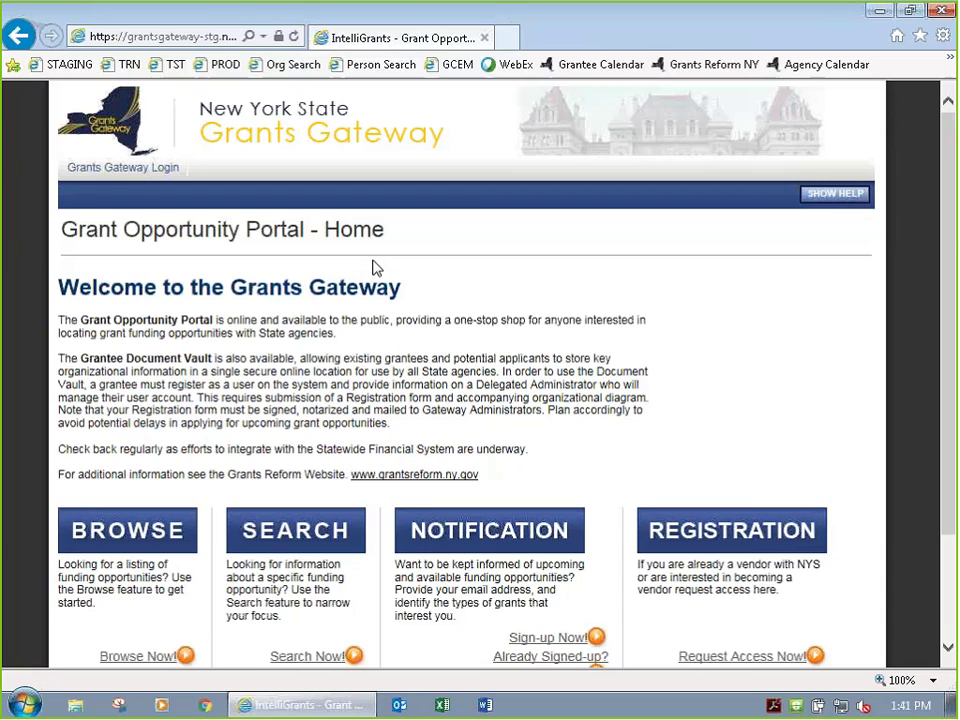
Open the Grants Gateway sign-in page and submit the stored grantee username.
left_click(138, 170)
type("jgran")
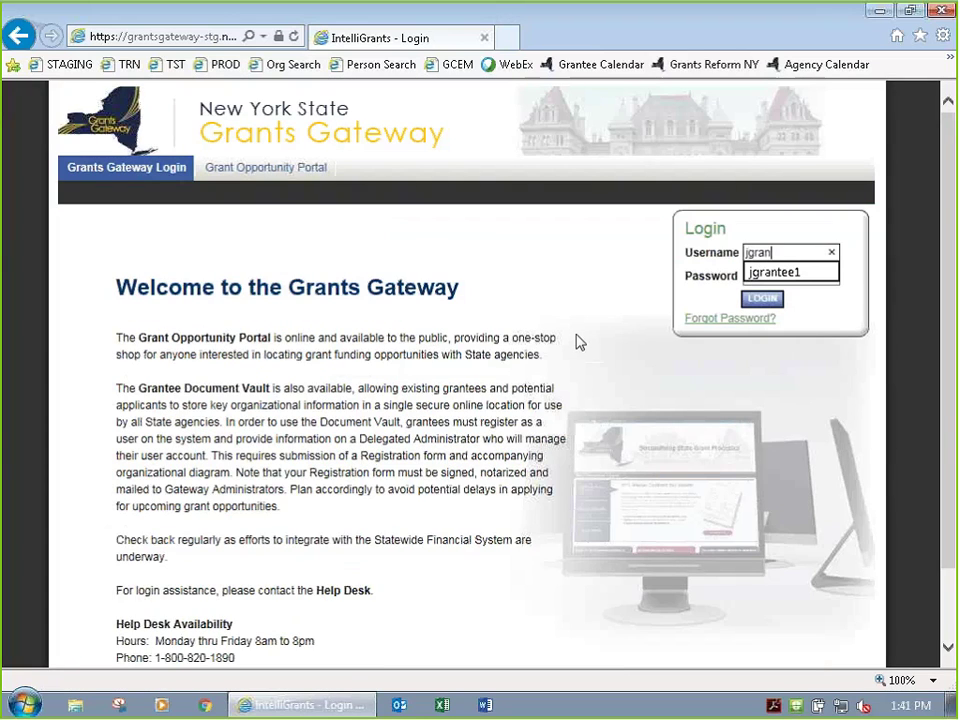
key("Down")
key("Return")
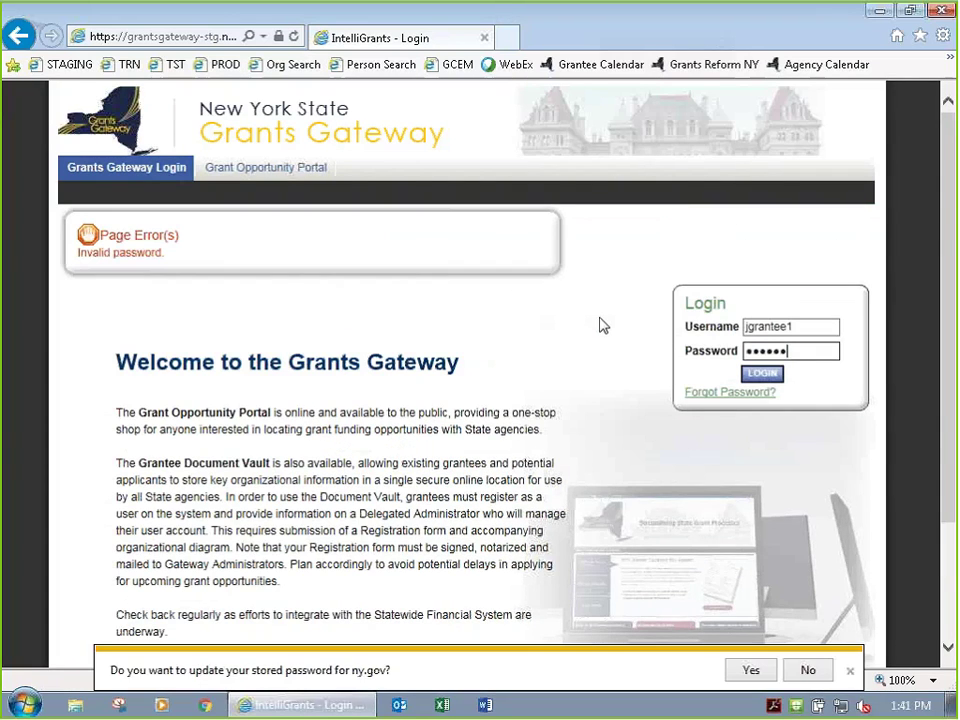
Correct the password, resubmit the sign-in, and accept updating the stored password.
left_click(800, 350)
key("Return")
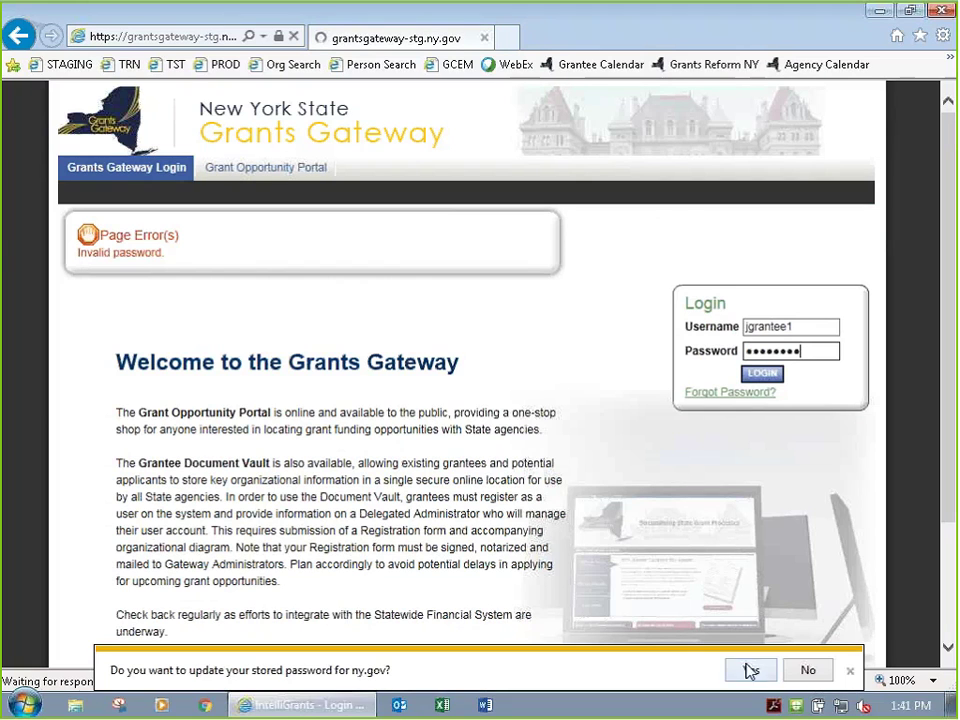
left_click(750, 670)
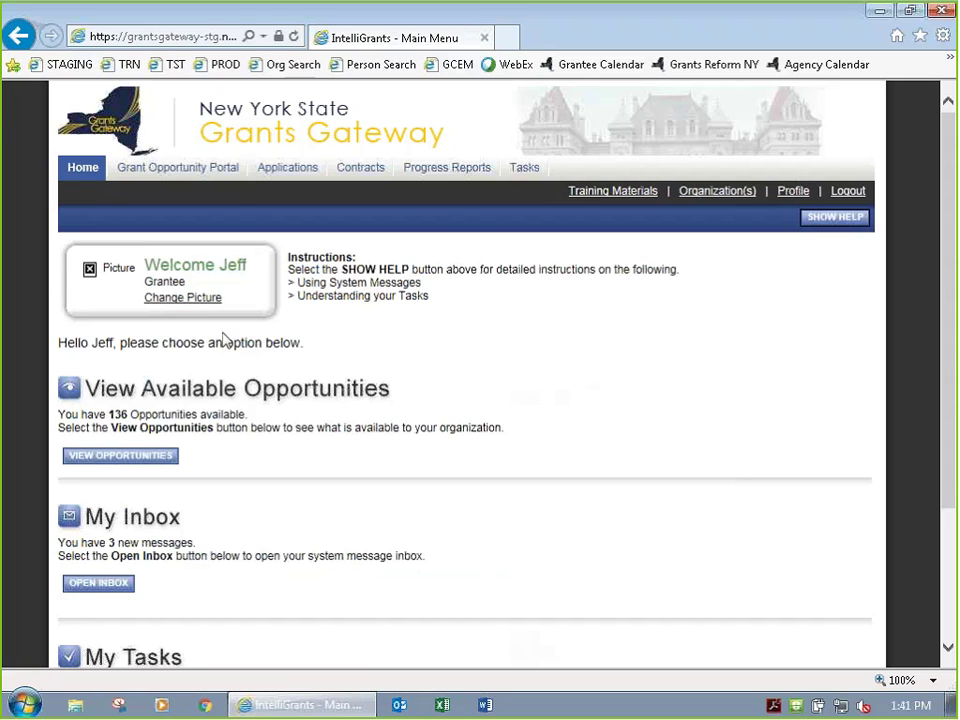
Browse the Grant Opportunity Portal home page, then return to the Home main menu.
scroll(210, 360, "down", 1)
scroll(210, 360, "up", 1)
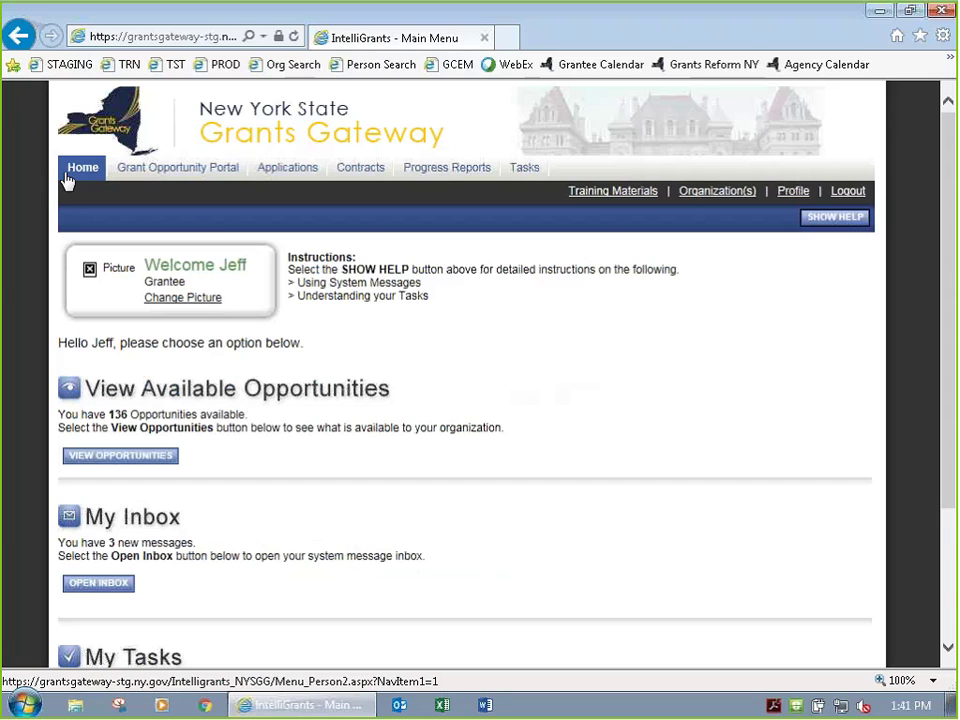
left_click(190, 172)
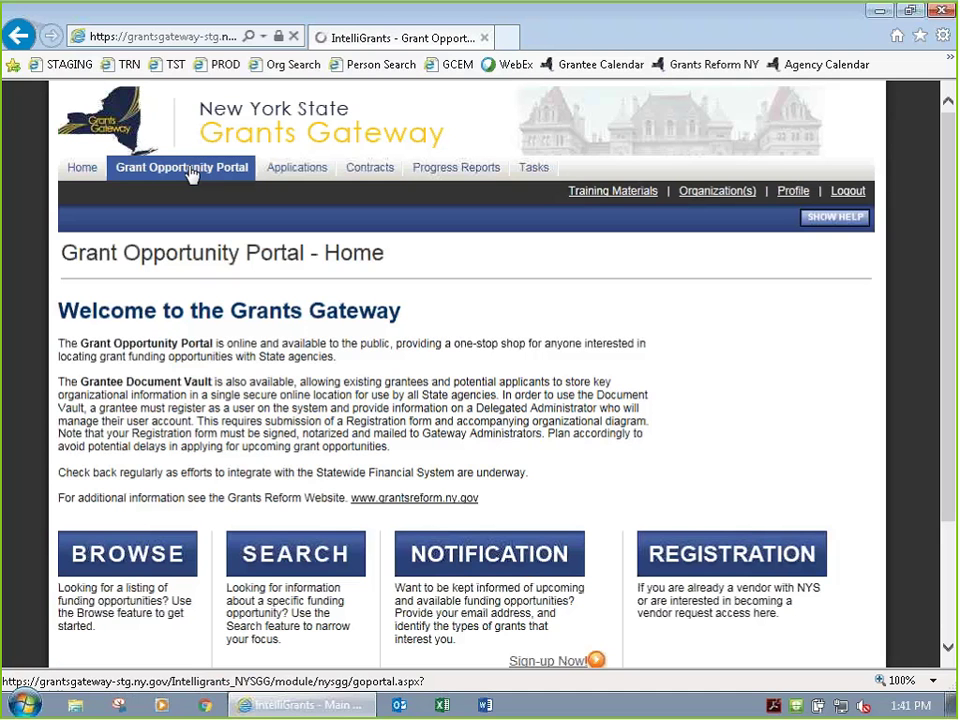
scroll(368, 536, "down", 3)
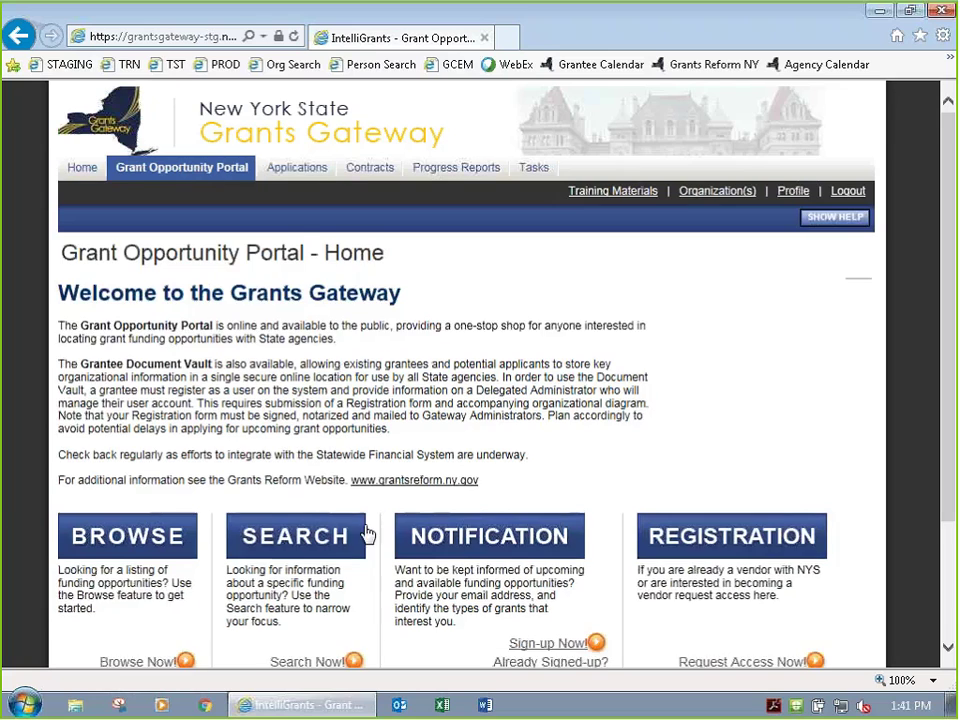
scroll(261, 478, "up", 2)
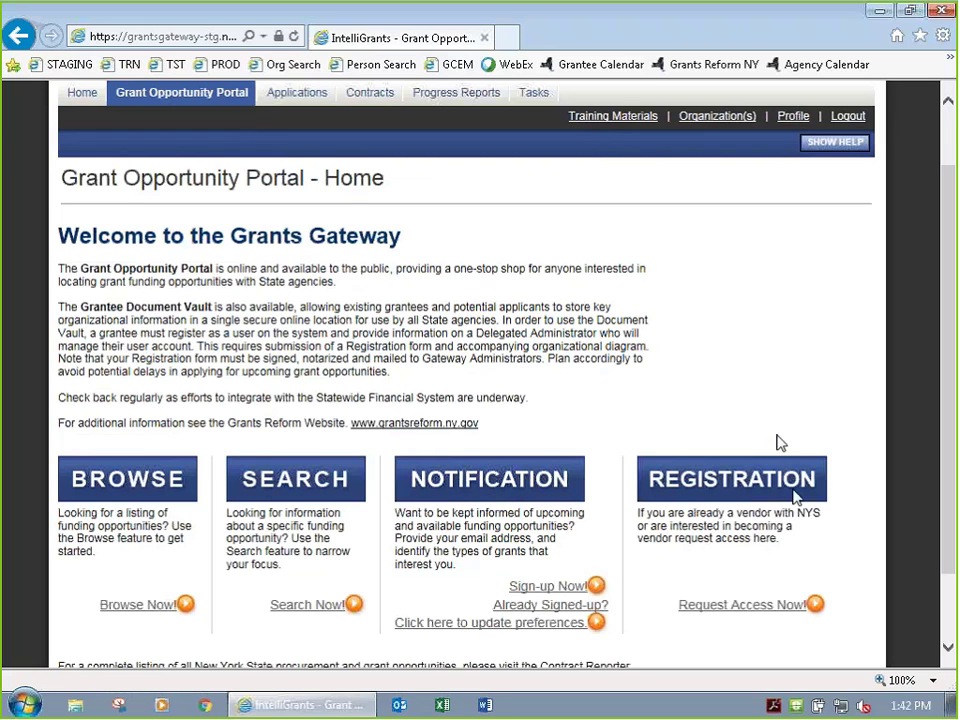
scroll(712, 520, "up", 2)
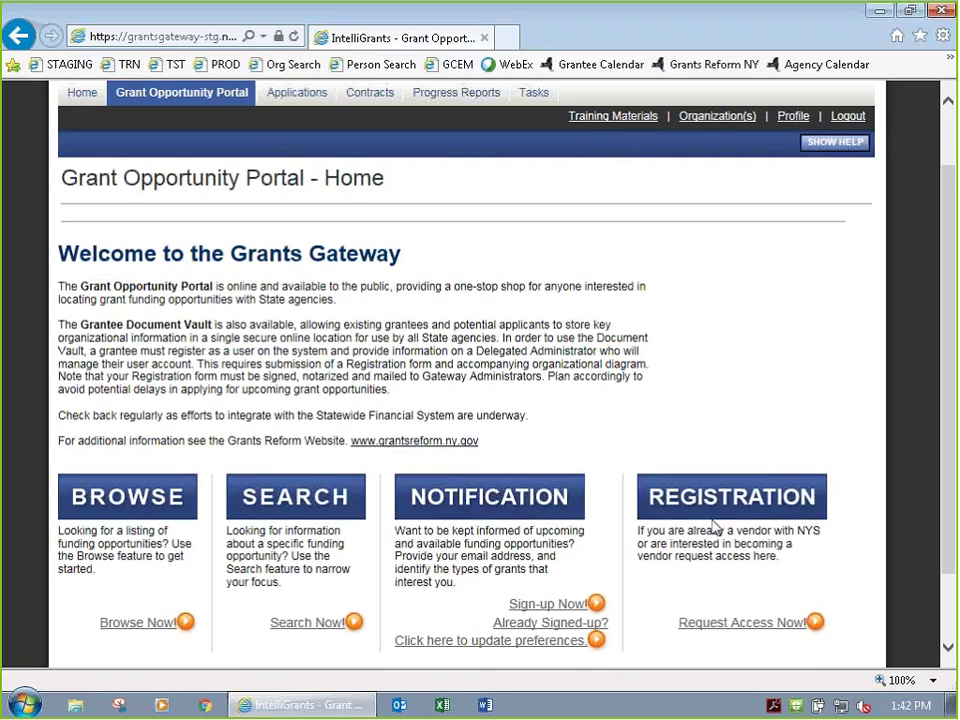
left_click(75, 175)
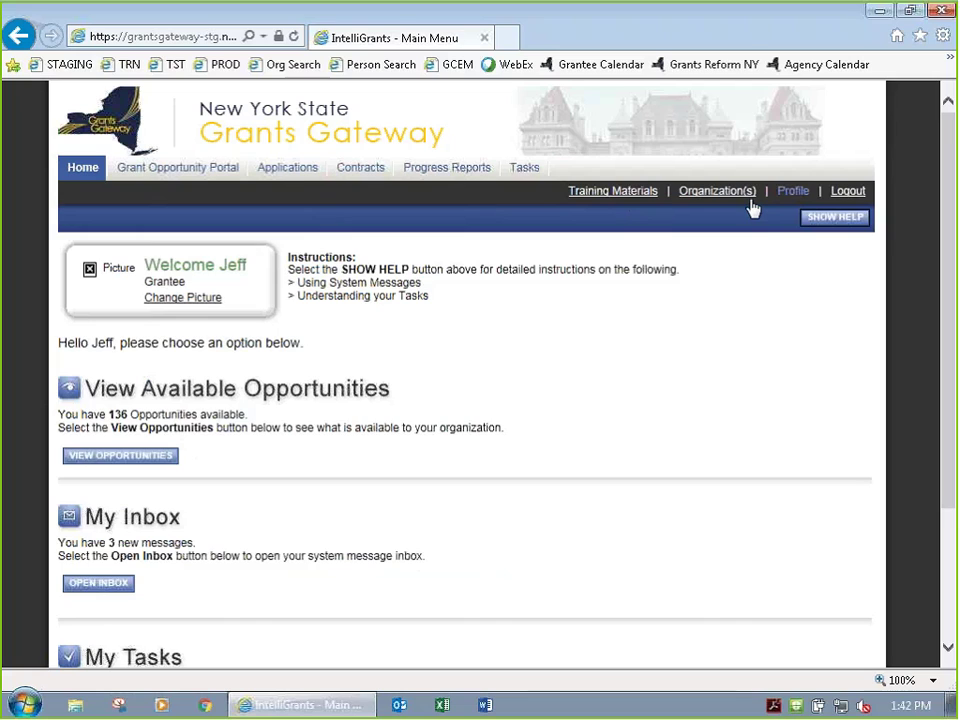
left_click(615, 192)
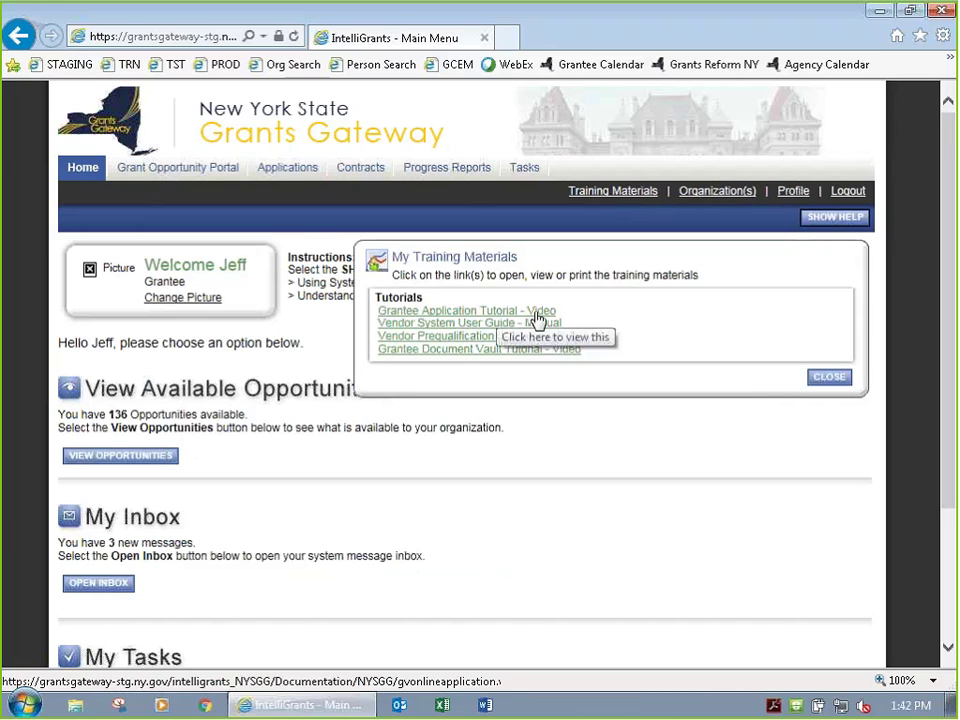
left_click(829, 380)
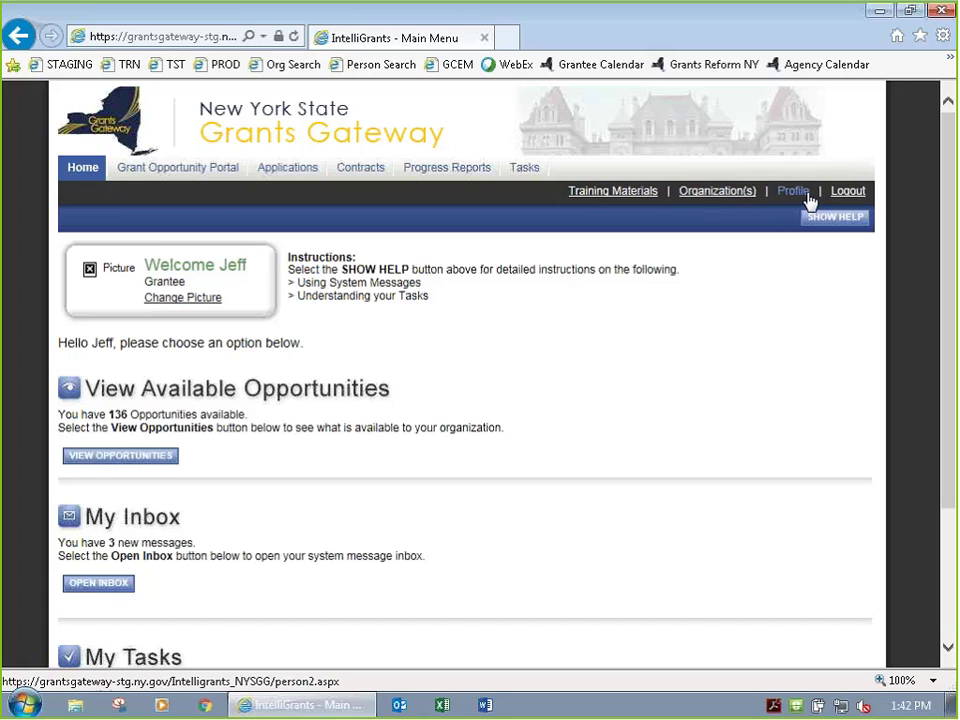
left_click(794, 191)
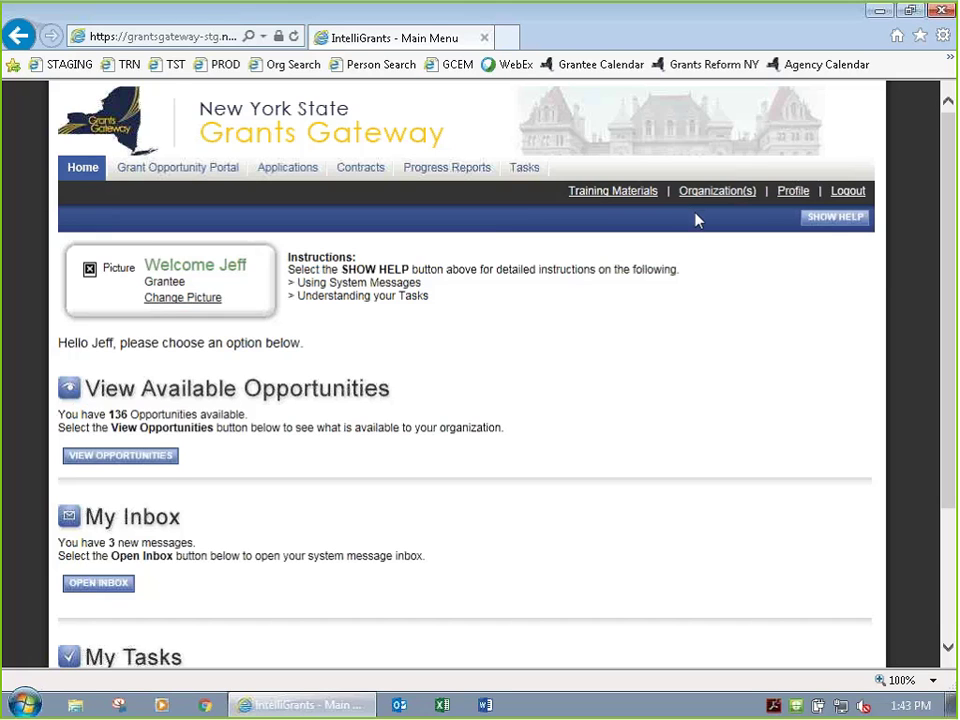
scroll(643, 407, "down", 1)
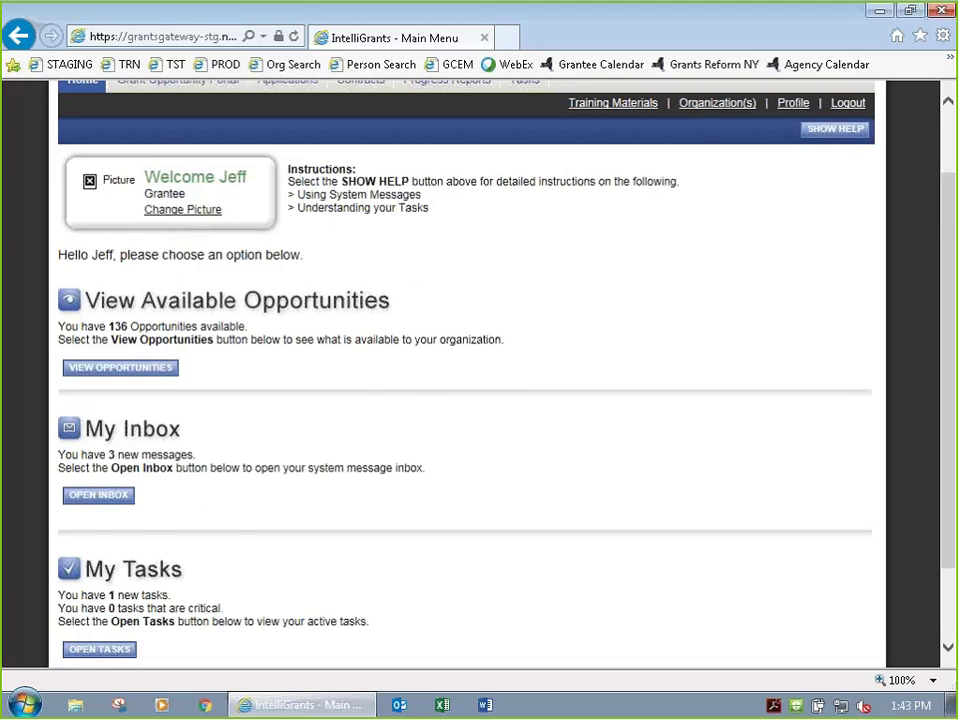
scroll(82, 276, "down", 1)
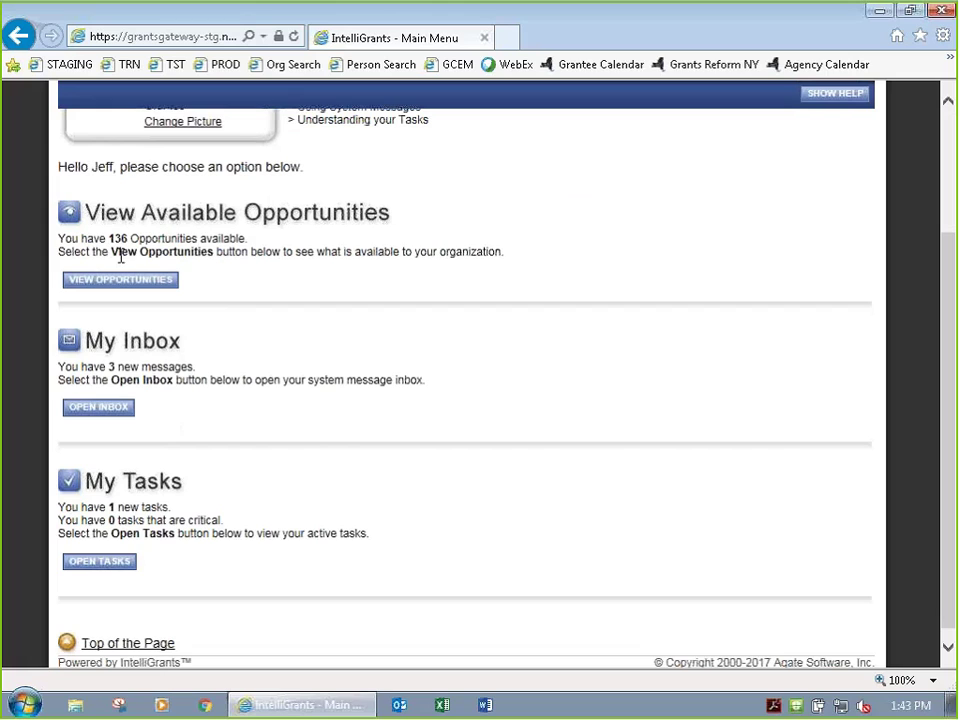
left_click_drag(200, 239, 103, 241)
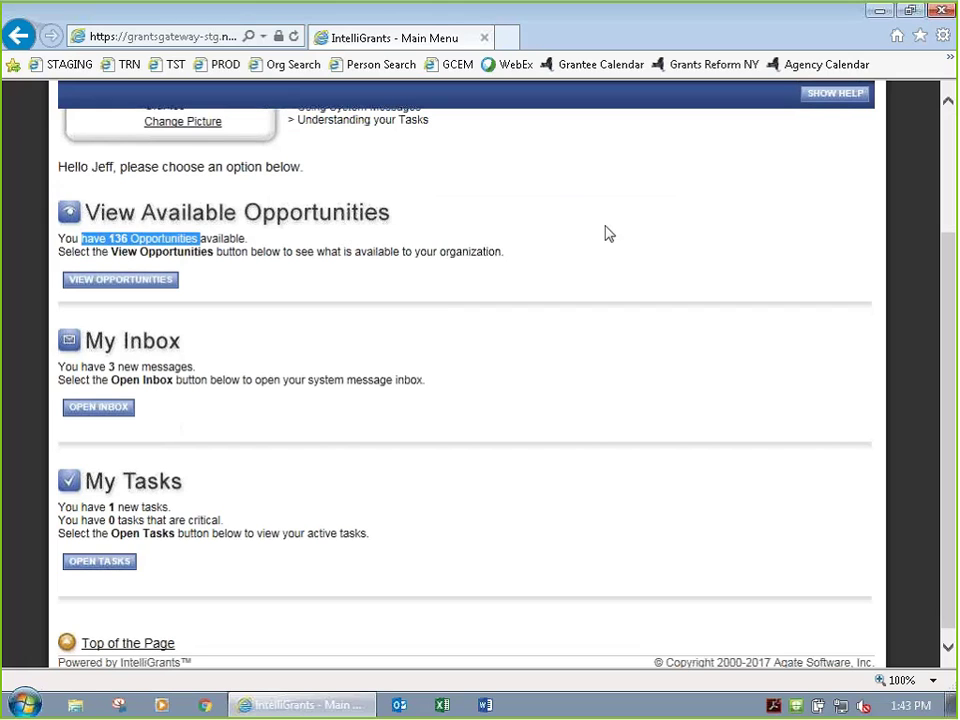
scroll(613, 237, "up", 2)
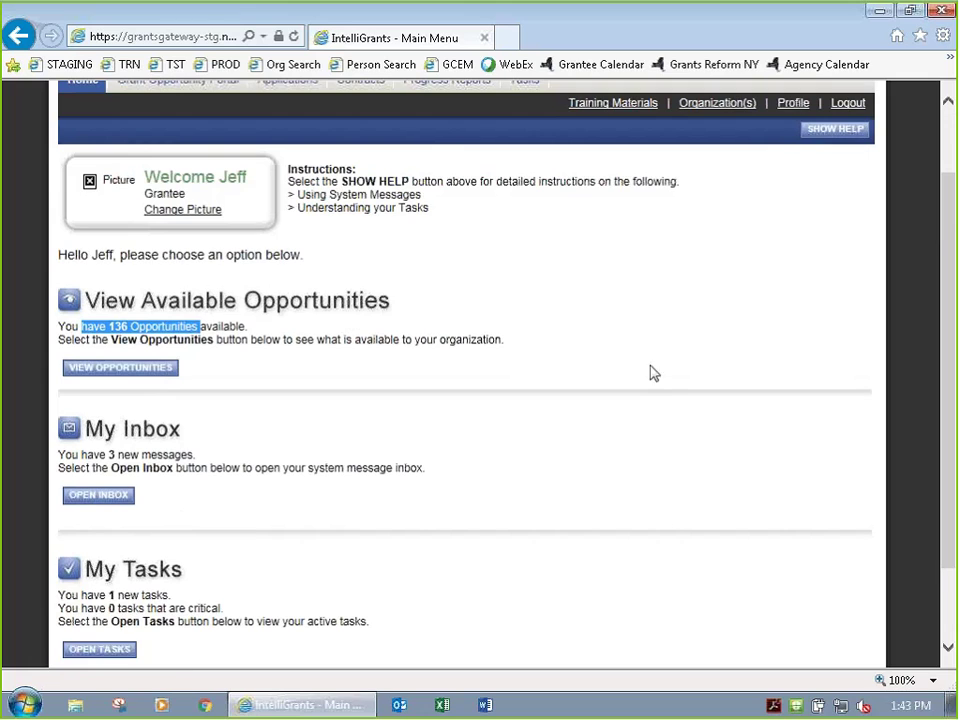
left_click(595, 313)
scroll(508, 379, "down", 2)
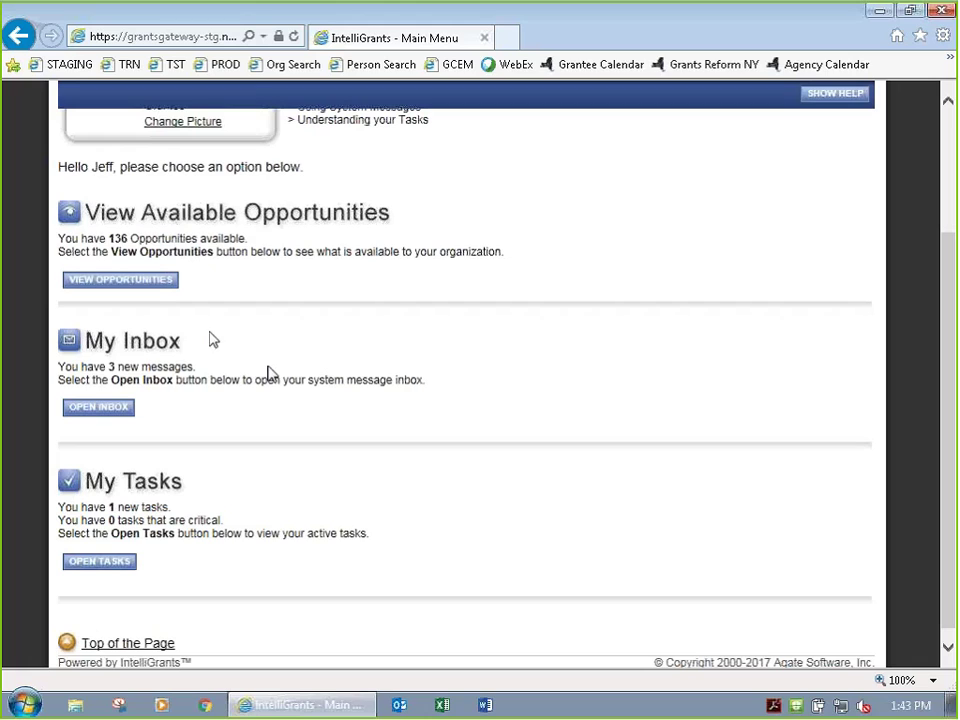
scroll(226, 383, "down", 1)
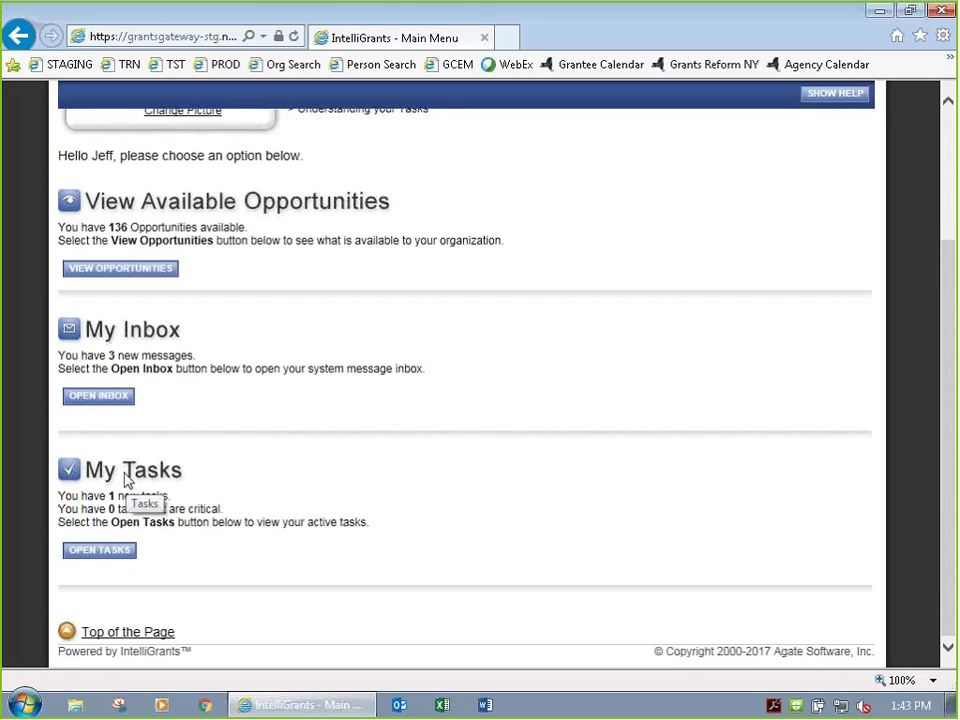
left_click_drag(60, 497, 172, 497)
left_click(251, 506)
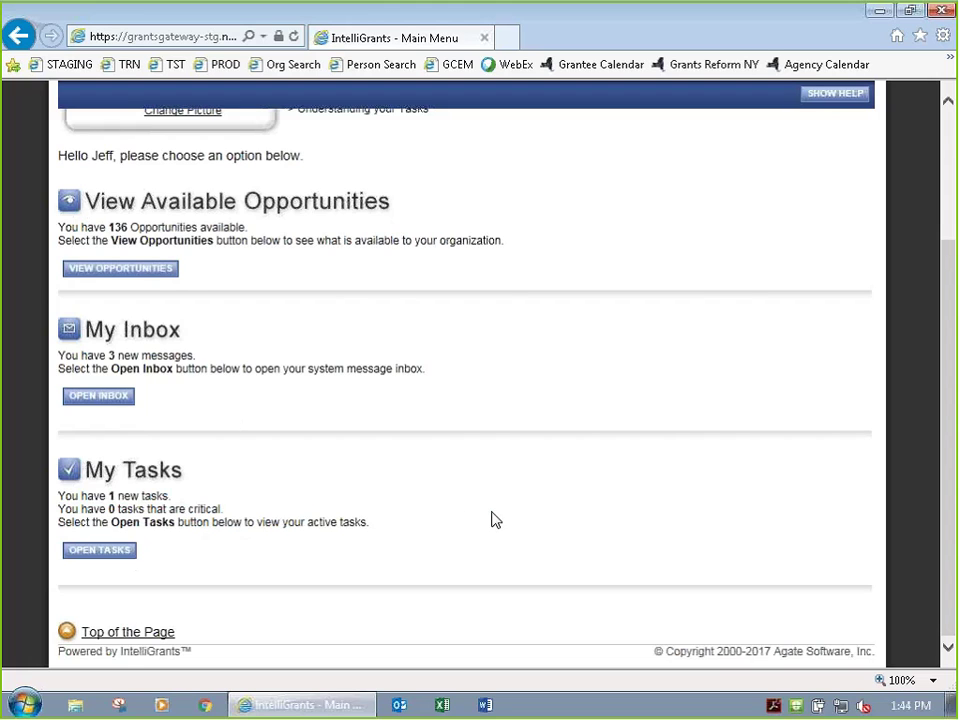
scroll(495, 519, "up", 1)
scroll(225, 504, "down", 1)
Open My Tasks and review the Application/Contract document type and Sample Organization name.
left_click(100, 550)
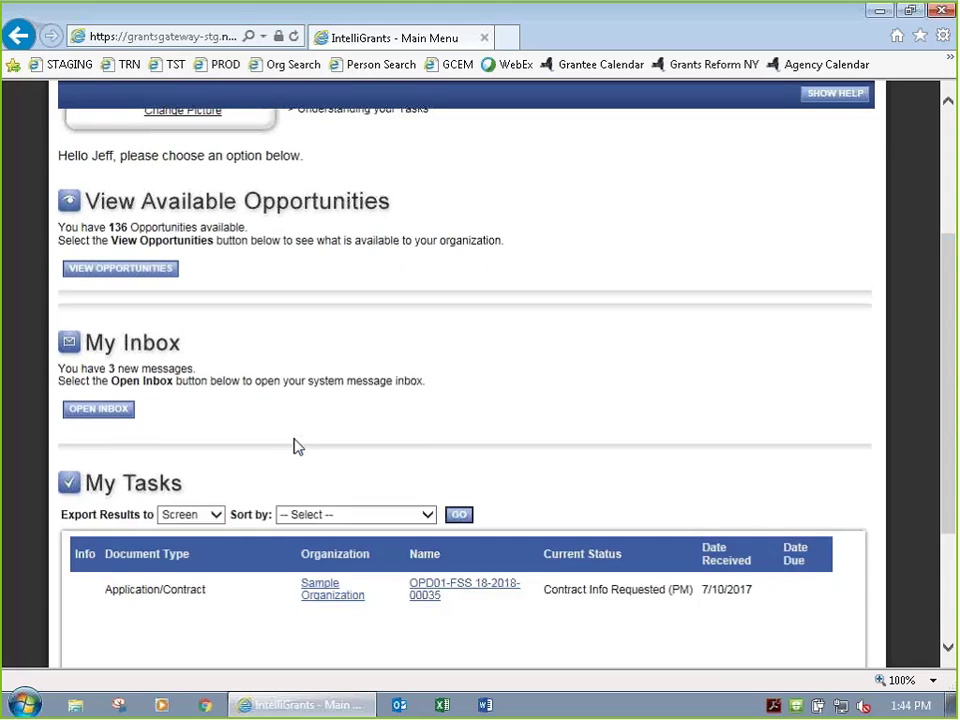
scroll(300, 460, "down", 3)
triple_click(137, 415)
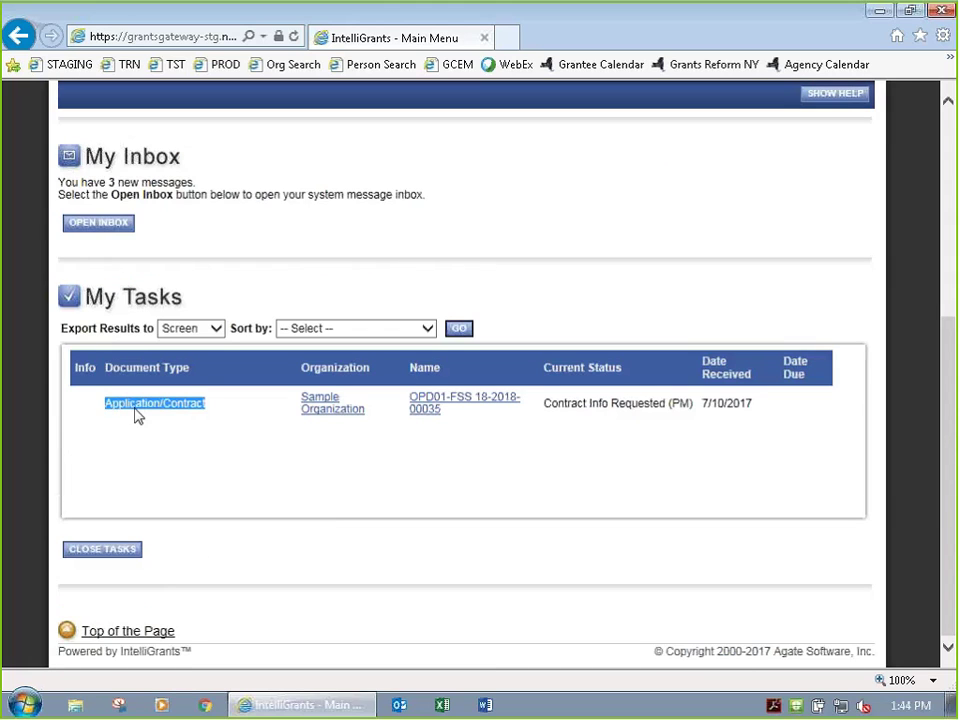
left_click(172, 424)
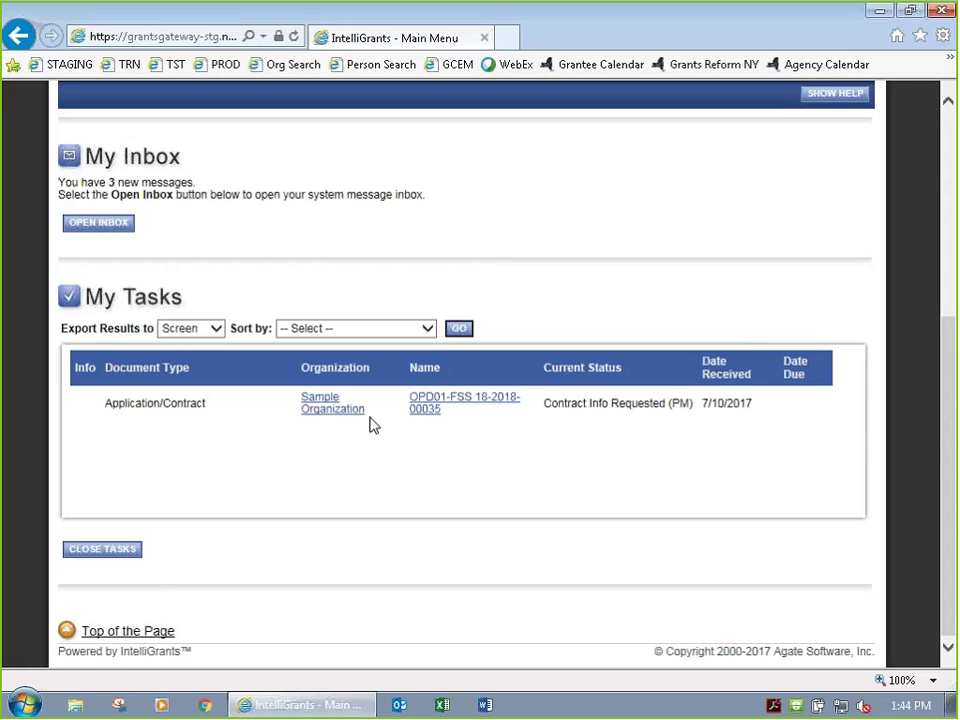
left_click_drag(369, 423, 311, 407)
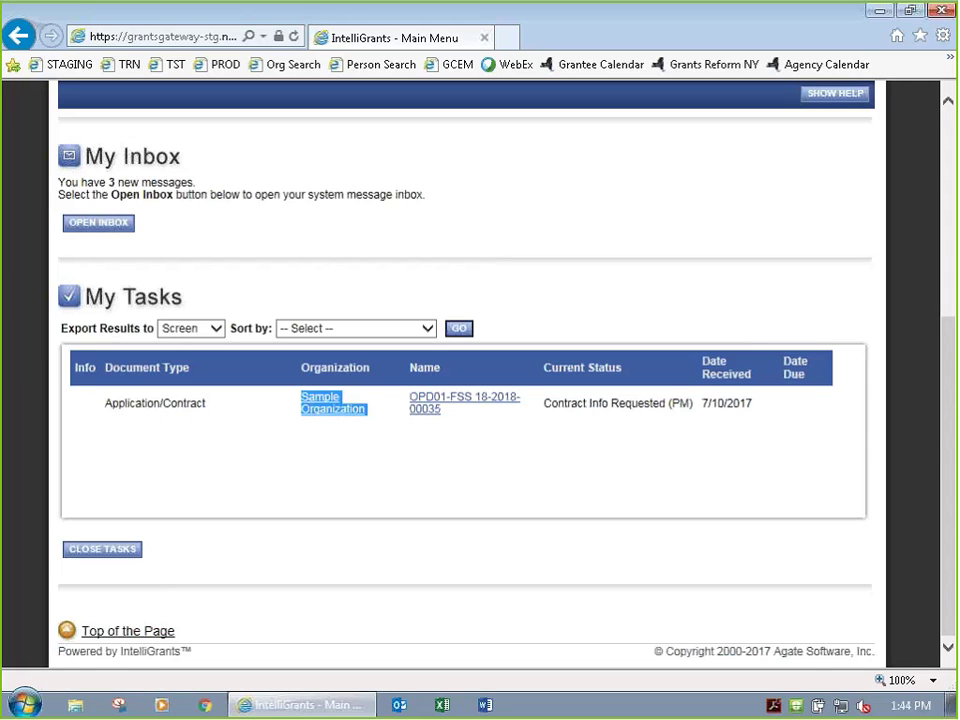
left_click(432, 445)
left_click_drag(454, 414, 429, 403)
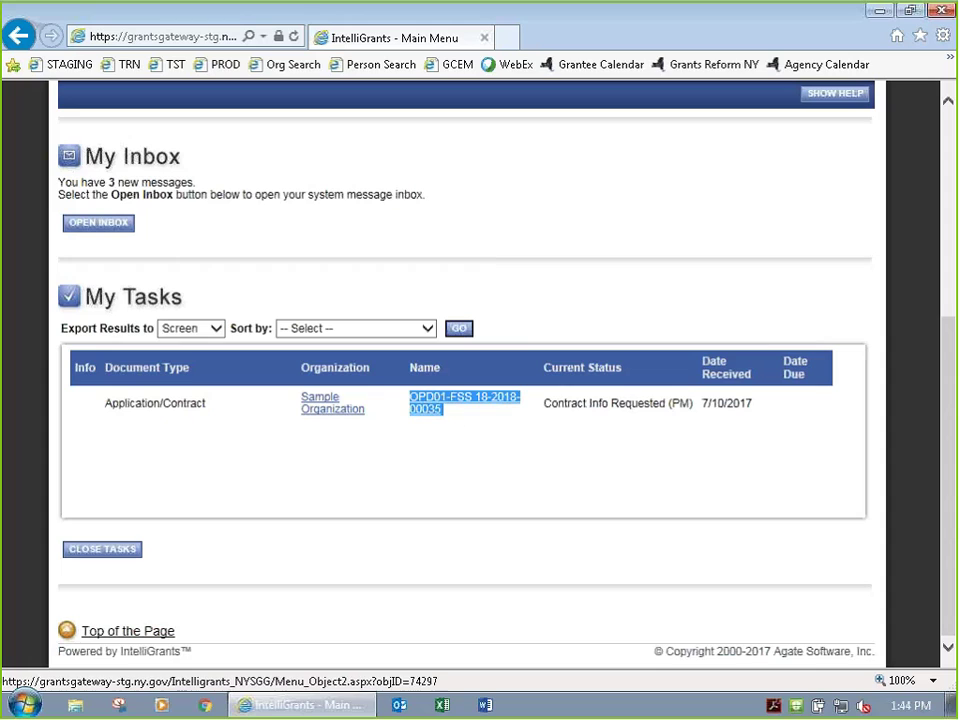
left_click(463, 428)
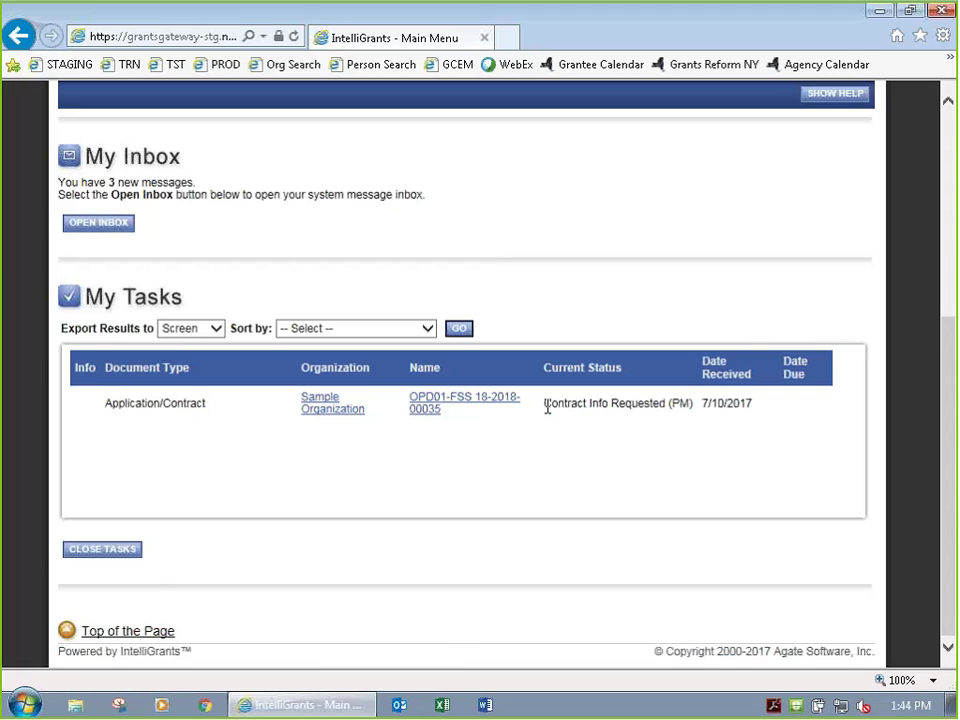
left_click_drag(547, 407, 694, 405)
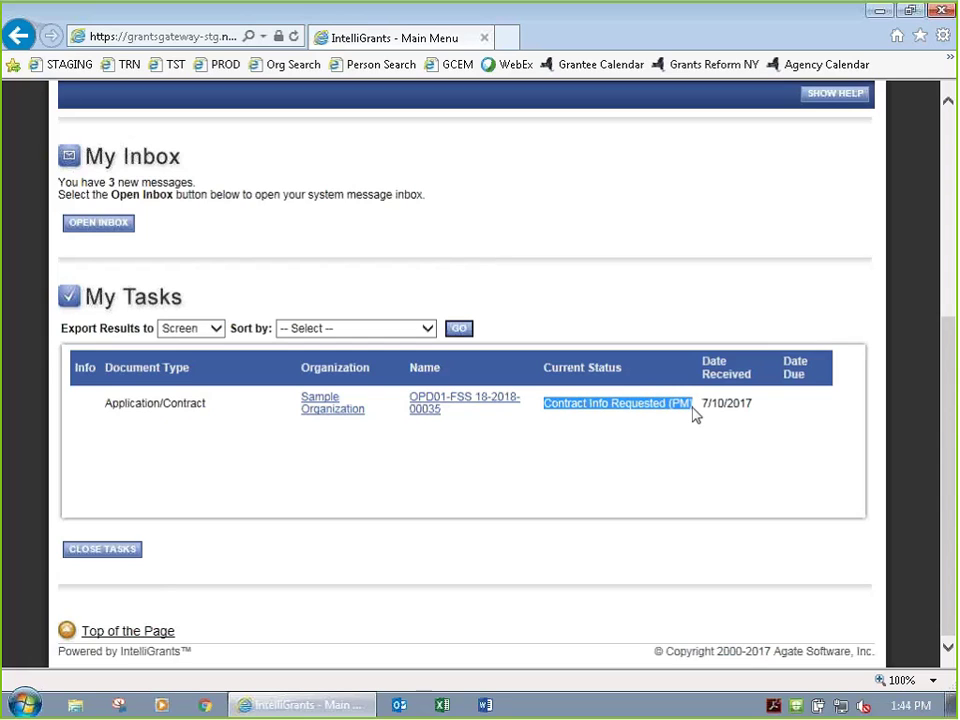
left_click(741, 403)
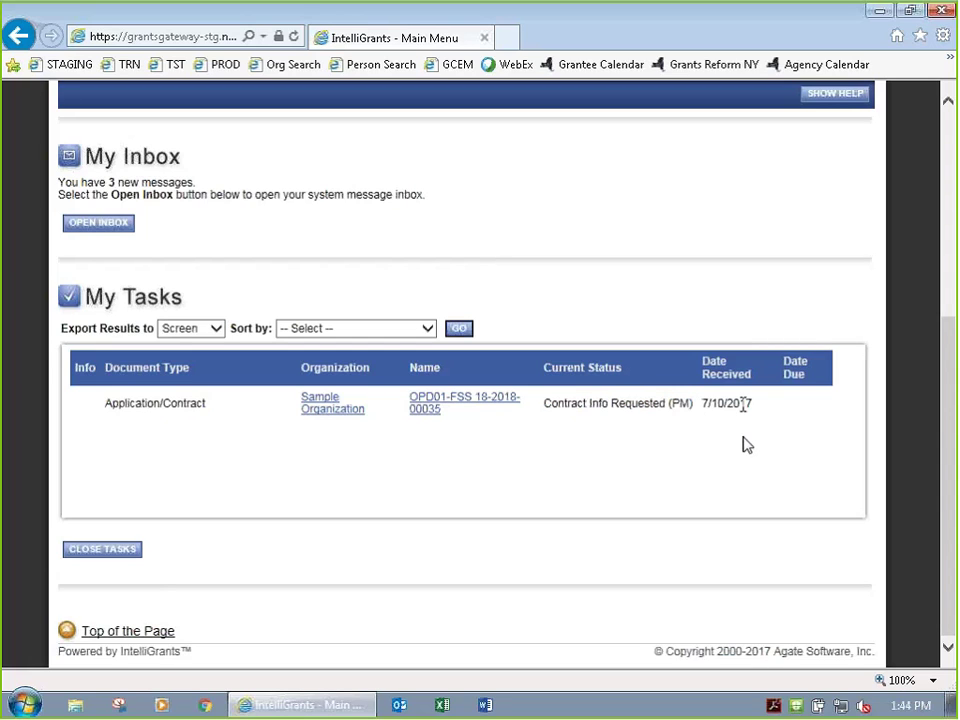
left_click(475, 404)
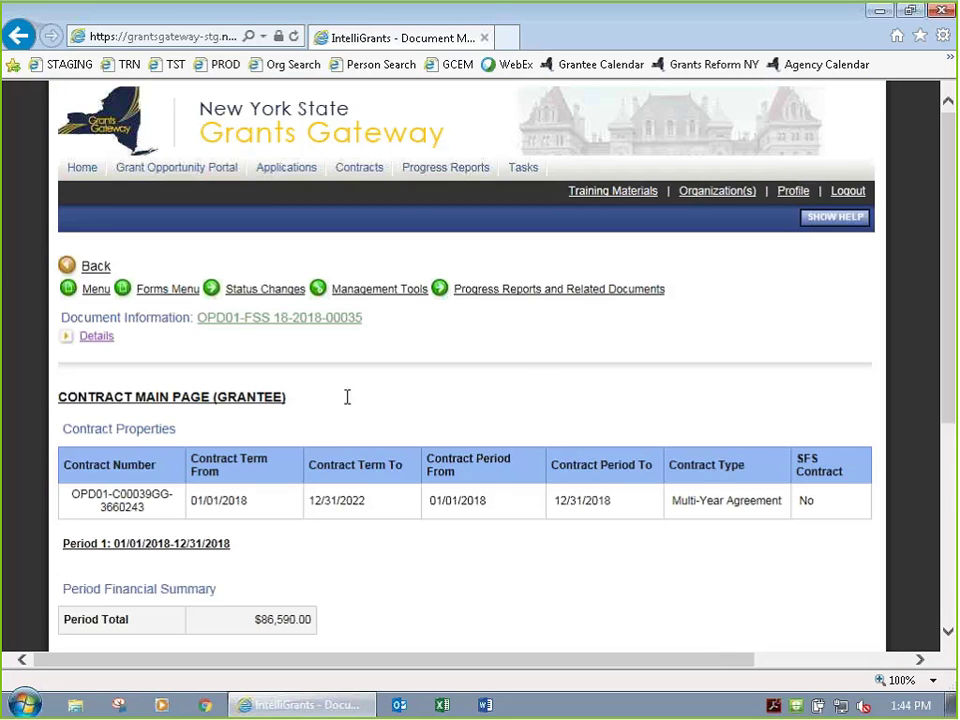
left_click_drag(296, 401, 124, 394)
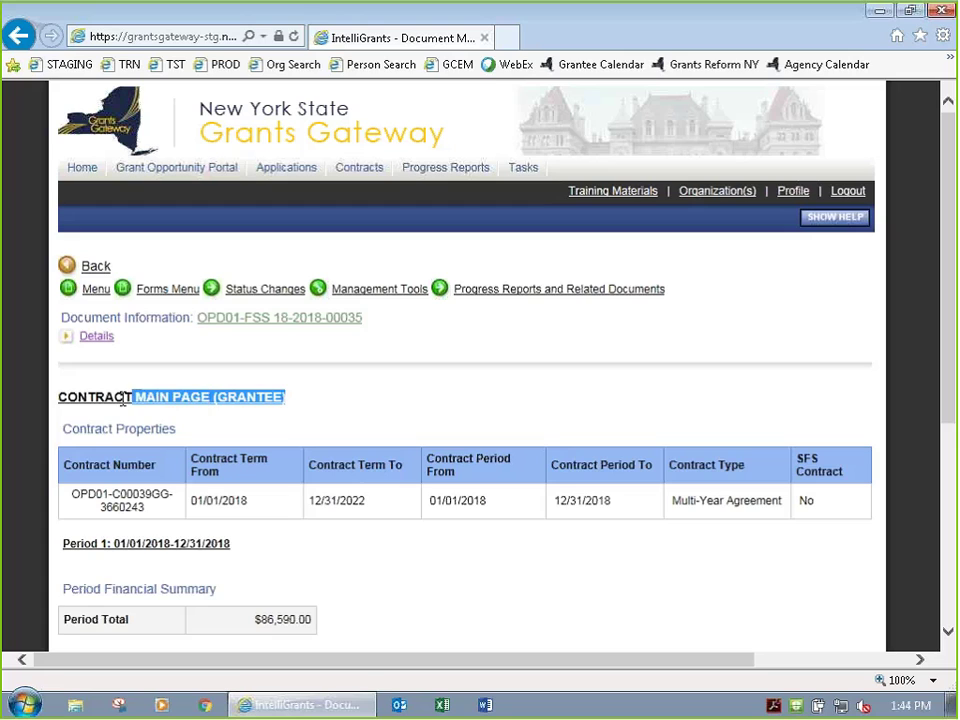
left_click(388, 386)
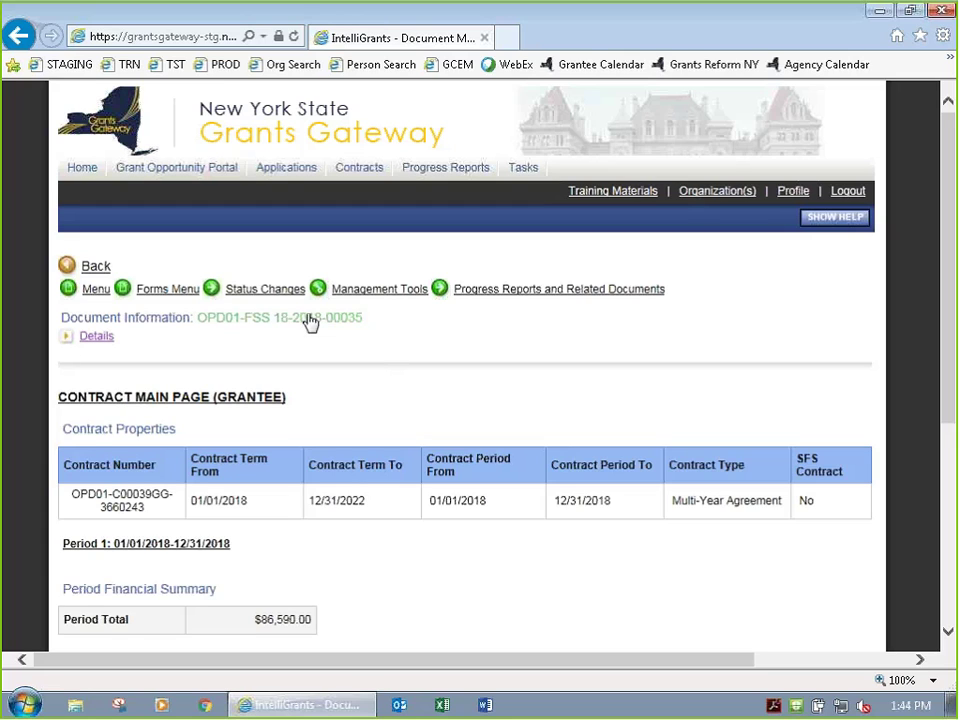
left_click_drag(377, 324, 231, 328)
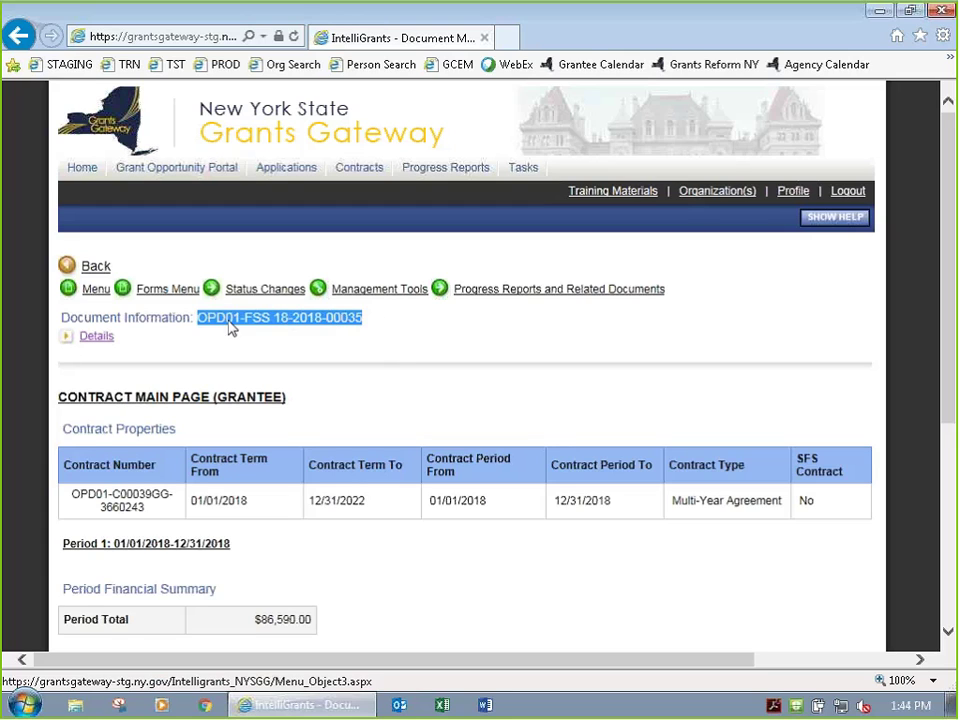
left_click(428, 322)
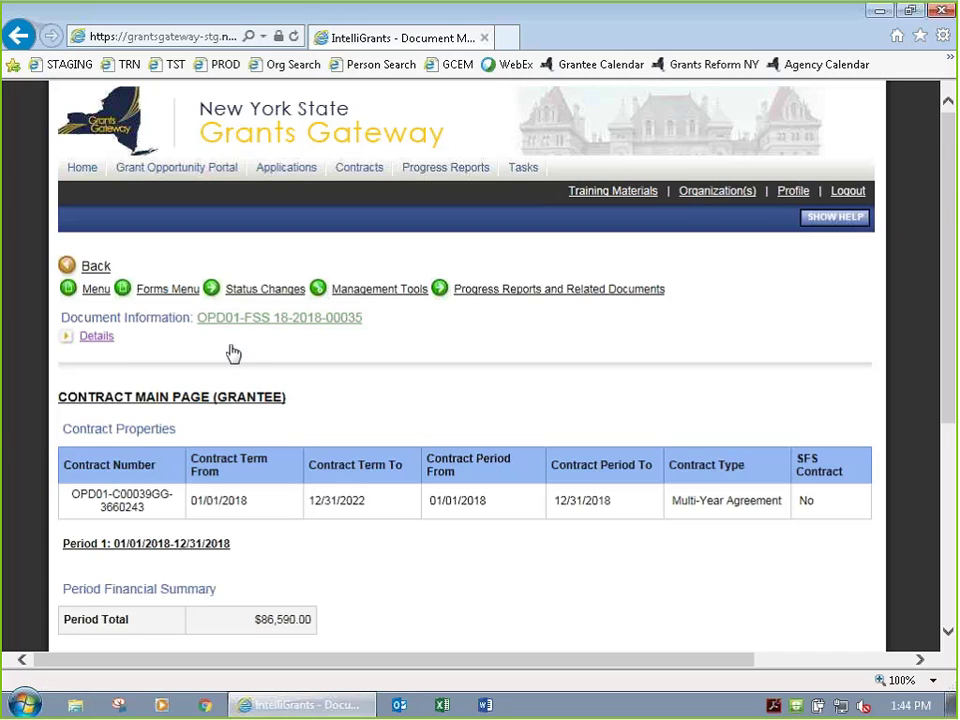
Expand the Document Information details table under the contract heading.
left_click(104, 339)
left_click(104, 339)
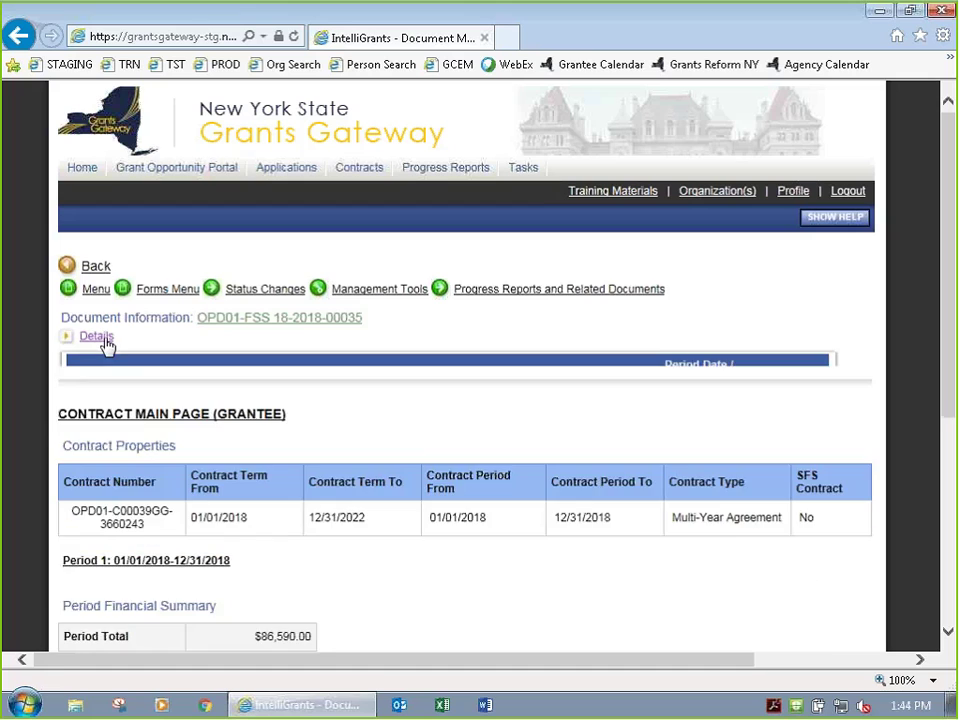
left_click(104, 340)
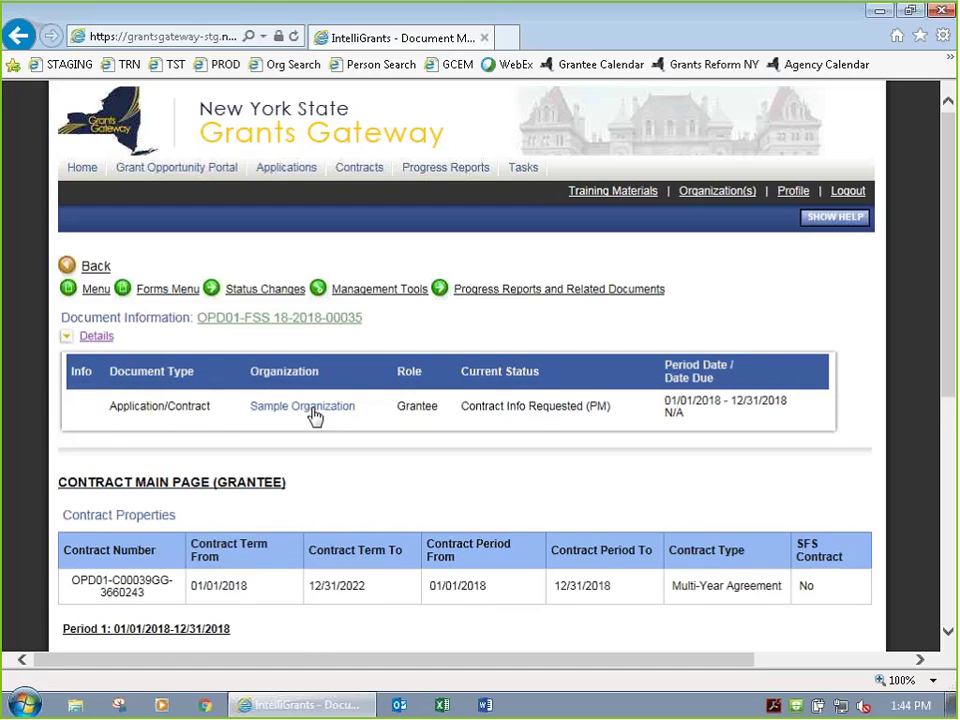
Review the Grantee role and the Contract Info Requested (PM) status.
left_click_drag(398, 410, 612, 409)
left_click(463, 407)
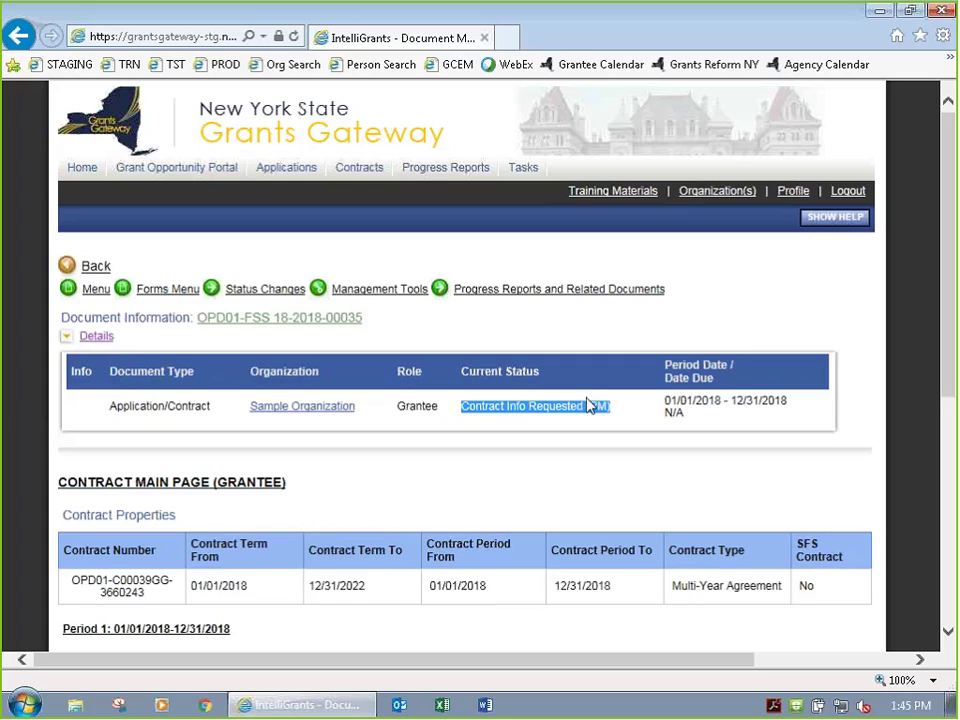
left_click(595, 400)
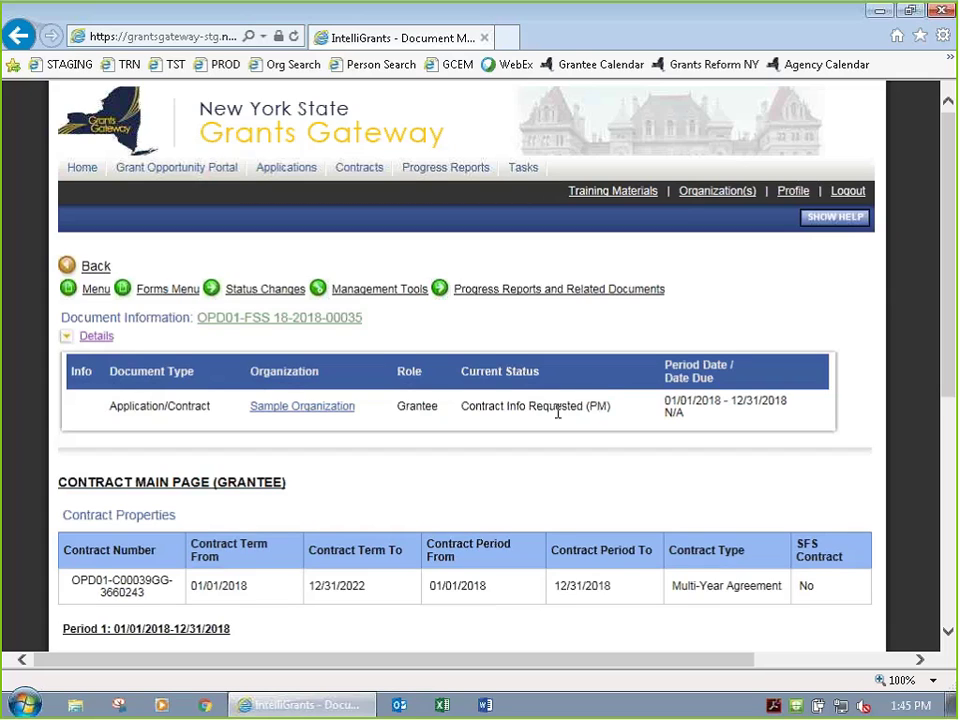
left_click_drag(617, 416, 471, 416)
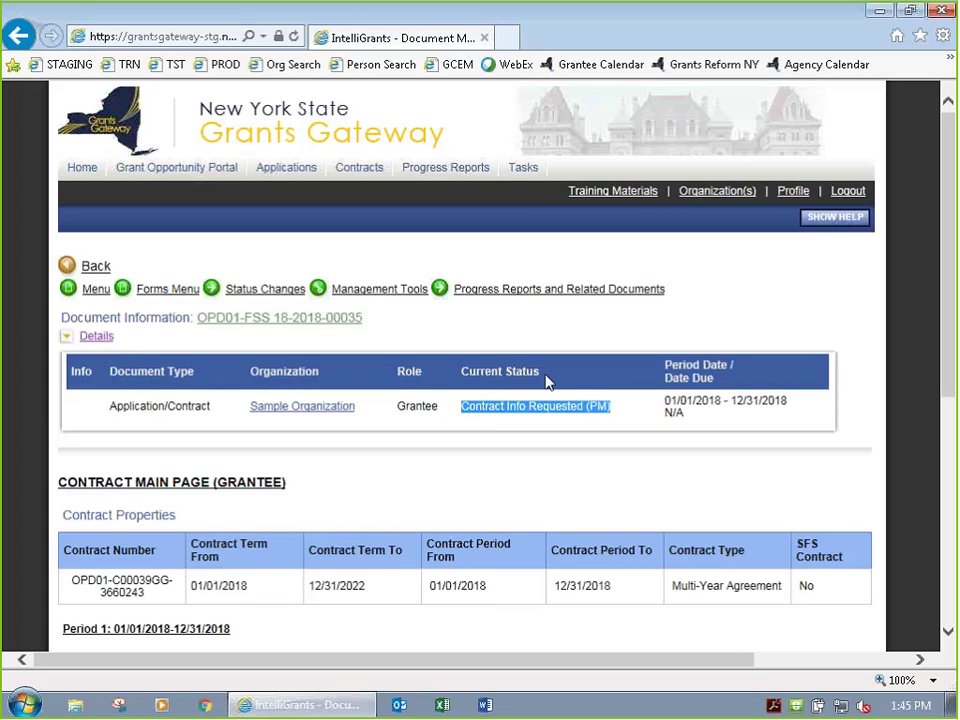
left_click(574, 391)
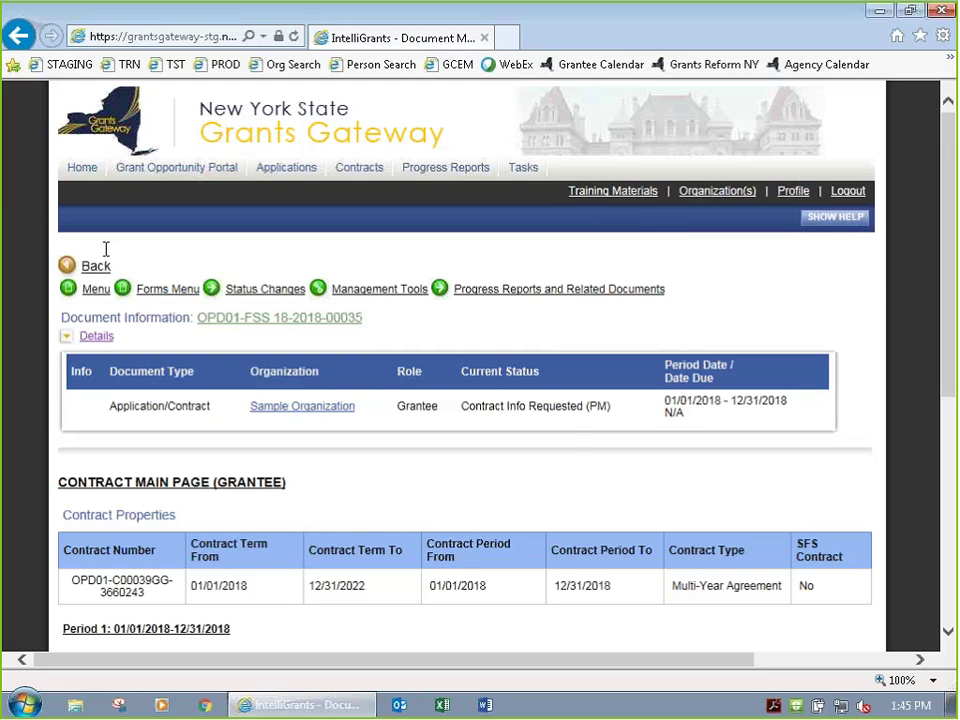
Show the contract's Forms Menu, then reload the contract main page via Menu.
left_click(178, 290)
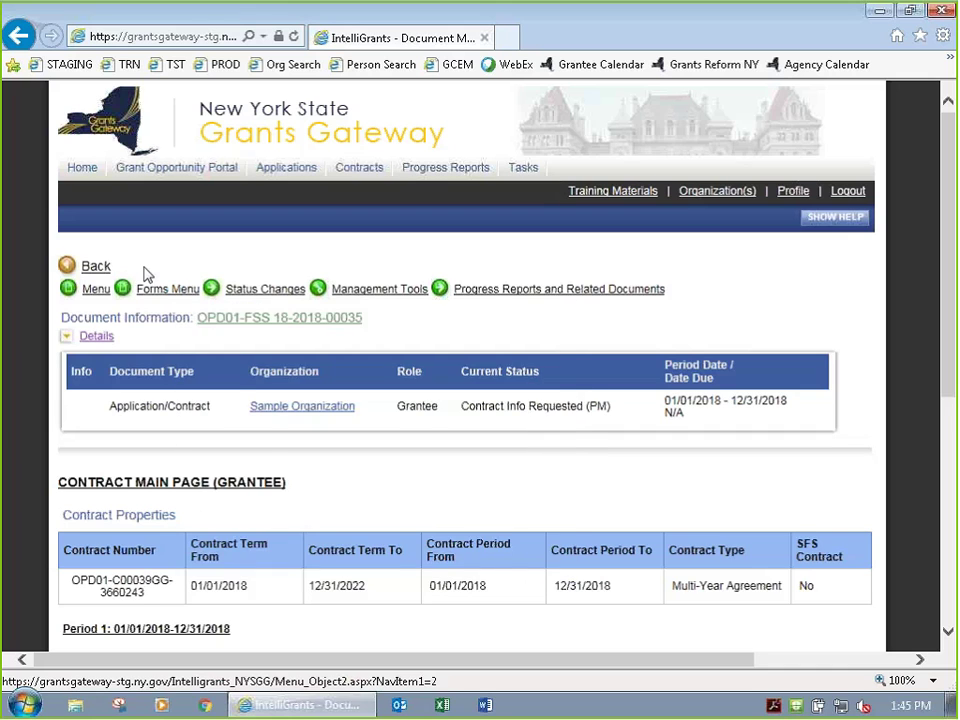
mouse_move(141, 285)
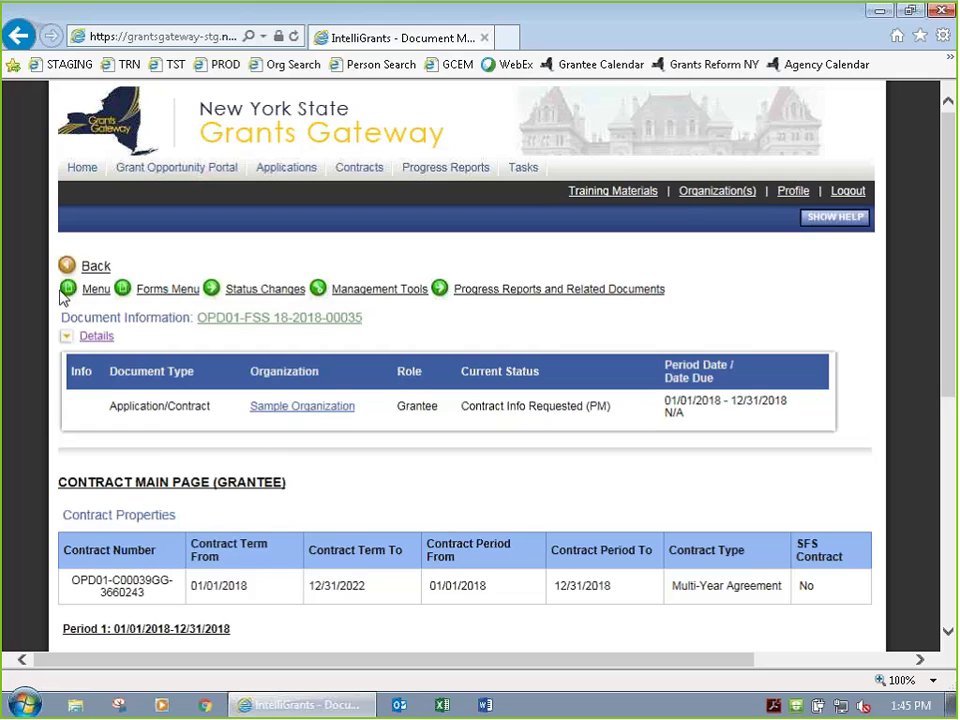
left_click(88, 291)
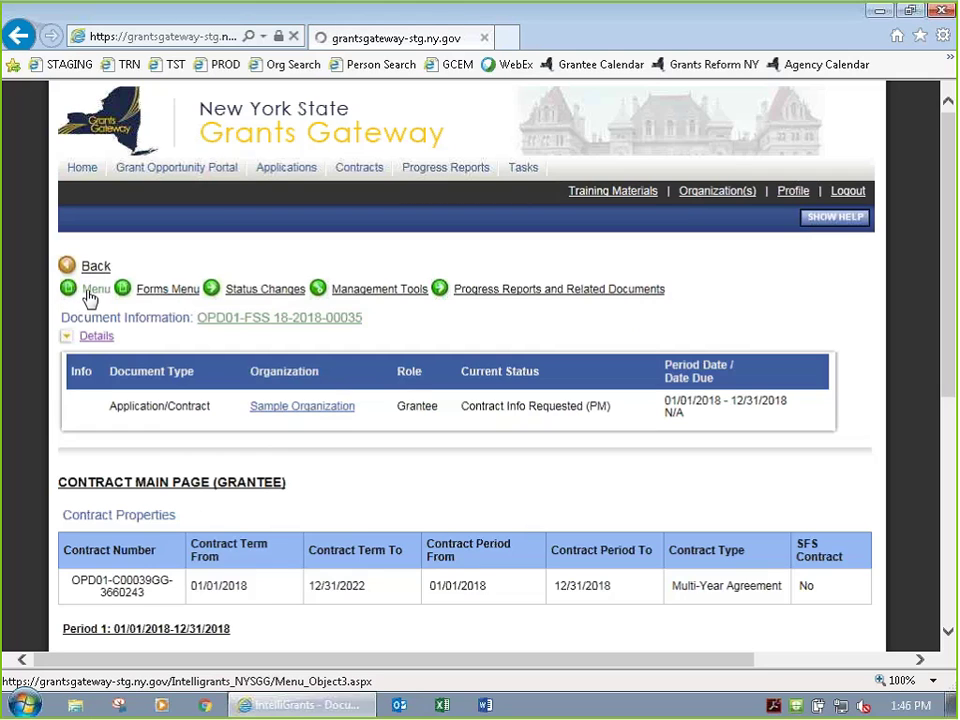
mouse_move(134, 305)
mouse_move(165, 295)
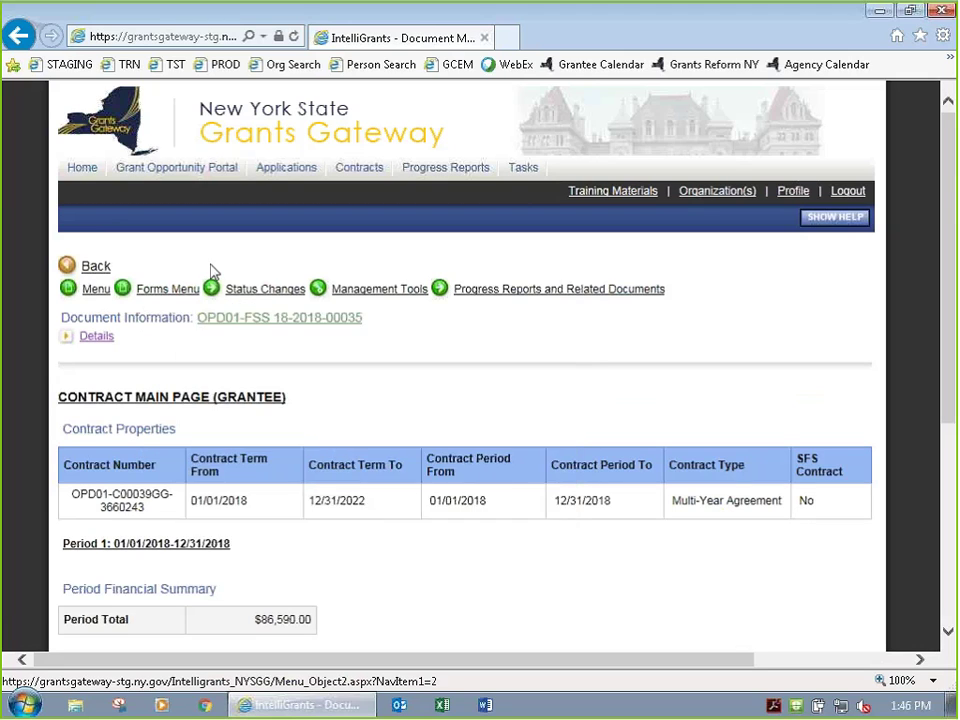
mouse_move(274, 292)
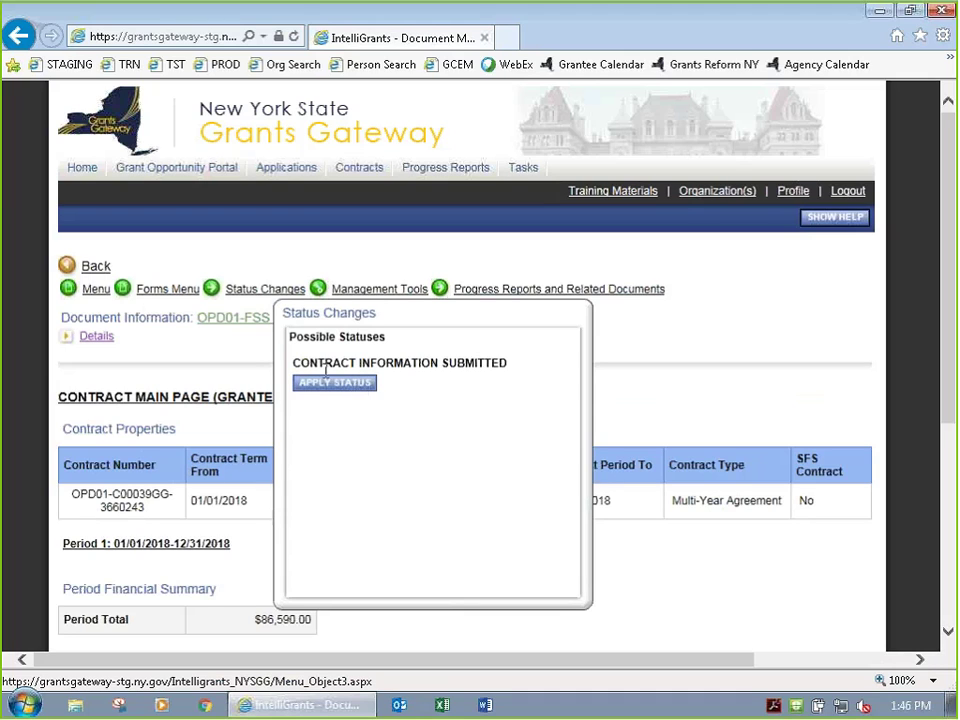
mouse_move(367, 295)
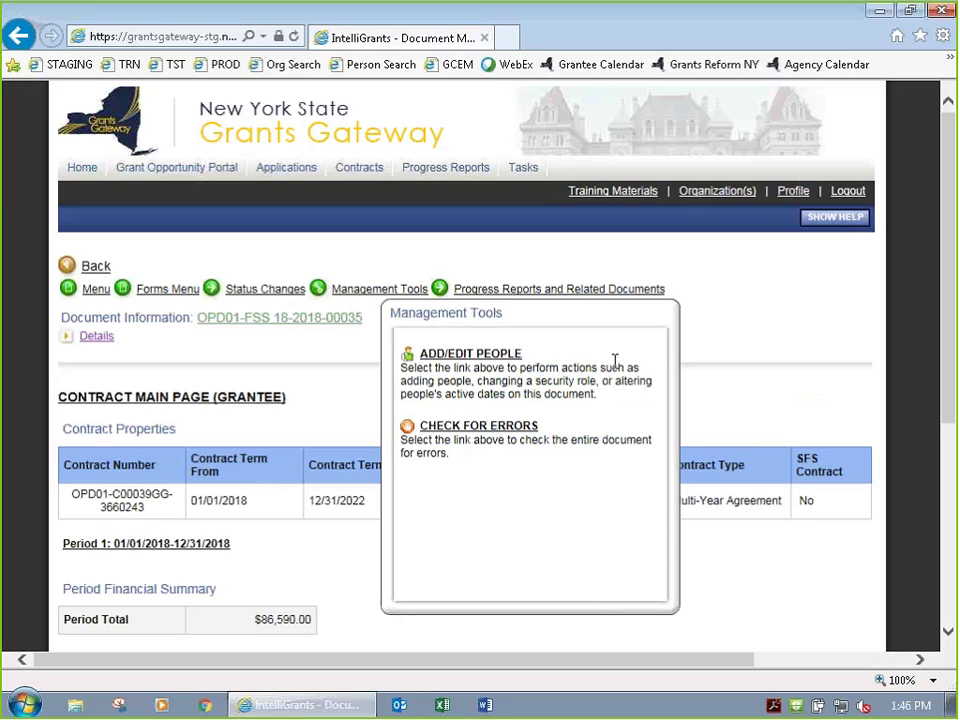
mouse_move(521, 291)
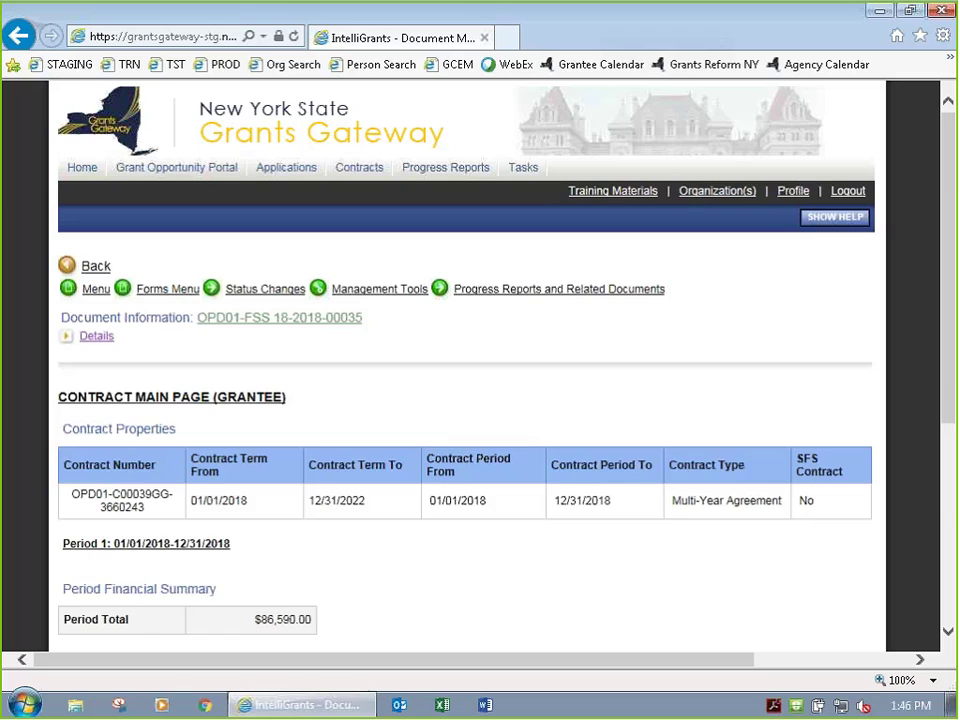
Scroll down and review the $86,590.00 period total.
scroll(521, 428, "down", 3)
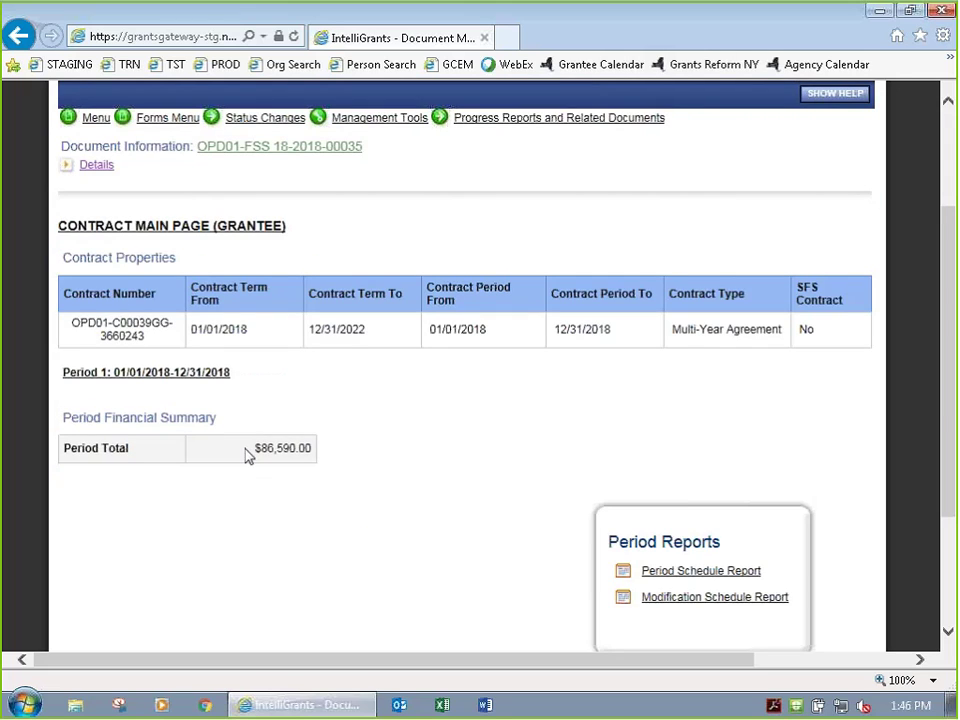
left_click_drag(253, 450, 302, 484)
left_click(375, 508)
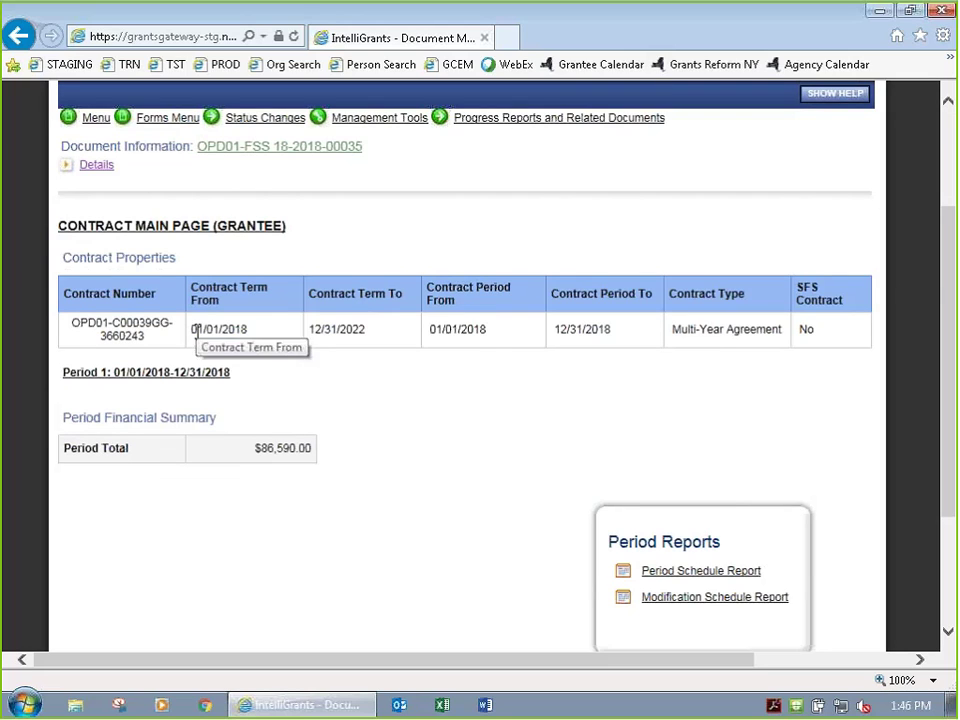
Review contract term 01/01/2018–12/31/2022 and contract period 01/01/2018–12/31/2018 dates.
left_click_drag(191, 329, 360, 331)
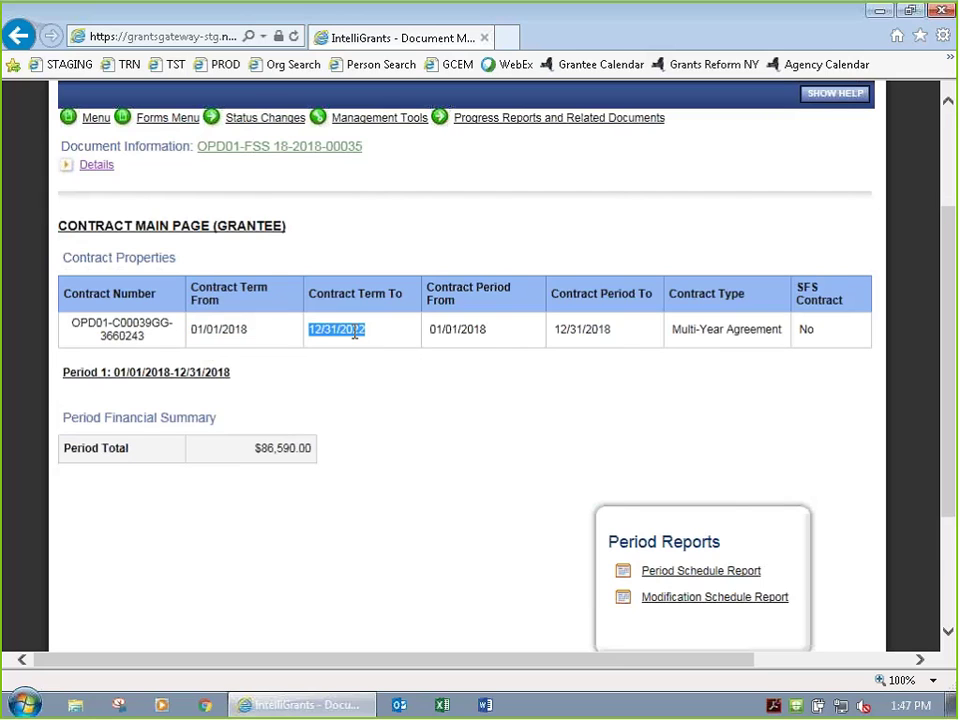
left_click(432, 330)
left_click_drag(432, 330, 487, 330)
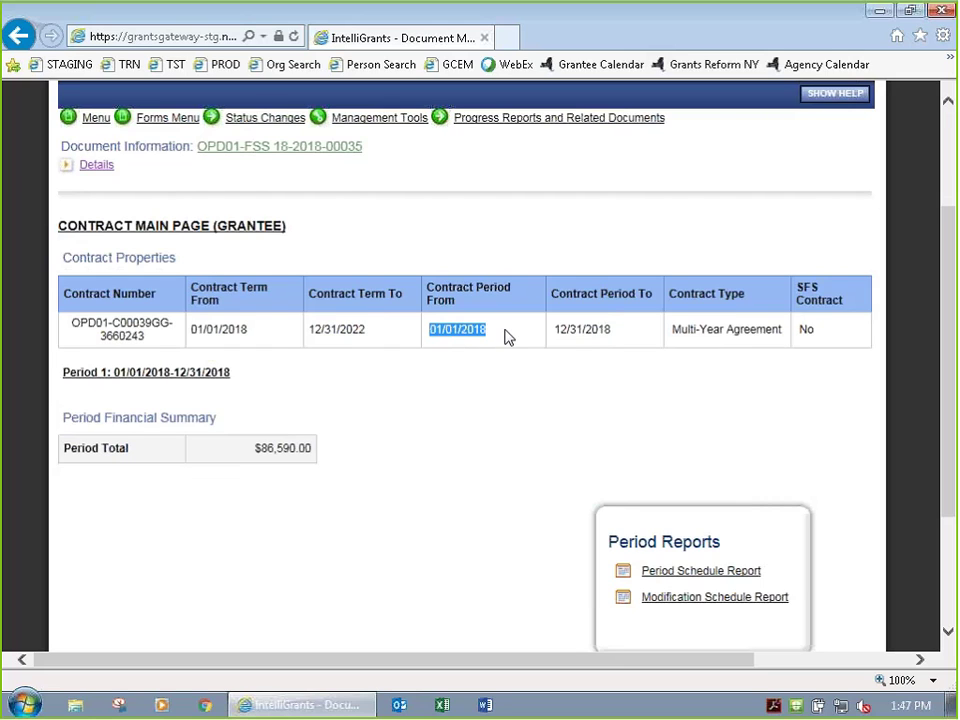
left_click(482, 329)
left_click_drag(556, 330, 612, 338)
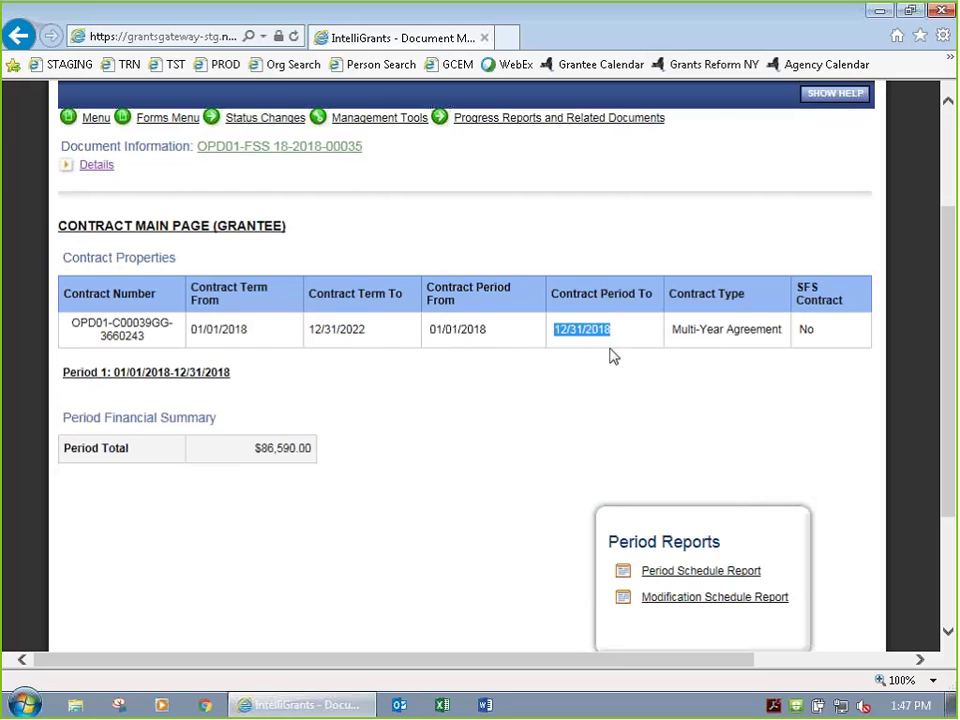
left_click(577, 382)
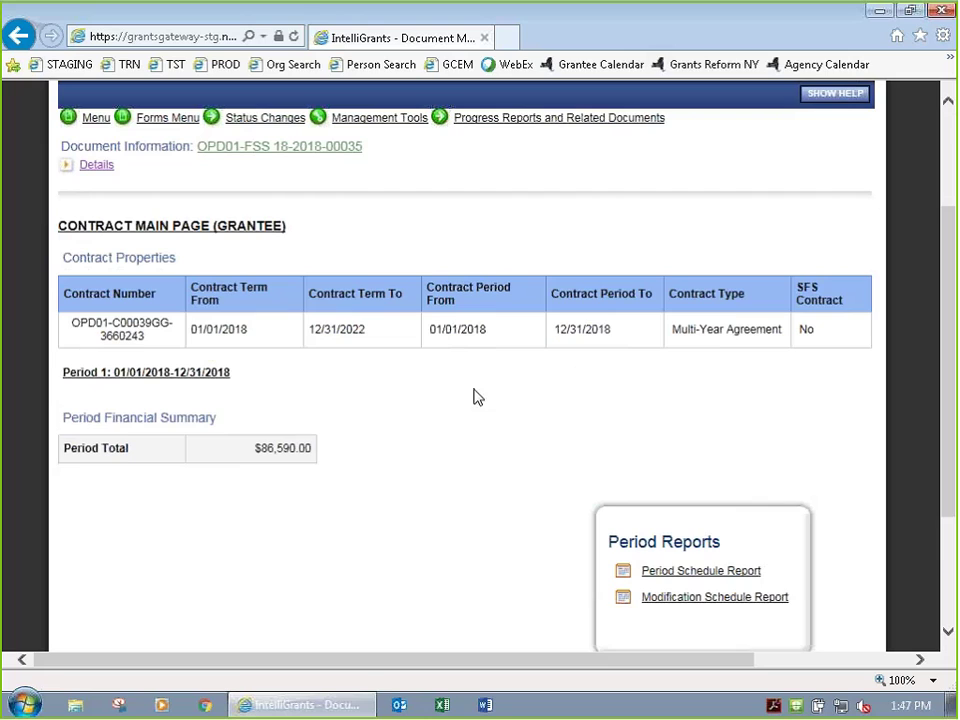
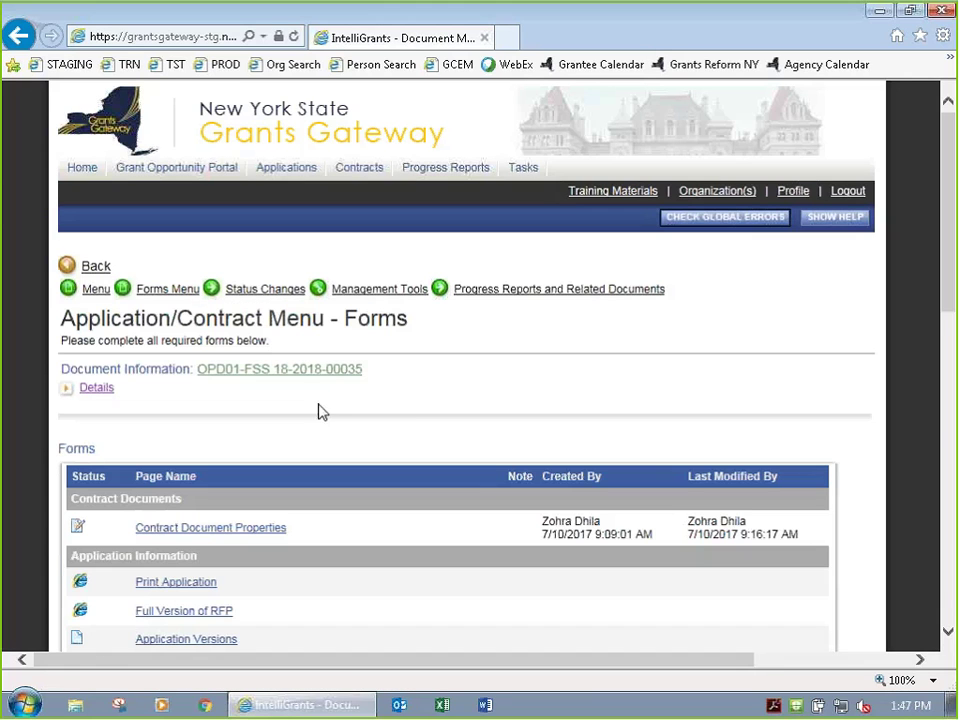
Open the Contract Document Properties form from the contract's forms list.
scroll(405, 438, "down", 3)
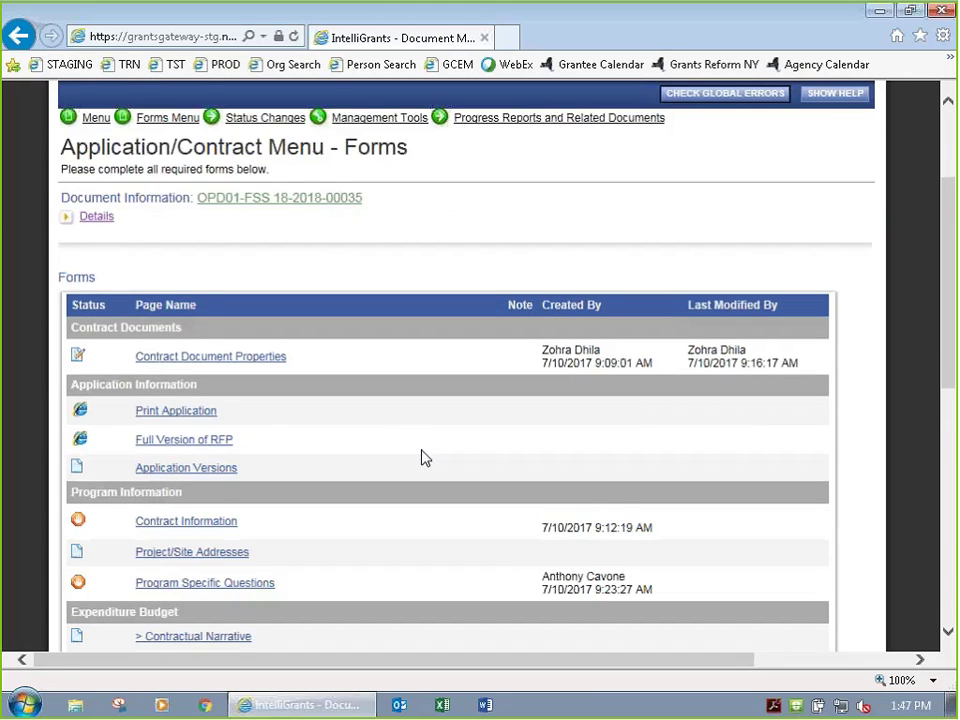
scroll(405, 445, "down", 2)
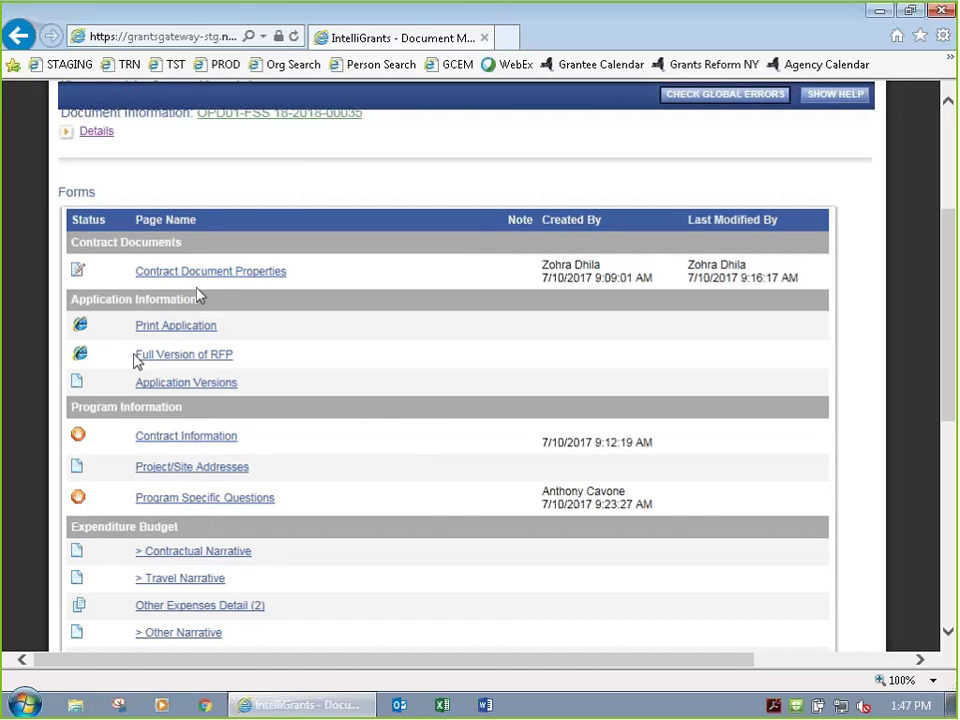
scroll(157, 313, "down", 3)
scroll(157, 313, "up", 3)
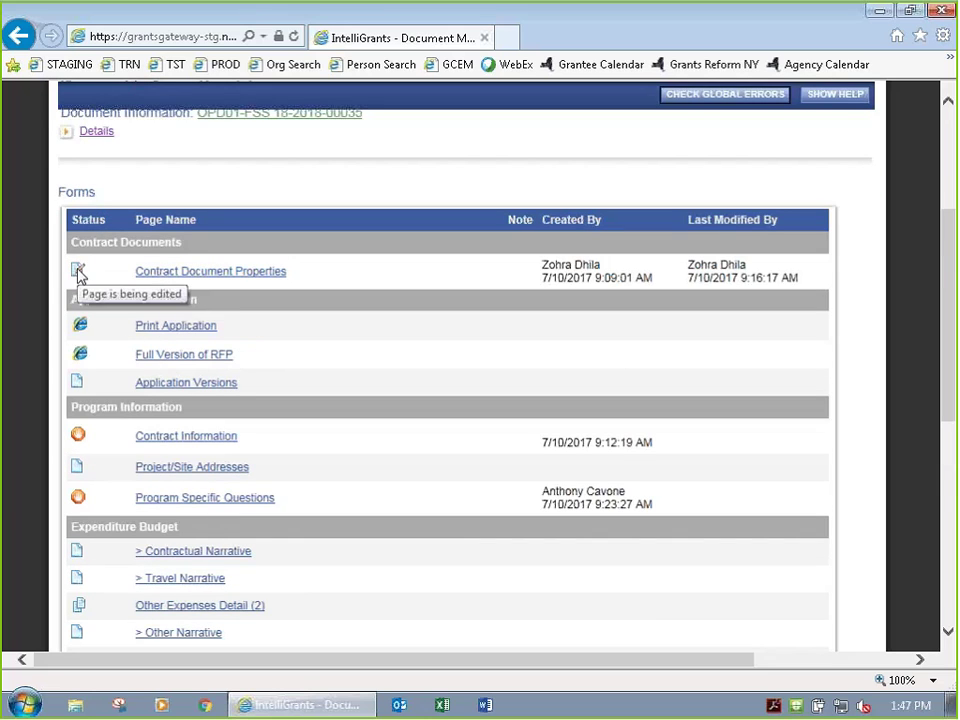
scroll(245, 360, "down", 3)
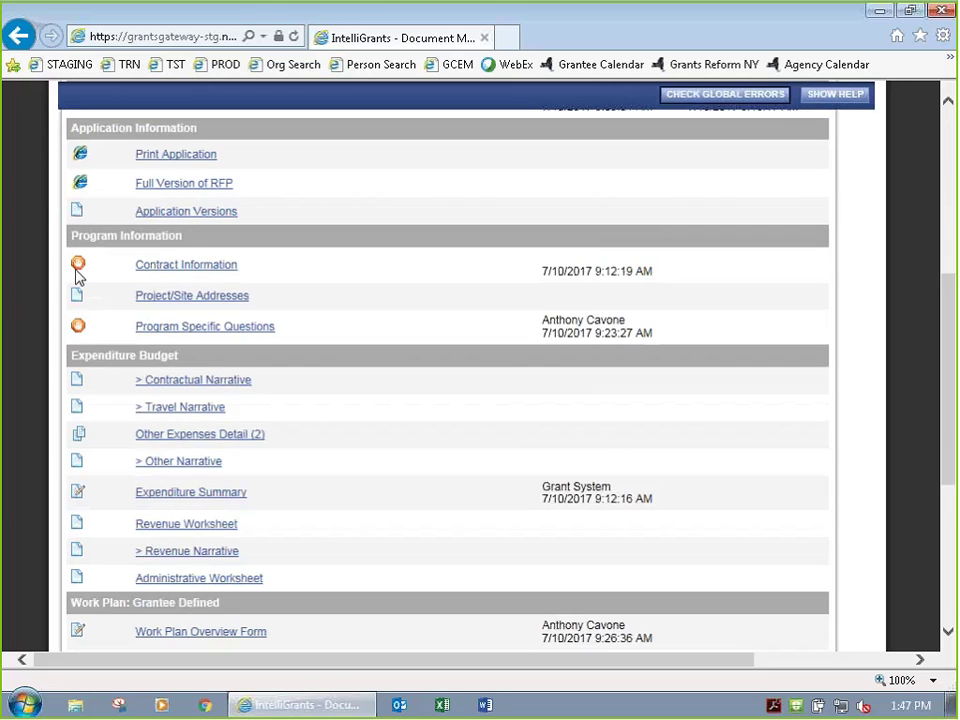
mouse_move(81, 273)
scroll(354, 448, "down", 5)
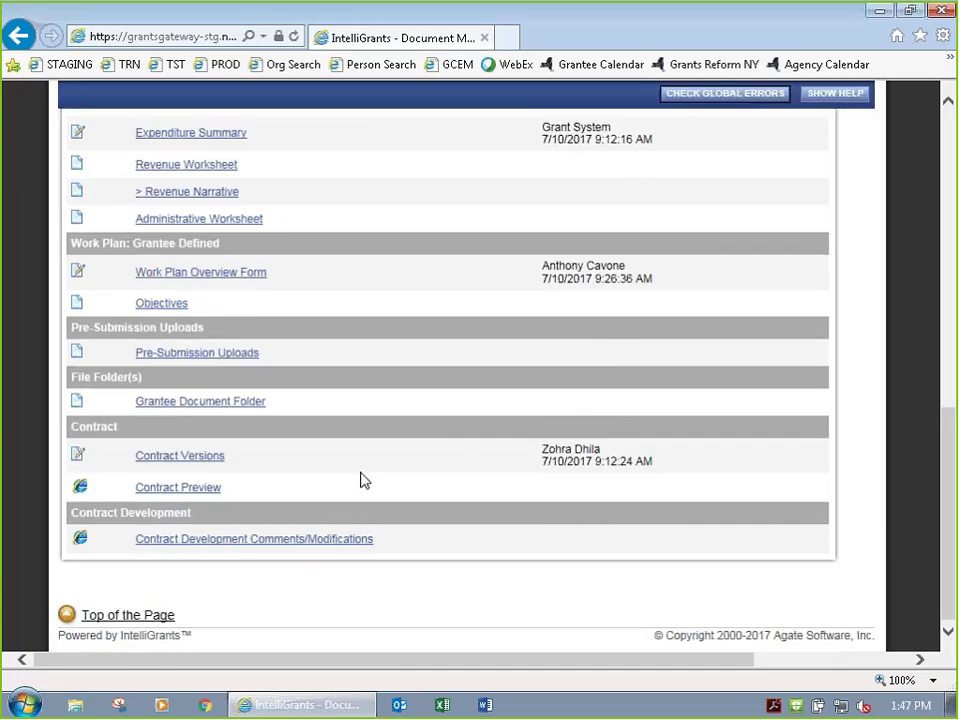
scroll(364, 480, "up", 8)
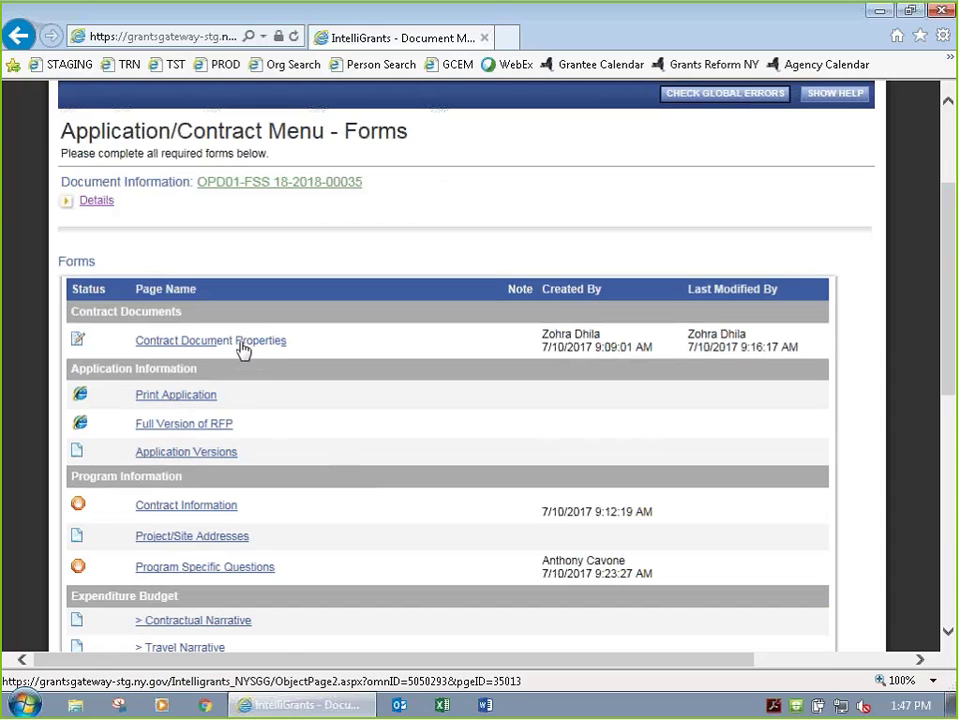
left_click(243, 348)
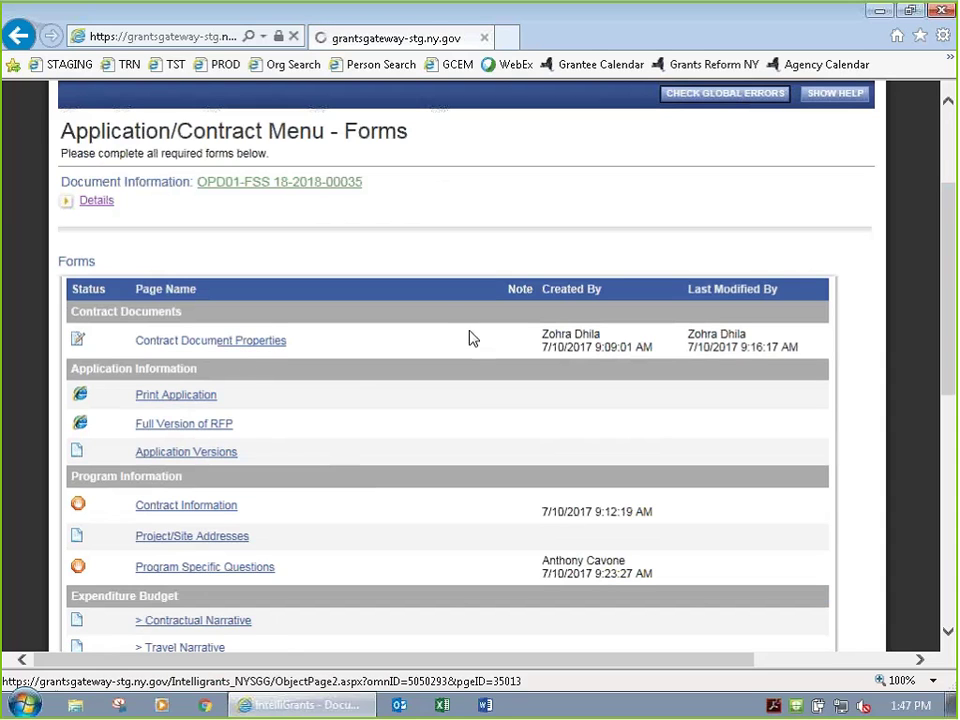
View the sample master contract for grants, briefly highlighting the Attachment A-1 title.
scroll(567, 432, "down", 1)
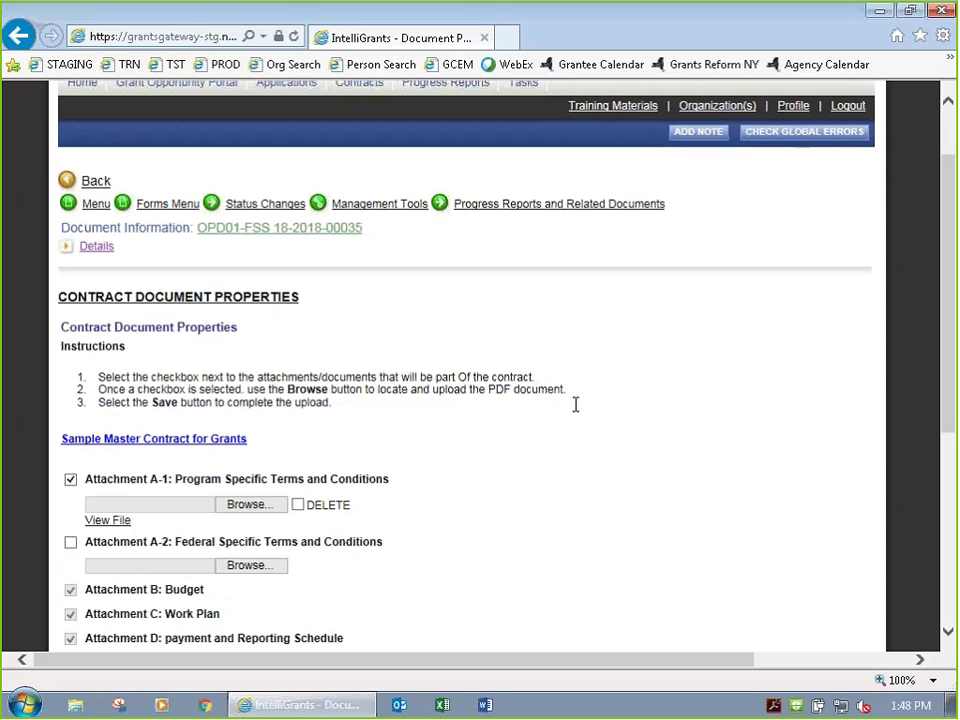
scroll(578, 404, "down", 3)
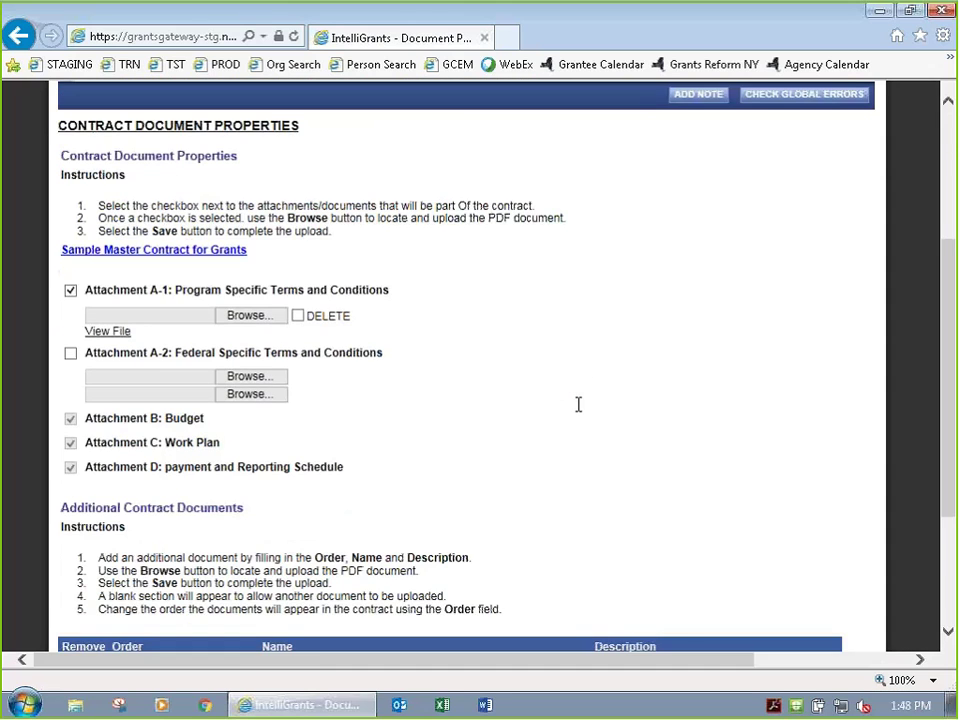
scroll(527, 381, "up", 1)
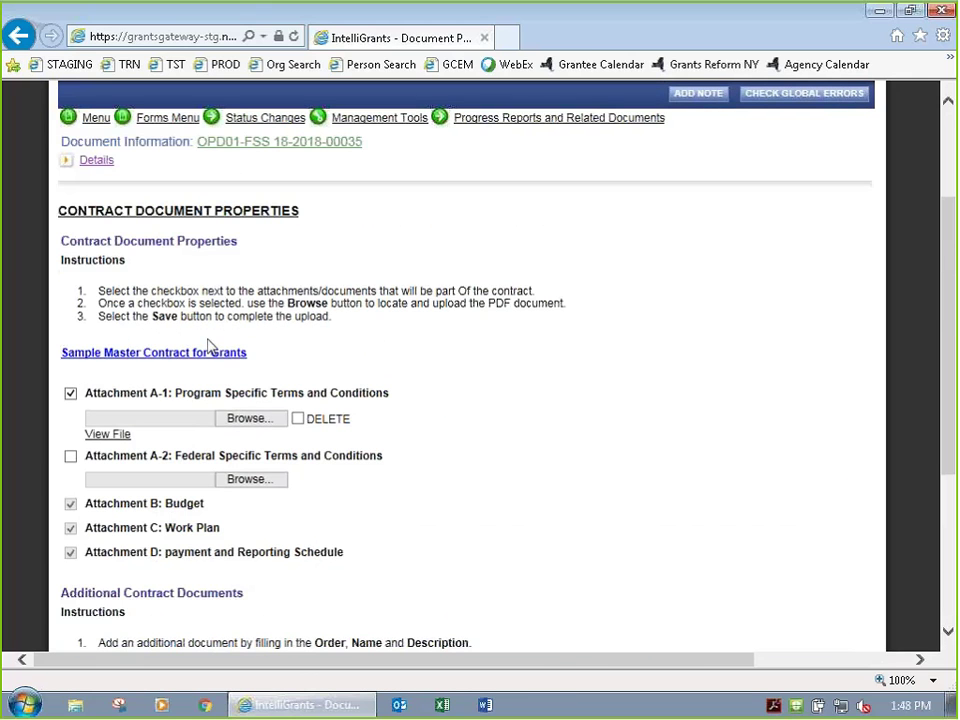
left_click(176, 358)
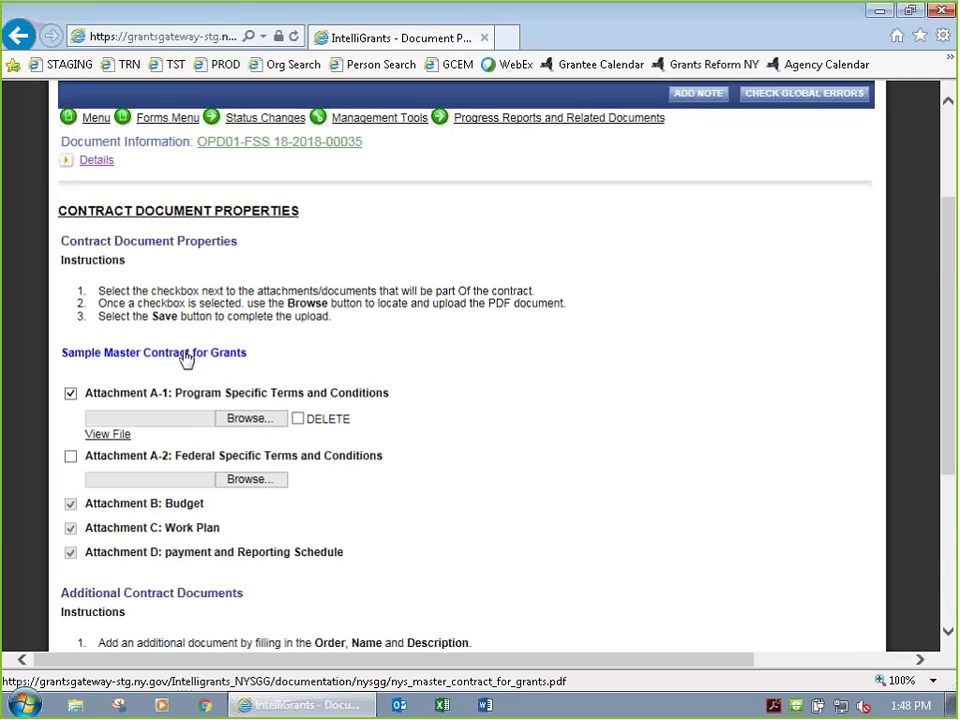
left_click(188, 354)
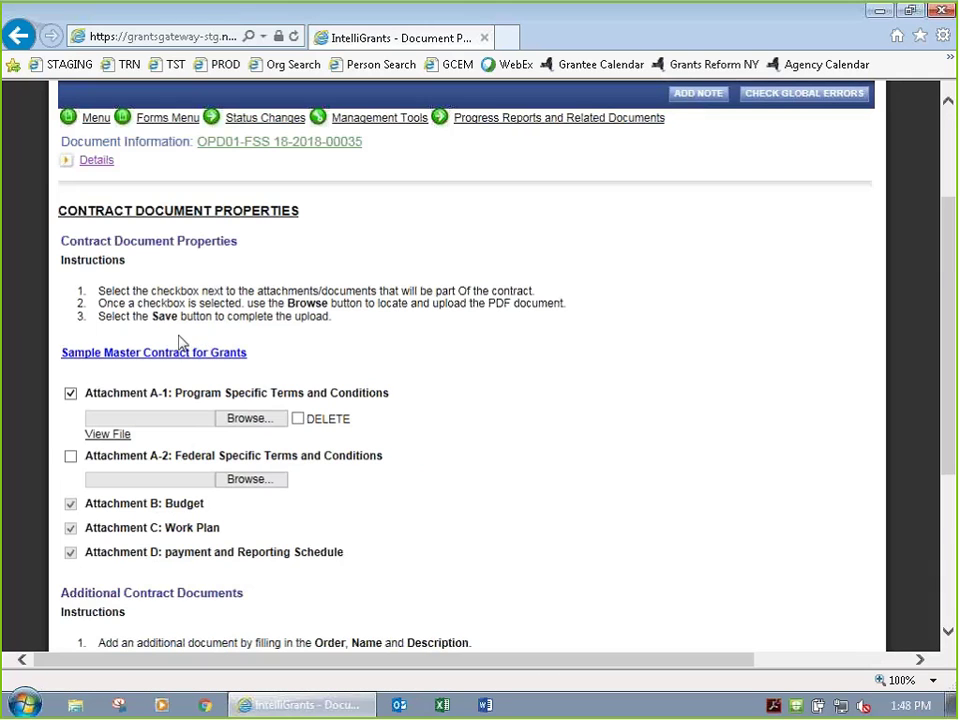
scroll(201, 358, "down", 1)
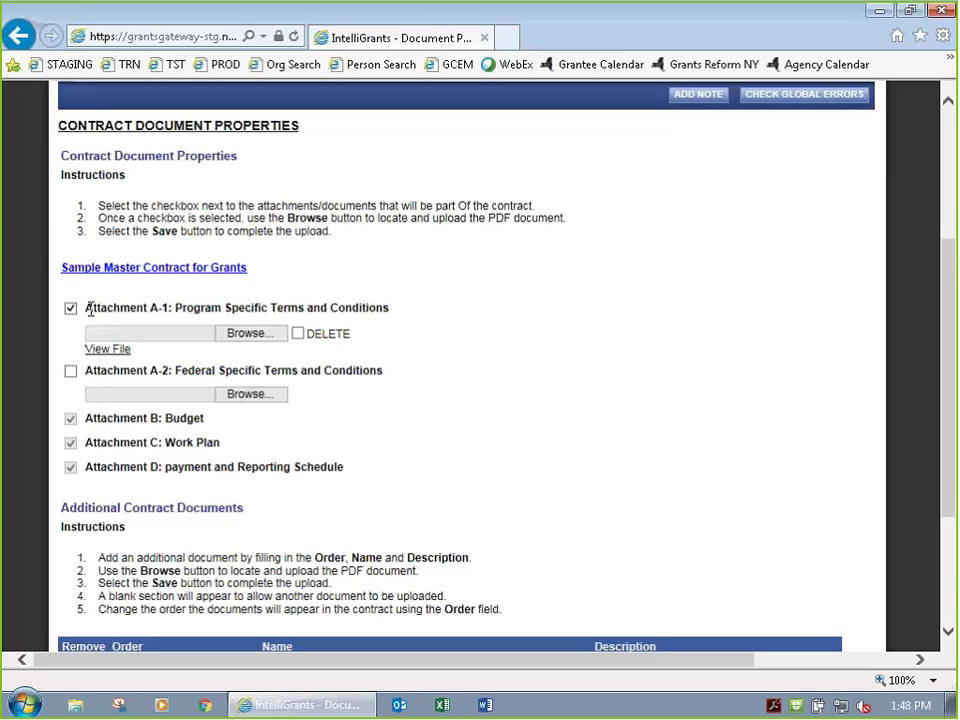
left_click_drag(89, 309, 369, 309)
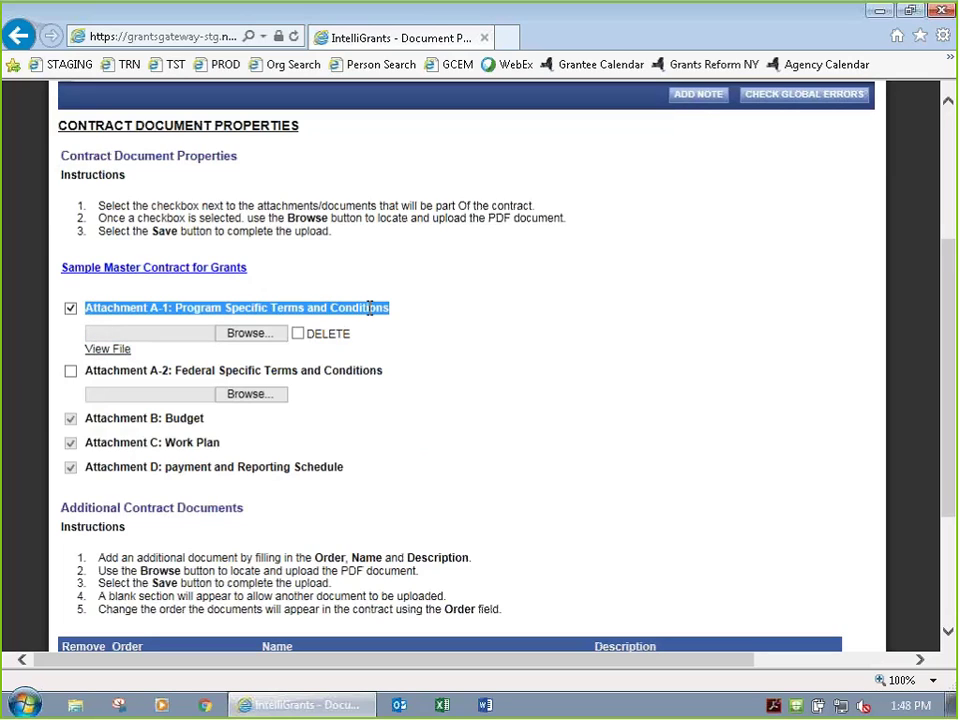
left_click(501, 311)
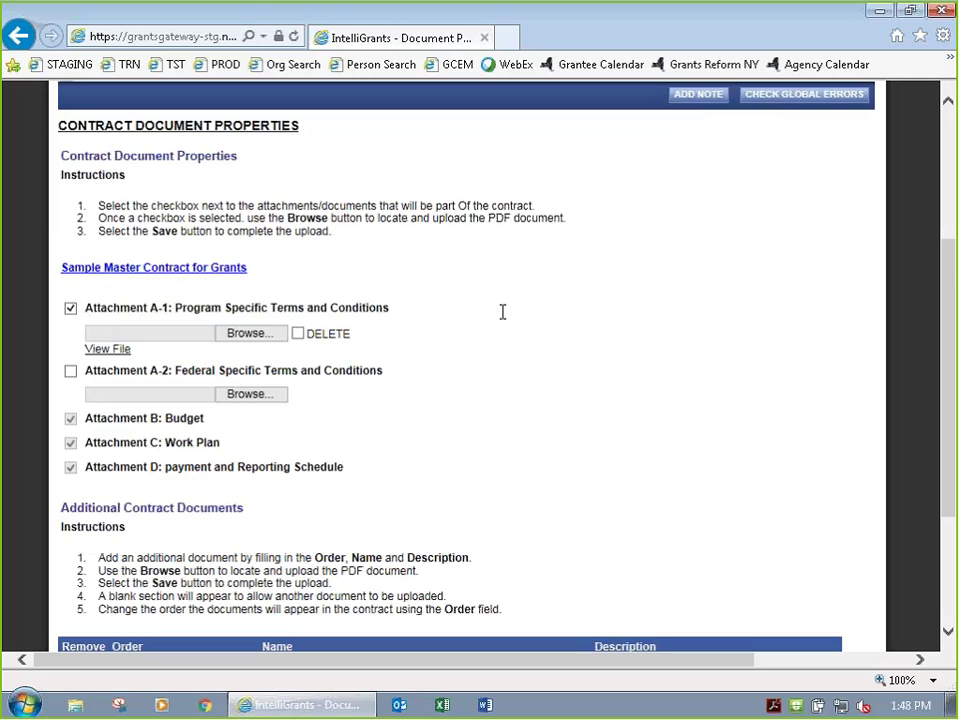
scroll(484, 377, "up", 5)
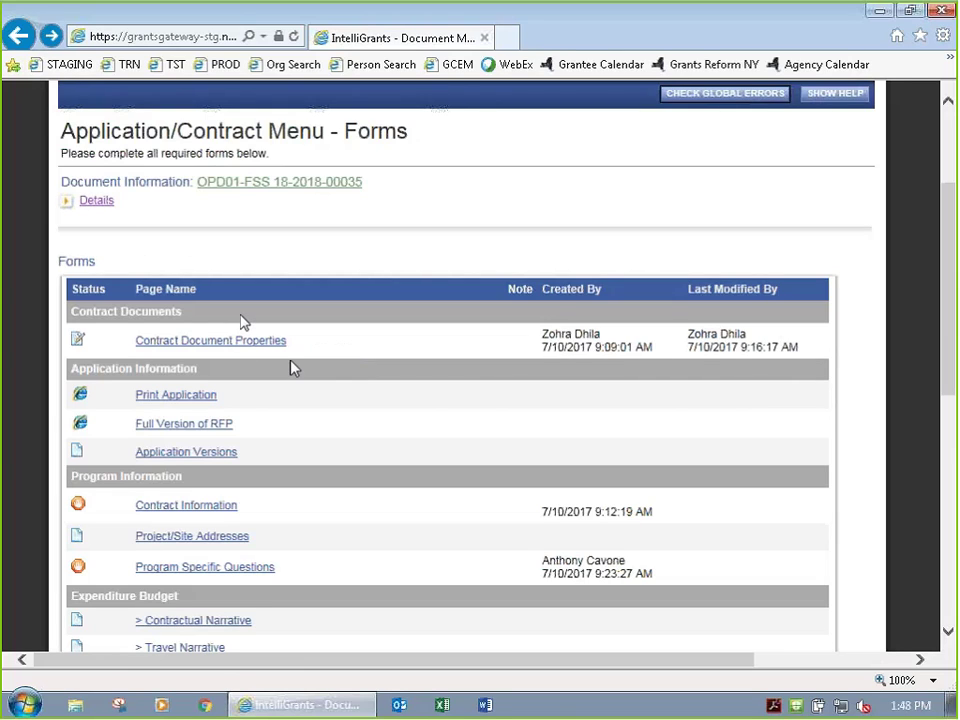
scroll(321, 394, "down", 2)
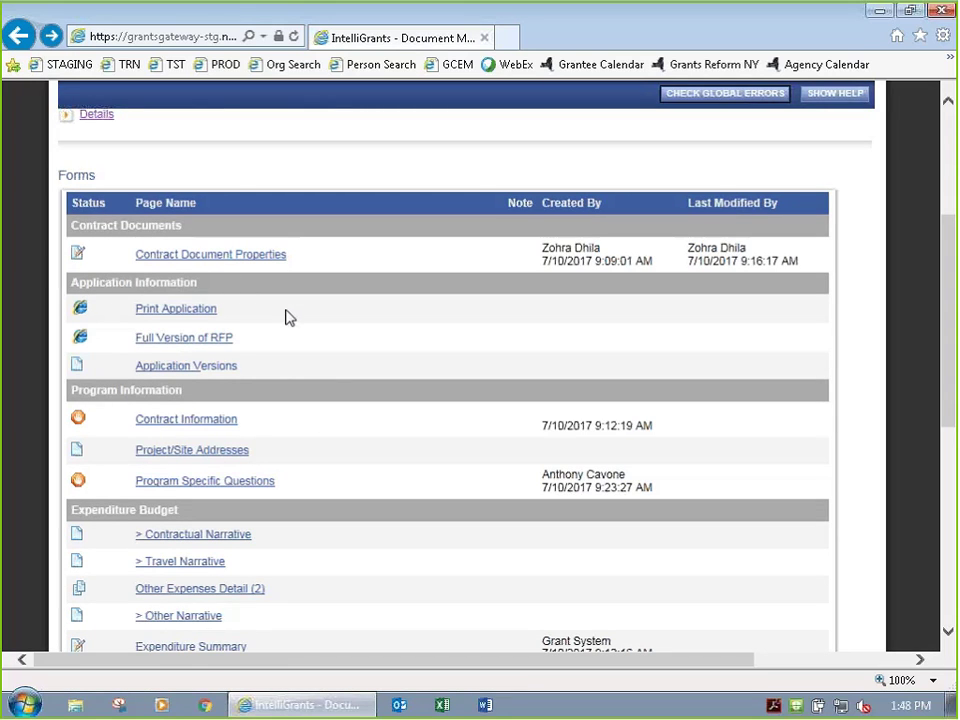
left_click(165, 311)
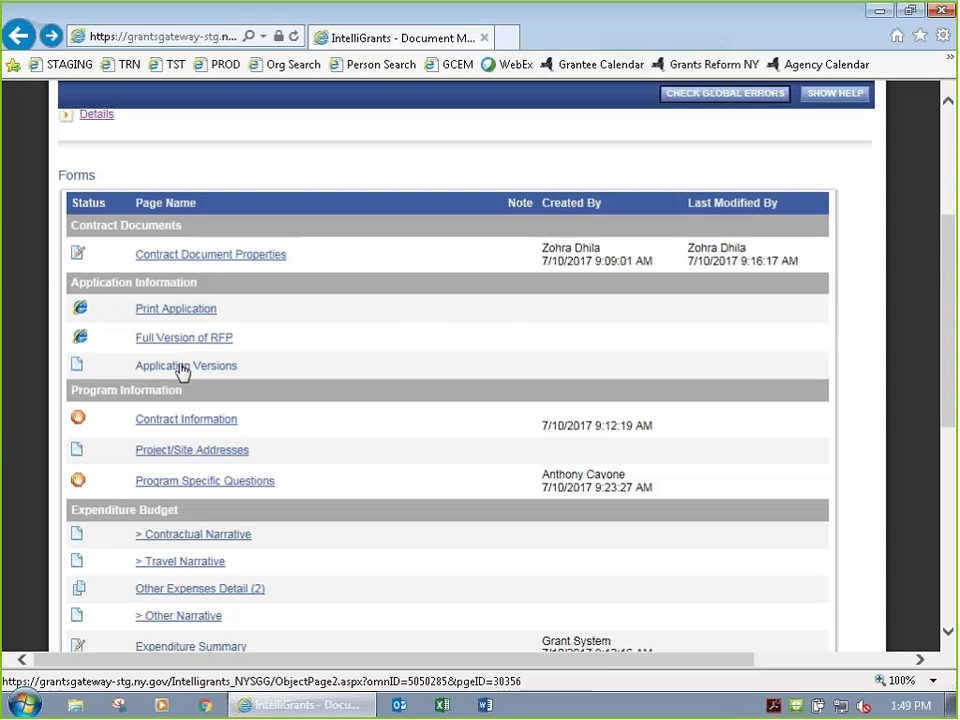
scroll(222, 348, "down", 1)
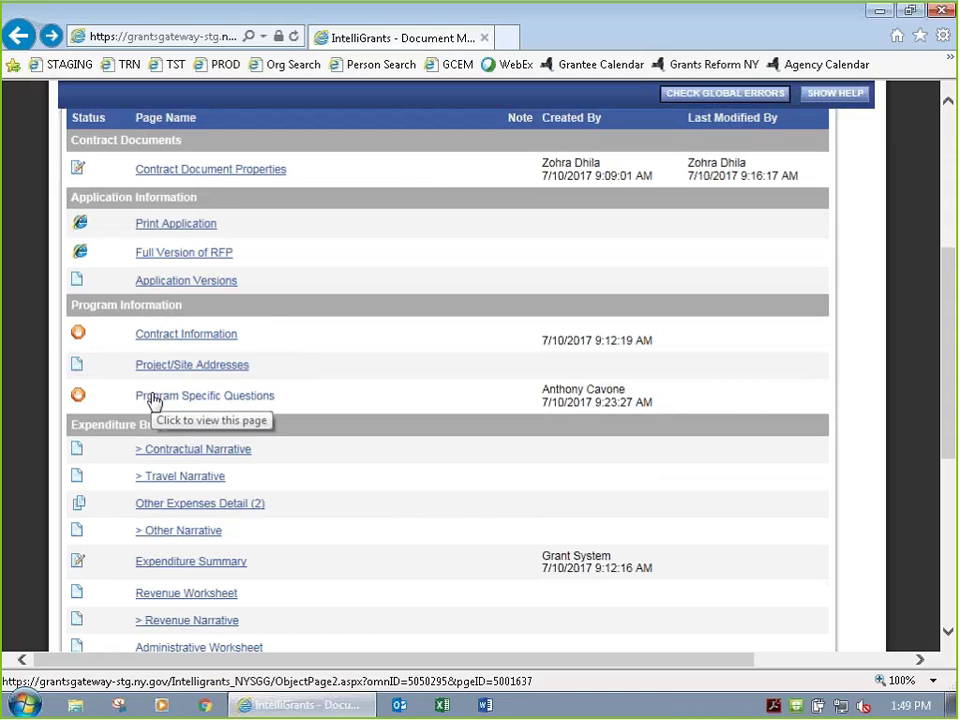
Open Contract Information and check the contract and primary mailing address choices, leaving them unchanged.
left_click(172, 340)
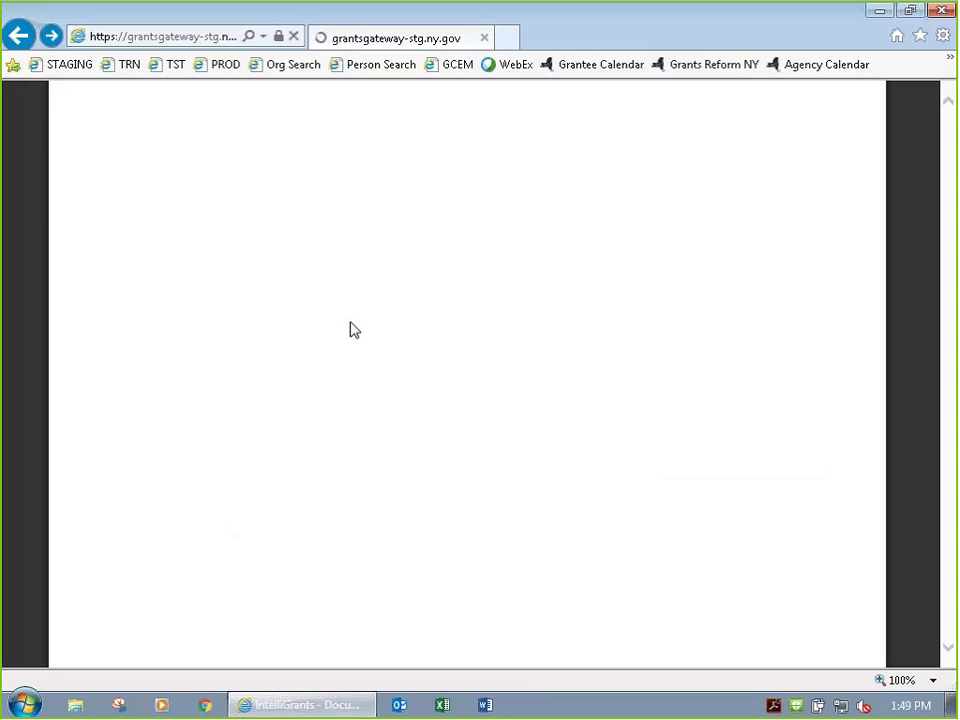
mouse_move(360, 363)
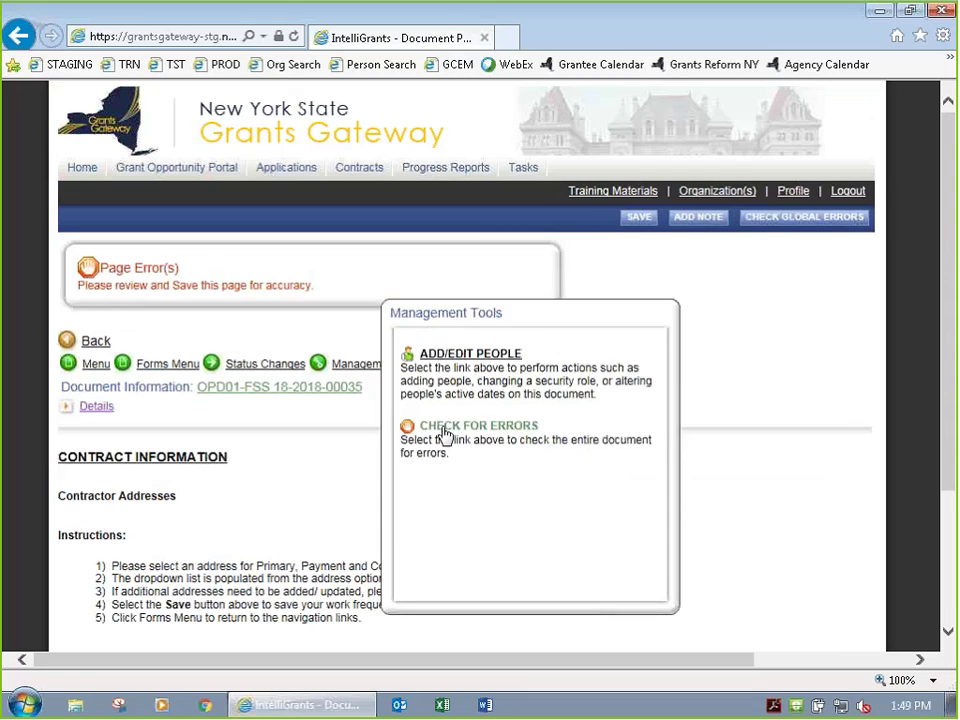
scroll(255, 510, "down", 4)
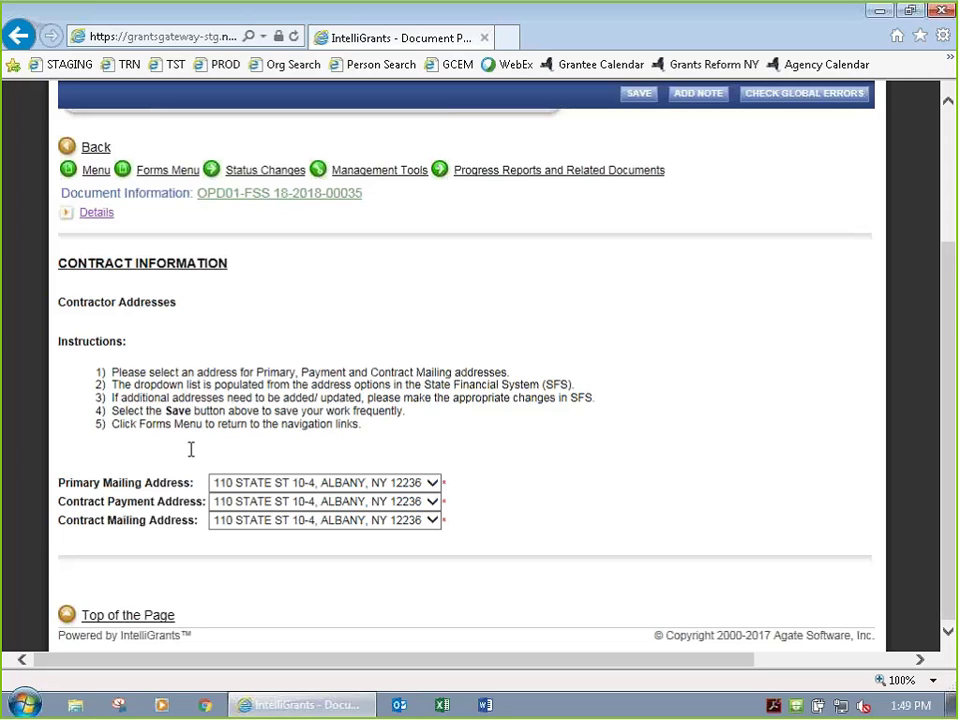
left_click(277, 522)
left_click(434, 485)
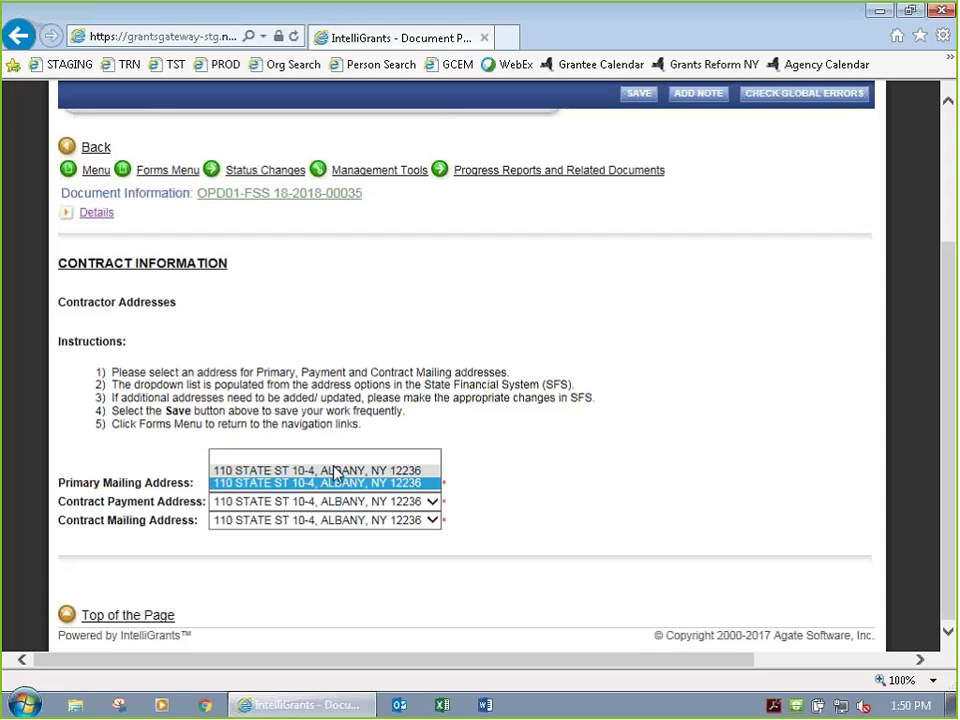
left_click(397, 485)
left_click(433, 484)
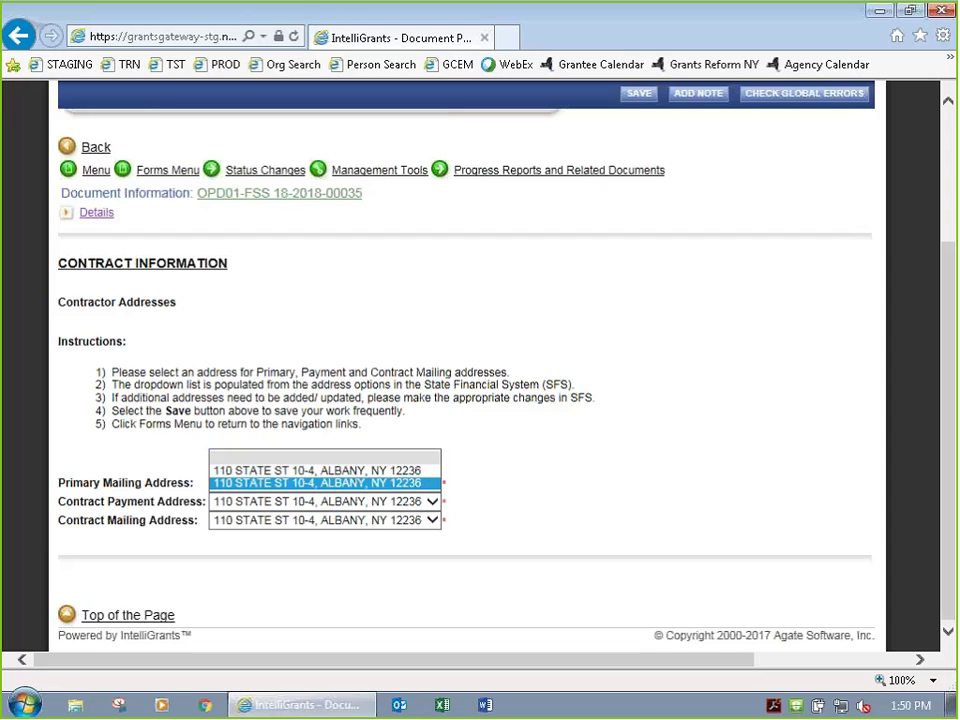
left_click(516, 467)
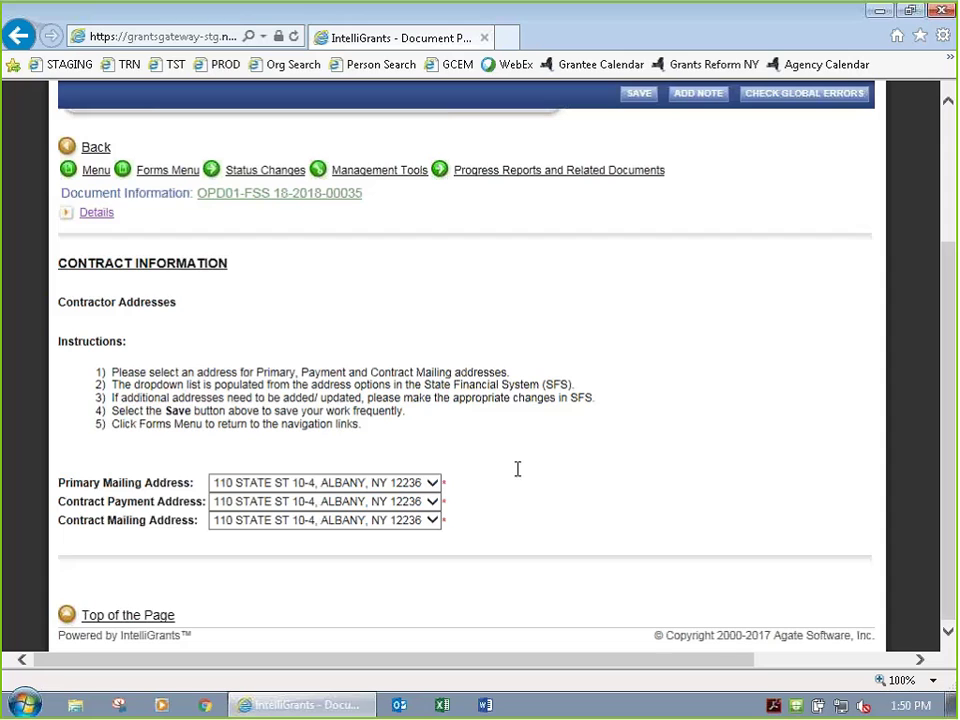
Keep the remaining contractor address choice and save the Contract Information form.
left_click(400, 519)
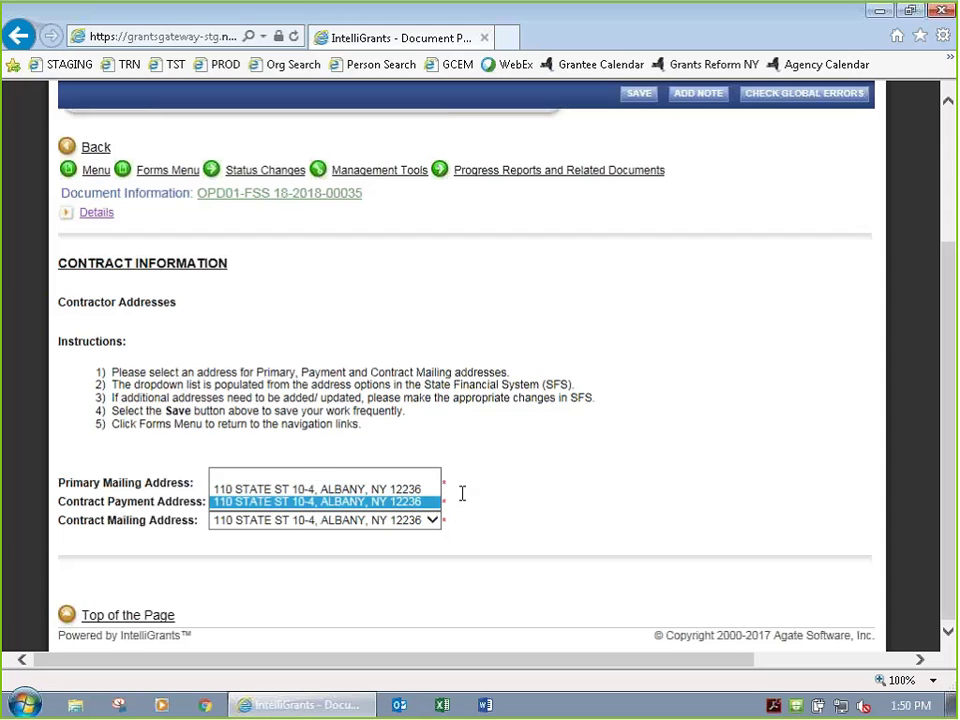
left_click(400, 522)
left_click(401, 521)
left_click(505, 500)
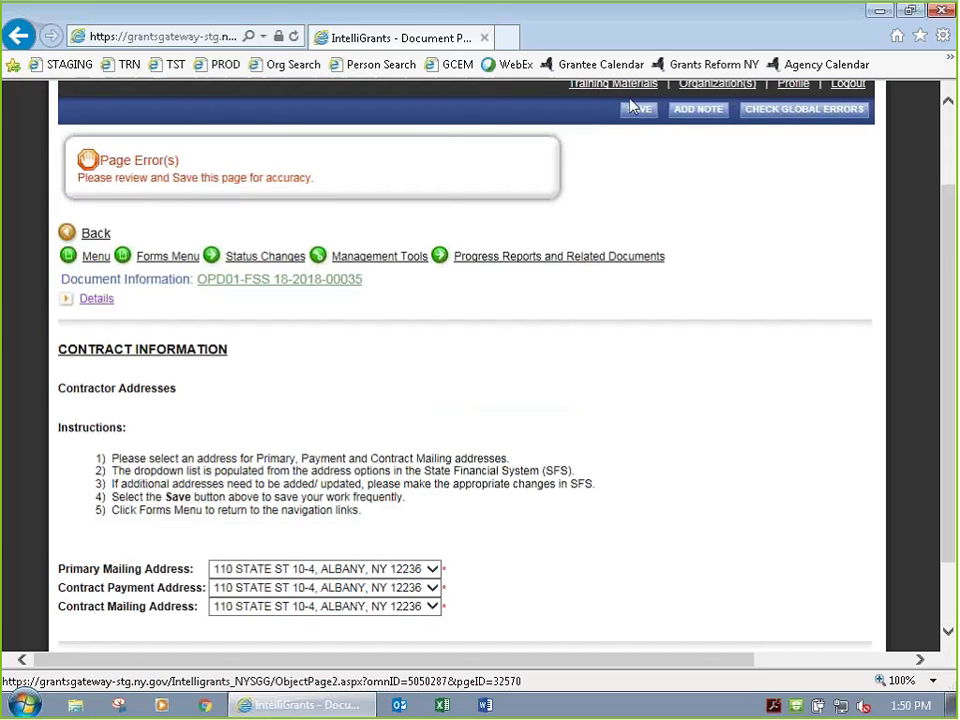
left_click(636, 108)
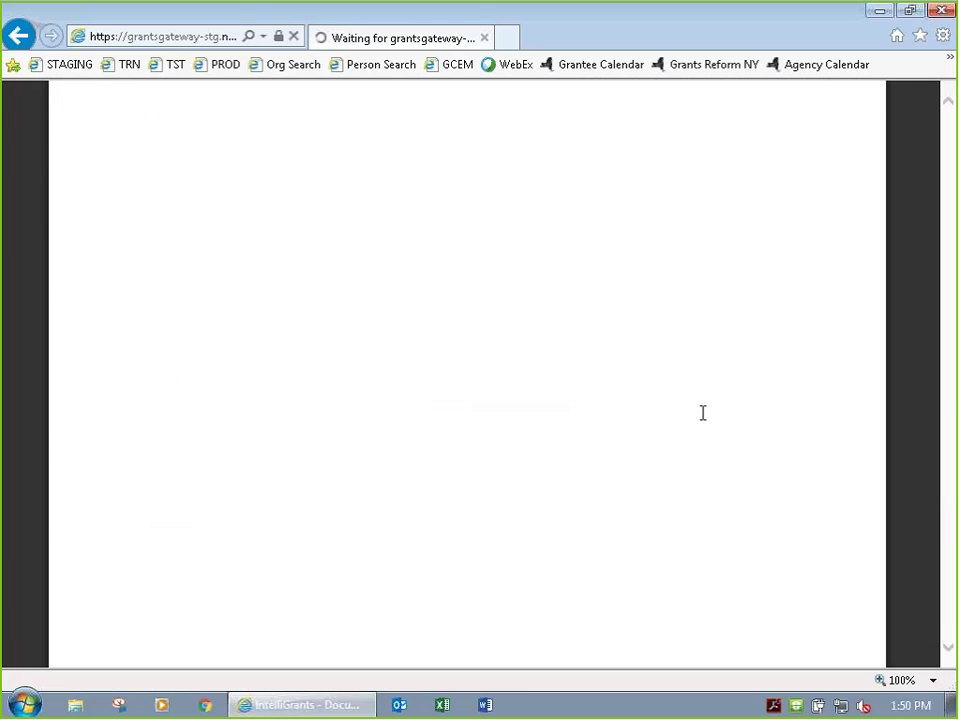
left_click(154, 364)
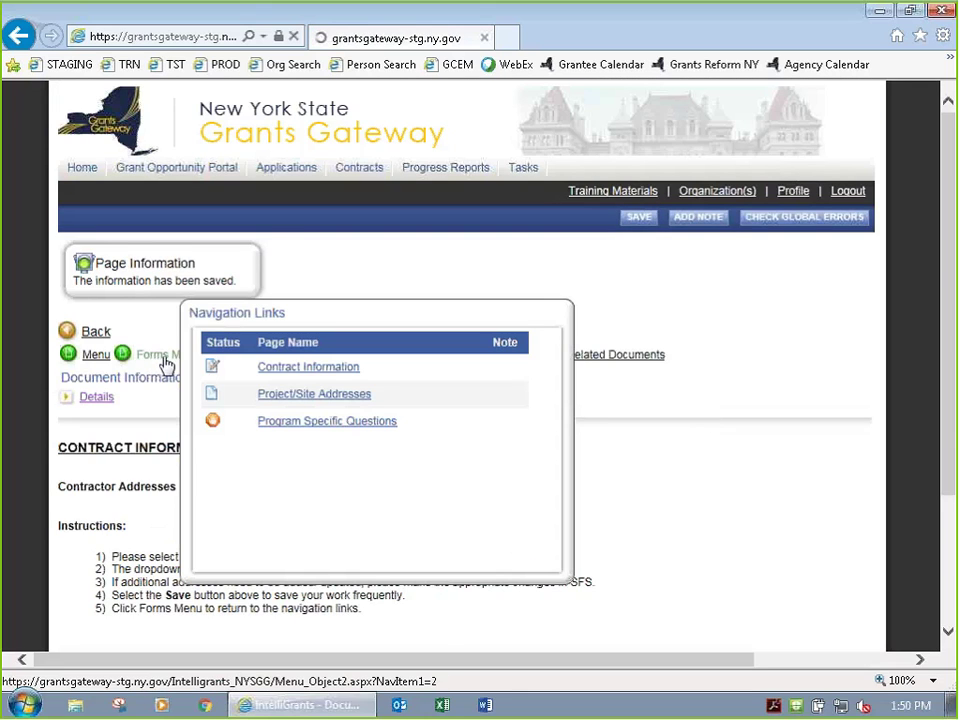
Recheck the saved Contract Information form, then open Project/Site Addresses from the forms list.
scroll(349, 403, "down", 3)
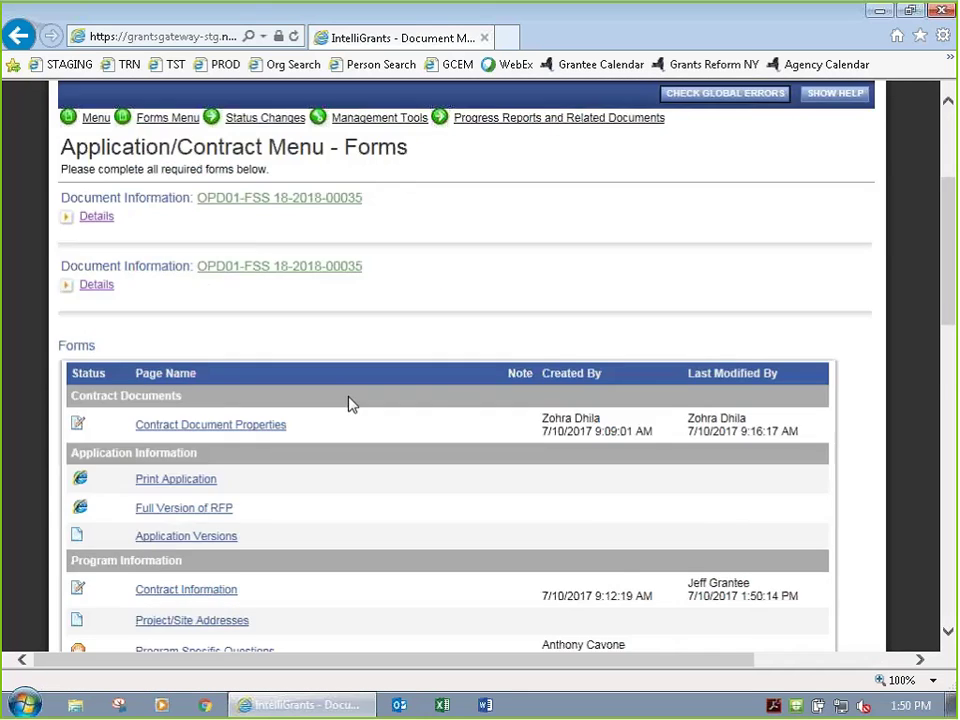
left_click(192, 353)
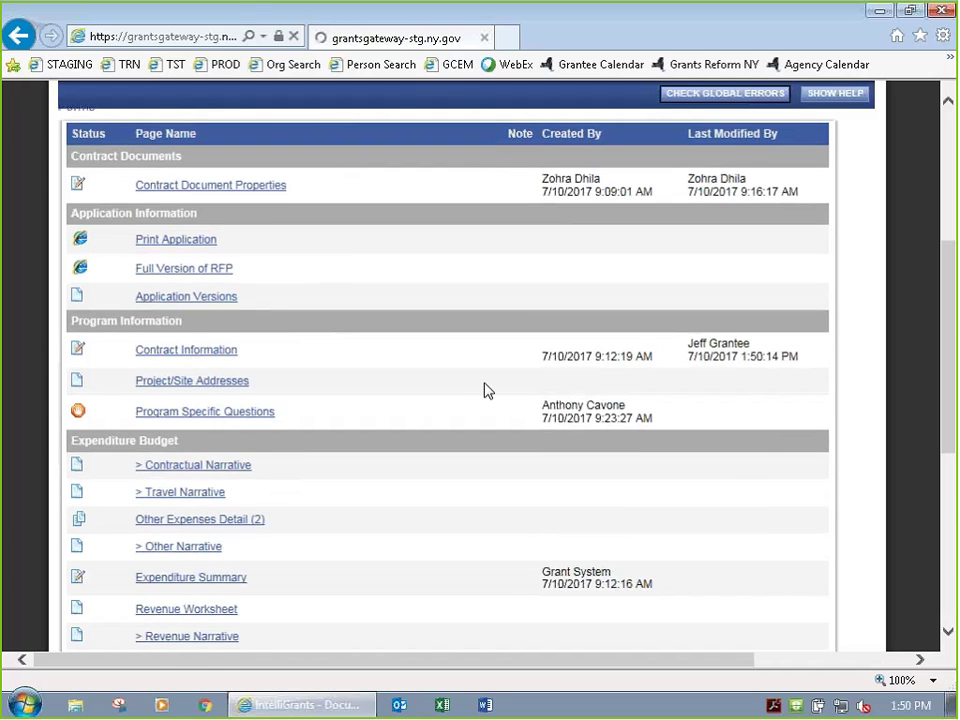
scroll(471, 400, "down", 3)
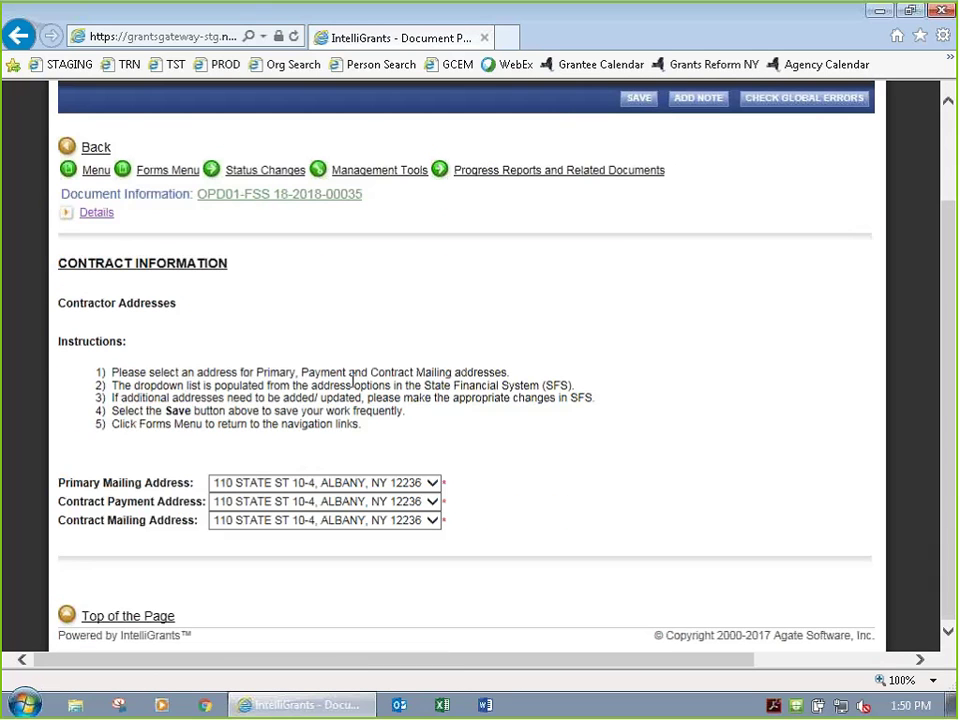
left_click(559, 170)
left_click(152, 189)
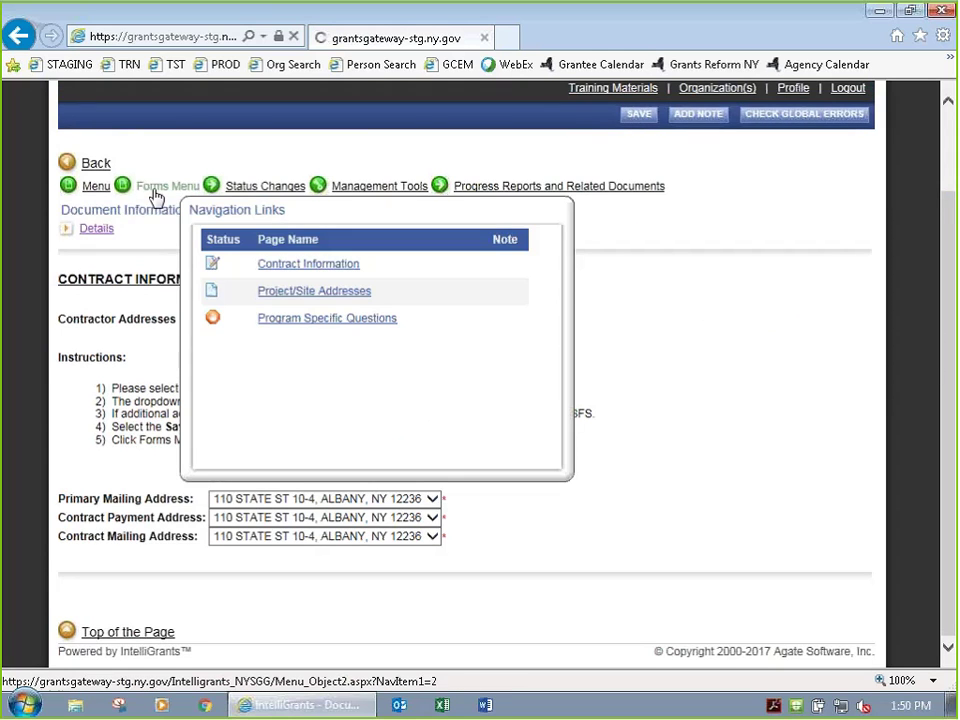
scroll(454, 437, "down", 5)
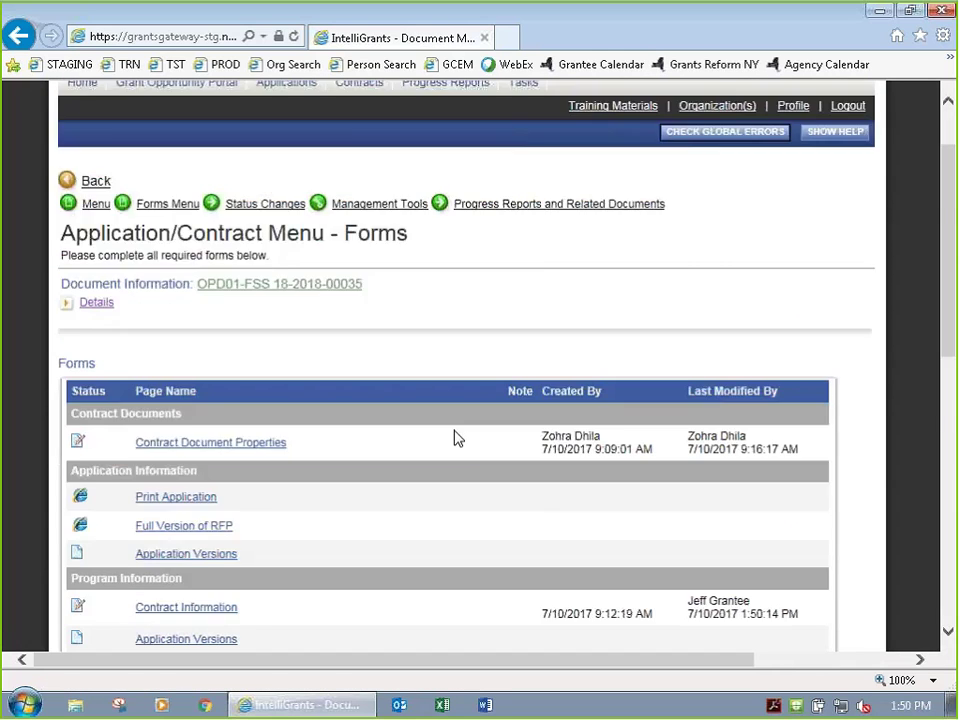
scroll(400, 458, "down", 1)
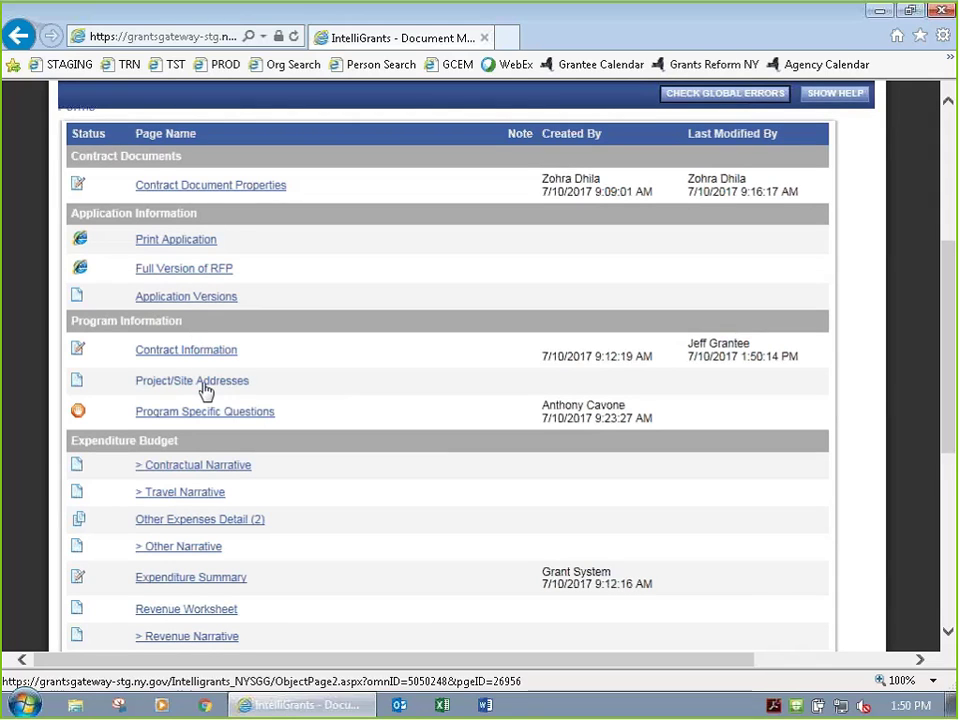
left_click(205, 384)
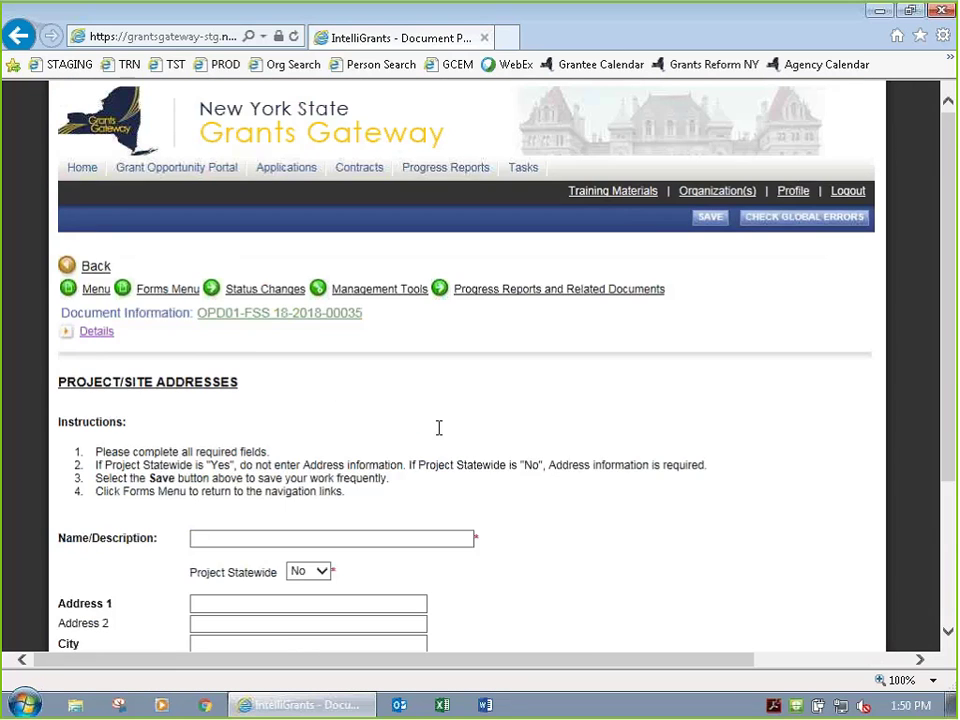
Enter the site name, street address 123, Albany, and zip code 12345.
scroll(439, 428, "down", 1)
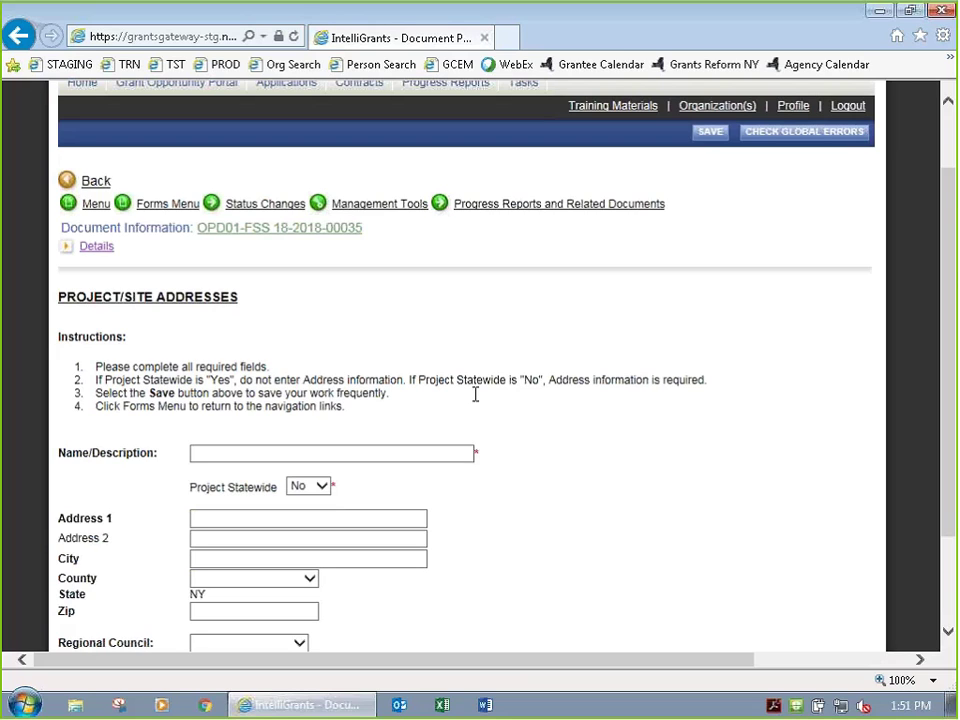
left_click(394, 454)
type("Jeff's H")
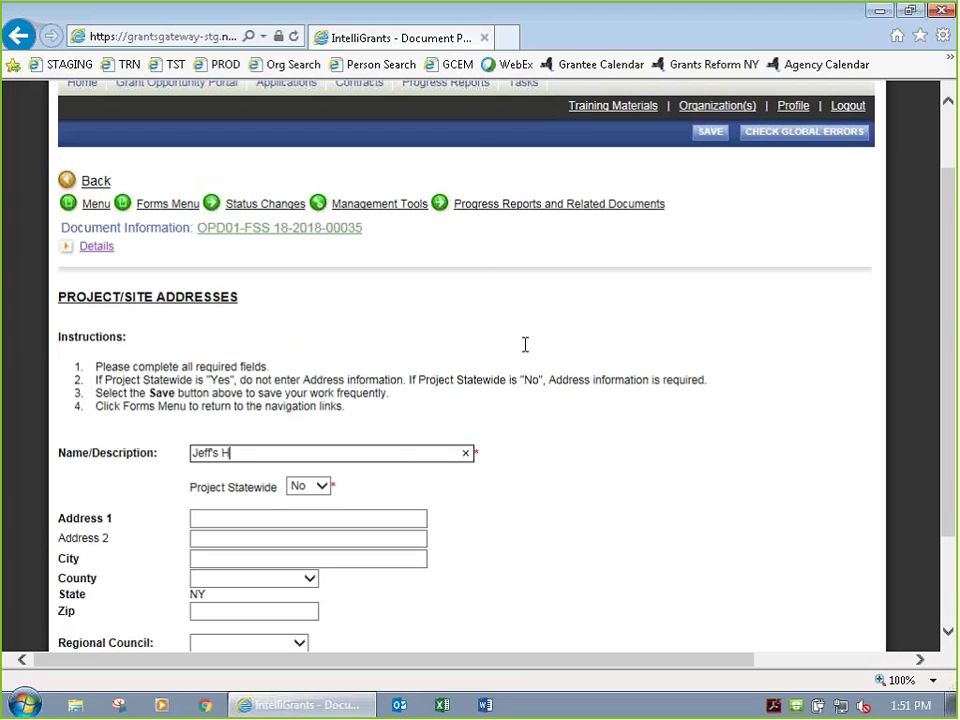
type("Q")
key("Tab")
key("Tab")
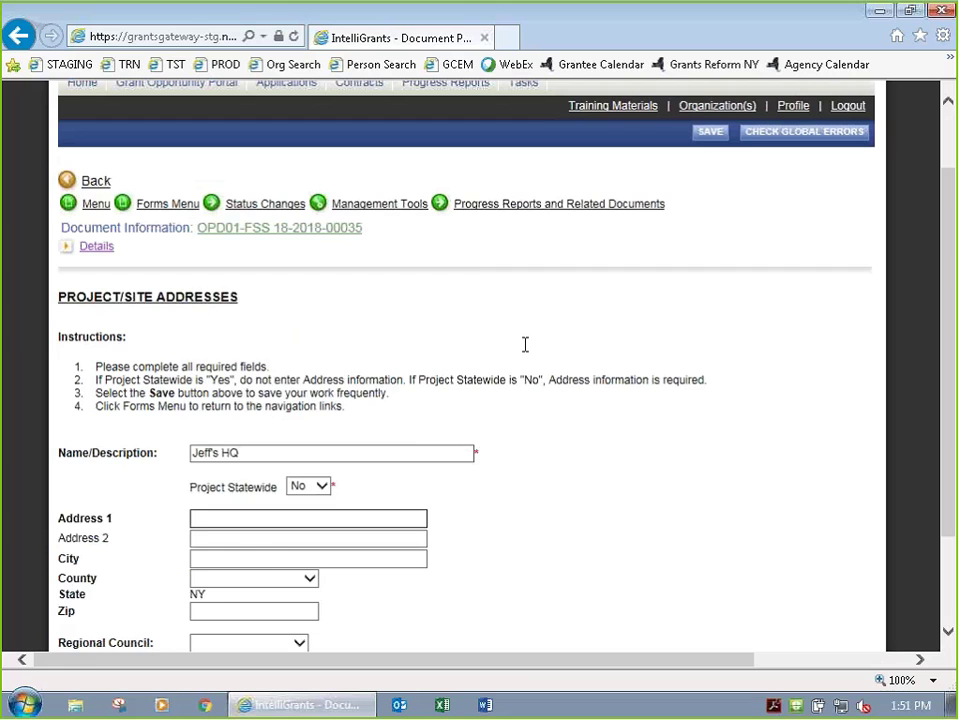
type("123")
key("Down")
key("Tab")
key("Tab")
type("Albany")
key("Tab")
key("Tab")
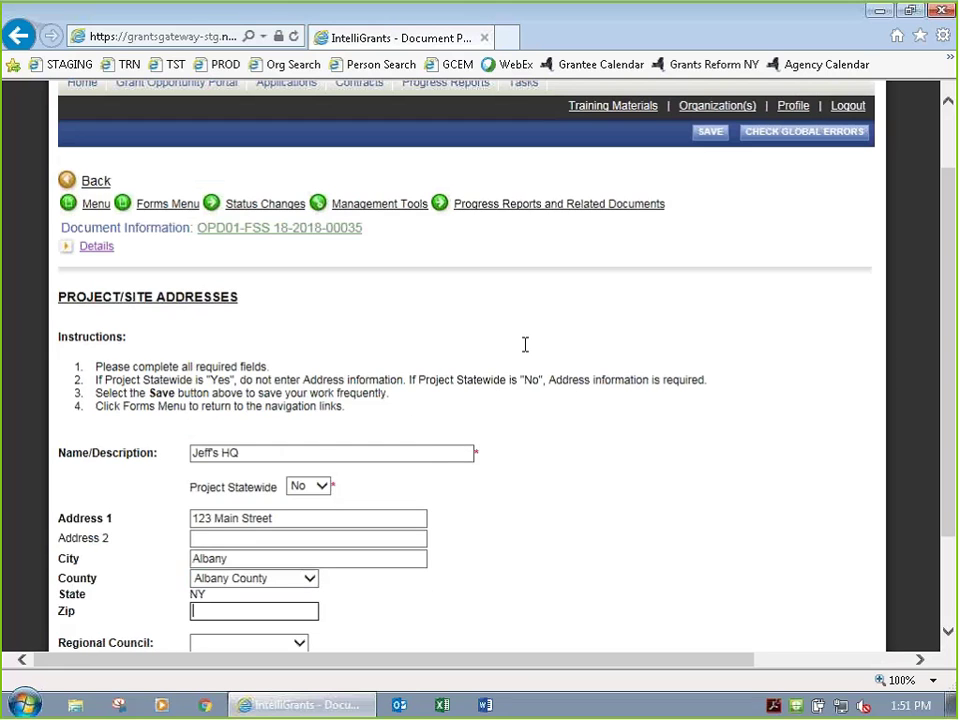
type("12345")
scroll(647, 431, "down", 1)
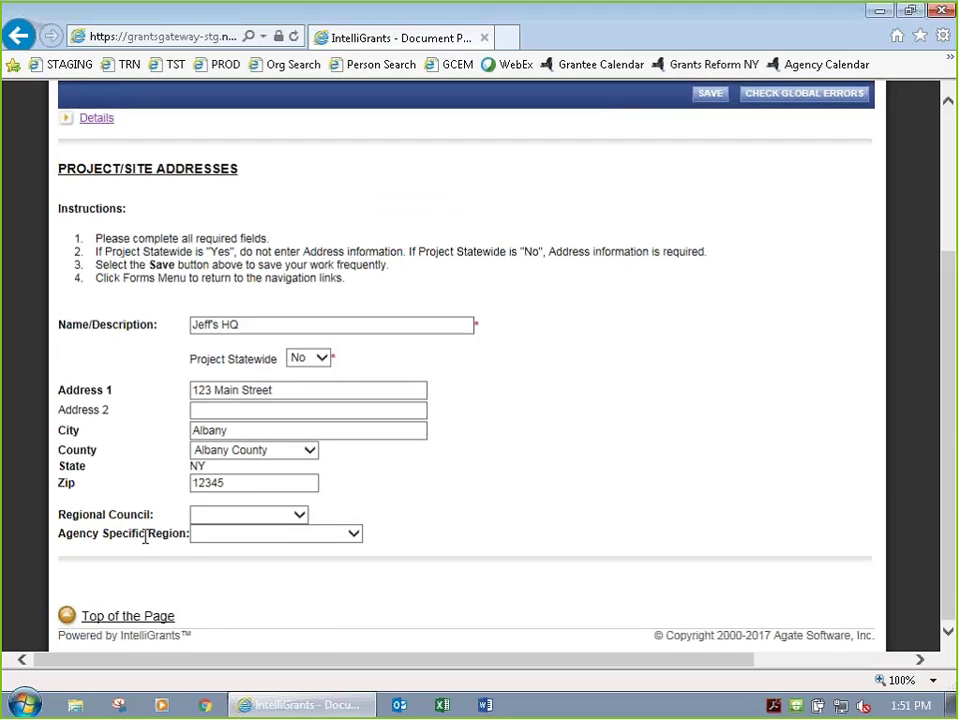
Check the regional council and agency specific region lists, leave them blank, and save.
left_click(300, 514)
left_click(302, 514)
left_click(291, 517)
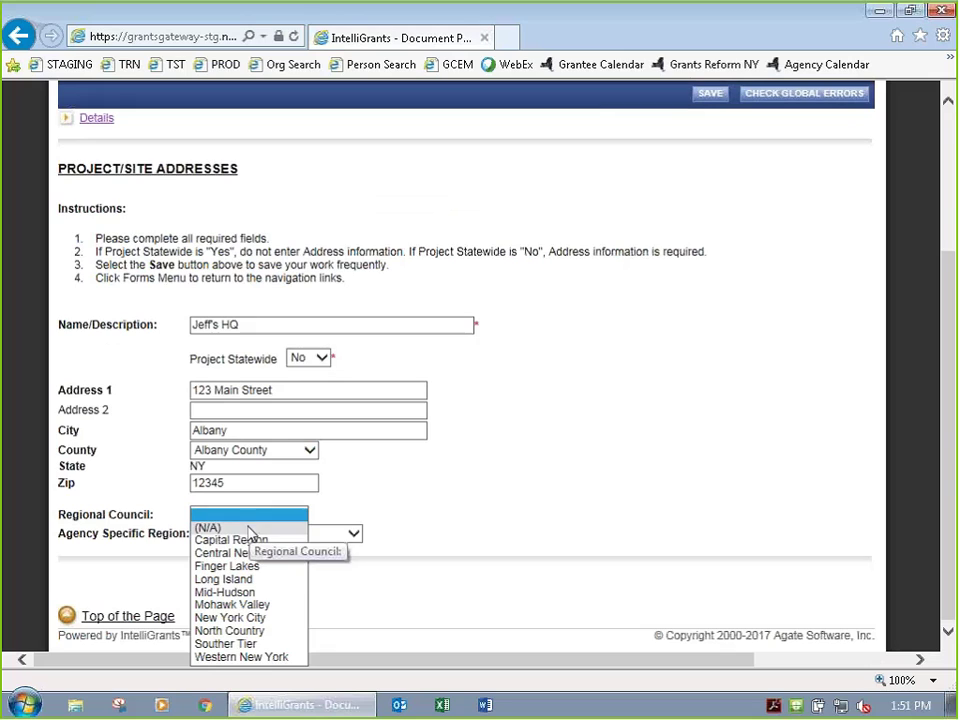
left_click(450, 500)
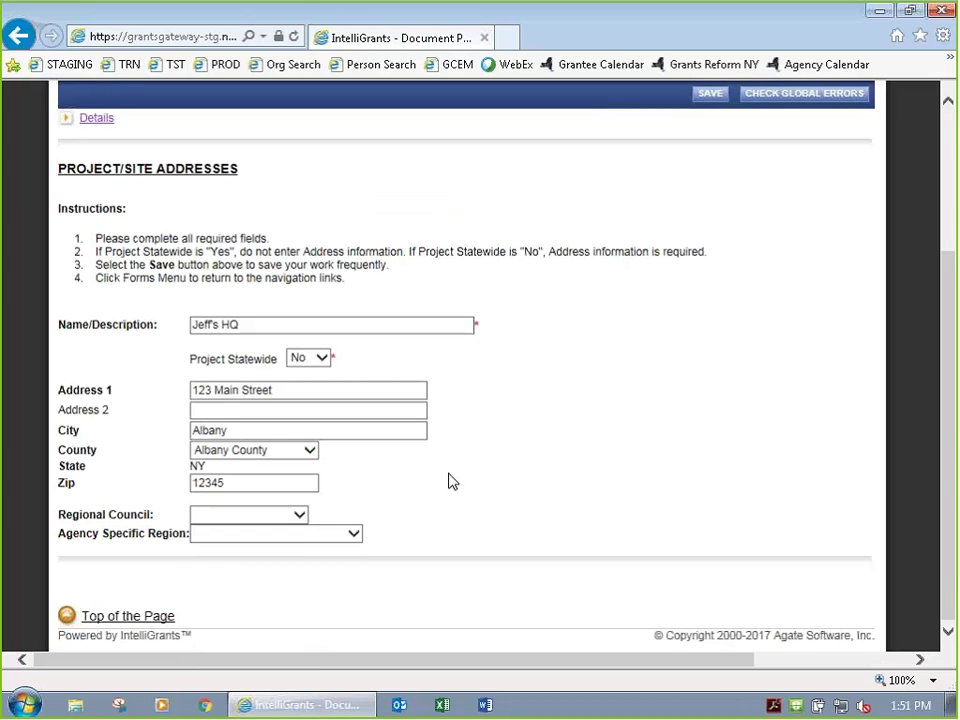
left_click(299, 515)
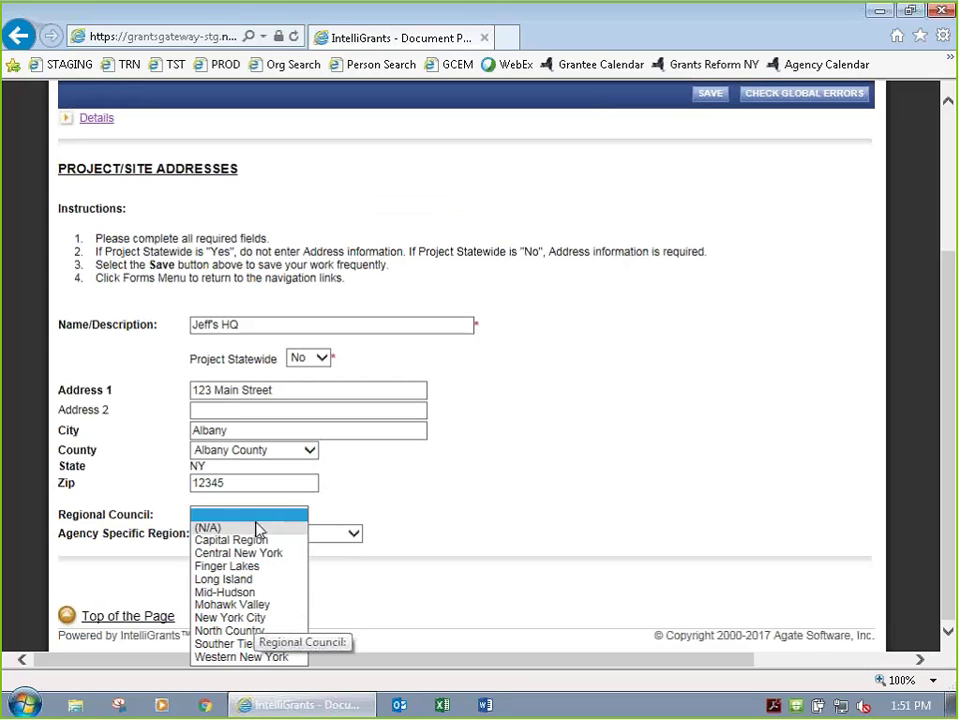
left_click(357, 536)
left_click(357, 536)
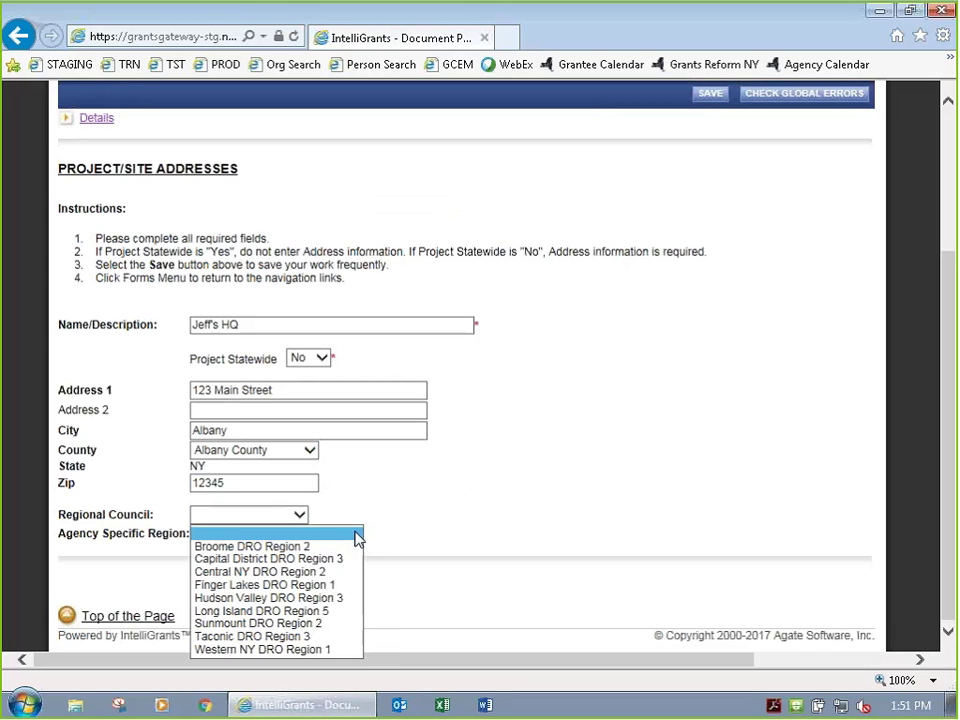
left_click(302, 540)
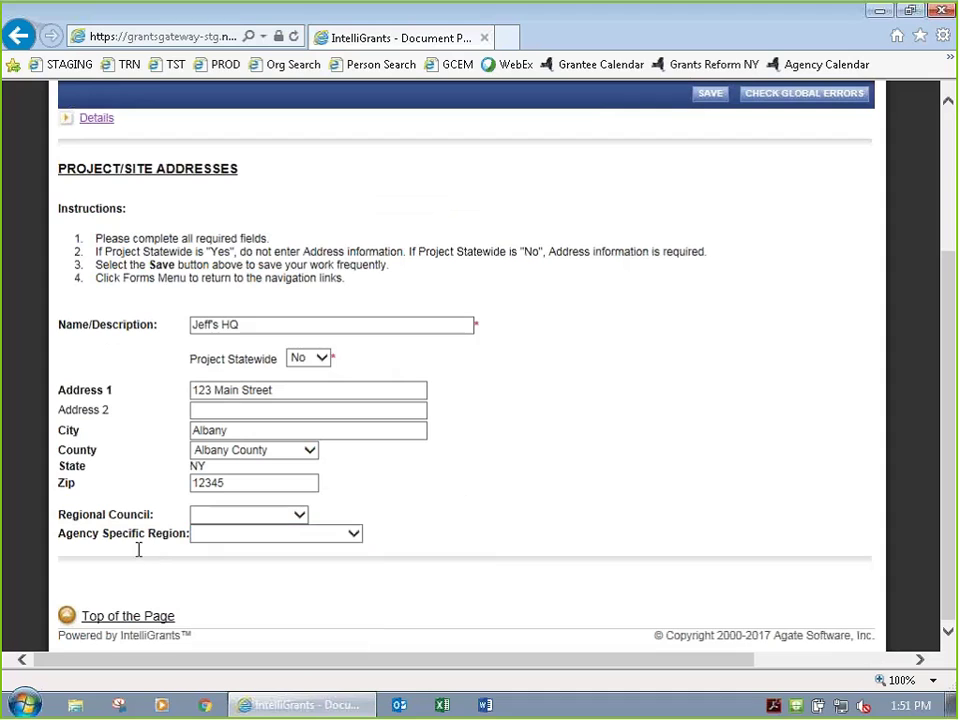
left_click(290, 538)
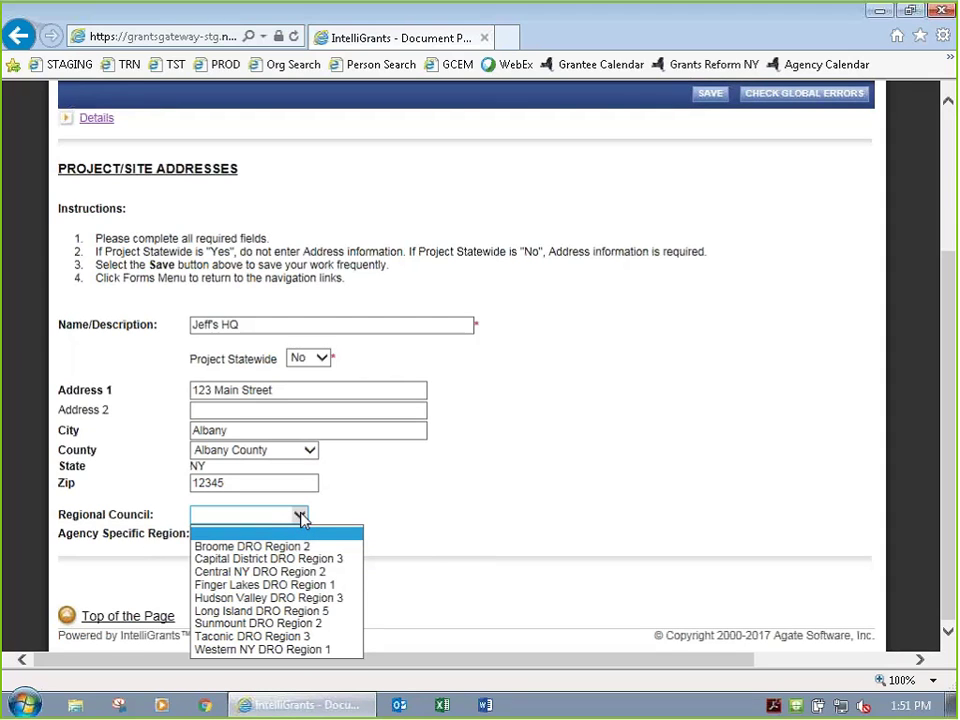
left_click(431, 512)
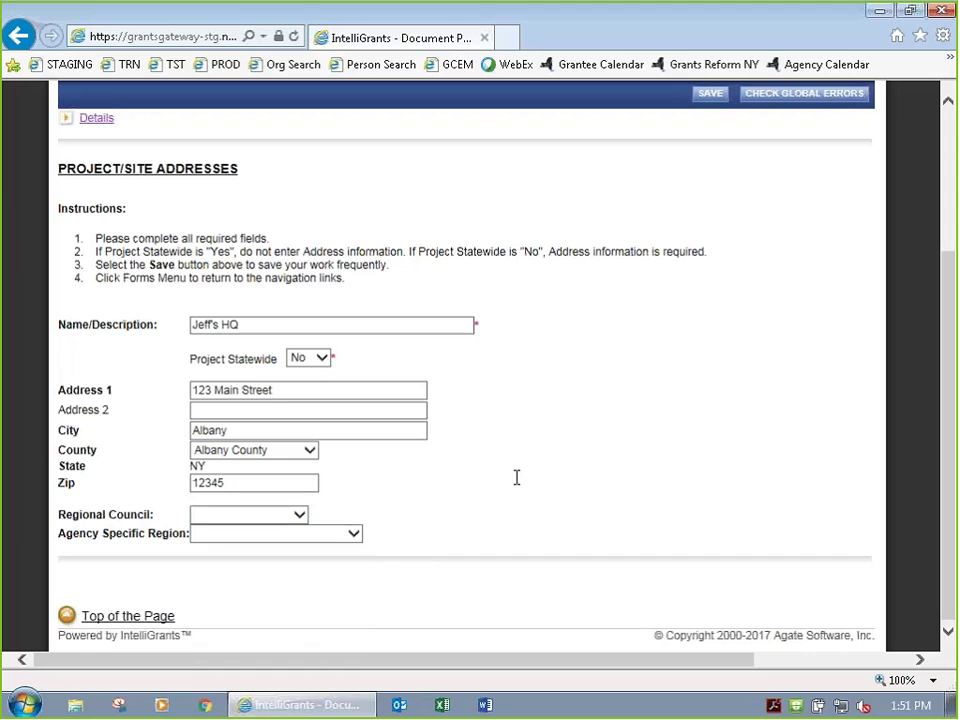
left_click(355, 538)
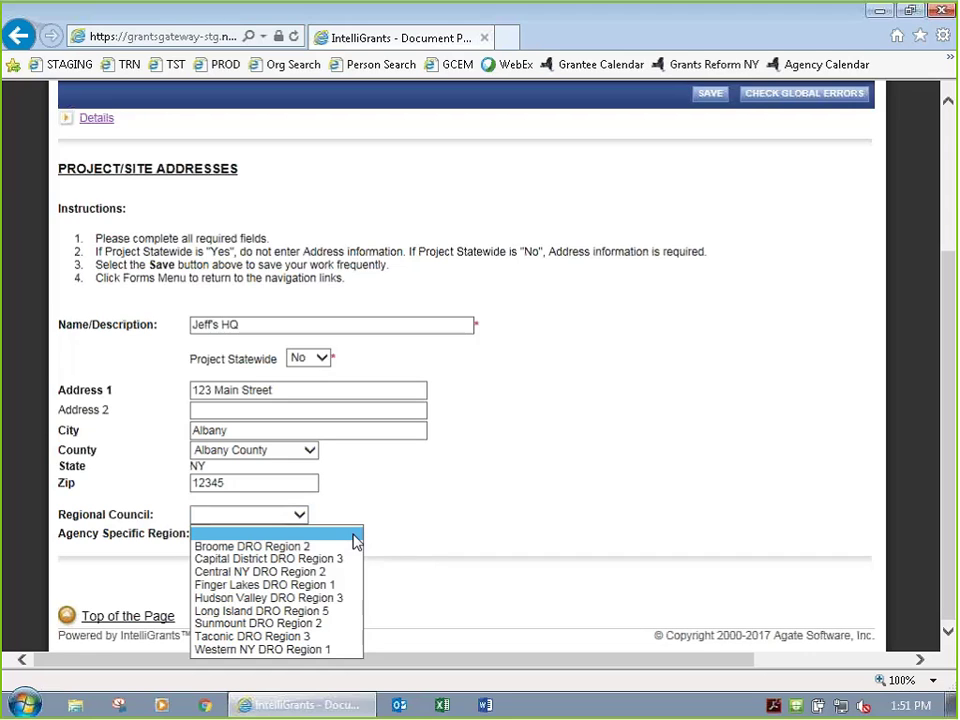
left_click(499, 504)
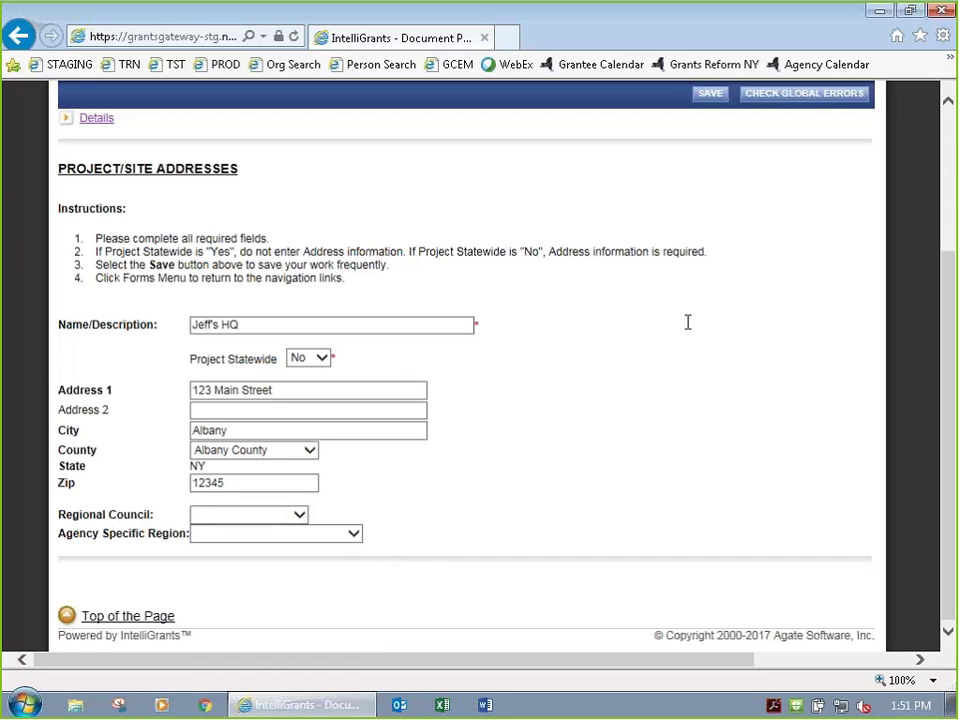
left_click(710, 93)
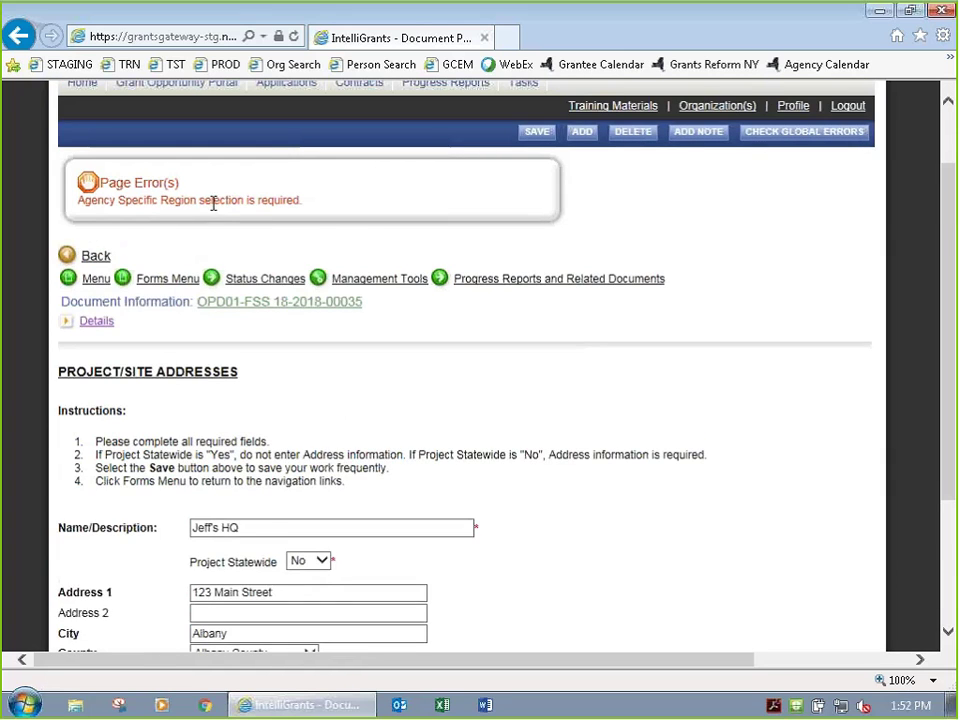
Return to the forms list and open Program Specific Questions under Program Information.
scroll(800, 594, "down", 2)
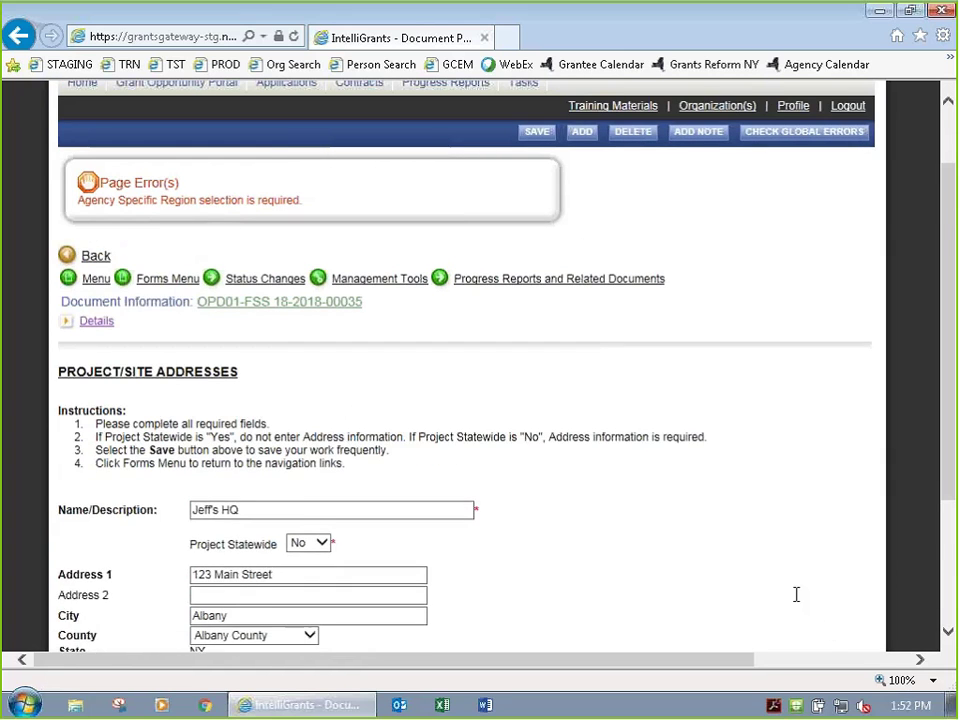
scroll(801, 590, "up", 3)
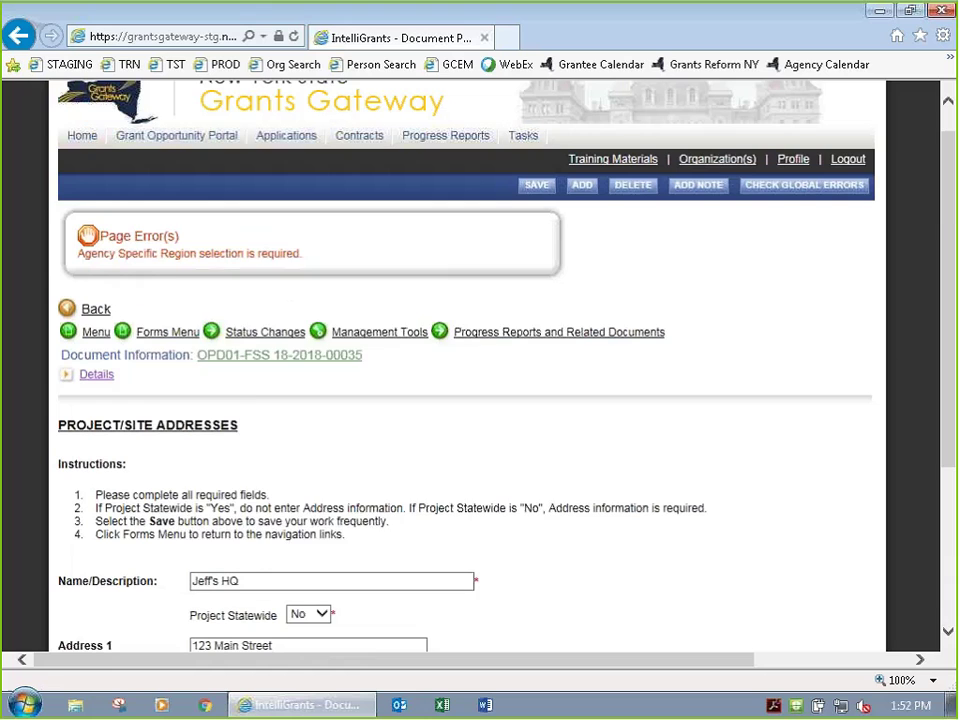
left_click(158, 340)
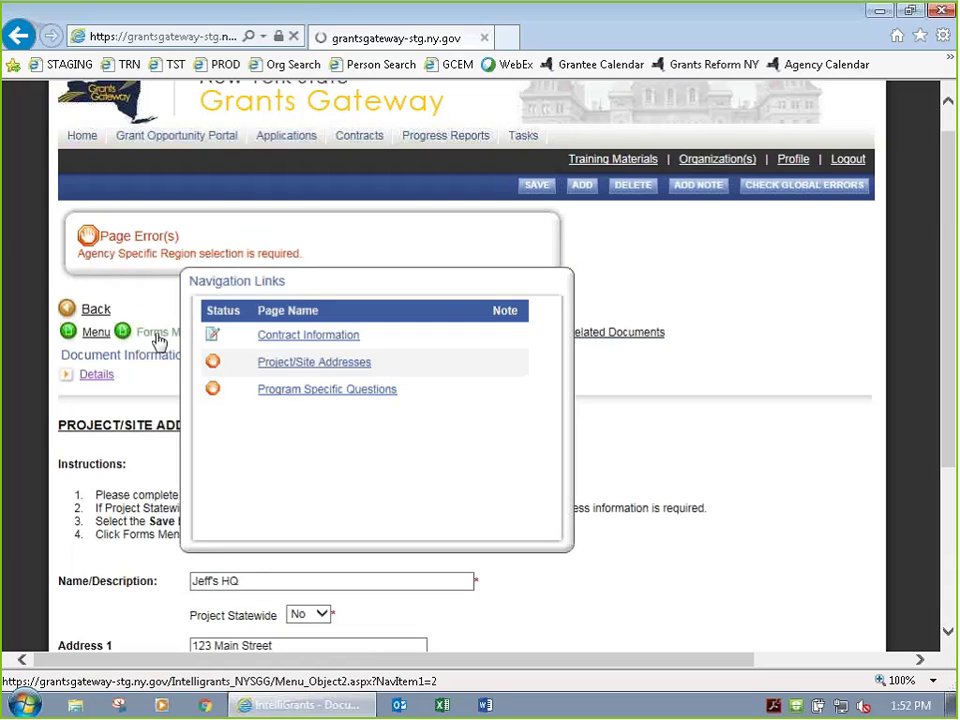
scroll(426, 553, "down", 8)
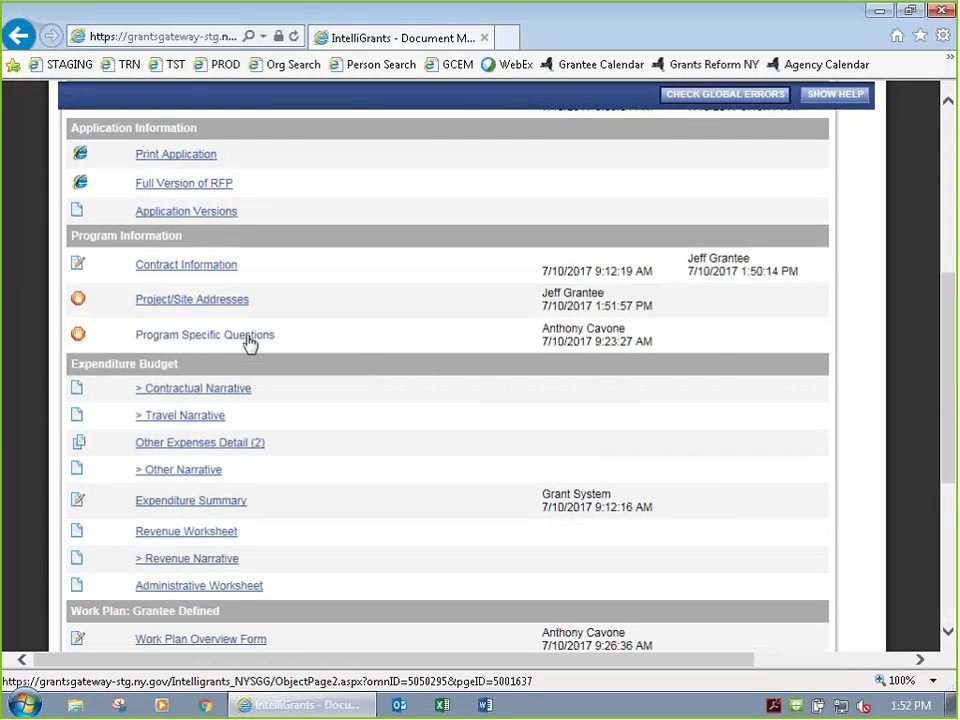
left_click(247, 337)
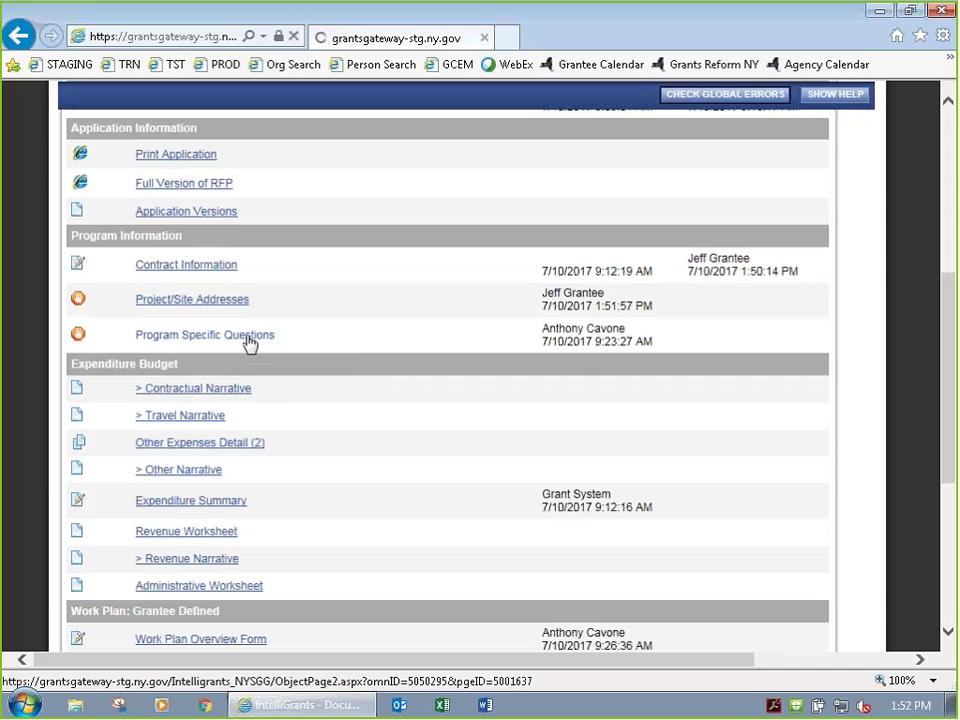
scroll(760, 420, "down", 2)
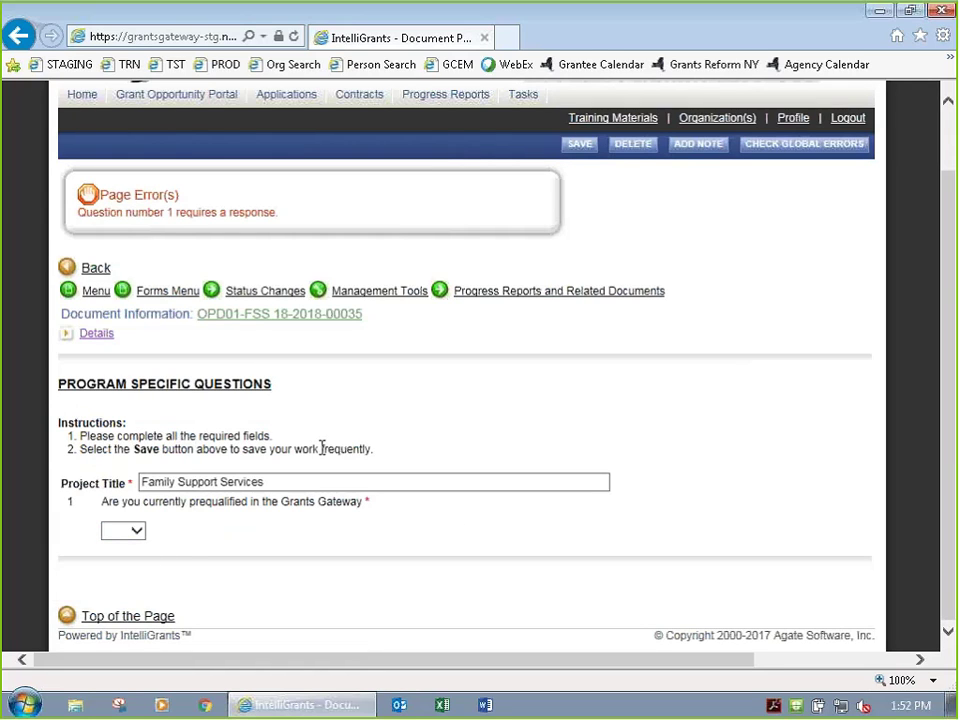
Highlight the Family Support Services project title text, then deselect it.
left_click(294, 482)
key("ctrl+a")
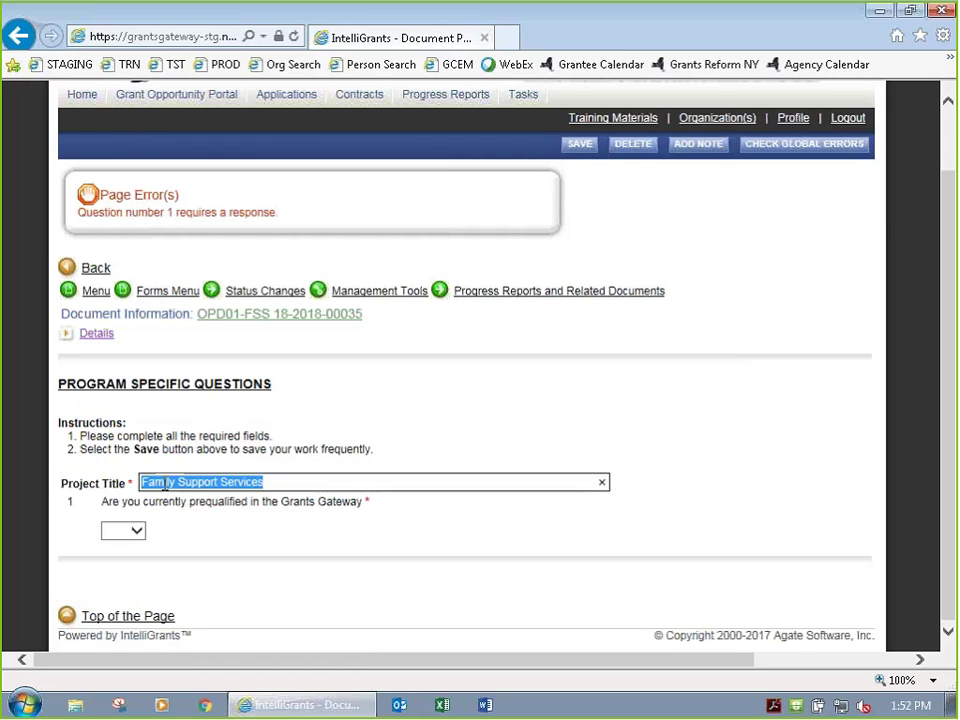
left_click(557, 386)
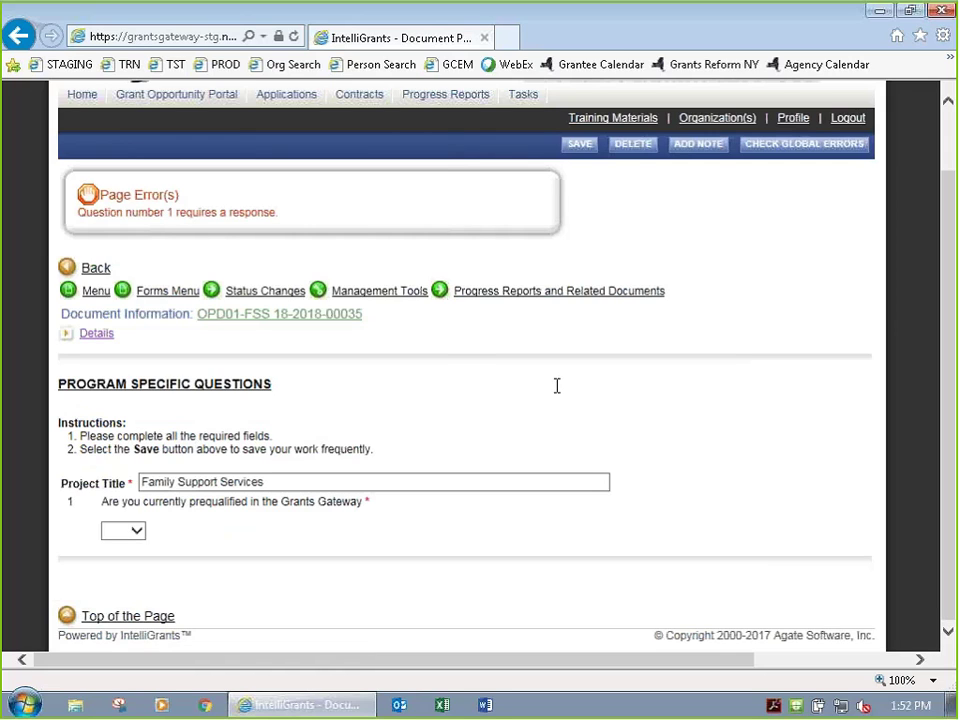
left_click_drag(274, 482, 90, 482)
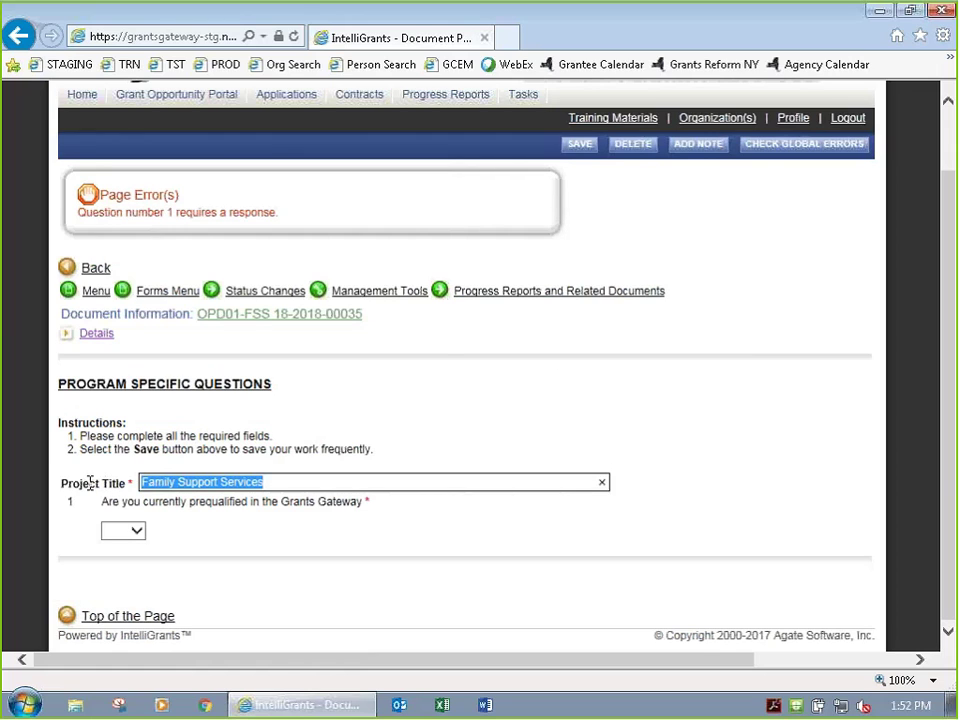
left_click(302, 467)
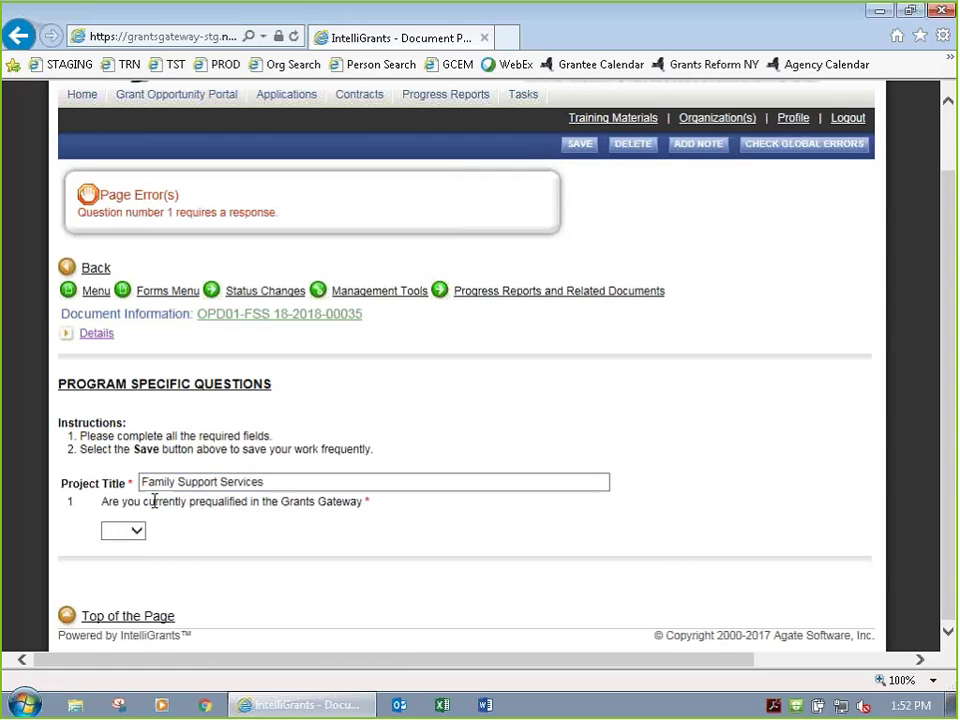
Answer Yes to question 1 on Grants Gateway prequalification and save the form.
left_click(125, 530)
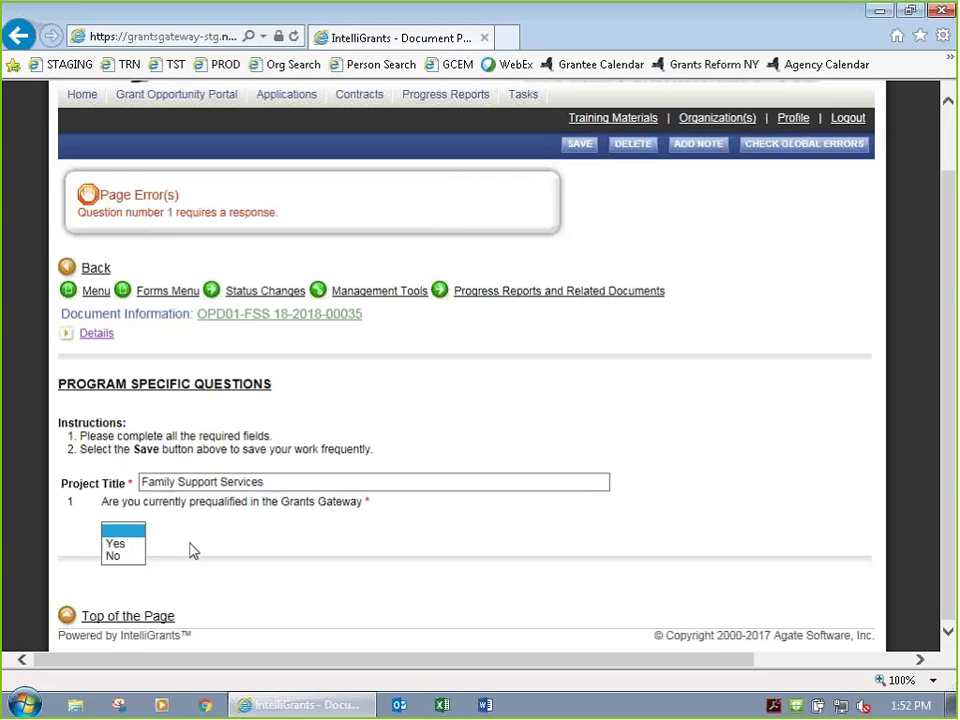
left_click(138, 535)
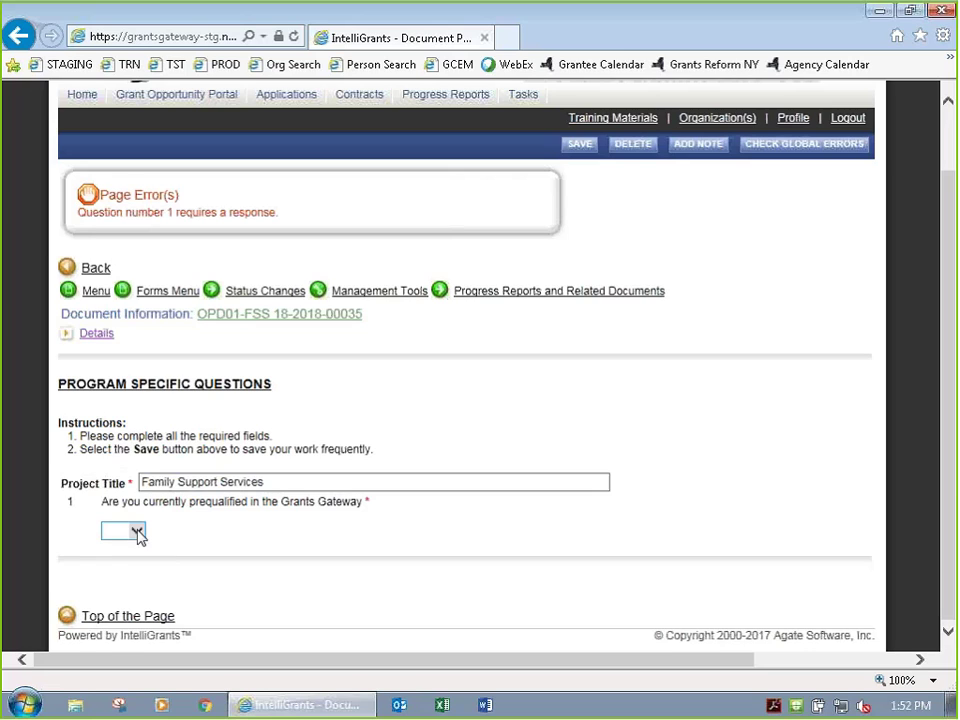
left_click(137, 531)
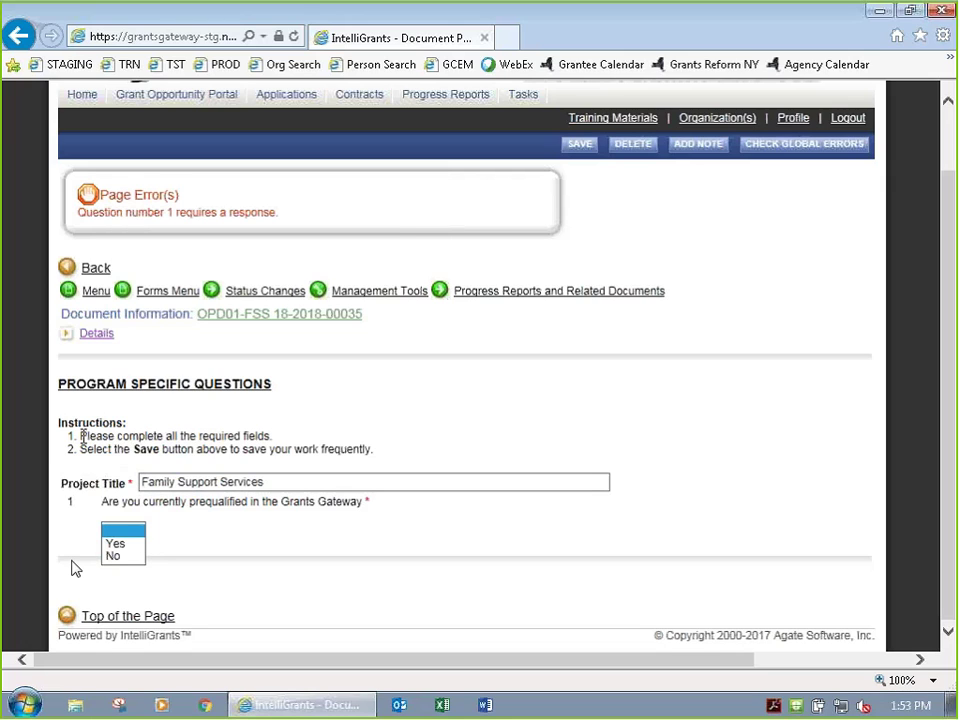
left_click(140, 544)
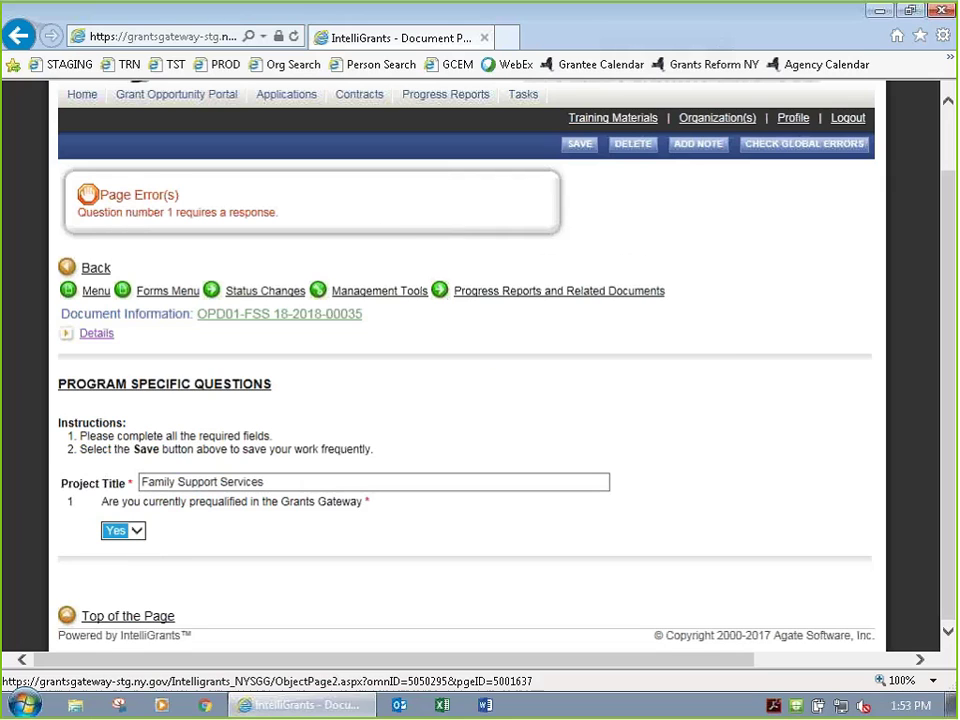
left_click(578, 143)
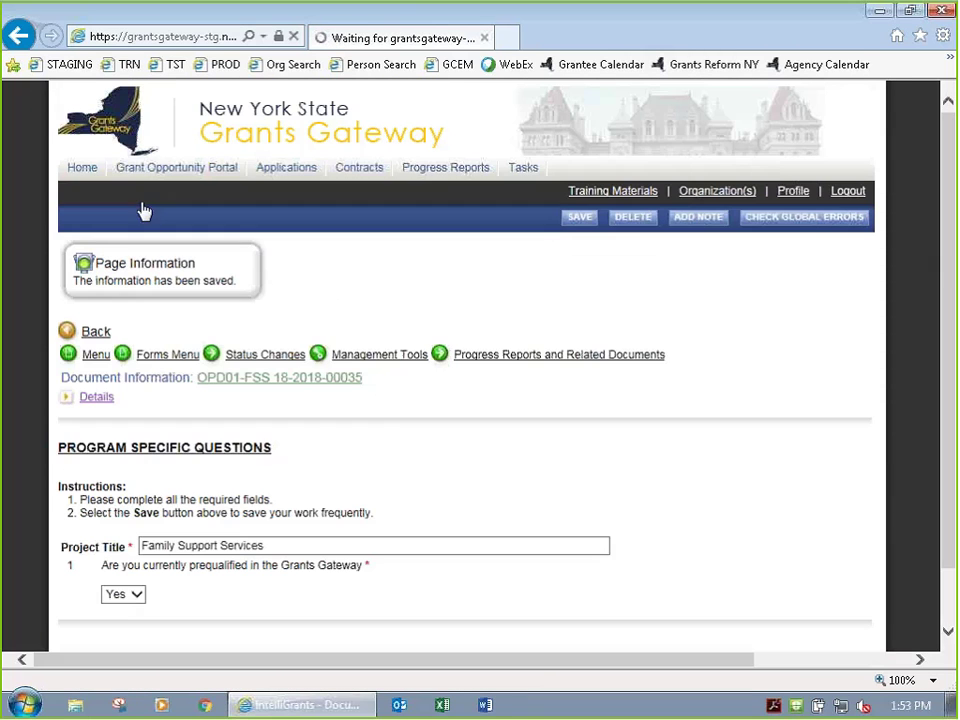
left_click(140, 358)
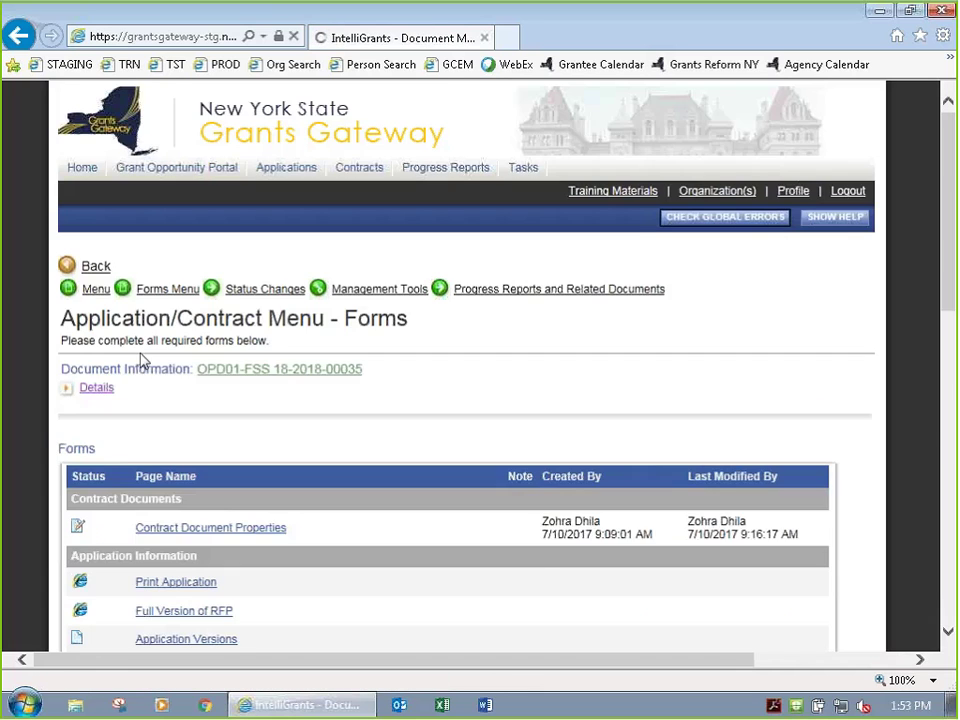
Scroll through the forms list to review the Expenditure Budget, Work Plan and Pre-Submission Uploads forms.
scroll(289, 392, "down", 5)
scroll(285, 392, "down", 1)
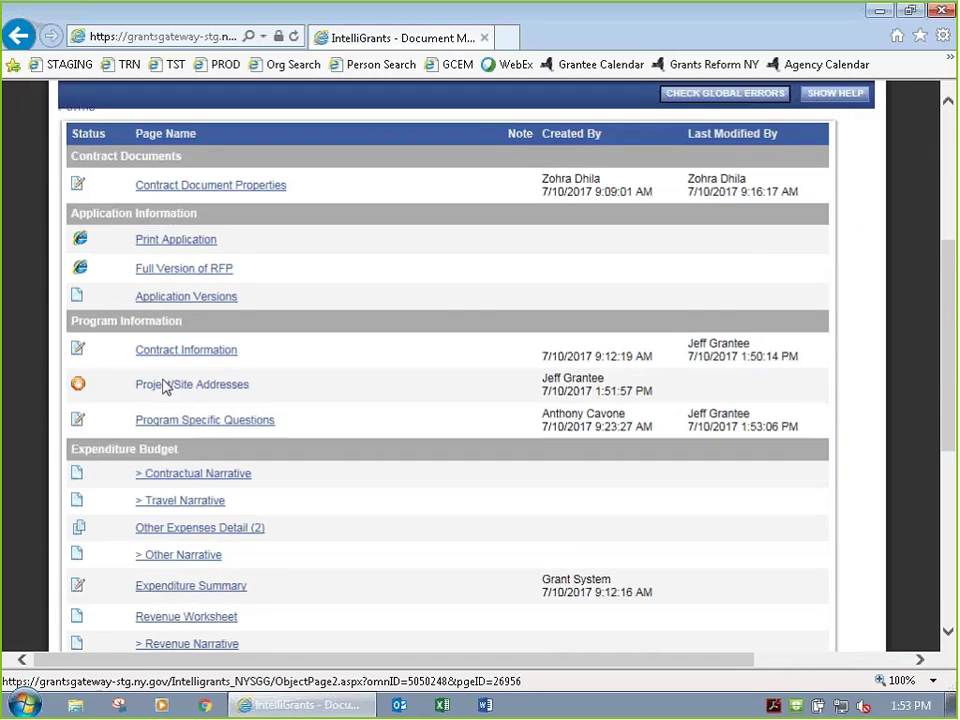
scroll(399, 446, "down", 2)
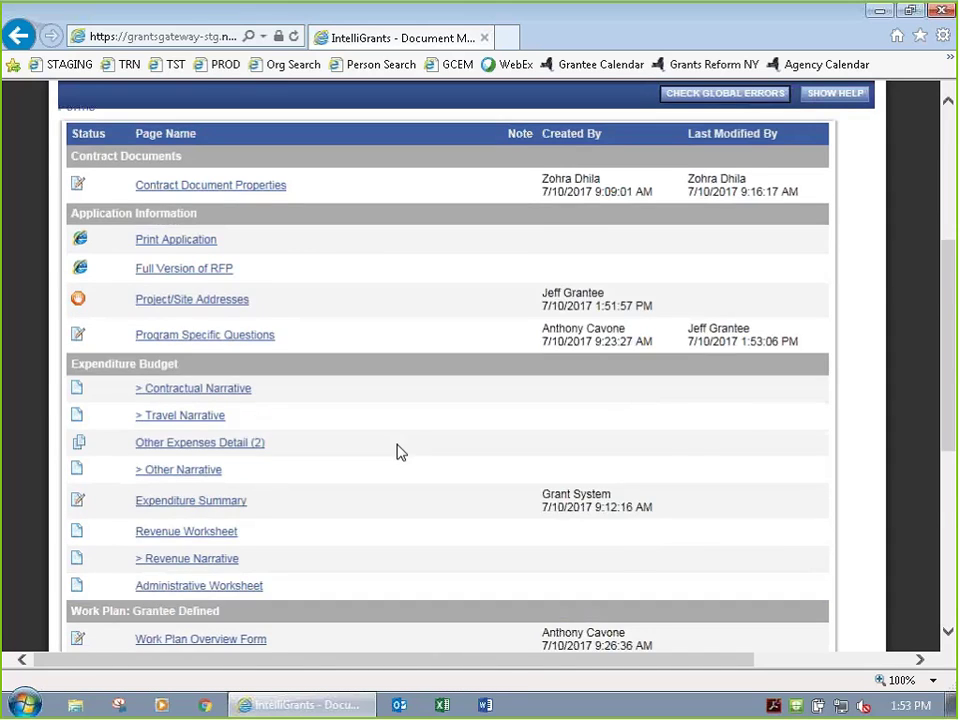
scroll(397, 452, "down", 2)
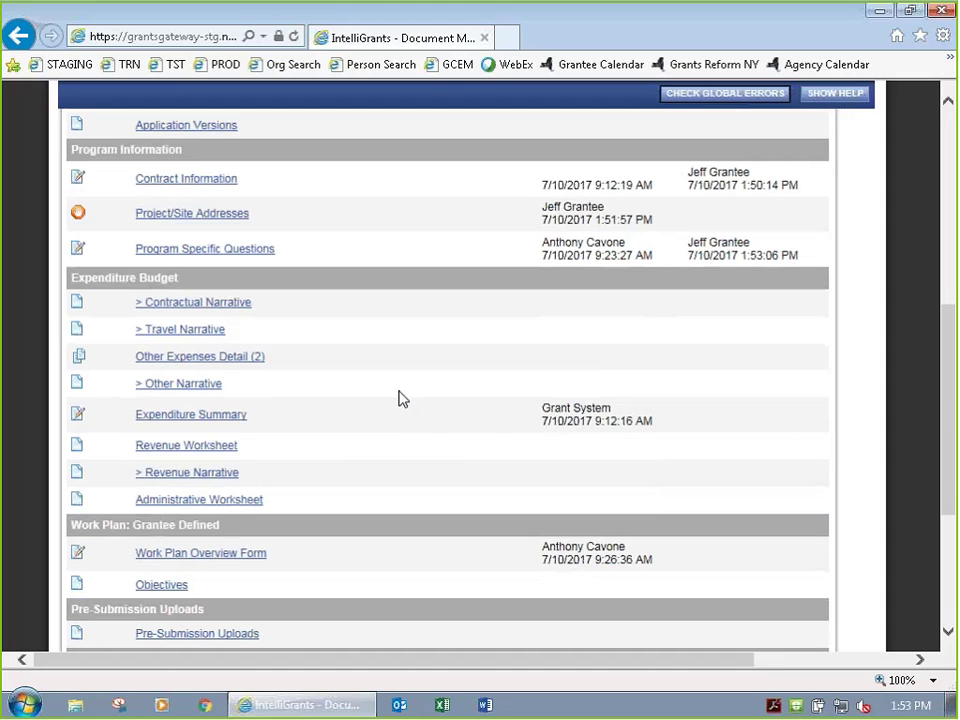
scroll(398, 448, "down", 2)
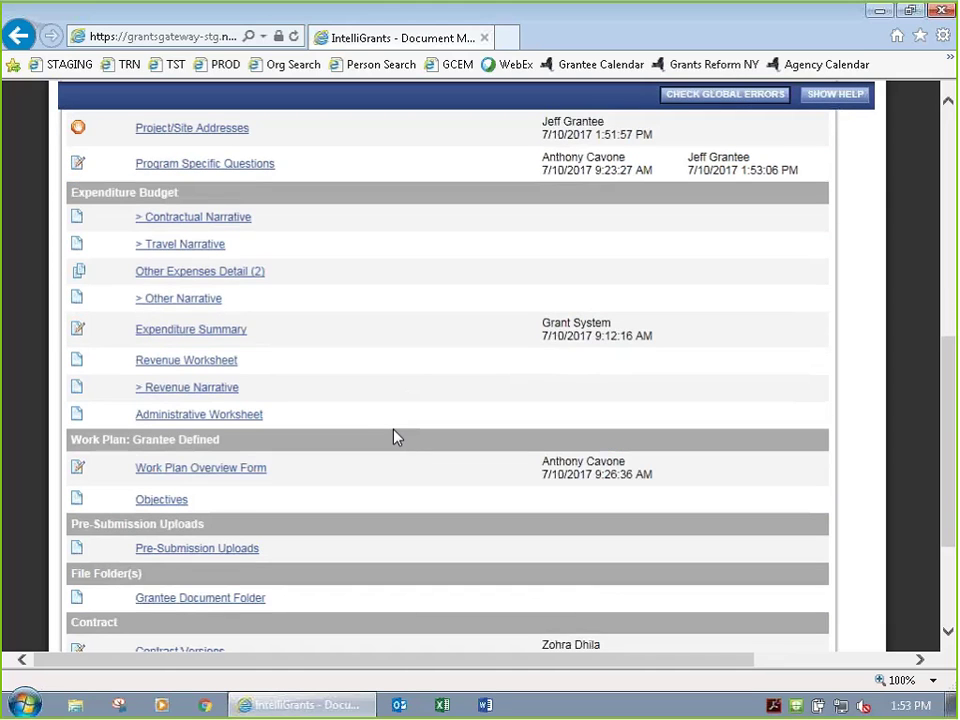
scroll(380, 433, "up", 1)
scroll(384, 428, "up", 2)
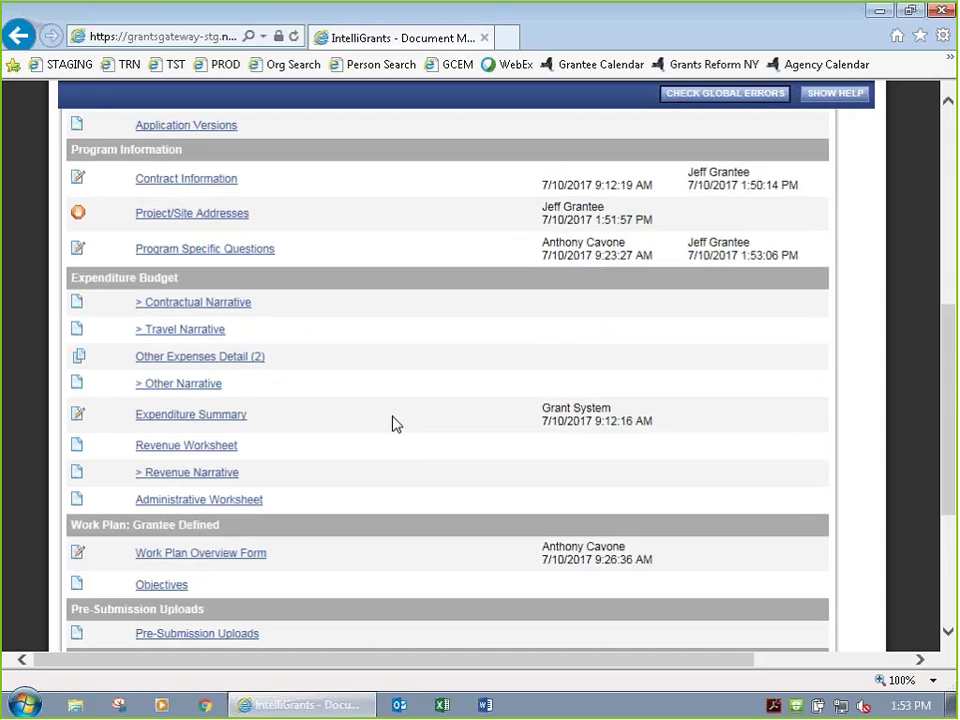
scroll(398, 428, "down", 2)
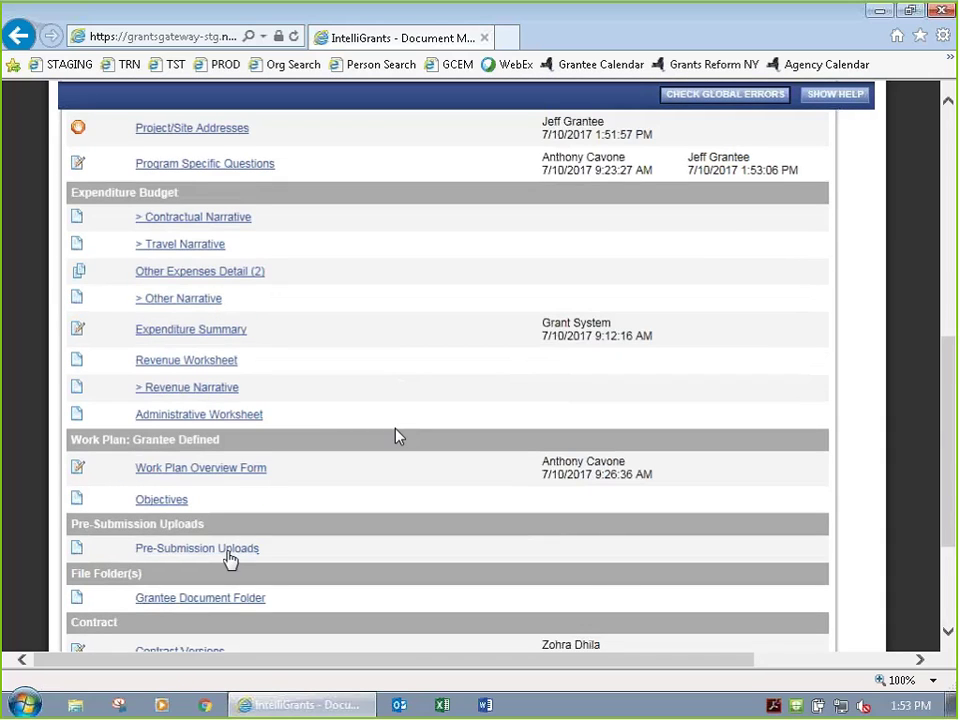
scroll(396, 437, "up", 2)
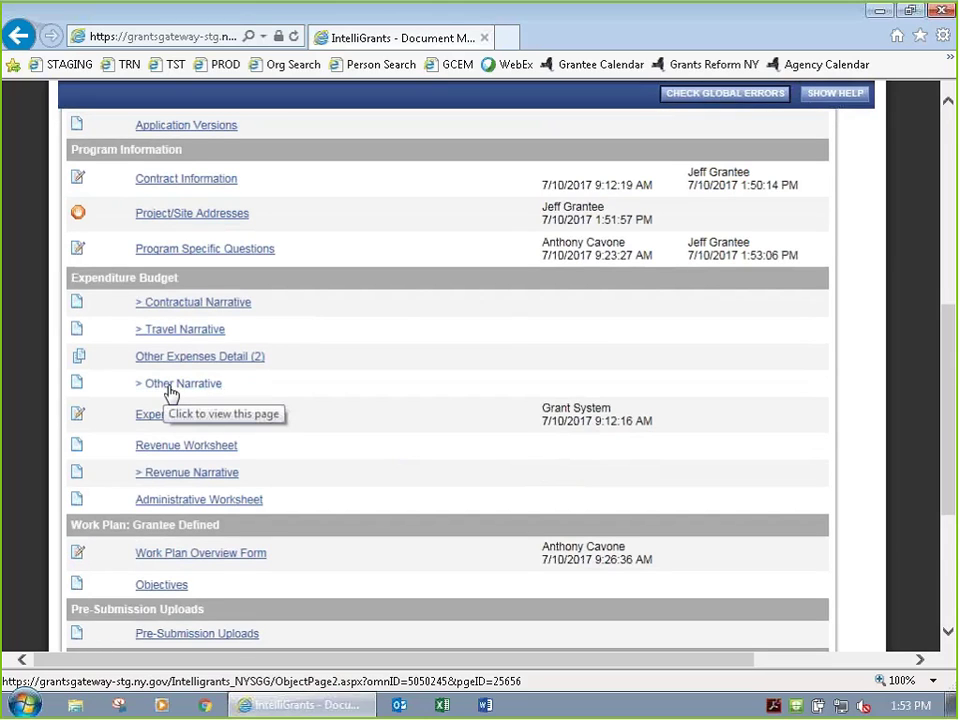
mouse_move(186, 366)
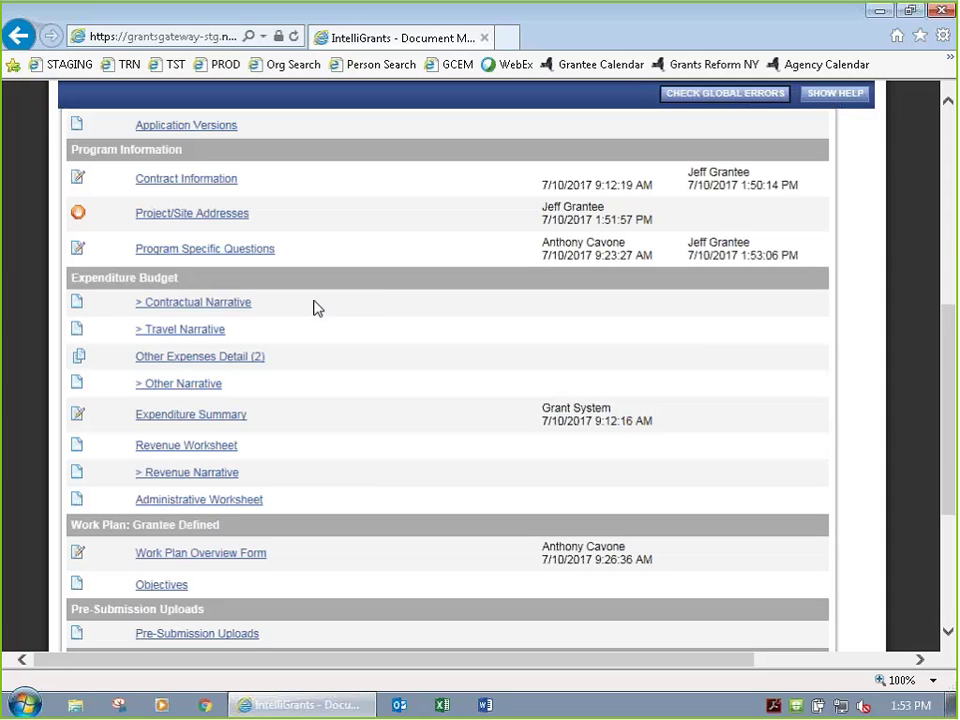
mouse_move(156, 369)
Open the Expenditure Summary and highlight the $86,590.00 period total and grant funds subtotal.
left_click(172, 420)
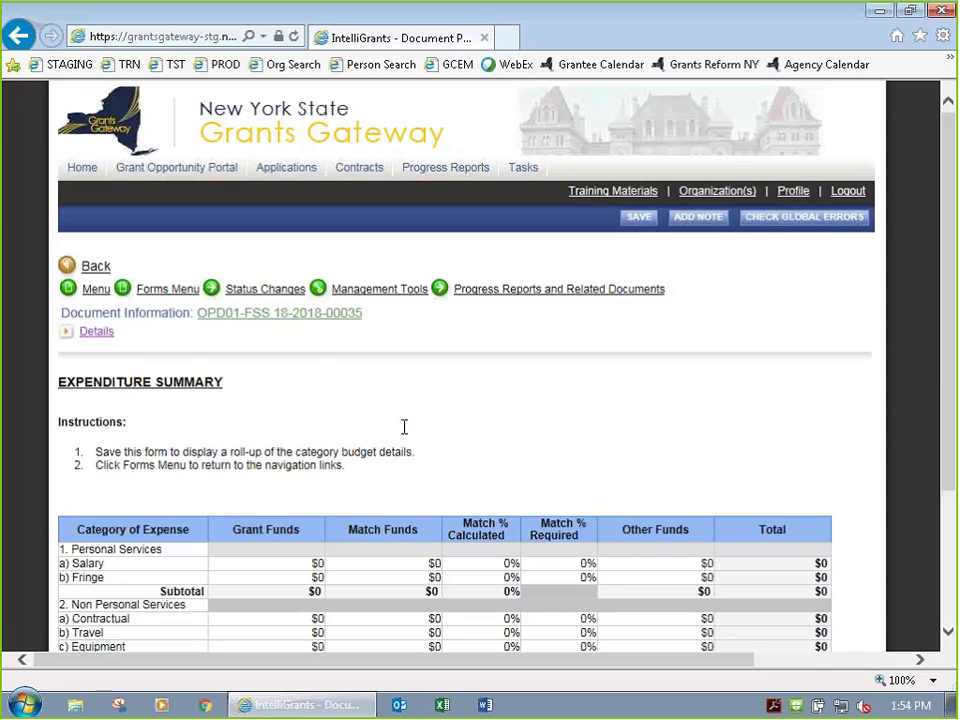
scroll(360, 450, "down", 3)
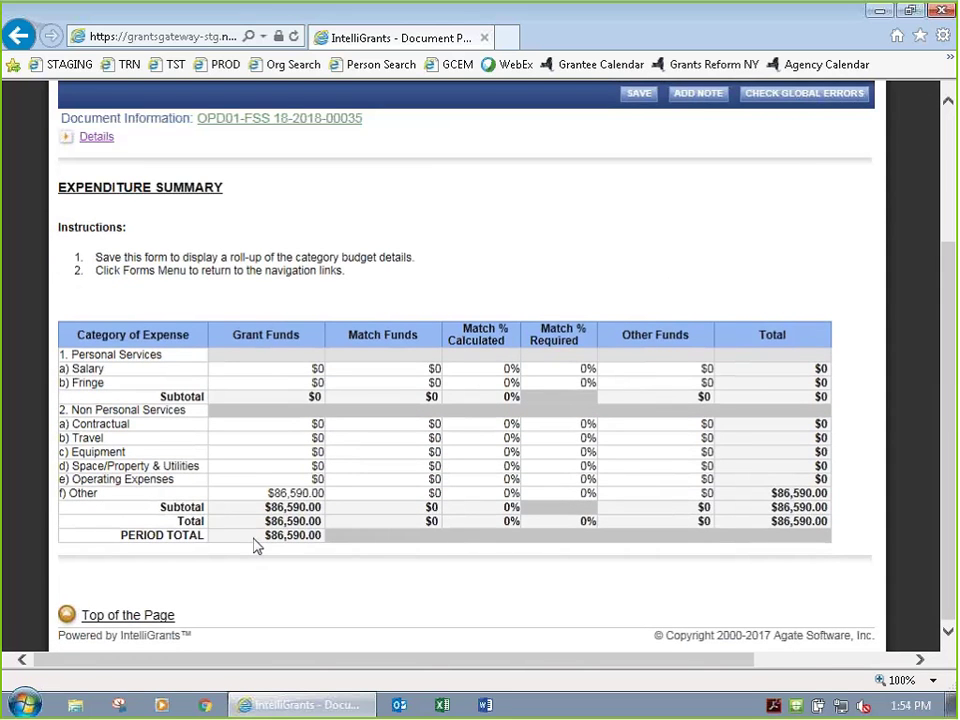
double_click(275, 537)
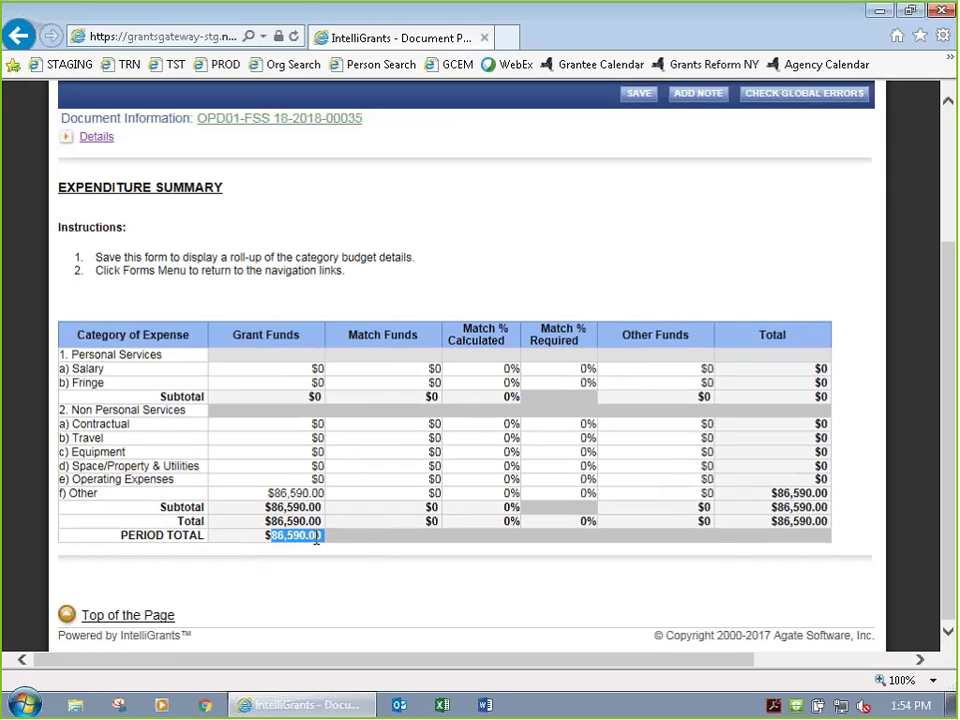
double_click(274, 510)
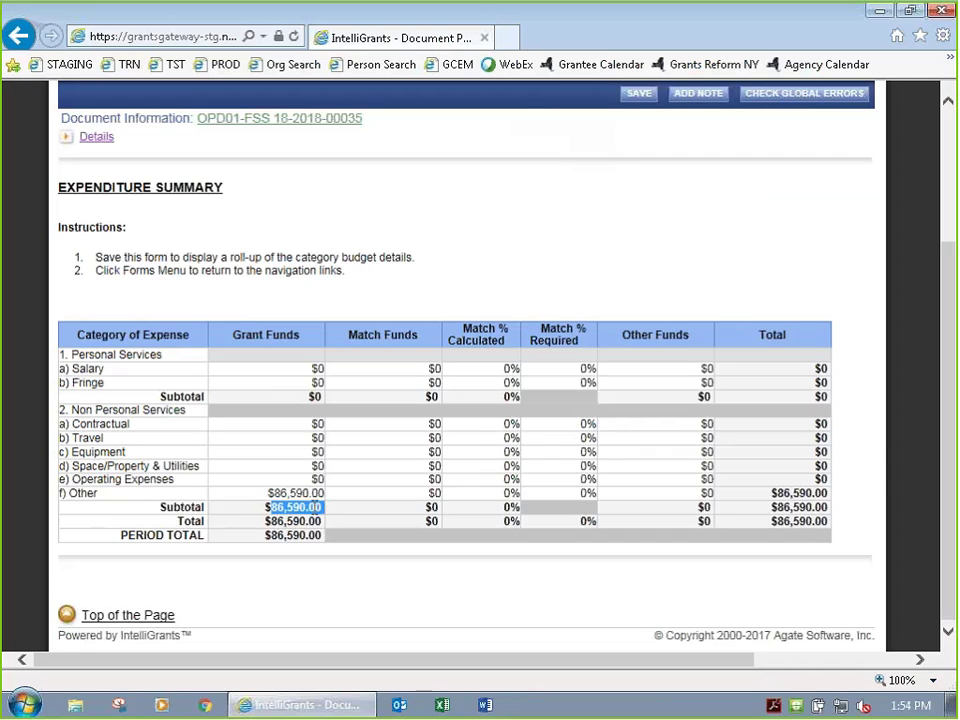
left_click(284, 521)
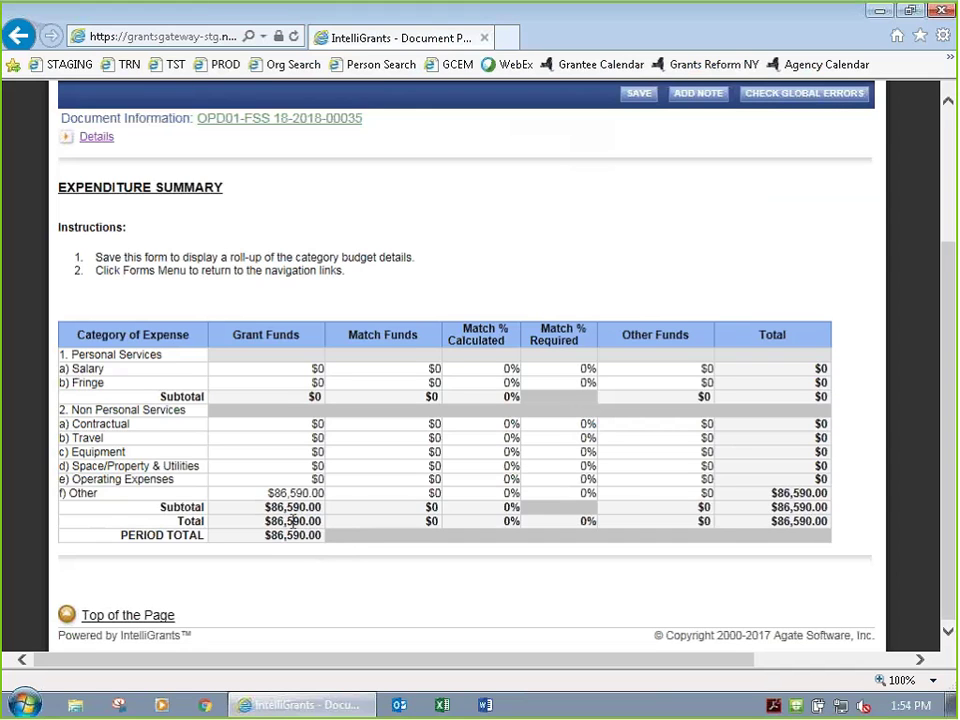
Go back to the forms list and open the Other Expenses Detail (2) entries.
scroll(301, 521, "up", 3)
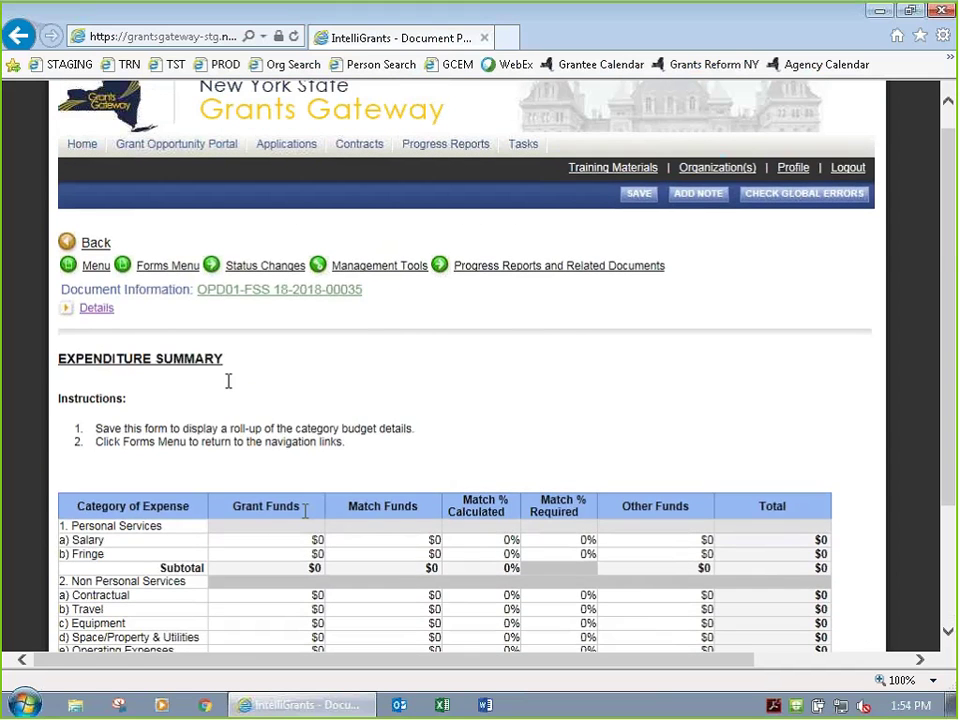
left_click(168, 272)
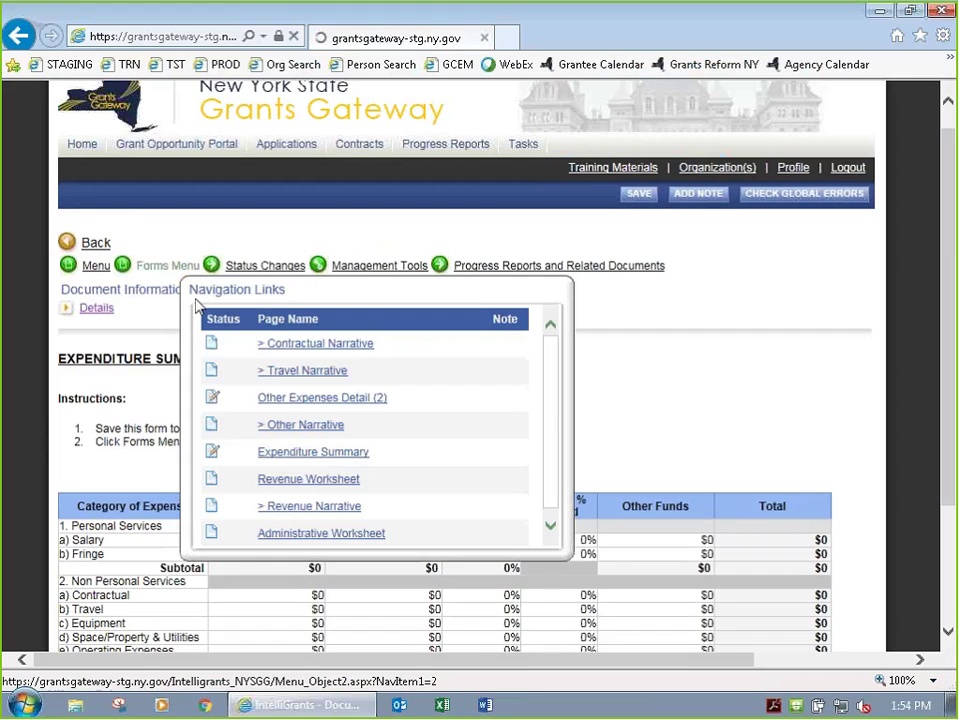
scroll(330, 450, "down", 3)
scroll(313, 451, "down", 1)
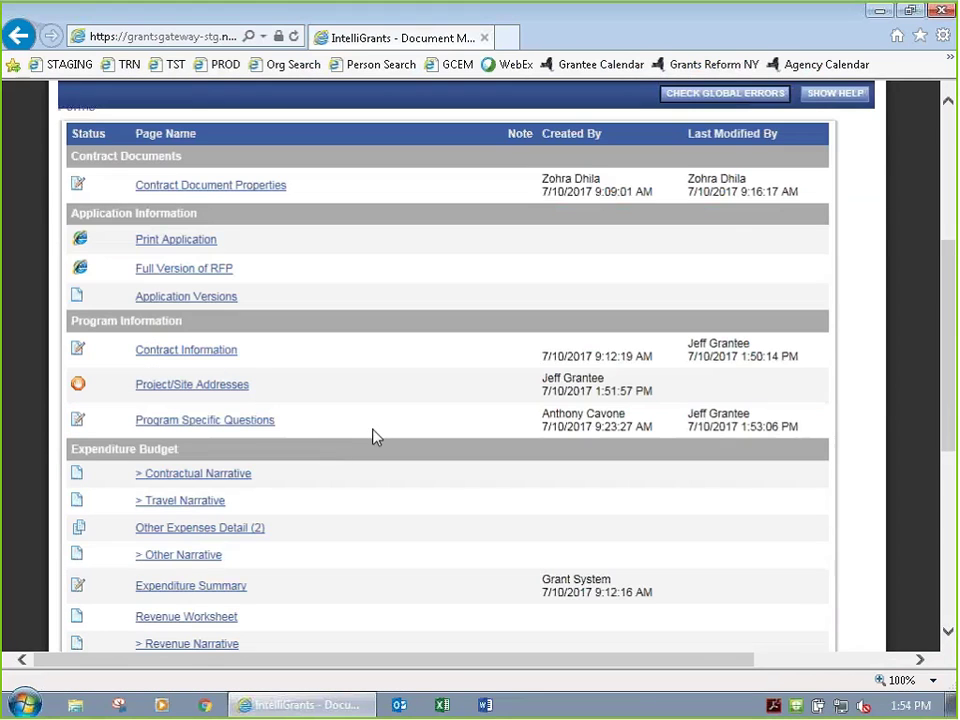
scroll(459, 446, "down", 2)
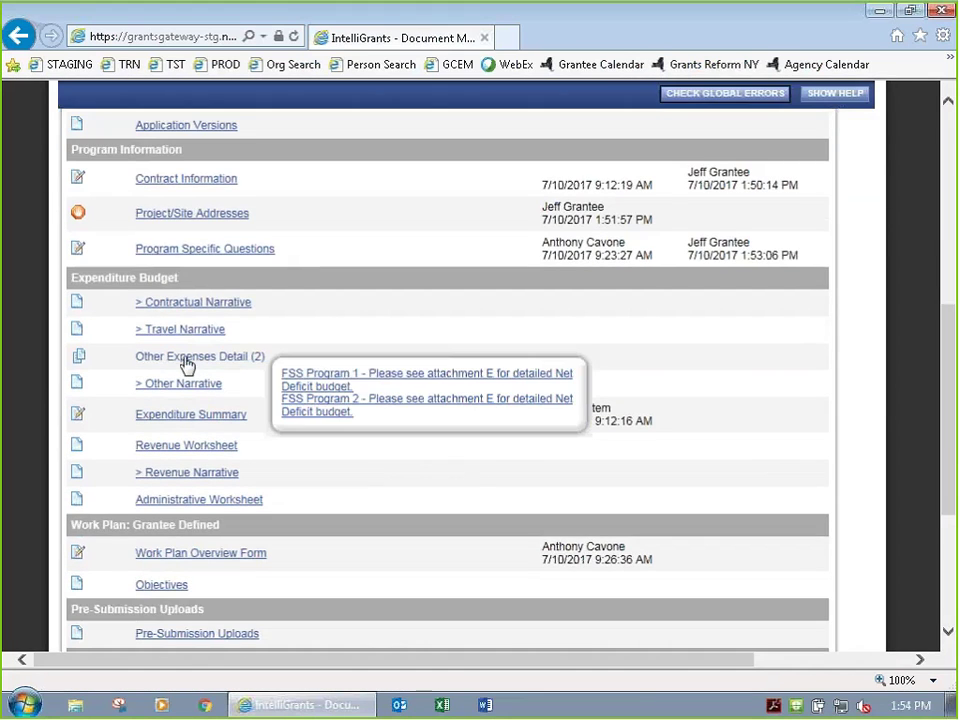
left_click(186, 362)
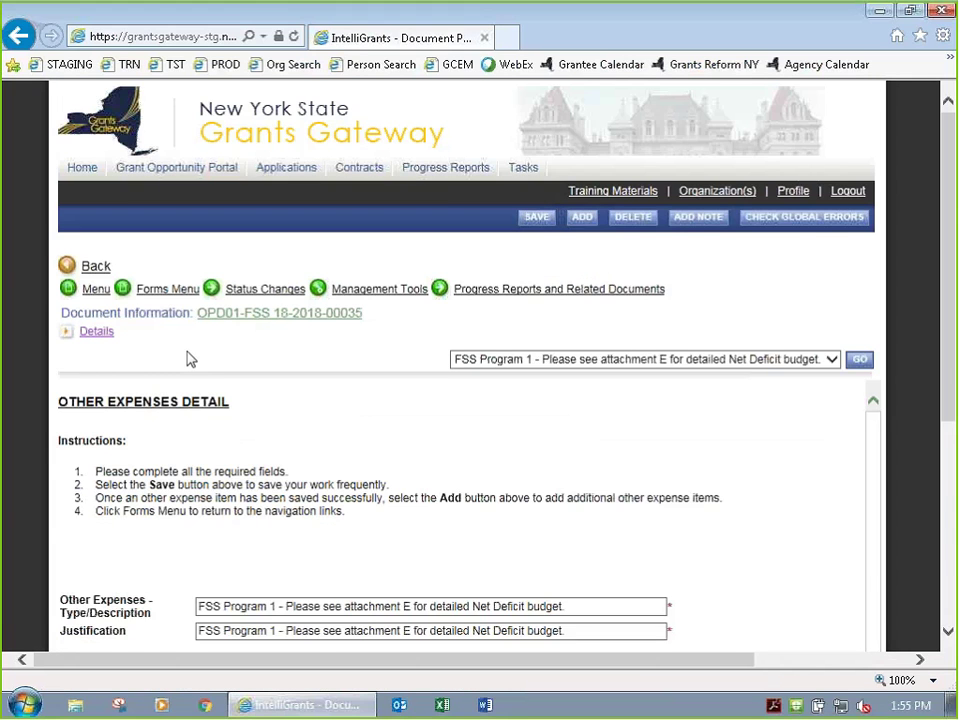
Browse the FSS Program expense entry list, keeping FSS Program 1 displayed.
scroll(190, 358, "down", 2)
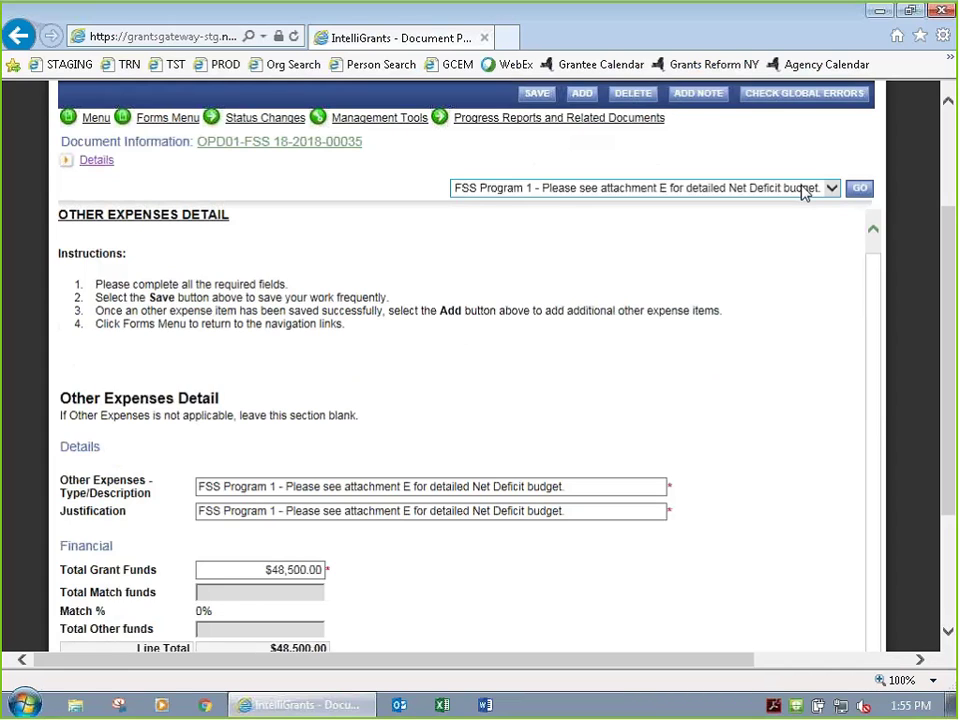
left_click(805, 192)
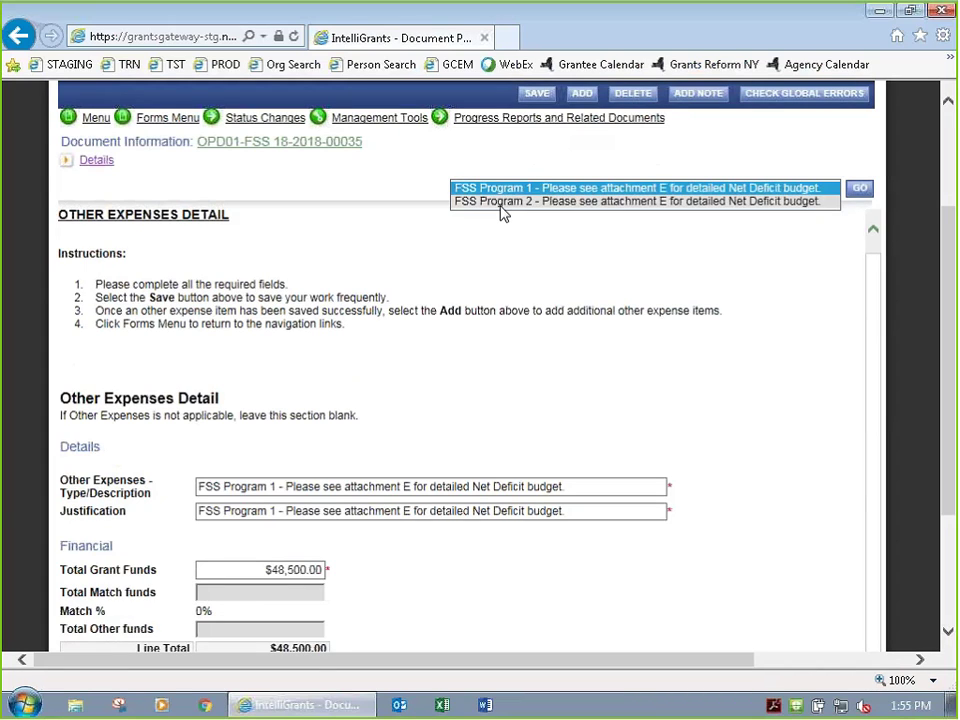
left_click(697, 399)
scroll(703, 388, "down", 2)
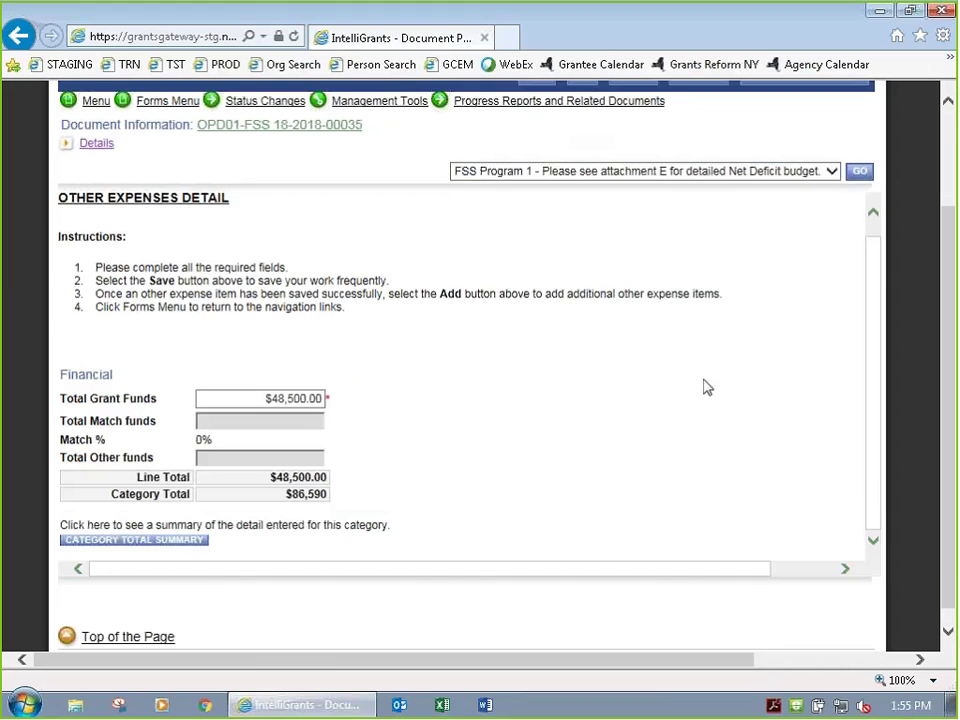
left_click(538, 469)
scroll(538, 469, "up", 1)
scroll(626, 319, "up", 2)
Load the FSS Program 2 entry and change its Total Grant Funds to $38,091.00.
left_click(624, 192)
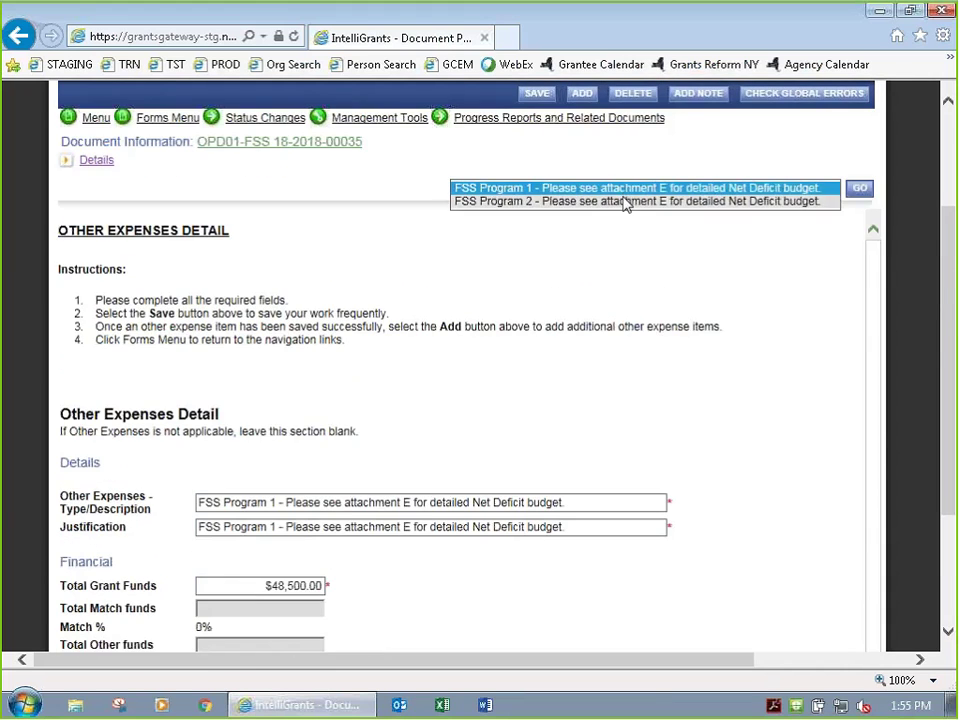
left_click(624, 201)
left_click(855, 190)
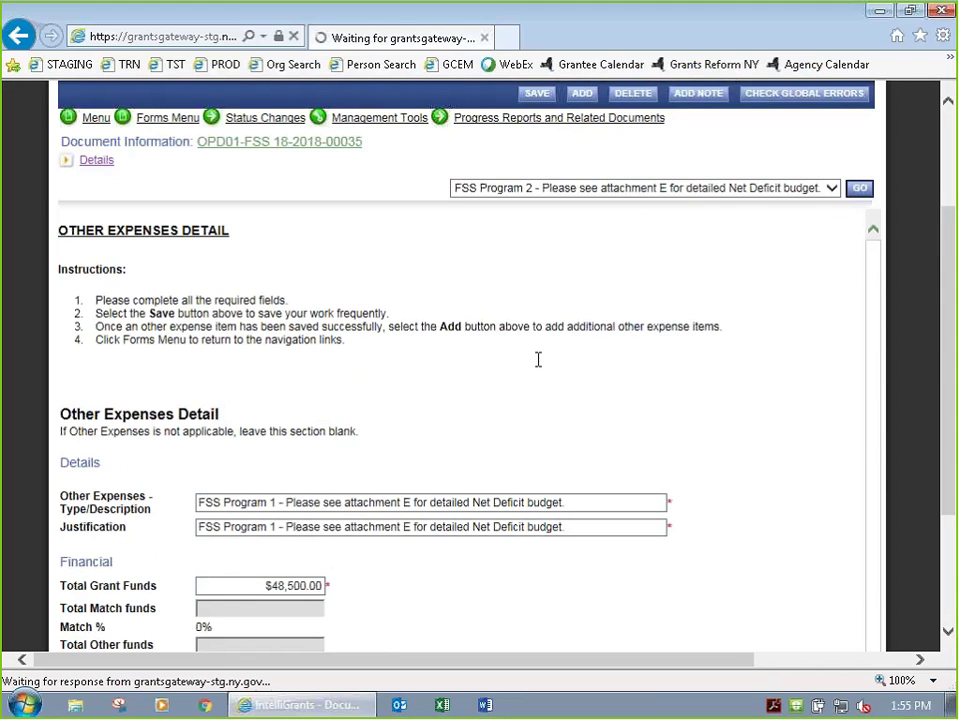
scroll(548, 396, "down", 5)
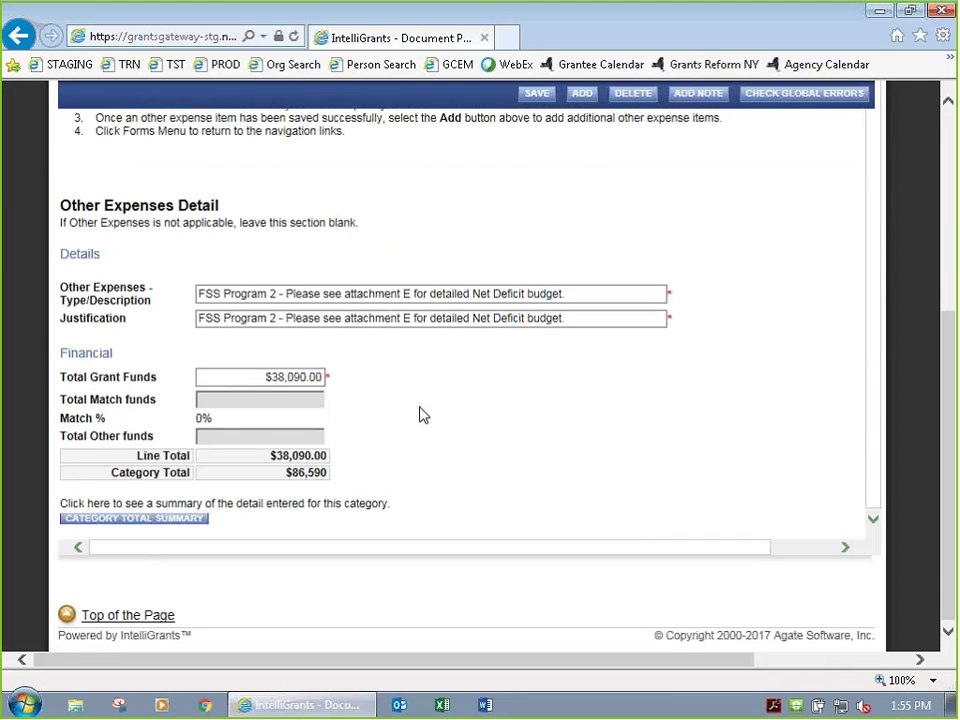
left_click(297, 377)
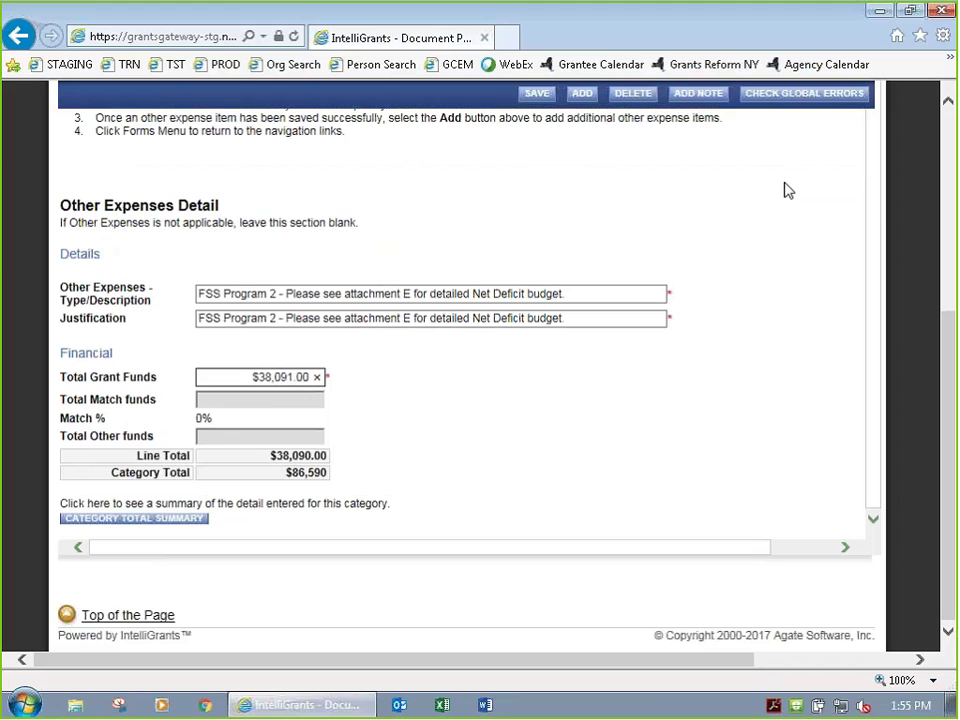
scroll(686, 452, "up", 3)
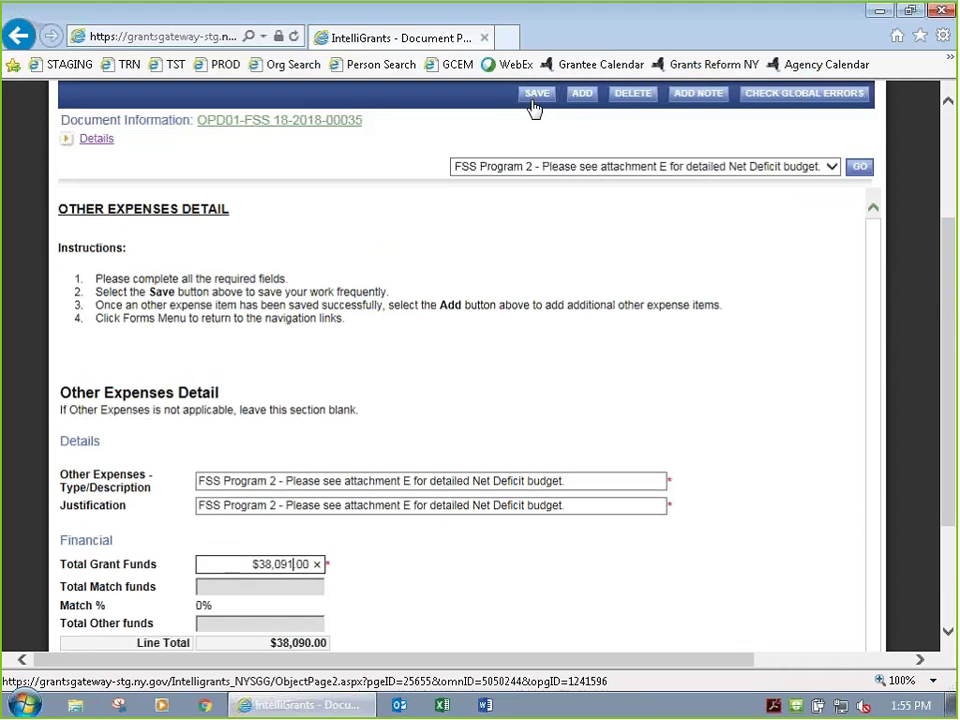
Save the $38,091.00 amount and reopen the Expenditure Summary to review its mismatch error.
left_click(535, 96)
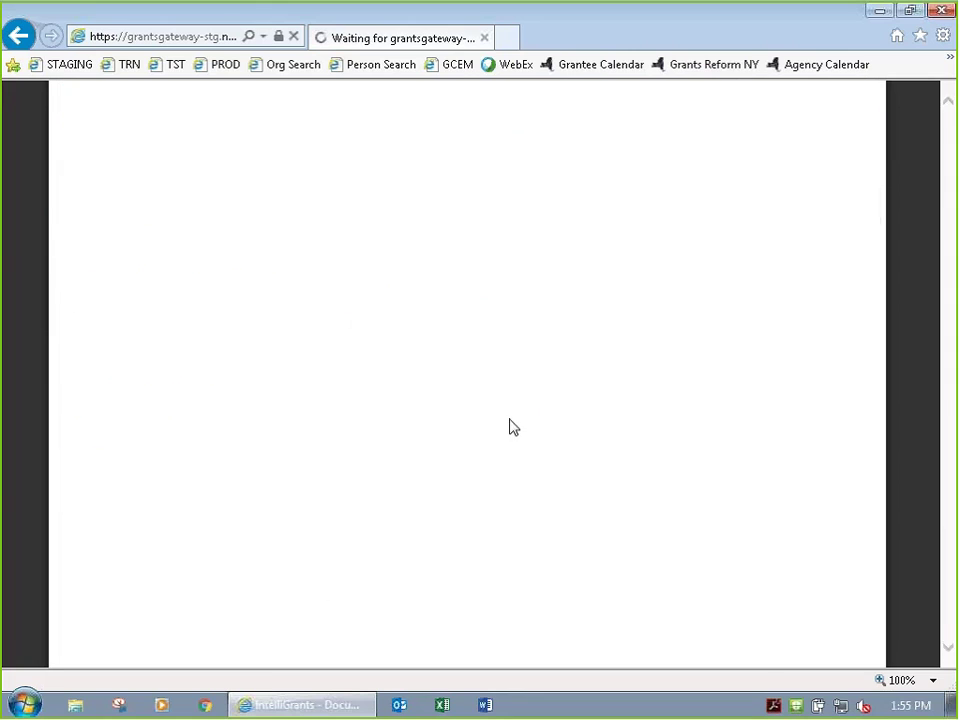
left_click(155, 356)
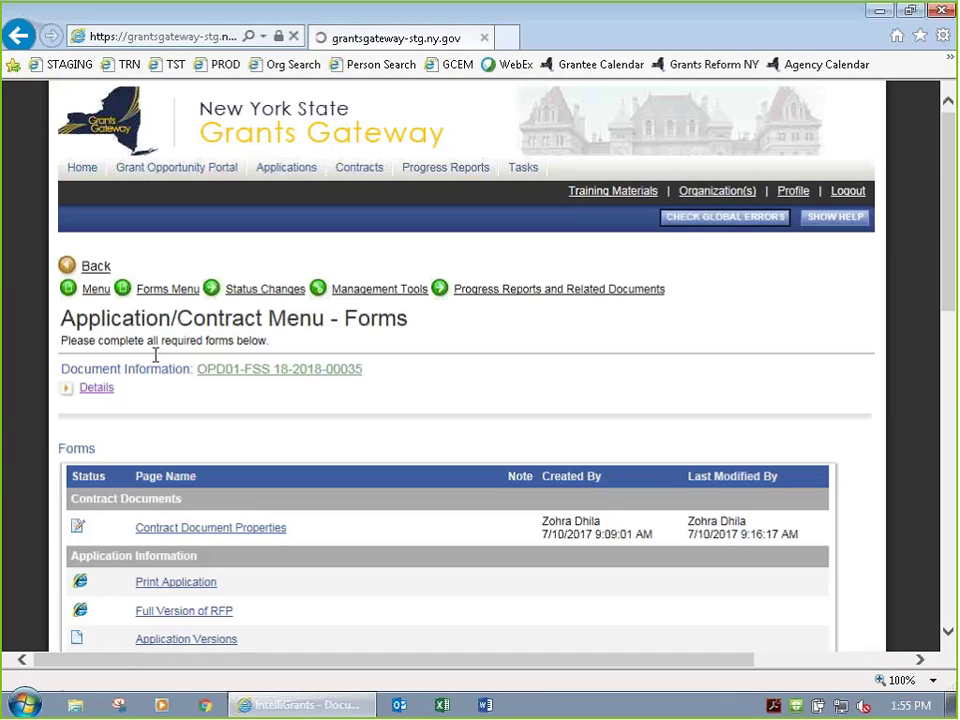
scroll(403, 495, "down", 4)
scroll(403, 490, "down", 1)
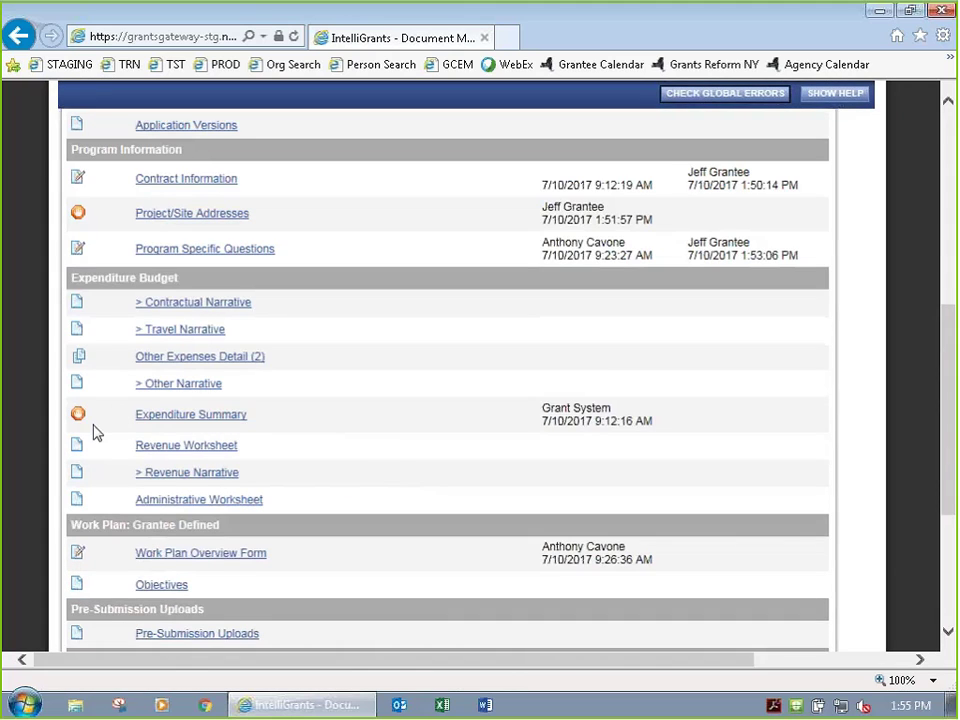
left_click(185, 419)
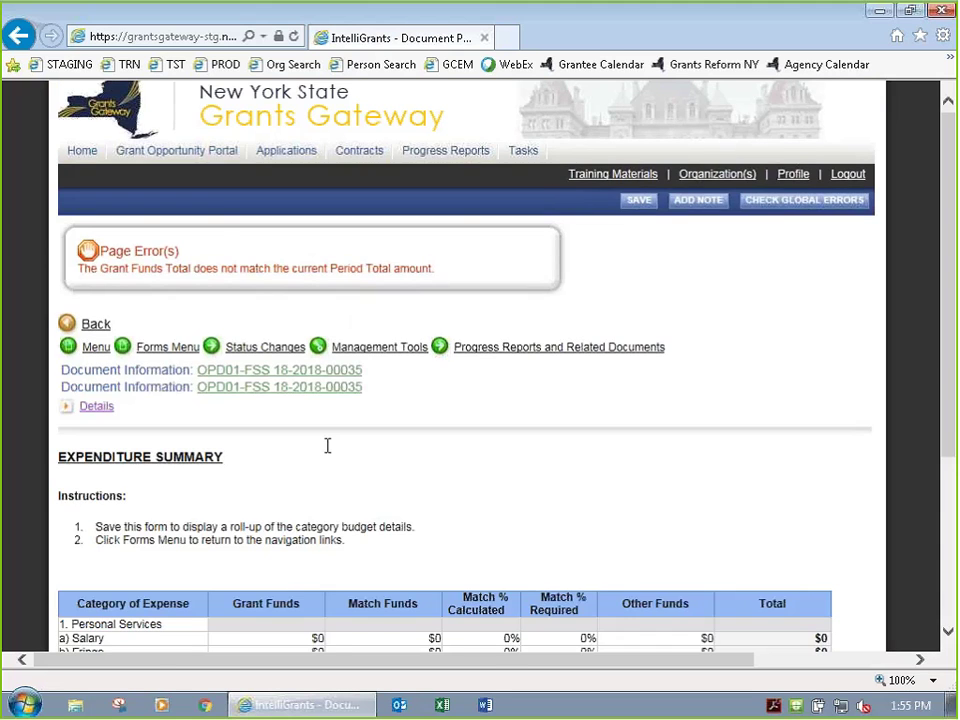
scroll(328, 452, "down", 3)
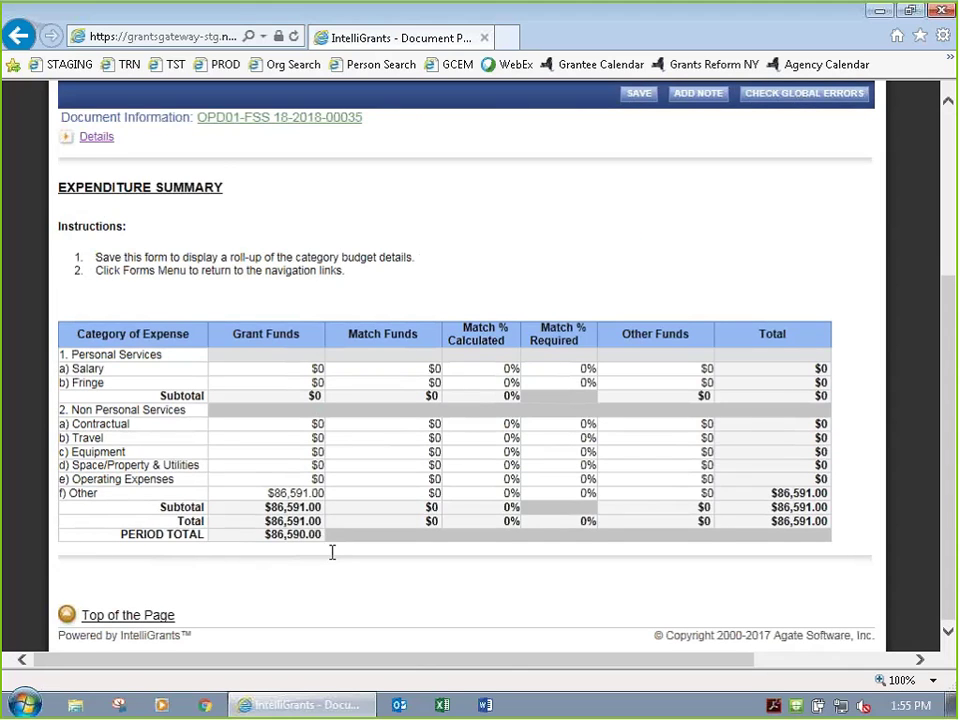
scroll(332, 552, "up", 3)
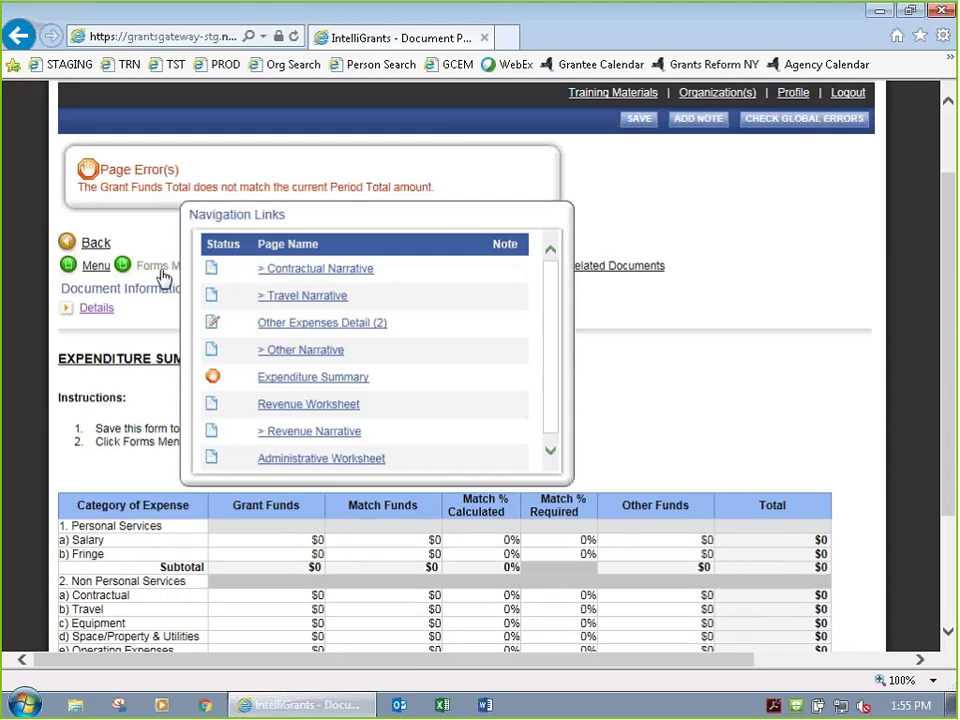
Reopen the FSS Program 2 other expense item and save it with $38,090.00 total grant funds.
left_click(164, 275)
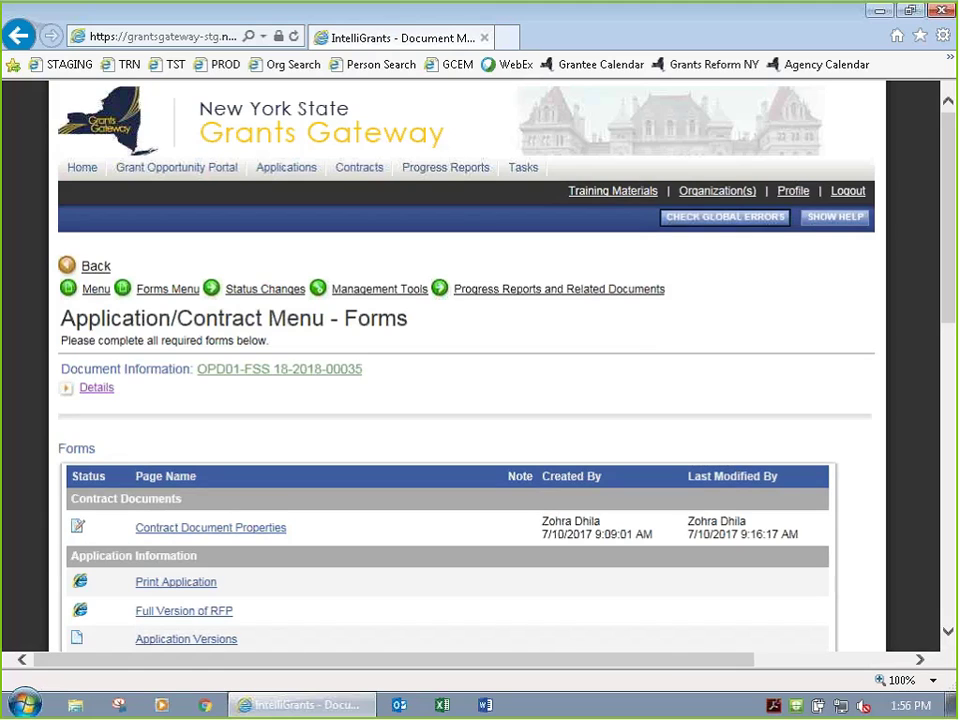
scroll(471, 390, "down", 5)
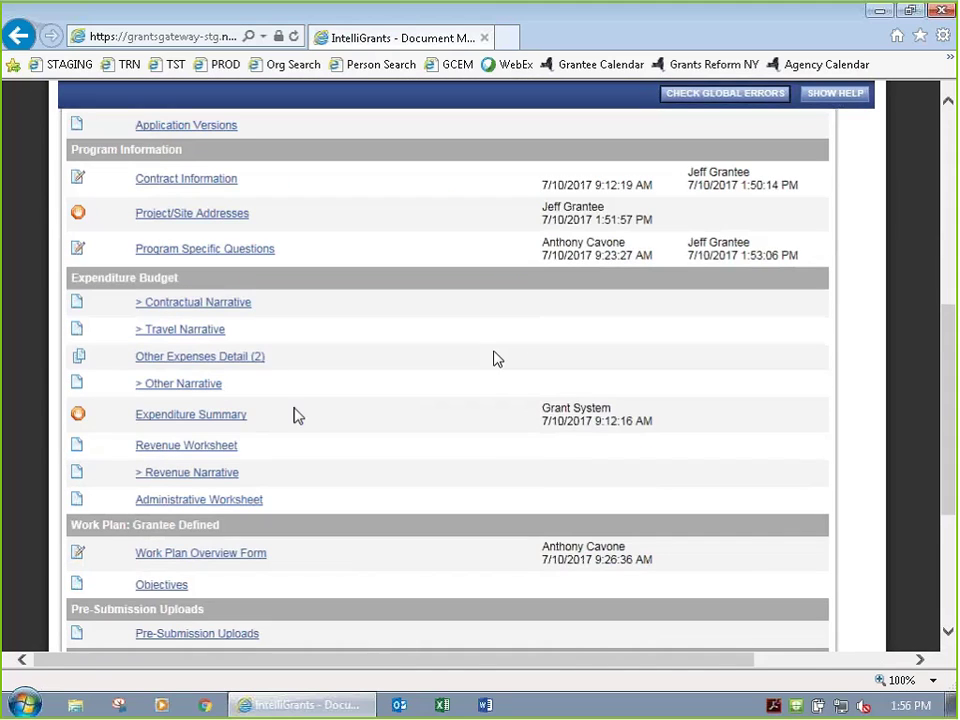
mouse_move(176, 365)
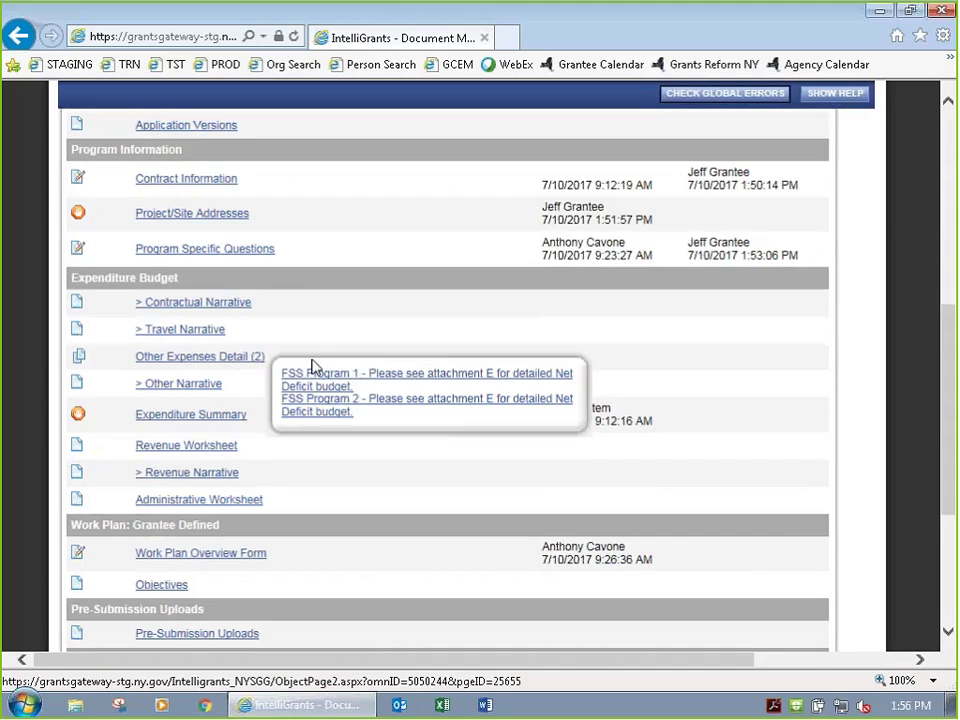
left_click(349, 407)
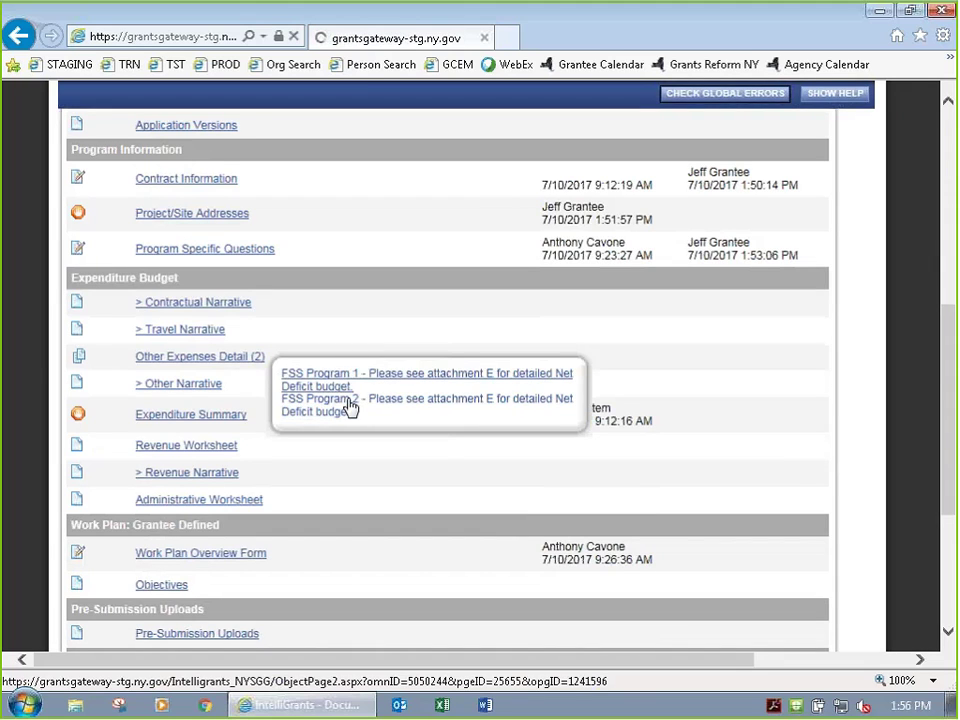
scroll(349, 430, "down", 4)
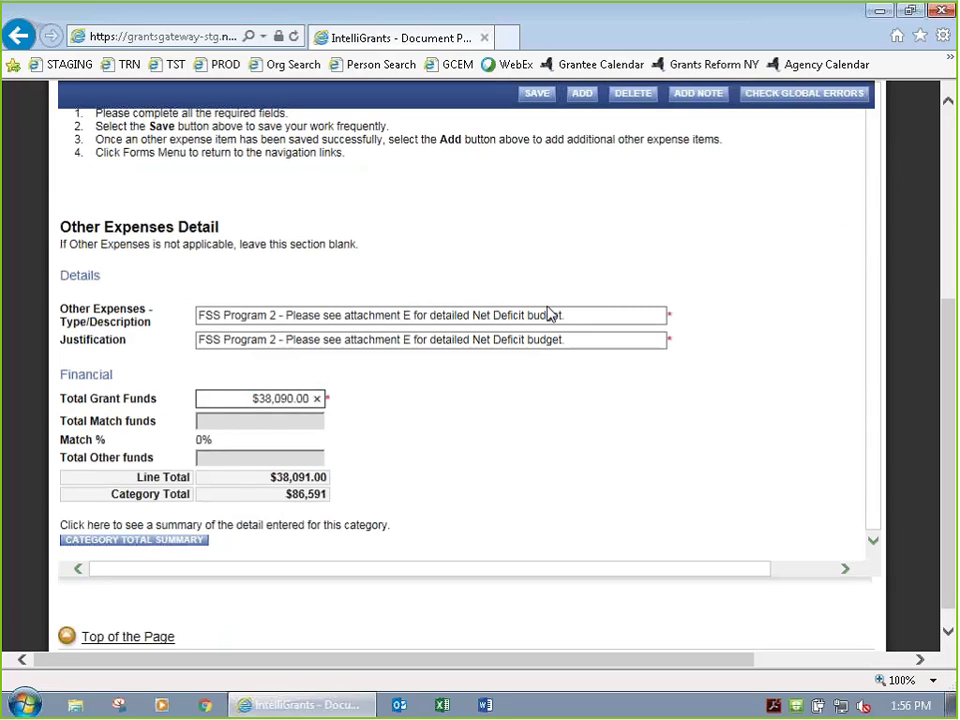
left_click(531, 94)
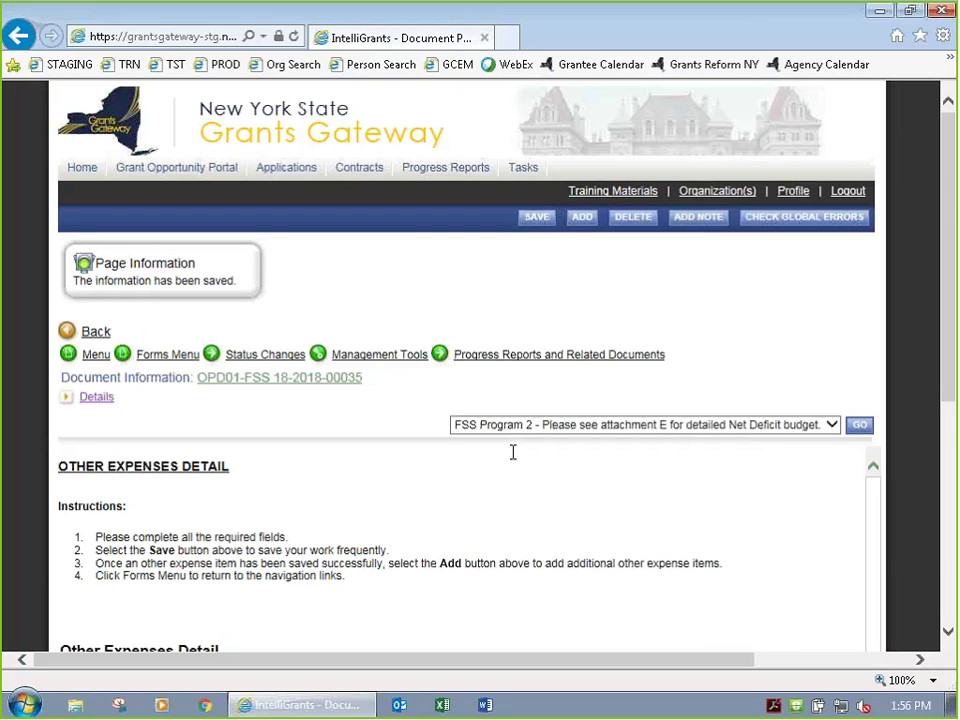
Return to the contract forms list, scroll to the Expenditure Budget forms, and open Revenue Worksheet.
scroll(328, 456, "down", 5)
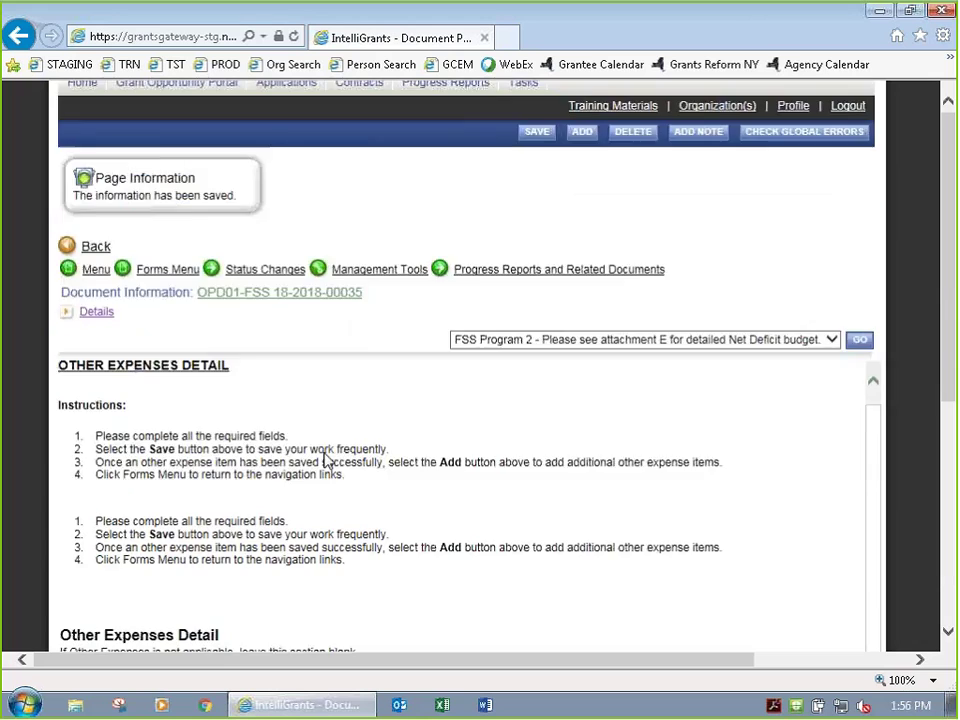
scroll(197, 279, "up", 2)
left_click(163, 189)
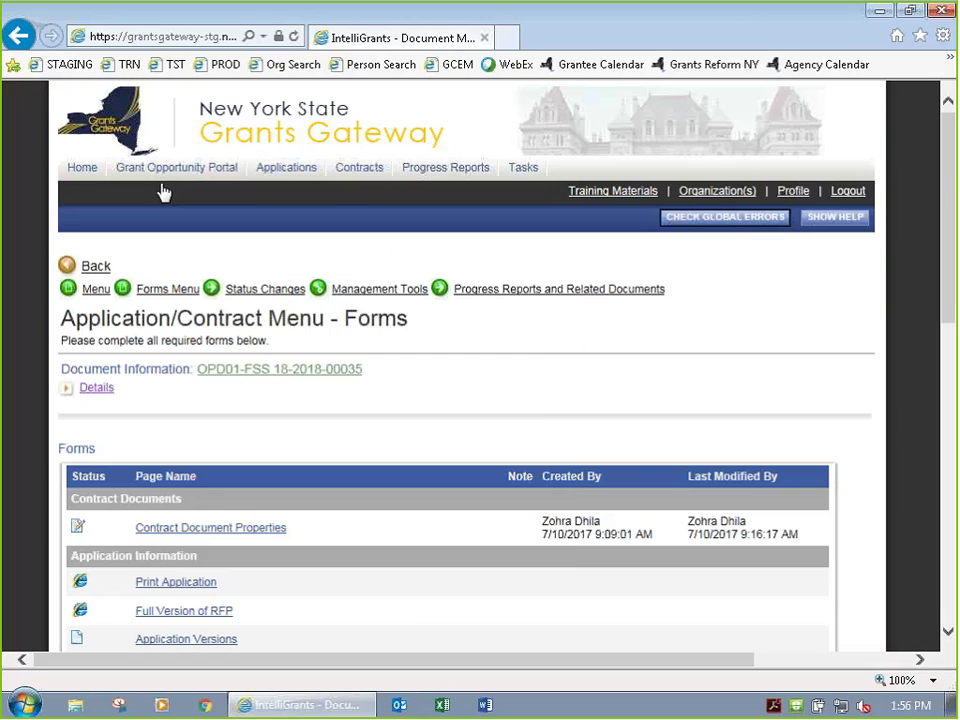
mouse_move(171, 284)
scroll(546, 542, "down", 3)
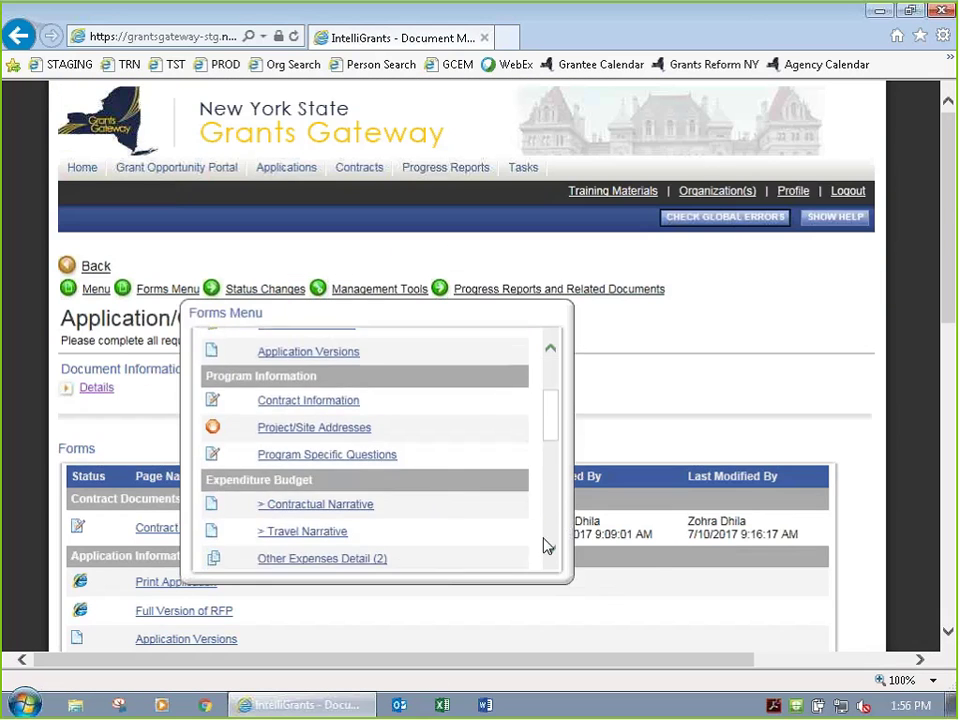
scroll(408, 479, "down", 4)
scroll(408, 479, "down", 5)
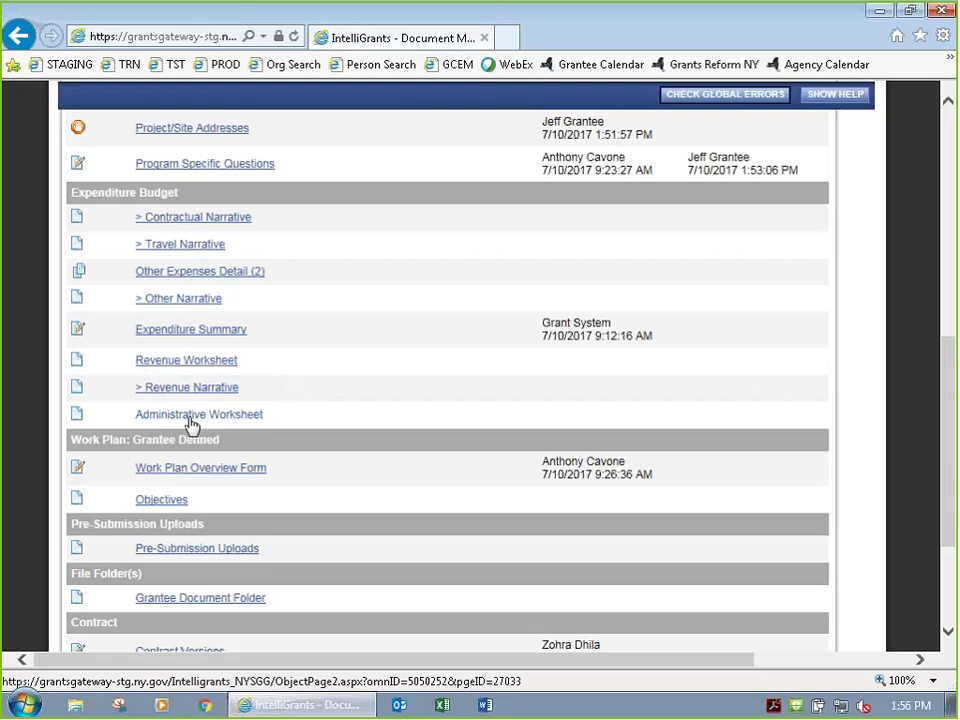
left_click(183, 366)
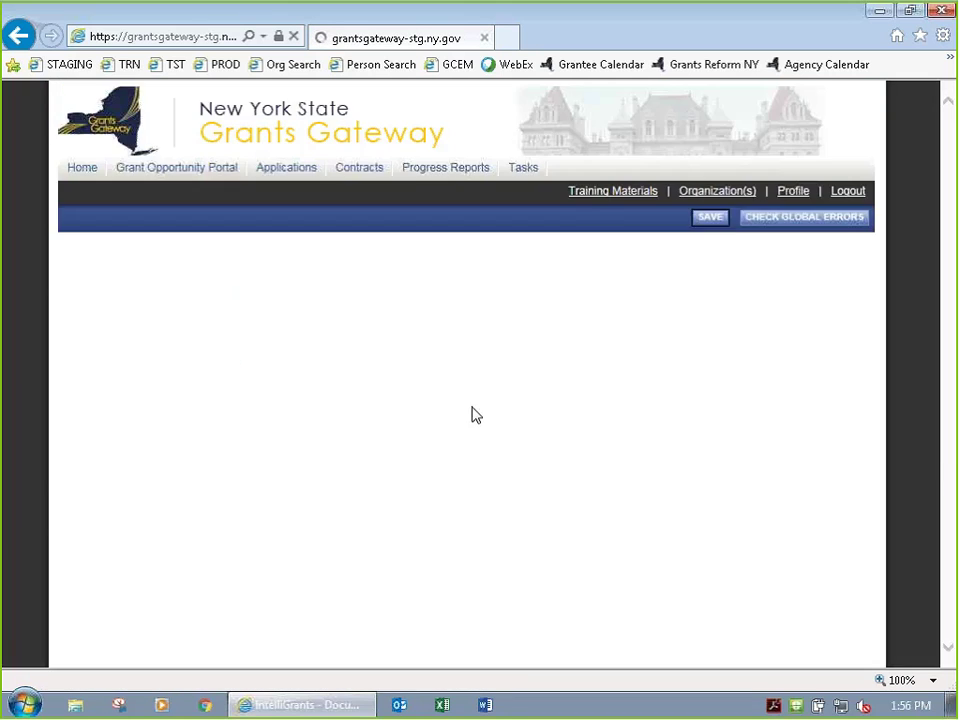
scroll(453, 460, "down", 3)
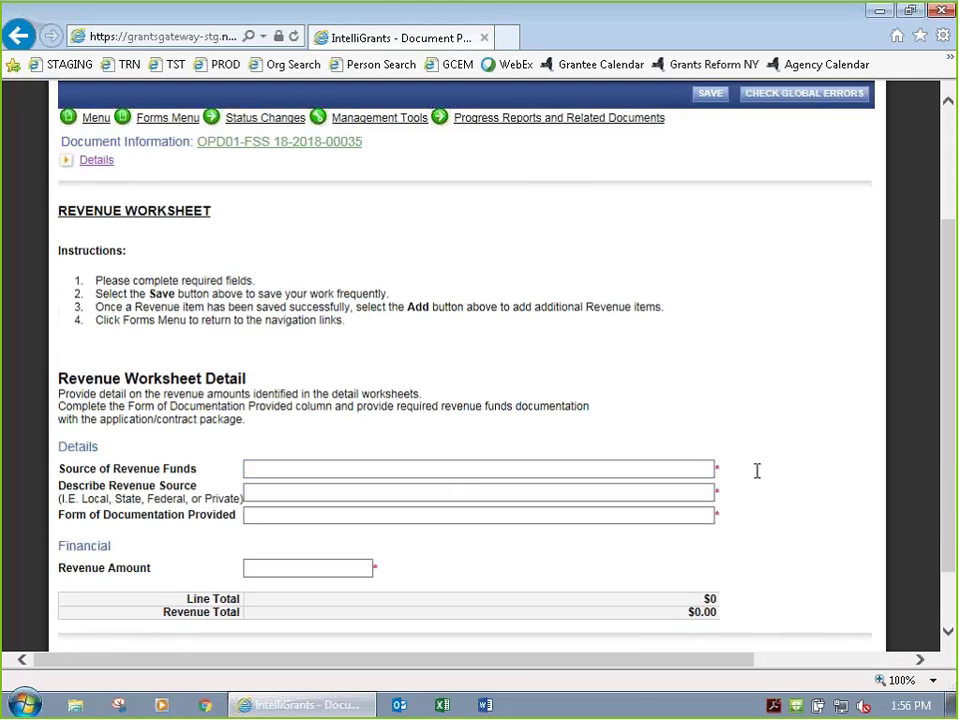
scroll(754, 469, "down", 1)
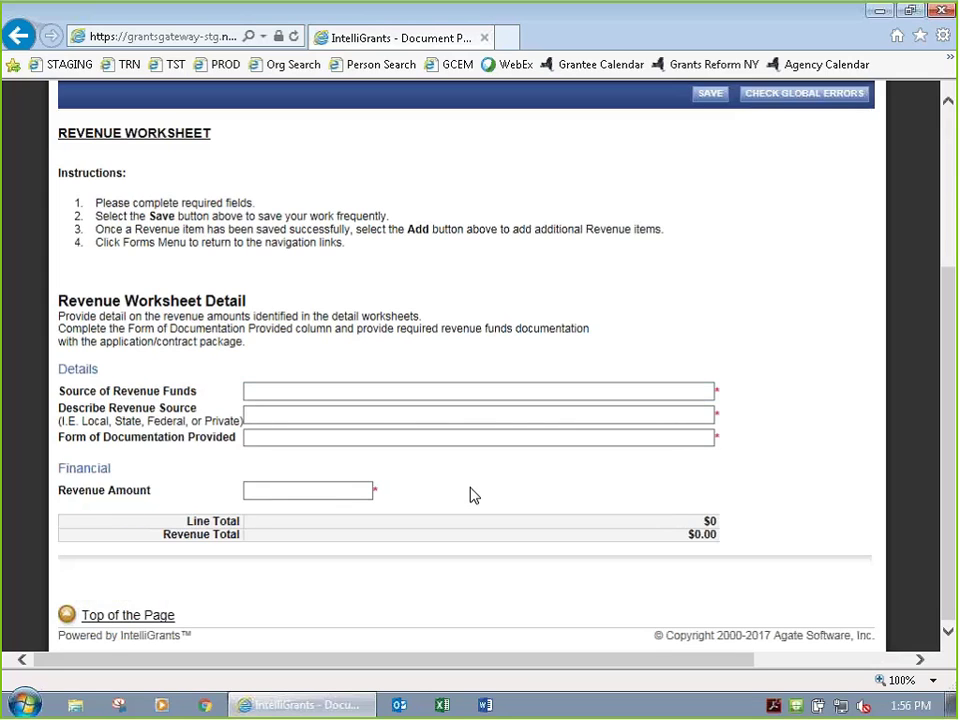
left_click(17, 38)
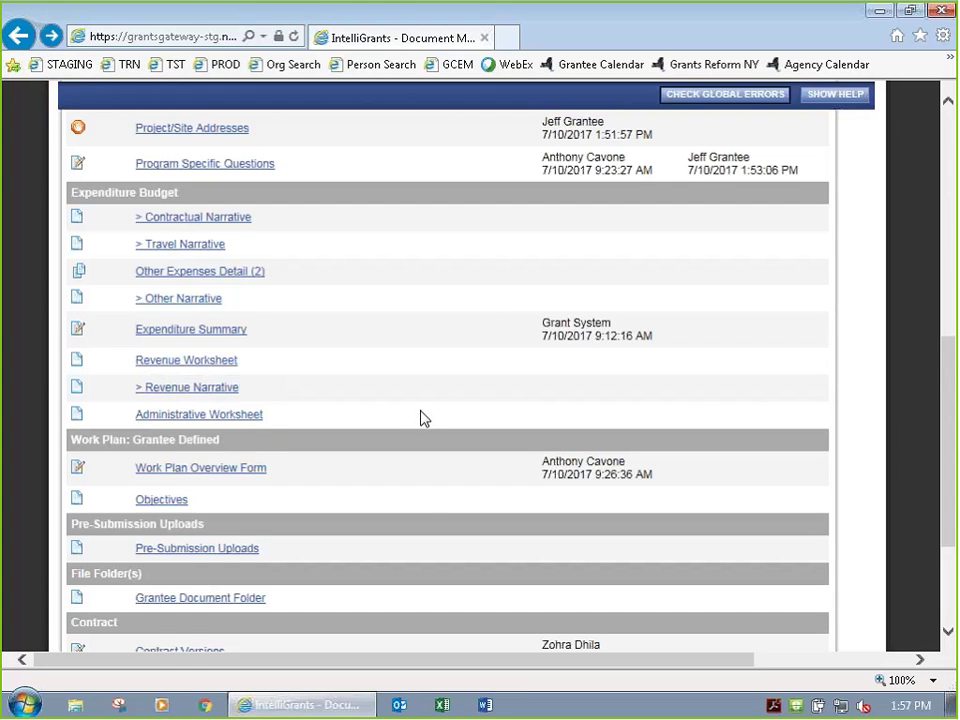
scroll(420, 418, "down", 2)
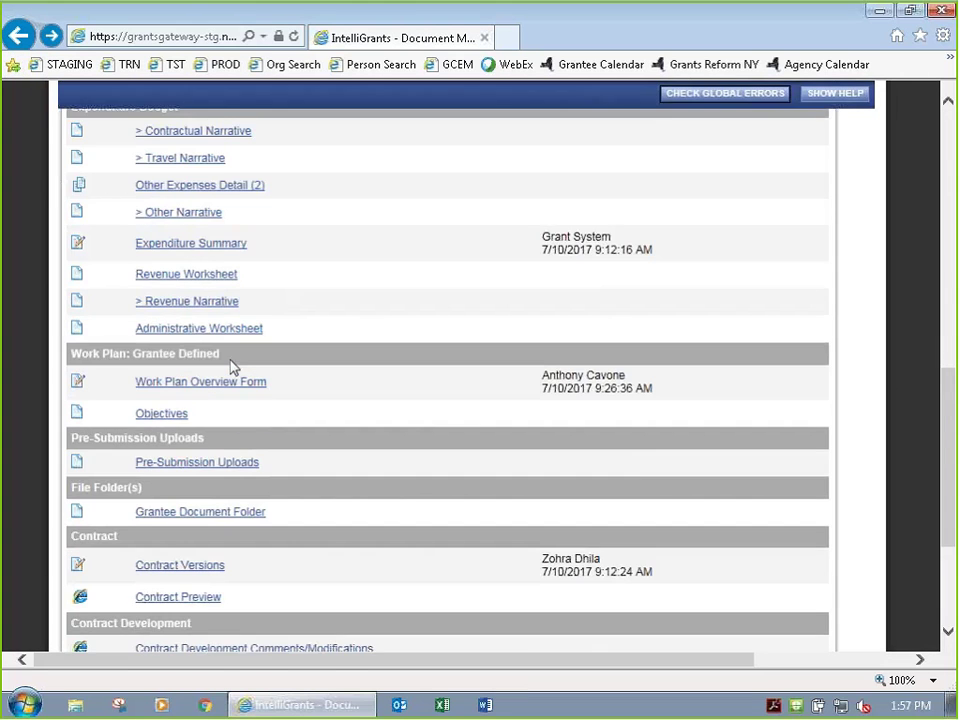
Open the Administrative Worksheet and review the Other row ($86,590.00) and its empty admin amount.
left_click(180, 332)
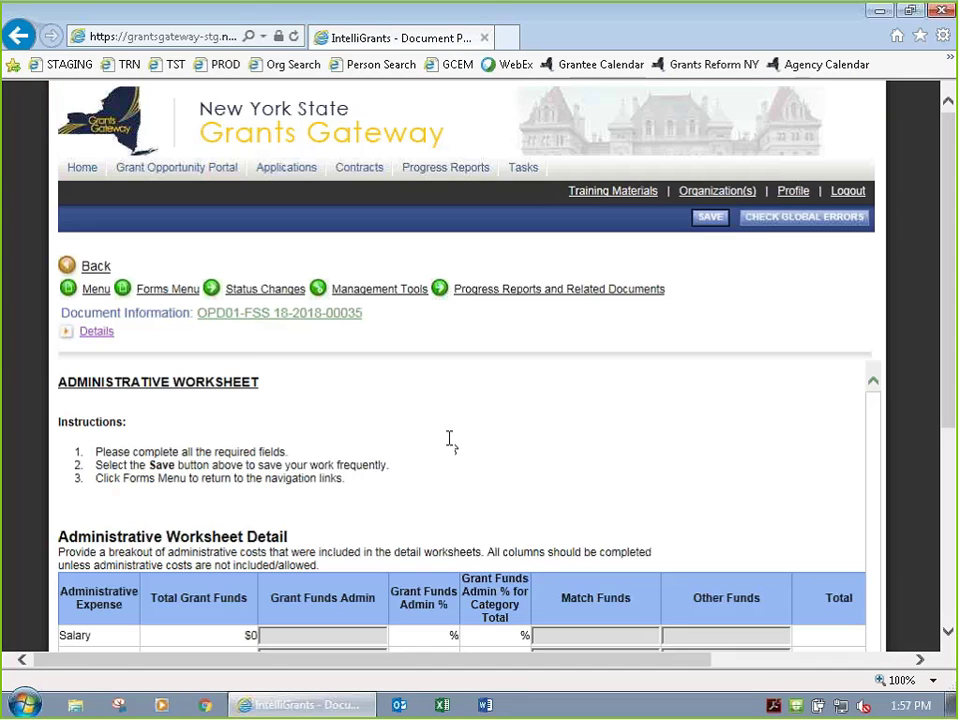
scroll(500, 452, "down", 4)
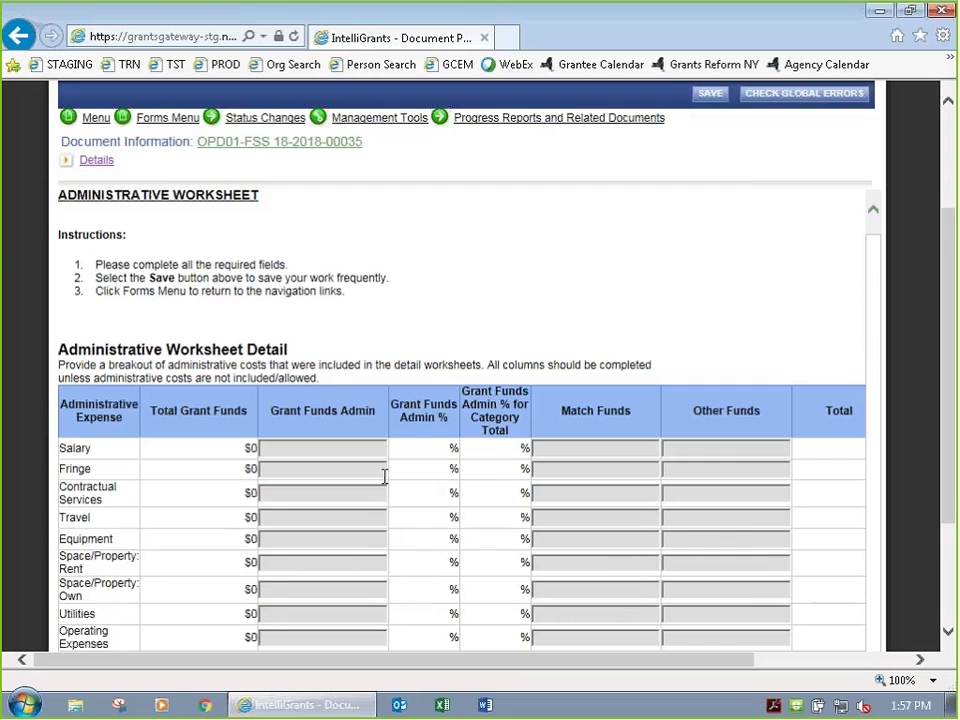
scroll(391, 486, "down", 2)
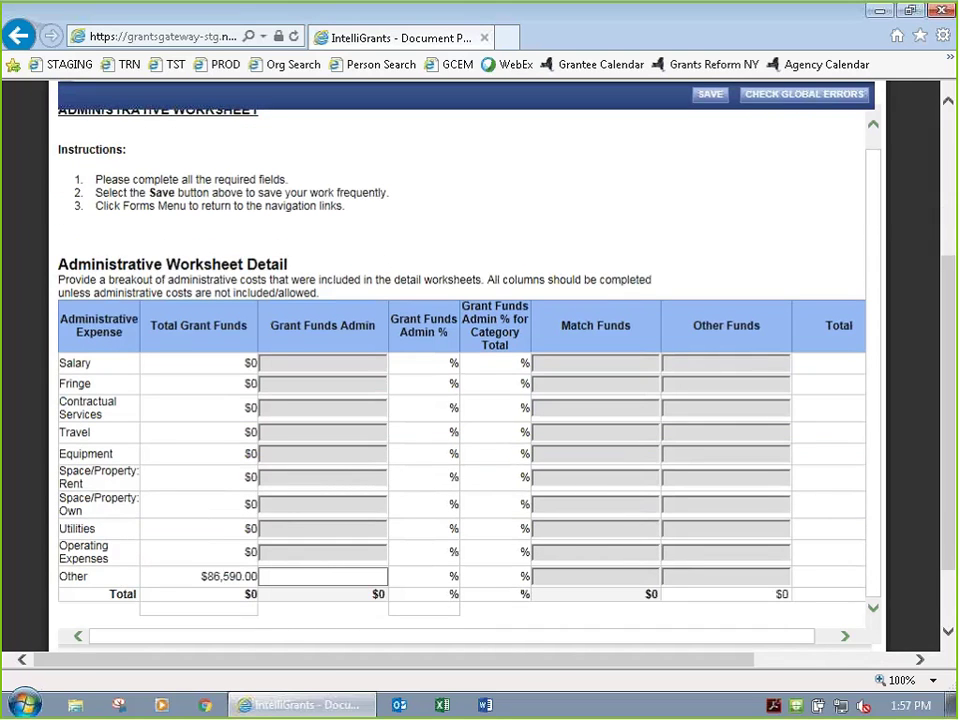
left_click_drag(510, 640, 628, 639)
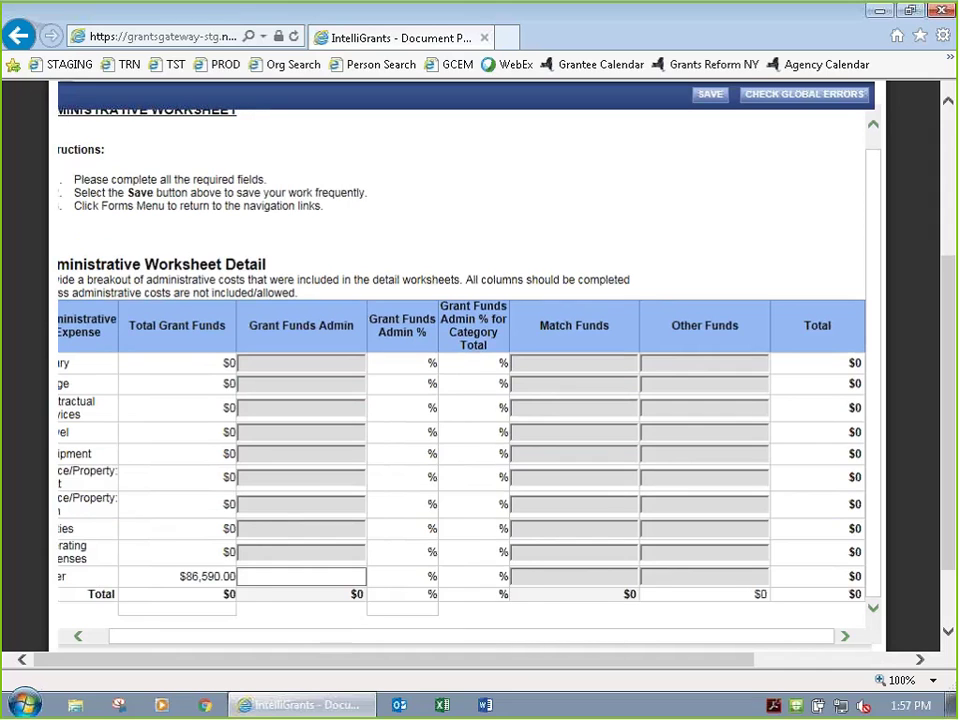
left_click_drag(502, 643, 484, 645)
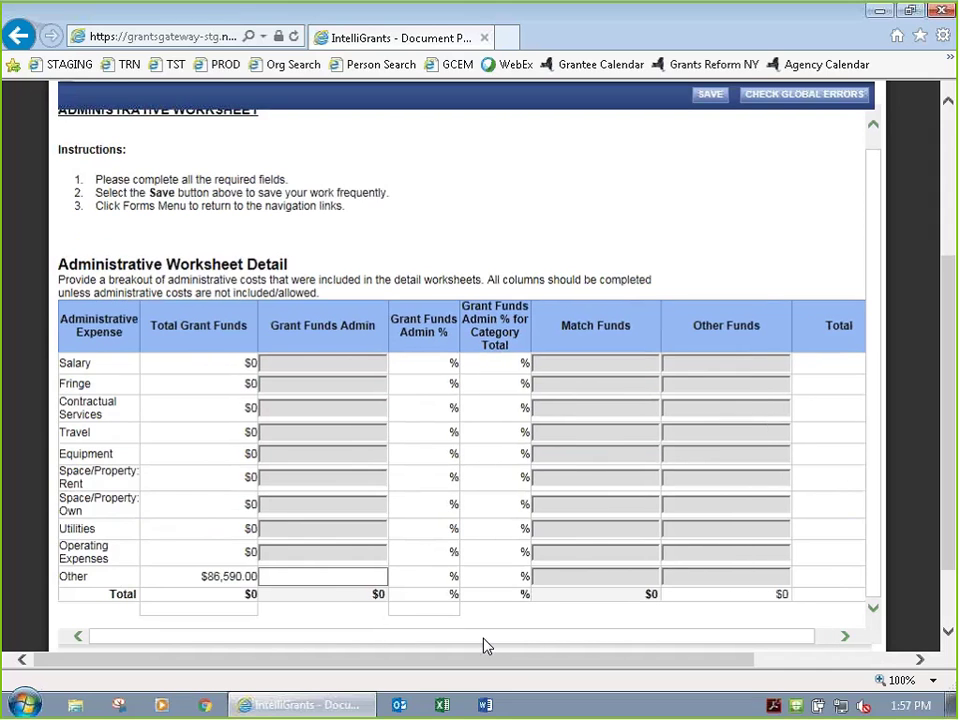
left_click(316, 579)
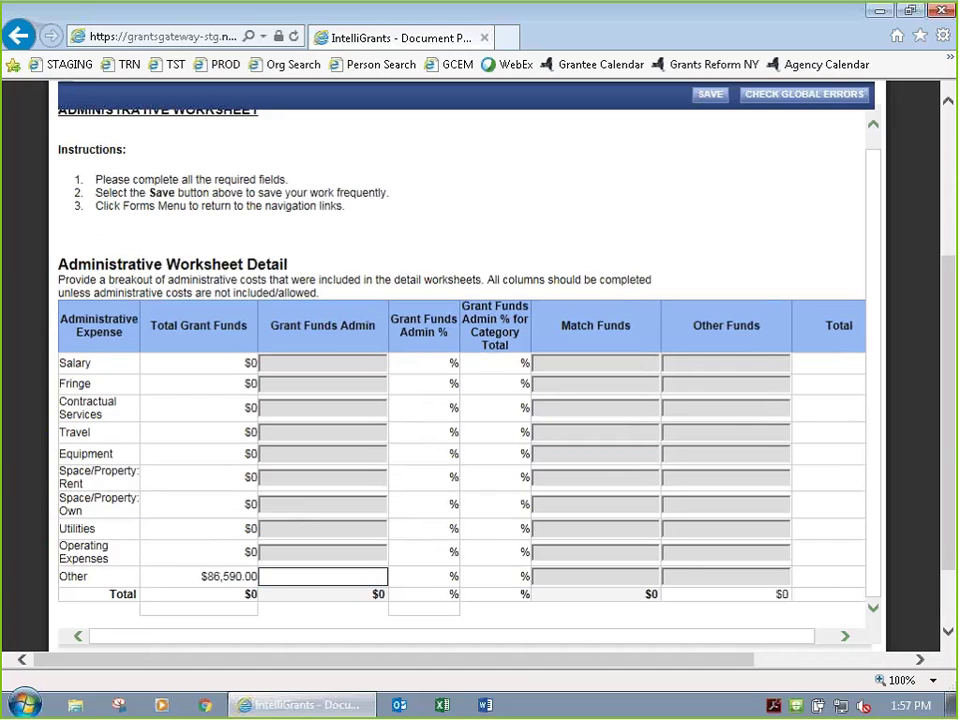
triple_click(304, 330)
left_click(351, 317)
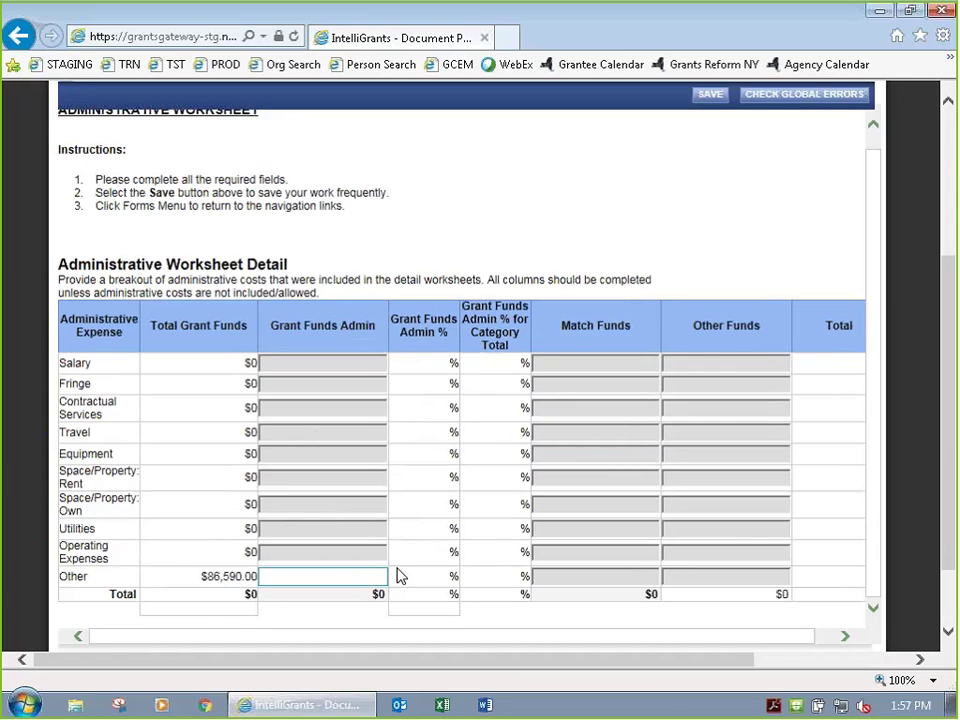
scroll(520, 483, "up", 5)
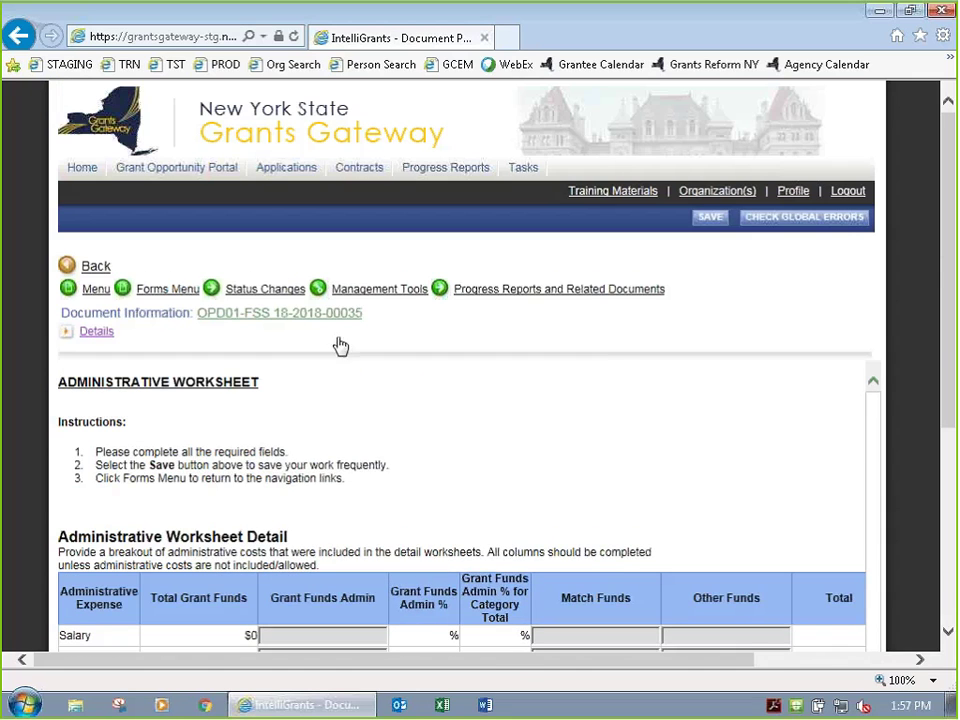
Go back to the forms list and open the Work Plan Overview Form (01/01/2018–12/31/2018).
left_click(166, 294)
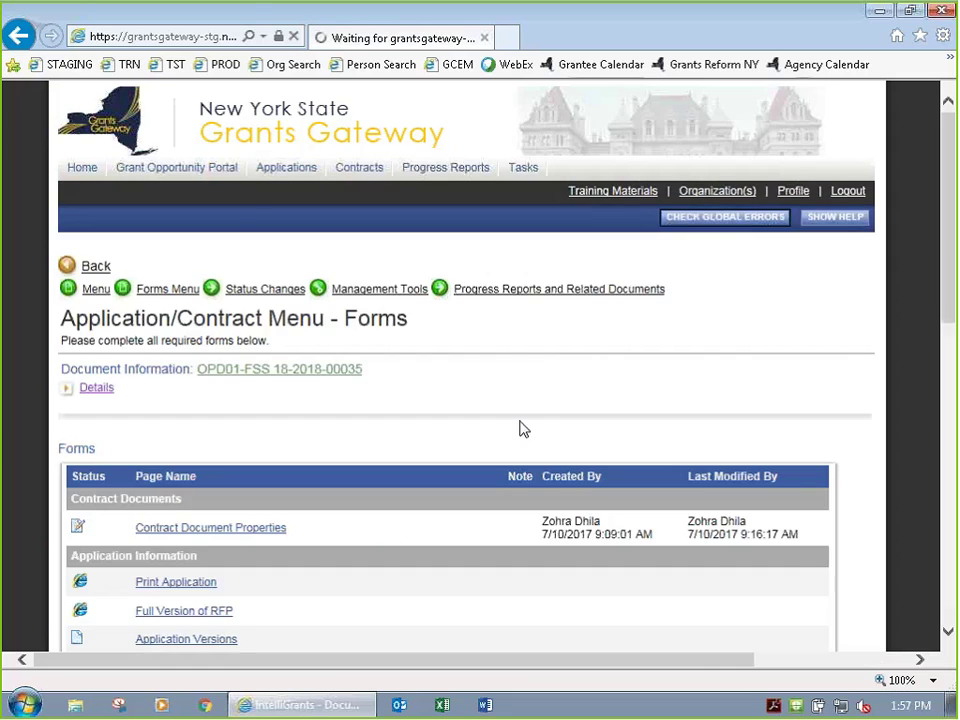
scroll(500, 450, "down", 4)
scroll(474, 480, "down", 1)
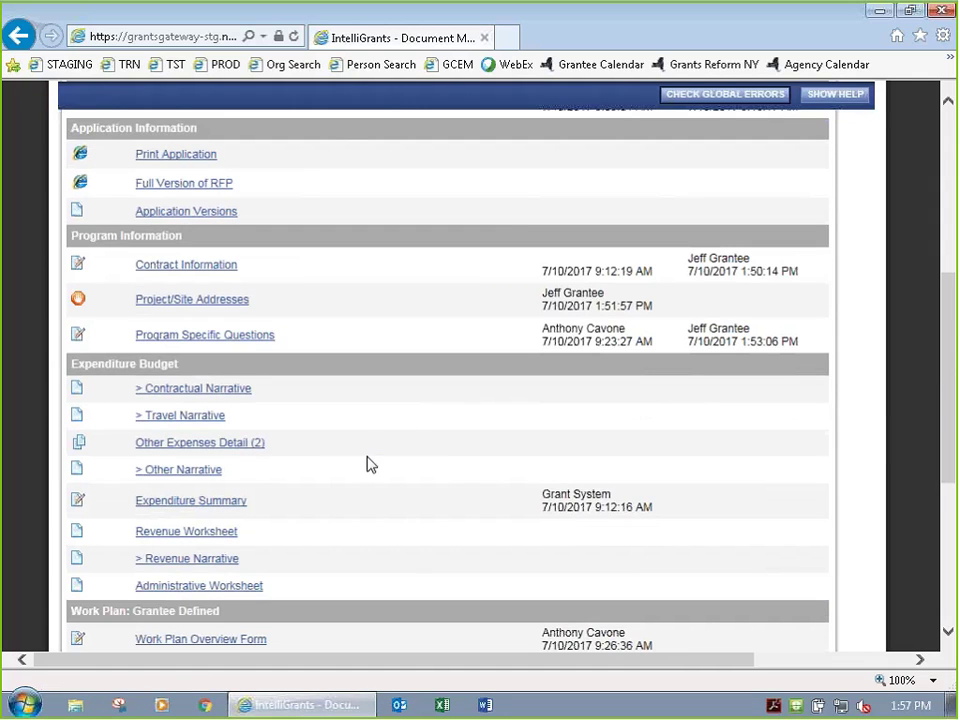
scroll(365, 460, "down", 4)
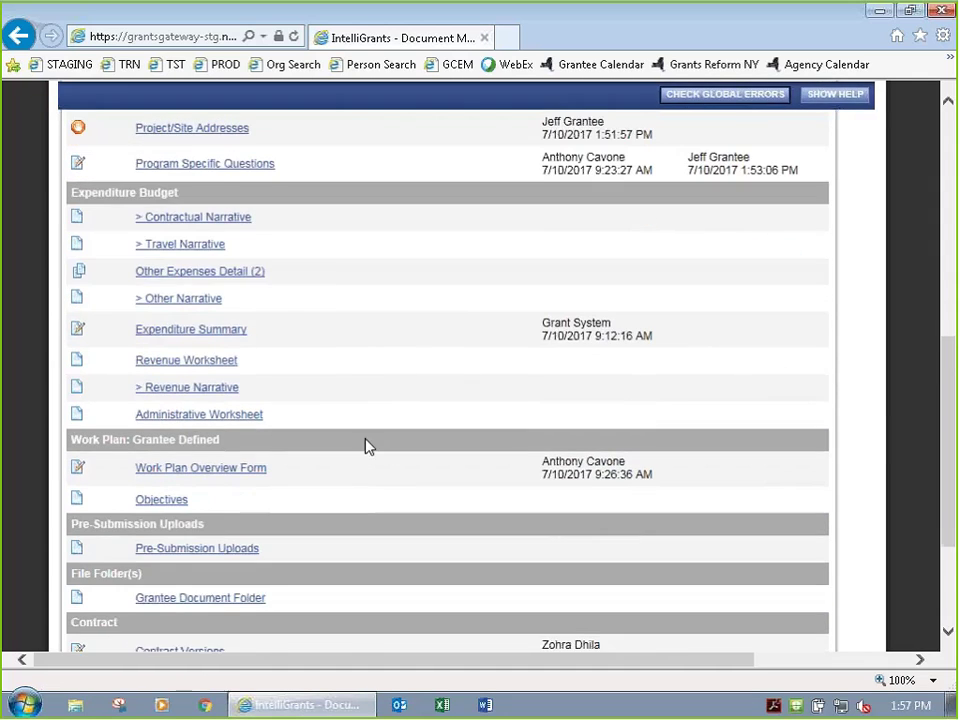
scroll(365, 416, "down", 1)
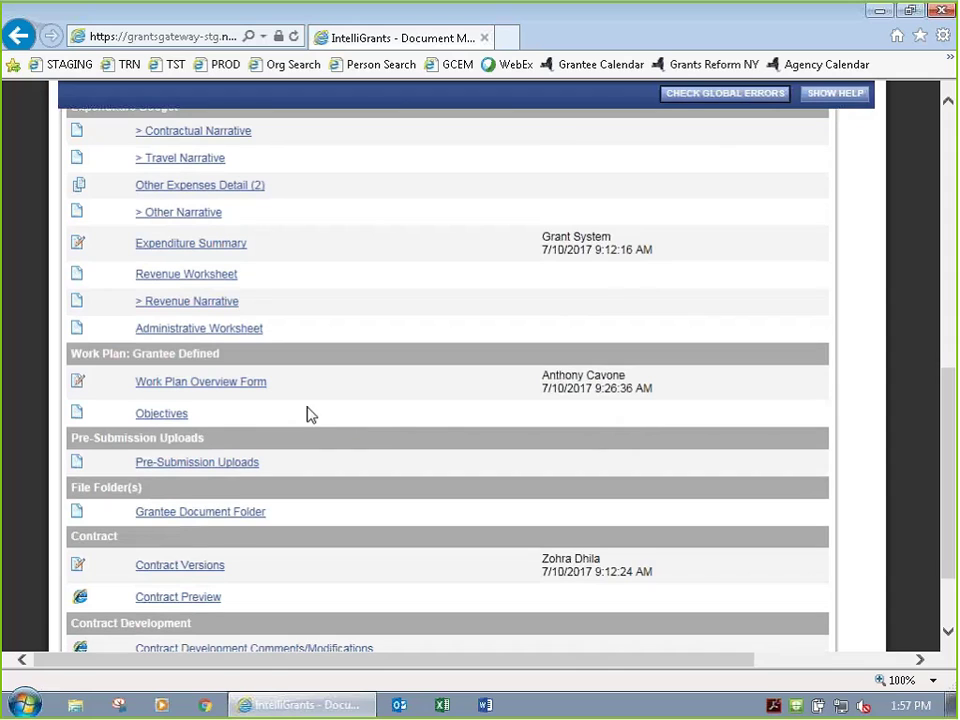
scroll(317, 413, "up", 2)
triple_click(133, 192)
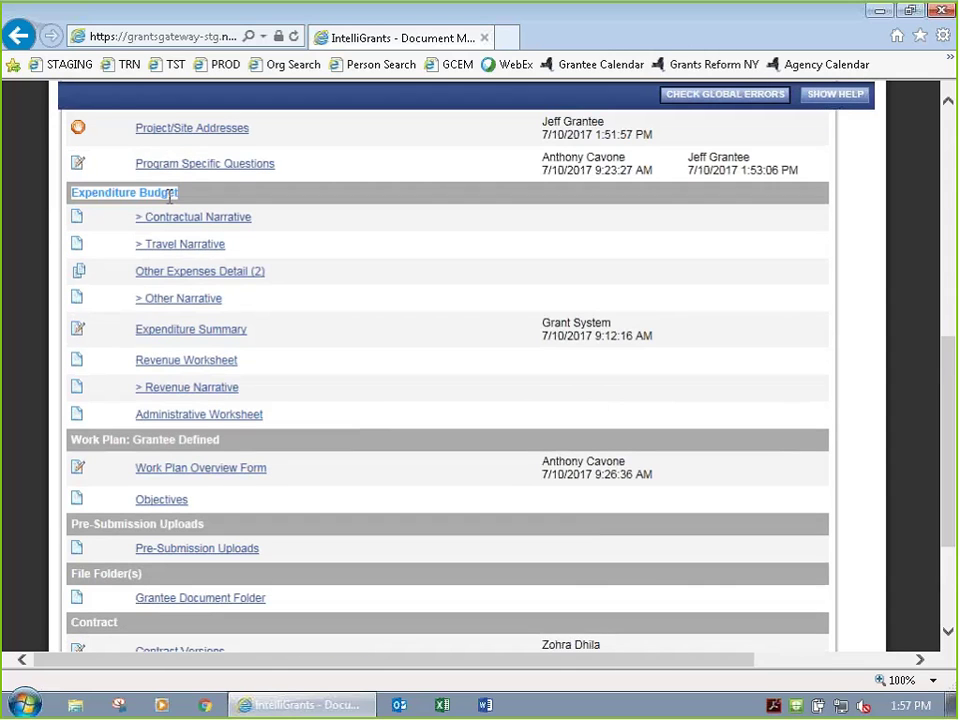
left_click(17, 403)
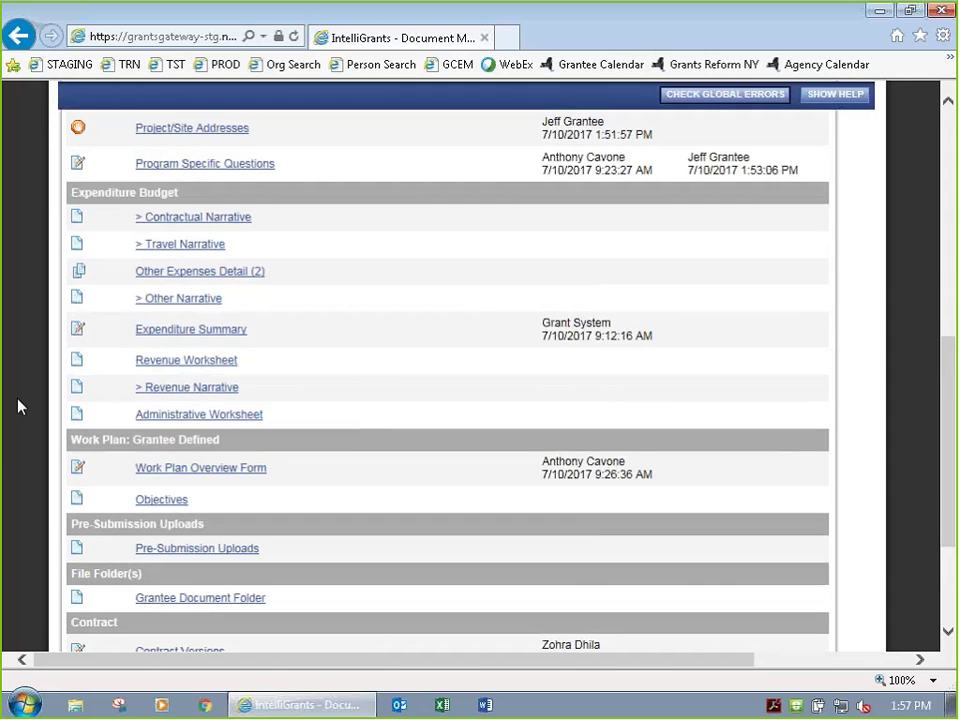
scroll(100, 450, "down", 2)
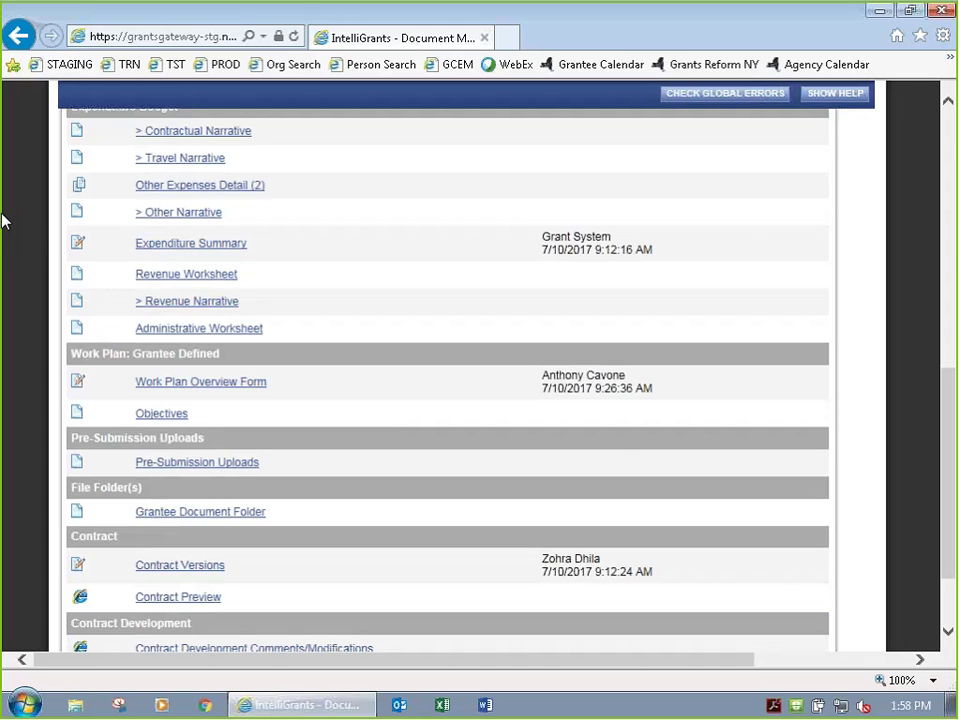
left_click(216, 390)
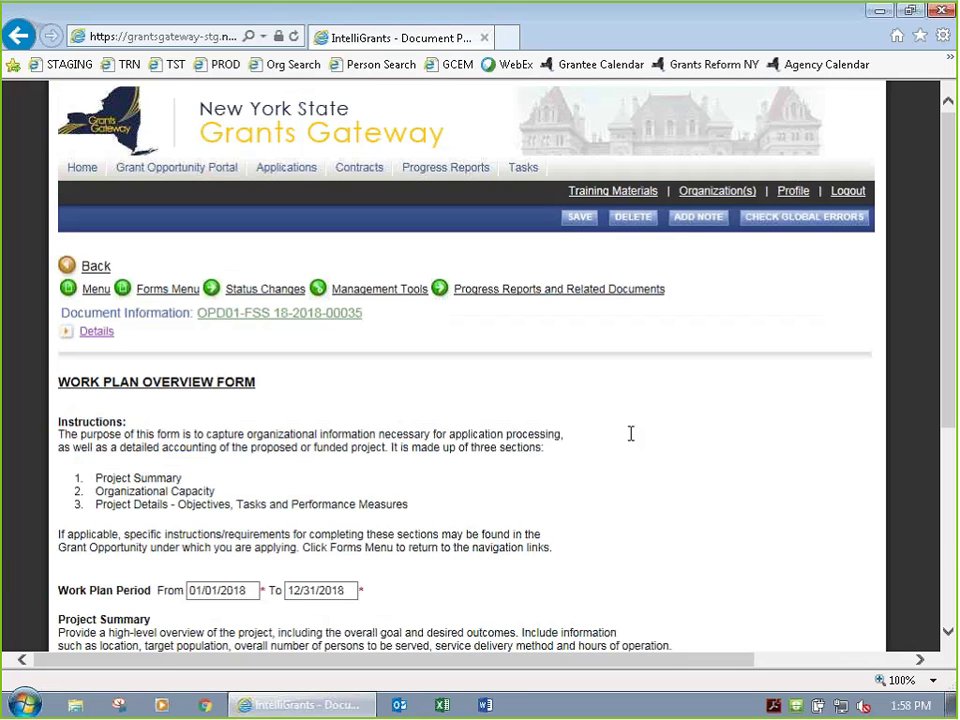
scroll(655, 441, "down", 5)
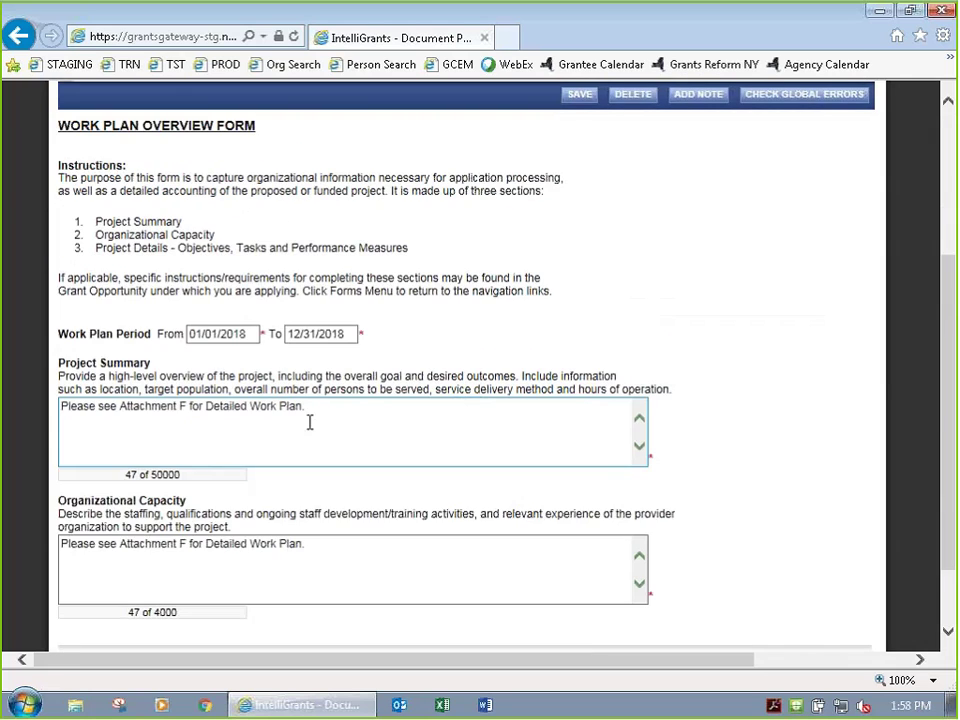
left_click_drag(649, 454, 643, 458)
left_click(647, 456)
left_click(319, 406)
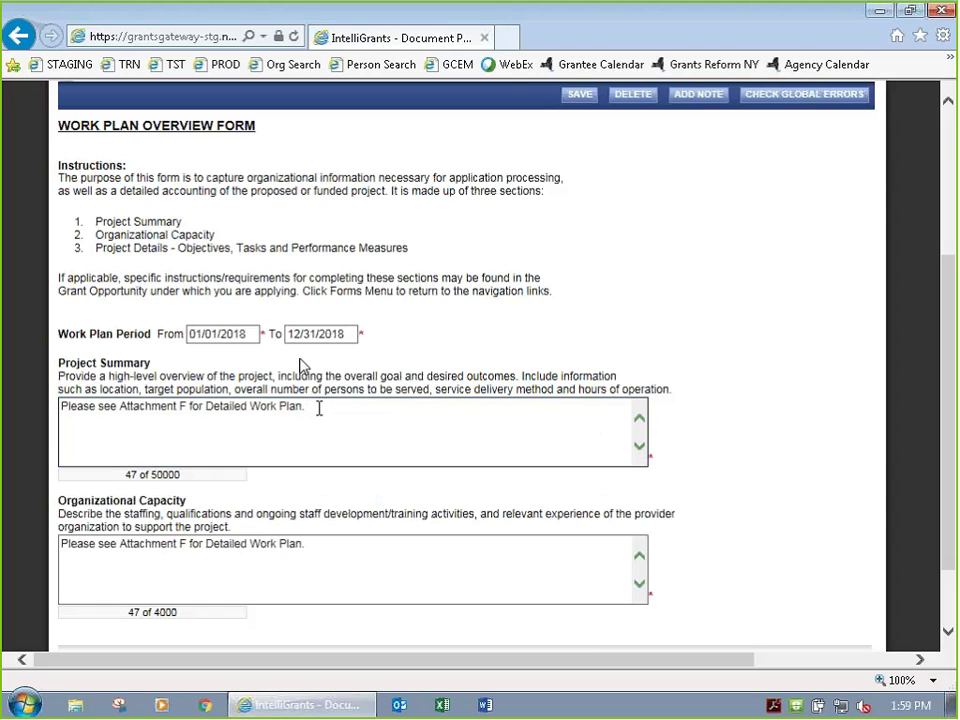
left_click(213, 334)
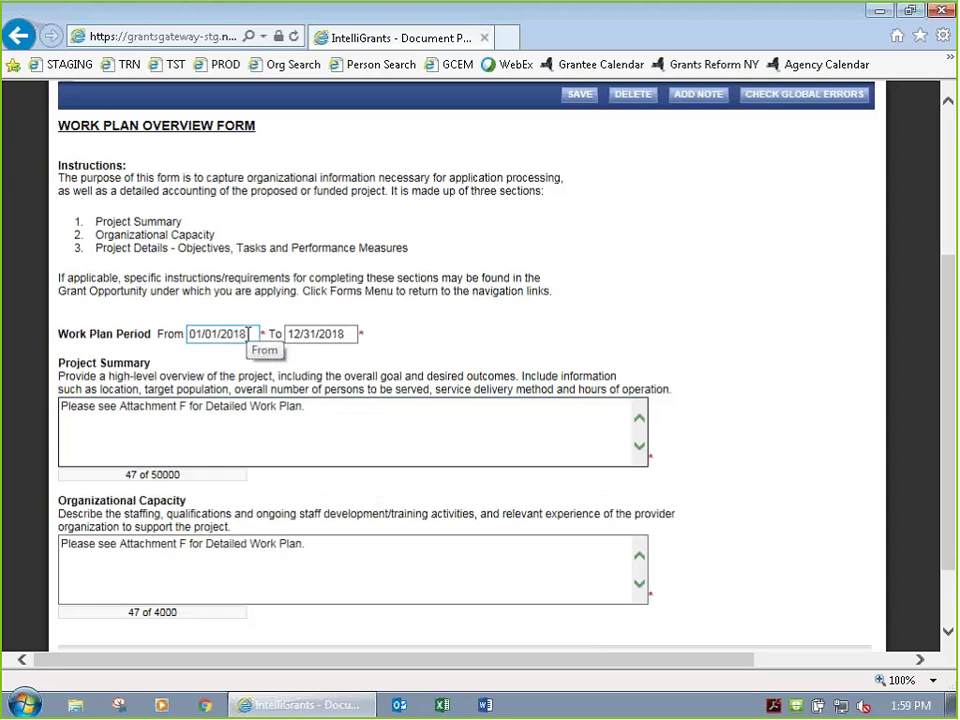
left_click(213, 334)
left_click(543, 322)
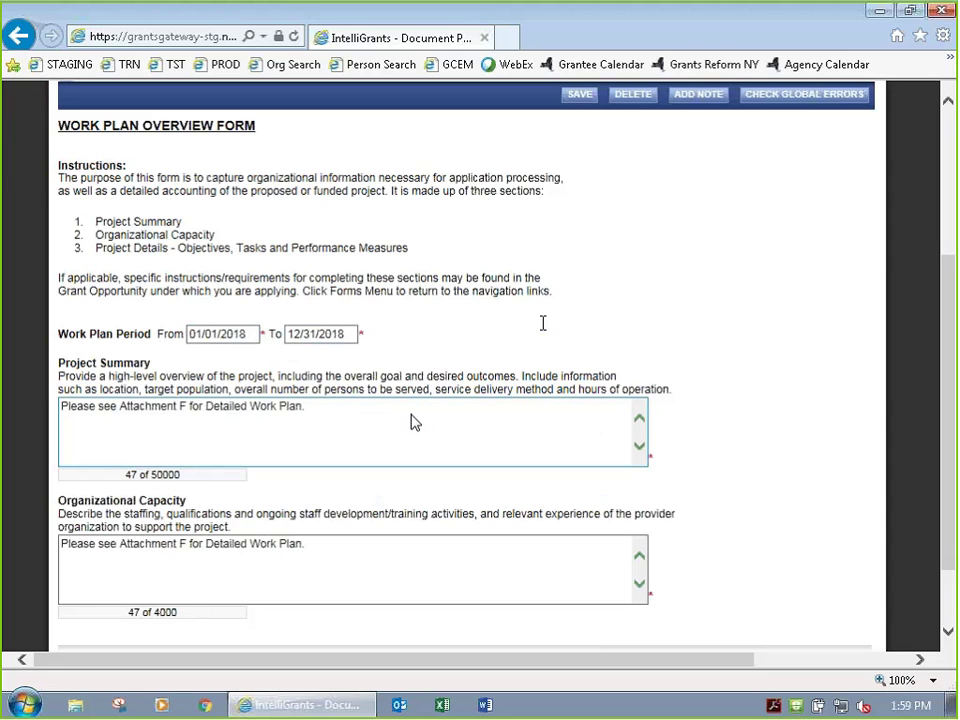
scroll(416, 422, "down", 2)
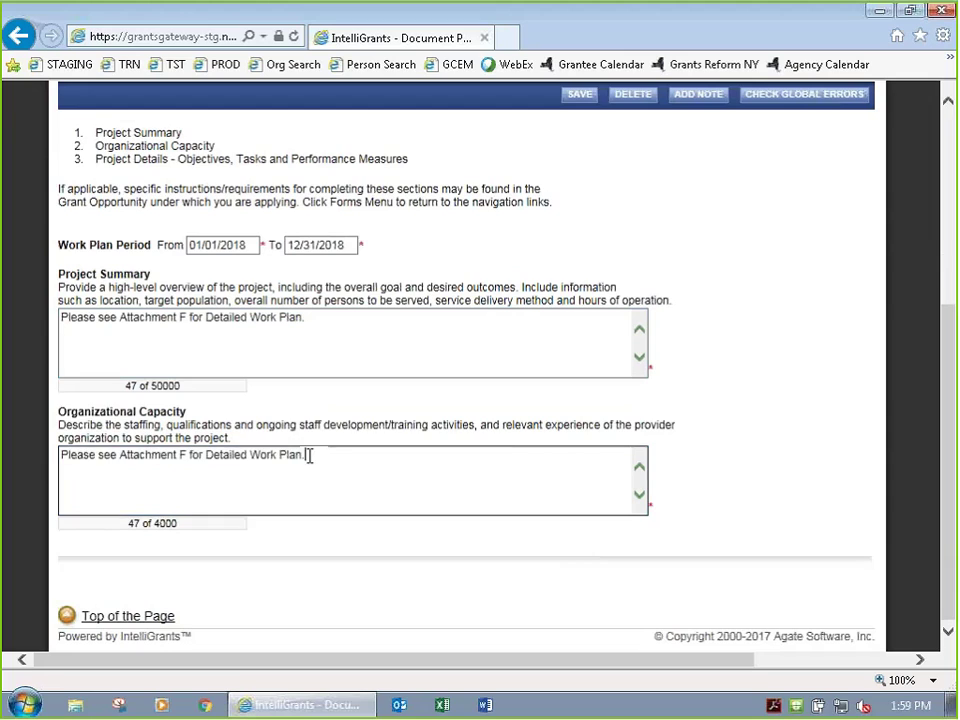
triple_click(306, 455)
left_click(749, 414)
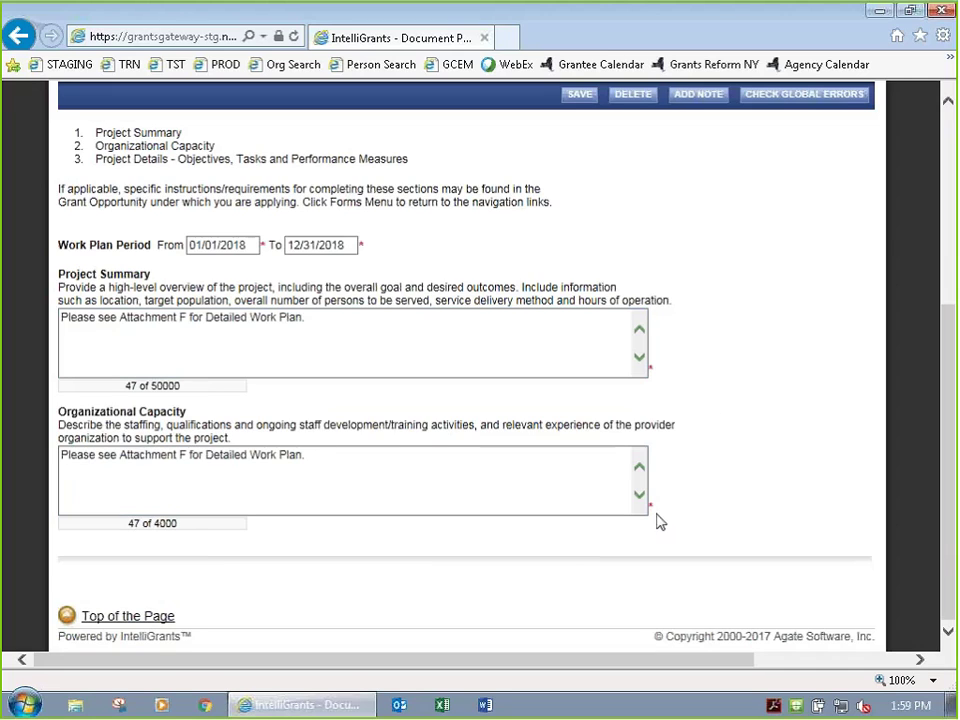
left_click_drag(658, 521, 646, 503)
left_click(529, 493)
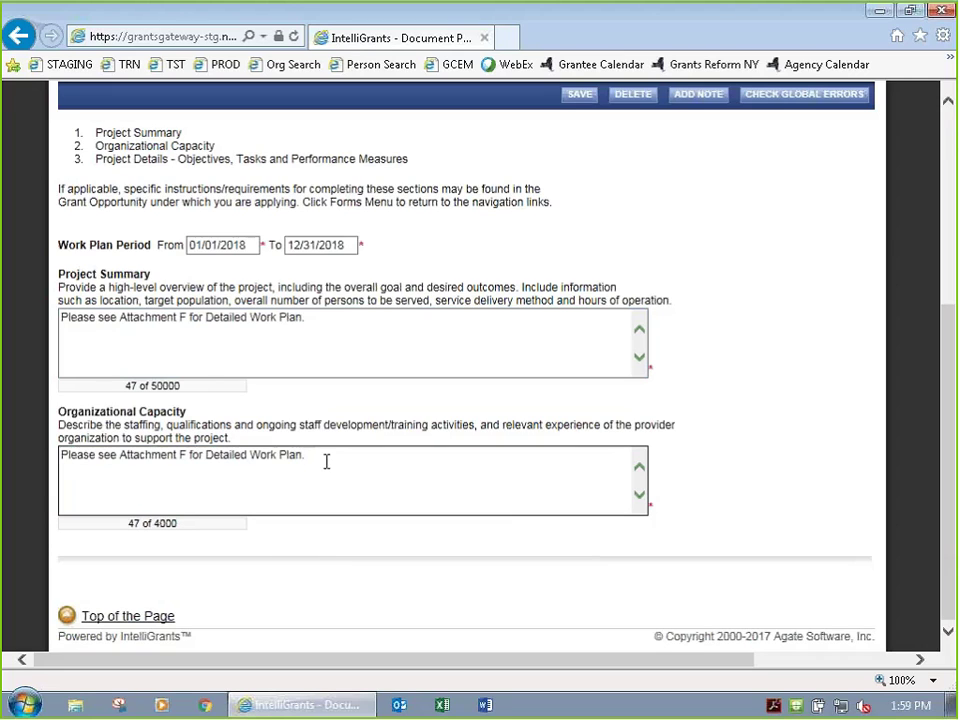
left_click_drag(323, 460, 47, 475)
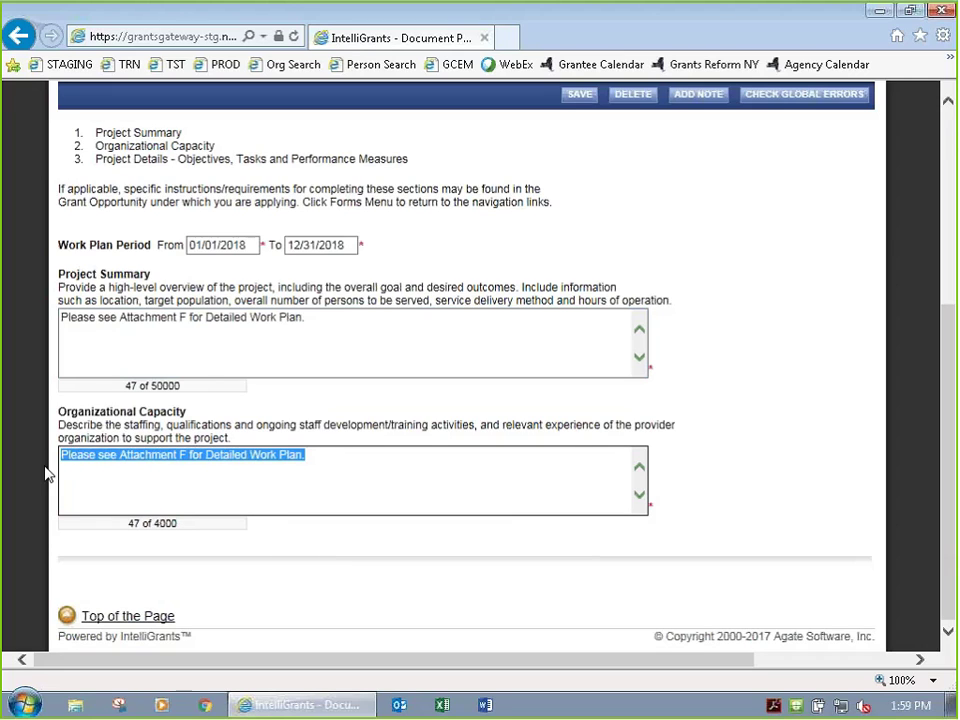
left_click(190, 488)
left_click_drag(315, 462, 63, 474)
left_click(121, 455)
key("shift+End")
left_click_drag(121, 467, 71, 467)
left_click(71, 464)
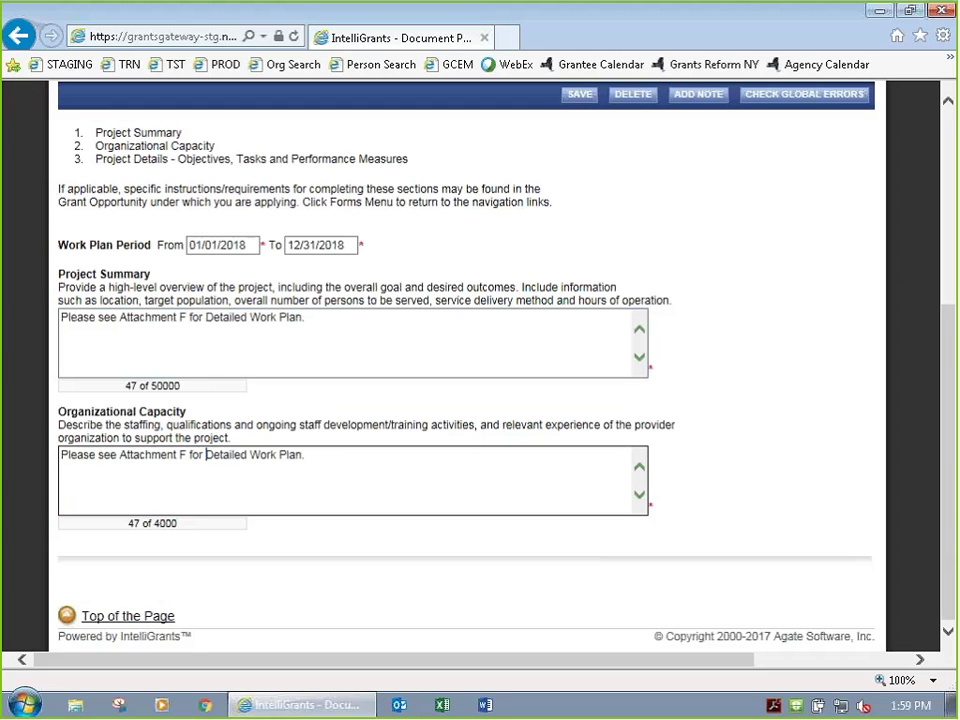
scroll(795, 439, "up", 3)
scroll(801, 441, "up", 3)
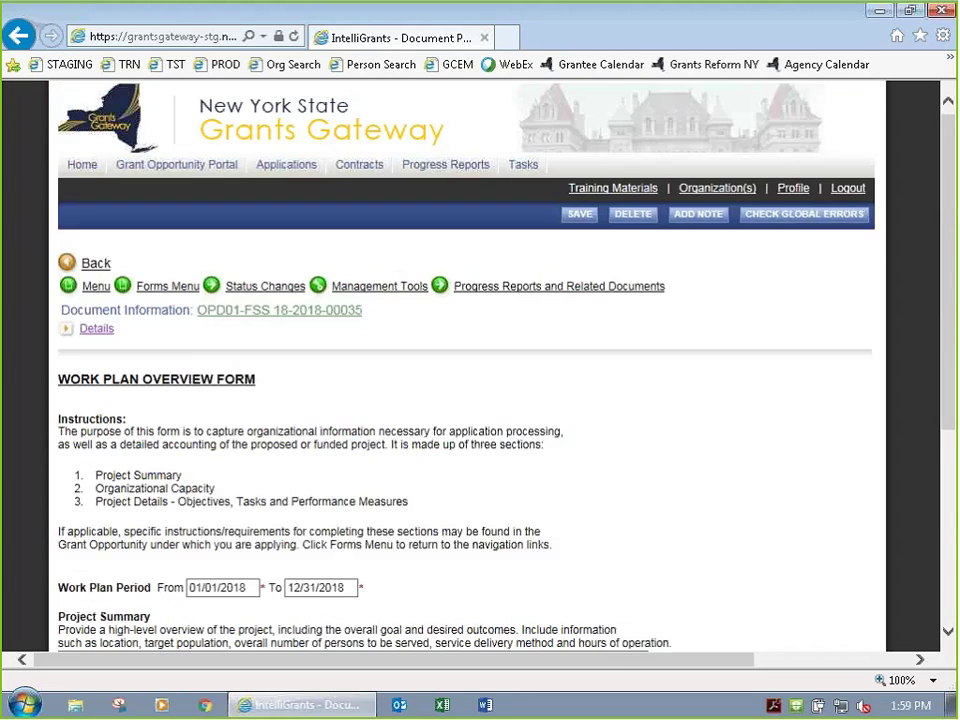
mouse_move(155, 295)
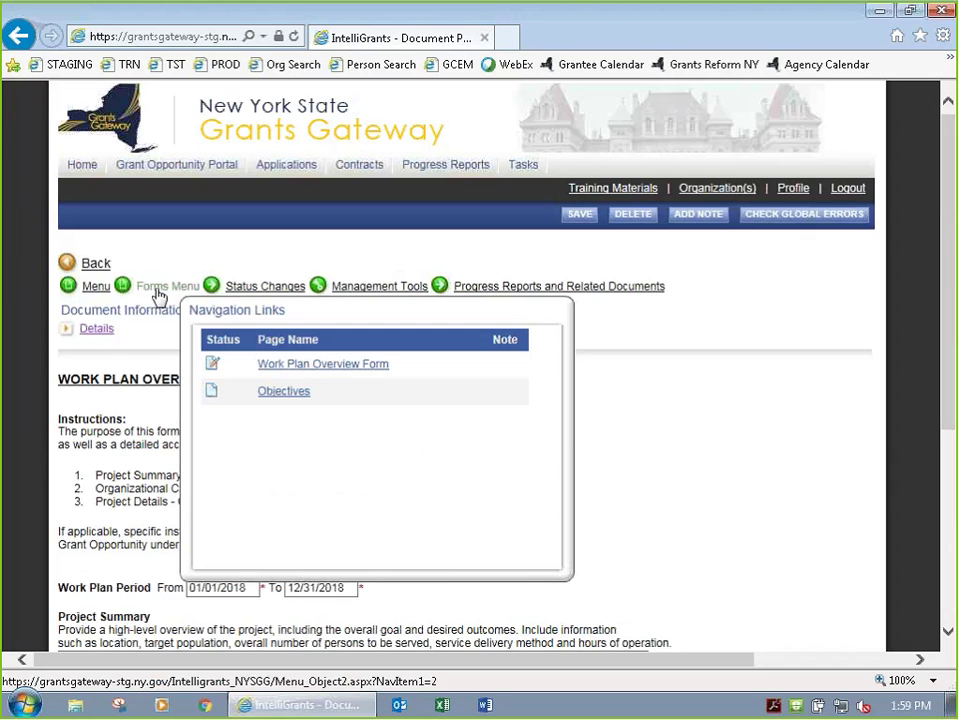
Return to the forms list and open the empty Objectives form under Work Plan: Grantee Defined.
left_click(157, 295)
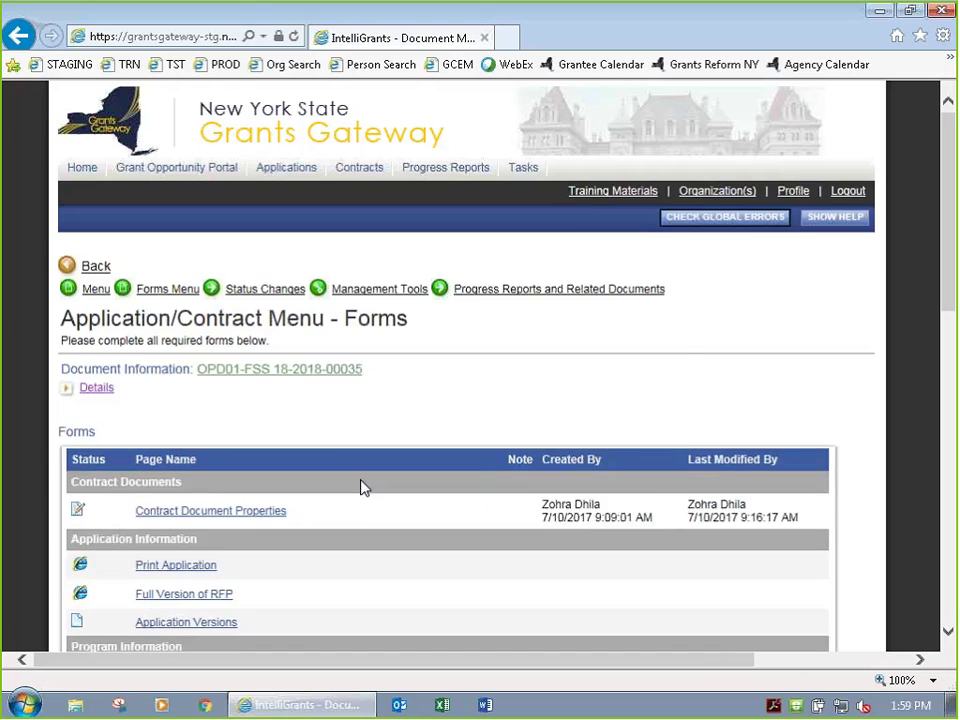
scroll(362, 487, "down", 10)
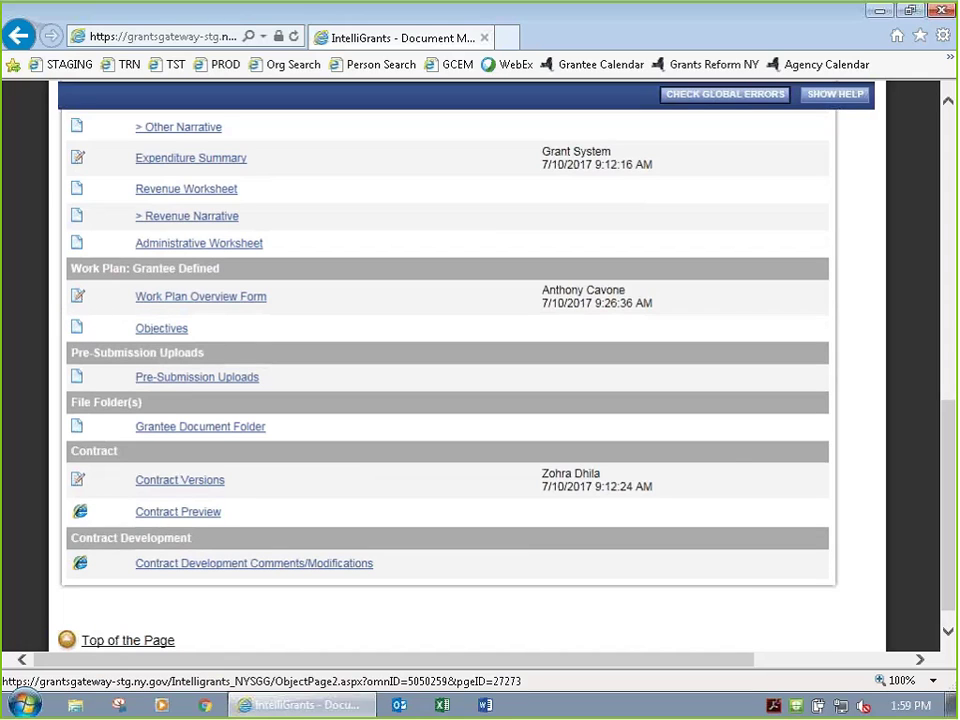
left_click(78, 296)
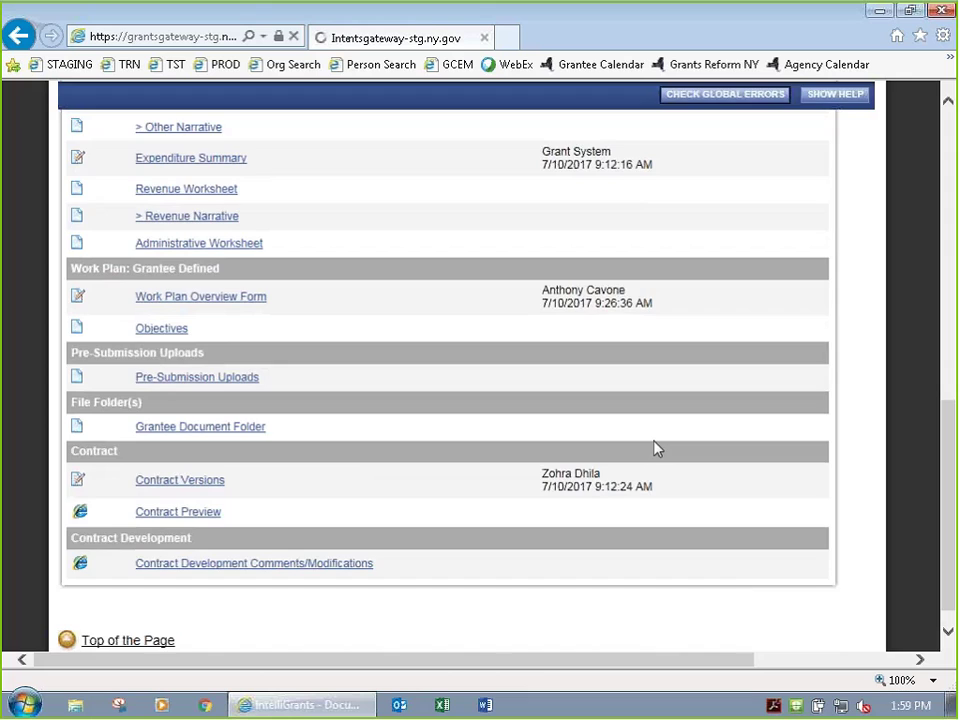
scroll(489, 474, "down", 2)
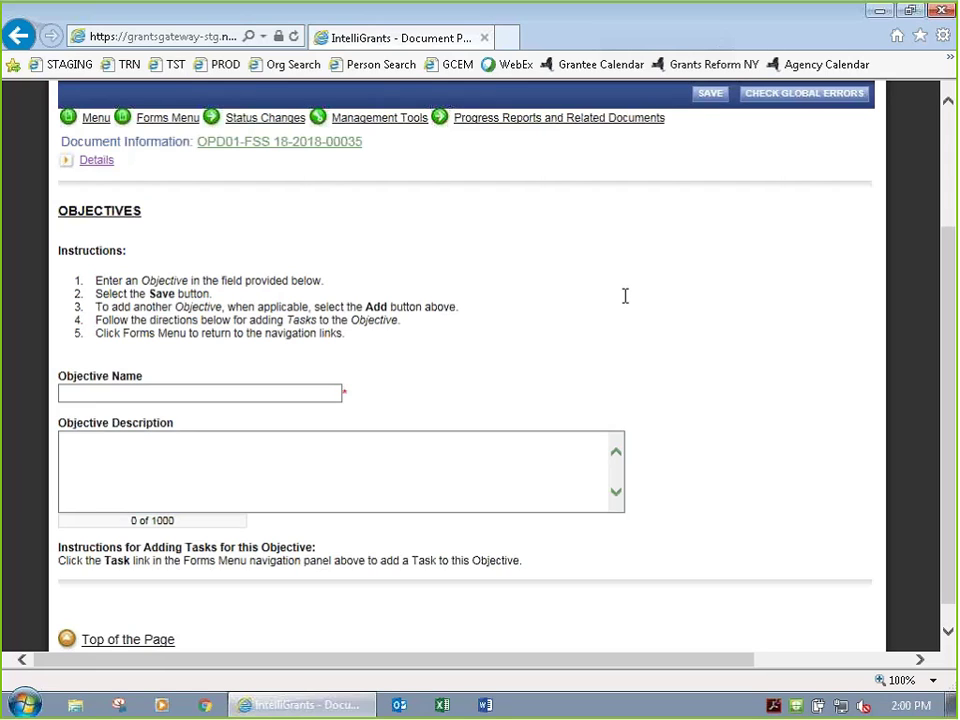
Enter the objective name and the description 'Here is the description.'.
left_click(165, 394)
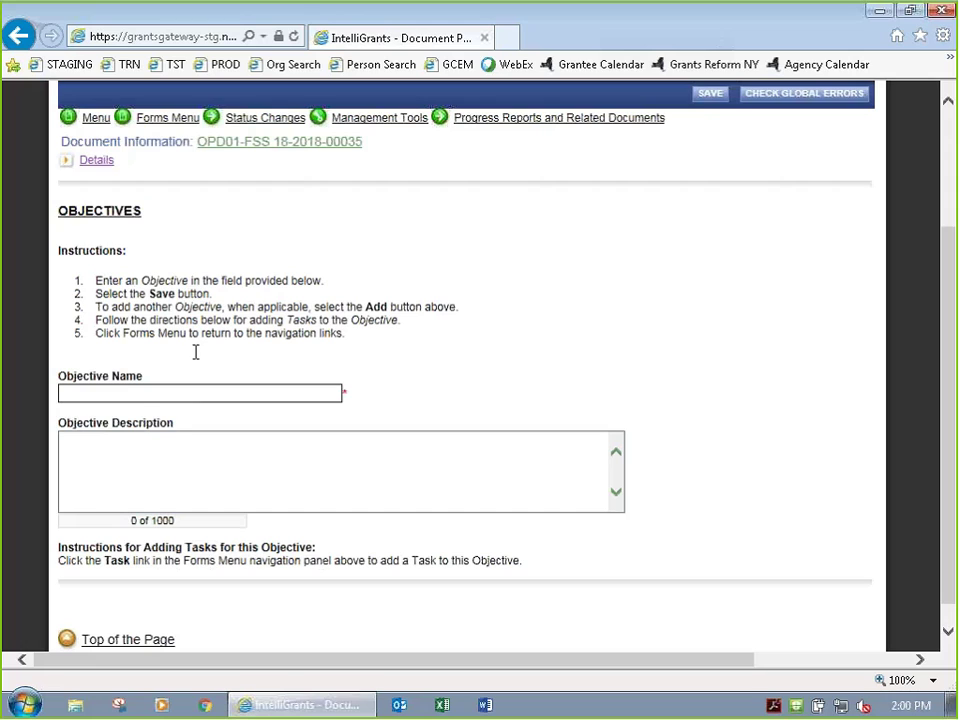
type("Jeff's Obje")
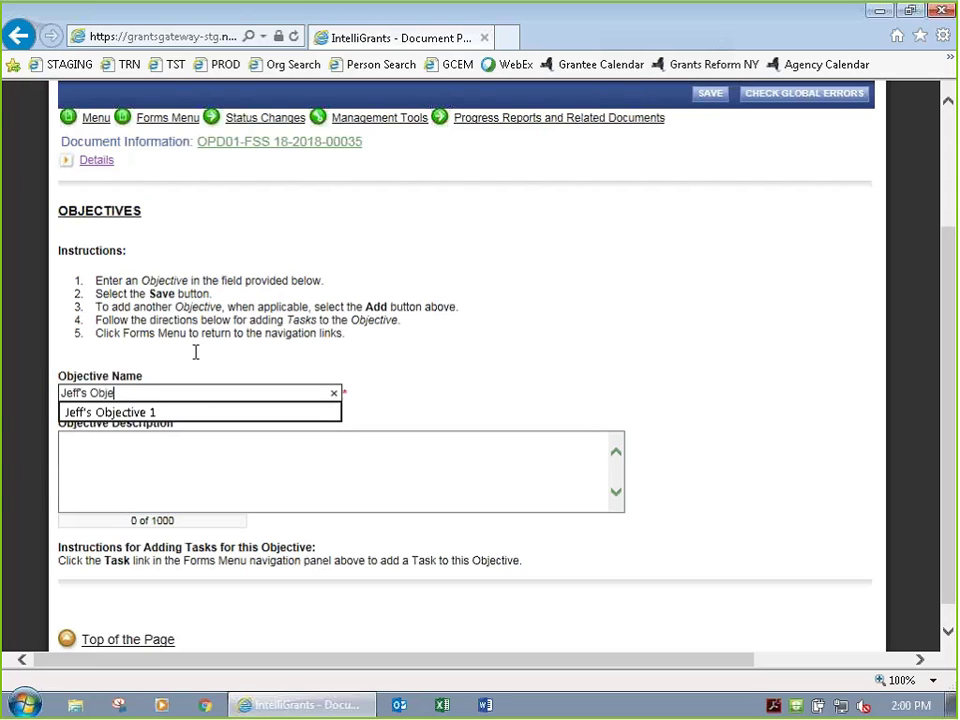
type("ctive 1")
key("Tab")
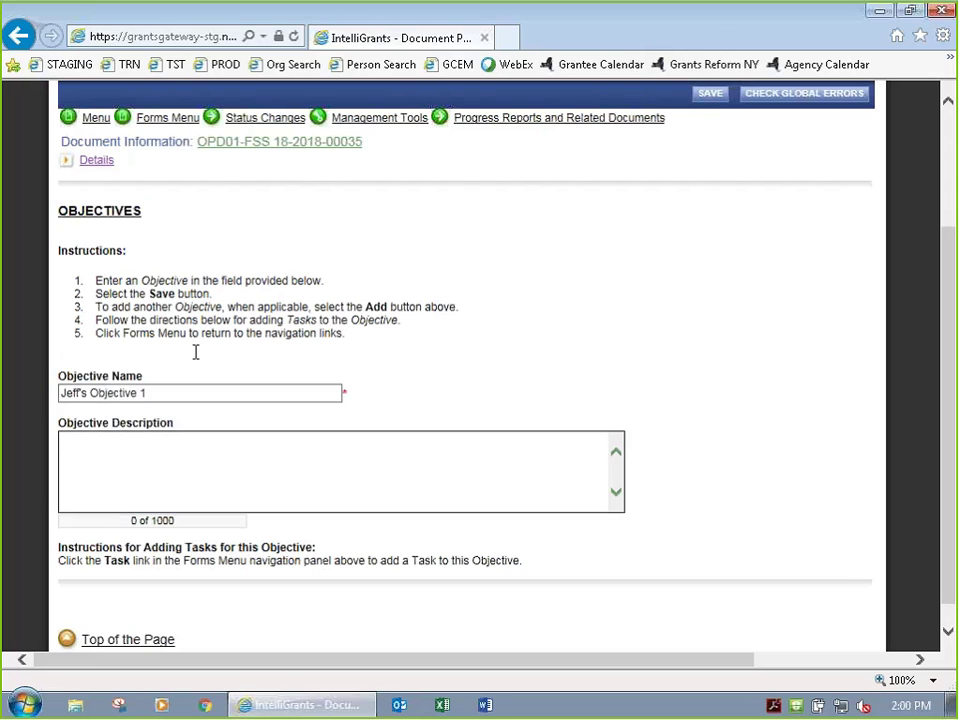
left_click(133, 122)
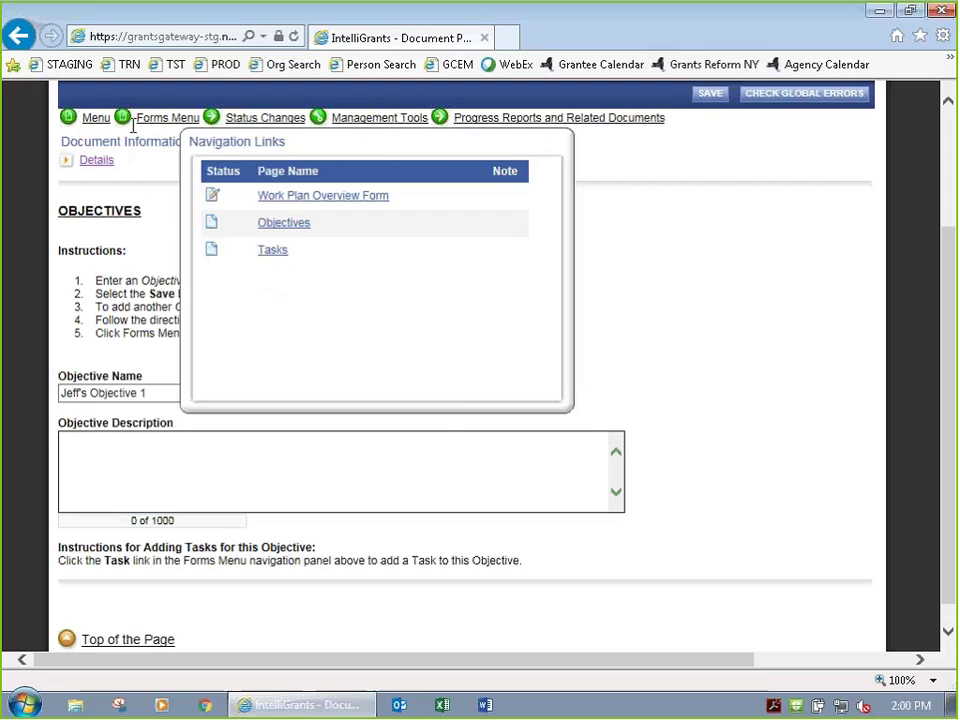
left_click(86, 90)
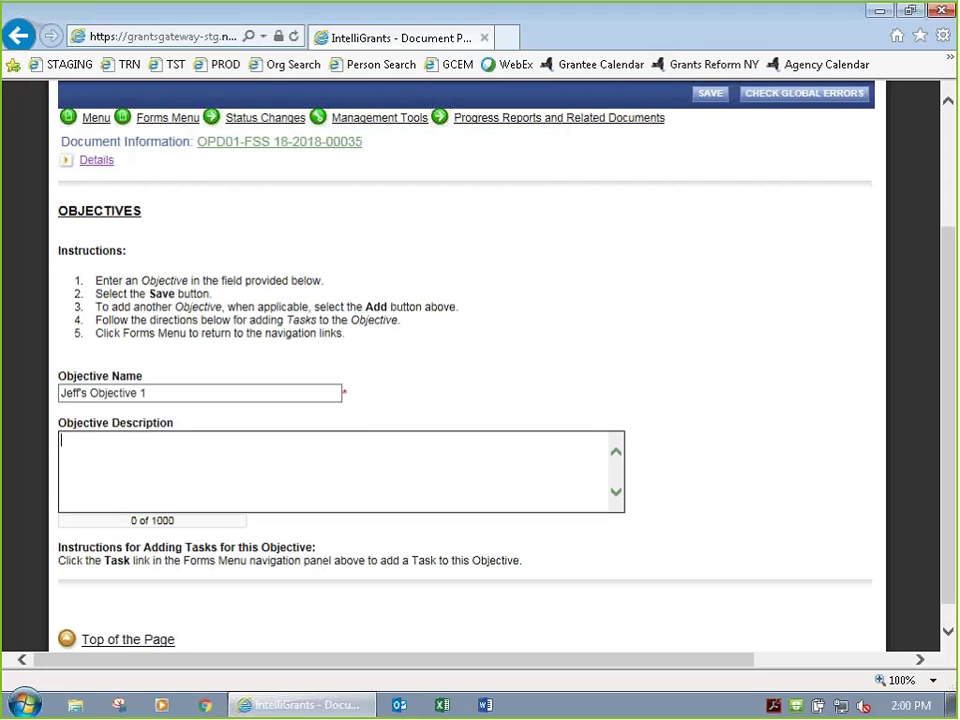
type("Here is the de")
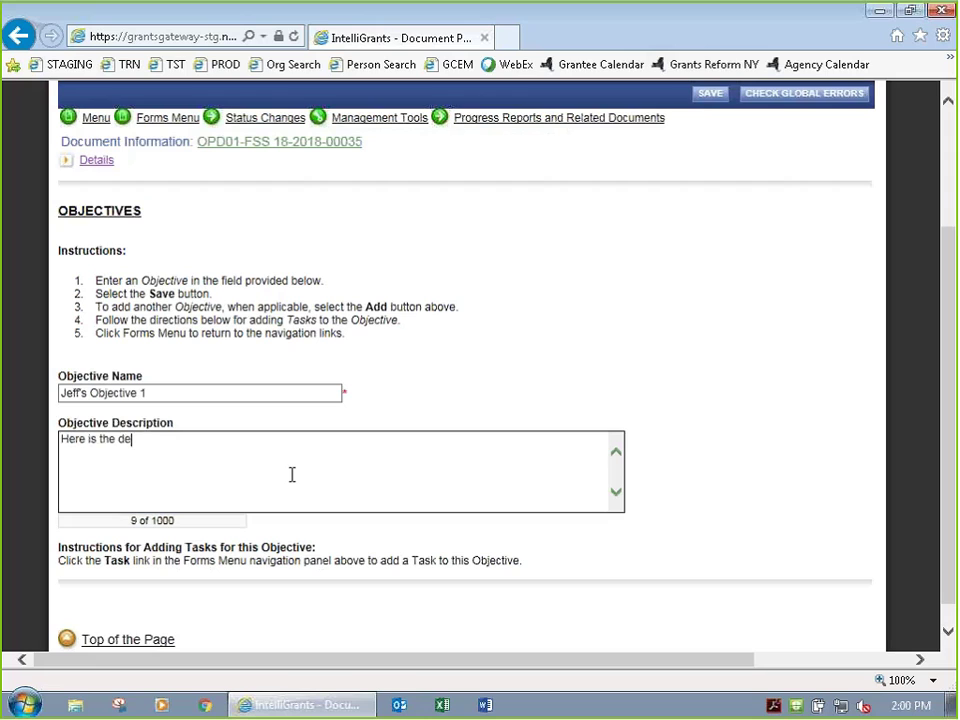
type("scription.")
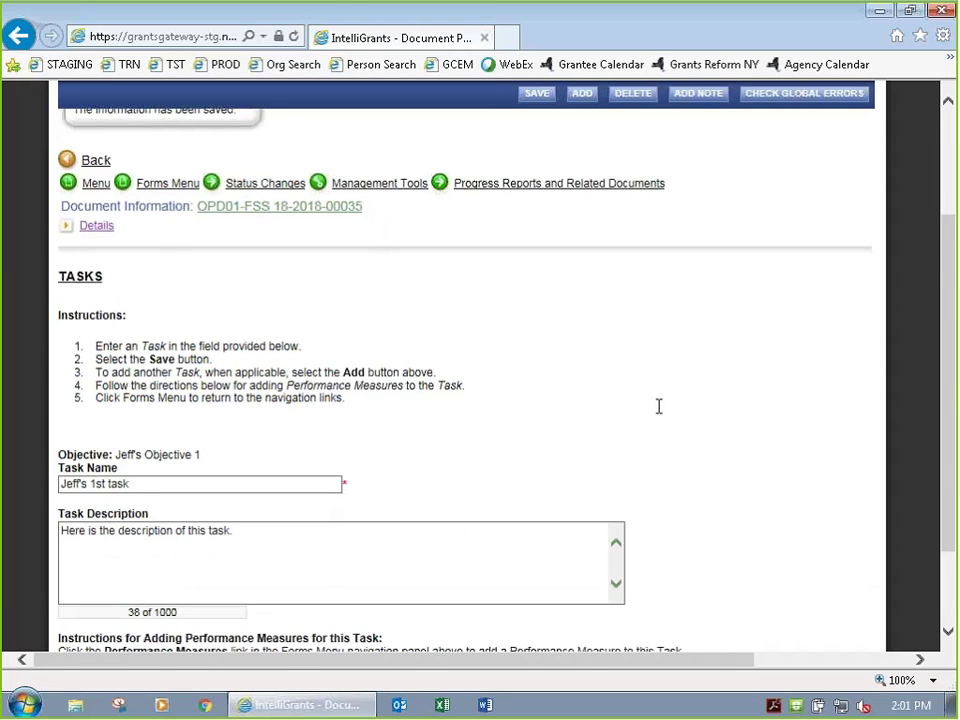
Open the Performance Measure form for the saved task.
mouse_move(165, 190)
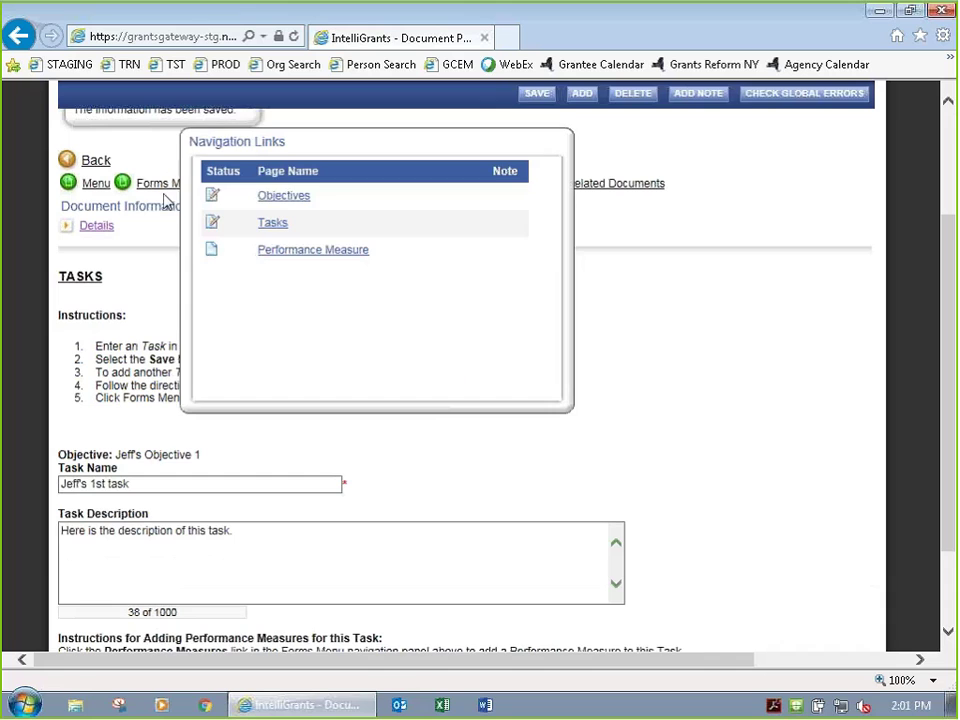
left_click(306, 258)
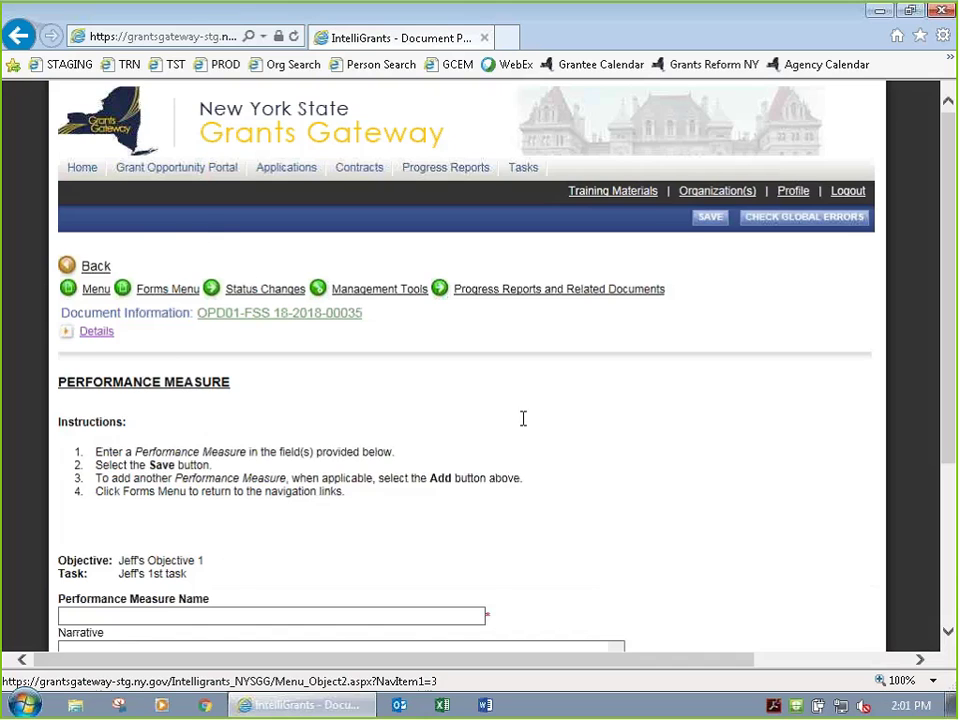
scroll(521, 418, "down", 3)
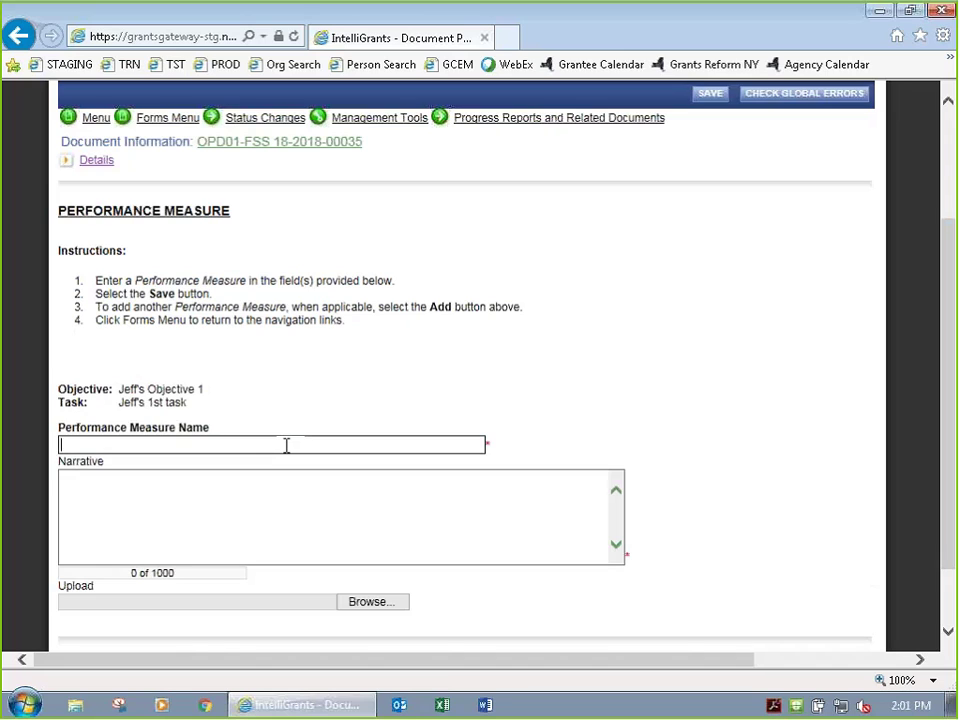
Name the performance measure, add the narrative 'Here are the details.', and save it.
type("Jeff's")
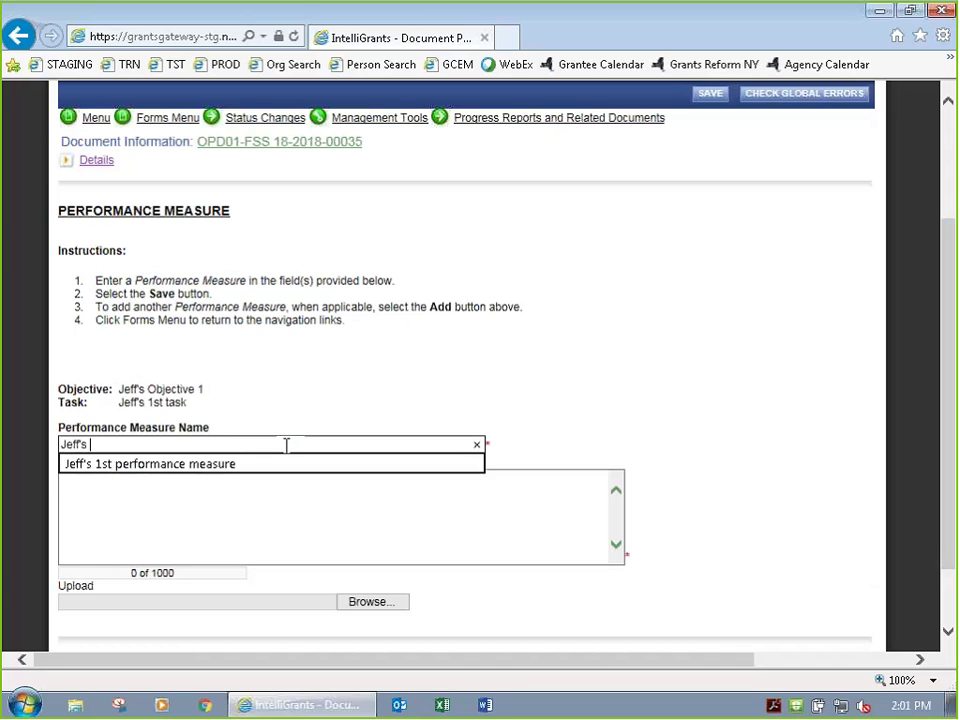
key("Down")
key("Return")
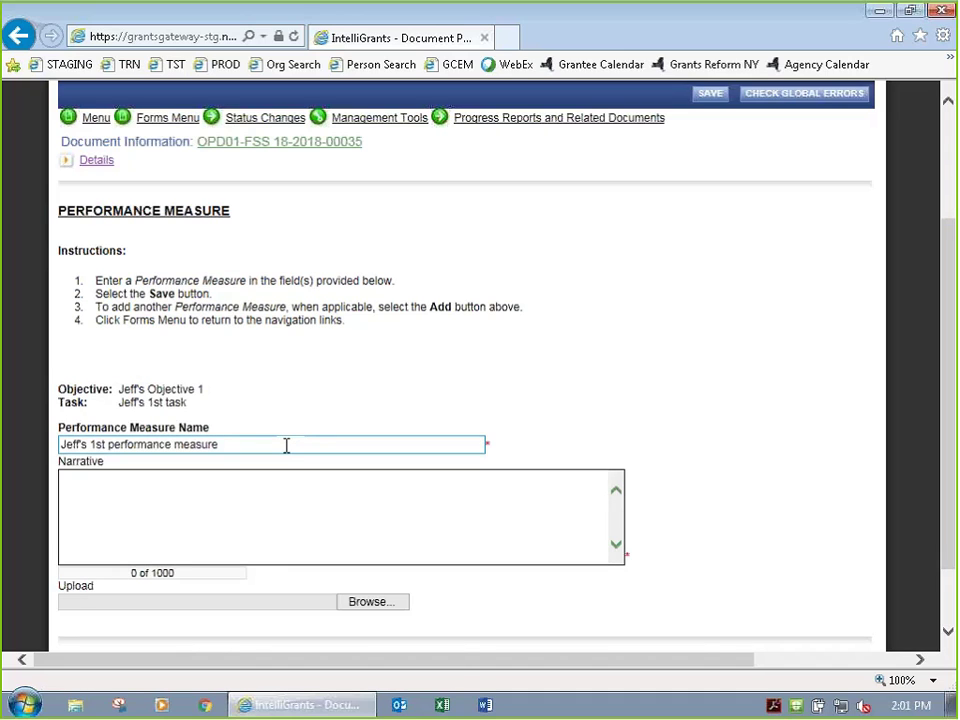
left_click(483, 525)
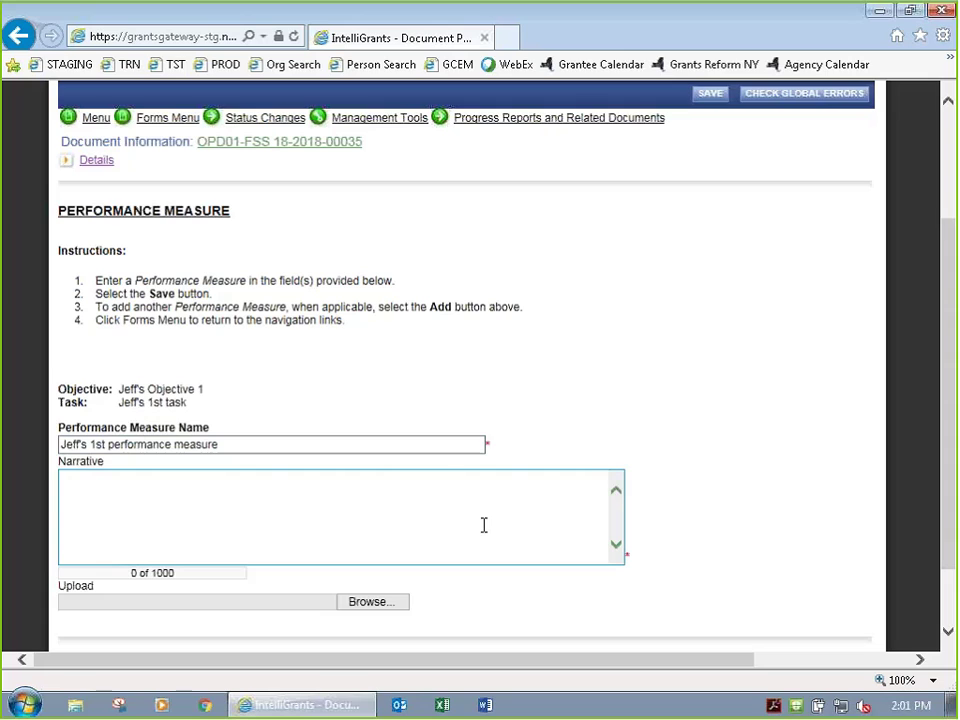
type("Here are th")
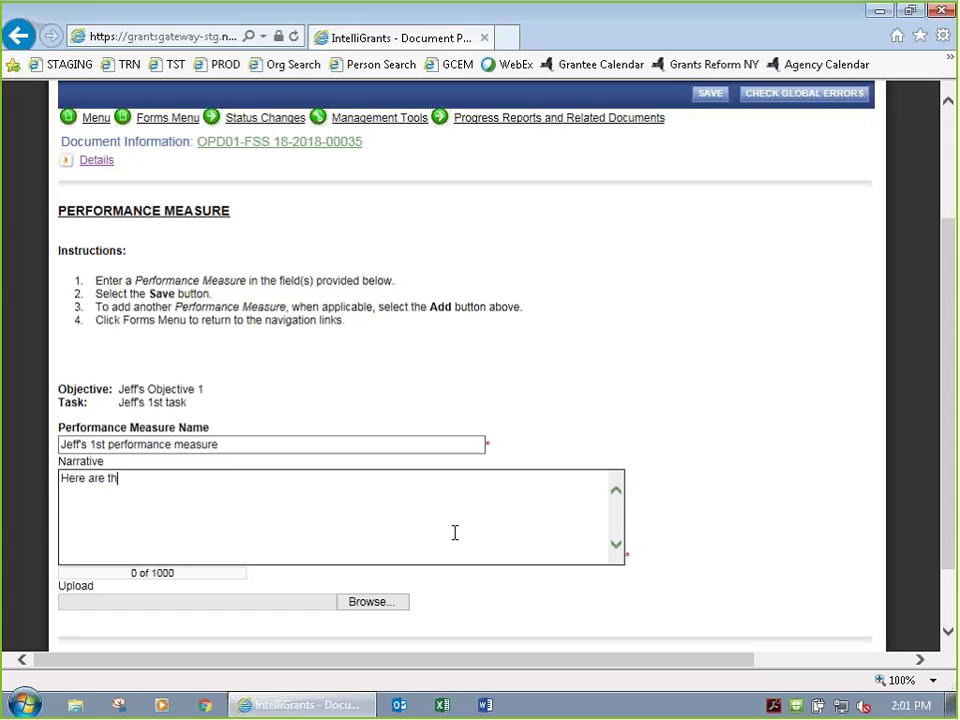
type("e details.")
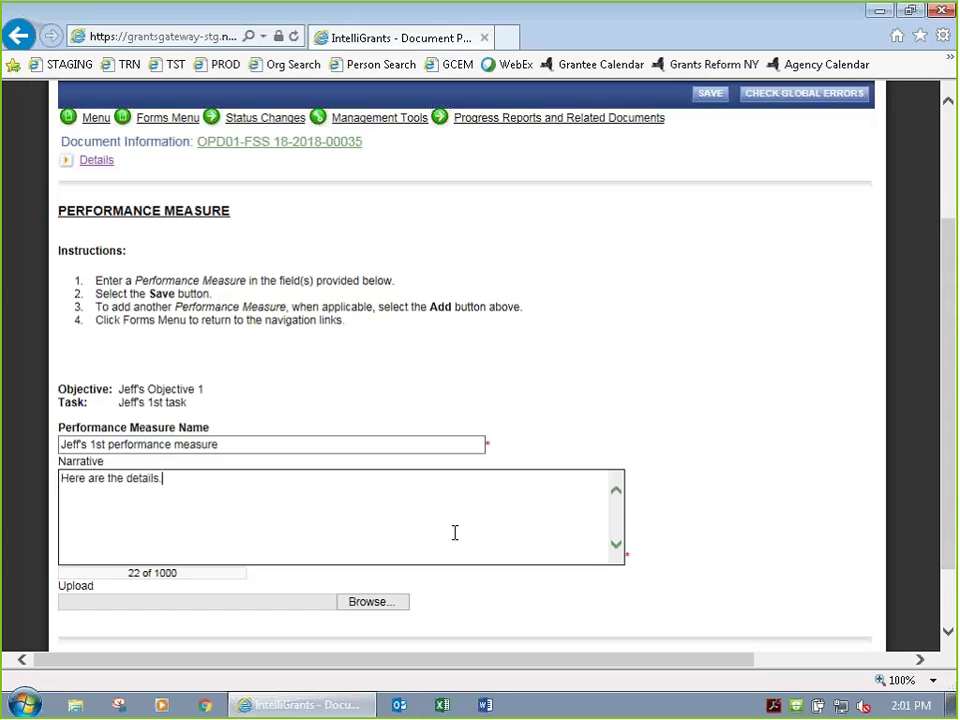
scroll(400, 520, "down", 2)
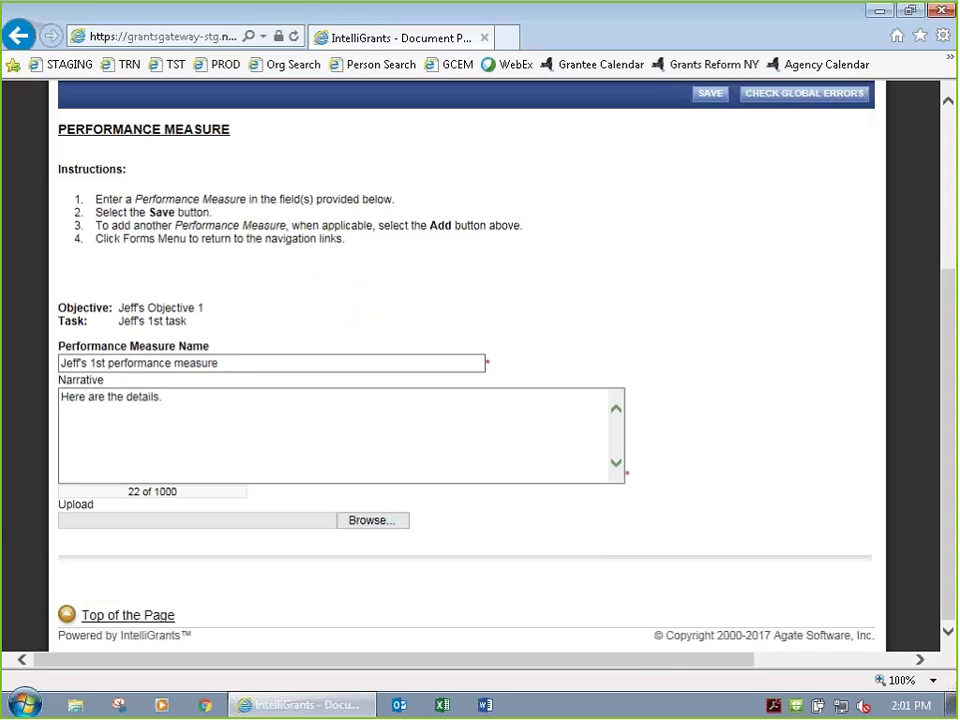
left_click(713, 95)
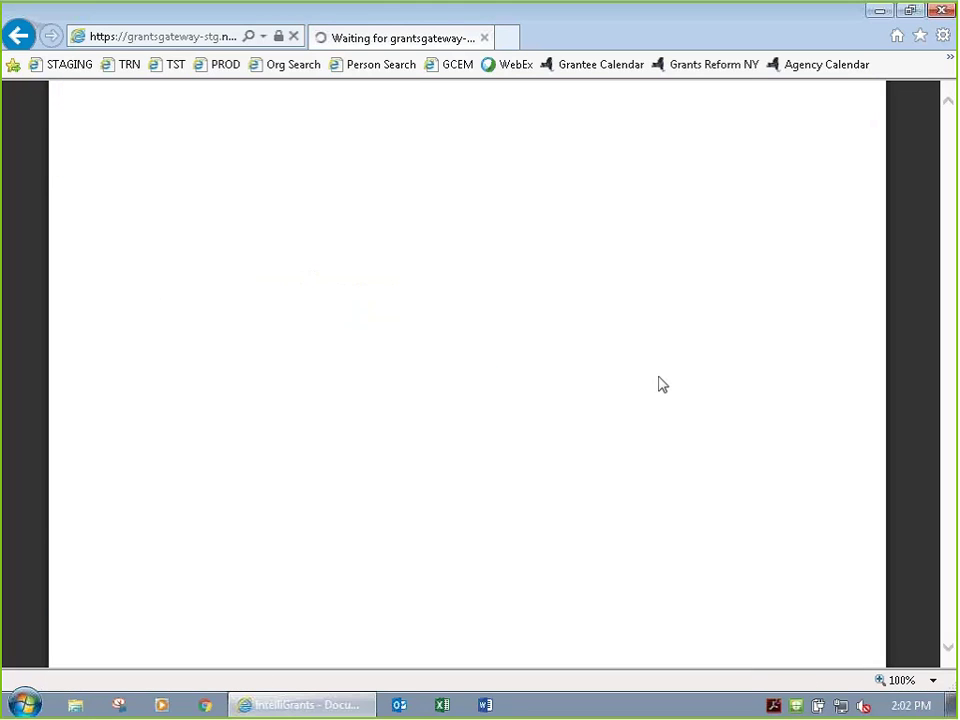
Select and then deselect the saved performance measure name text.
scroll(302, 452, "down", 4)
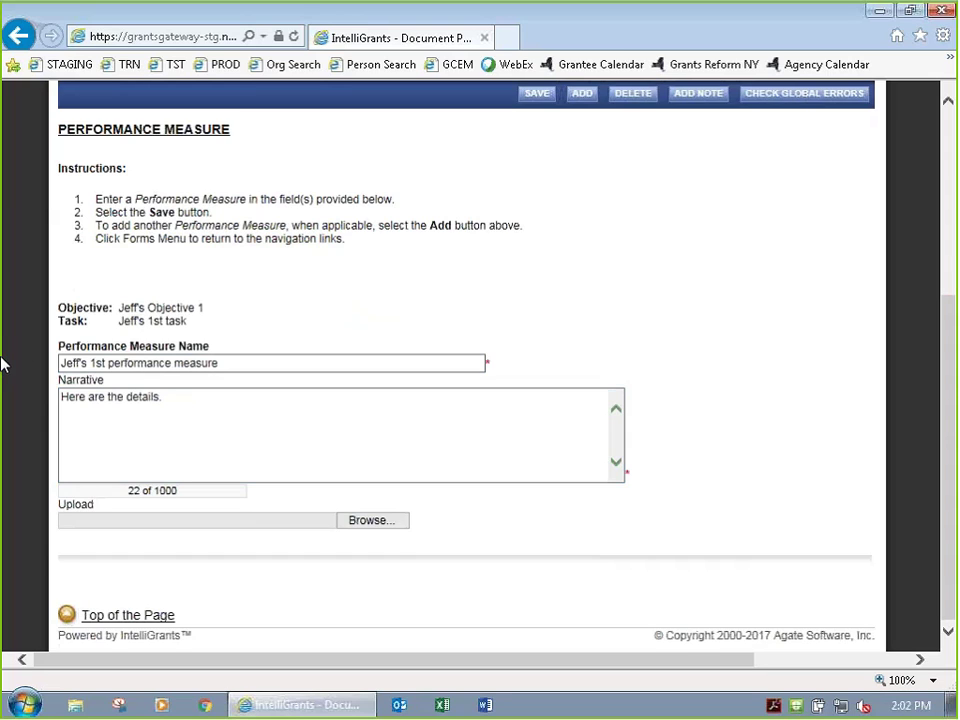
left_click(222, 363)
left_click_drag(222, 363, 58, 370)
left_click(563, 306)
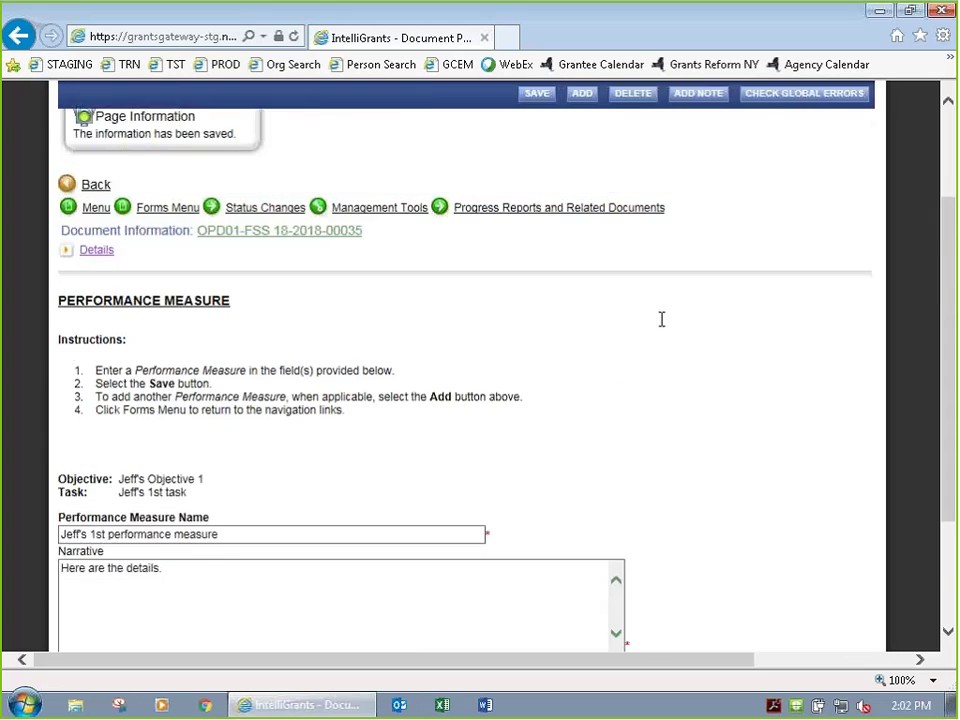
Return to the forms list, briefly view the Objectives form, then go back to the forms menu.
left_click(150, 215)
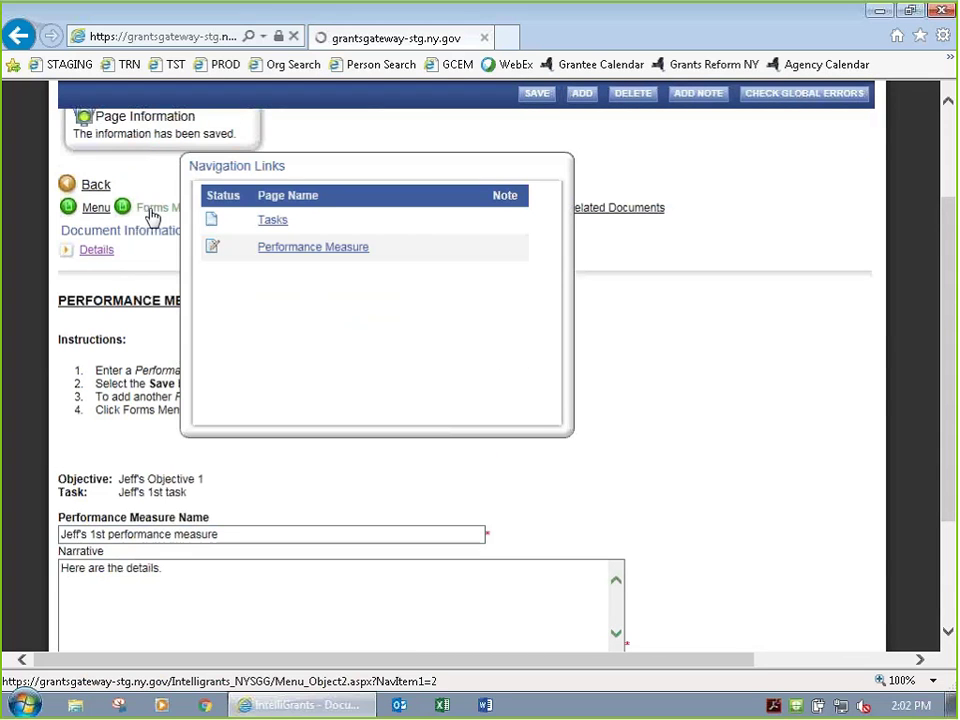
scroll(541, 476, "down", 5)
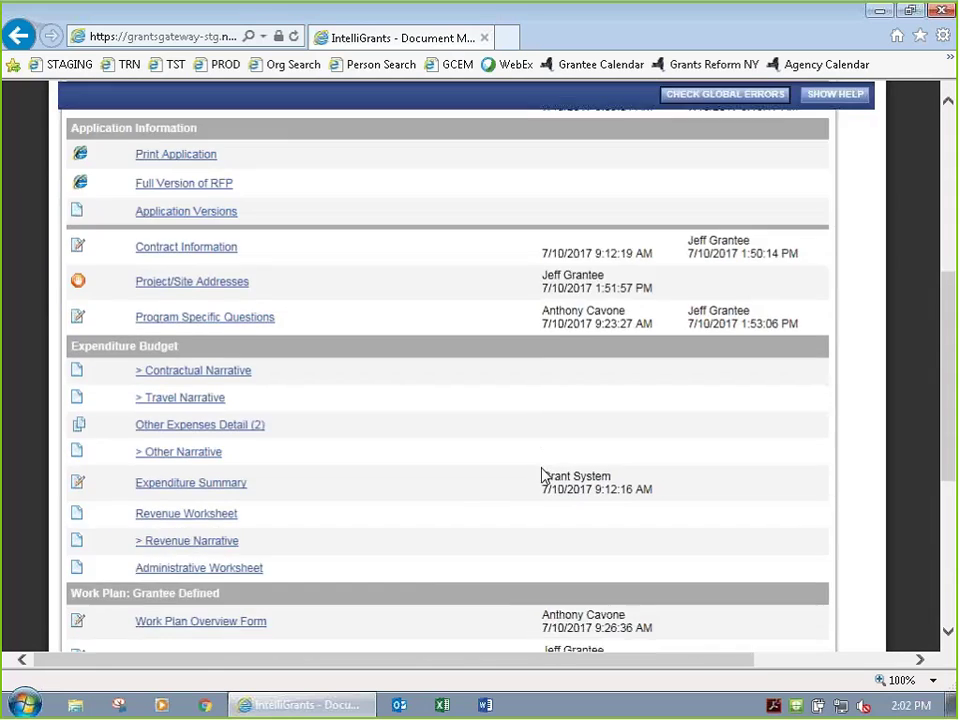
scroll(444, 456, "down", 2)
scroll(416, 493, "down", 3)
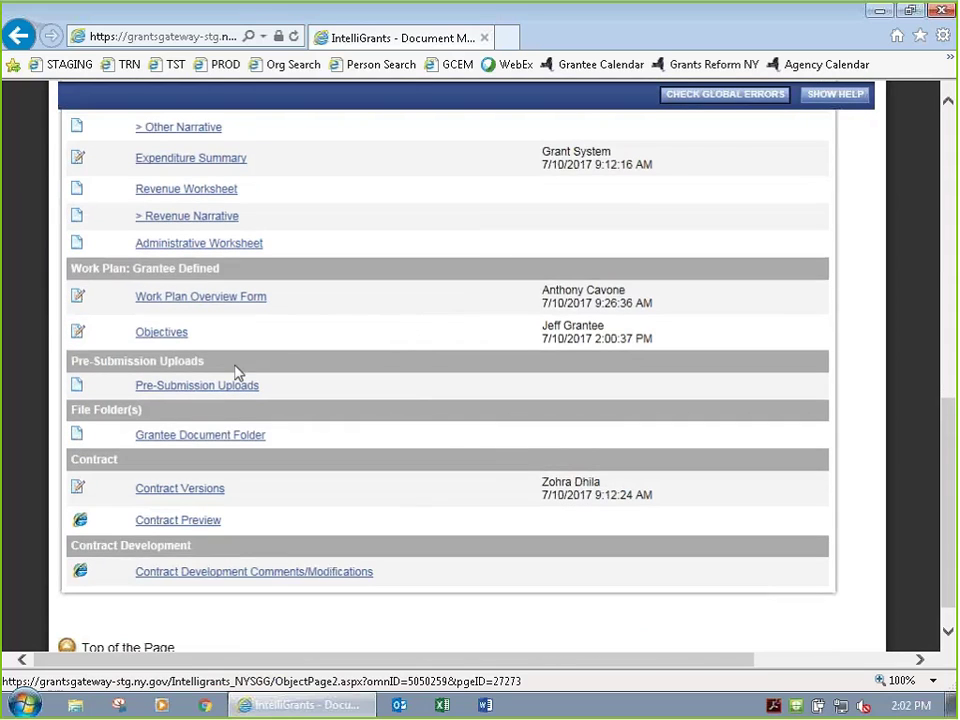
left_click(169, 338)
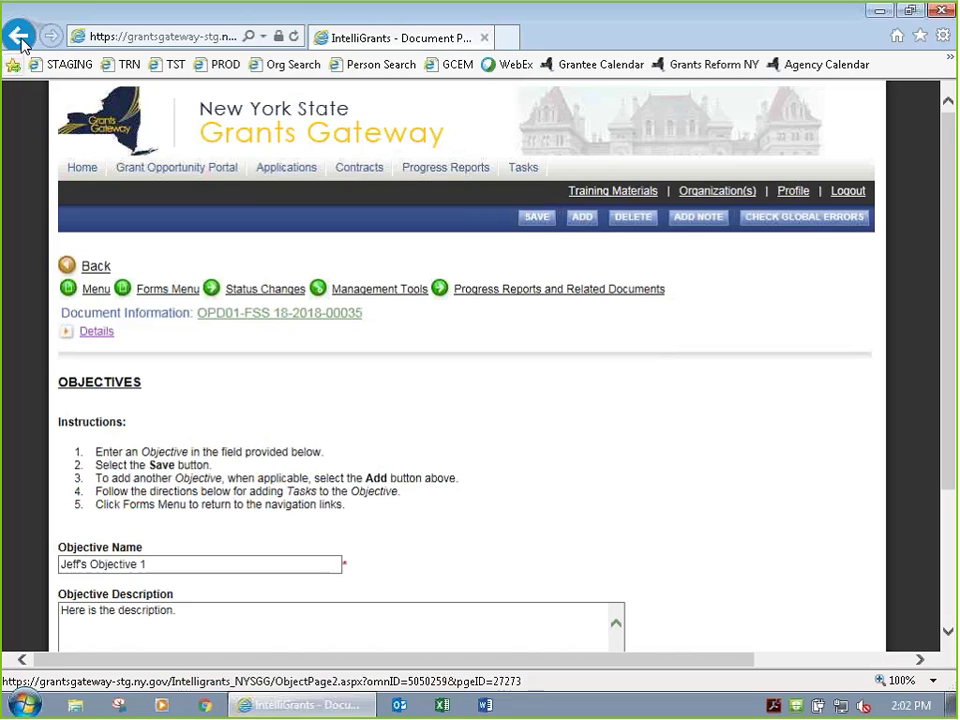
left_click(583, 219)
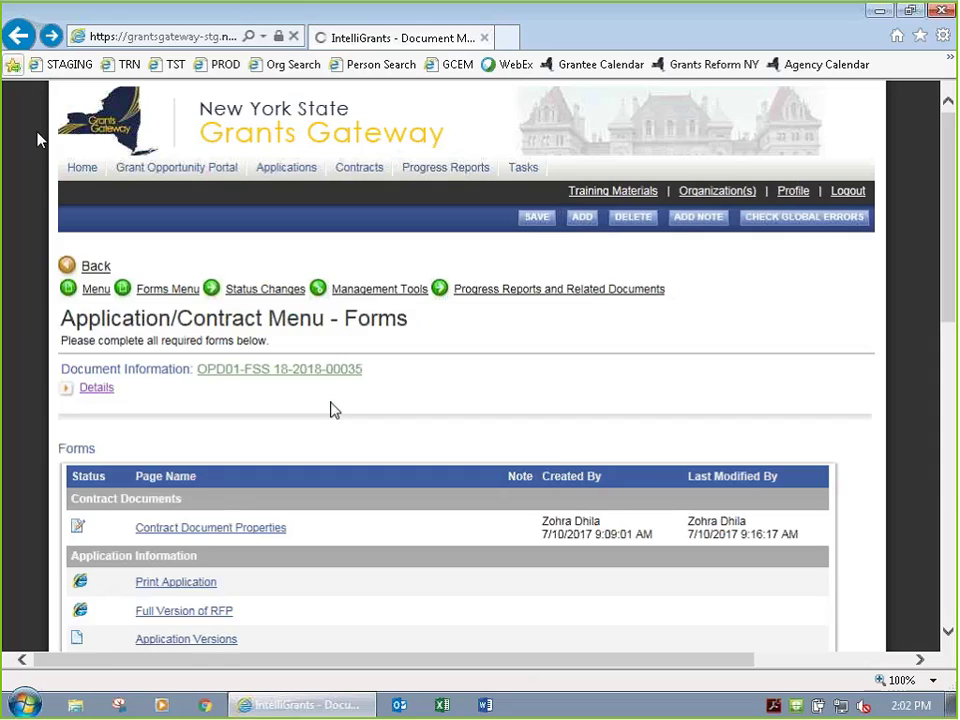
scroll(340, 400, "down", 15)
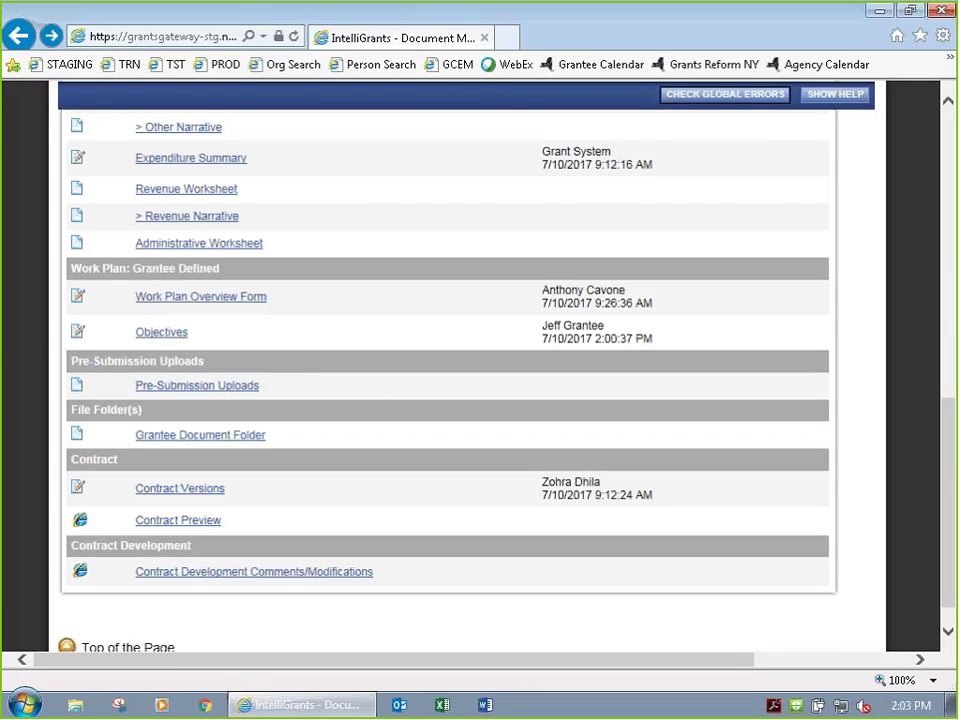
Open Pre-Submission Uploads and review its four required documents.
left_click(222, 389)
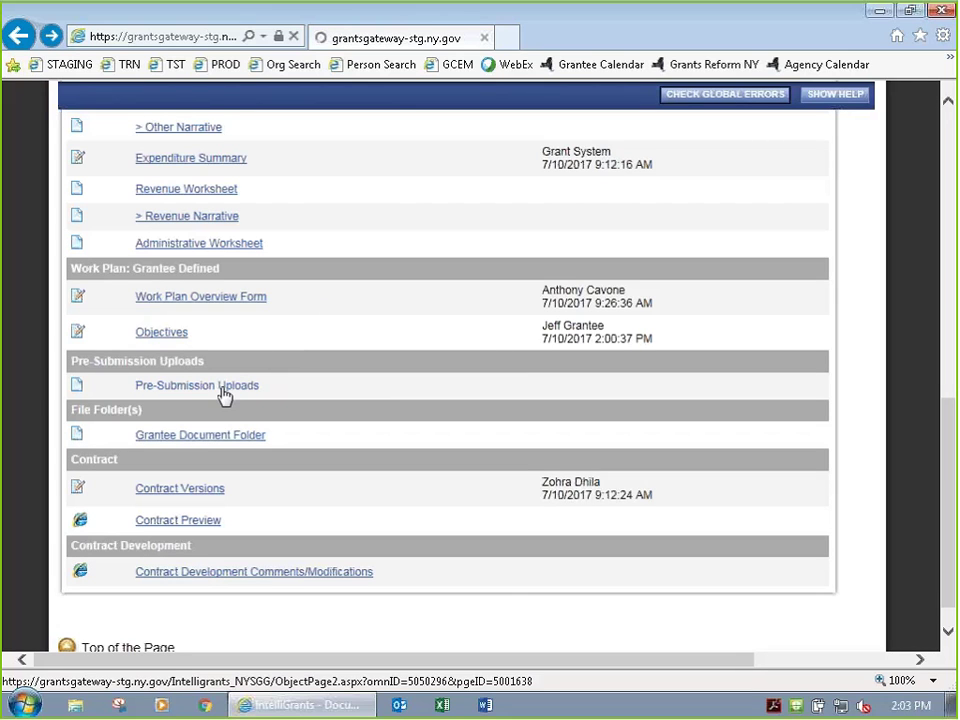
scroll(280, 400, "down", 5)
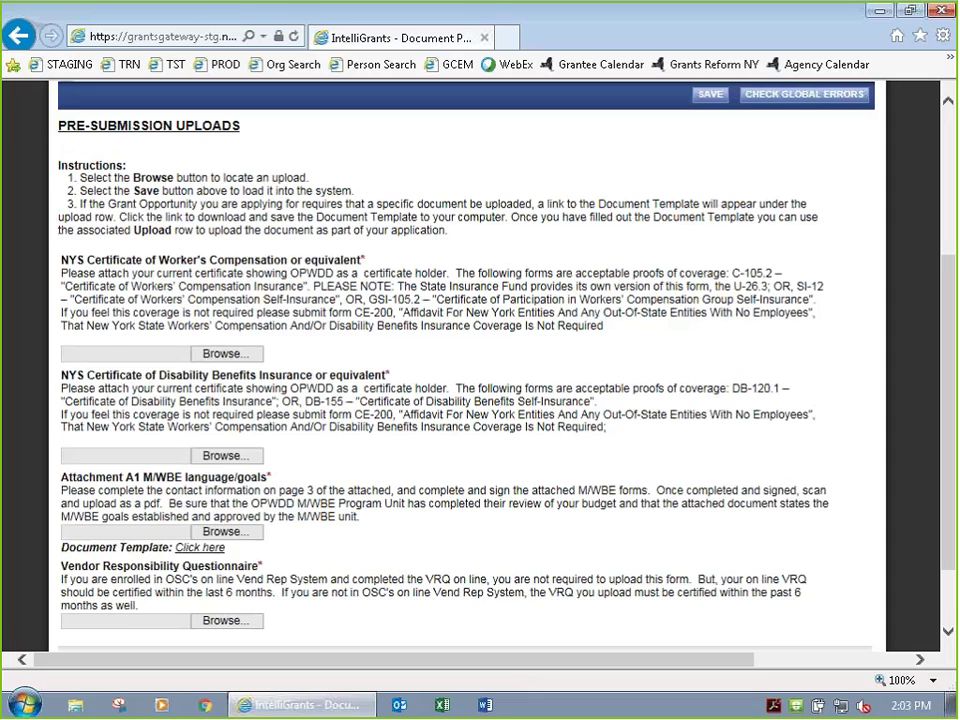
scroll(180, 453, "down", 1)
scroll(176, 452, "down", 1)
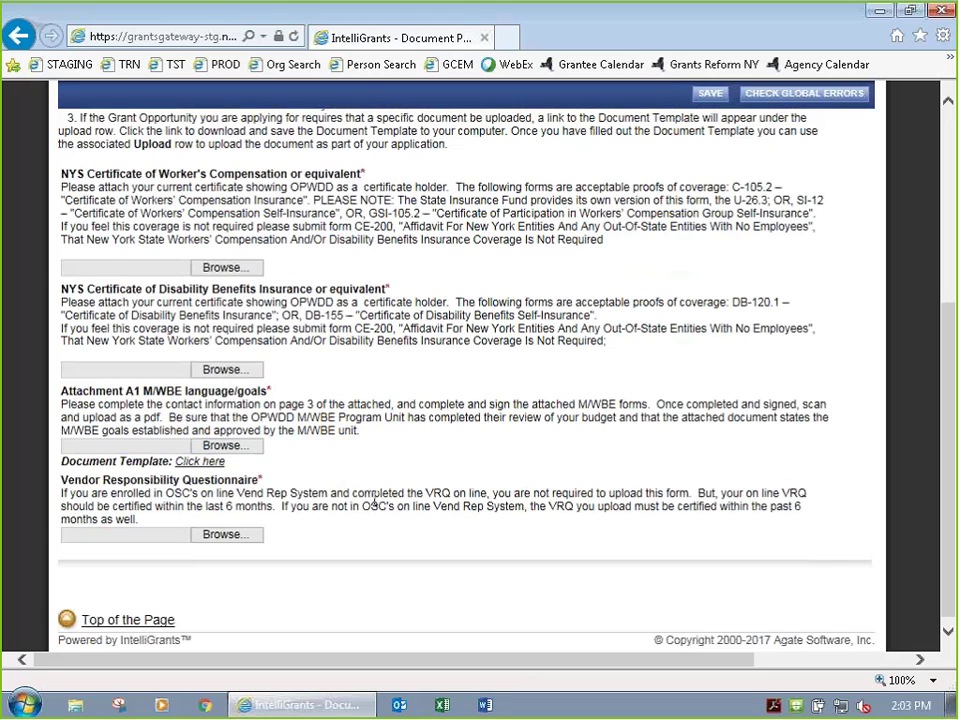
scroll(373, 503, "up", 2)
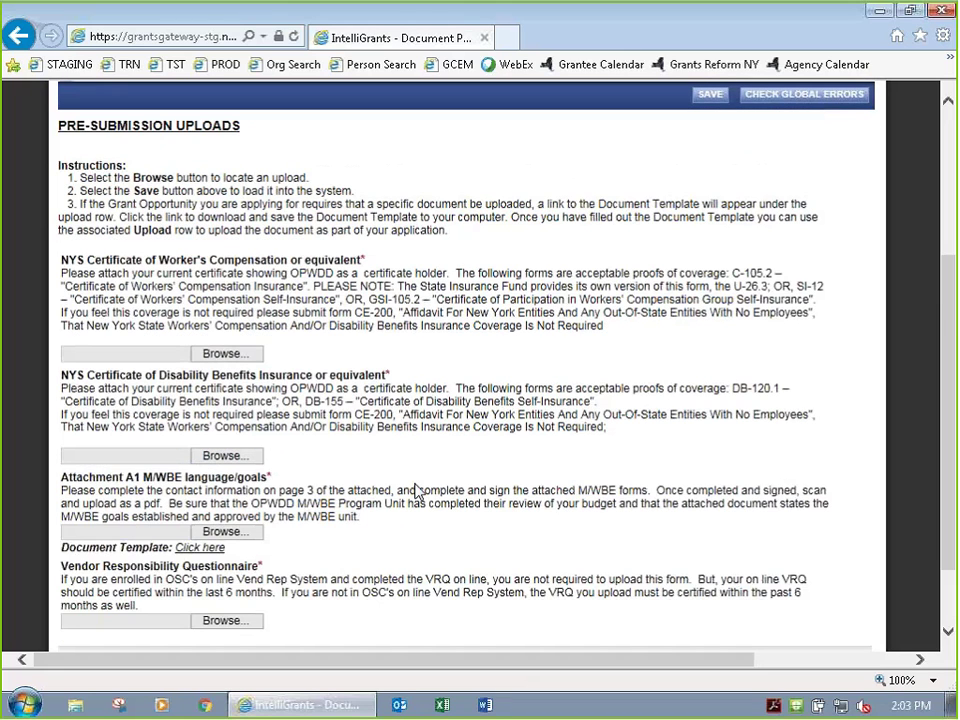
scroll(418, 490, "down", 2)
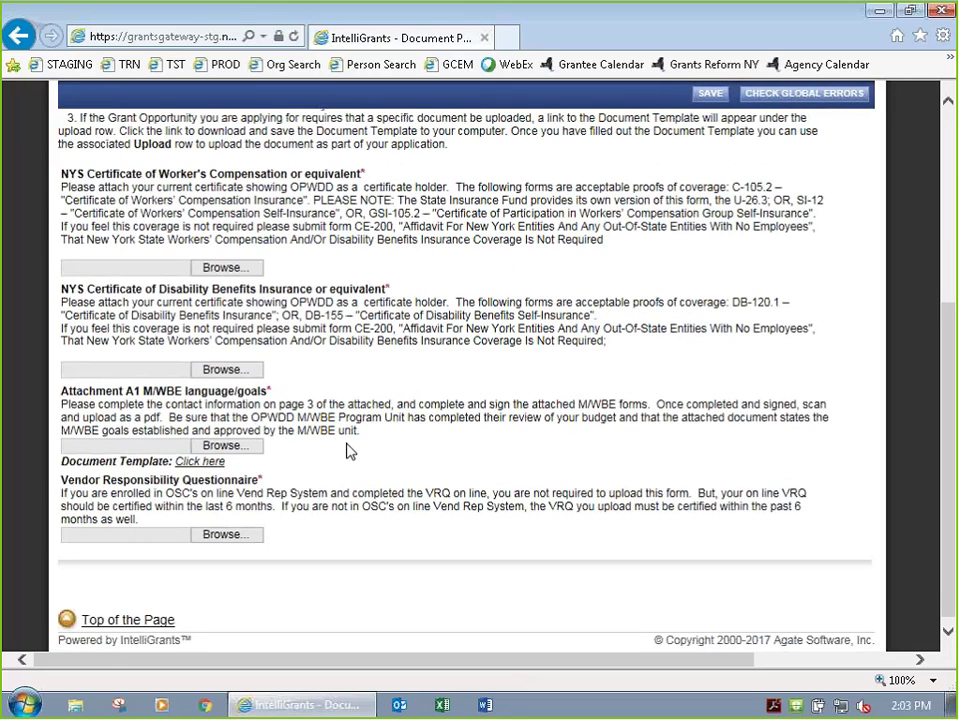
Try the Attachment A1 template link, then start the Worker's Compensation certificate upload.
left_click(193, 466)
scroll(377, 470, "up", 1)
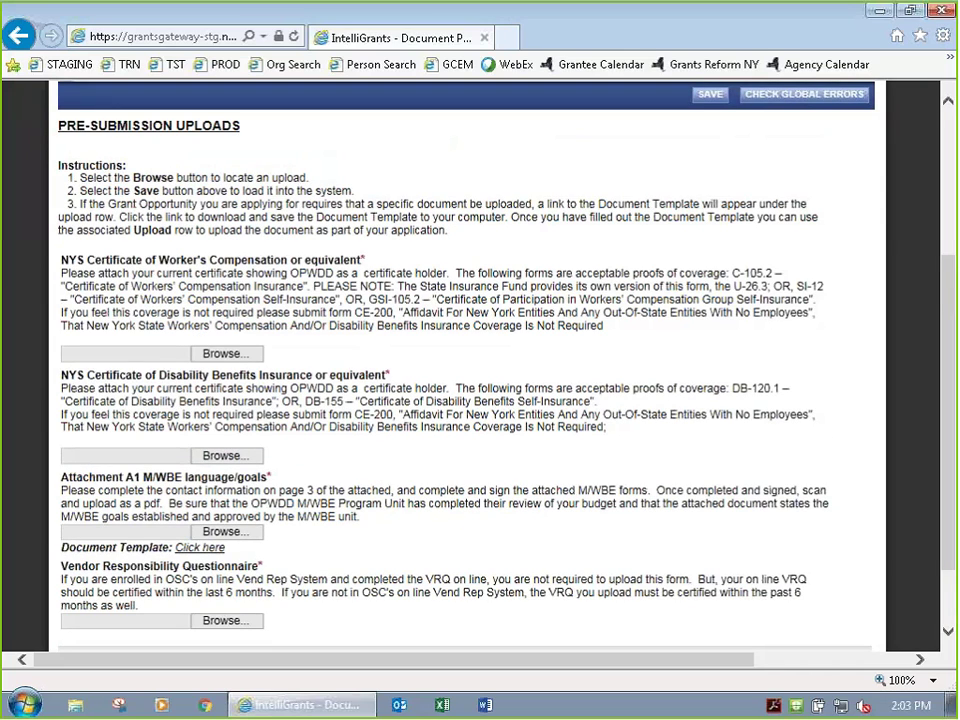
left_click(226, 355)
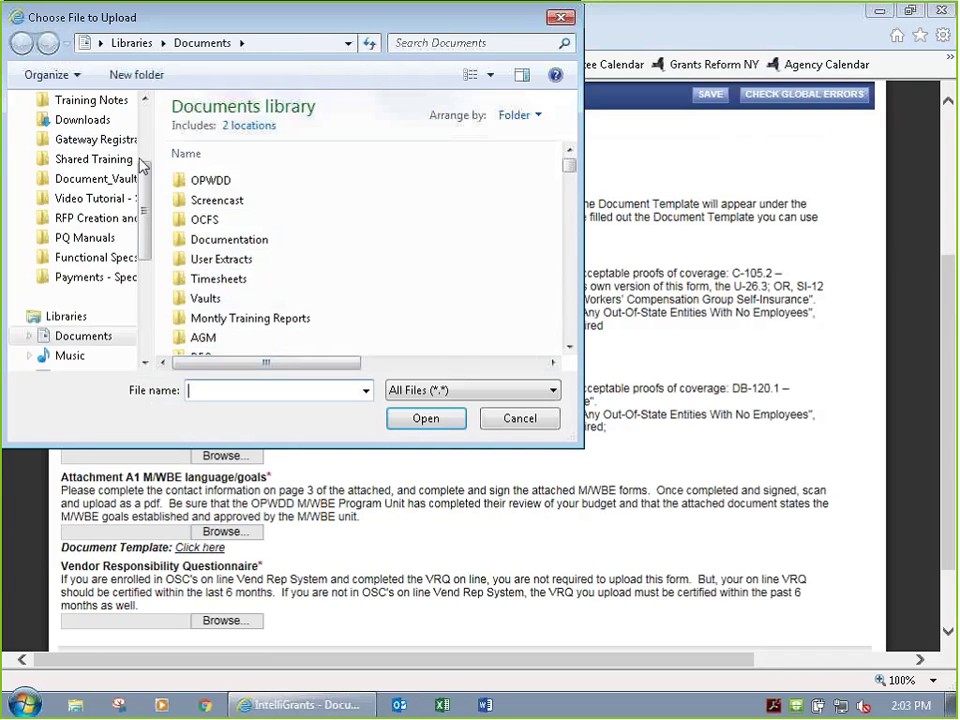
Attach Sample_attachment.pdf from the Desktop to the Worker's Compensation field.
scroll(143, 170, "up", 3)
left_click(70, 133)
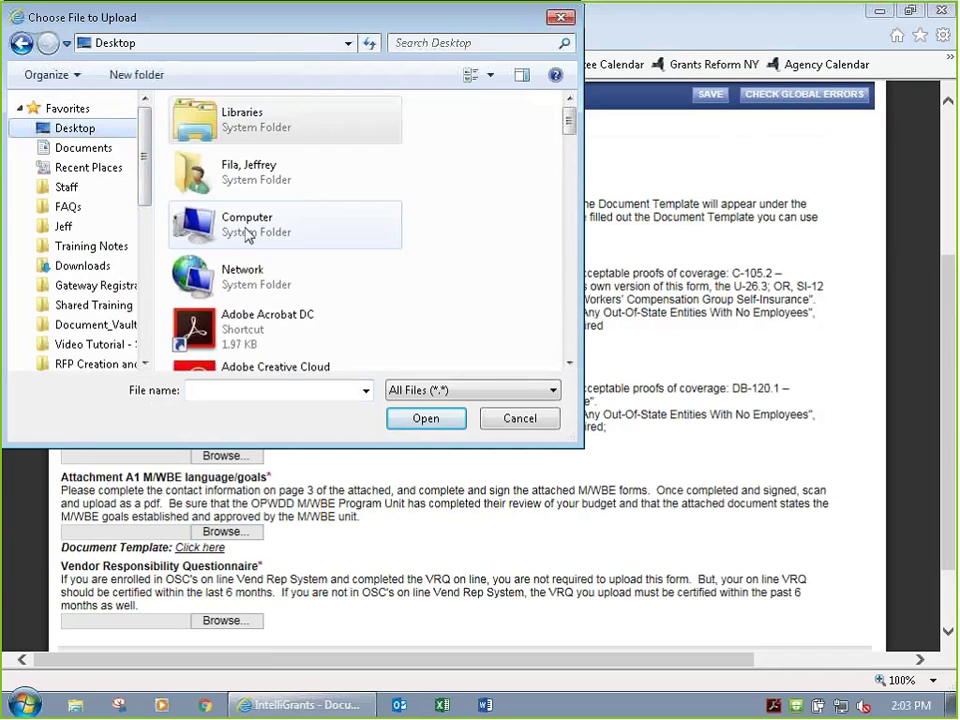
scroll(283, 195, "down", 10)
left_click(284, 198)
scroll(285, 202, "down", 1)
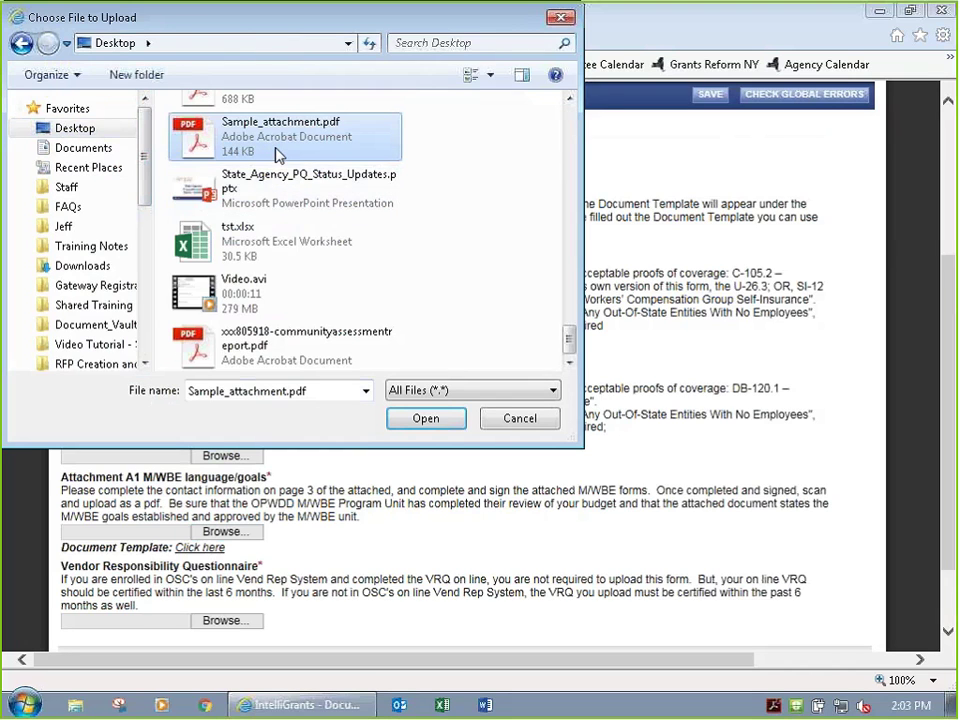
double_click(276, 150)
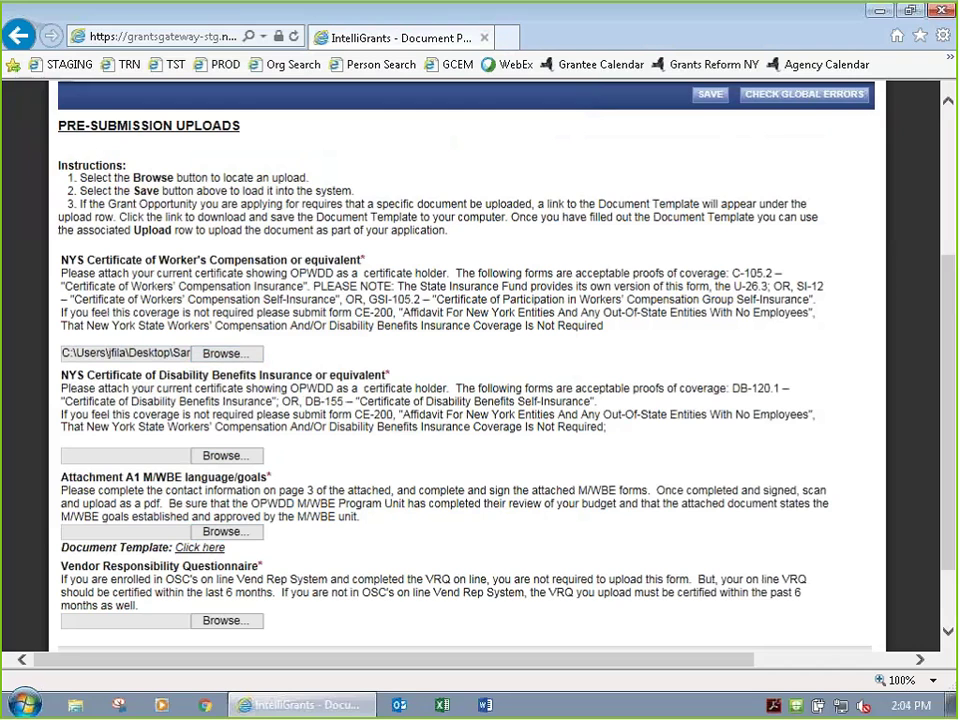
Attach Sample_attachment.pdf as the Disability Benefits certificate.
scroll(514, 313, "down", 2)
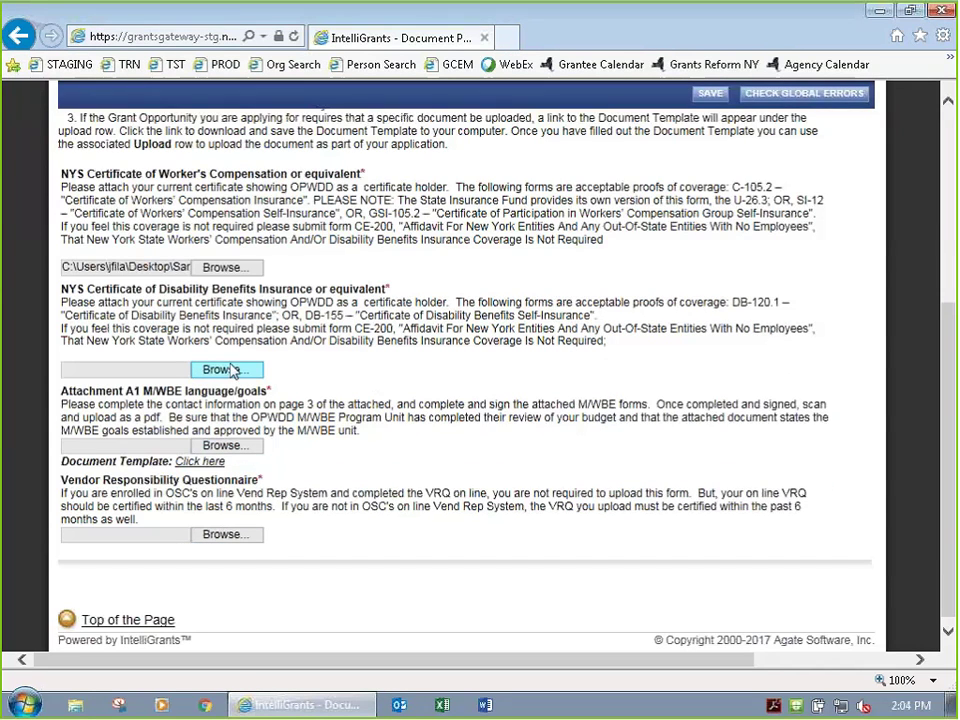
left_click(224, 370)
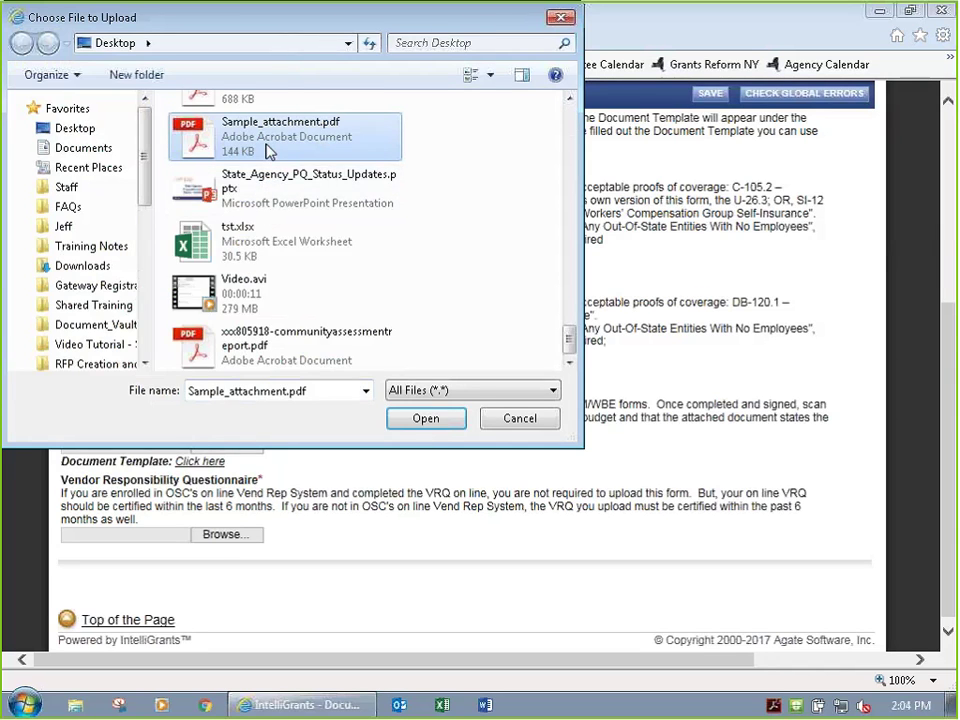
key("Return")
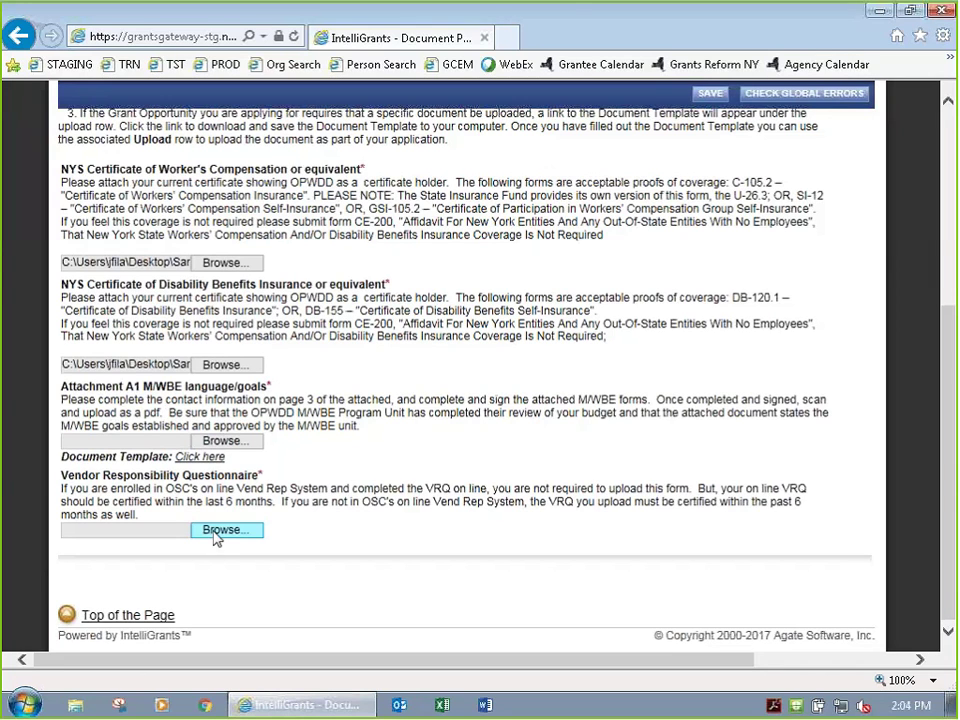
Attach Sample_attachment.pdf to the Vendor Responsibility Questionnaire field.
left_click(215, 538)
scroll(242, 204, "down", 5)
left_click(255, 124)
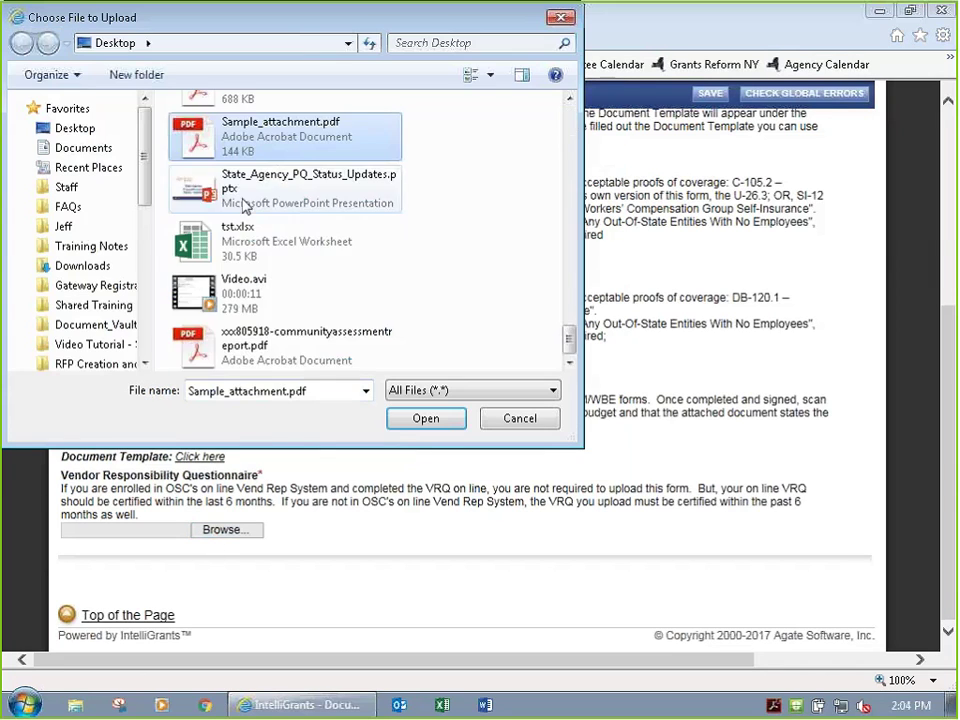
double_click(270, 130)
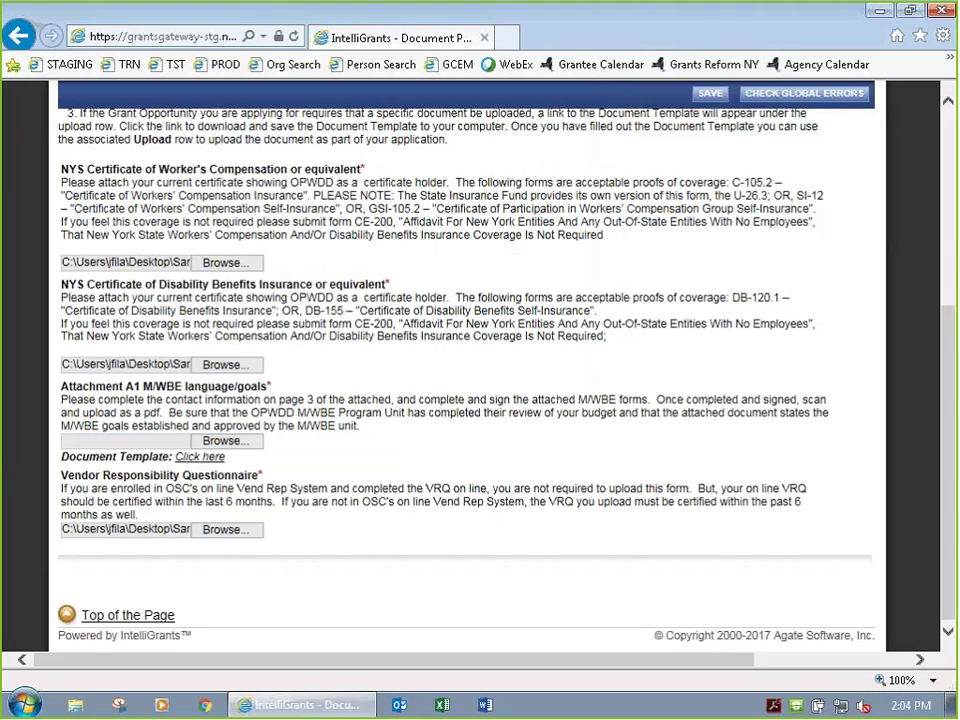
Download the Attachment A1 template from the address without '-stg' and open it in Word.
left_click(219, 459)
left_click(200, 457)
left_click(163, 34)
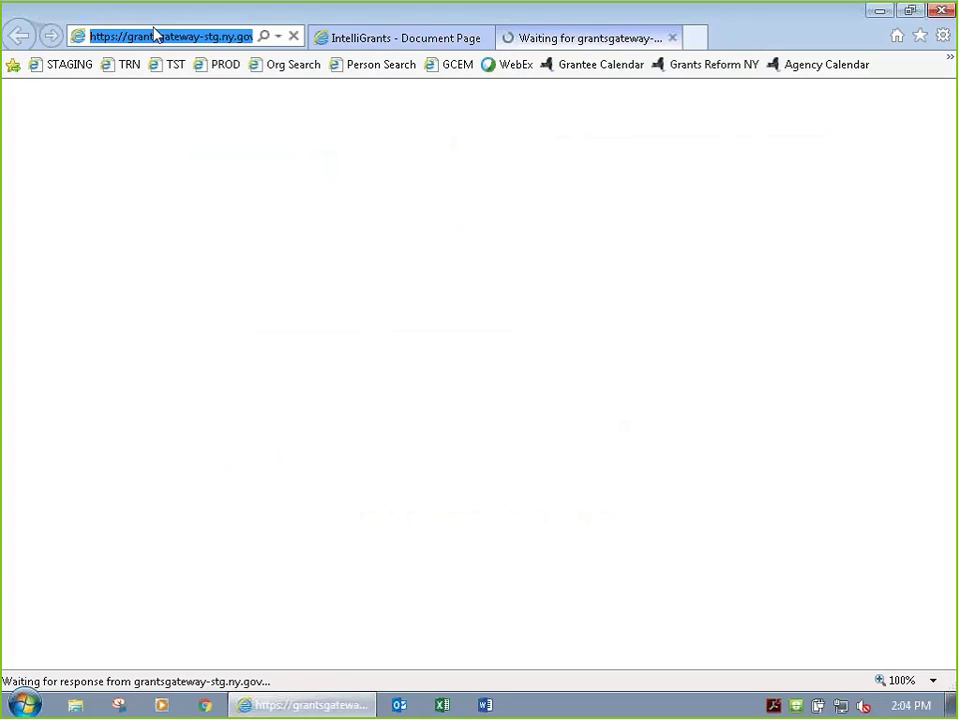
left_click(155, 35)
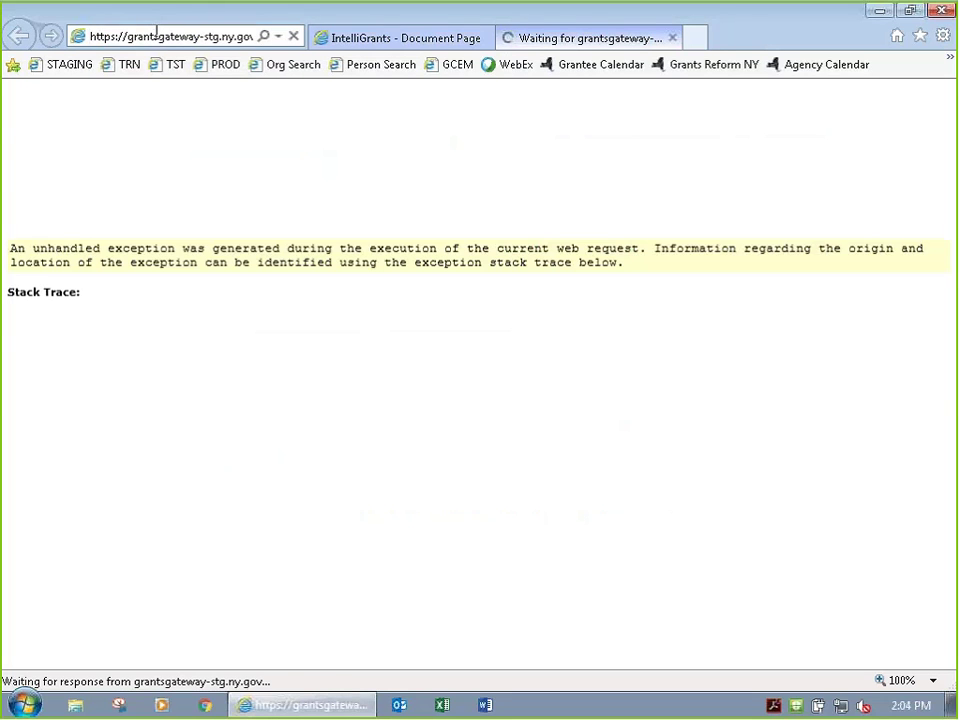
key("Delete")
key("Delete")
key("Delete")
key("Delete")
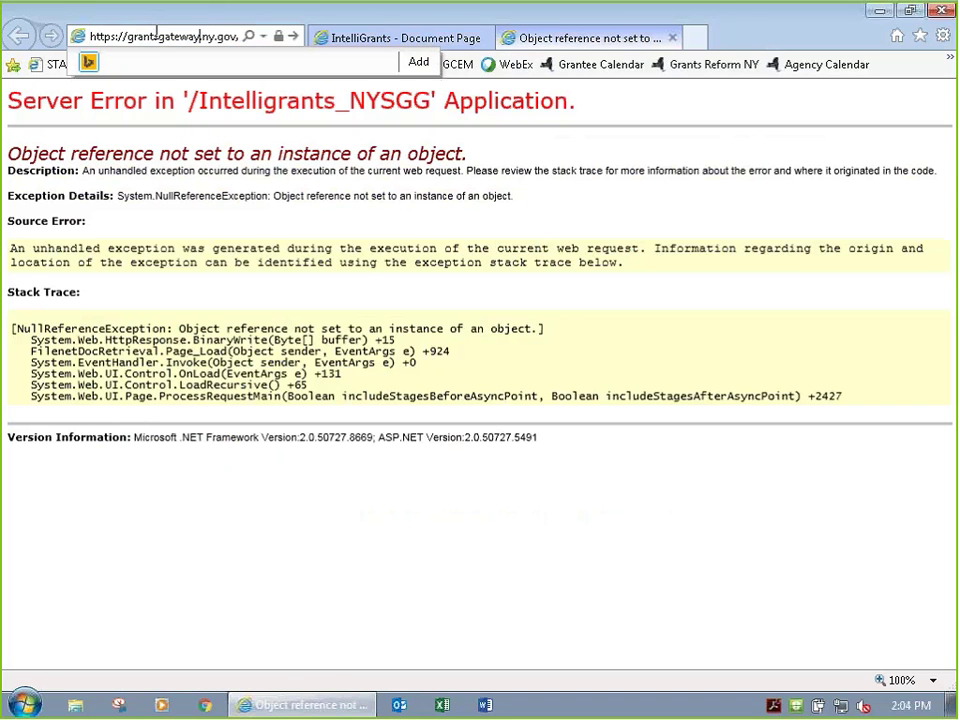
key("Return")
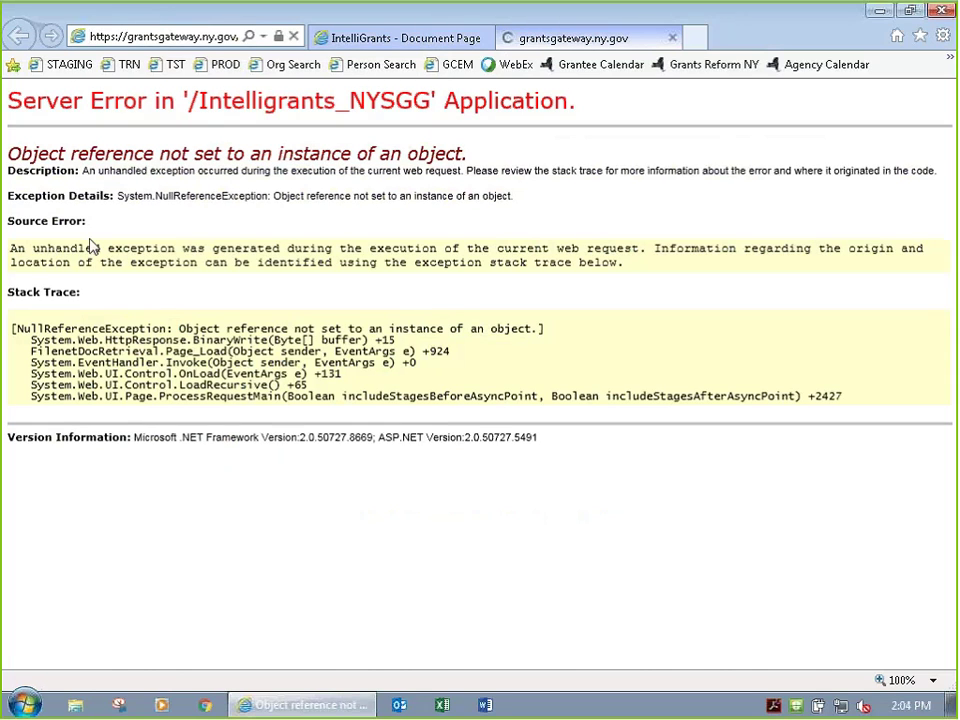
left_click(650, 670)
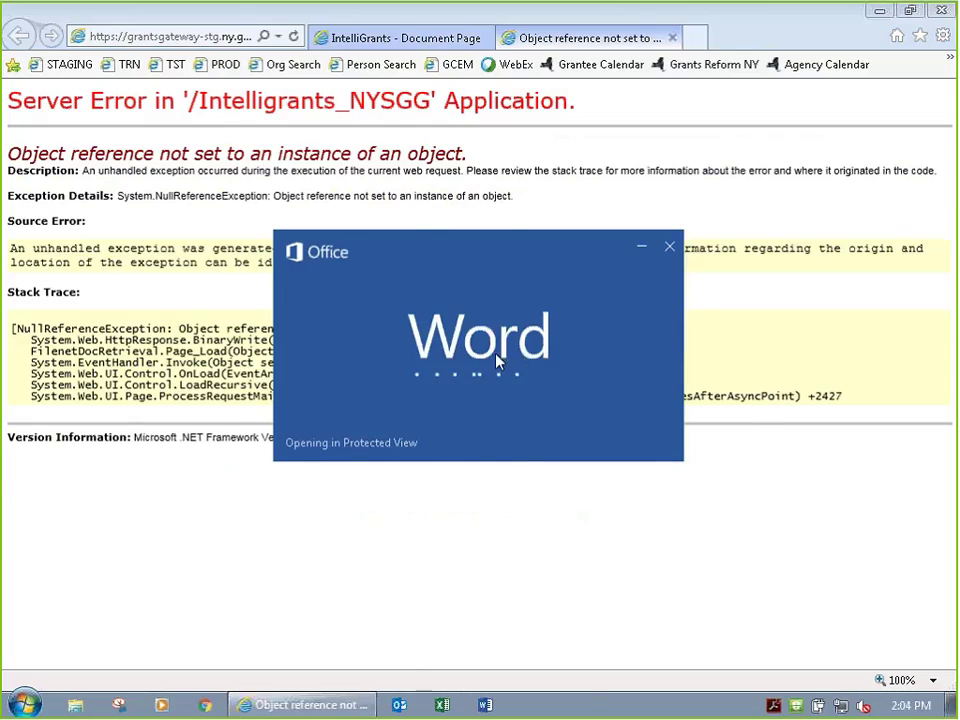
Scroll through the 13-page Appendix A: Supplement in Word, then minimize Word.
scroll(441, 375, "down", 3)
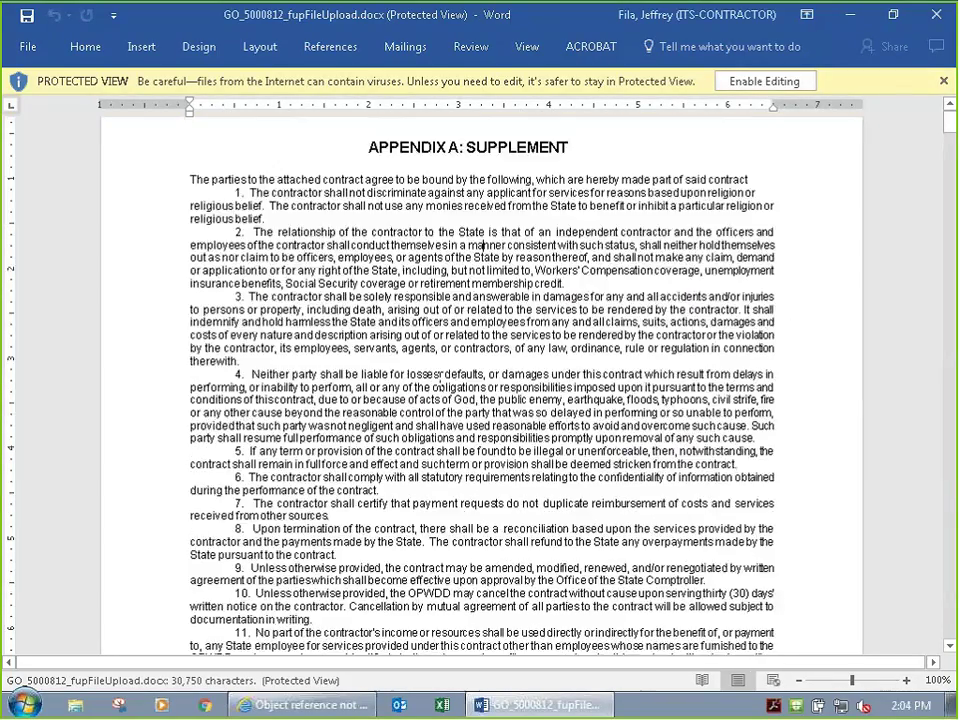
scroll(437, 376, "down", 20)
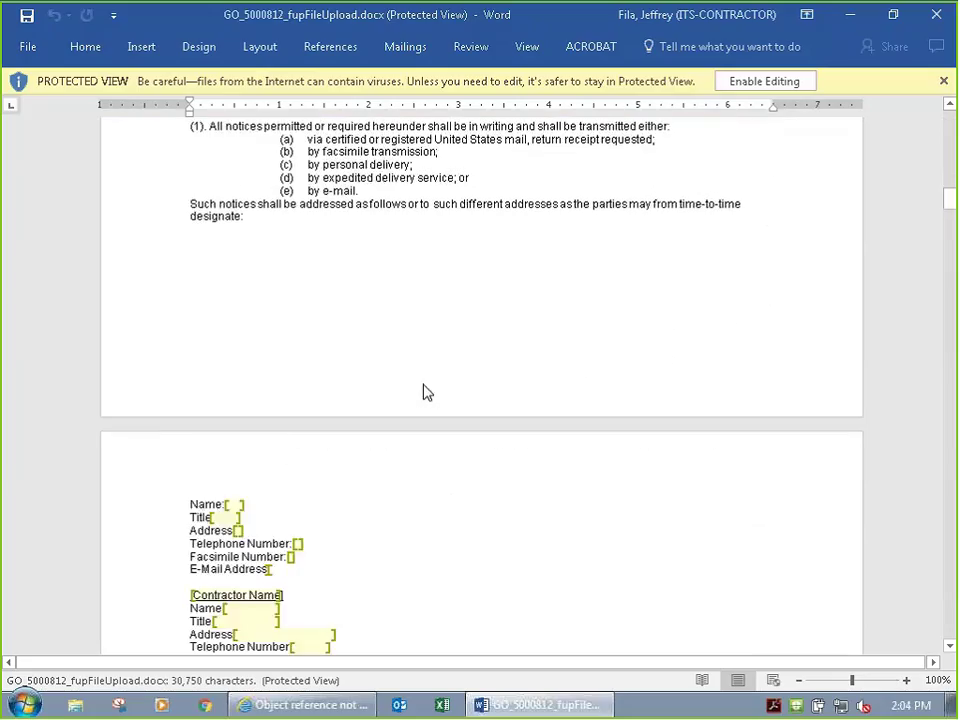
scroll(423, 392, "down", 12)
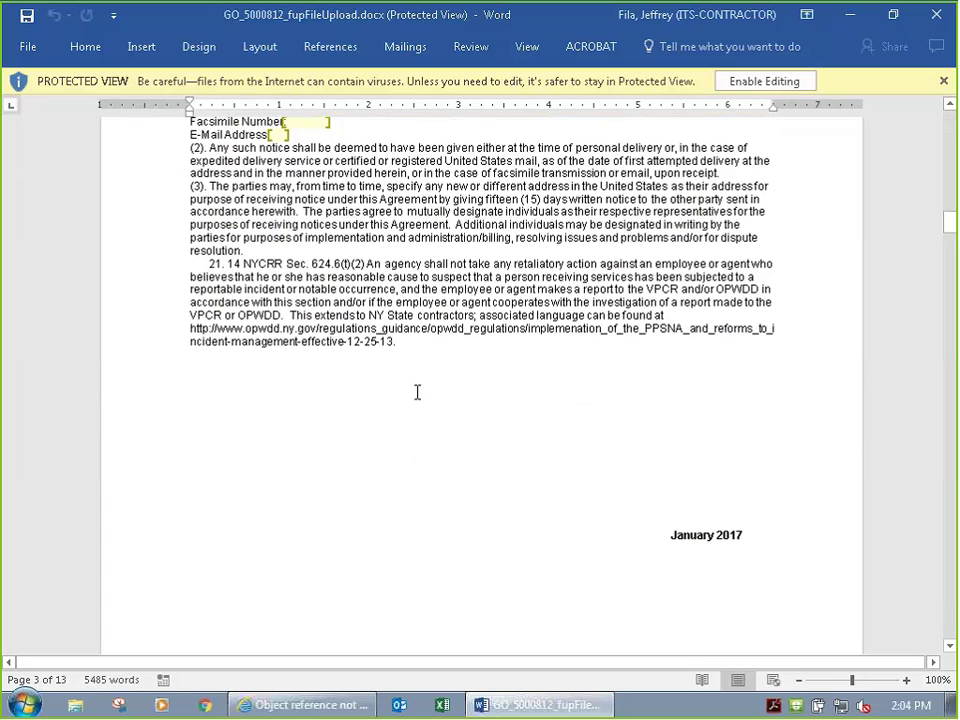
scroll(418, 392, "up", 15)
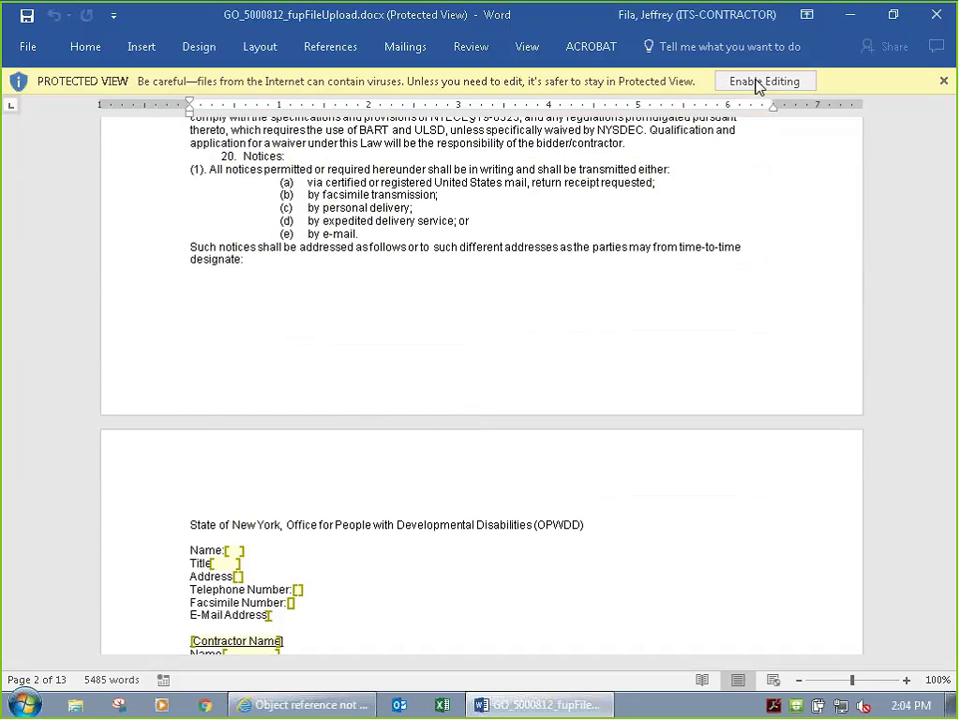
left_click(849, 15)
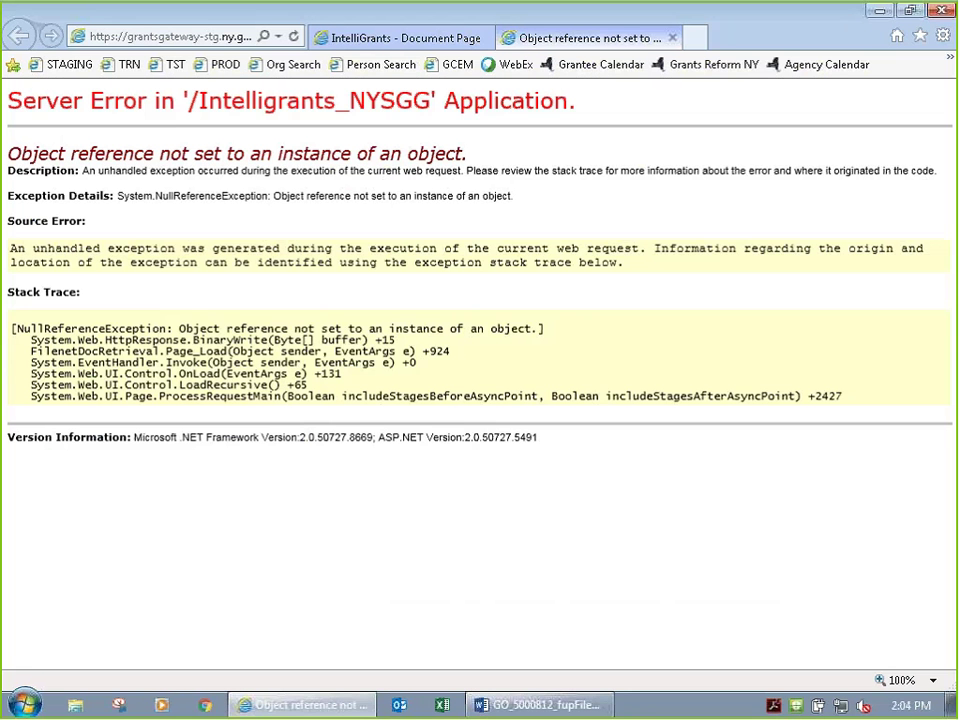
Close the error tab, attach Sample_attachment.pdf from the Desktop to Attachment A1 M/WBE, and save.
left_click(672, 38)
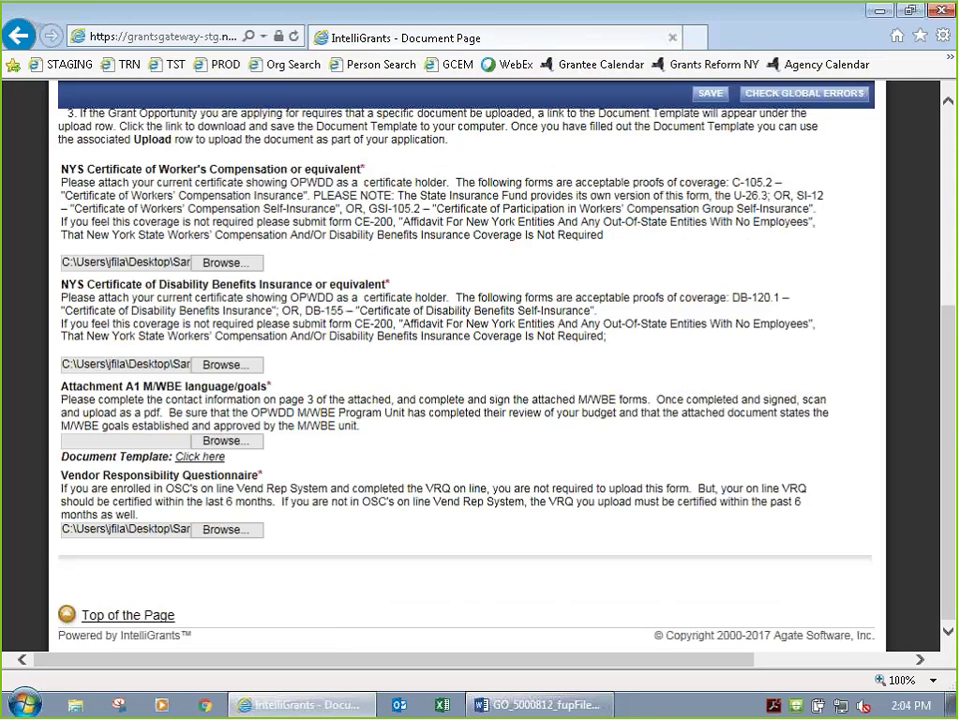
left_click(215, 441)
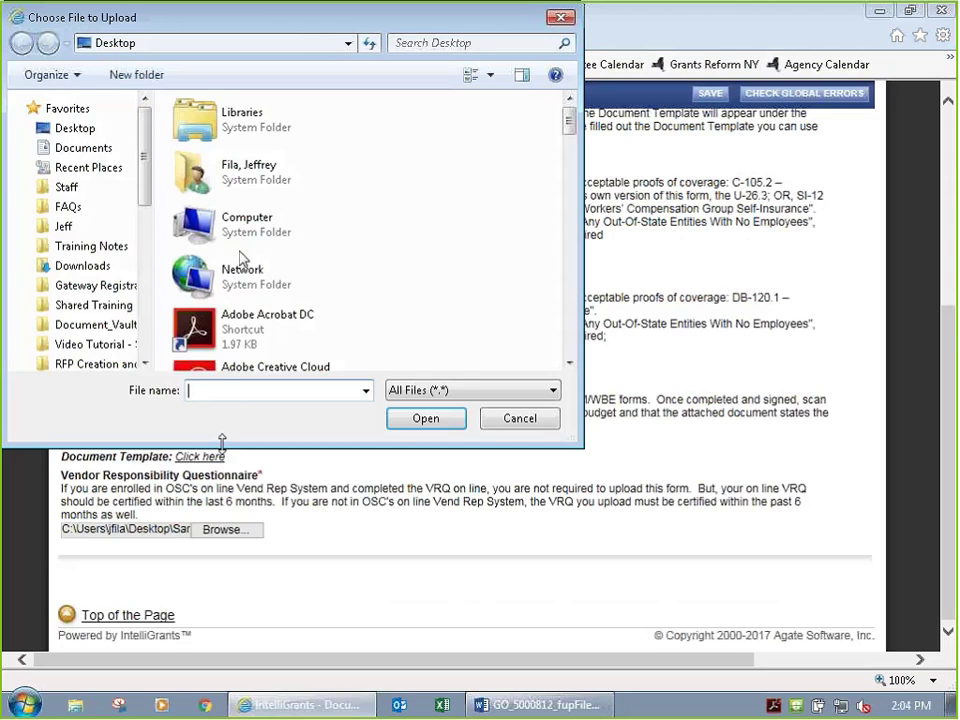
left_click(72, 130)
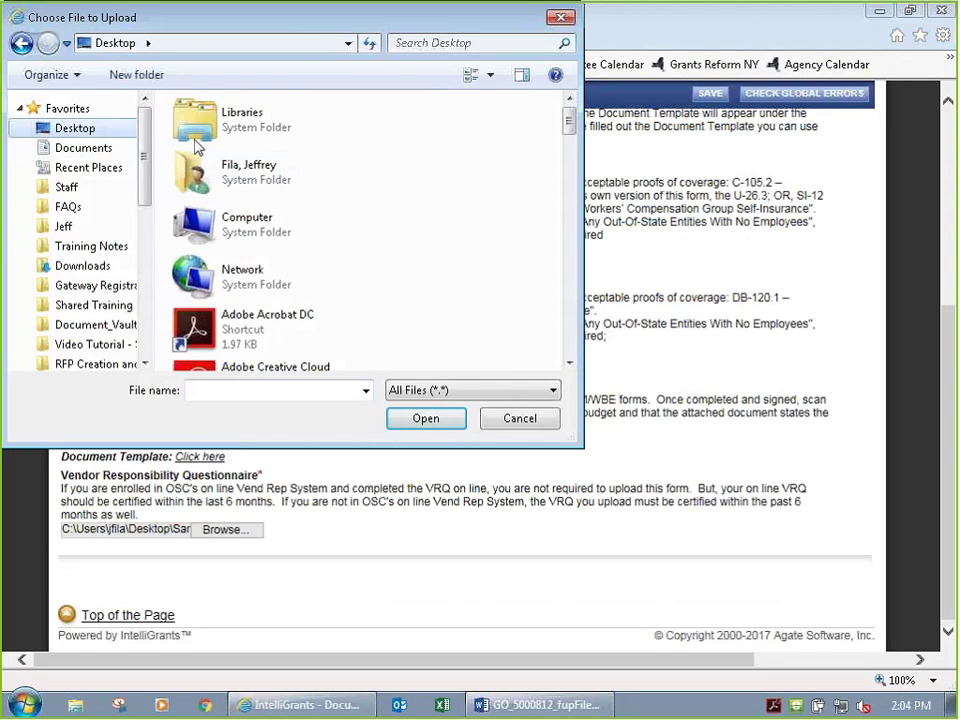
scroll(290, 170, "down", 10)
left_click(255, 125)
left_click(426, 418)
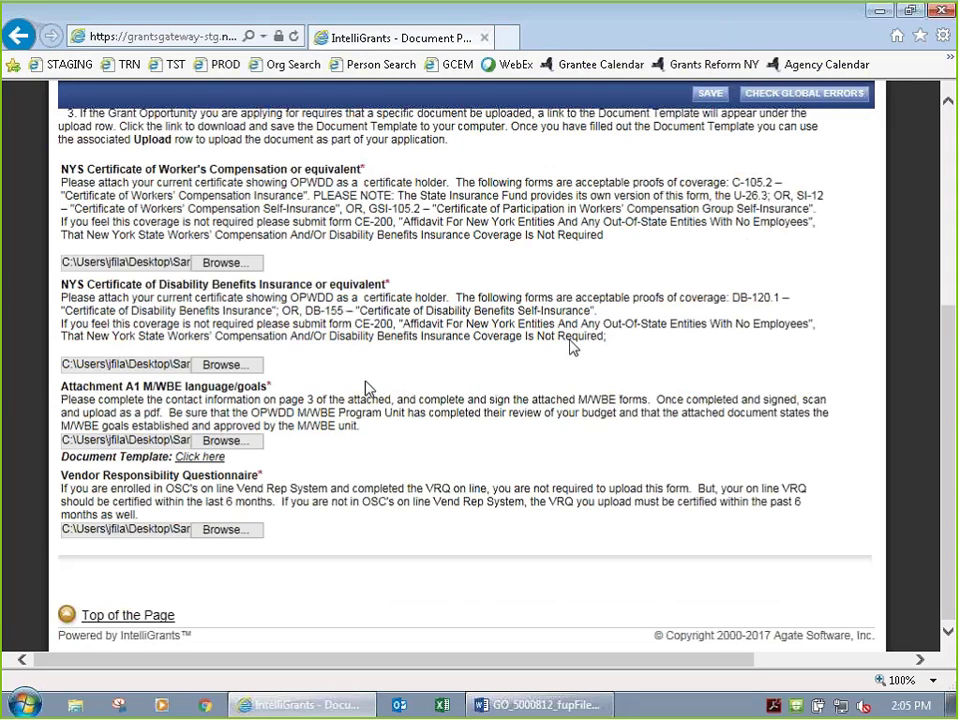
scroll(594, 400, "up", 2)
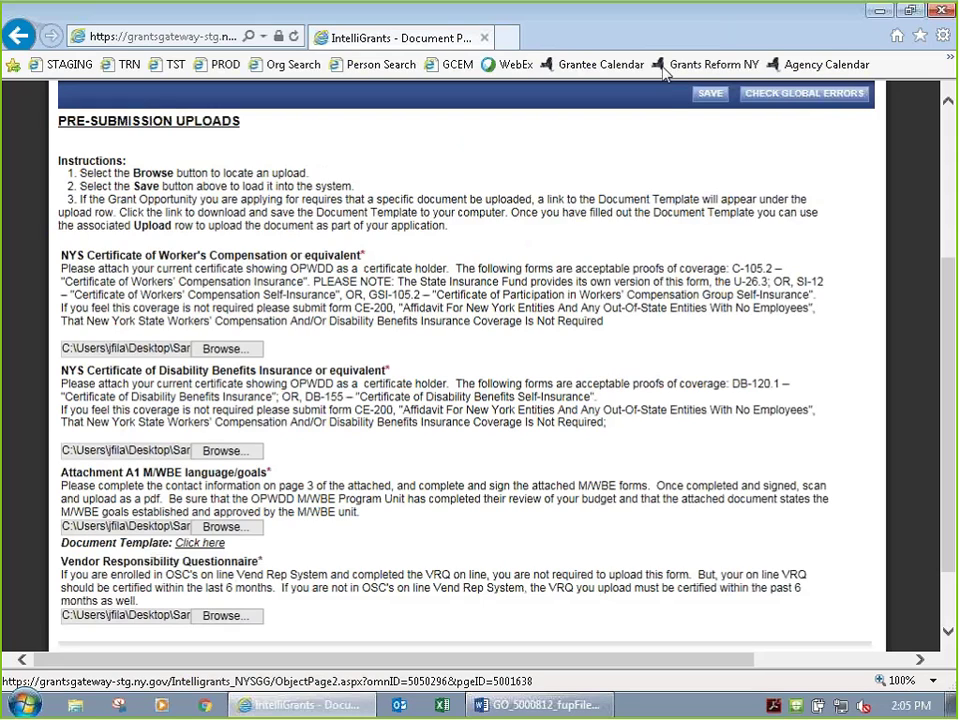
left_click(710, 93)
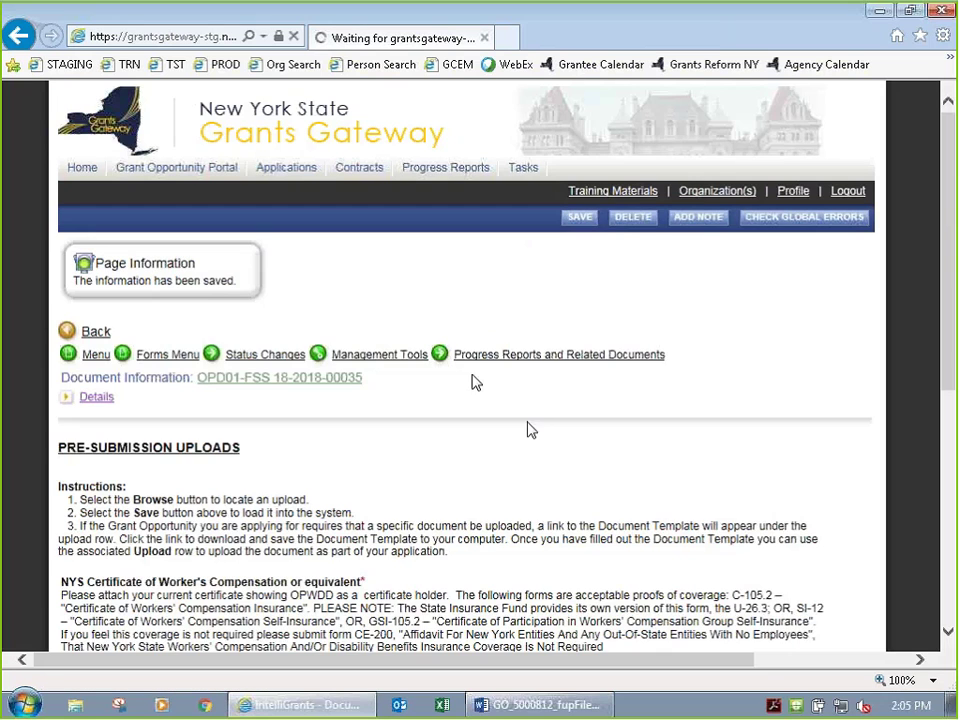
Scroll through the saved upload rows to check each now shows a View File link.
scroll(529, 428, "down", 1)
scroll(531, 430, "down", 3)
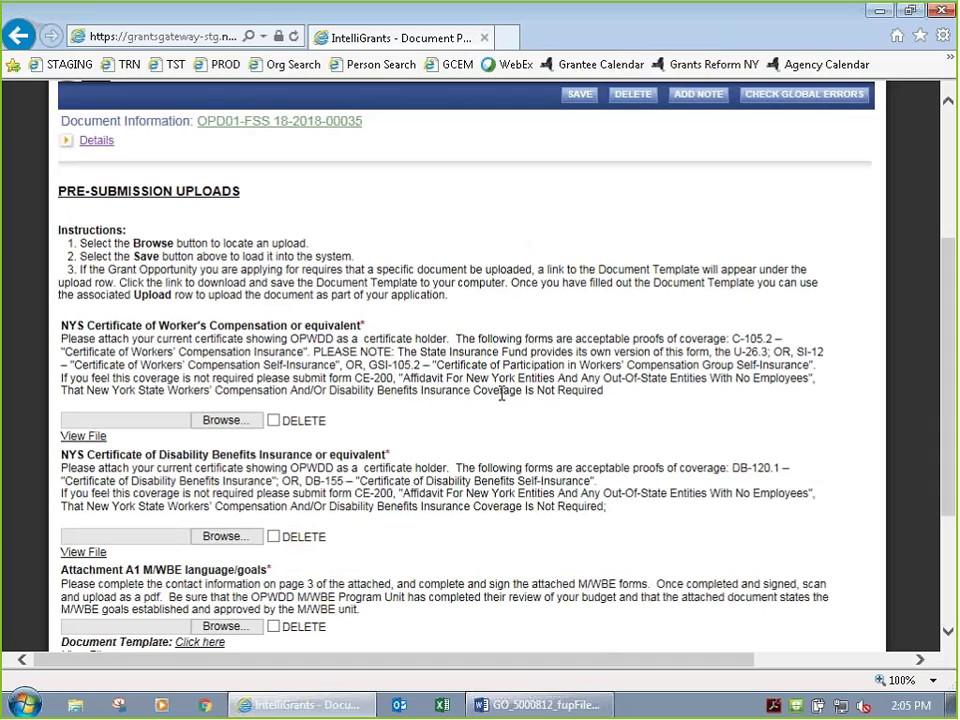
scroll(505, 408, "down", 1)
scroll(506, 400, "down", 1)
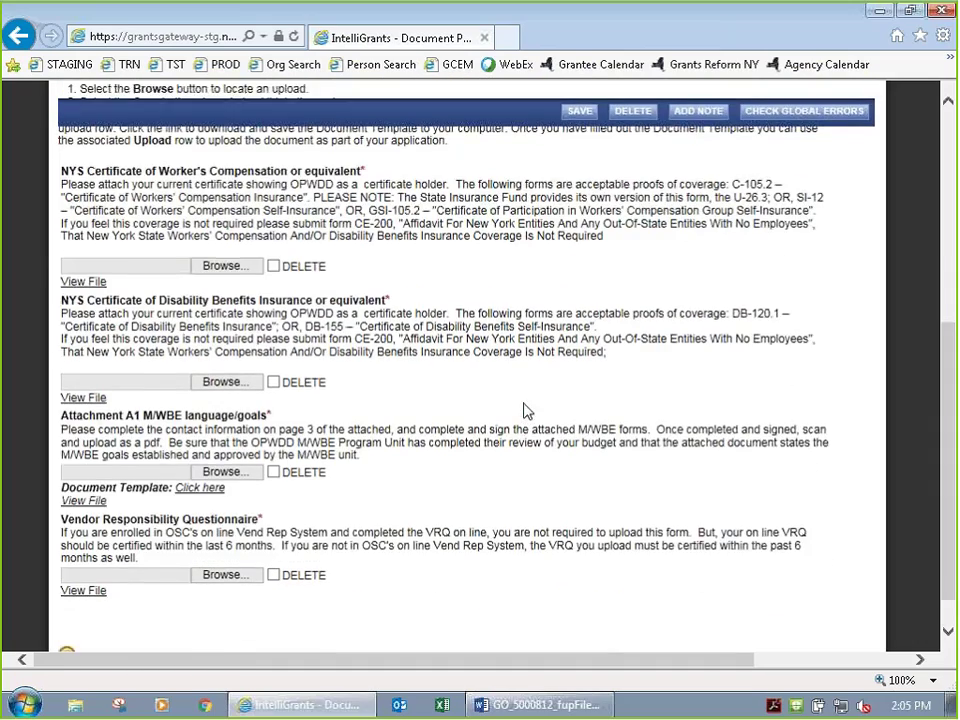
scroll(510, 400, "up", 1)
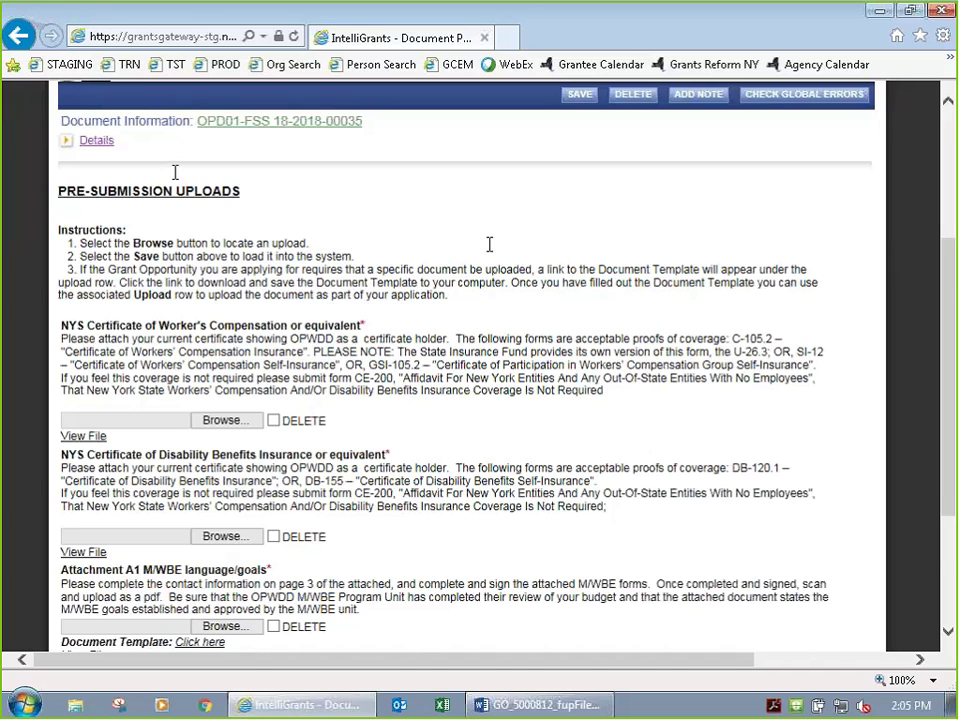
scroll(439, 518, "down", 3)
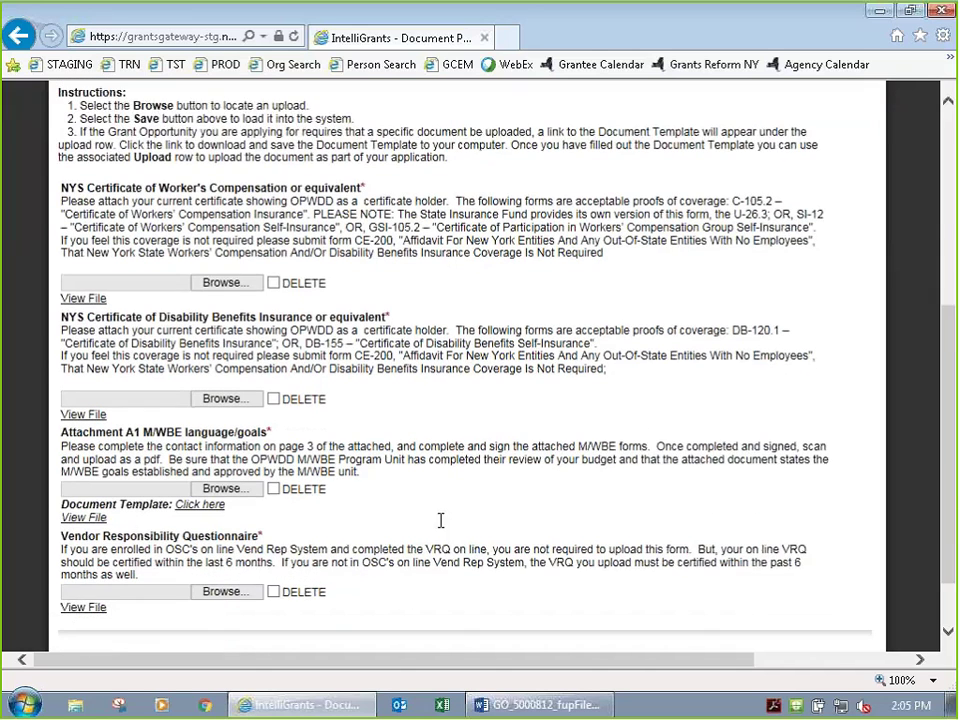
Delete the Attachment A1 M/WBE upload and save, leaving that row without a file.
left_click(273, 455)
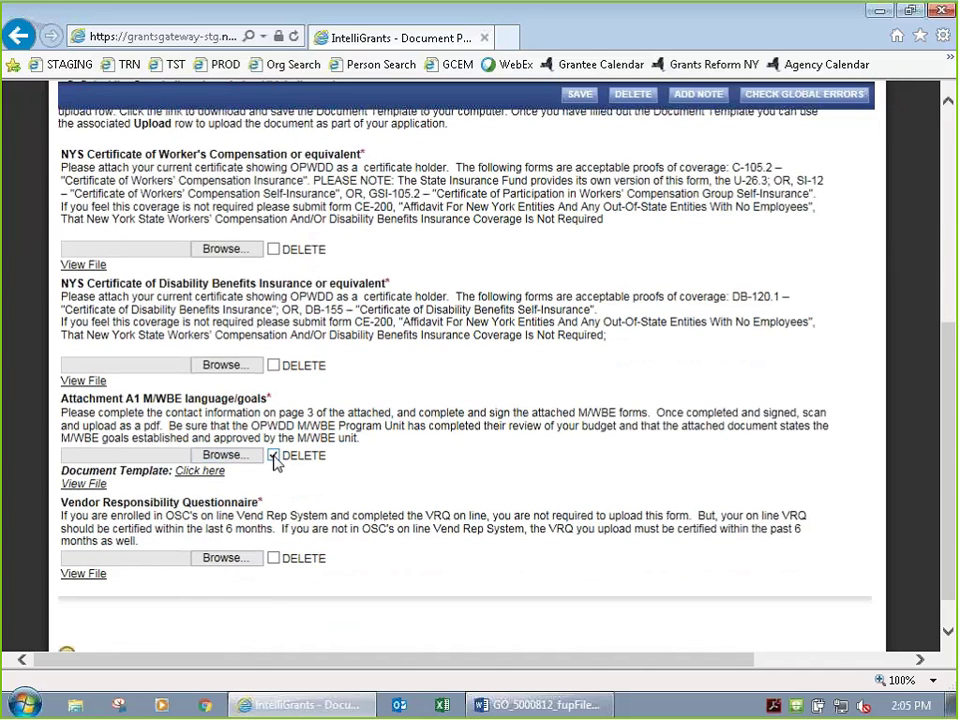
left_click(579, 94)
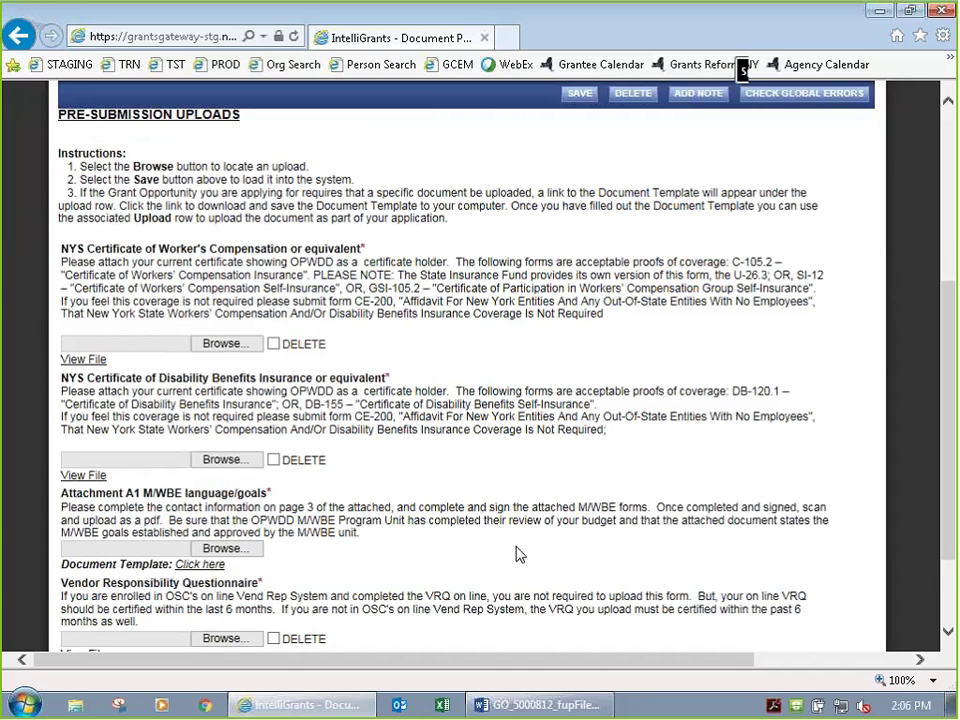
scroll(488, 495, "down", 3)
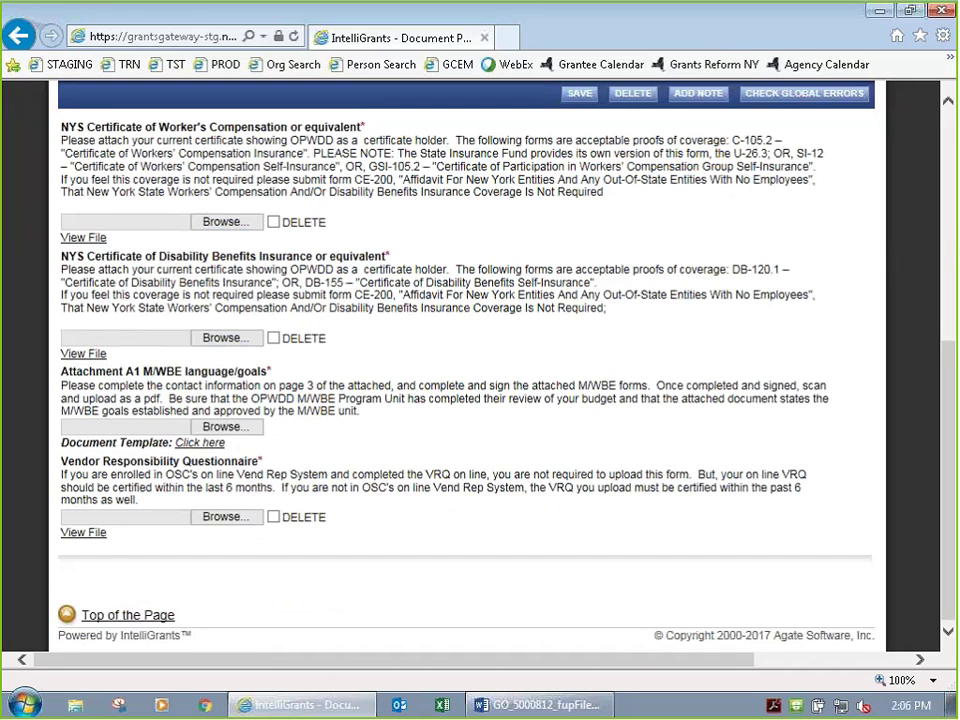
scroll(383, 346, "up", 3)
scroll(473, 420, "down", 3)
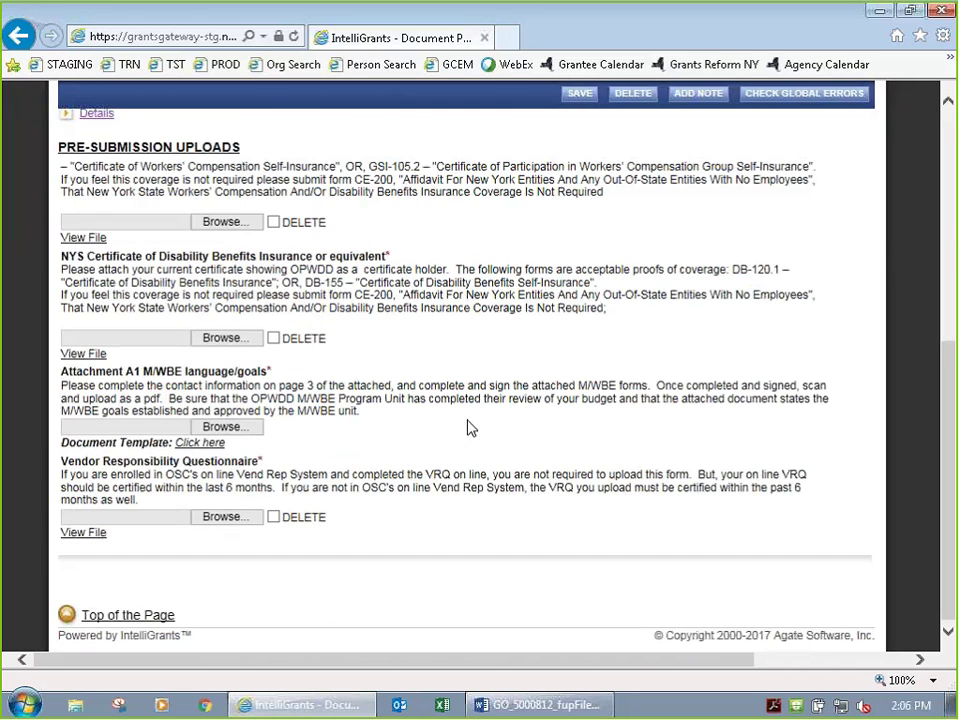
left_click(222, 426)
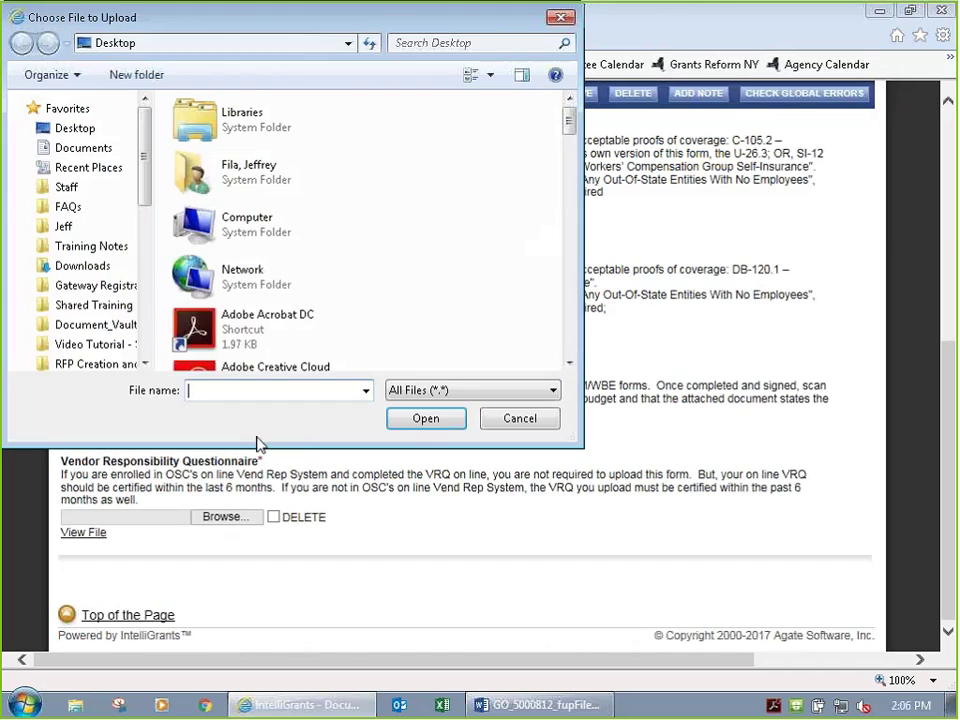
Re-attach Sample_attachment.pdf to Attachment A1 M/WBE and save all four uploads.
scroll(257, 178, "down", 5)
double_click(266, 146)
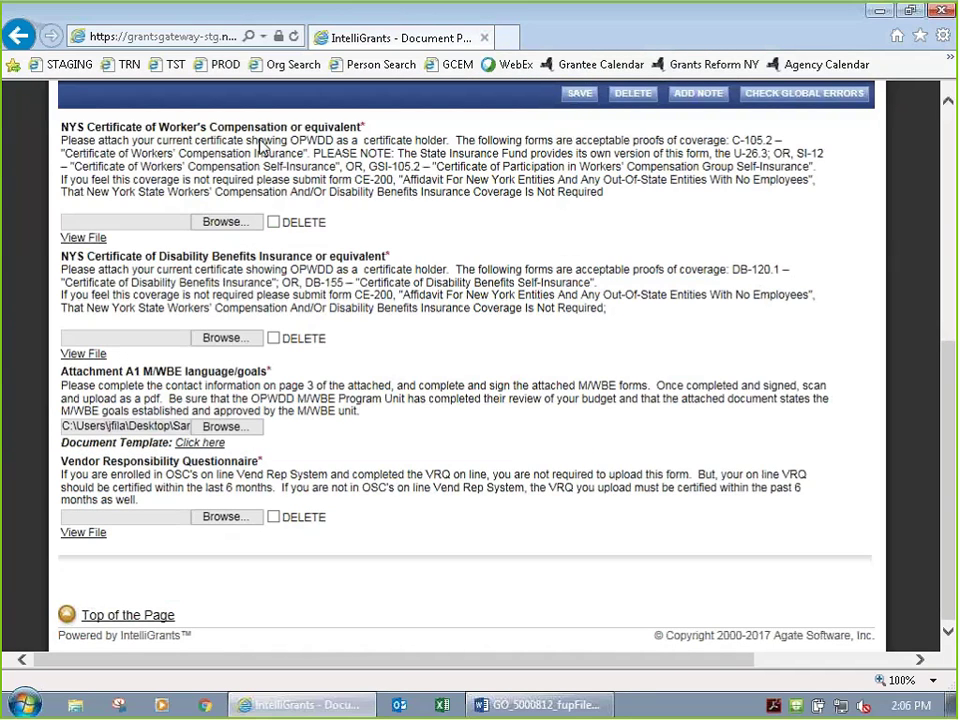
left_click(586, 95)
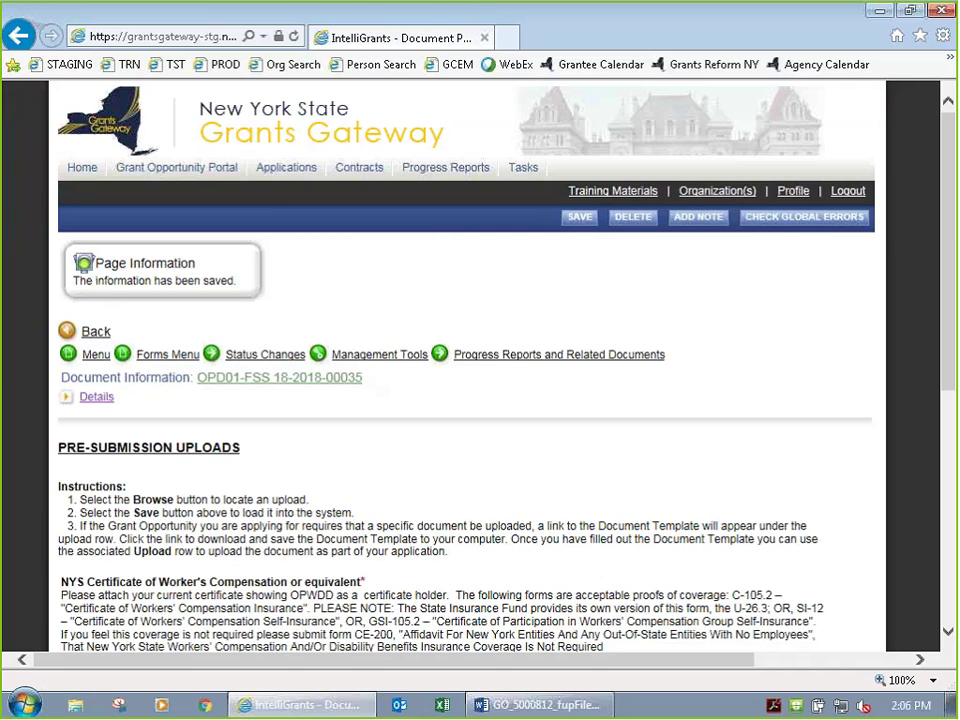
scroll(443, 422, "down", 10)
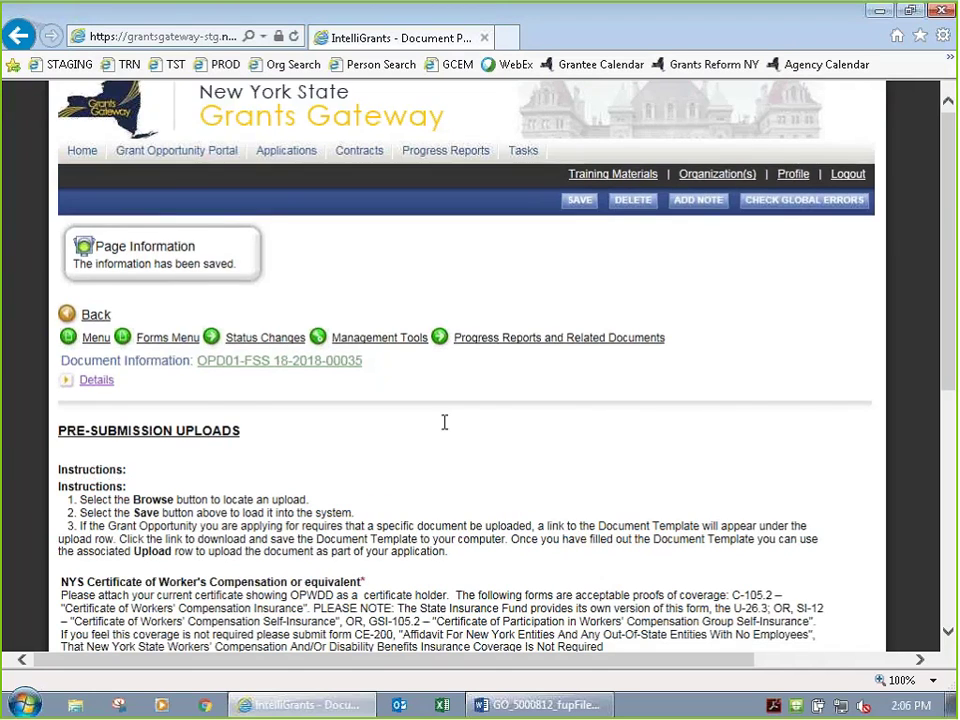
scroll(103, 246, "up", 5)
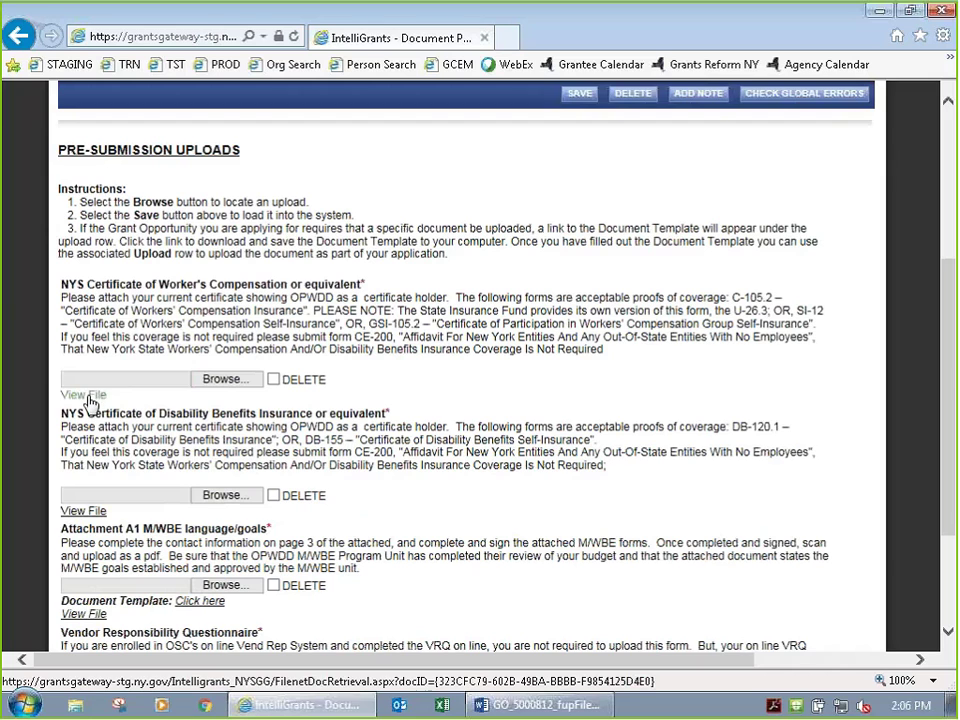
scroll(95, 395, "down", 2)
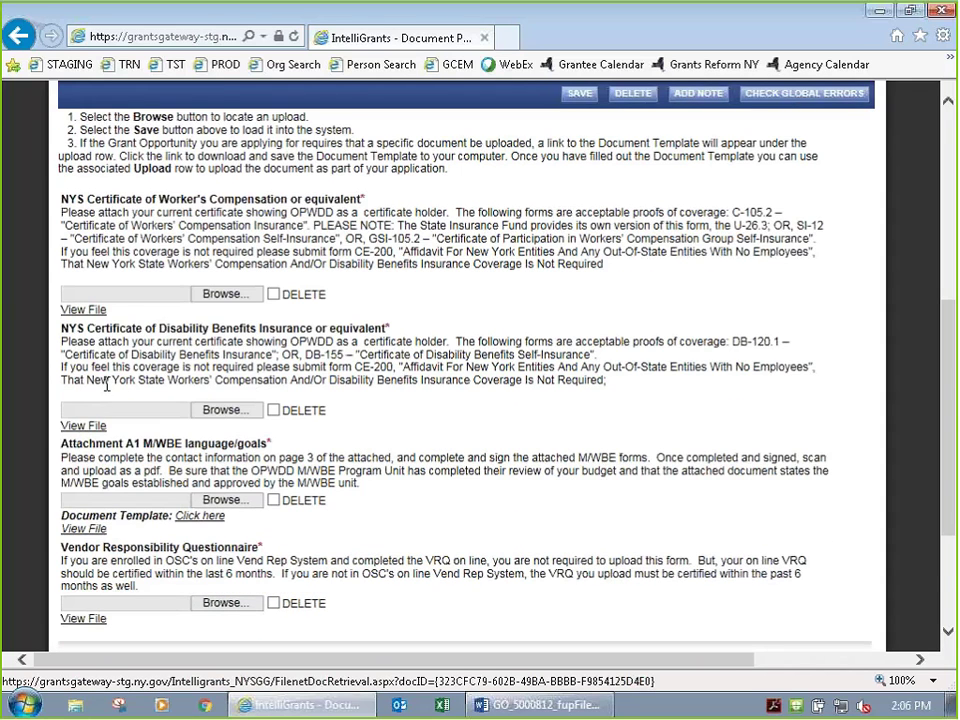
Open the uploaded 1241606-sample_attachment.pdf in Acrobat, review its page, and close it.
left_click(90, 310)
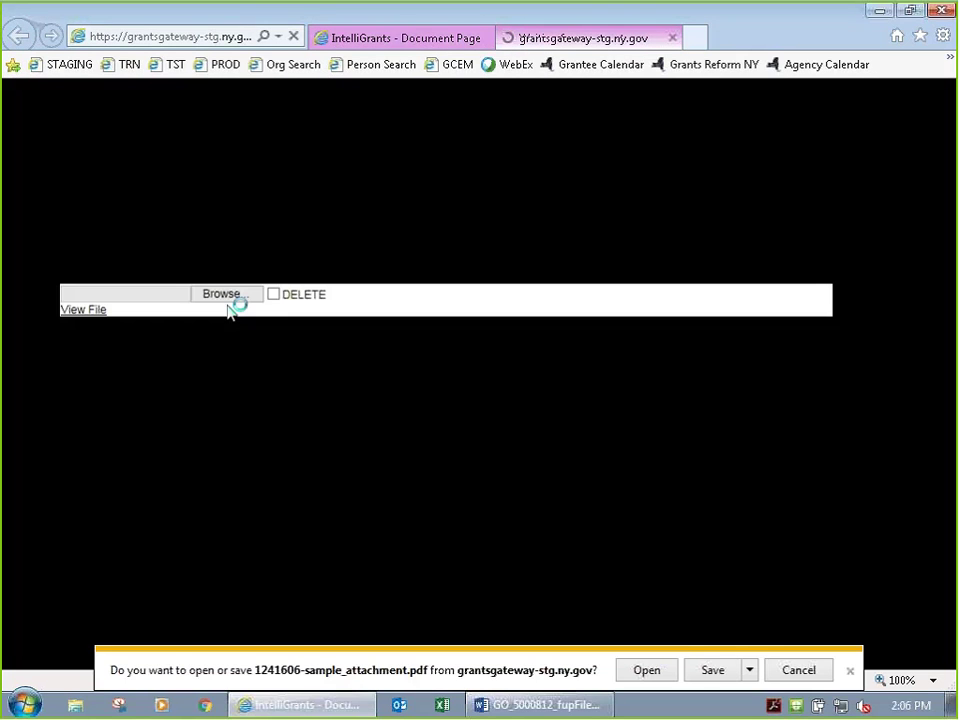
left_click(645, 671)
scroll(381, 403, "down", 1)
scroll(384, 410, "up", 1)
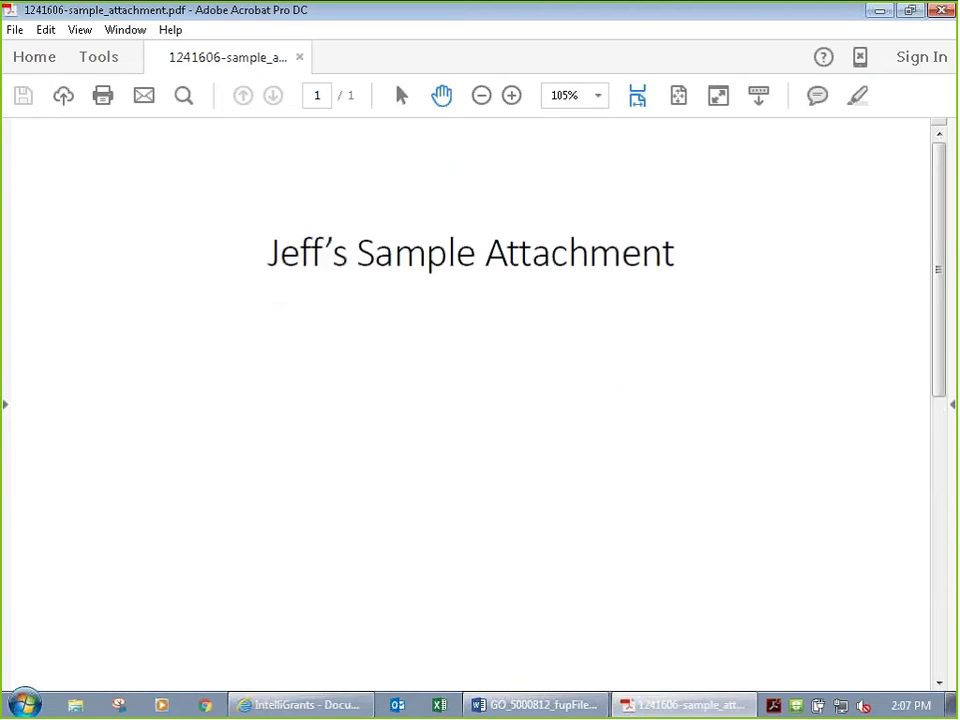
scroll(510, 435, "down", 3)
scroll(508, 437, "up", 3)
left_click(945, 14)
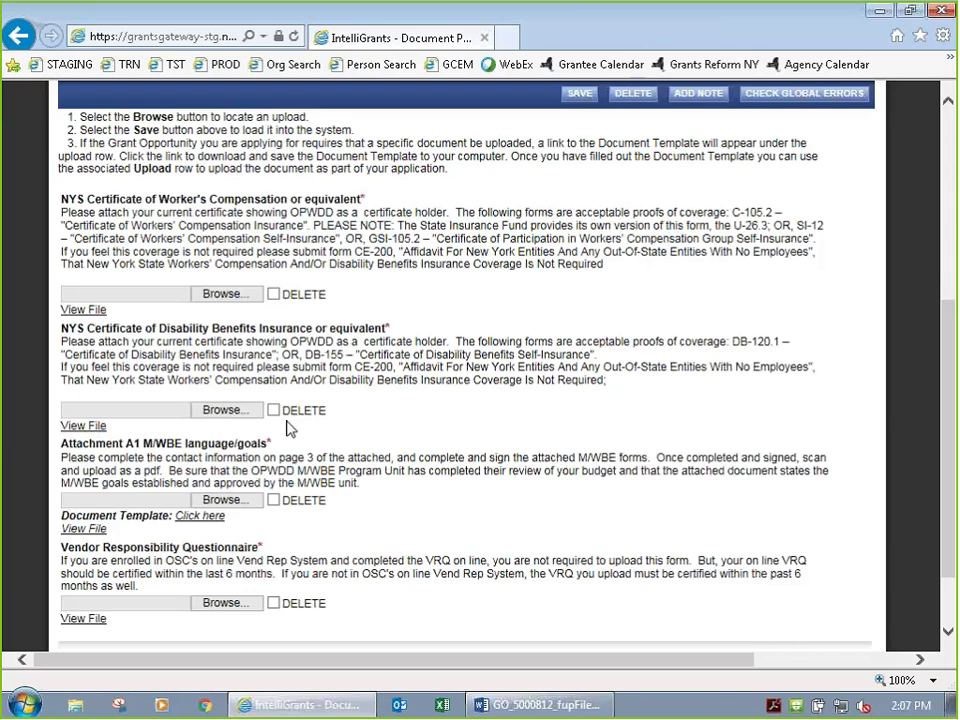
Return to the contract's forms list and open the Grantee Document Folder.
left_click(223, 299)
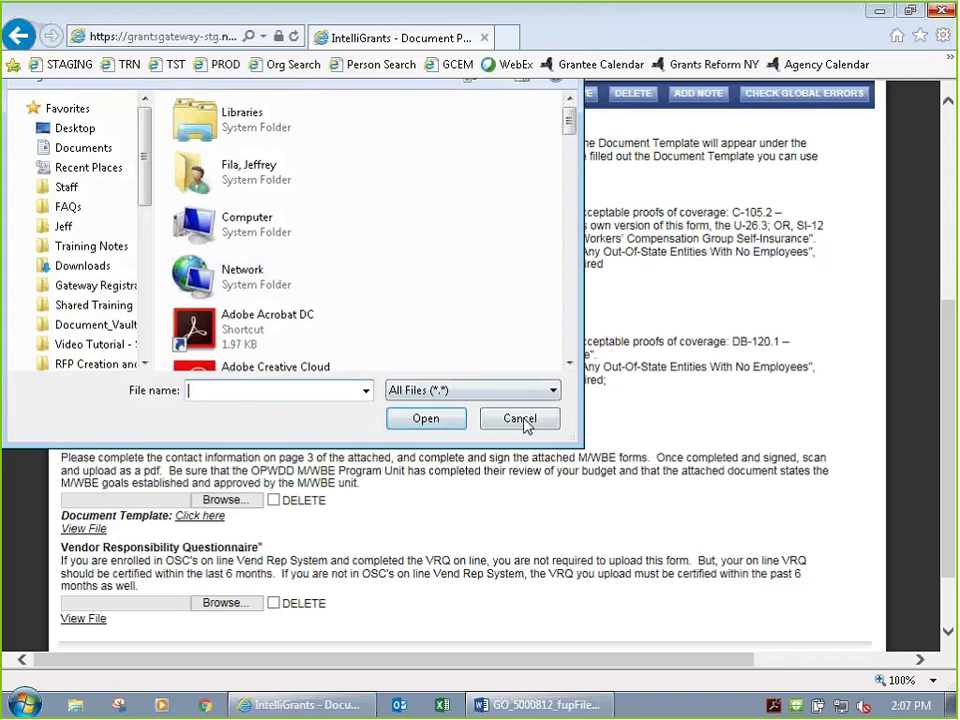
left_click(522, 419)
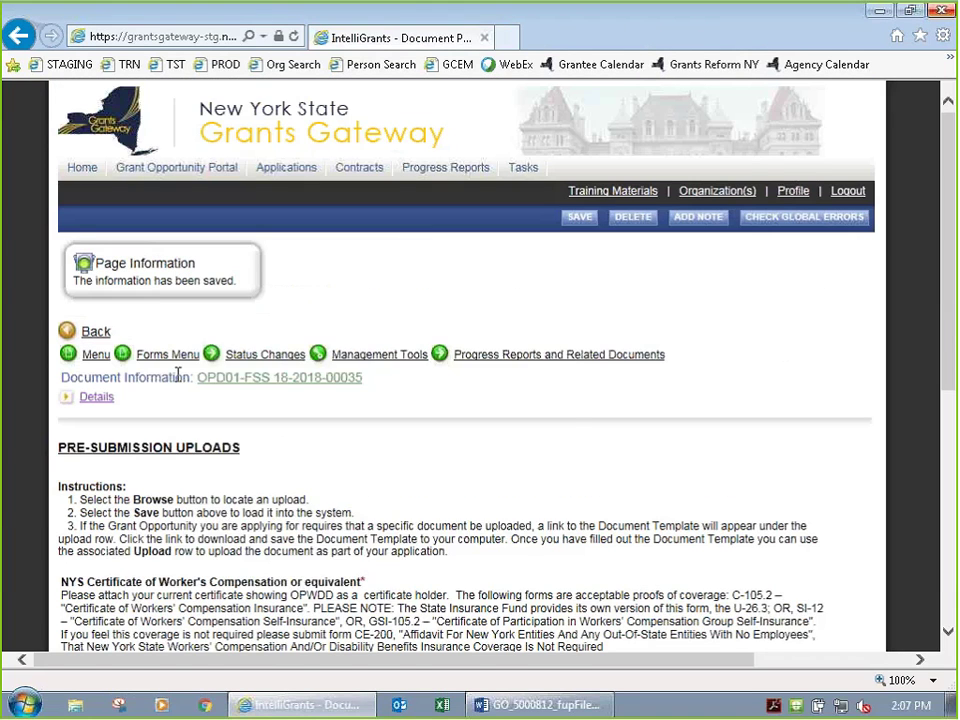
left_click(158, 356)
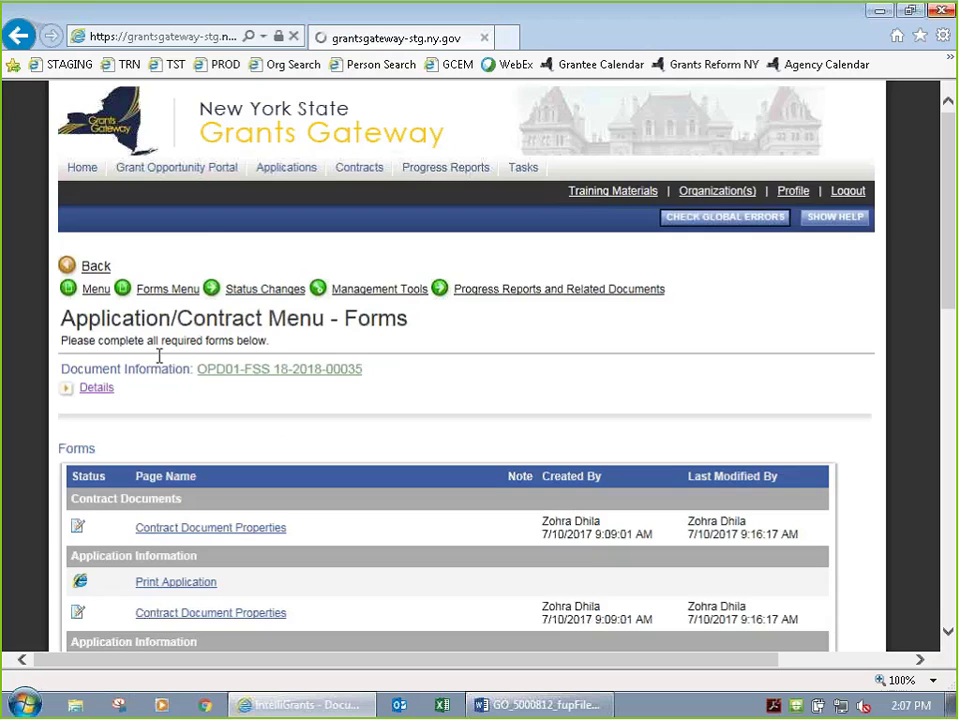
scroll(364, 509, "down", 10)
scroll(364, 507, "down", 3)
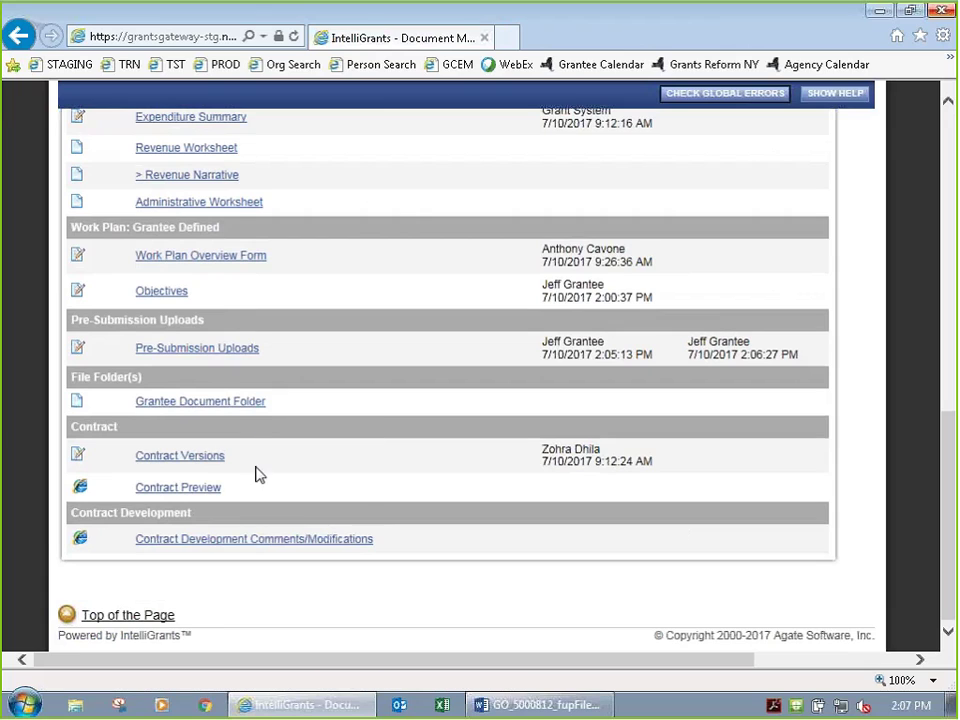
left_click(216, 408)
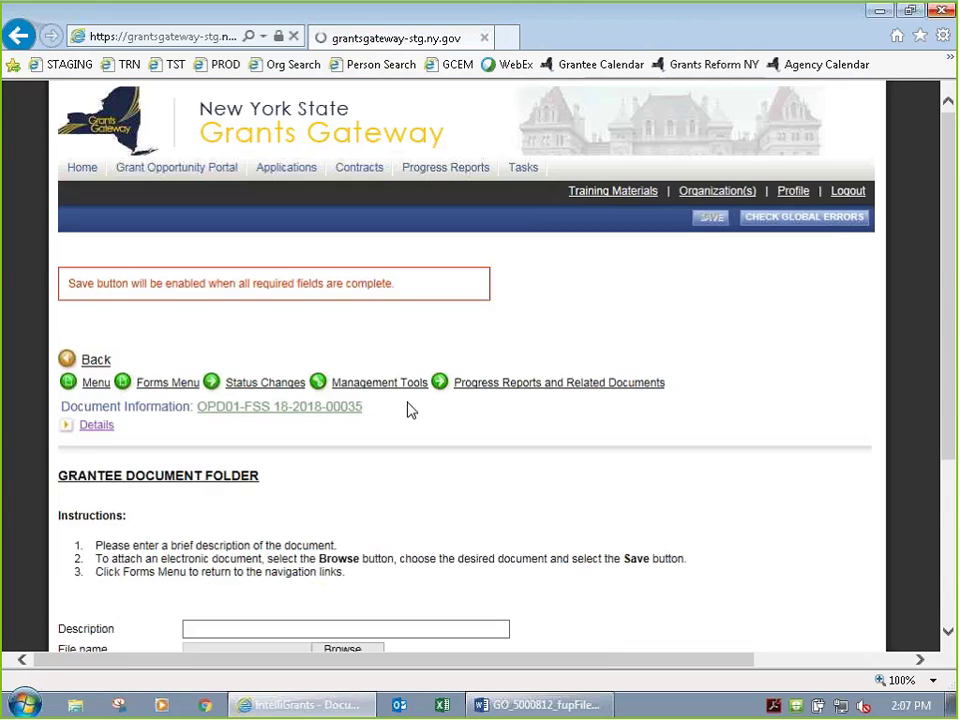
Describe the first folder entry as 'Additional document' and attach Sample_attachment.pdf.
scroll(741, 448, "down", 5)
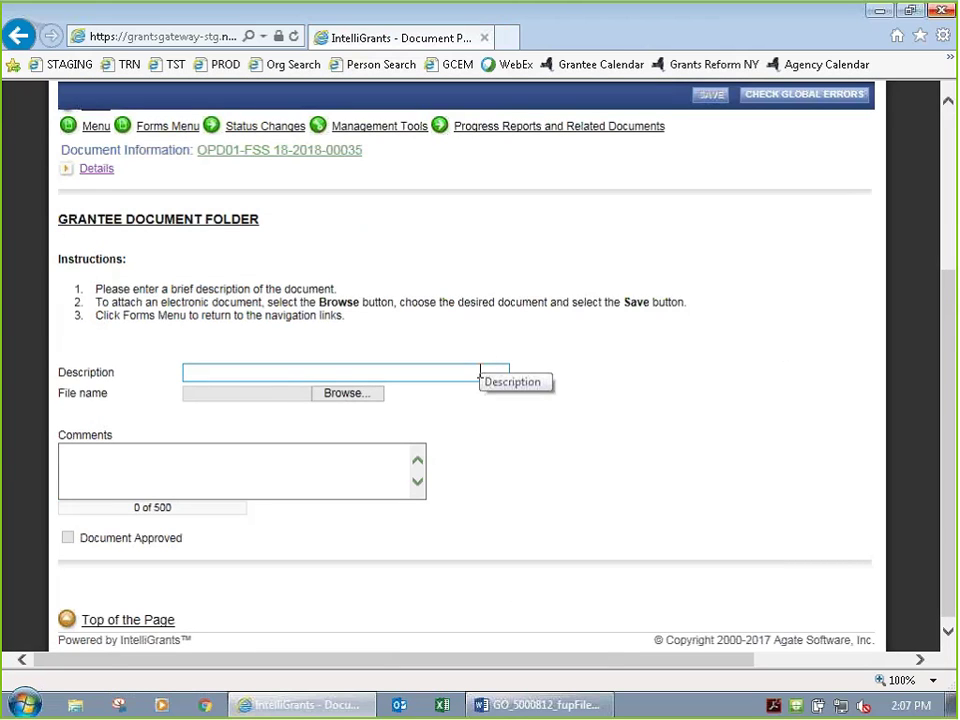
left_click(241, 373)
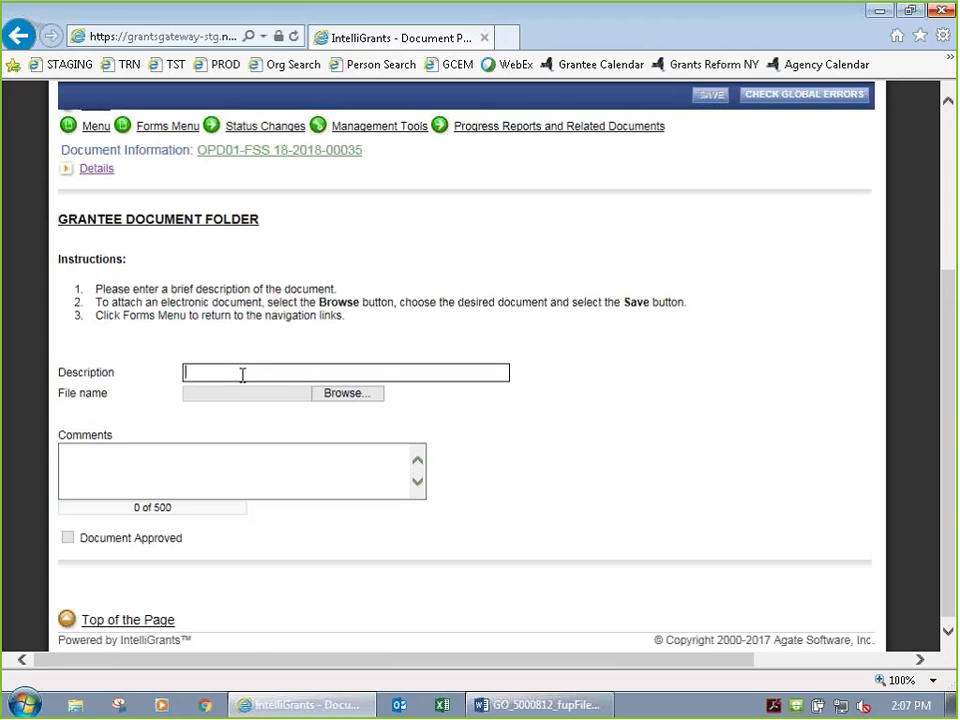
type("Additiona")
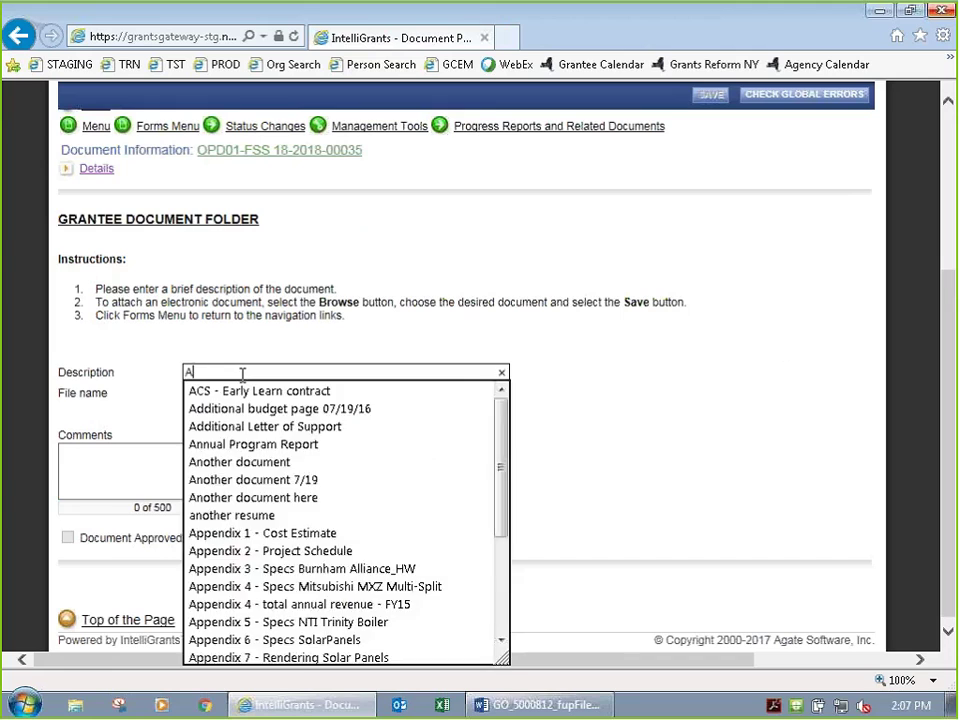
type("ocument")
key("Tab")
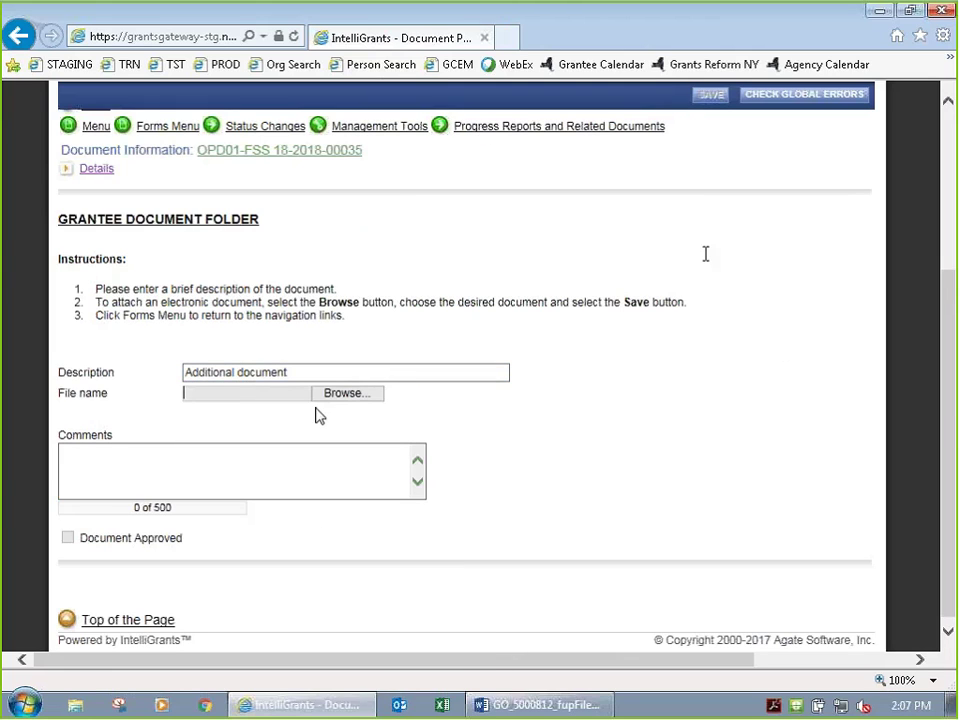
left_click(336, 396)
scroll(386, 328, "down", 5)
left_click(280, 151)
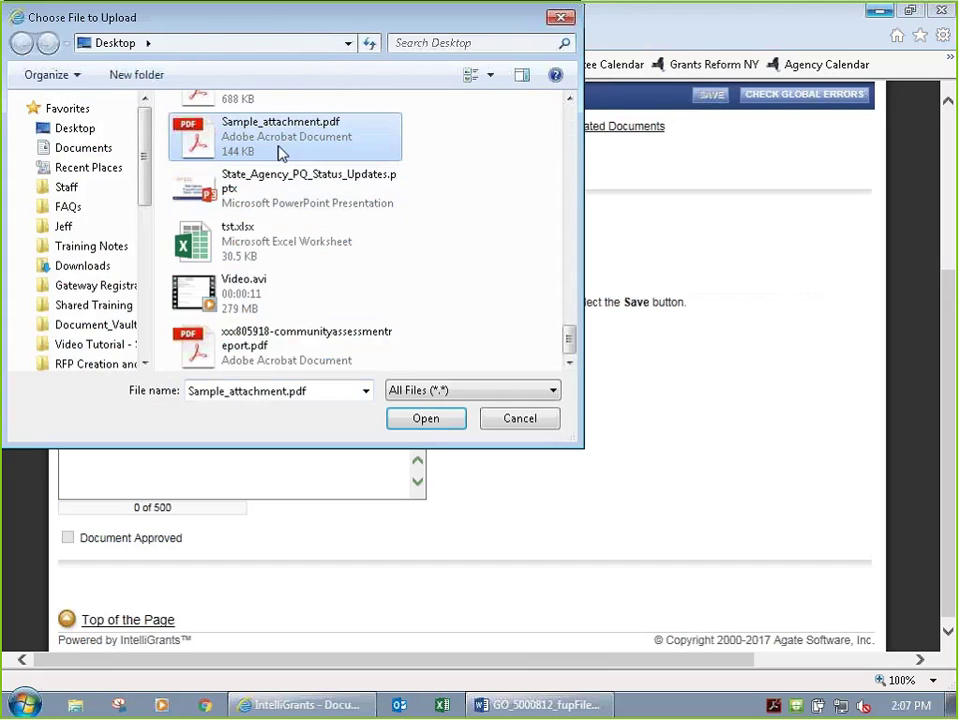
double_click(280, 151)
Add the comment 'Comments here...', save the entry, and start a blank new entry.
left_click(256, 470)
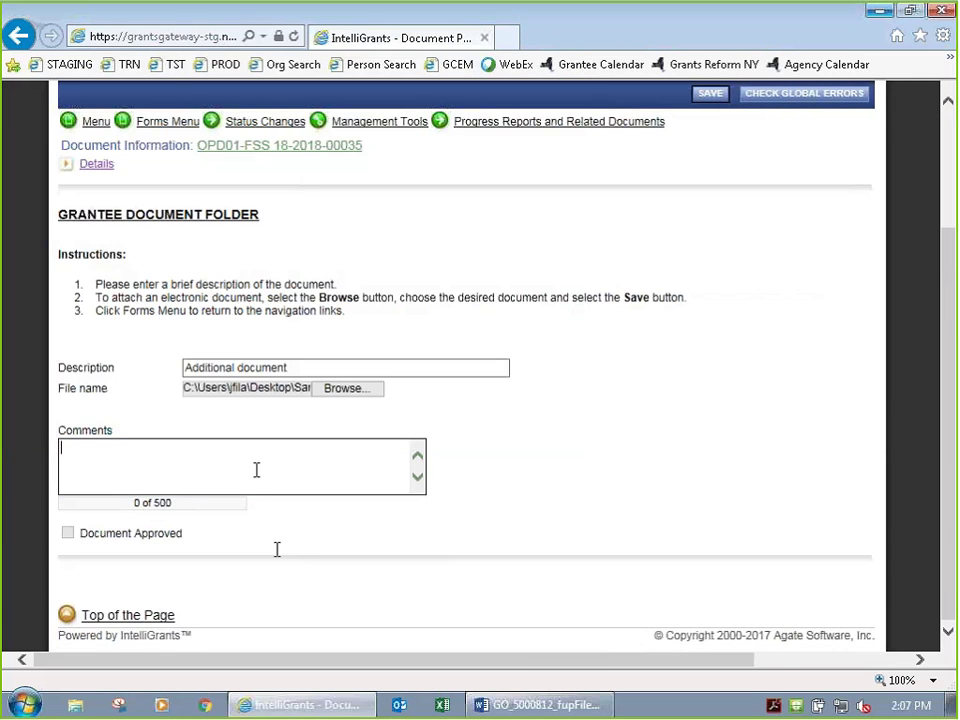
type("Comments ")
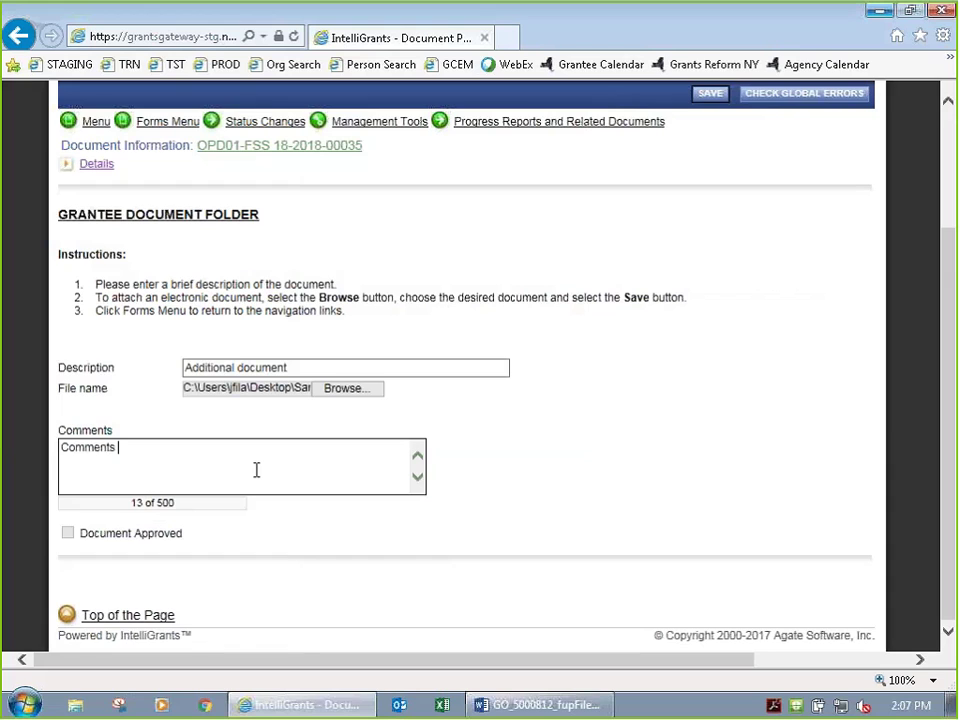
type("here...")
left_click(710, 93)
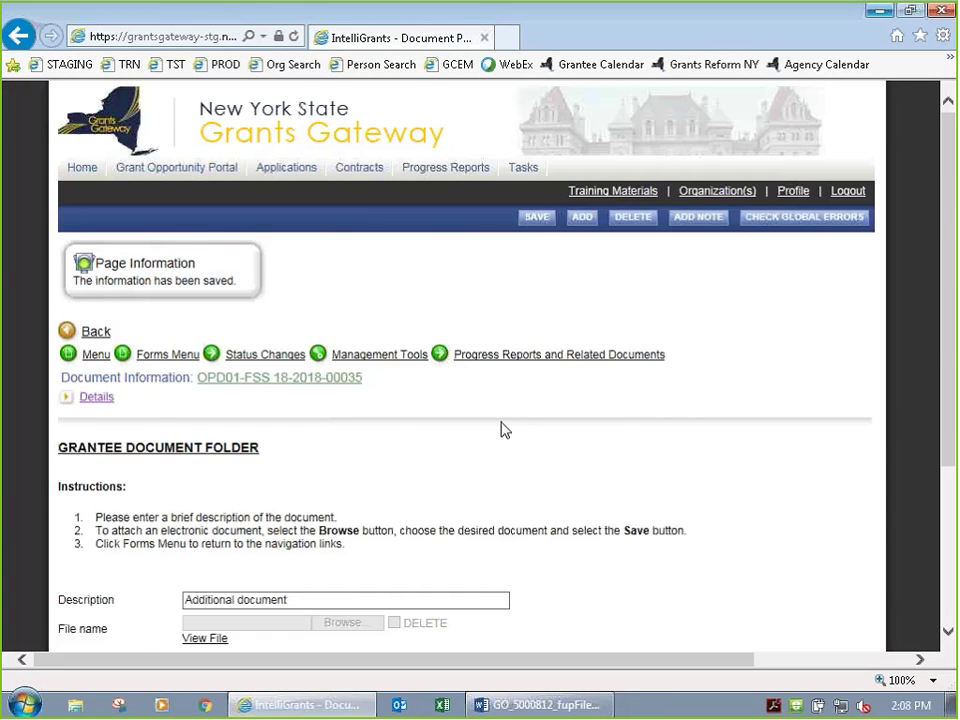
scroll(505, 430, "down", 3)
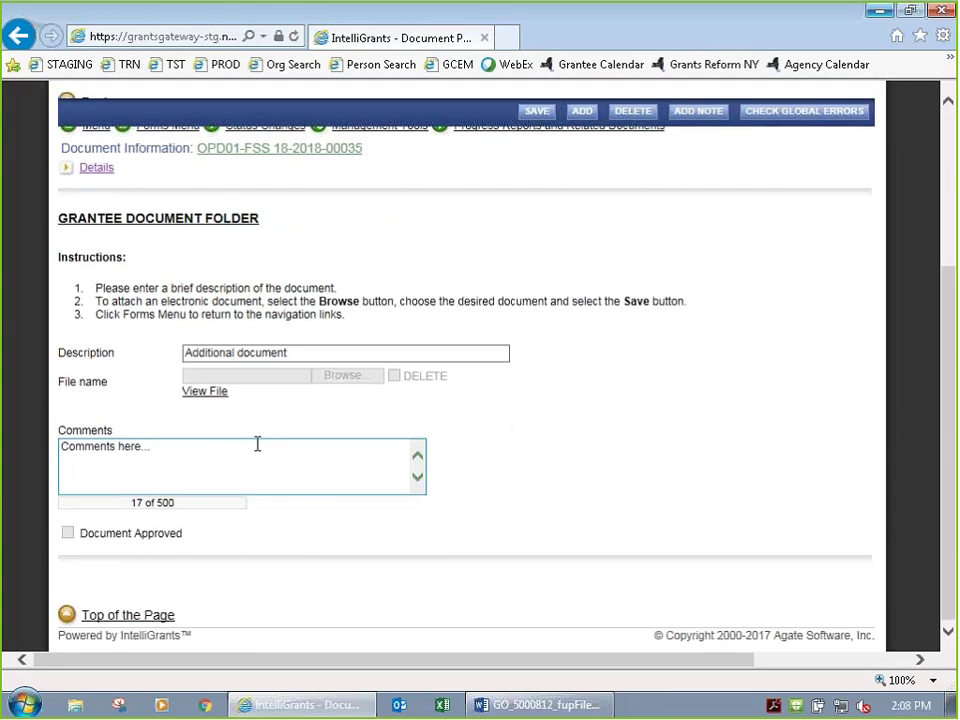
scroll(257, 444, "up", 1)
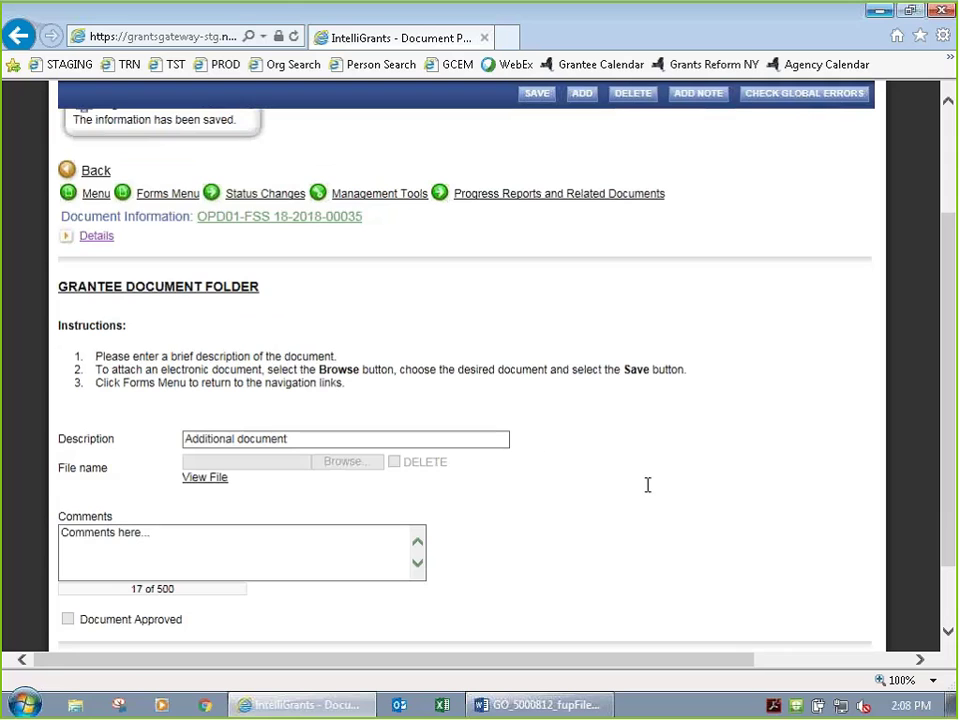
left_click(583, 218)
mouse_move(600, 354)
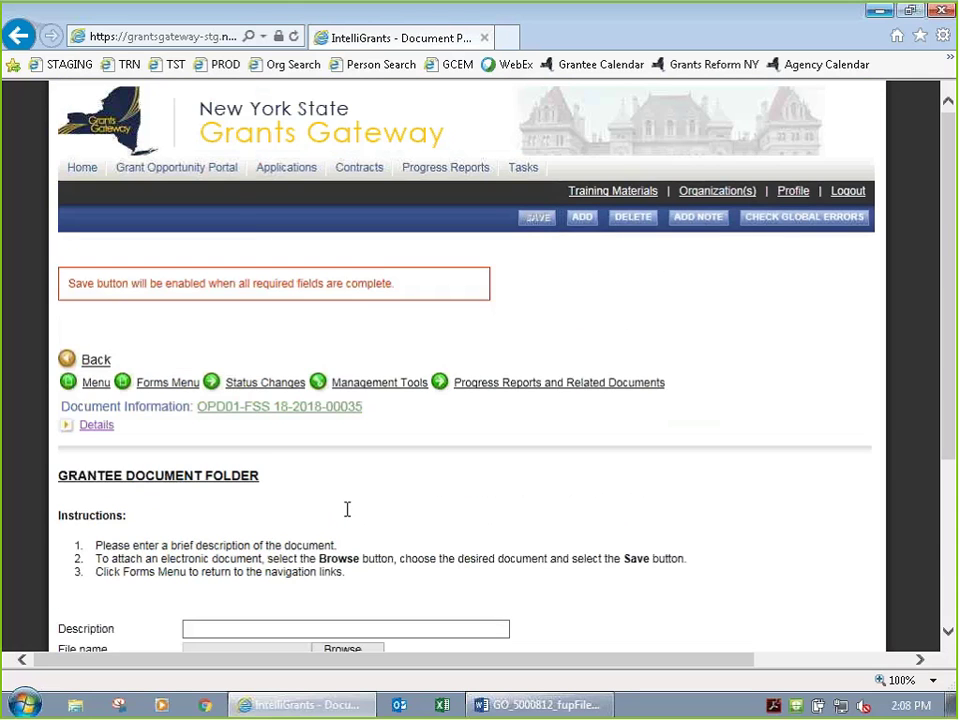
Save a second entry 'Here's another' with Sample_attachment.pdf and comment 'asd fsad fsafdsa sfda'.
left_click(362, 452)
type("H")
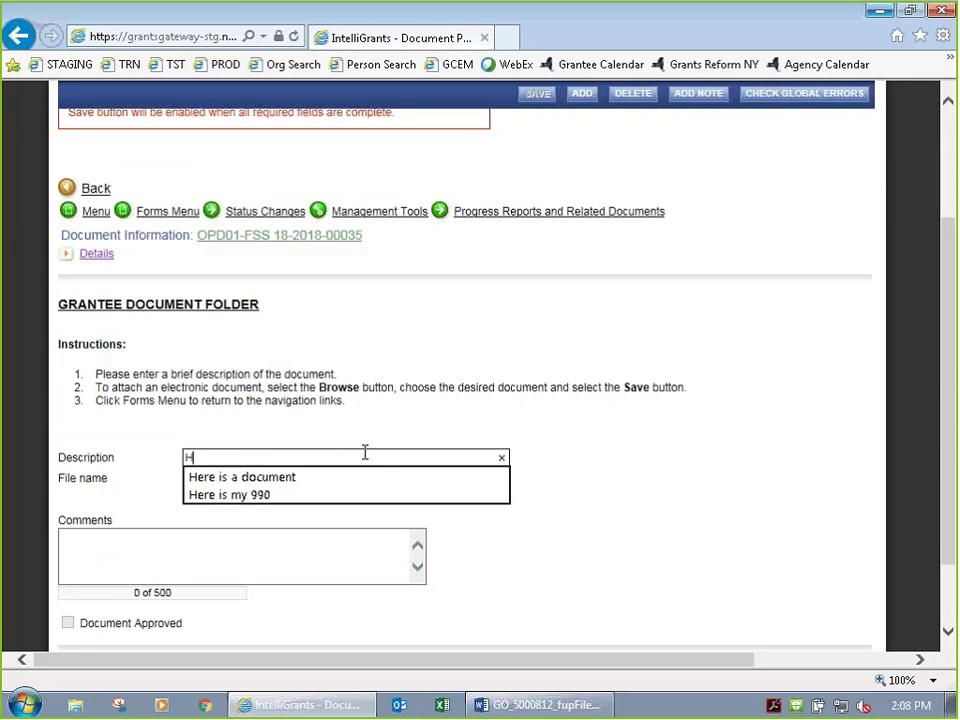
type("ere's another")
left_click(348, 479)
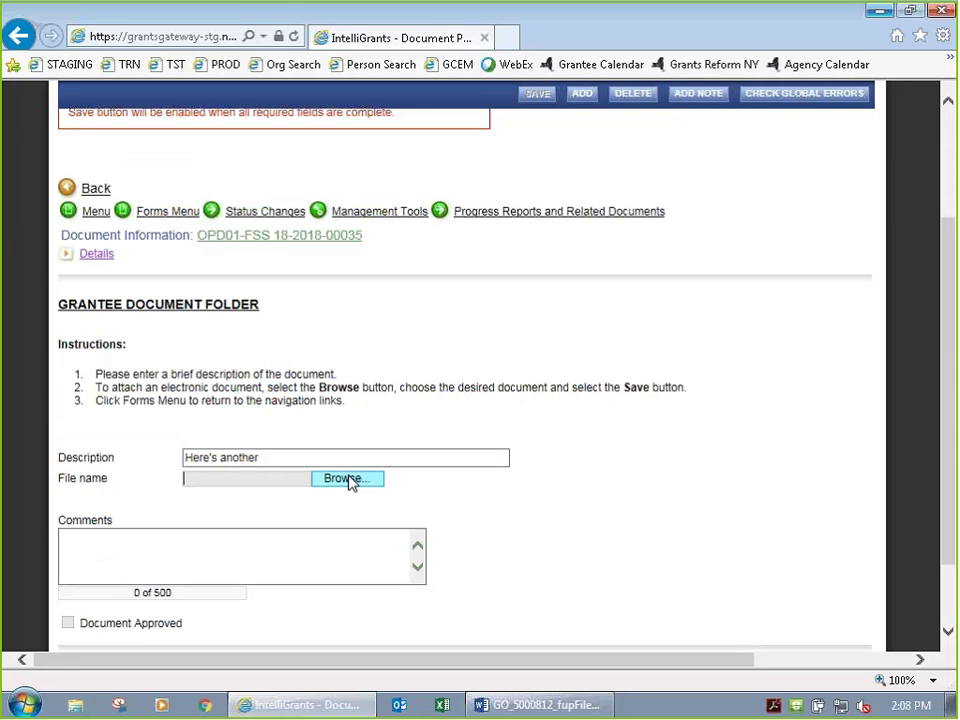
key("s")
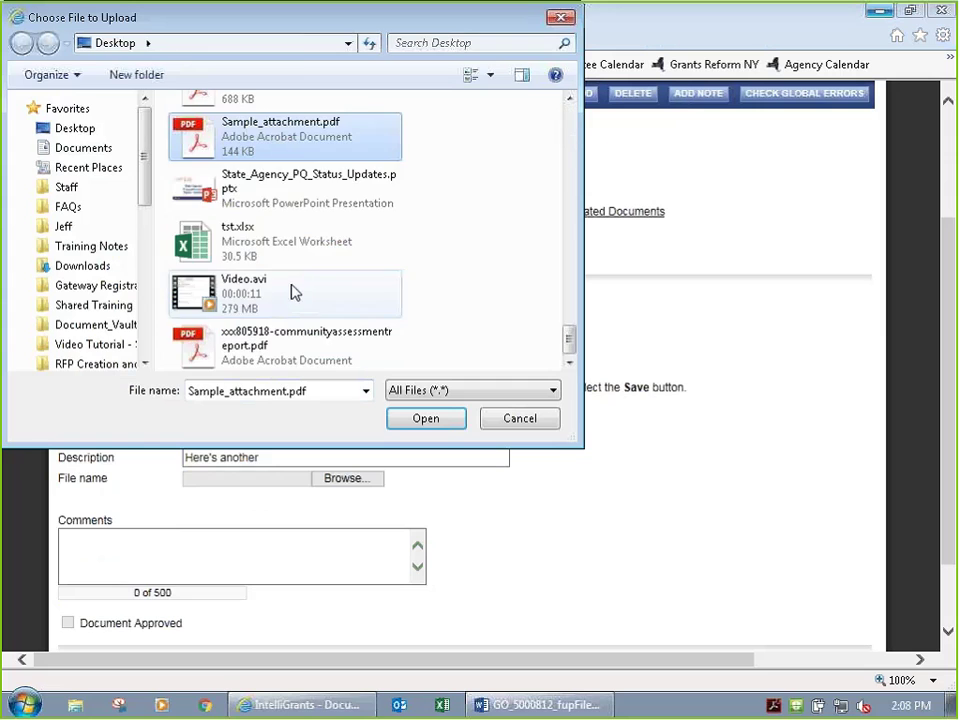
double_click(288, 145)
left_click(206, 460)
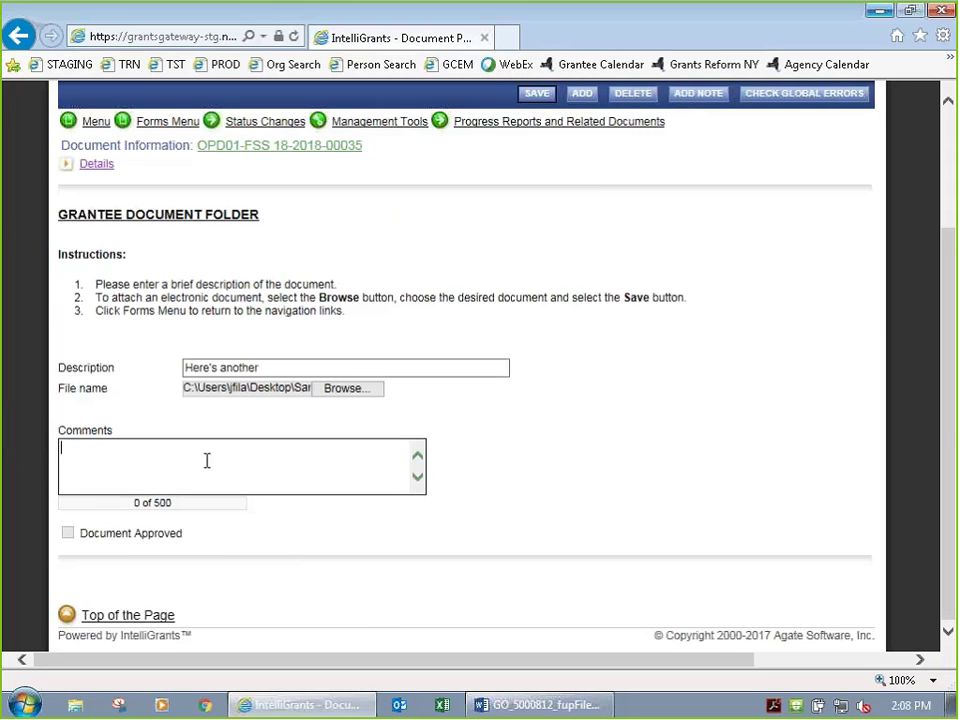
type("asd fsad fsafdsa sfda")
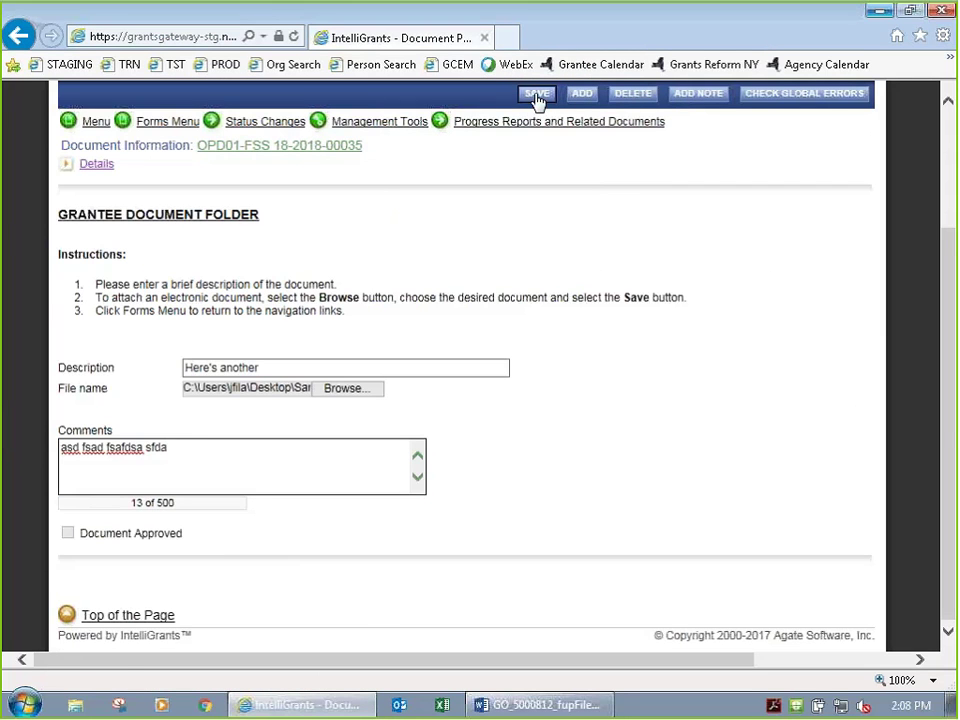
left_click(536, 94)
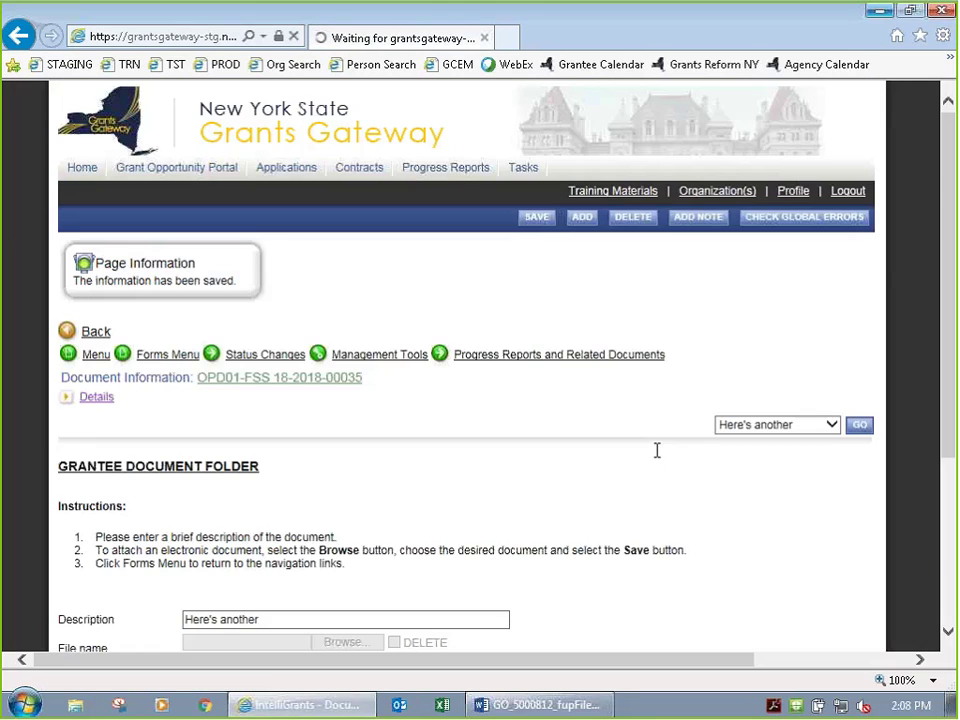
Select 'Additional document' from the saved-entries dropdown and load it.
scroll(640, 430, "down", 3)
left_click(790, 254)
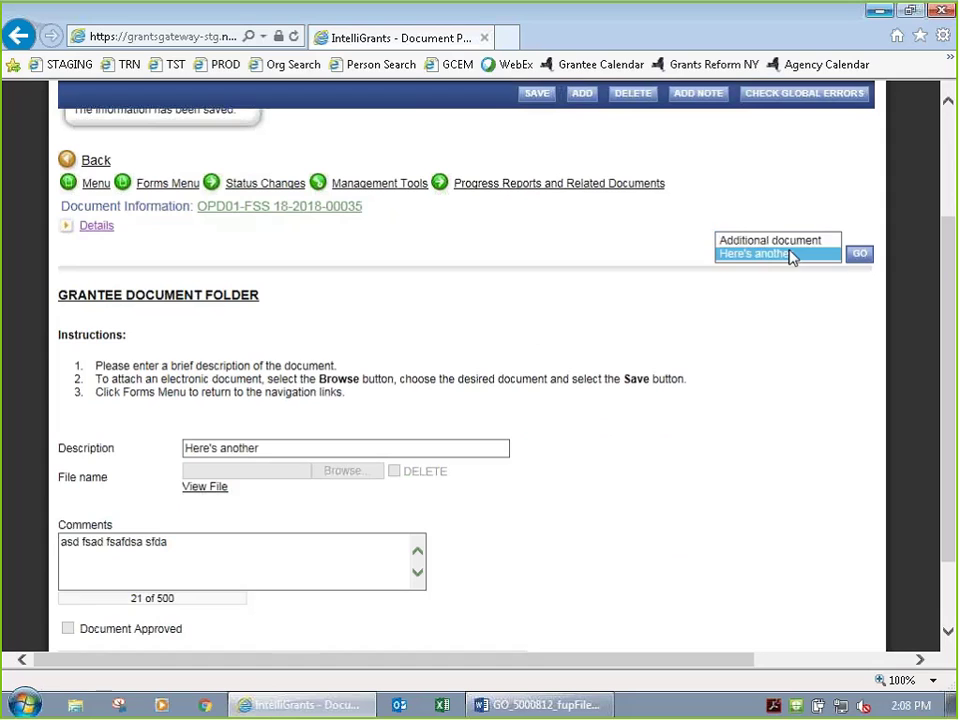
left_click(780, 206)
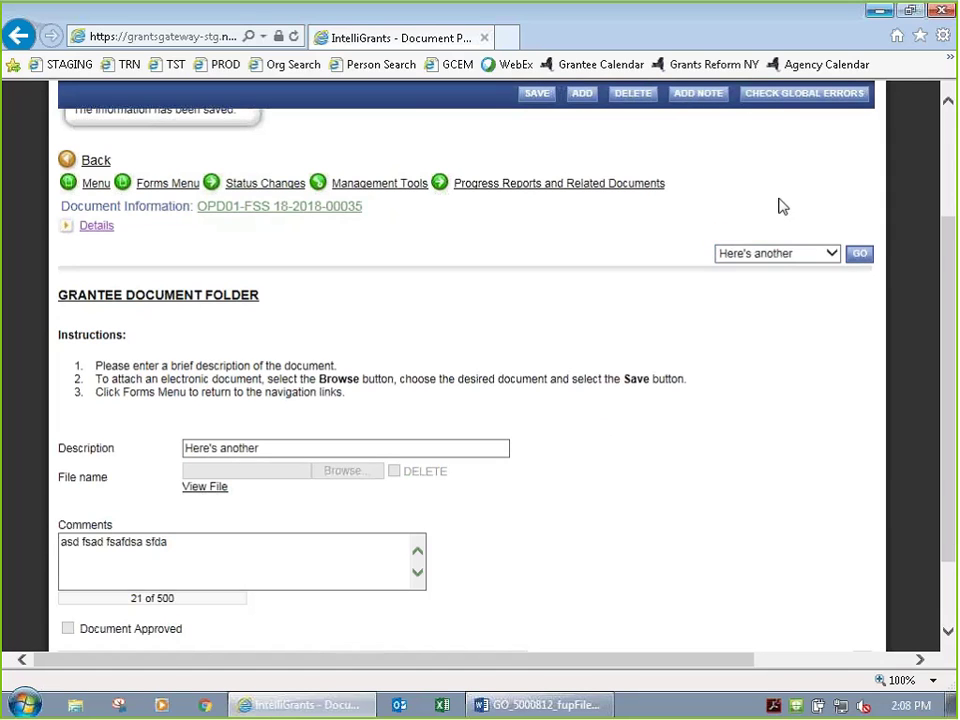
left_click(776, 259)
left_click(776, 241)
left_click(862, 256)
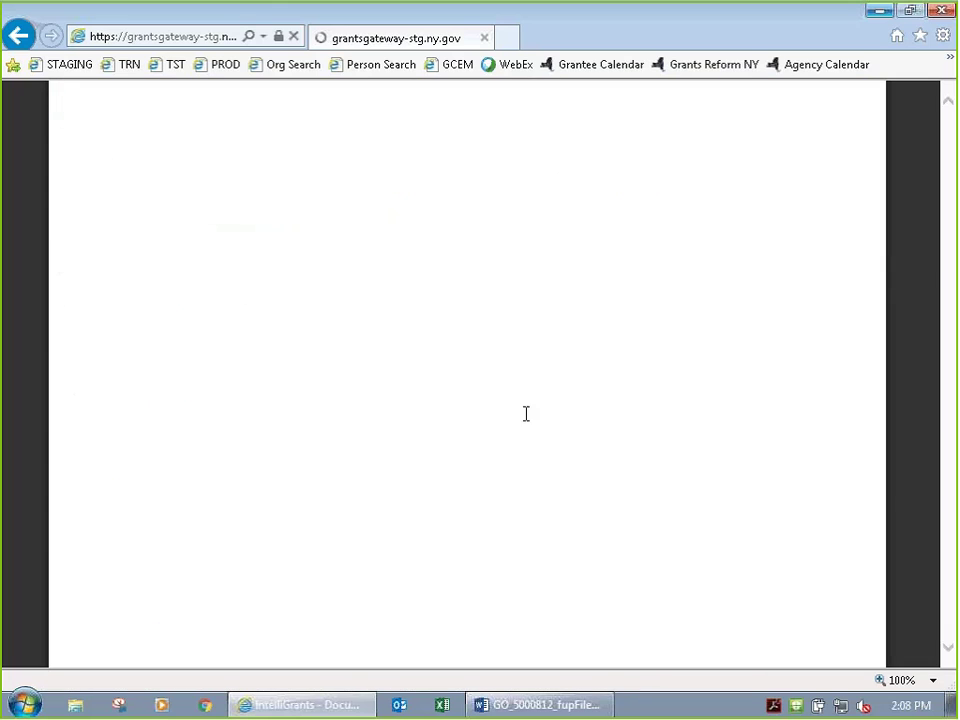
Go back to the forms list and check the Grantee Document Folder now lists 2 documents.
scroll(555, 458, "down", 3)
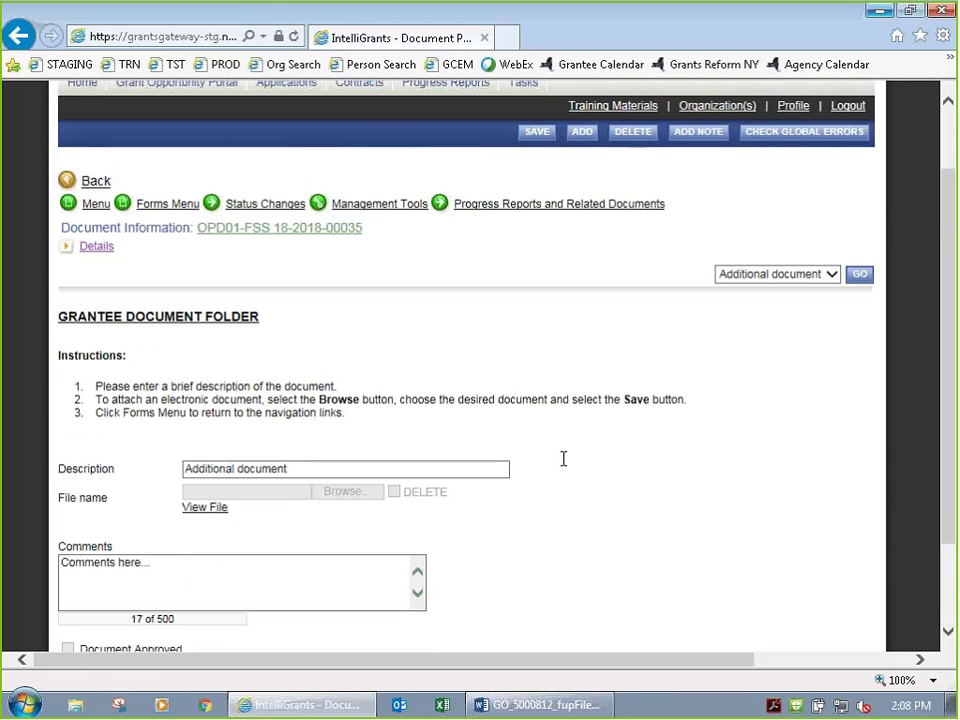
scroll(564, 458, "up", 2)
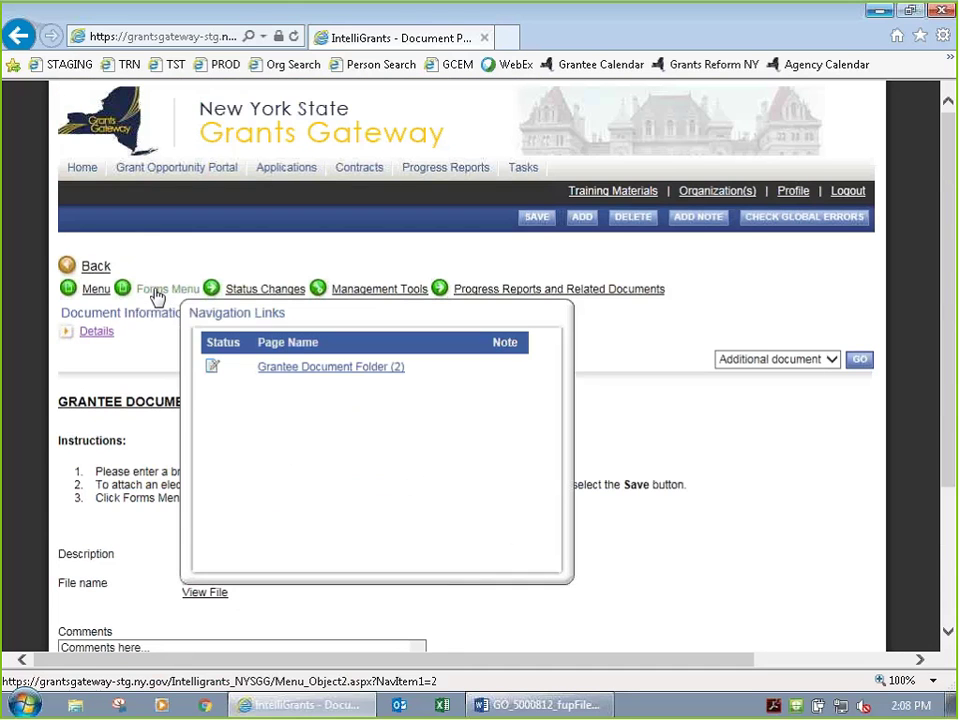
left_click(158, 290)
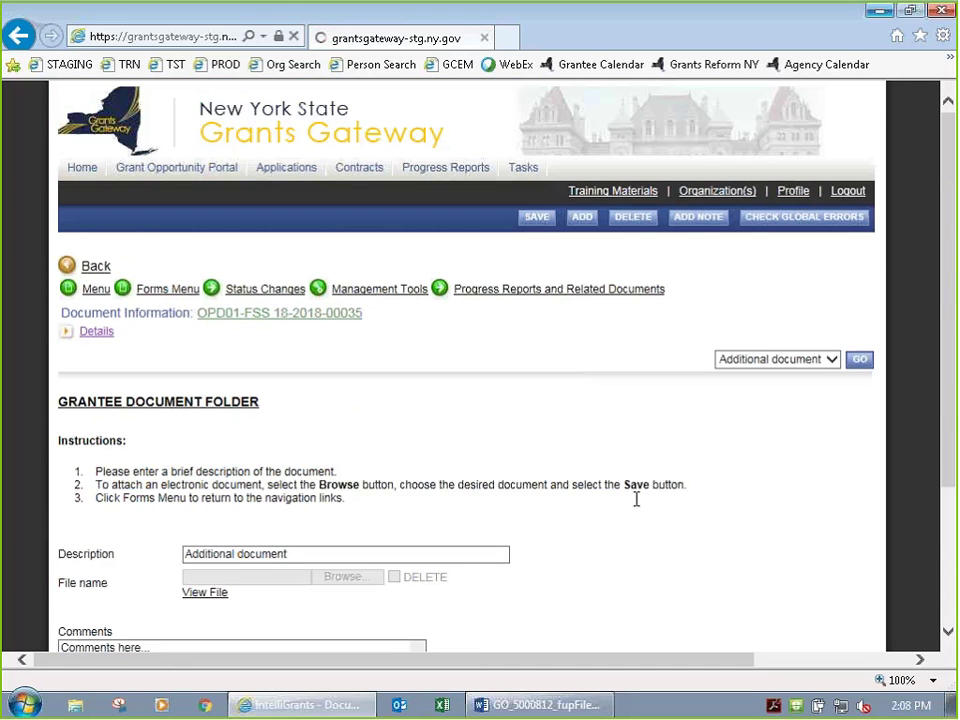
scroll(306, 428, "down", 5)
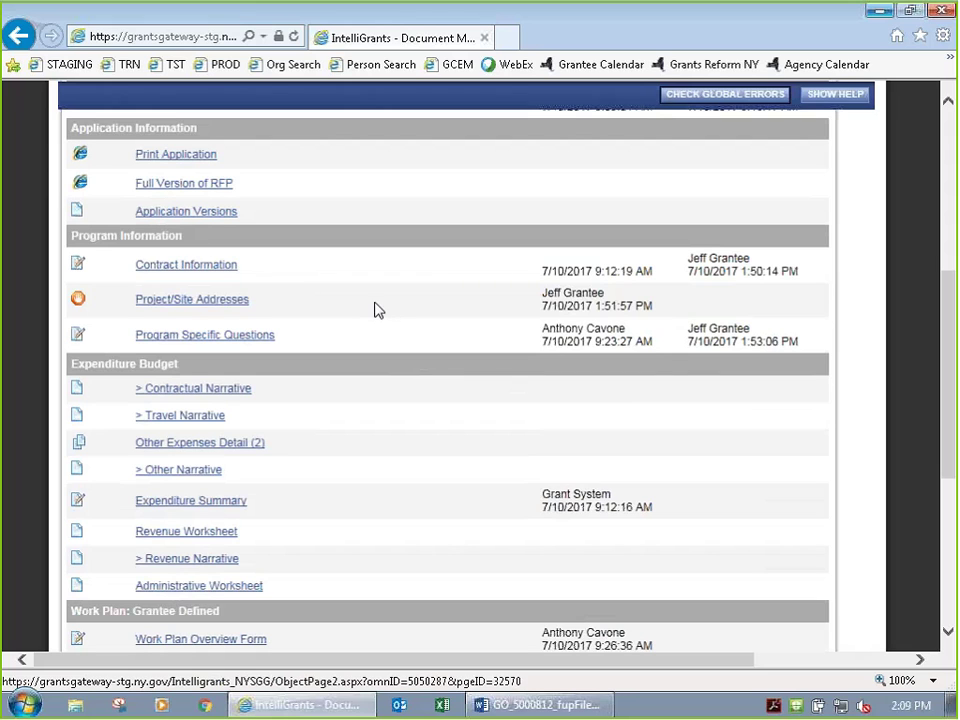
scroll(362, 393, "down", 3)
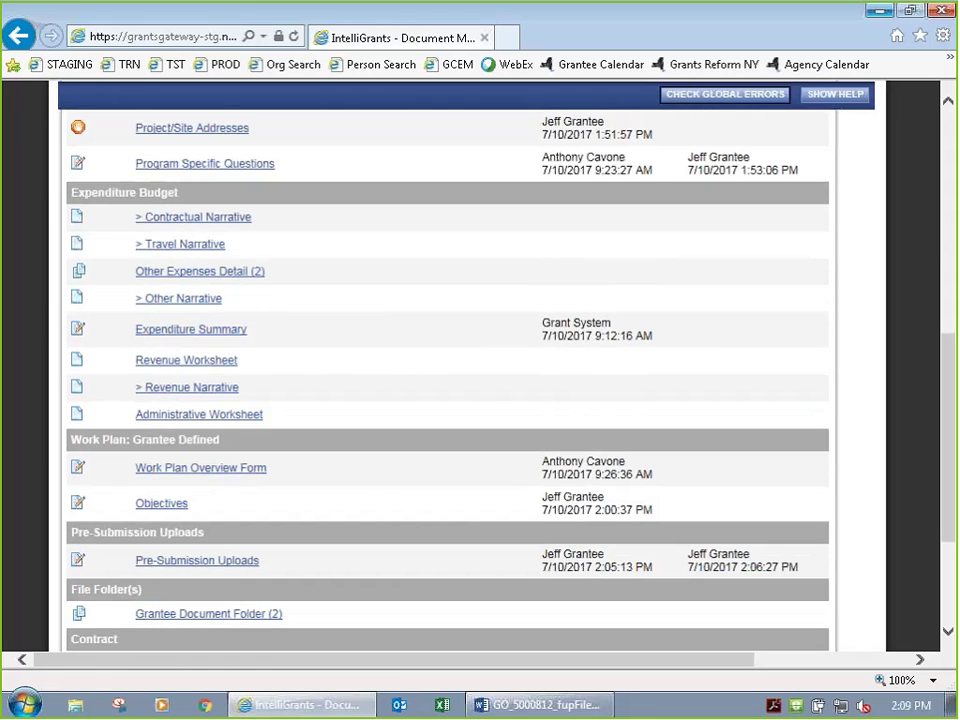
scroll(294, 369, "down", 3)
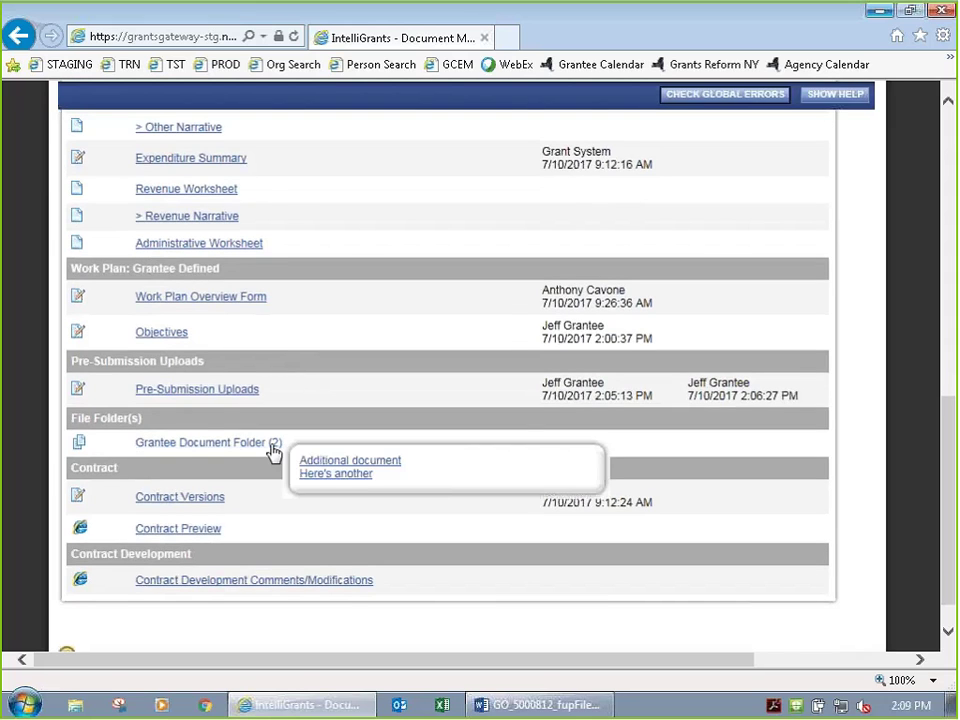
scroll(274, 450, "down", 1)
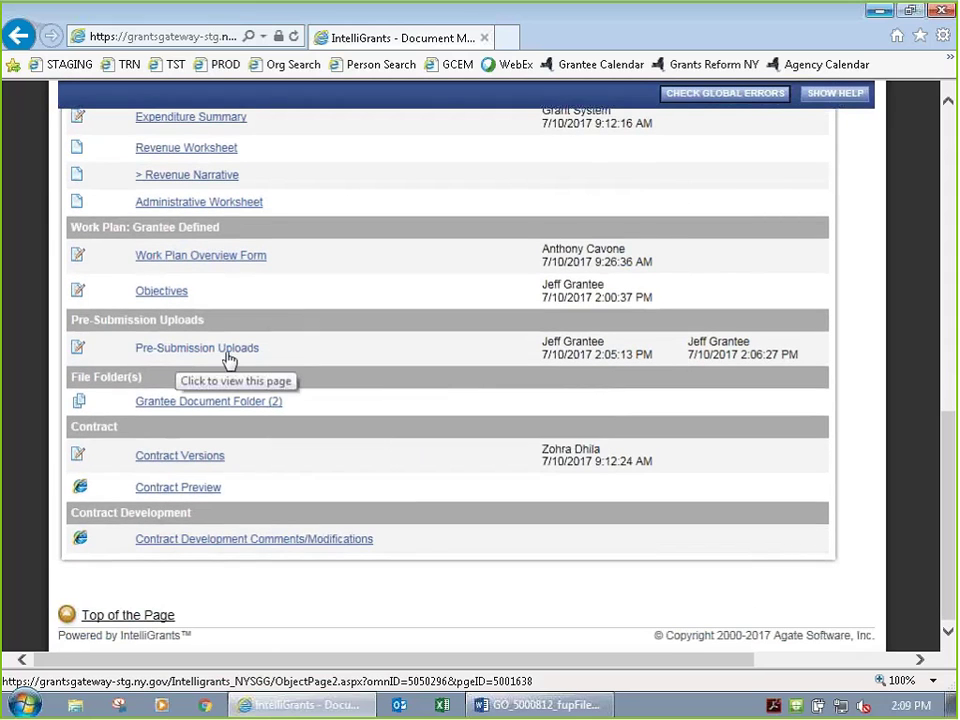
mouse_move(185, 408)
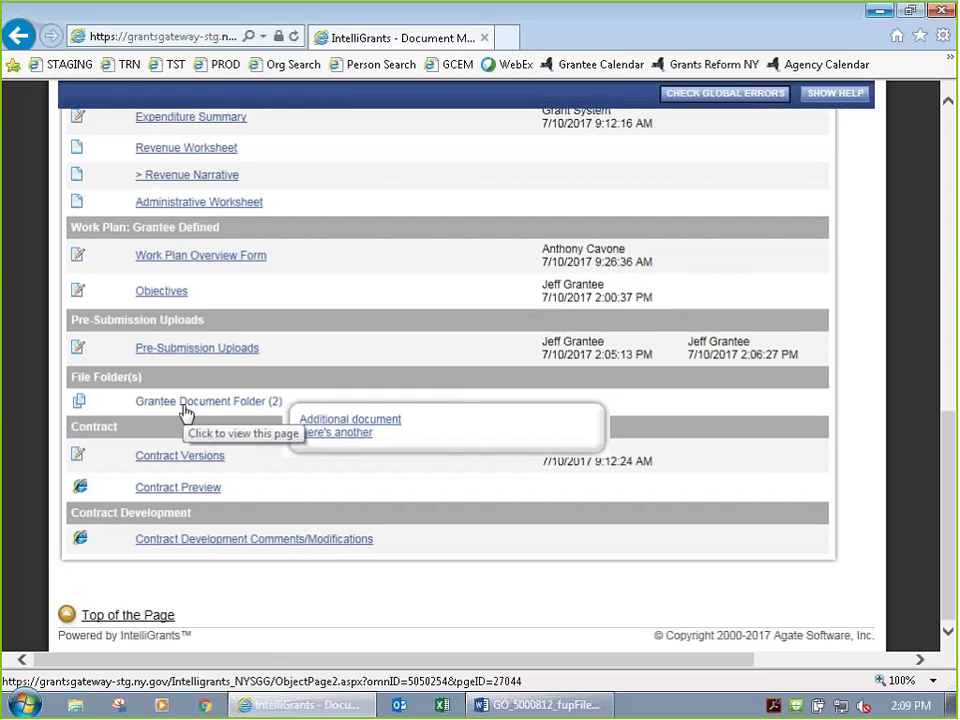
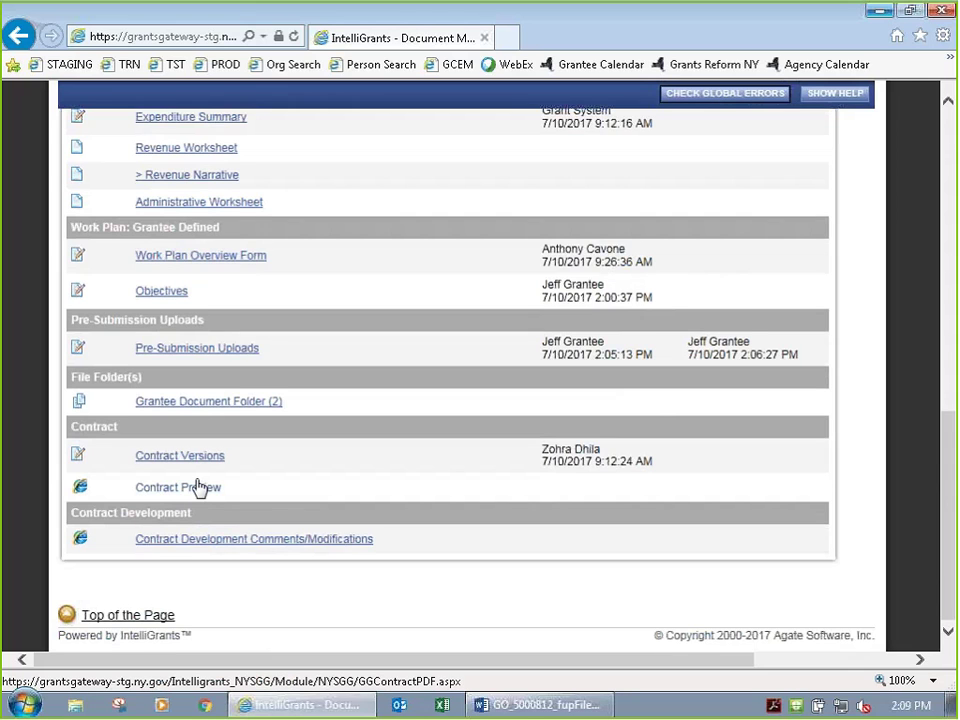
Open the Contract Preview from the Forms list's Contract section in a new tab.
scroll(272, 484, "up", 5)
scroll(290, 475, "down", 3)
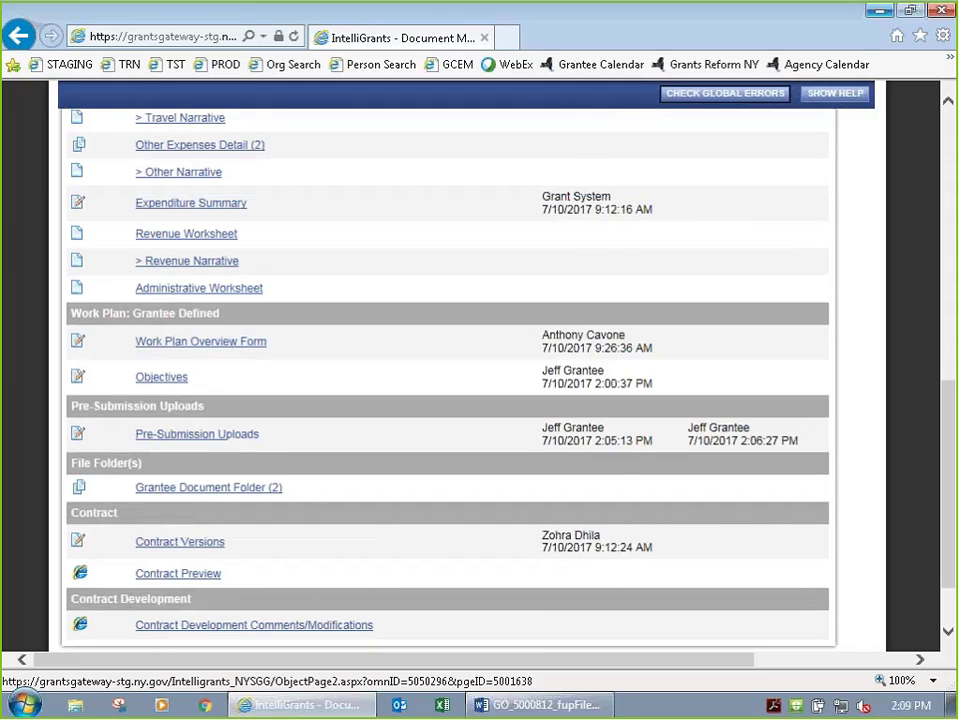
scroll(300, 490, "down", 2)
left_click(193, 490)
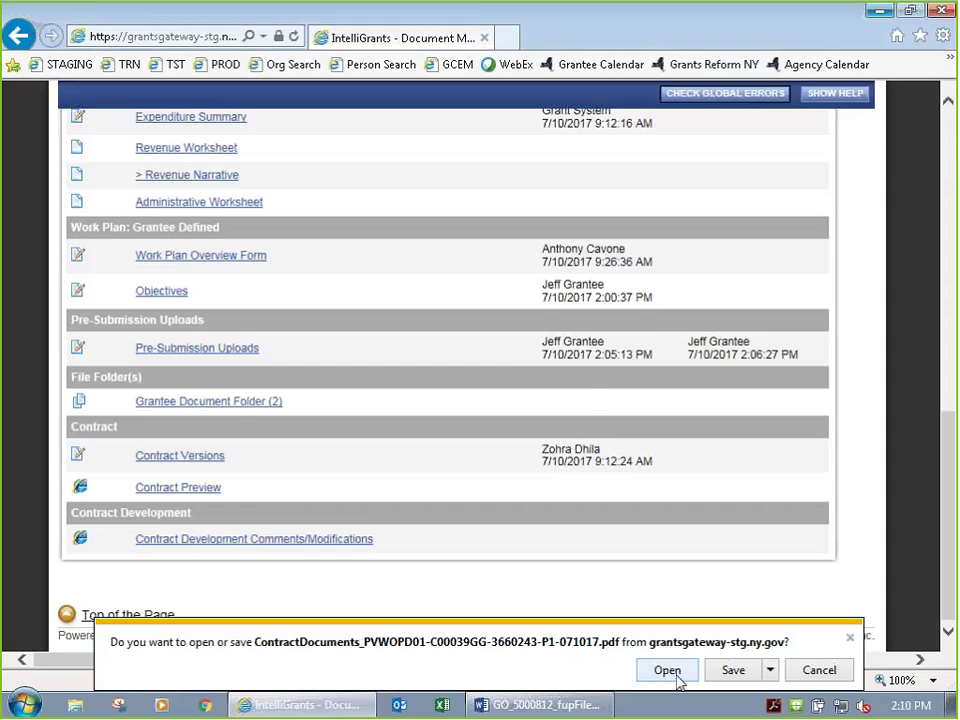
Open the downloaded 47-page contract PDF in Acrobat, review its face page, then return to Grants Gateway.
left_click(674, 678)
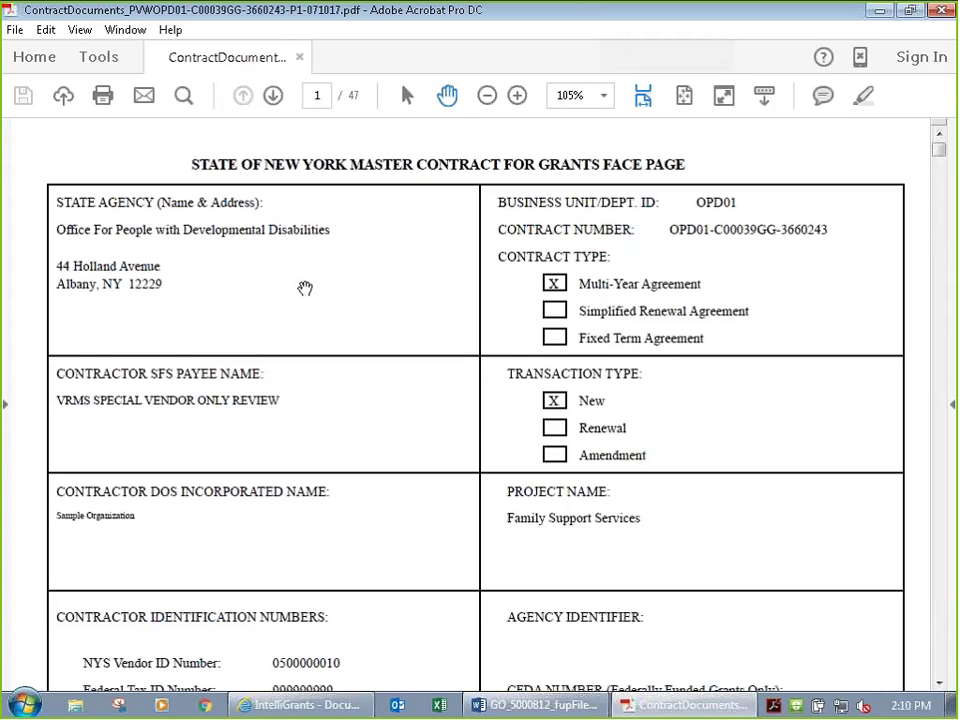
scroll(305, 288, "down", 1)
scroll(368, 407, "down", 1)
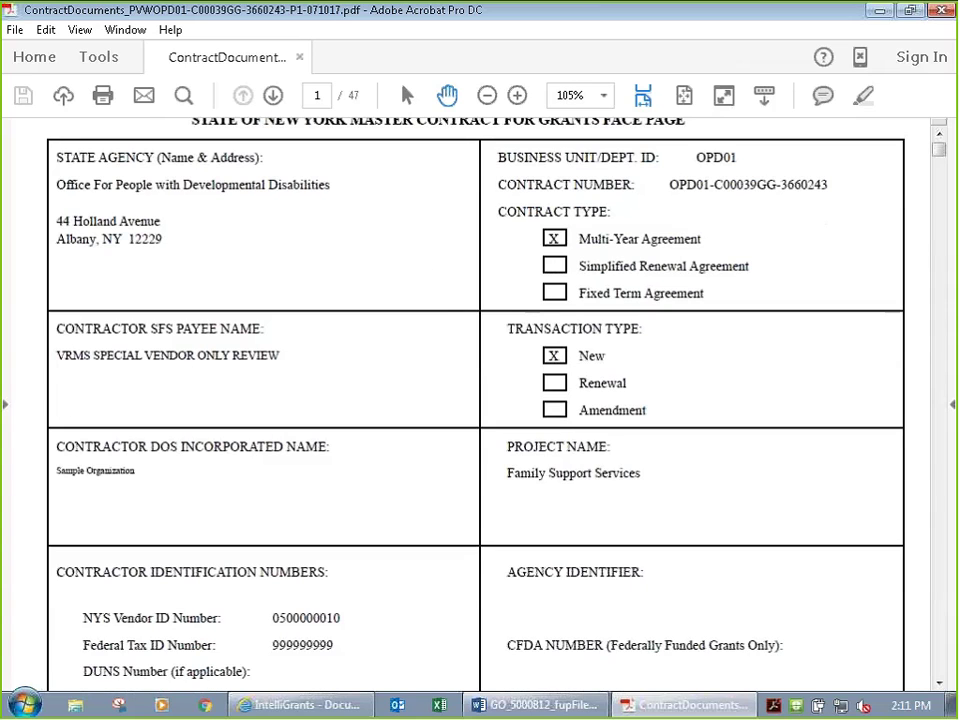
scroll(636, 394, "down", 3)
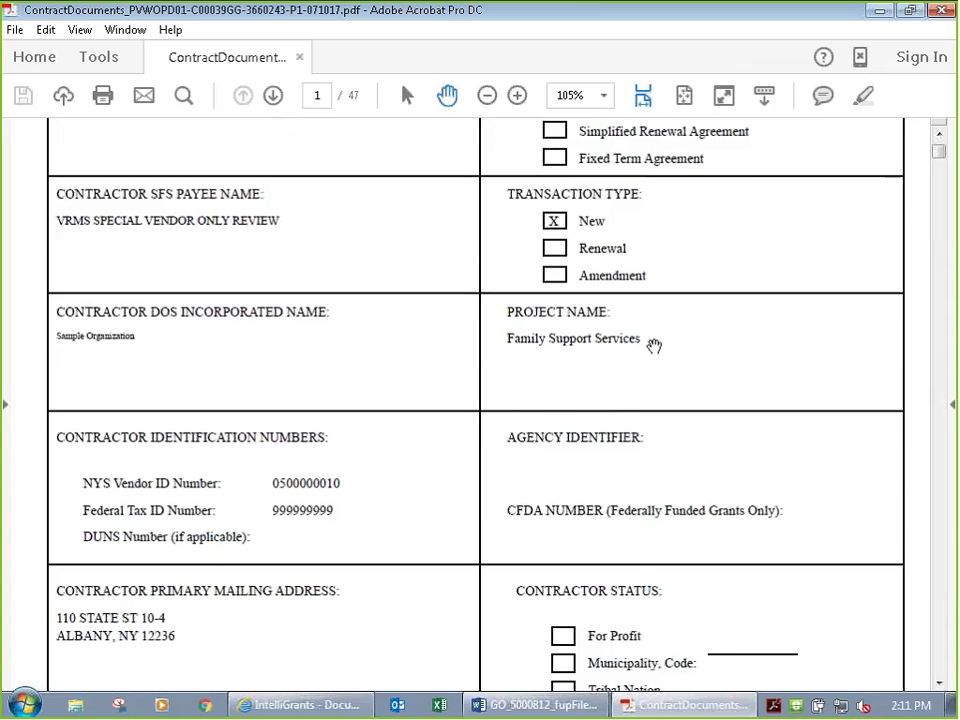
left_click(287, 704)
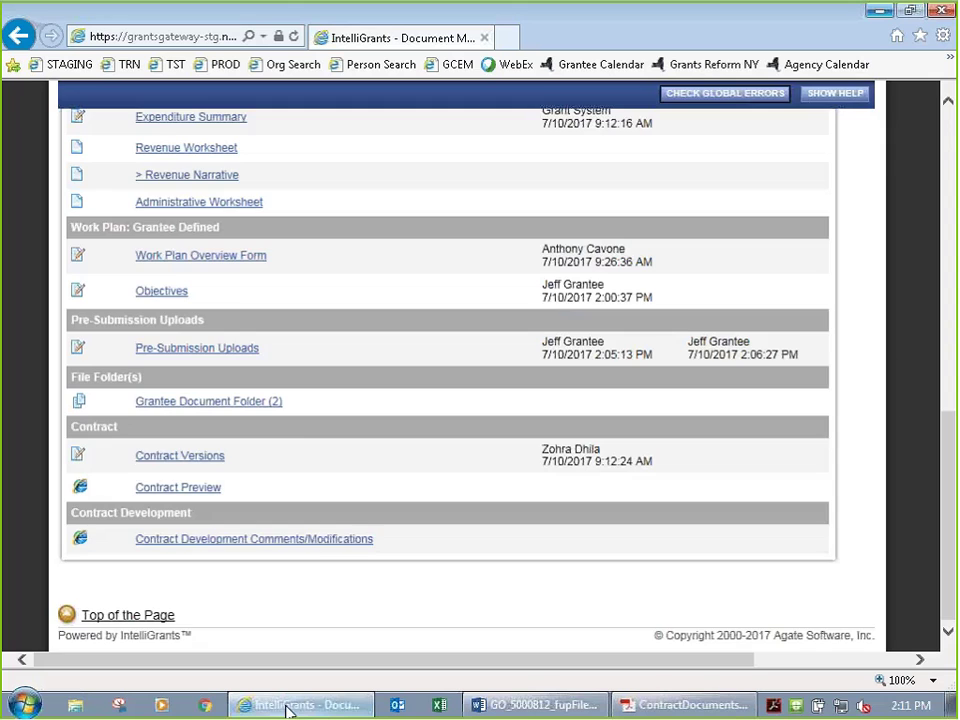
scroll(305, 470, "up", 6)
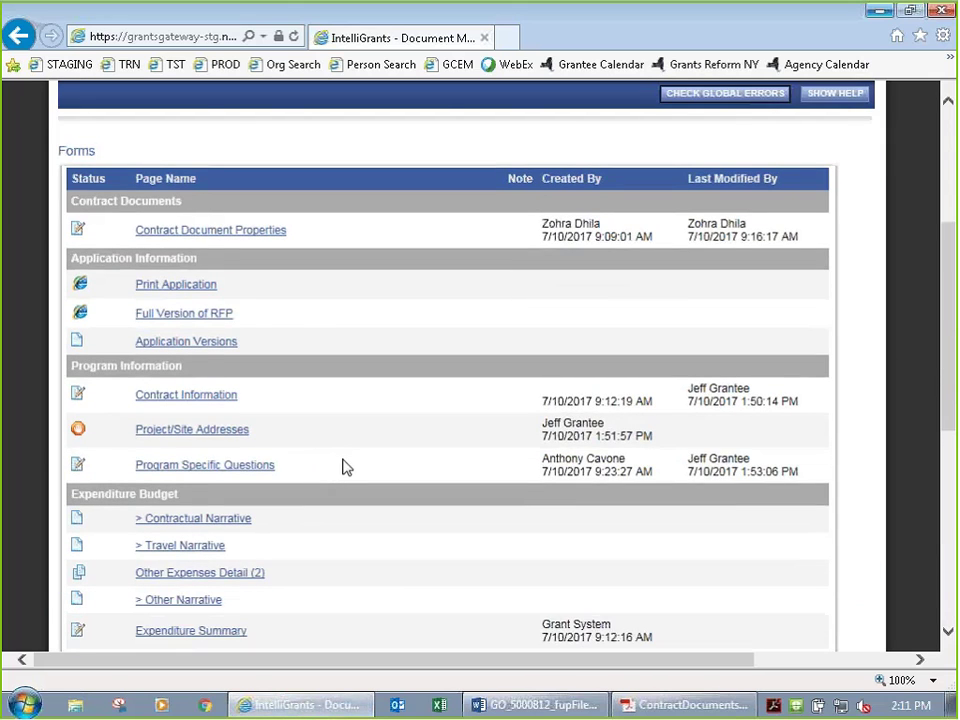
Compare the Program Specific Questions project title 'Family Support Services' with the PDF's Project Name.
scroll(300, 450, "down", 1)
left_click(245, 378)
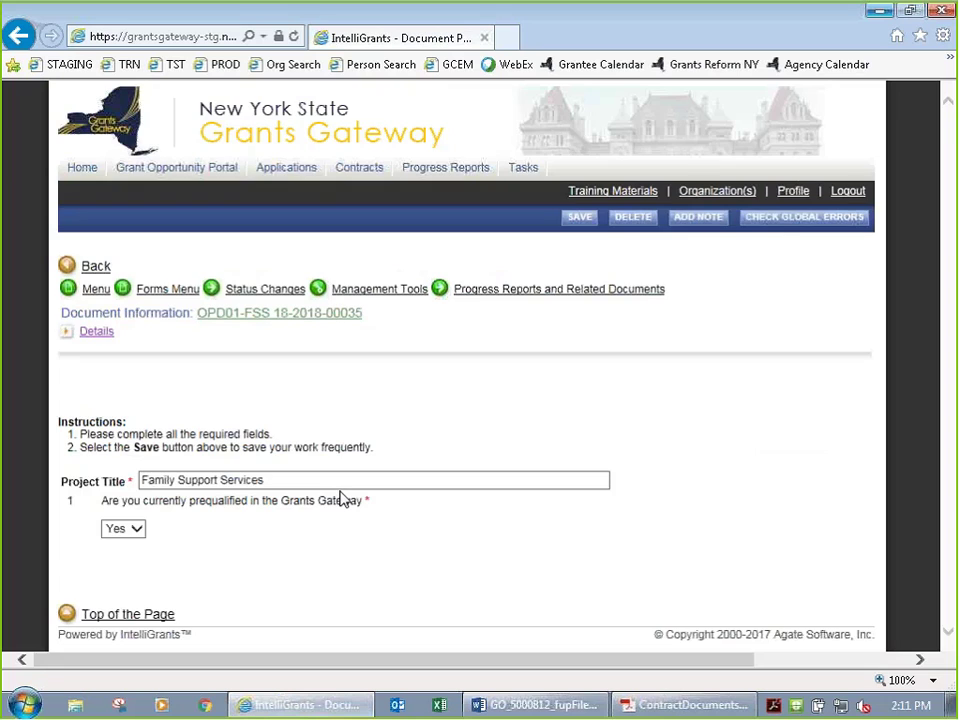
left_click_drag(263, 480, 124, 480)
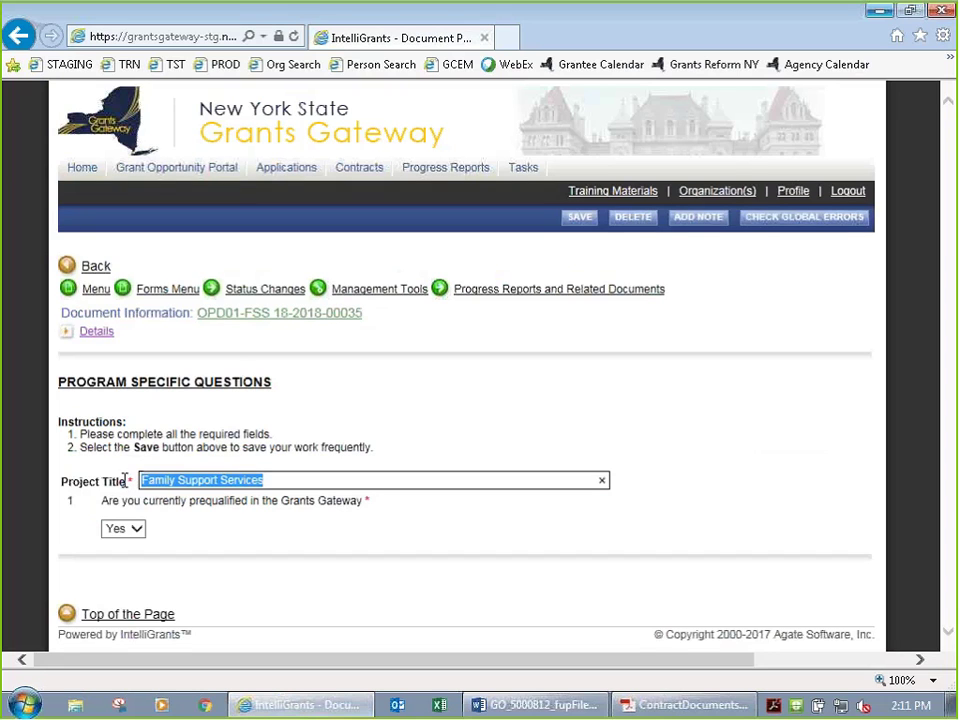
left_click(660, 398)
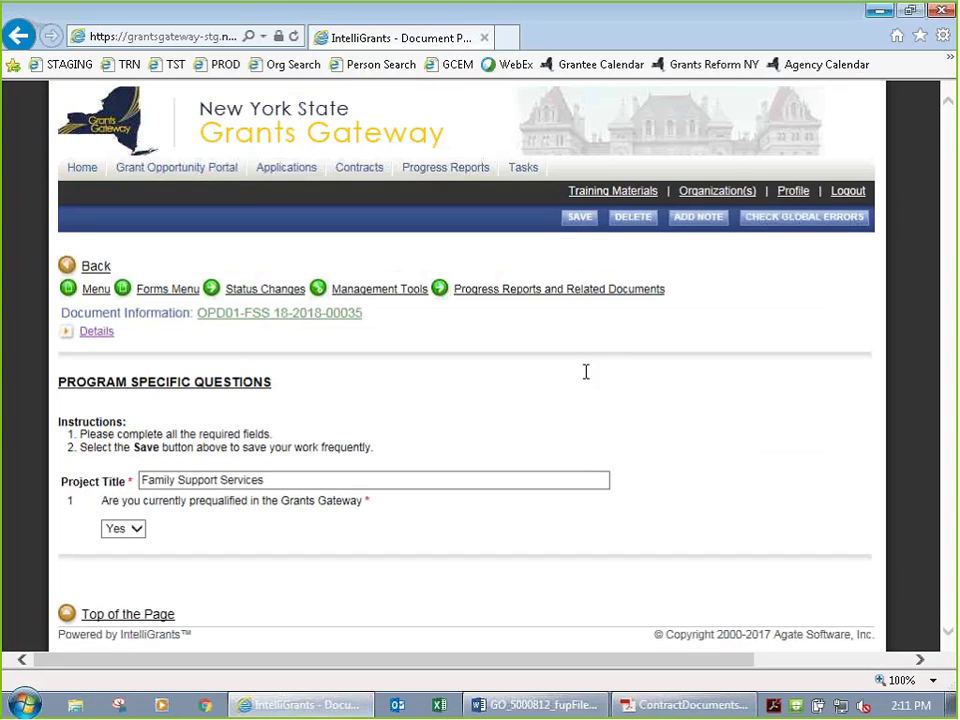
left_click(665, 706)
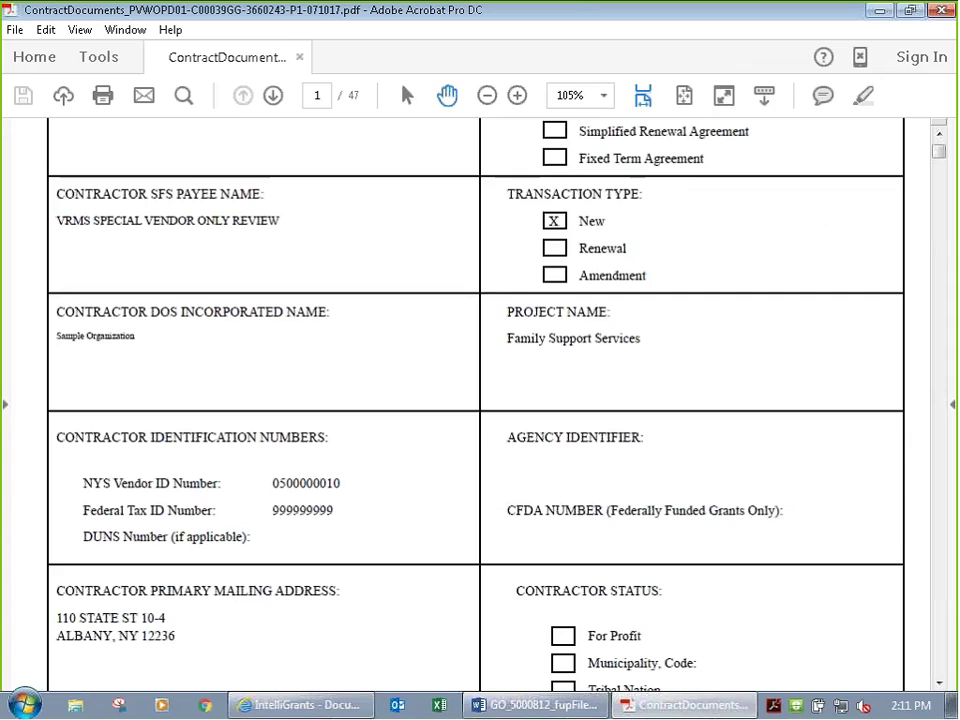
scroll(281, 401, "down", 3)
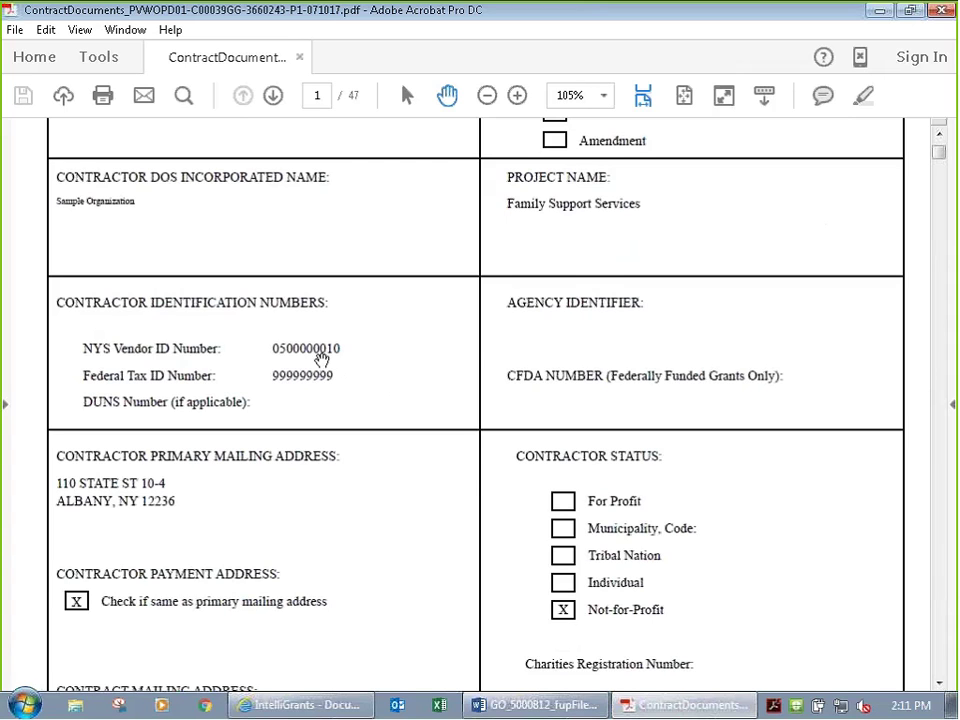
Review the PDF face page's identification numbers, addresses and Not-for-Profit status, then return to Grants Gateway.
scroll(590, 446, "down", 3)
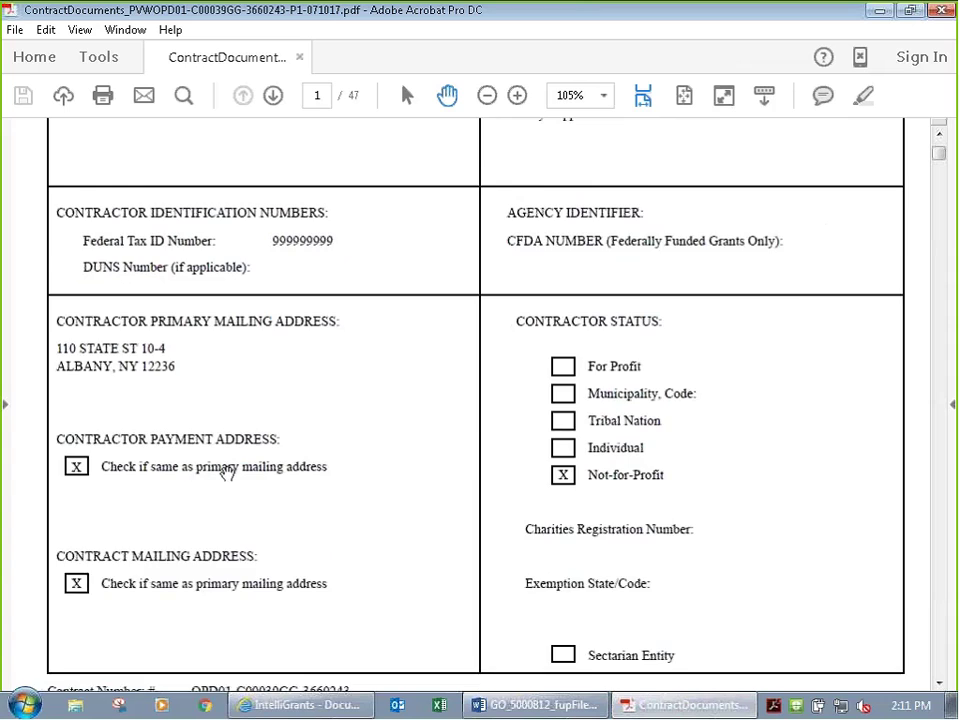
scroll(75, 279, "down", 1)
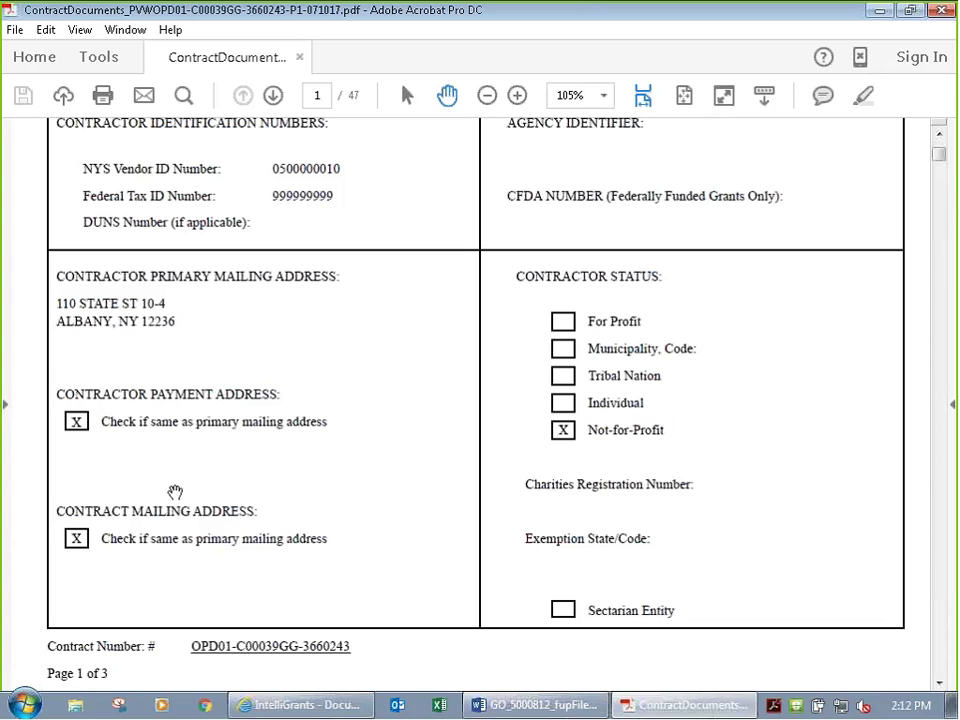
key("alt+Tab")
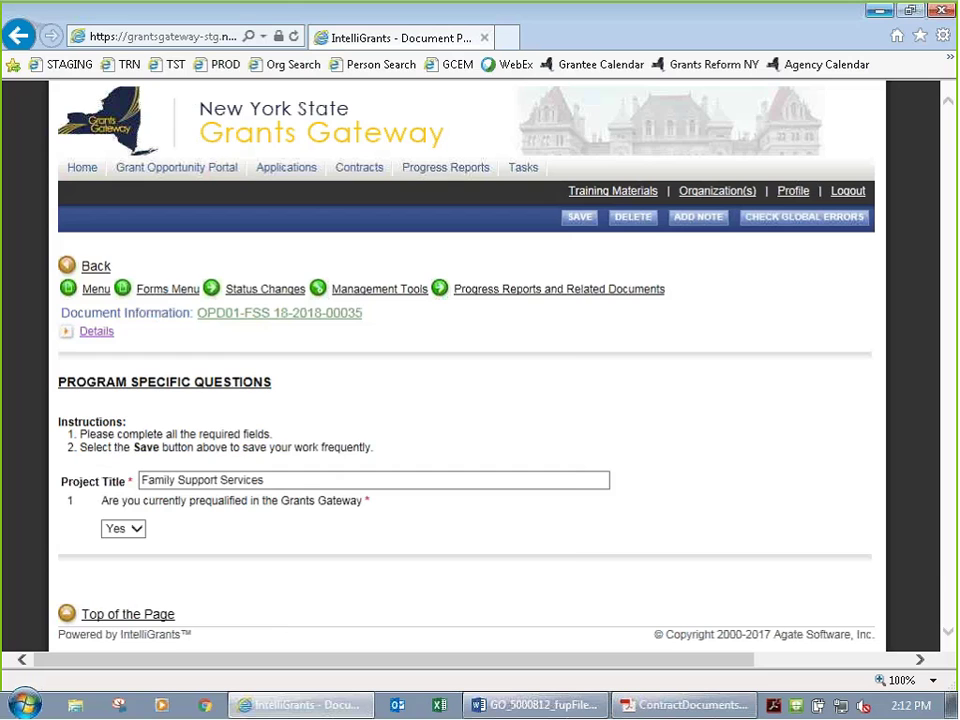
Check that Contract Information uses one address for primary, payment and mailing, matching the PDF.
left_click(167, 292)
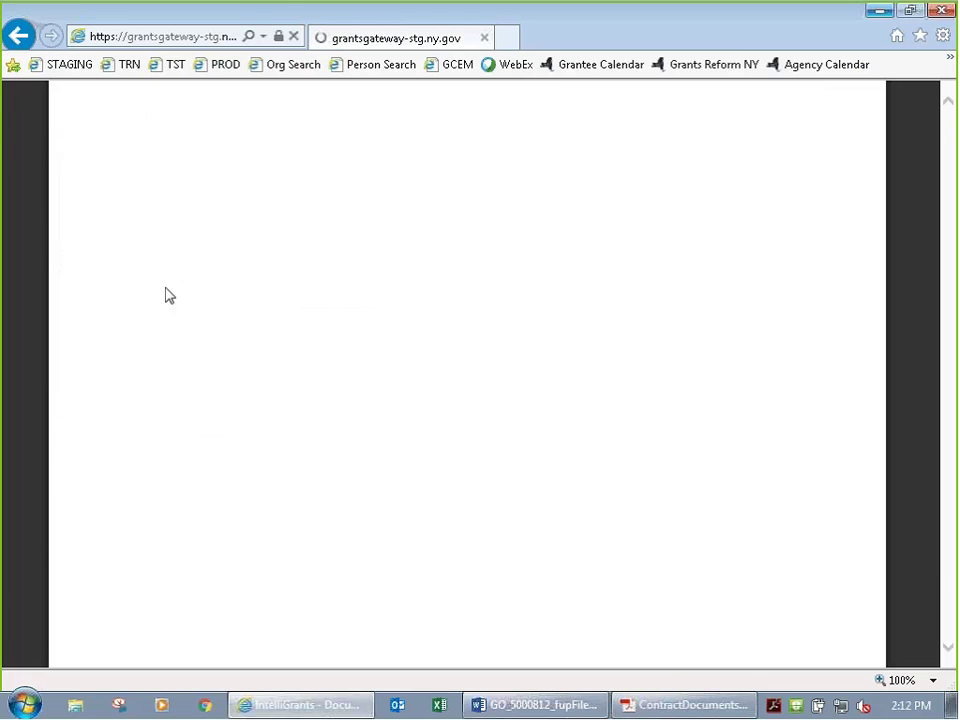
scroll(585, 456, "down", 4)
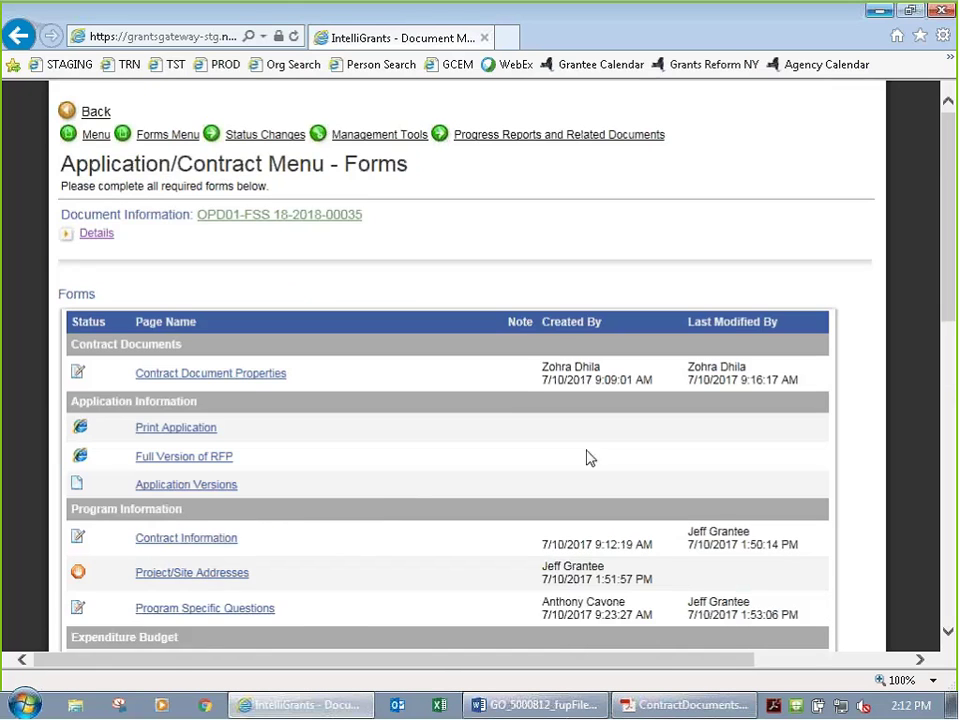
scroll(241, 499, "down", 2)
left_click(195, 443)
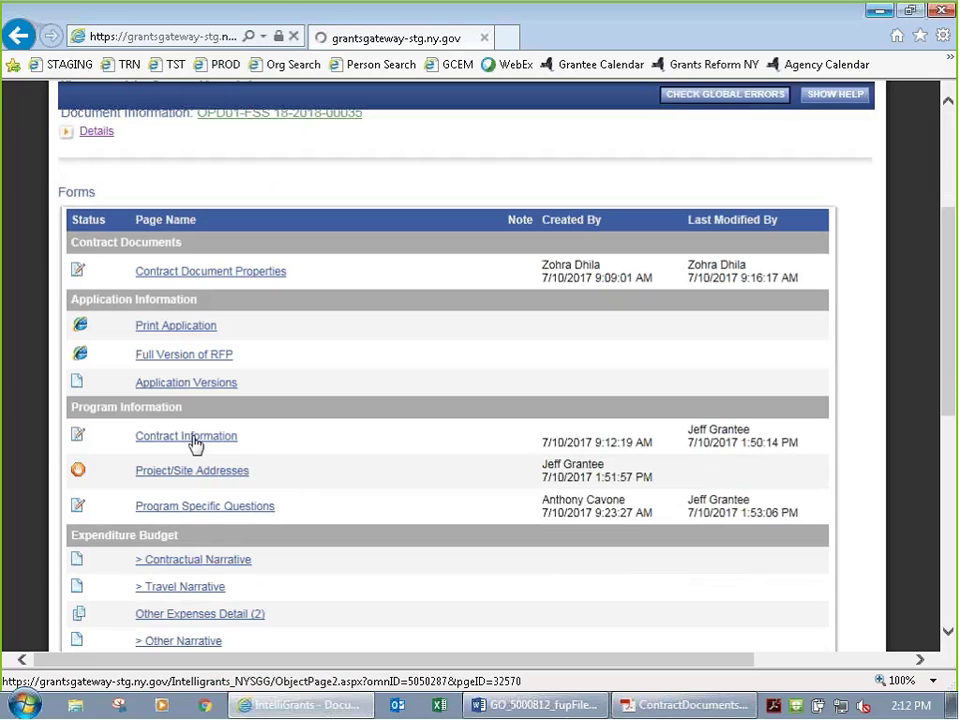
scroll(300, 429, "down", 2)
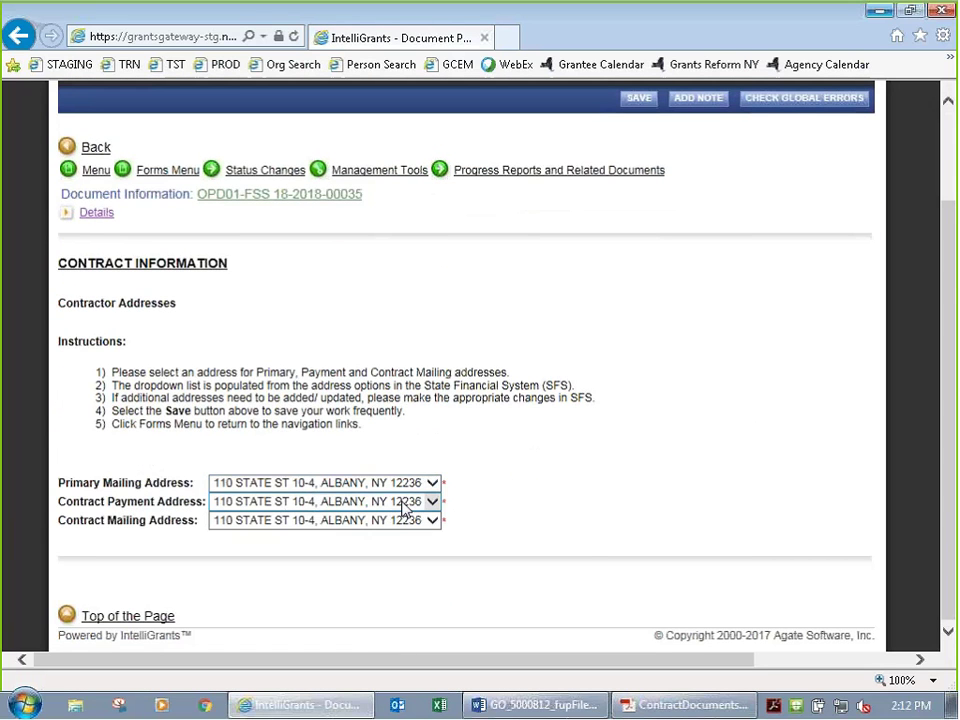
left_click(686, 705)
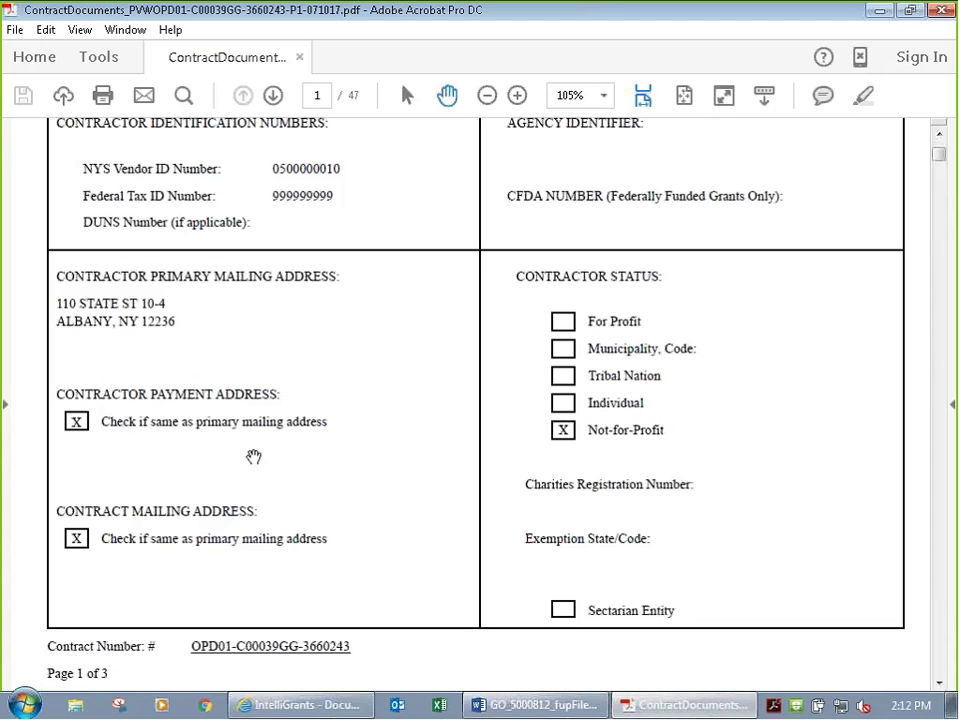
Scroll the PDF to page 2, showing the 01/01/2018–12/31/2022 term and $478,465.00 current funding.
scroll(707, 489, "down", 1)
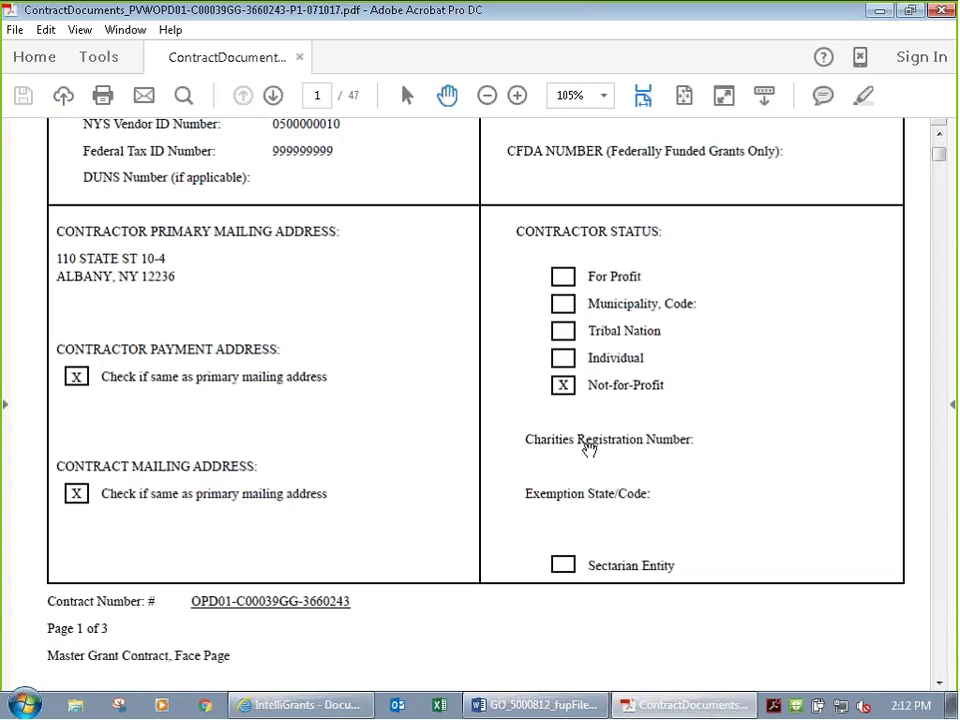
scroll(600, 460, "down", 10)
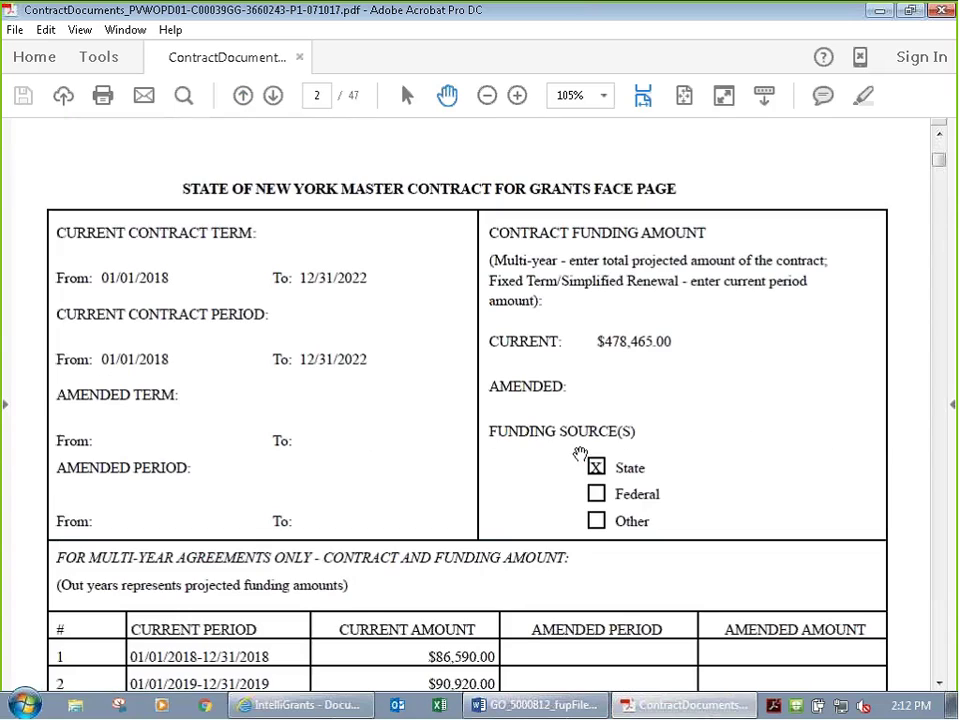
Review page 2's five-period funding schedule, continuing to page 3's attachment list with A-1 and B-1.
scroll(545, 442, "down", 3)
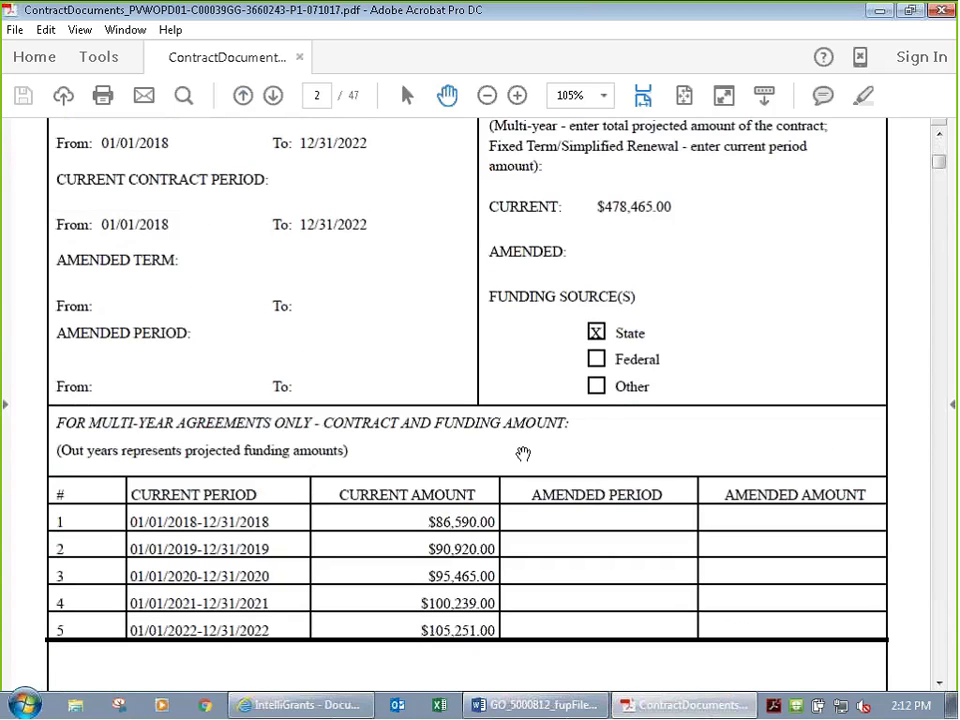
scroll(521, 454, "up", 1)
scroll(488, 472, "up", 1)
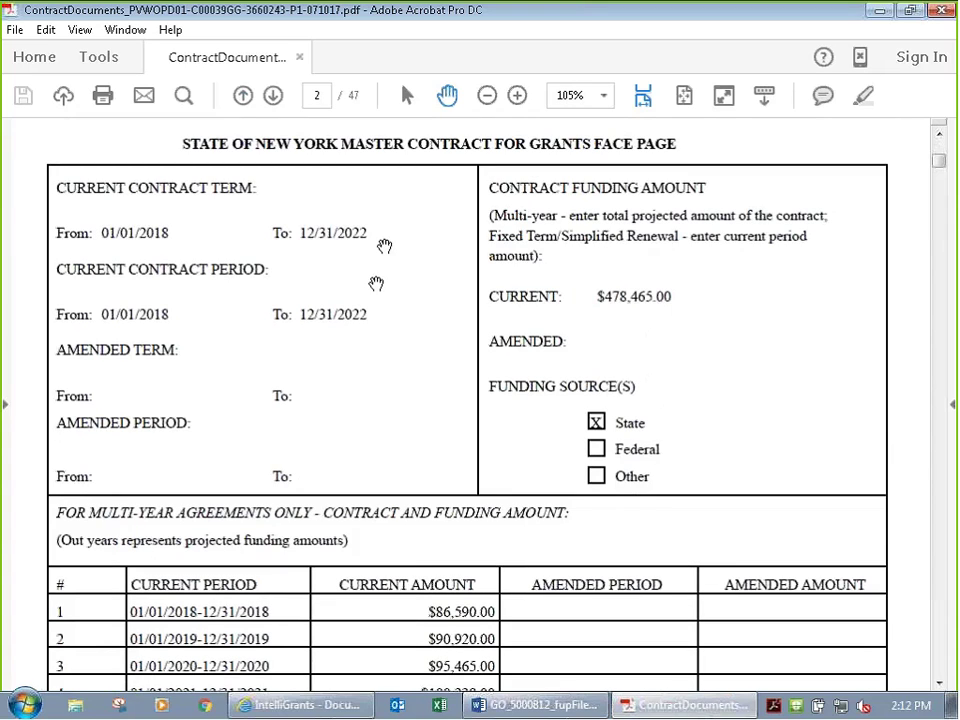
scroll(280, 270, "down", 2)
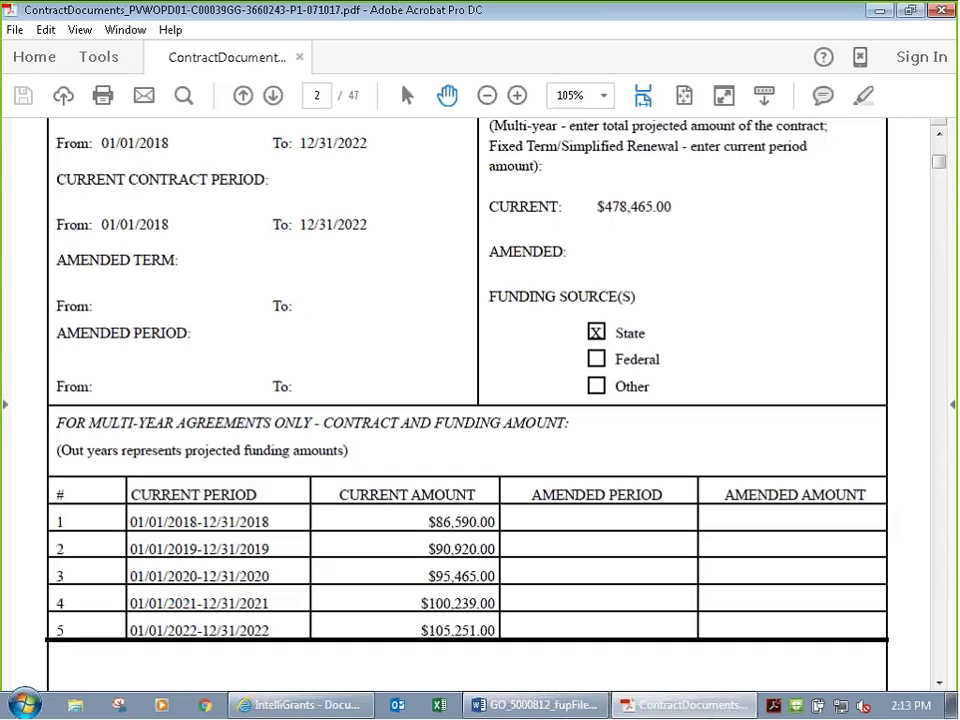
scroll(330, 404, "down", 2)
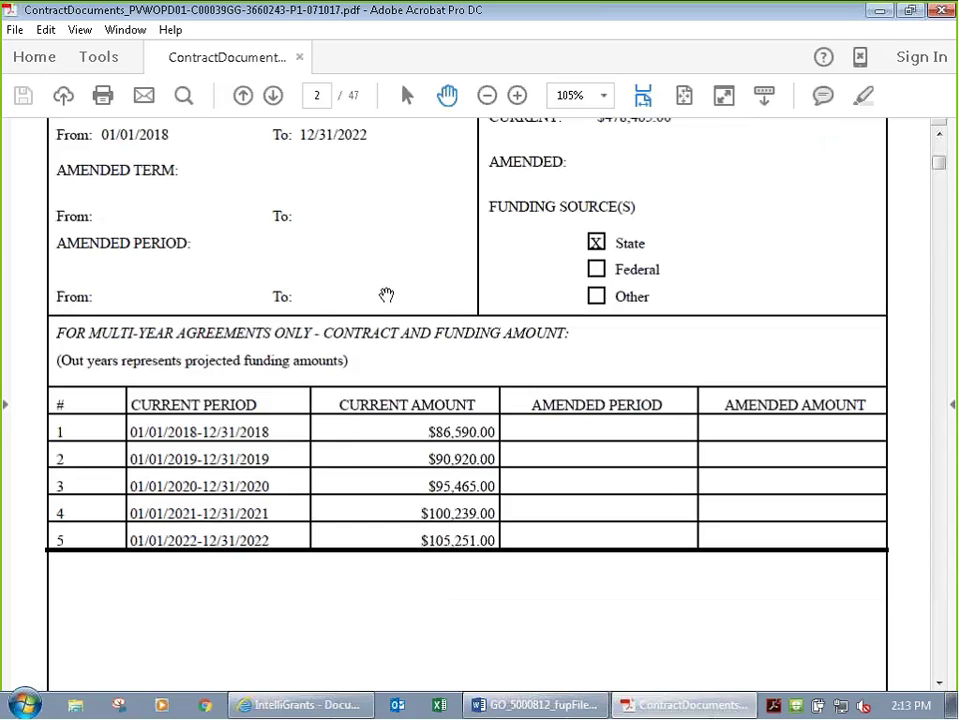
scroll(425, 432, "down", 1)
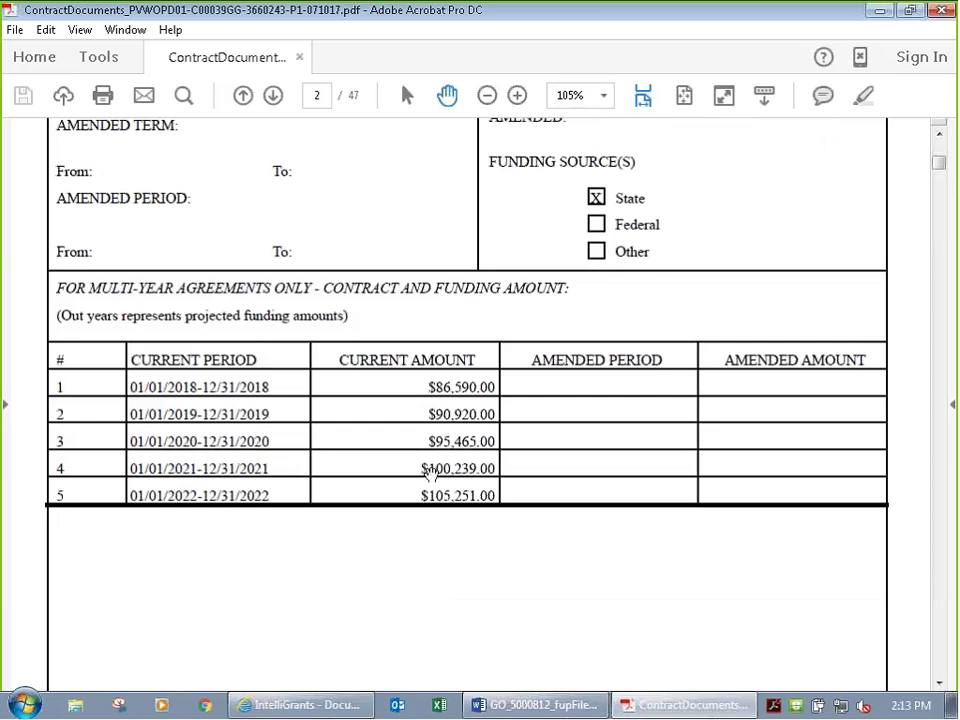
scroll(428, 473, "up", 2)
scroll(427, 480, "down", 6)
scroll(427, 483, "down", 12)
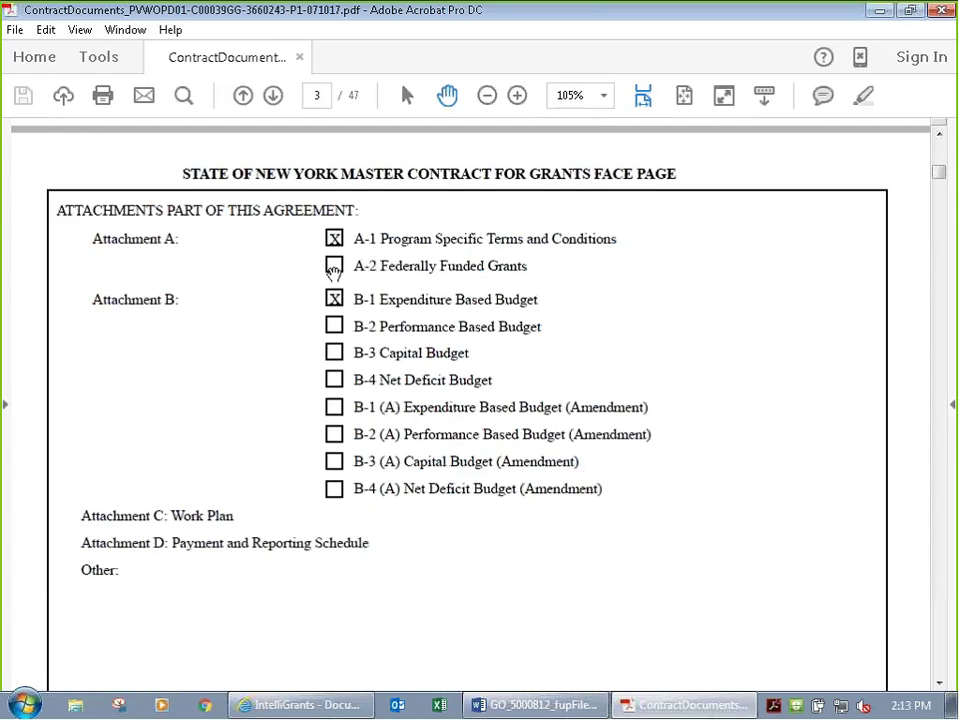
Read through the page 4 signature blocks to the Master Contract for Grants terms on page 5.
scroll(333, 323, "down", 3)
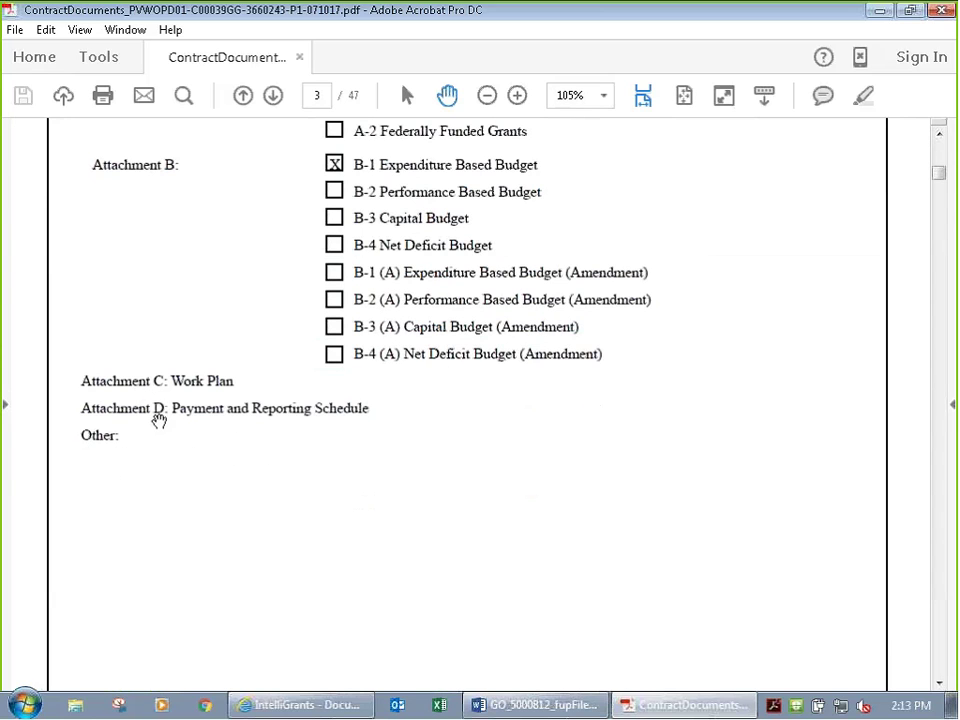
scroll(160, 421, "down", 1)
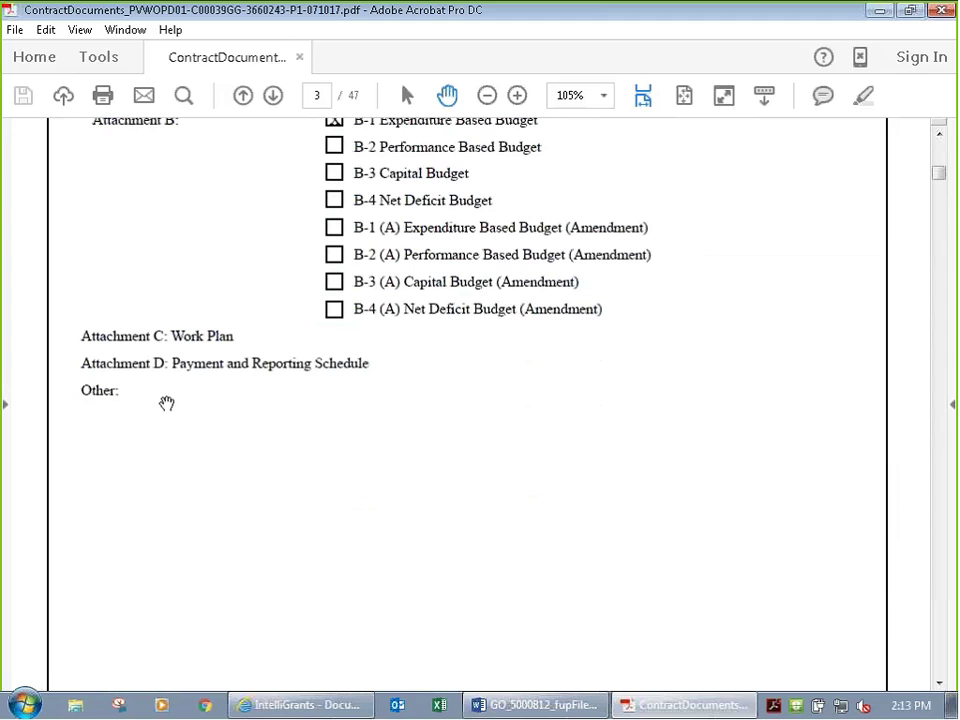
scroll(165, 403, "down", 5)
scroll(160, 404, "down", 10)
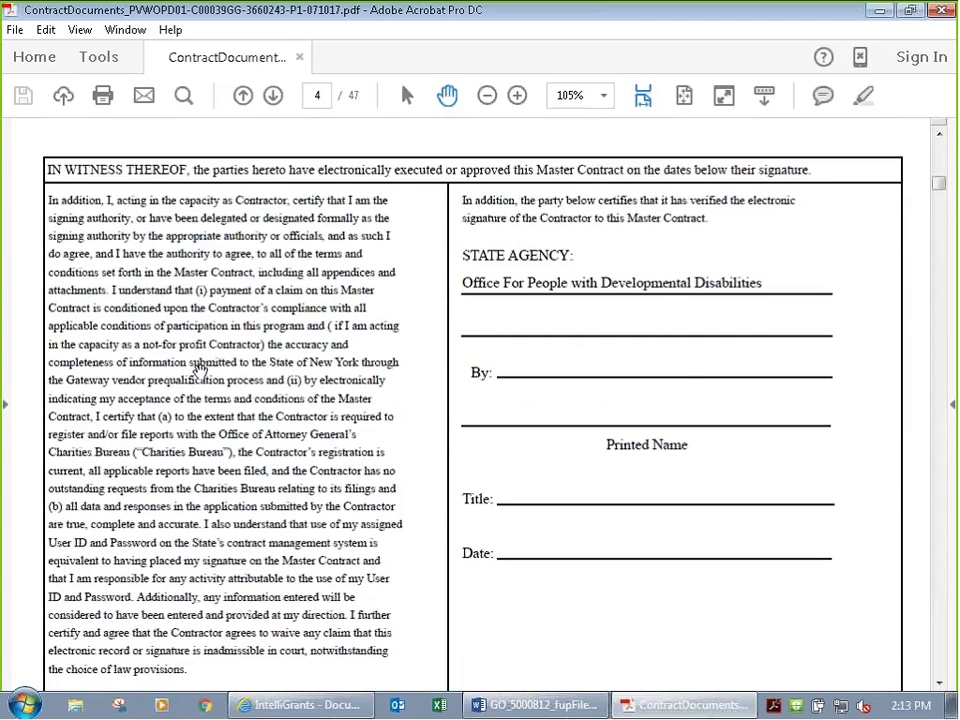
scroll(200, 375, "down", 1)
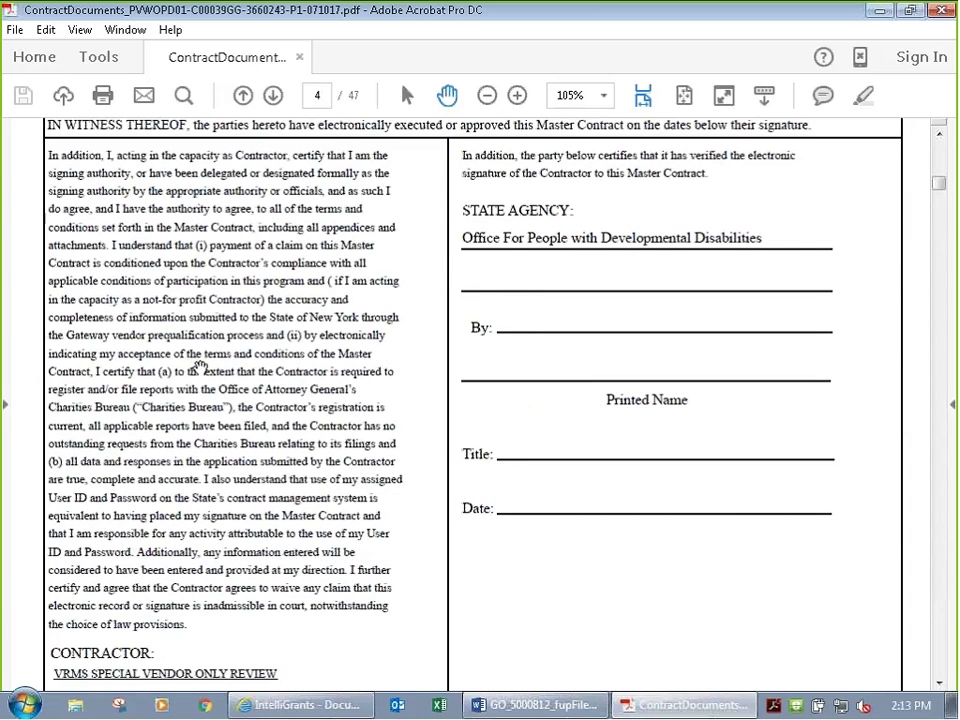
scroll(202, 368, "down", 7)
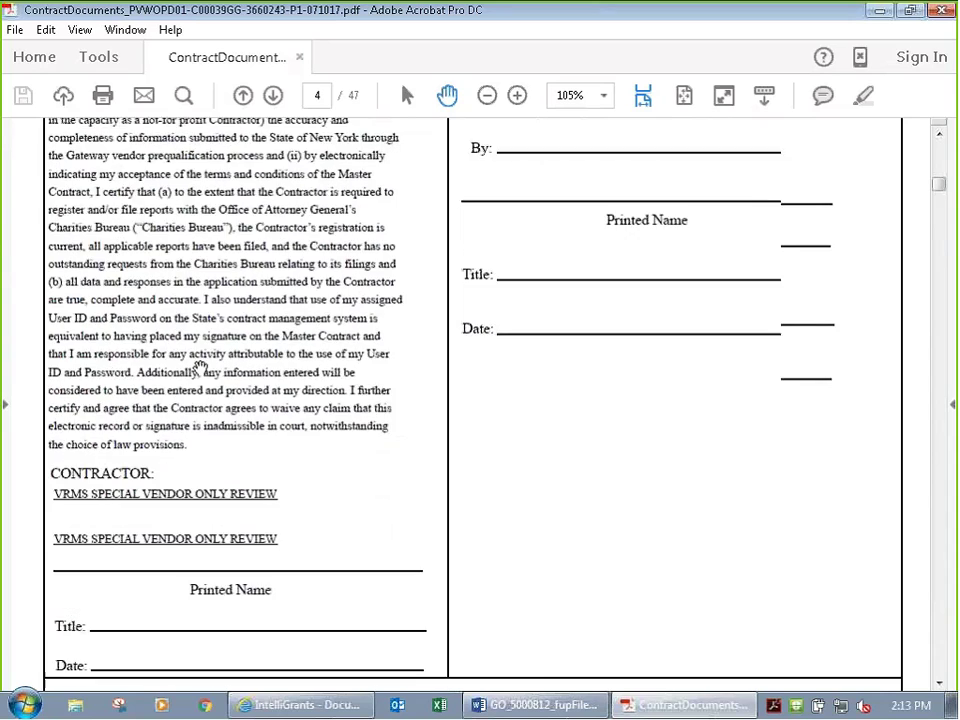
scroll(202, 368, "down", 4)
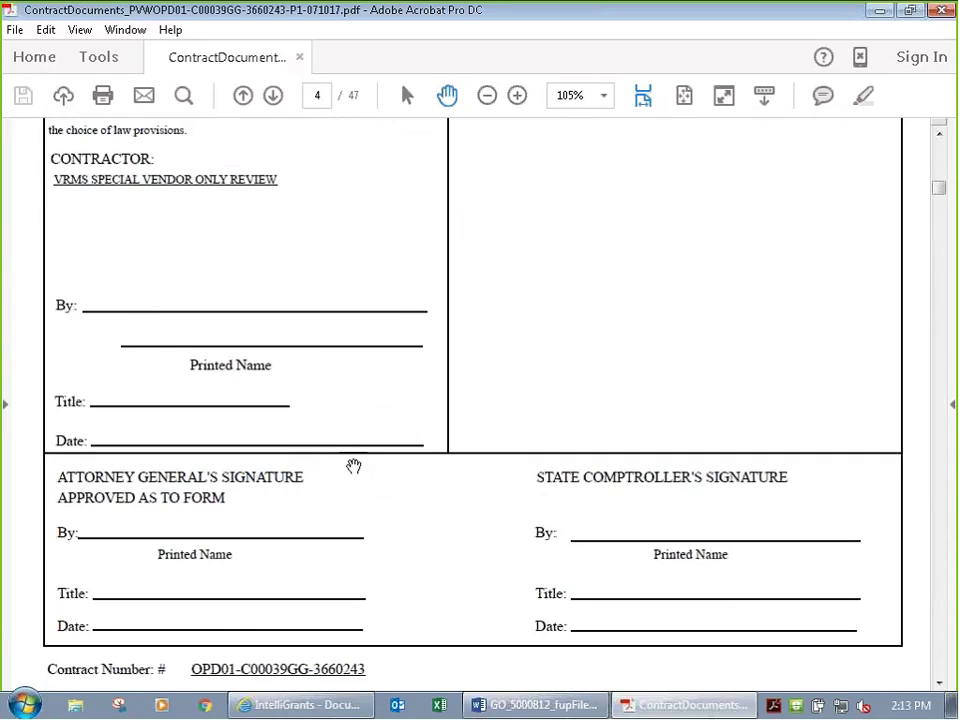
scroll(310, 419, "up", 8)
scroll(126, 480, "down", 4)
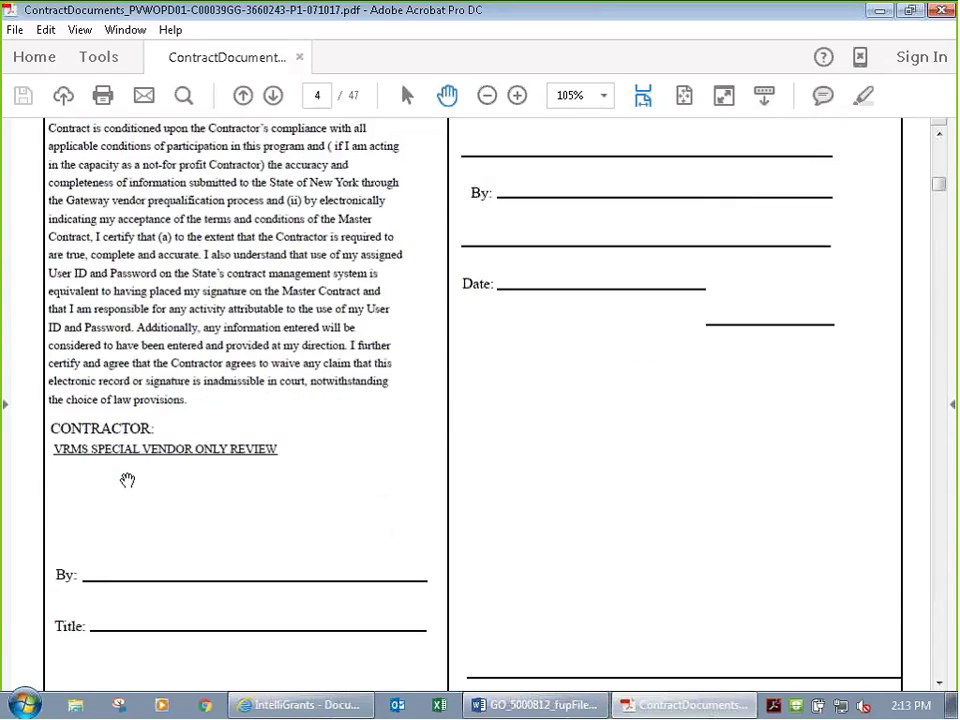
scroll(185, 466, "down", 2)
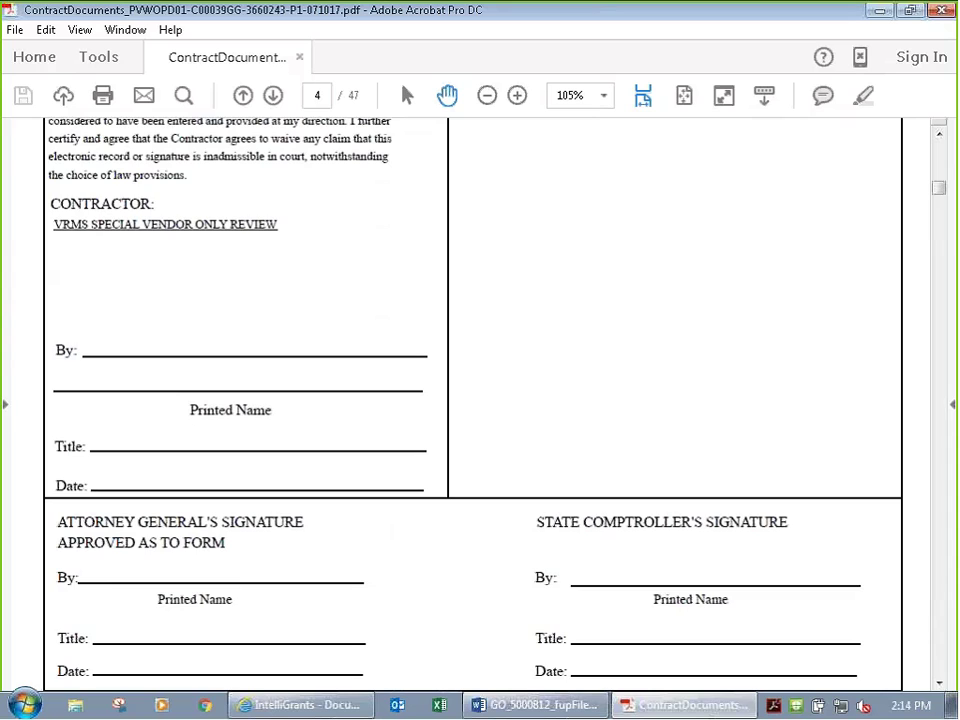
scroll(182, 432, "up", 4)
scroll(241, 351, "down", 3)
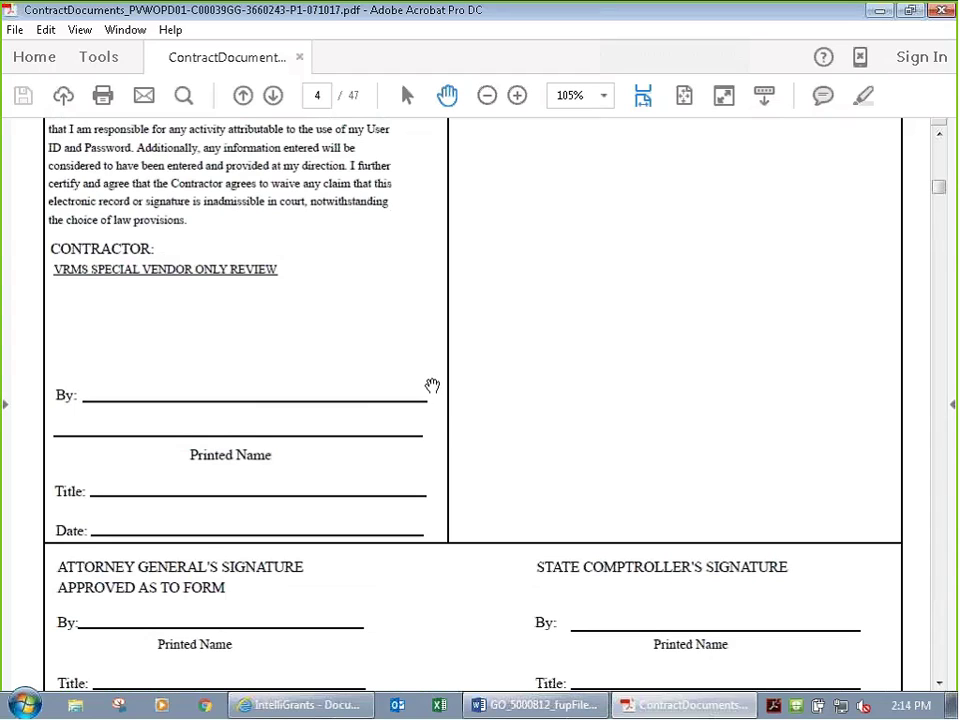
scroll(467, 424, "down", 3)
scroll(467, 424, "down", 10)
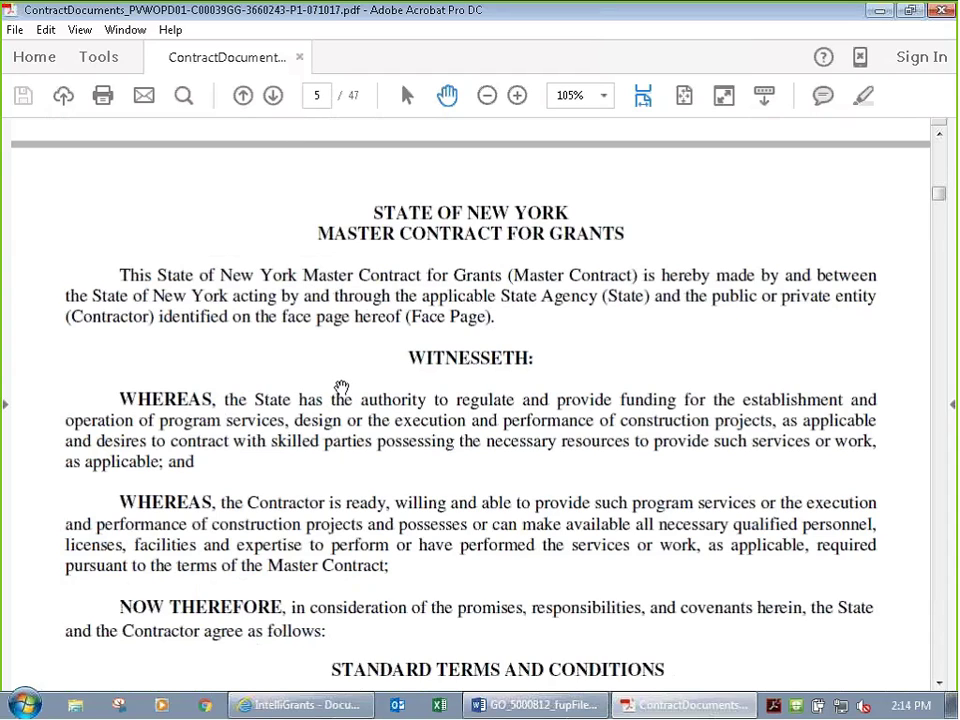
Jump to page 30 of the contract PDF.
scroll(378, 453, "down", 3)
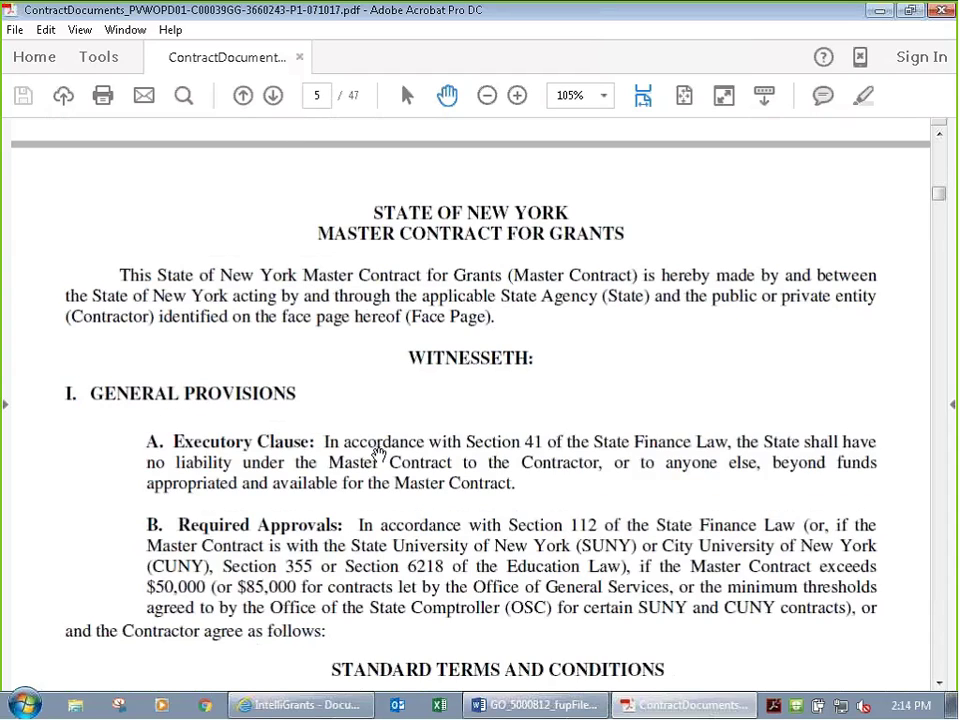
scroll(414, 476, "up", 5)
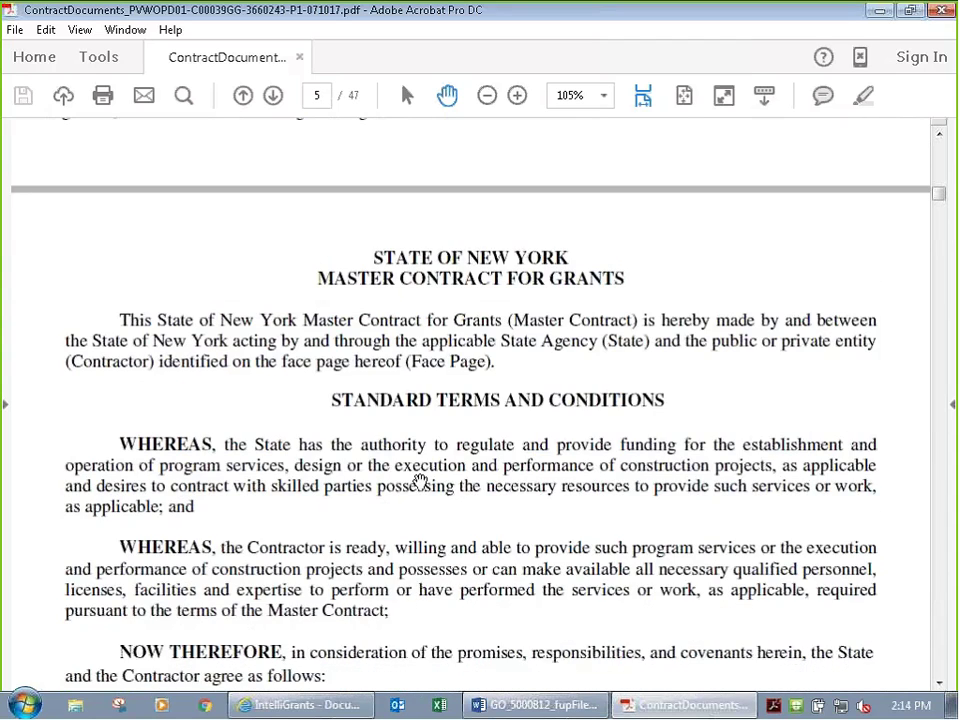
left_click(311, 88)
type("30")
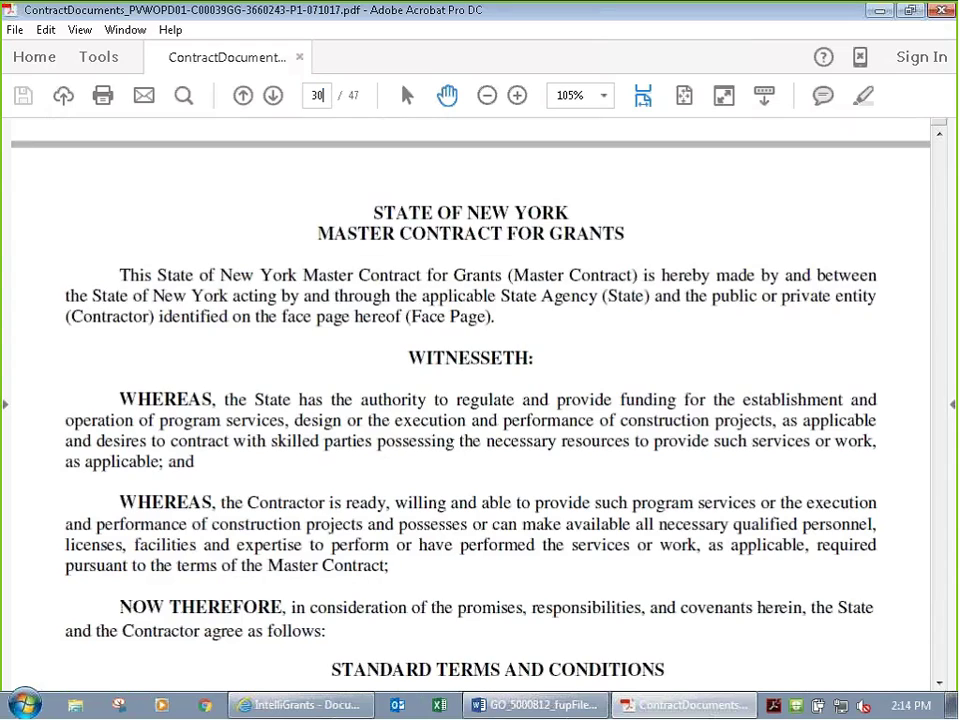
key("Return")
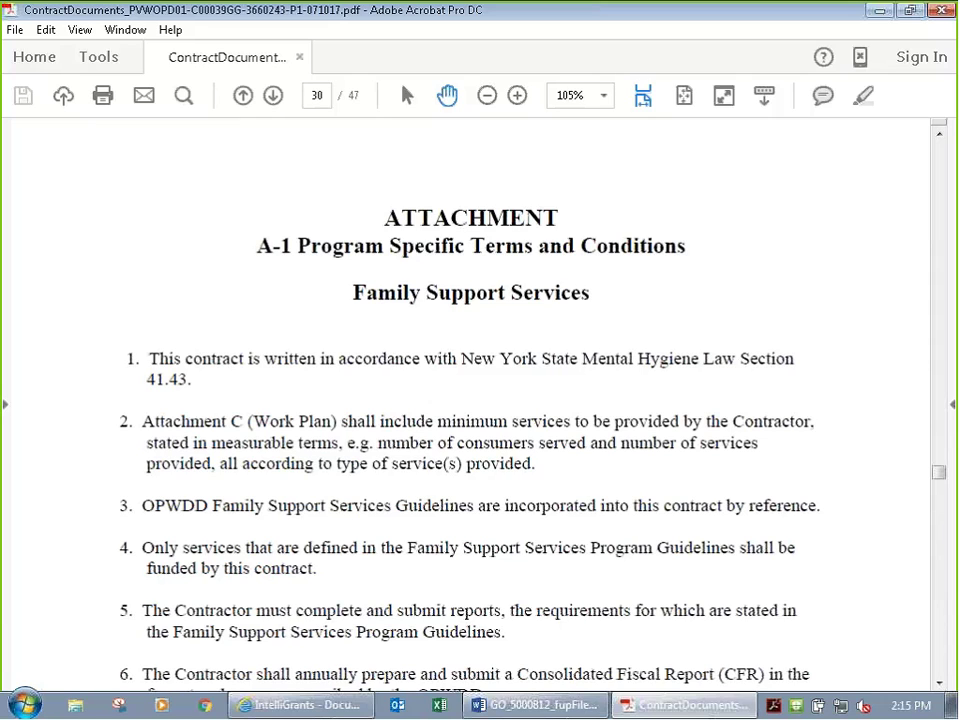
Scroll on to page 38's Attachment B-1 Expenditure Based Budget summary for 01/01/2018–12/31/2018.
scroll(429, 435, "down", 10)
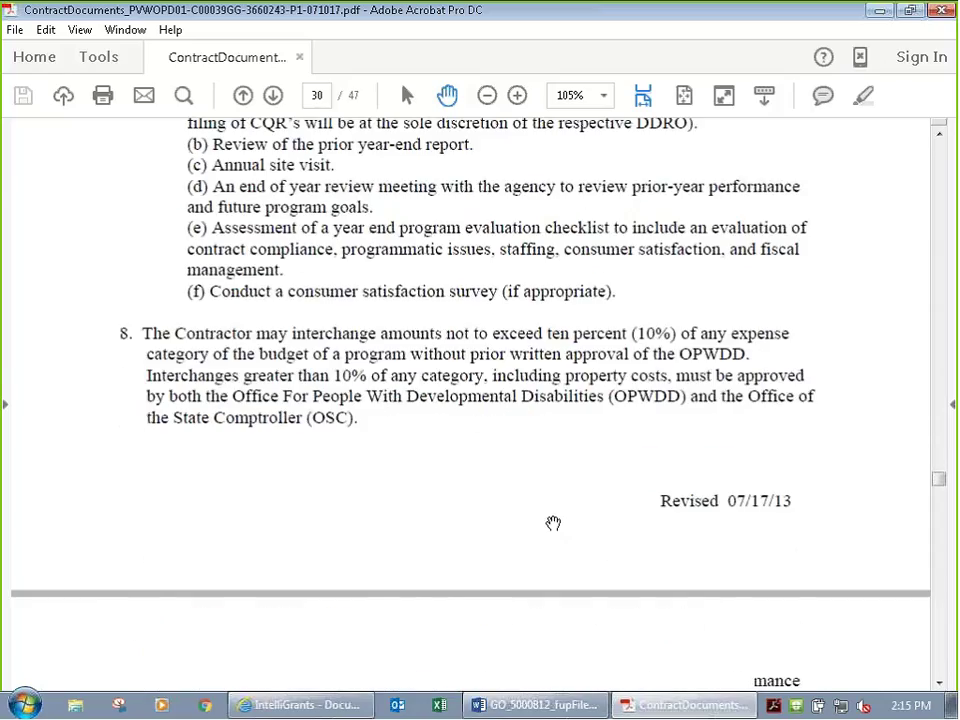
scroll(352, 455, "down", 15)
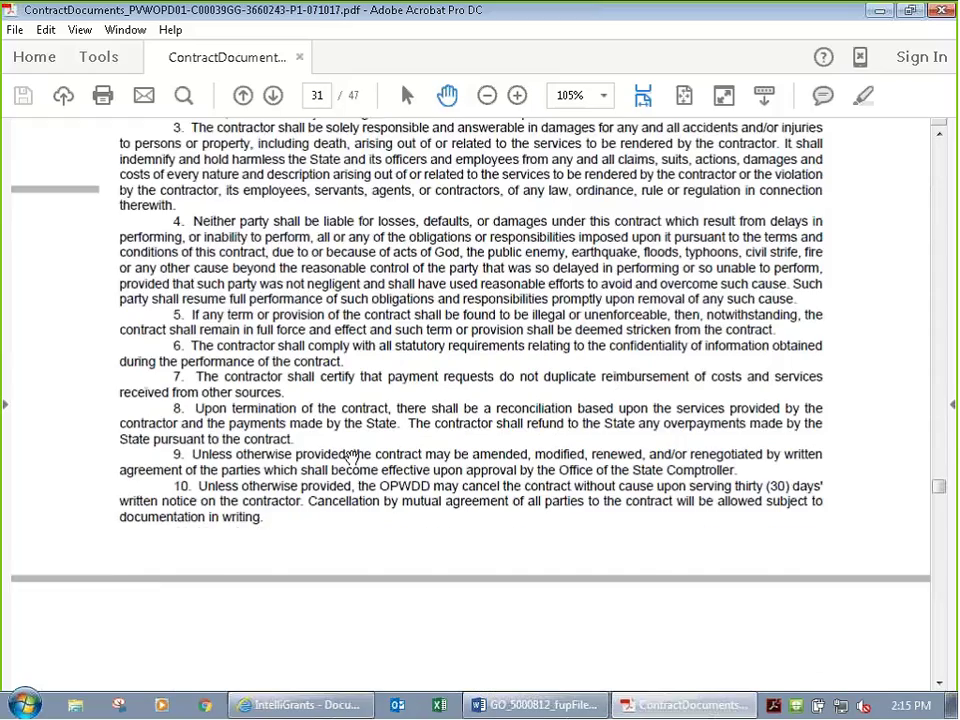
scroll(350, 455, "down", 9)
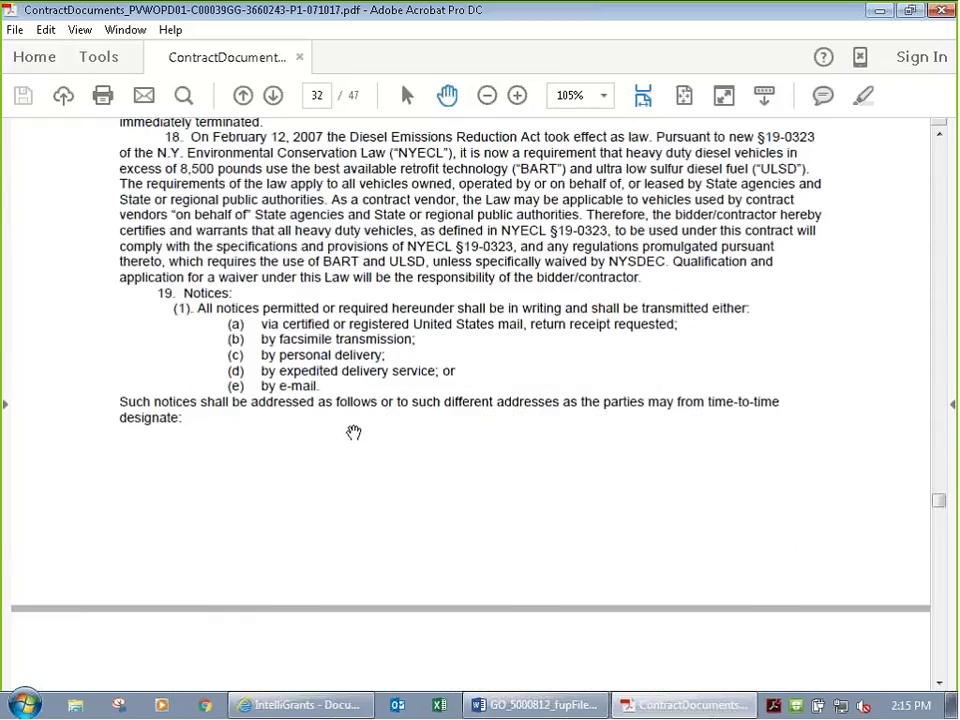
scroll(381, 405, "down", 10)
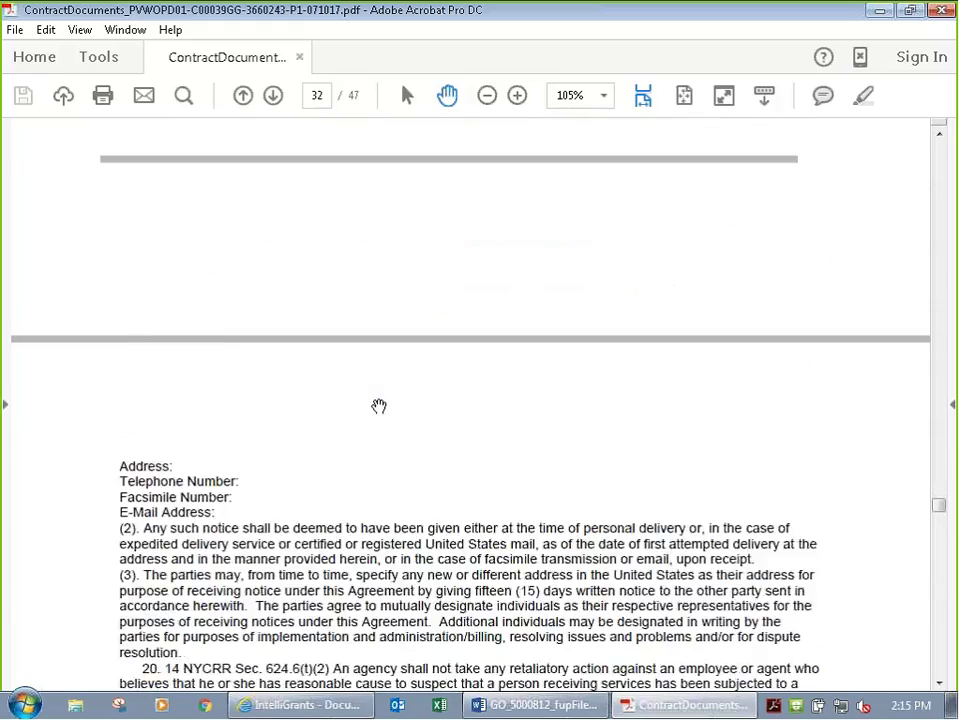
scroll(430, 412, "down", 3)
scroll(399, 405, "up", 2)
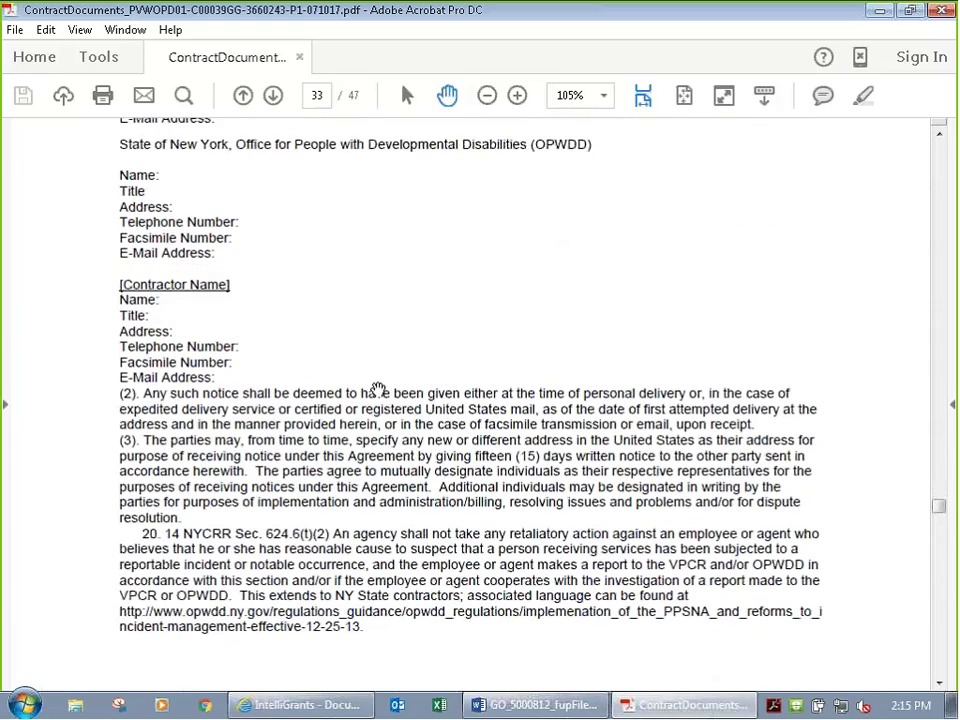
scroll(395, 400, "down", 10)
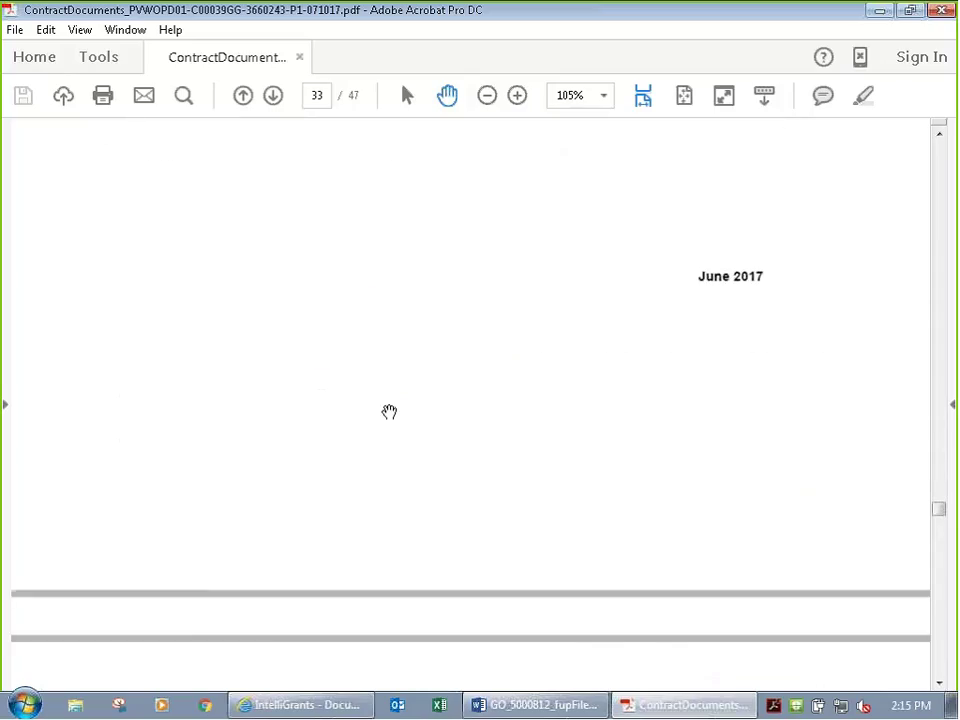
scroll(374, 415, "down", 15)
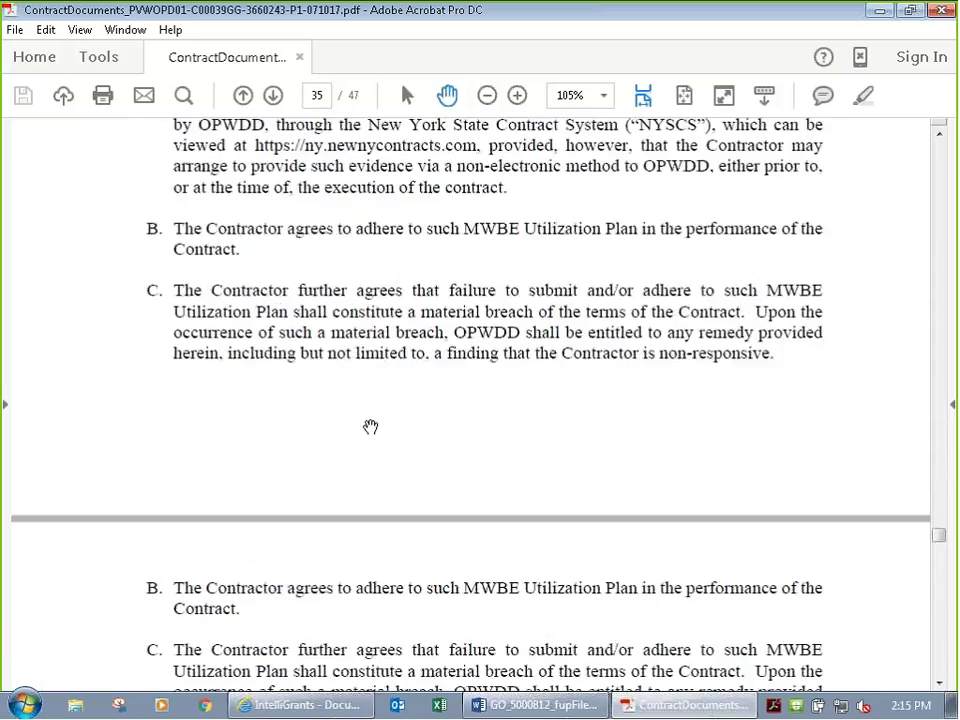
scroll(370, 427, "down", 10)
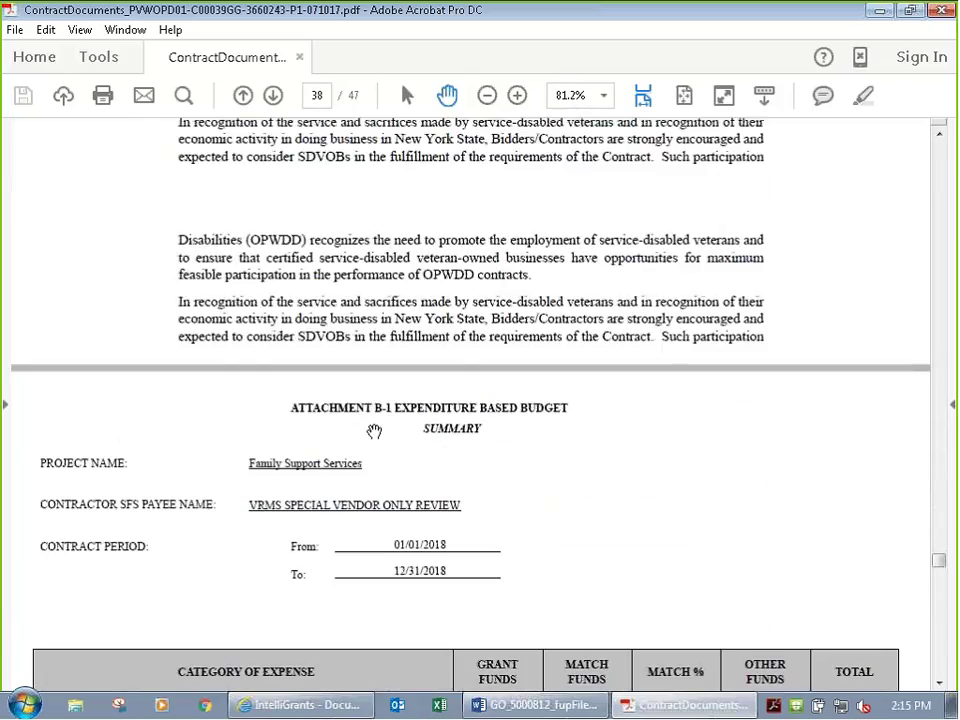
Review the B-1 budget tables through Attachment C Work Plan on page 40, then return to Grants Gateway.
scroll(374, 431, "down", 10)
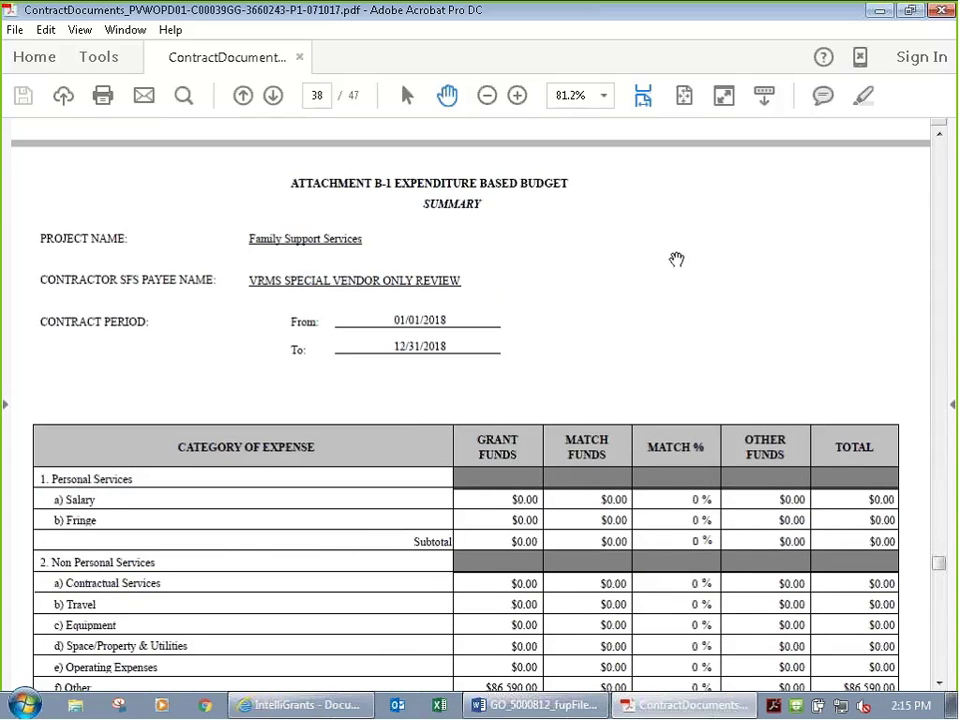
scroll(660, 296, "down", 1)
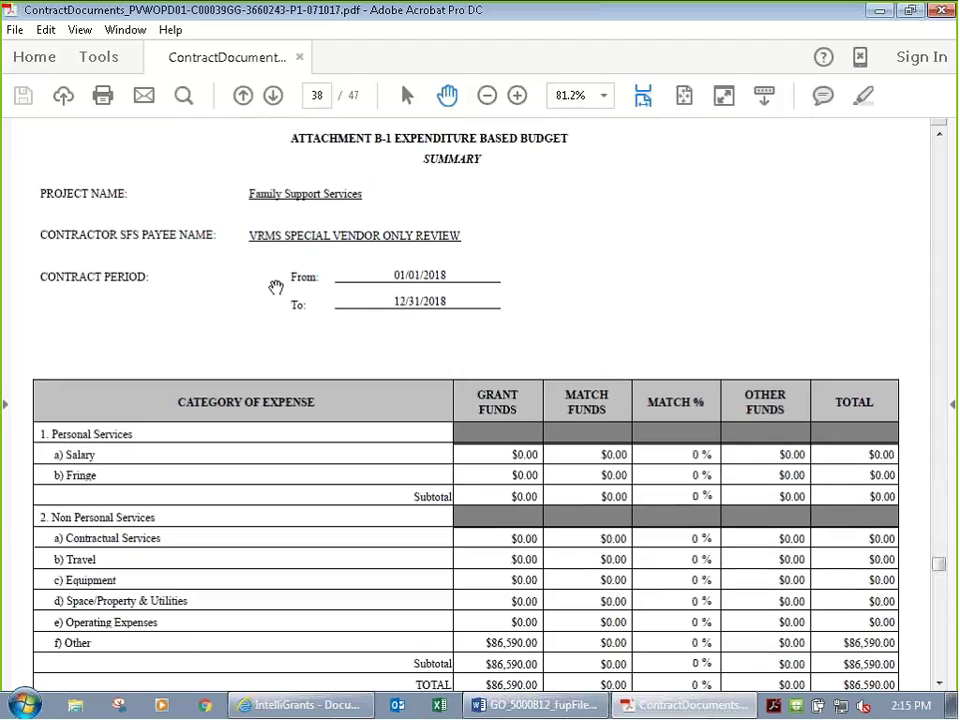
scroll(349, 334, "down", 2)
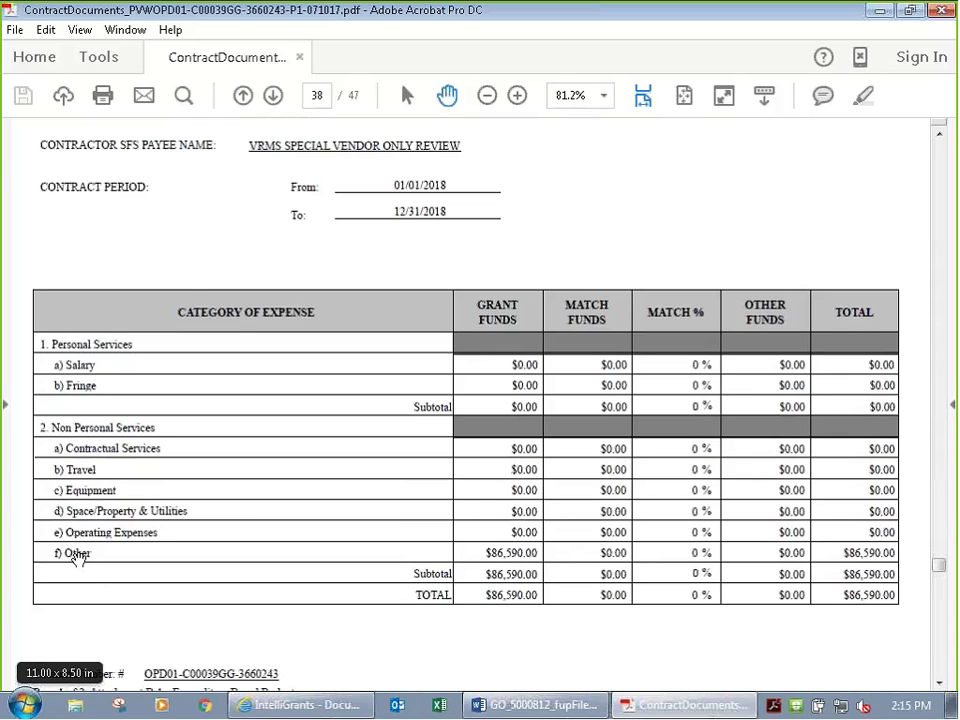
scroll(296, 501, "down", 5)
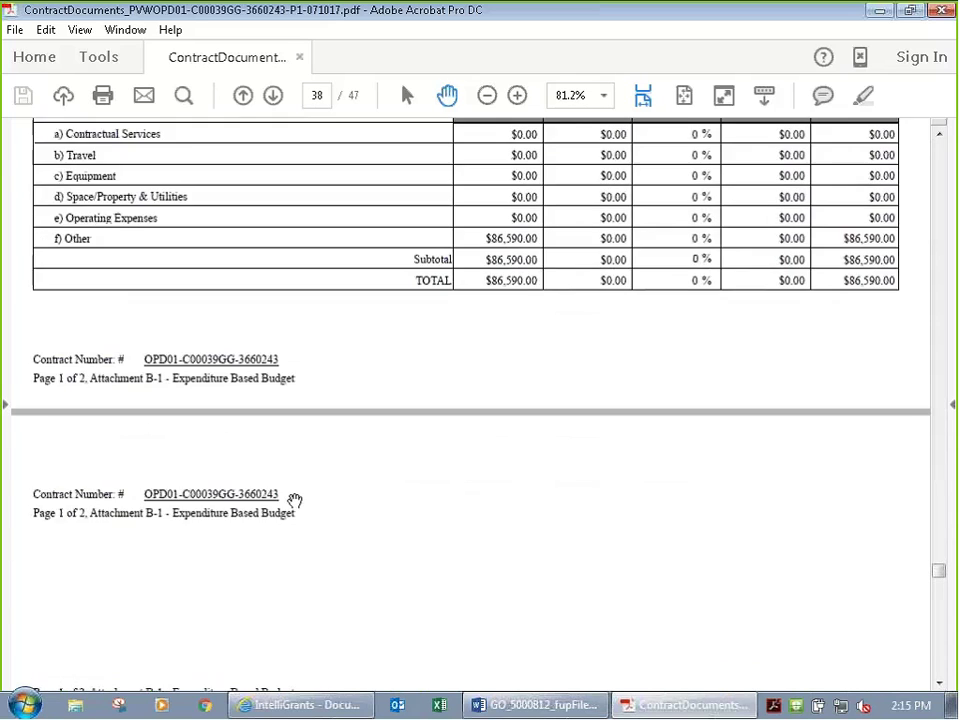
scroll(296, 501, "down", 2)
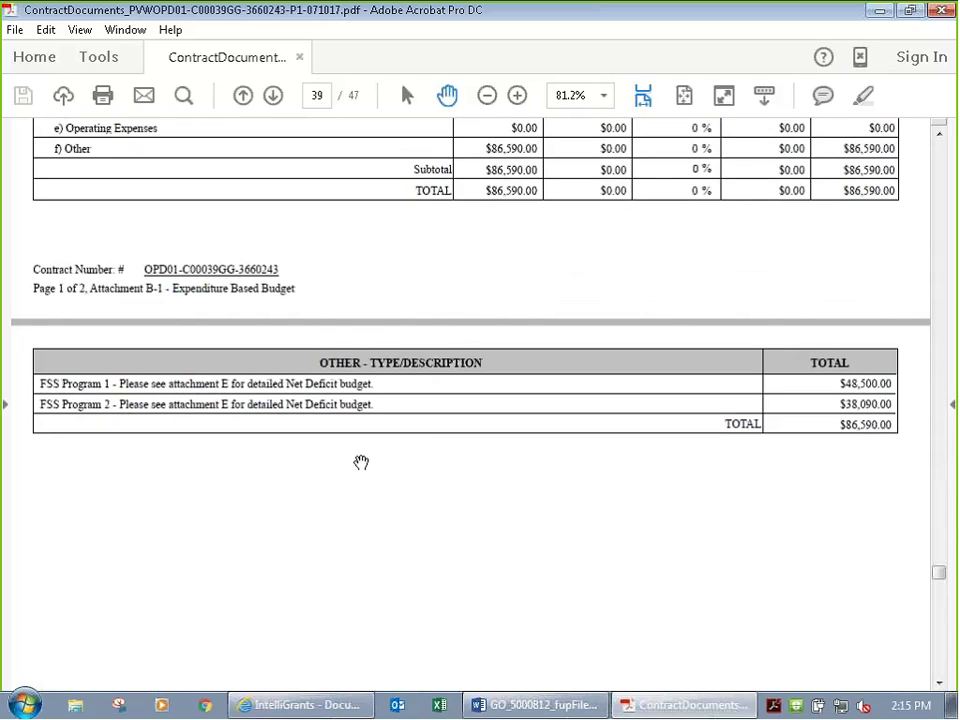
scroll(344, 474, "down", 10)
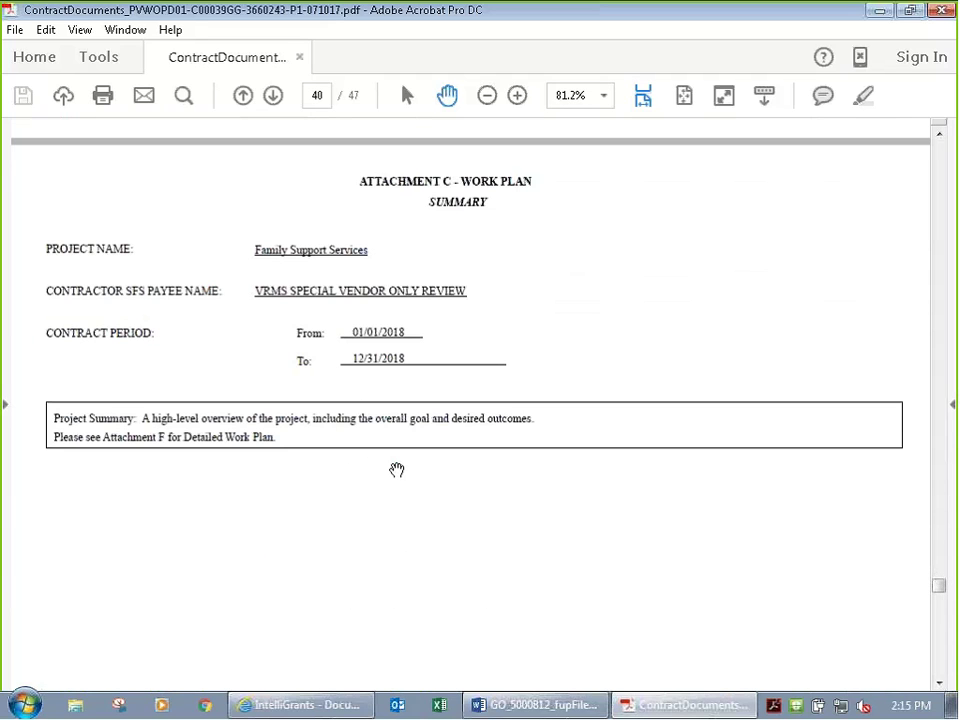
scroll(470, 490, "up", 2)
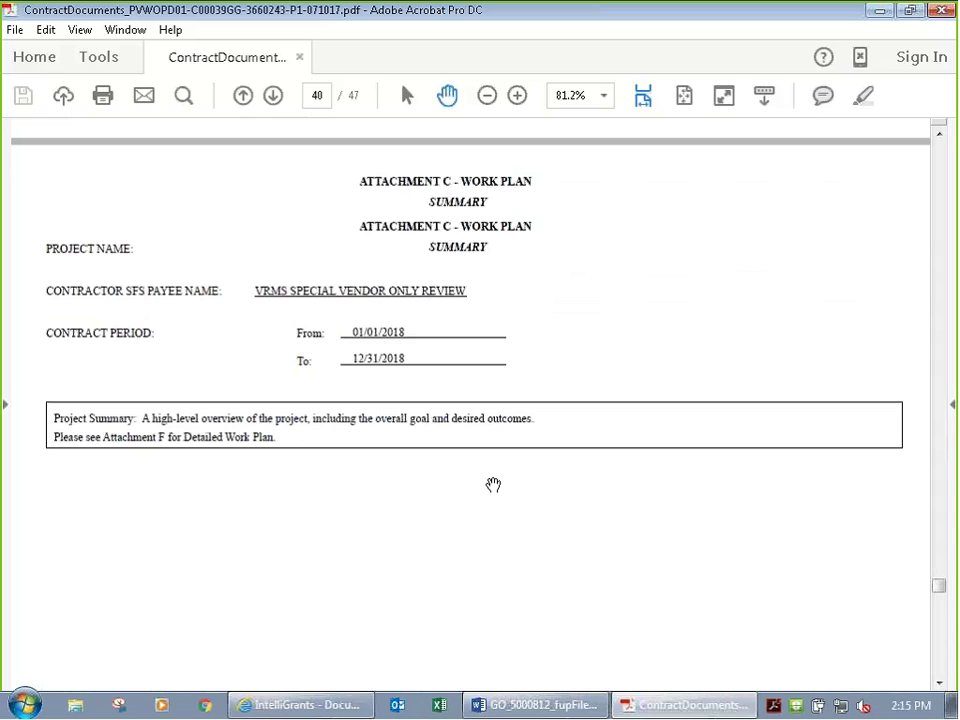
scroll(522, 521, "up", 3)
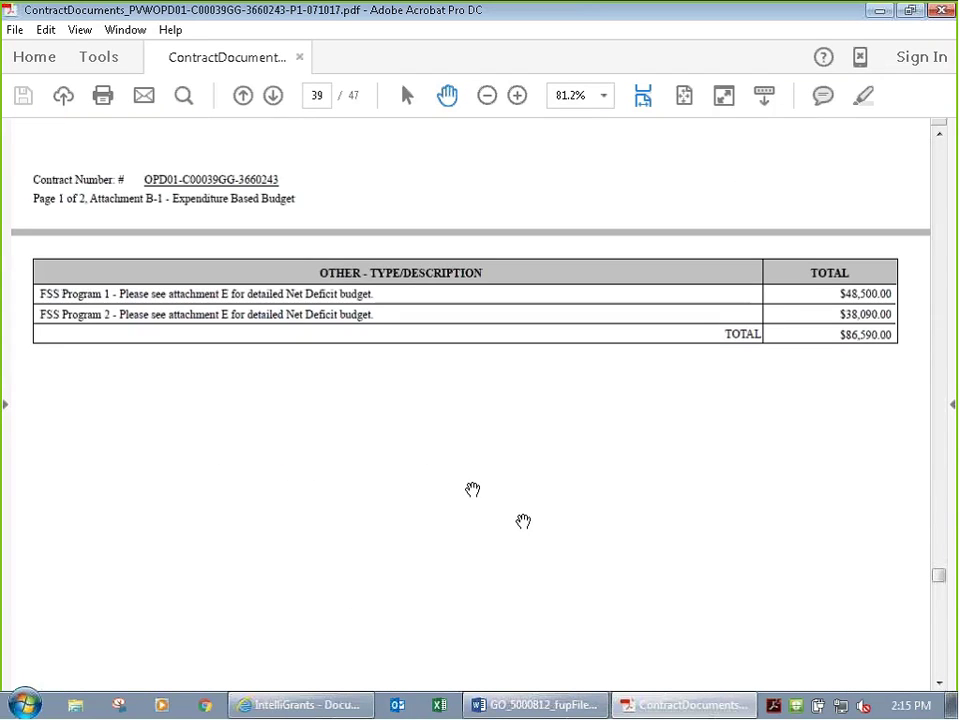
scroll(474, 489, "down", 3)
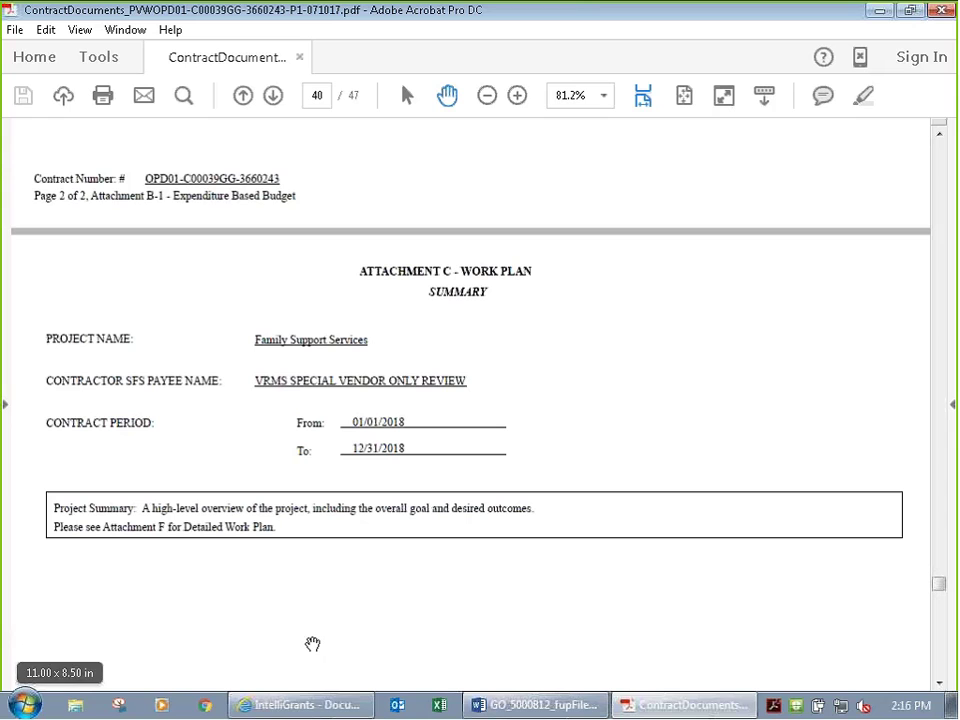
left_click(311, 705)
Open the Work Plan Overview Form from the contract's full forms list.
scroll(156, 334, "up", 2)
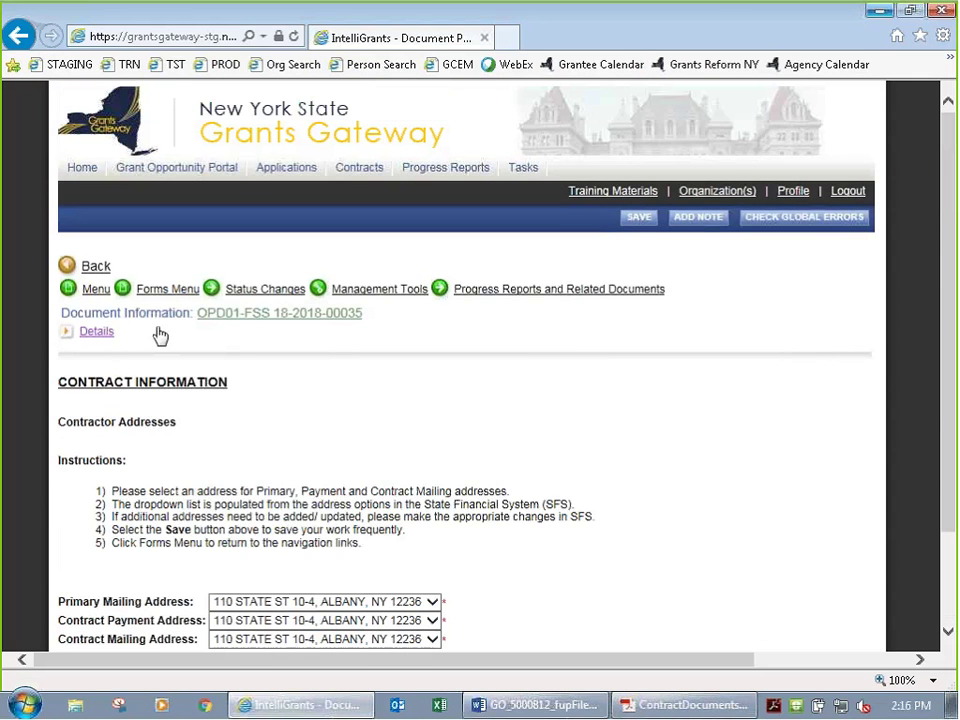
left_click(158, 292)
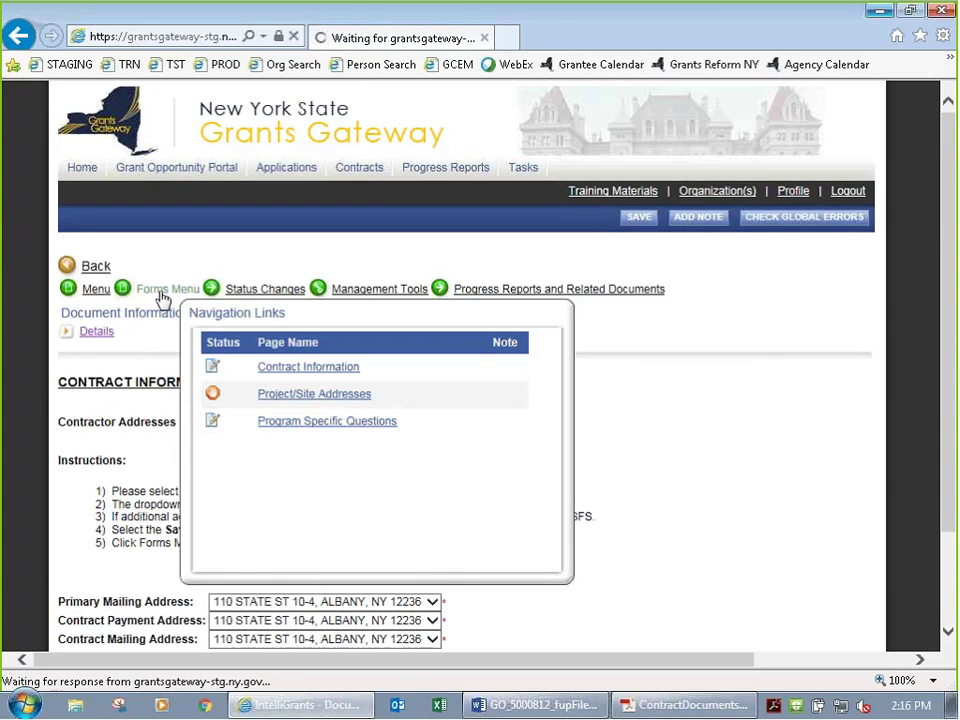
scroll(250, 420, "down", 10)
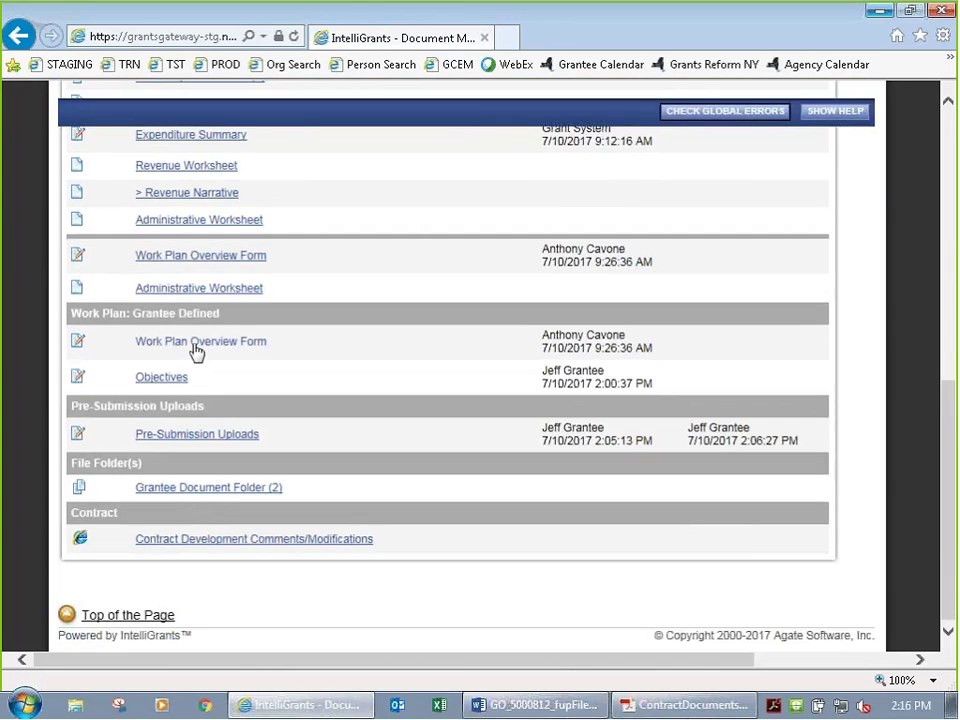
left_click(198, 348)
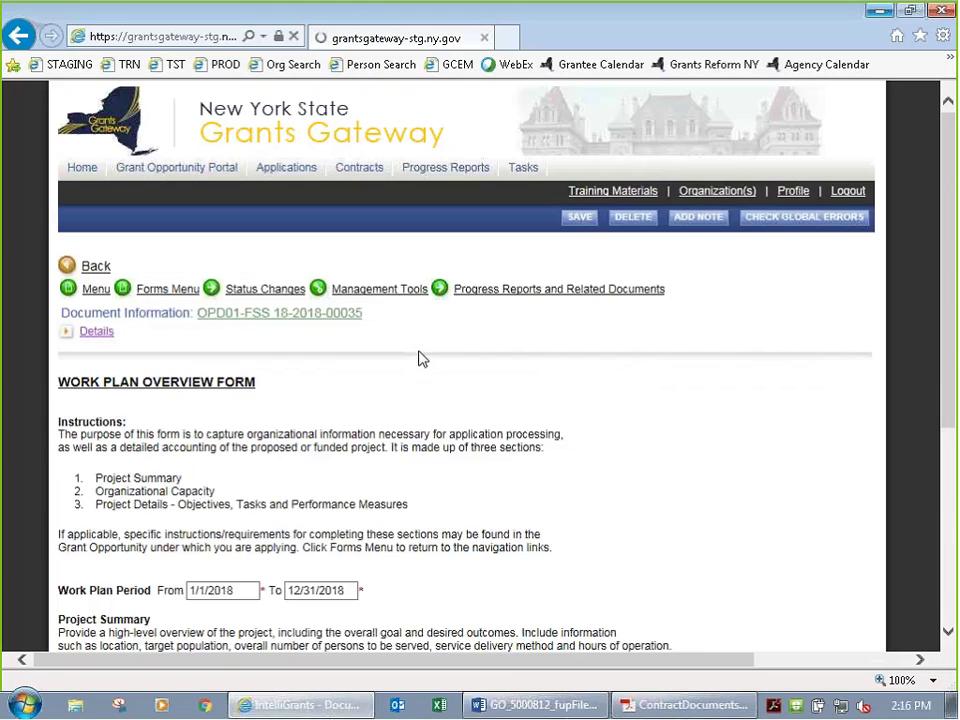
Review the Project Summary text and its 47 of 50000 character count.
scroll(420, 405, "down", 5)
left_click_drag(350, 331, 61, 322)
left_click(307, 466)
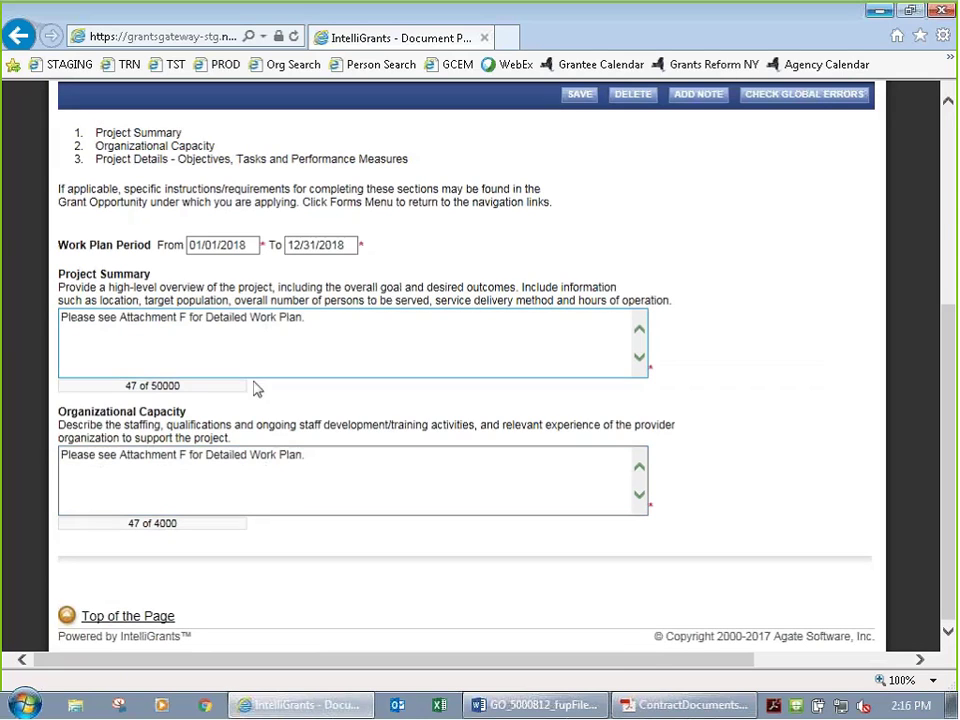
left_click_drag(180, 392, 125, 393)
left_click(183, 340)
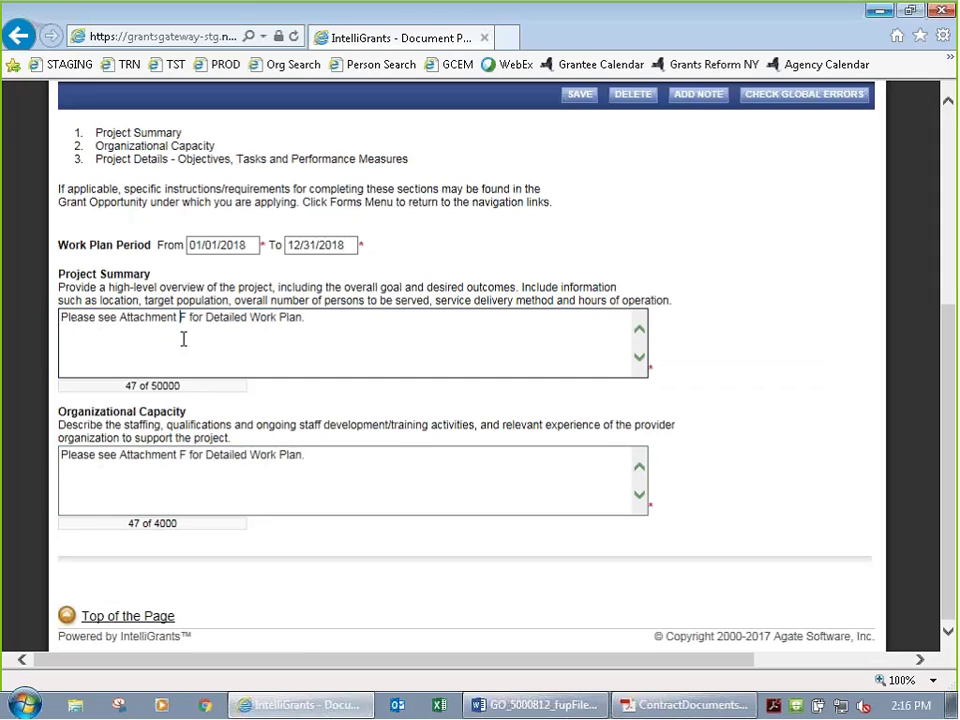
left_click(677, 704)
Scroll the contract PDF to page 42, Attachment D, with its 25 percent advance payment provision.
scroll(326, 415, "down", 3)
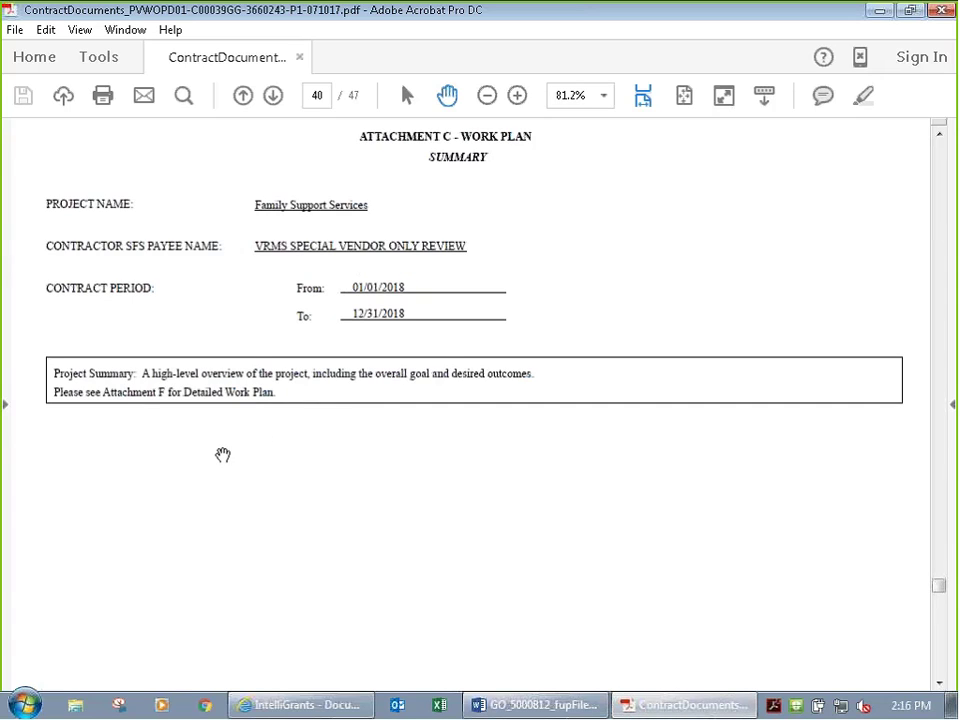
scroll(223, 450, "down", 5)
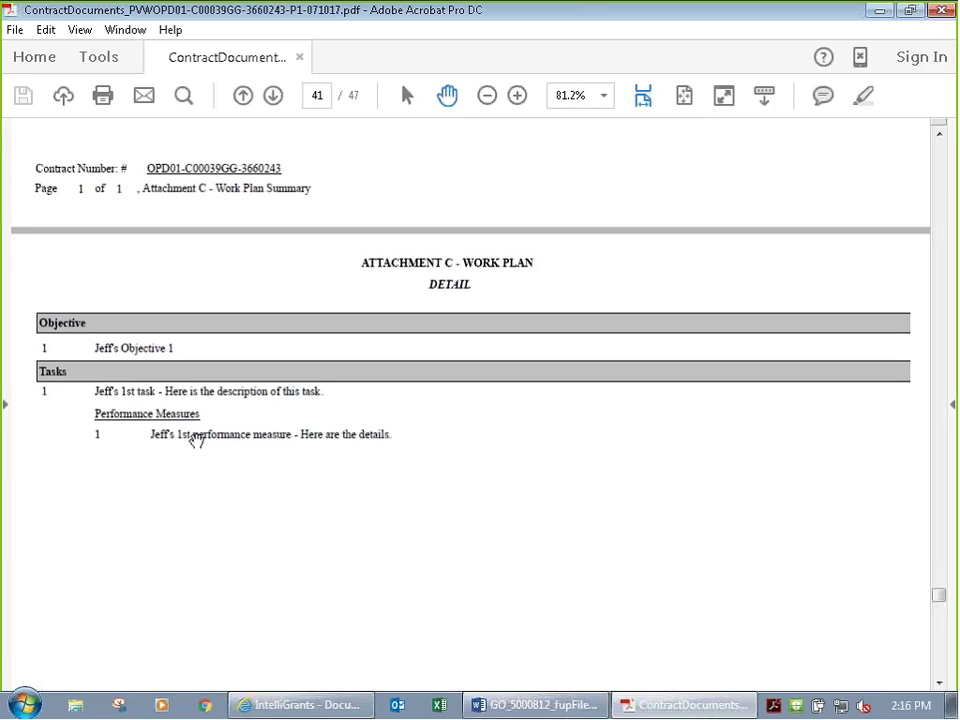
scroll(225, 447, "down", 10)
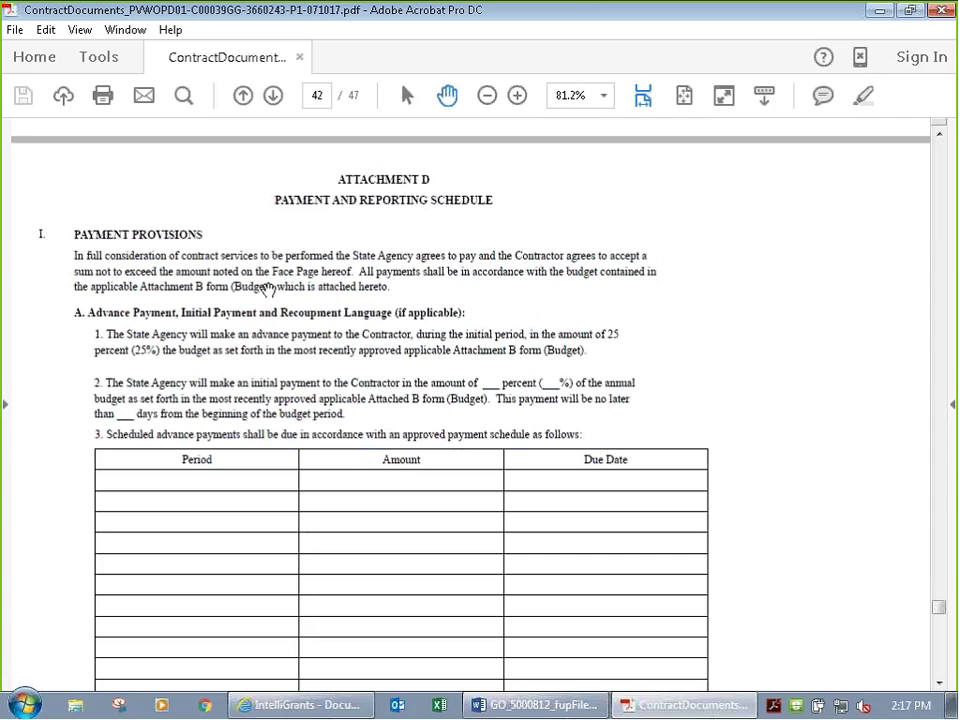
Read the pages 42–43 payment provisions and claims table through to page 44's Reporting Provisions.
scroll(284, 318, "down", 1)
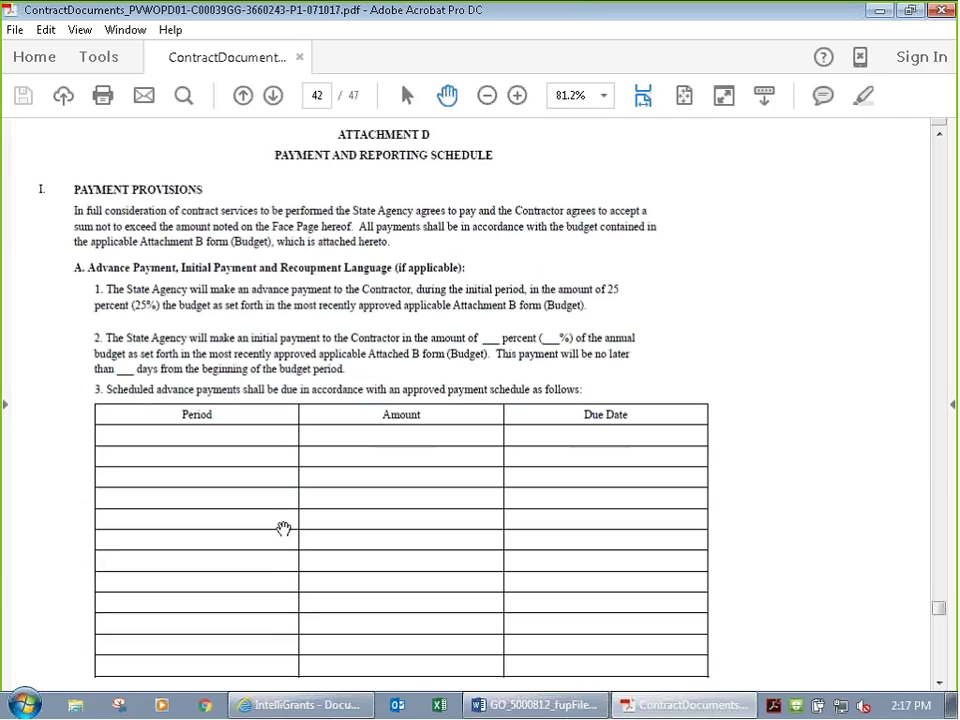
scroll(289, 530, "up", 1)
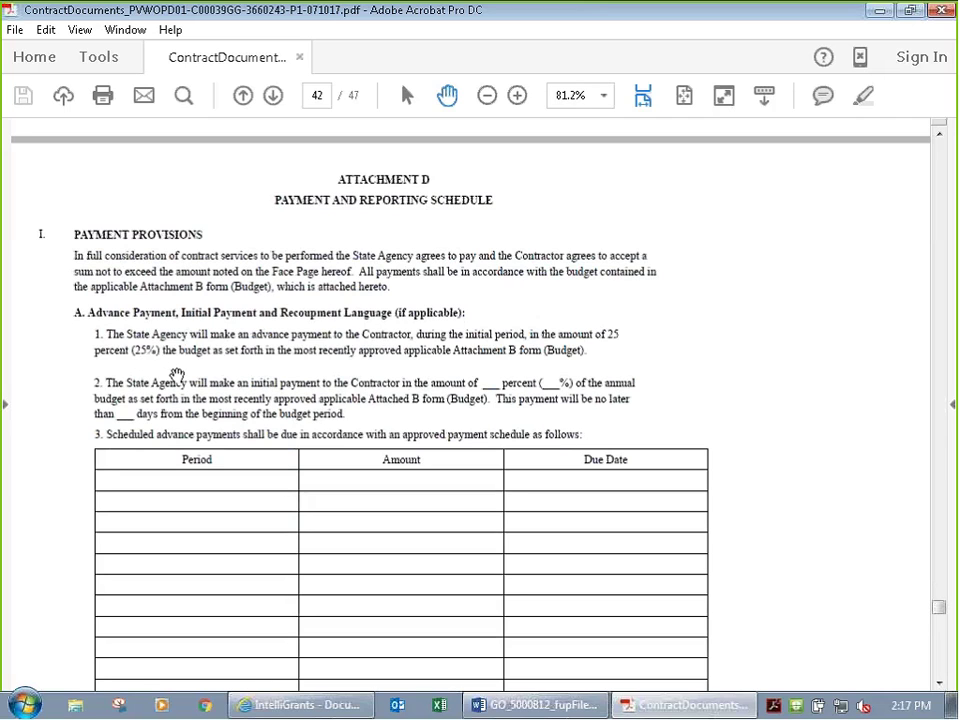
scroll(310, 437, "down", 2)
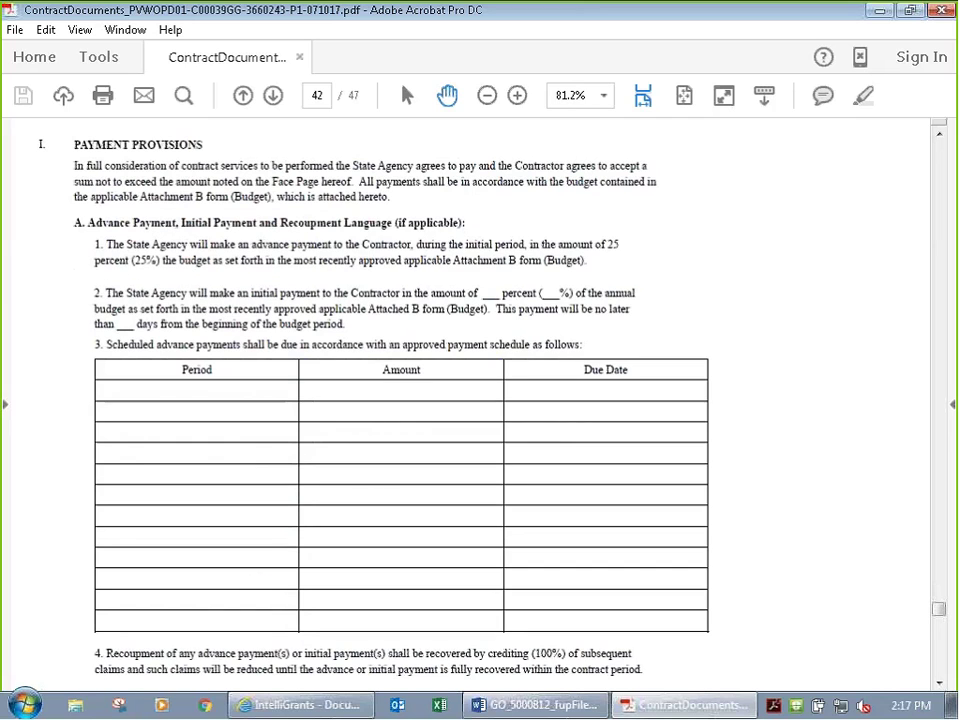
scroll(312, 389, "down", 8)
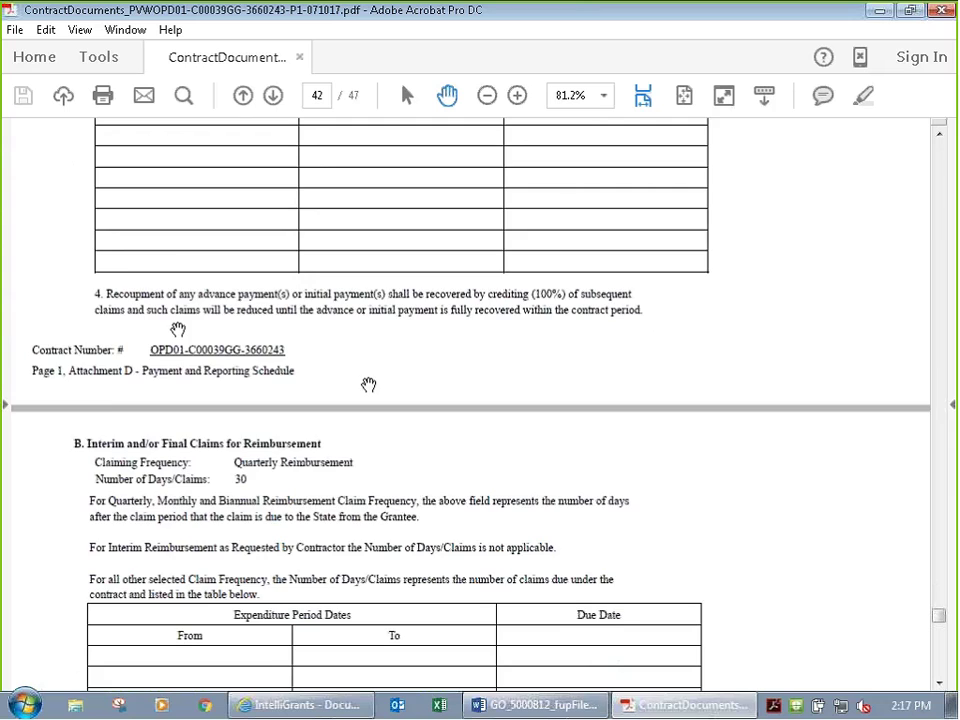
scroll(369, 385, "down", 5)
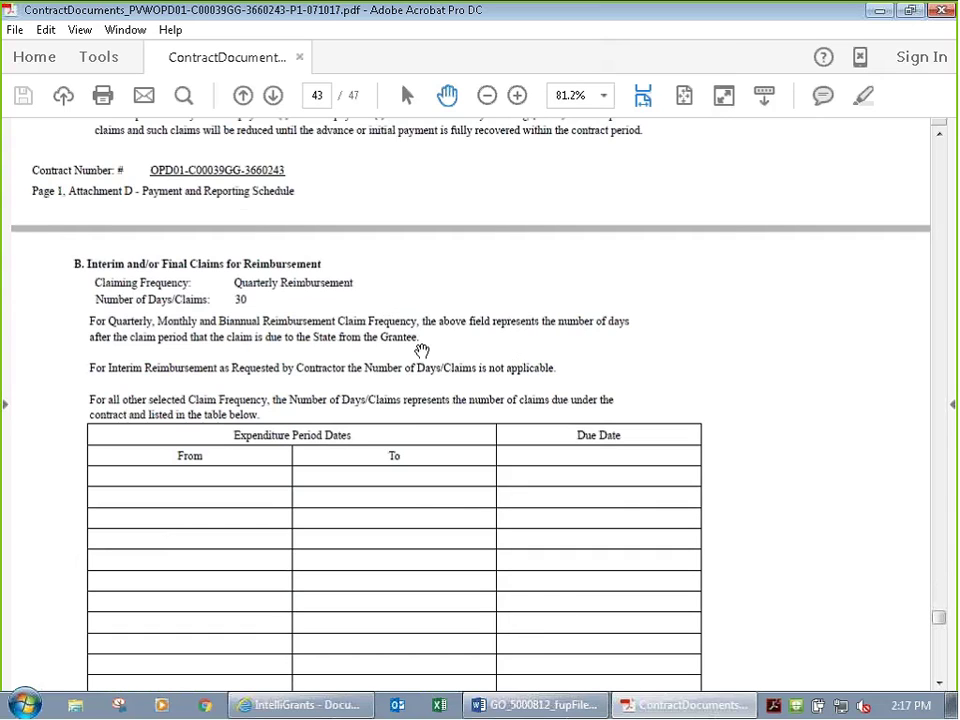
scroll(422, 349, "down", 1)
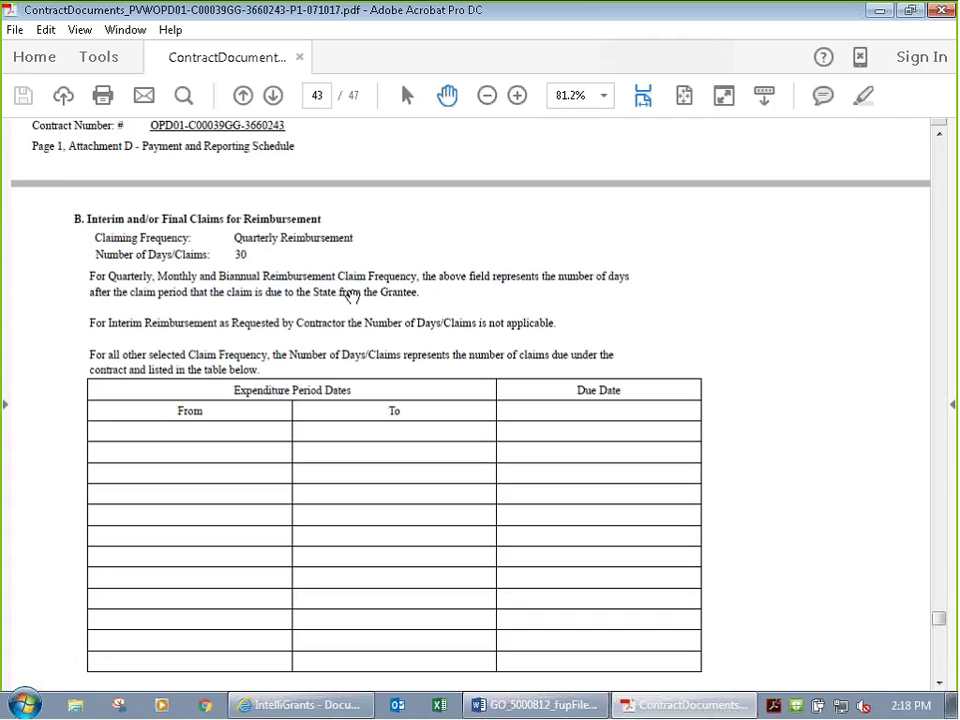
scroll(354, 297, "down", 1)
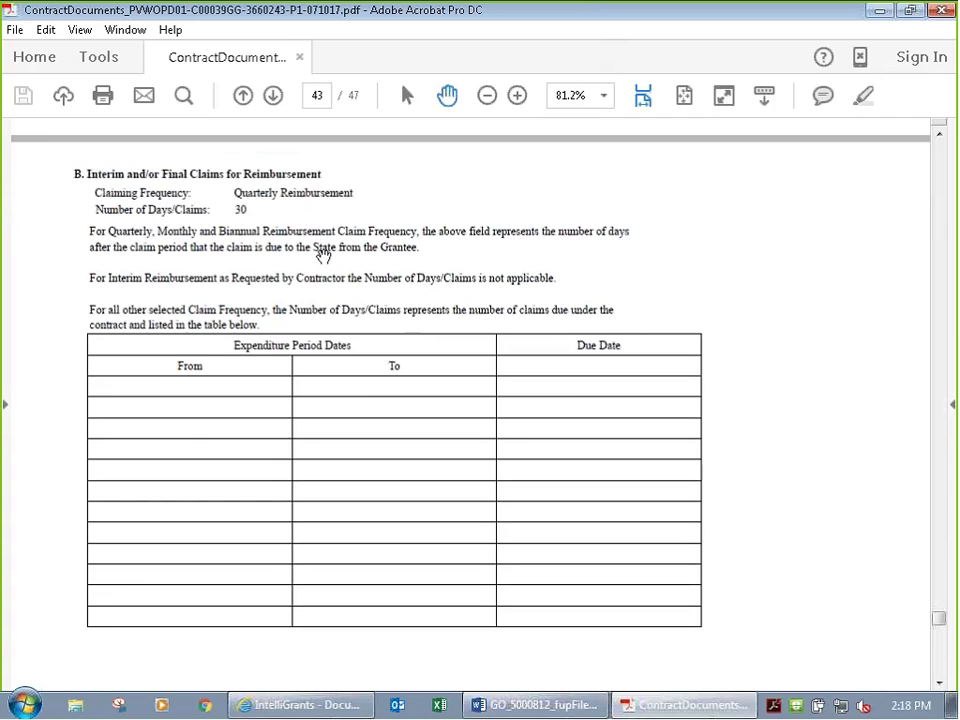
scroll(290, 306, "down", 3)
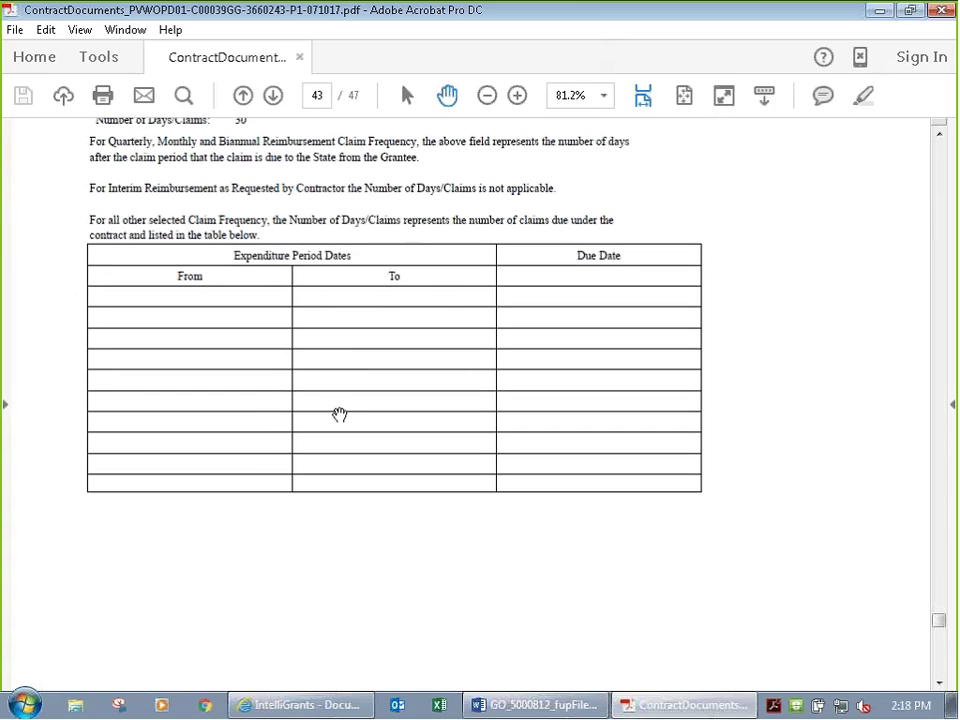
scroll(336, 416, "down", 10)
scroll(337, 415, "down", 6)
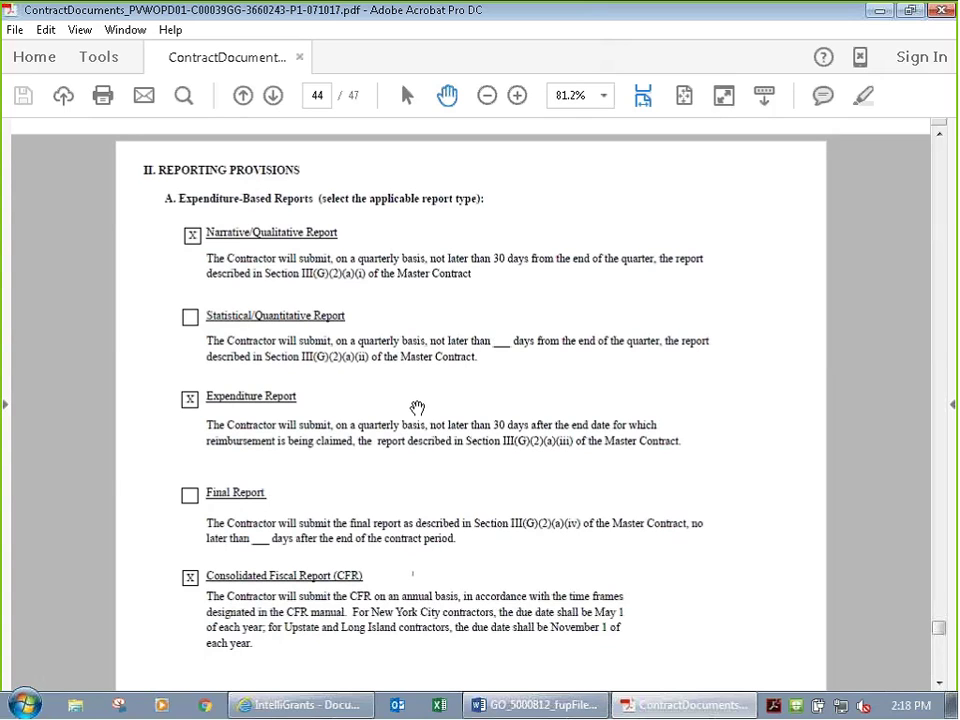
Read Progress-Based Reports and the empty Table 1, reaching page 47's $86,590.00 payment schedule.
scroll(375, 435, "down", 2)
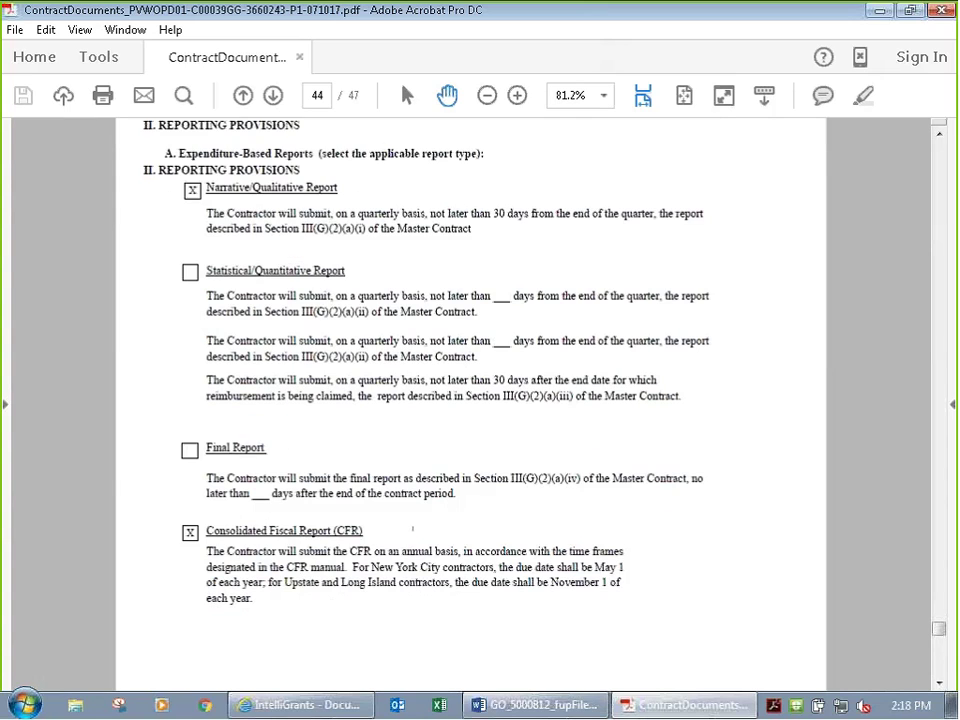
scroll(503, 540, "up", 1)
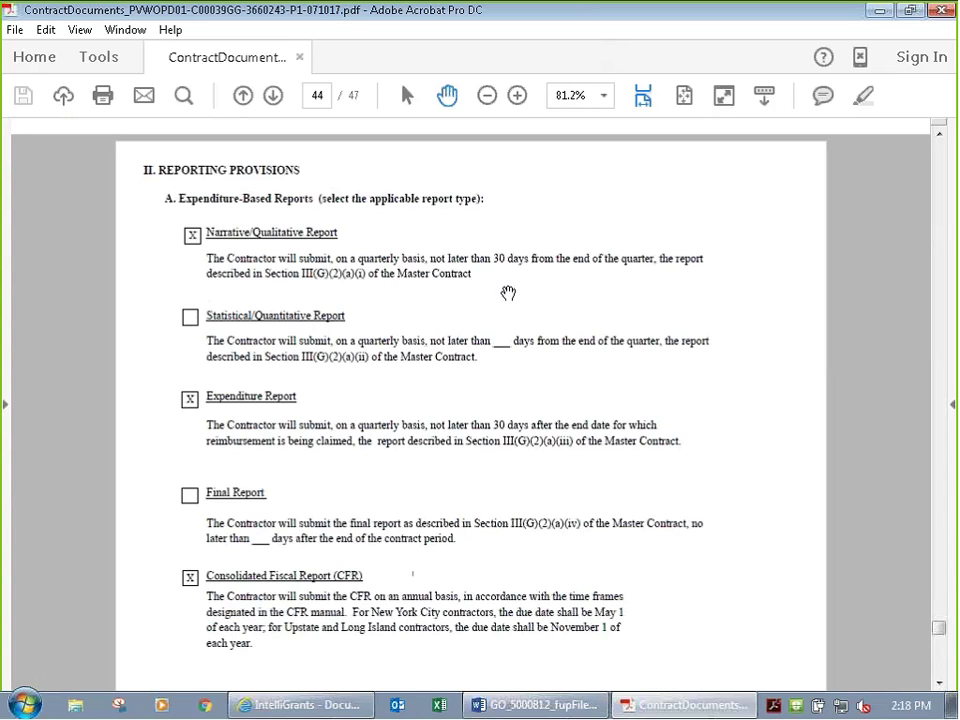
scroll(506, 289, "down", 1)
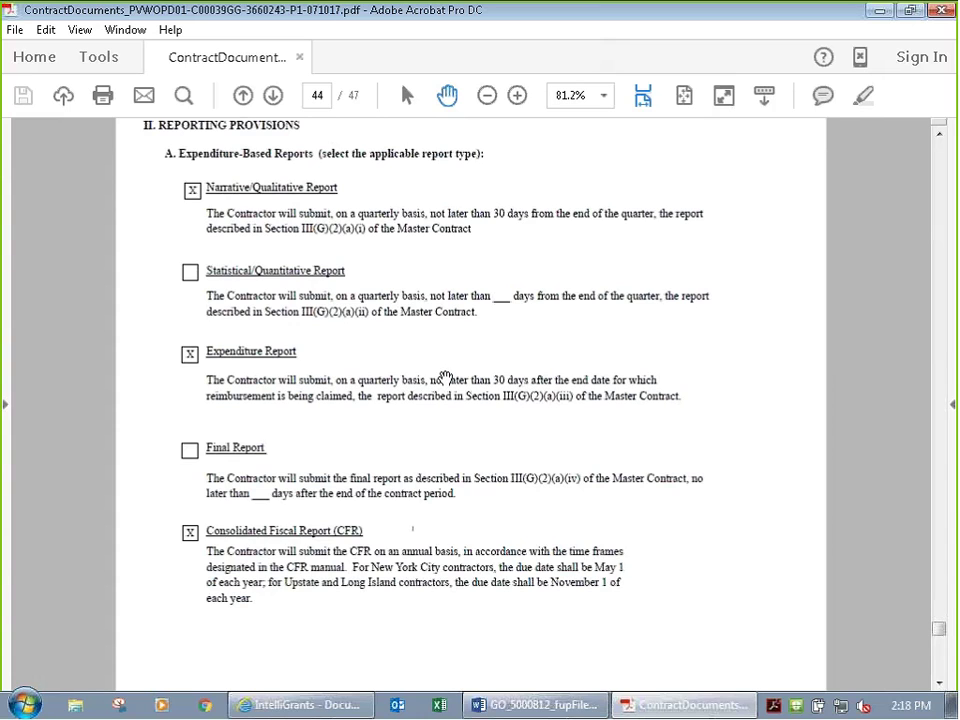
scroll(444, 373, "down", 3)
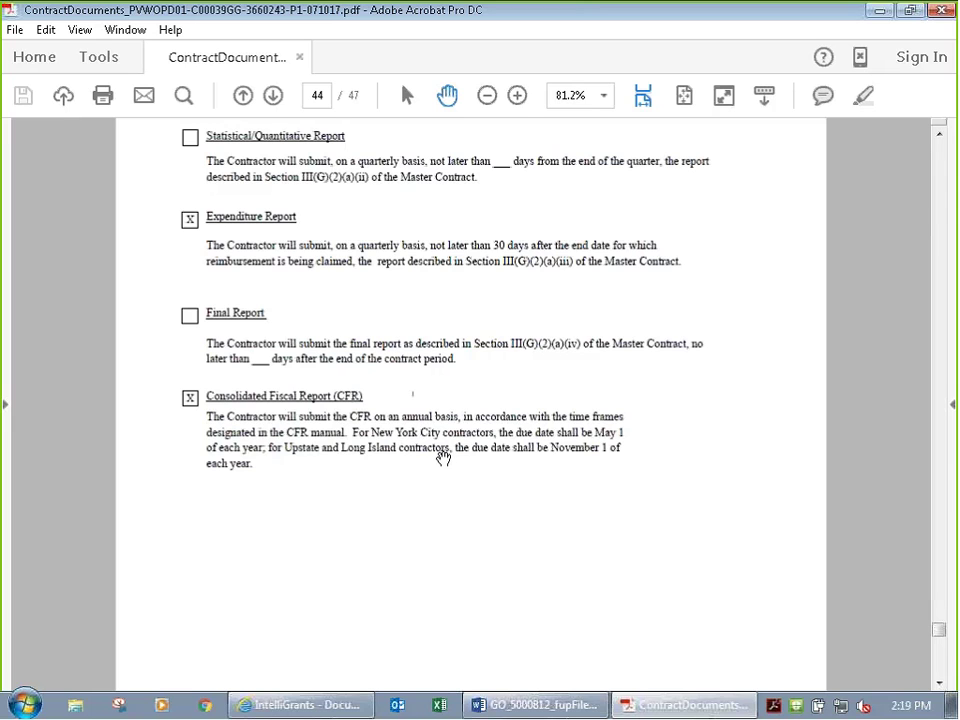
scroll(445, 458, "down", 3)
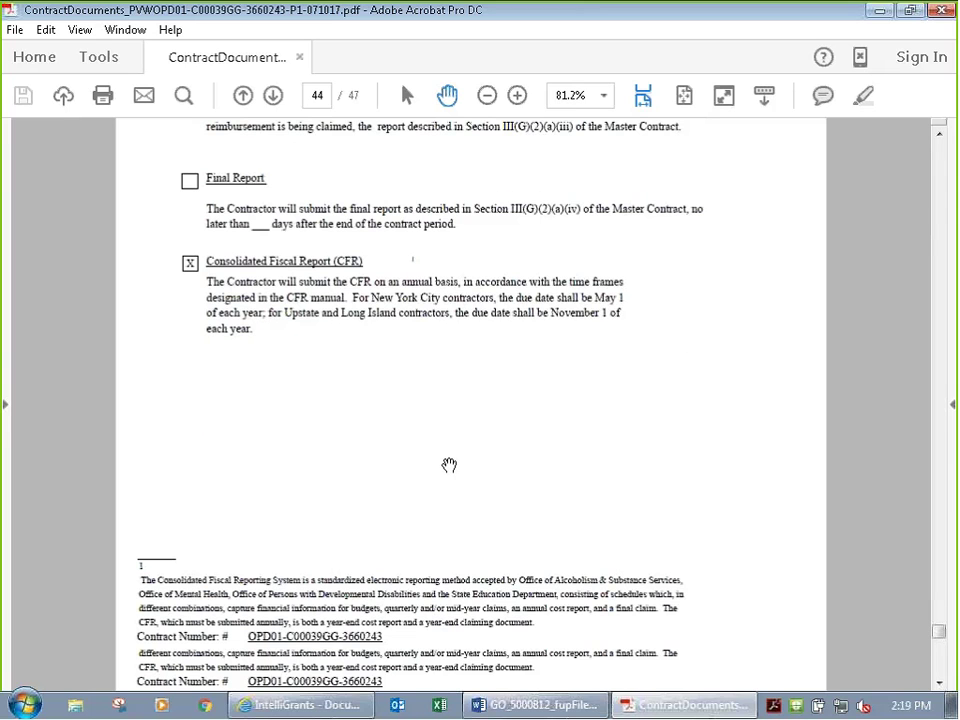
scroll(449, 465, "down", 4)
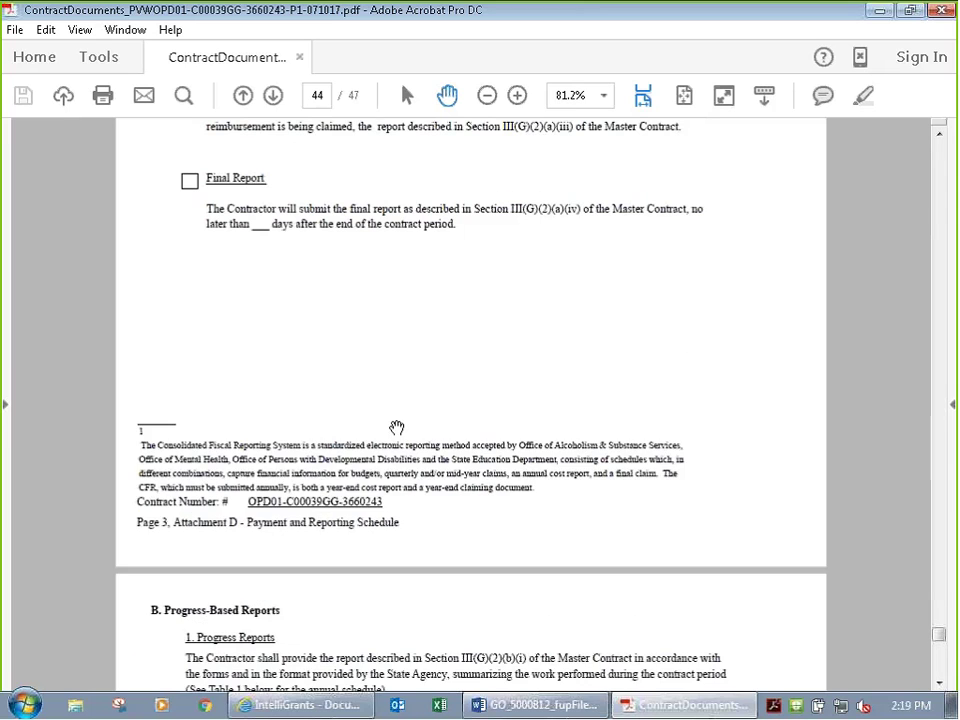
scroll(440, 398, "down", 6)
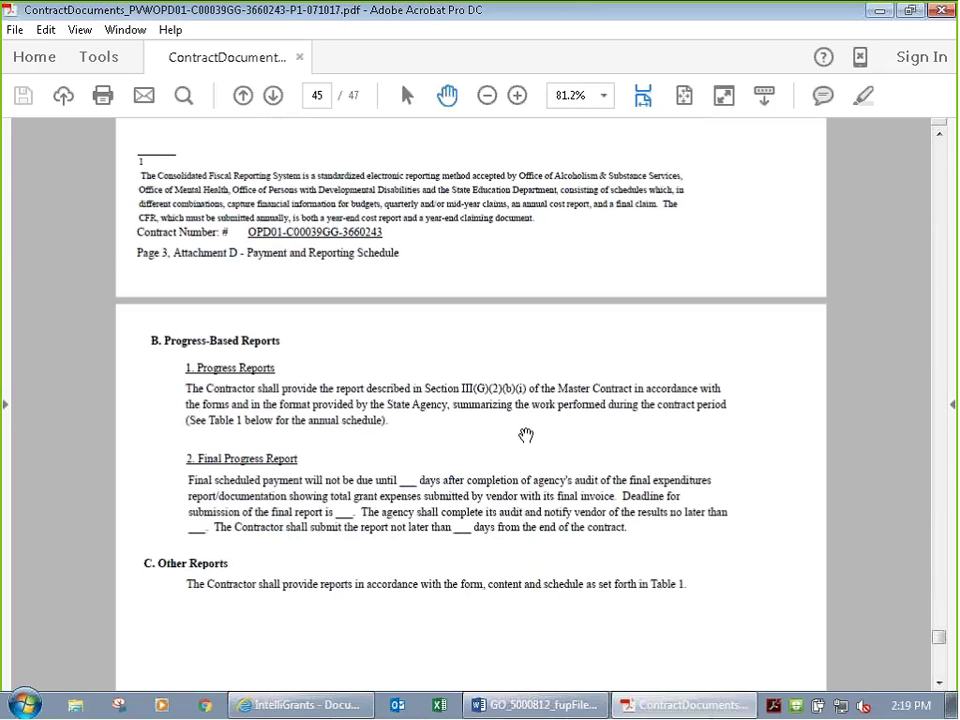
scroll(392, 443, "down", 2)
scroll(392, 443, "up", 3)
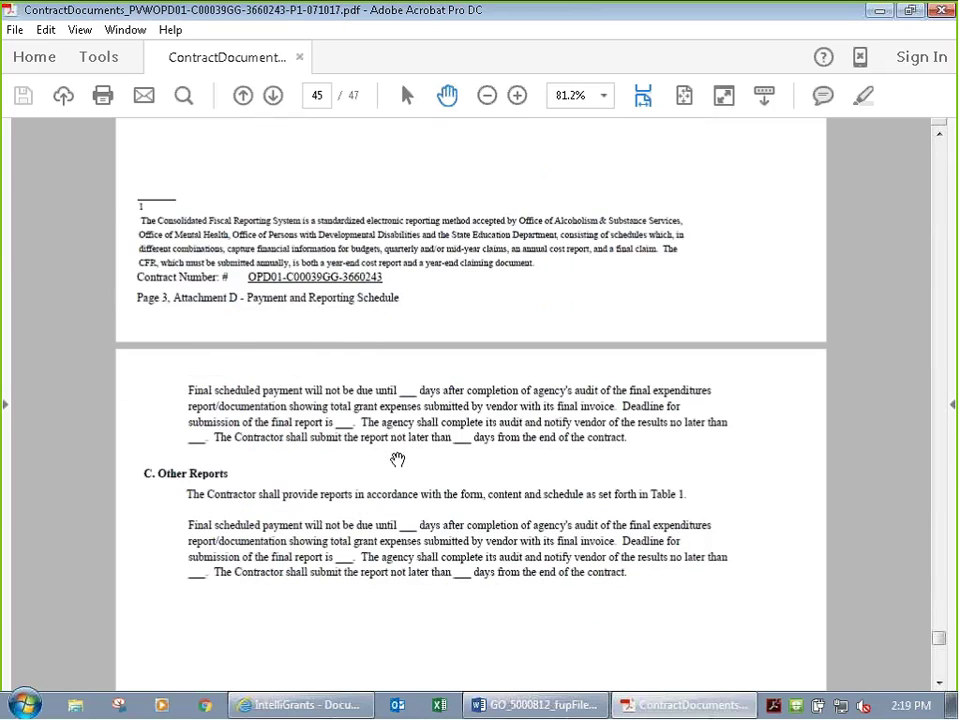
scroll(397, 459, "down", 3)
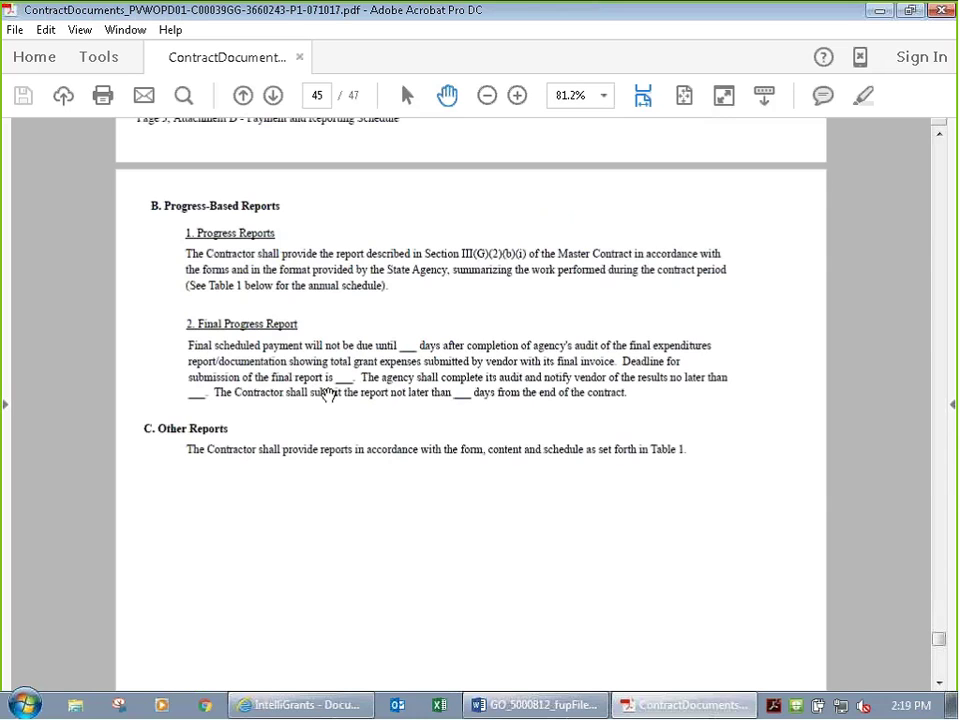
scroll(333, 410, "down", 3)
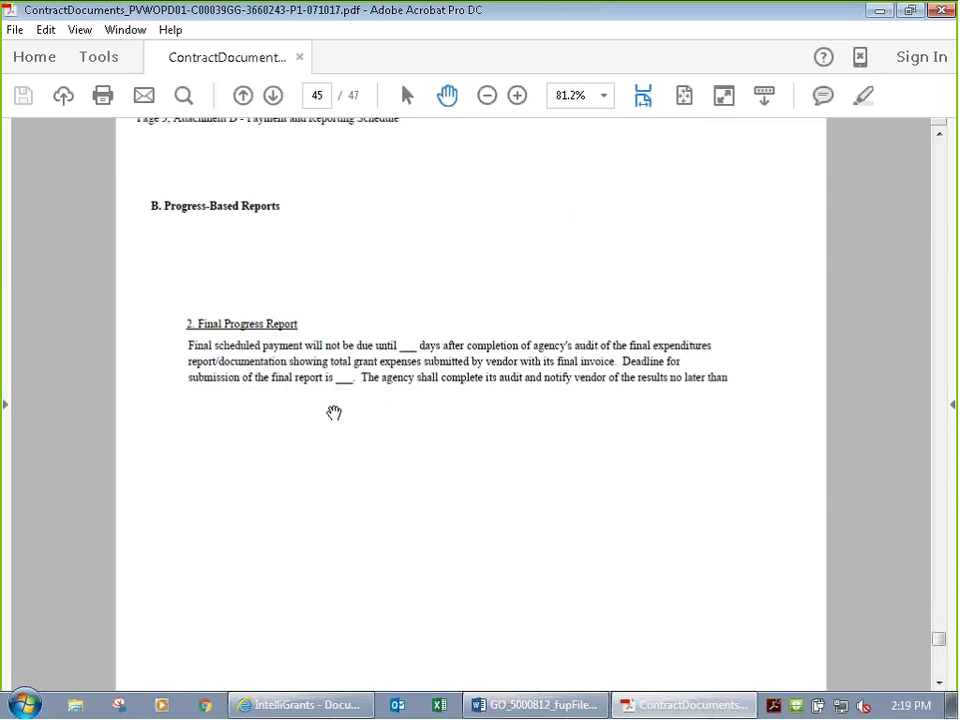
scroll(334, 413, "down", 3)
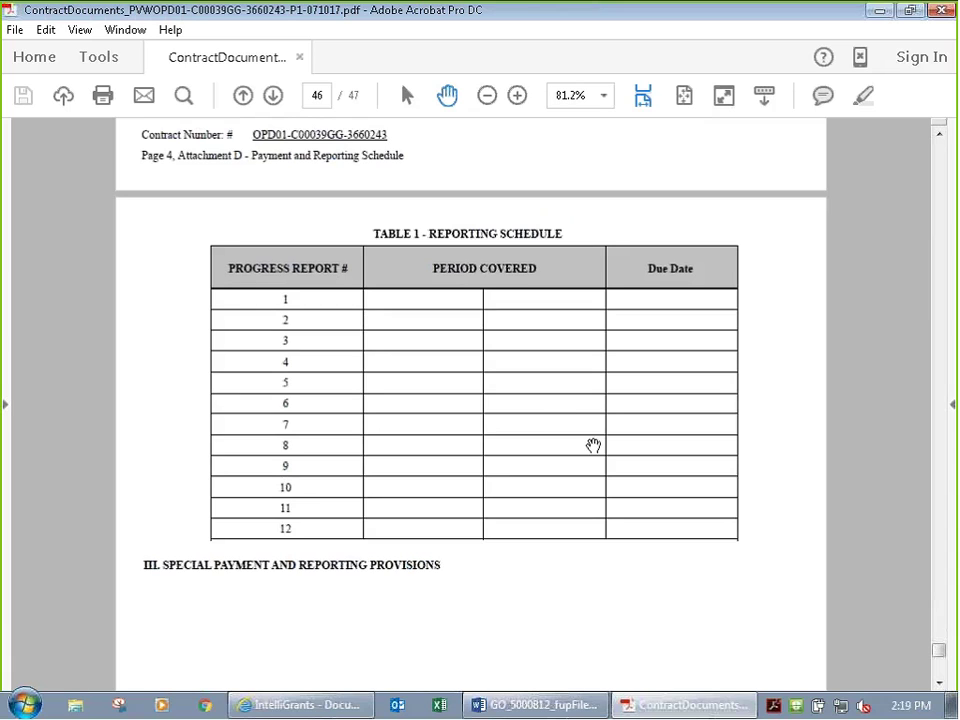
scroll(360, 362, "down", 5)
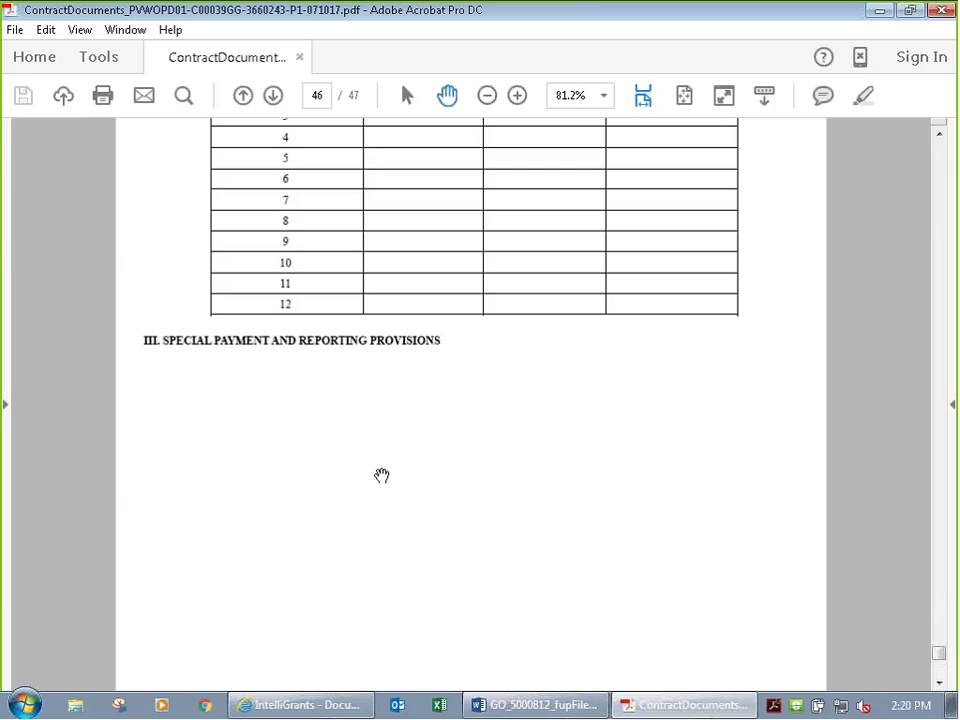
scroll(384, 460, "down", 5)
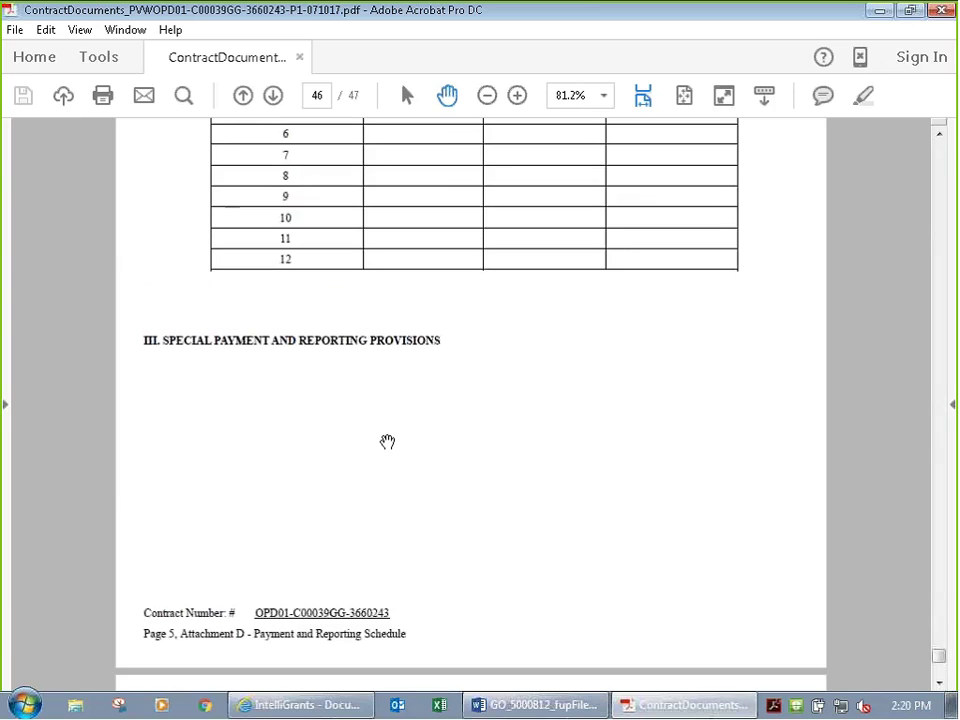
scroll(384, 440, "down", 3)
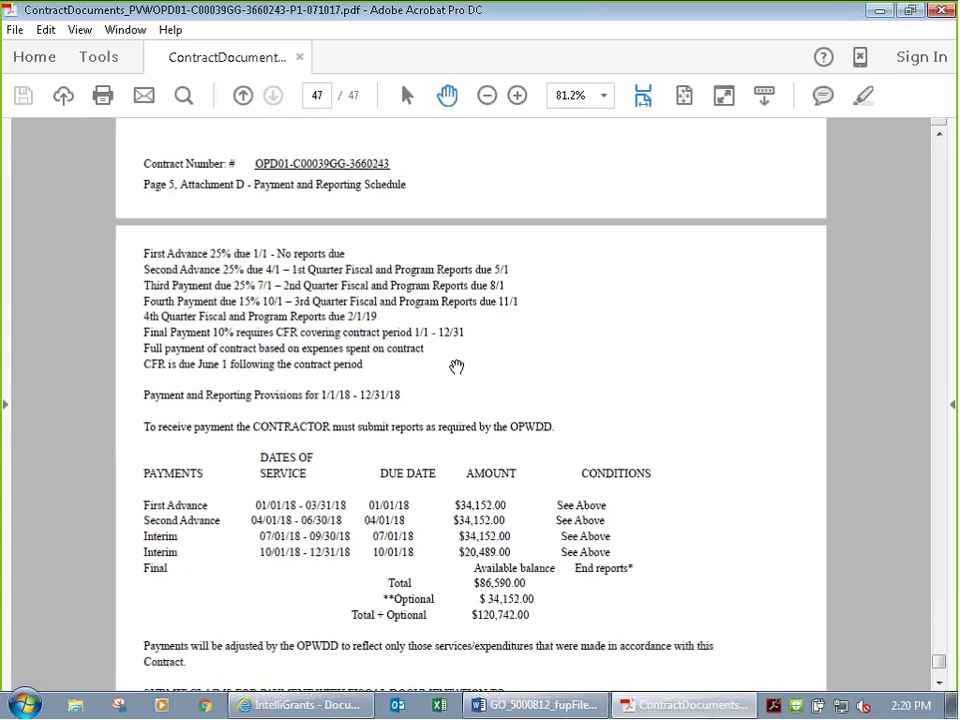
Read page 47's payment amounts, claim-submission addresses and final footnotes.
scroll(230, 310, "down", 1)
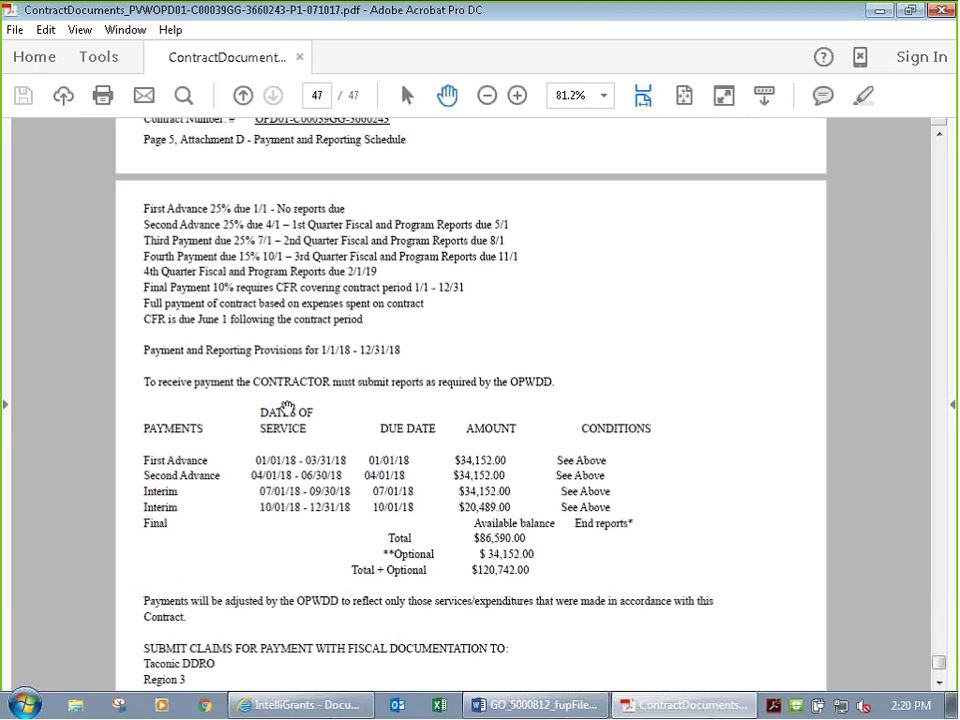
scroll(310, 413, "down", 3)
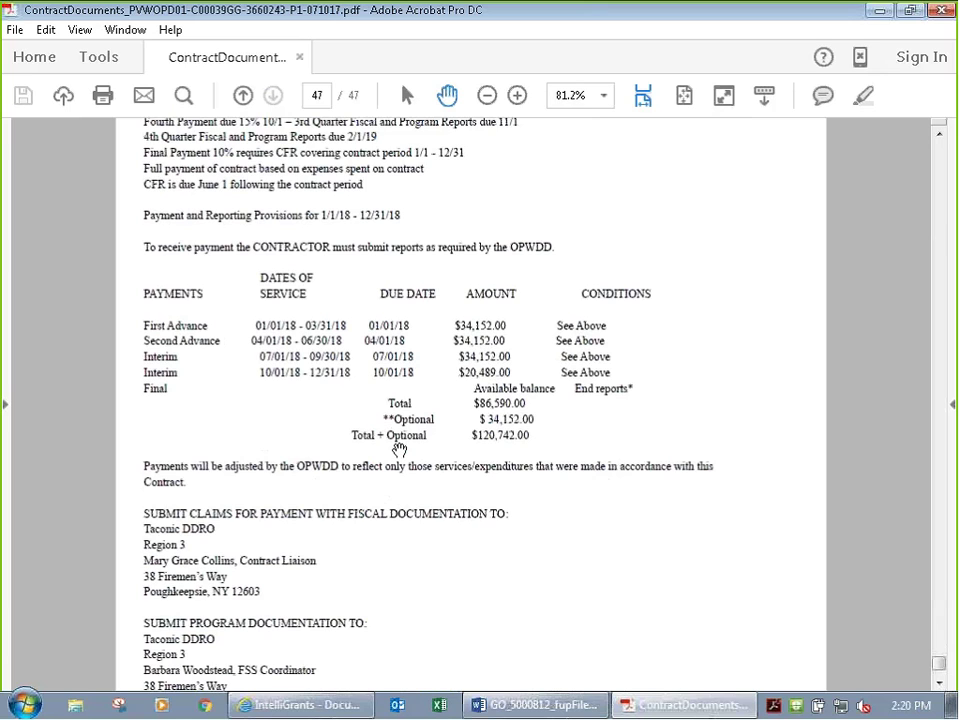
scroll(380, 446, "up", 2)
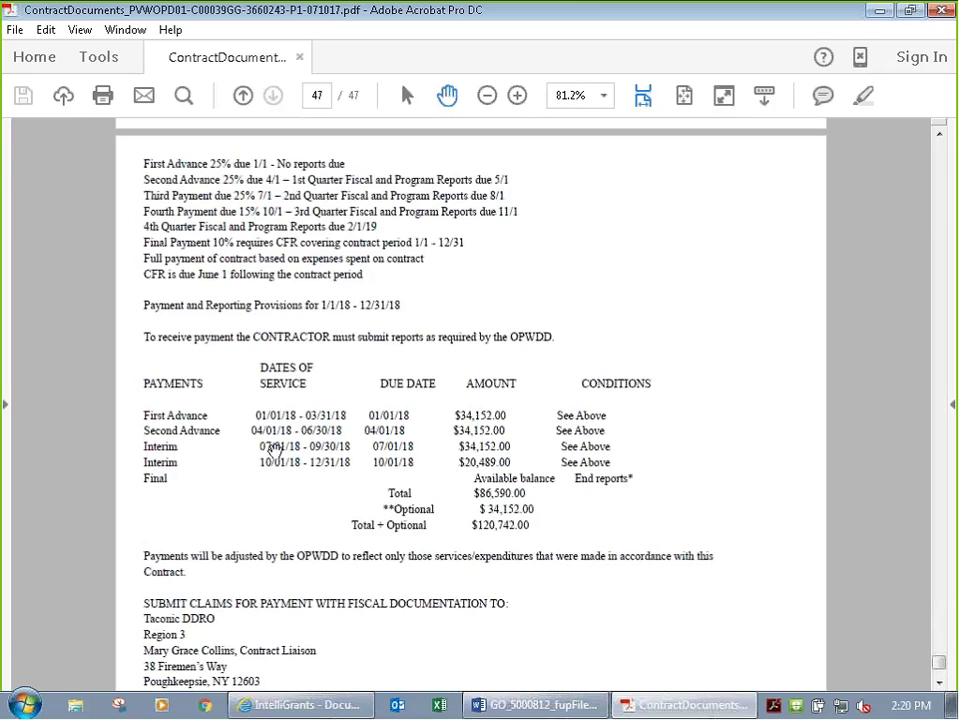
scroll(290, 455, "down", 7)
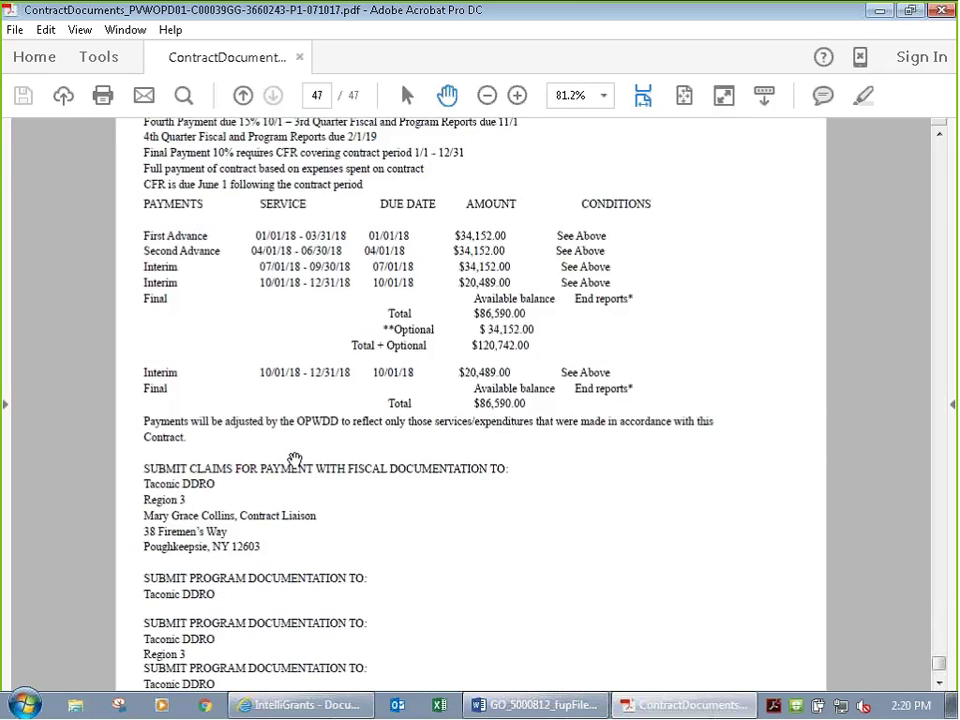
scroll(292, 458, "down", 1)
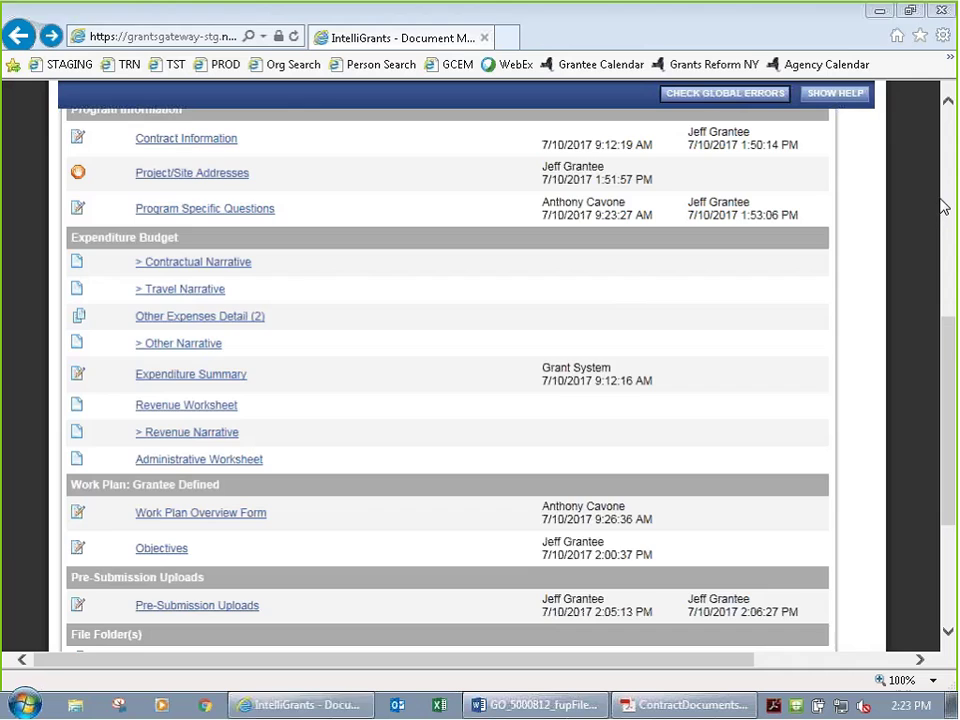
Open the Additional document entry in the Grantee Document Folder.
scroll(430, 413, "down", 3)
scroll(440, 404, "up", 2)
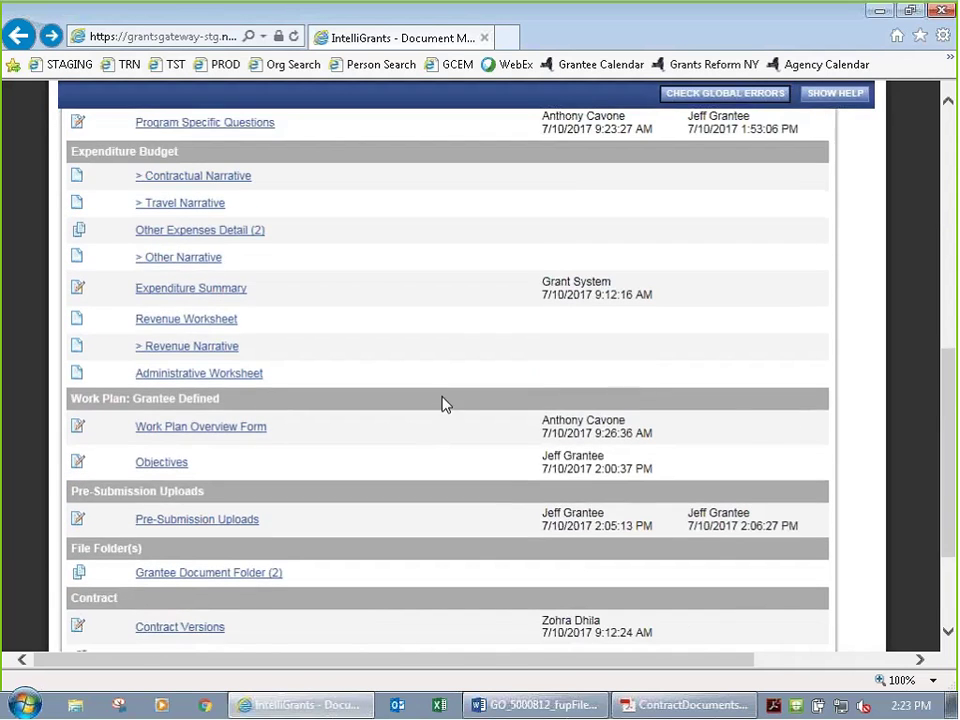
scroll(343, 454, "down", 3)
mouse_move(228, 405)
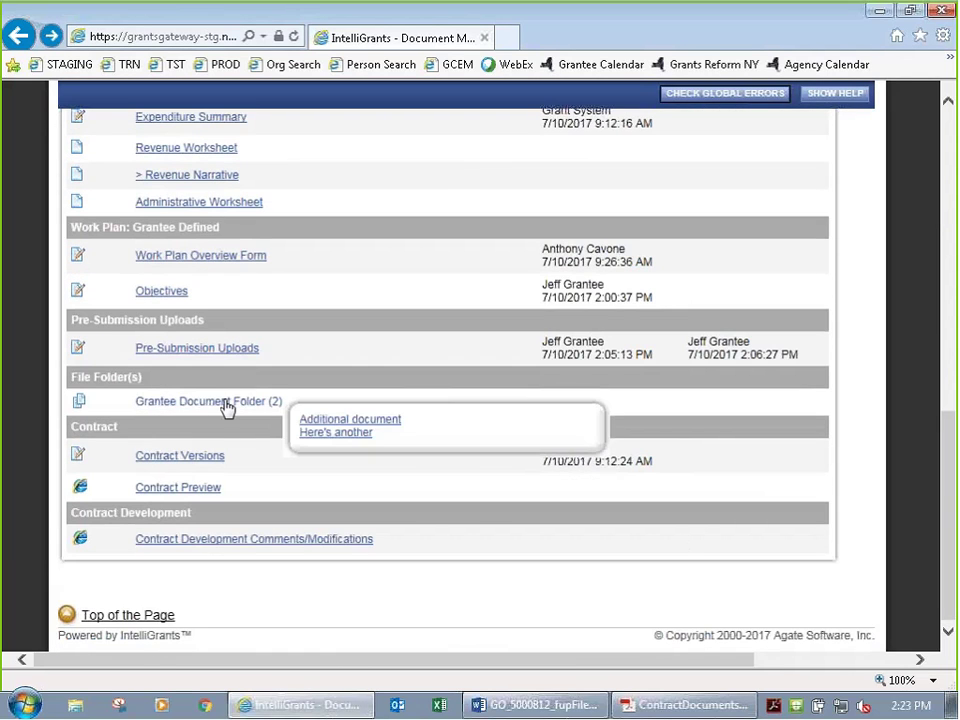
left_click(367, 420)
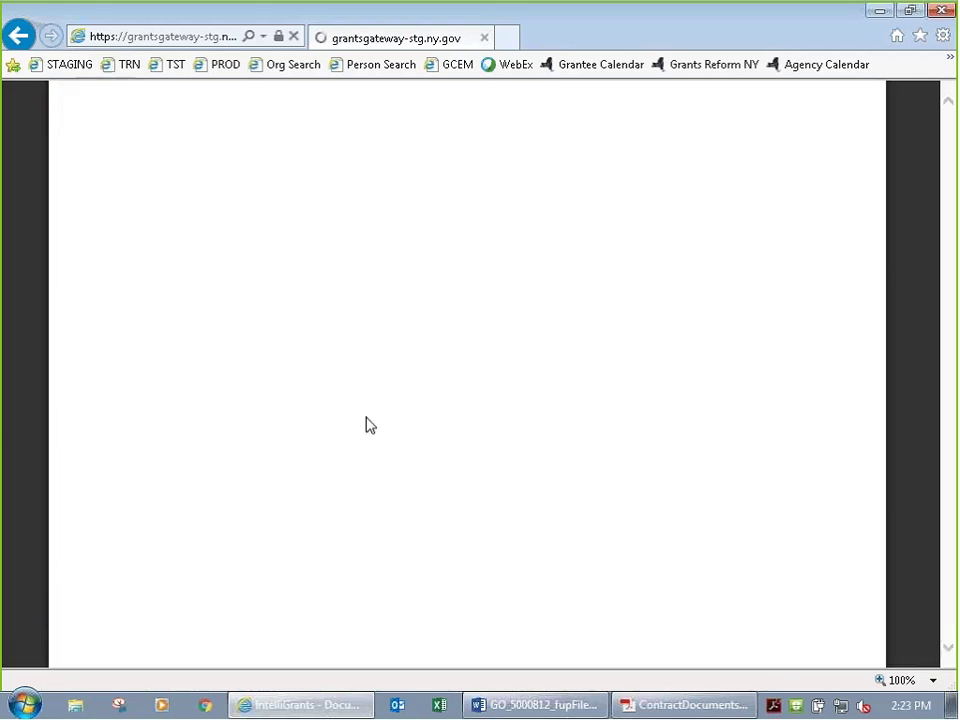
Load the 'Here's another' document and delete it, confirming the deletion.
scroll(431, 371, "down", 2)
scroll(521, 407, "down", 1)
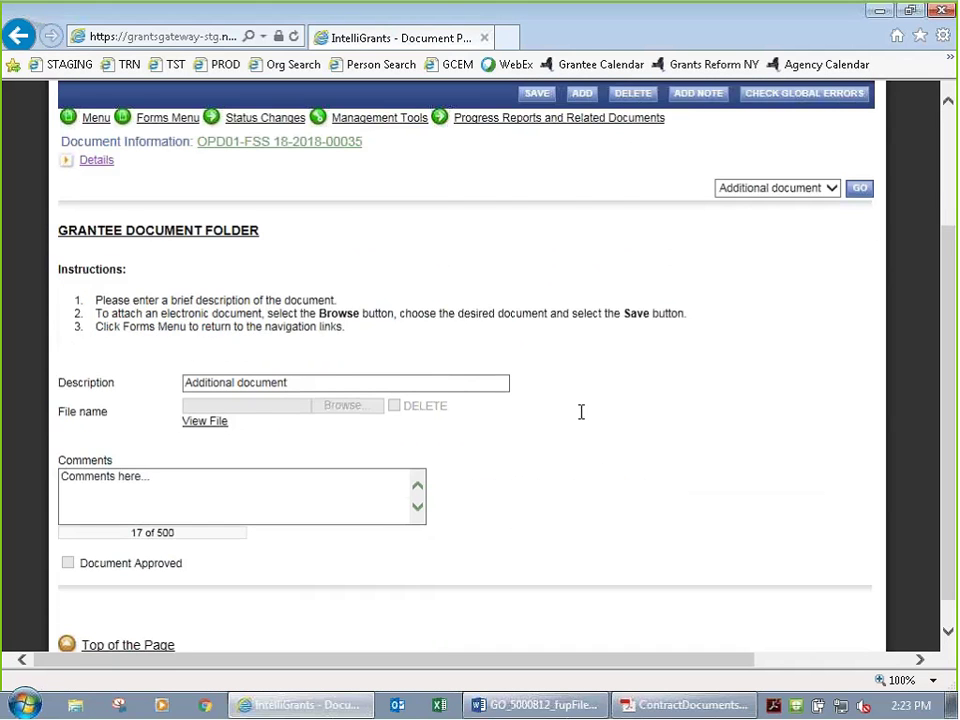
scroll(600, 420, "up", 2)
scroll(633, 433, "down", 2)
scroll(707, 428, "up", 2)
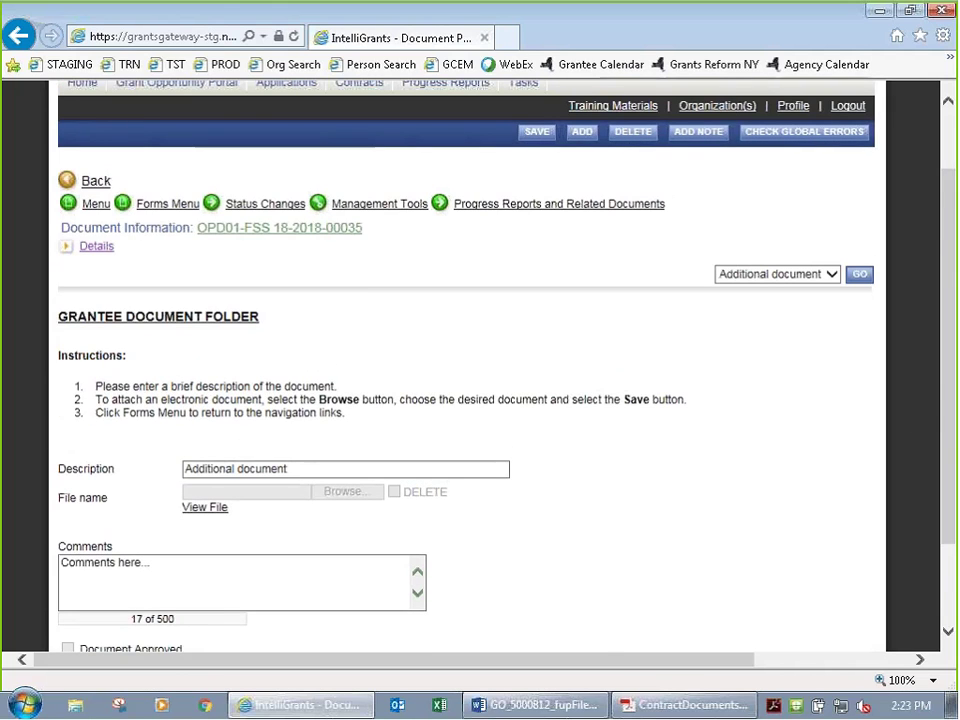
left_click(790, 274)
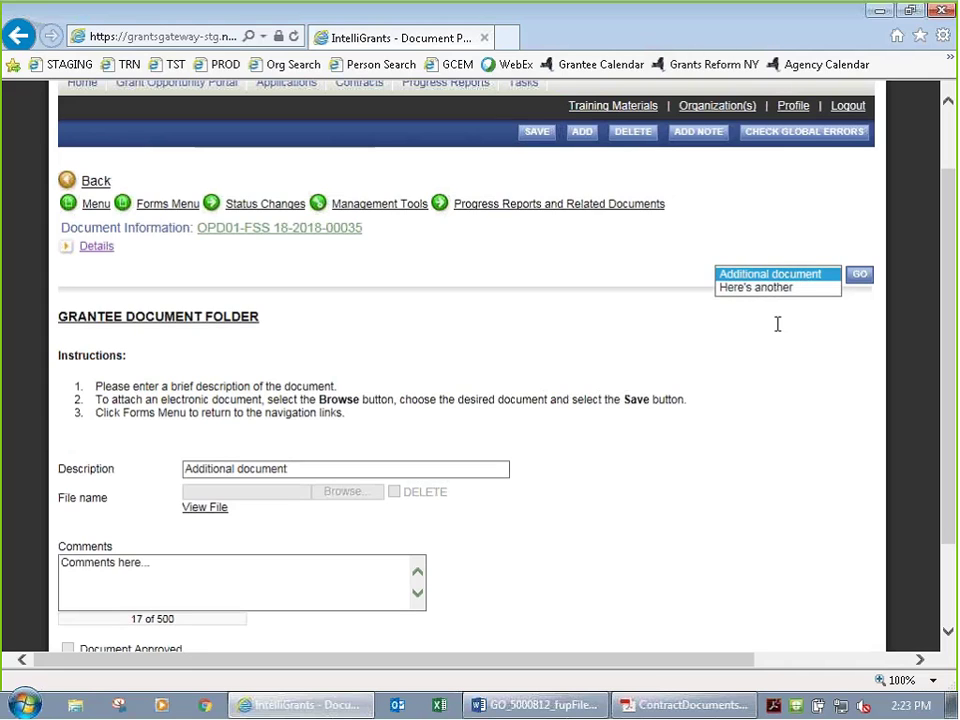
left_click(777, 332)
left_click(795, 278)
left_click(772, 288)
left_click(858, 276)
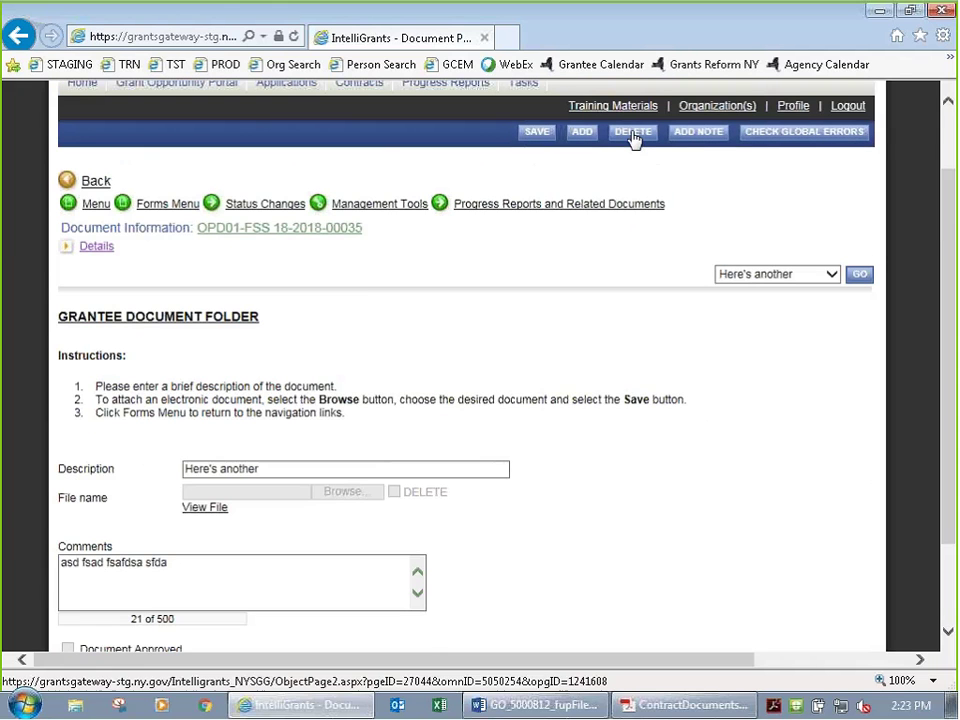
left_click(633, 134)
left_click(568, 422)
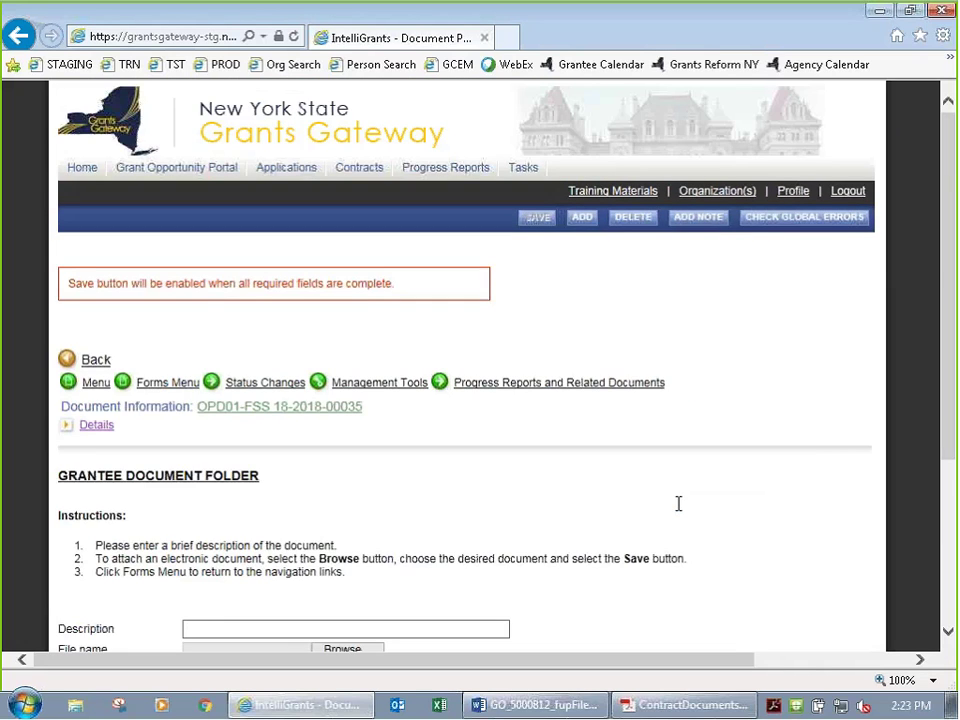
Confirm the Grantee Document Folder holds only the Additional document, then return to the forms list.
scroll(613, 407, "down", 4)
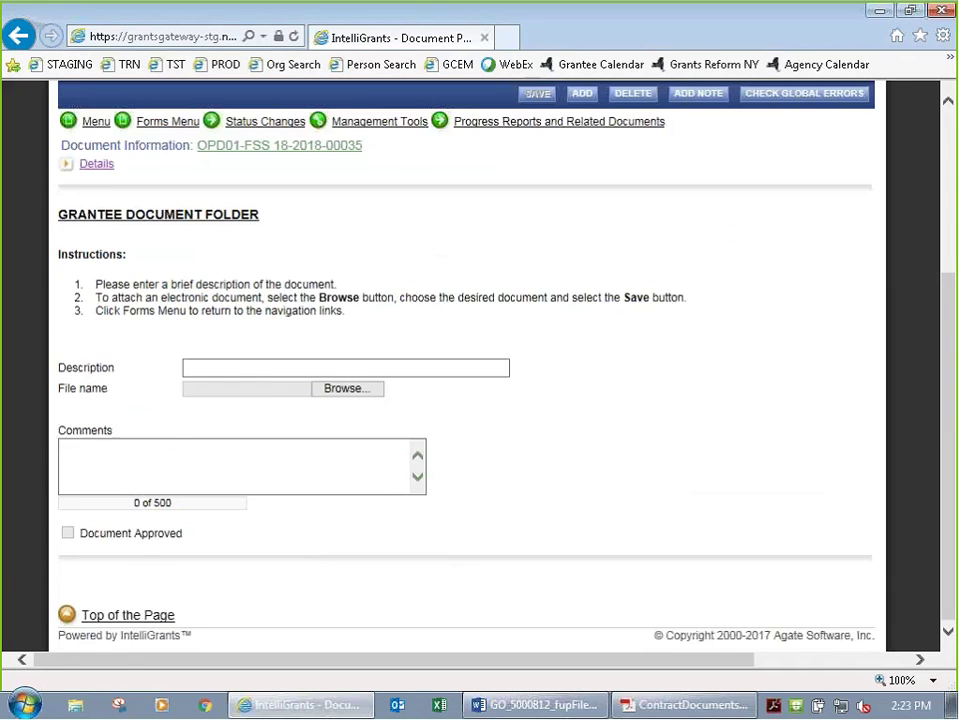
scroll(600, 437, "down", 2)
scroll(420, 360, "up", 4)
left_click(157, 296)
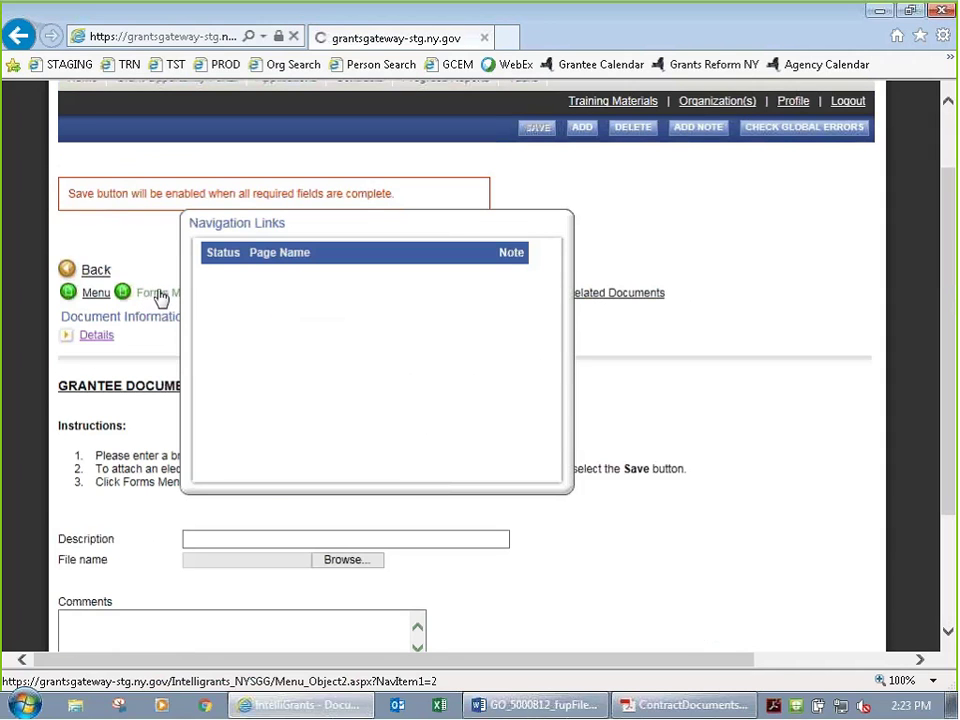
scroll(240, 456, "down", 15)
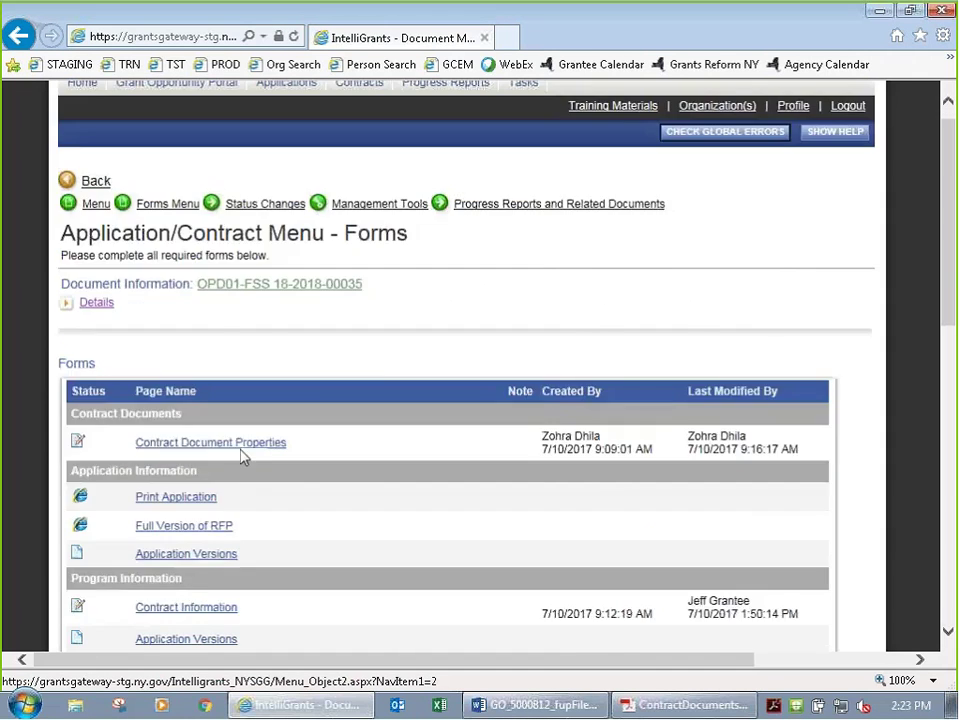
left_click(198, 455)
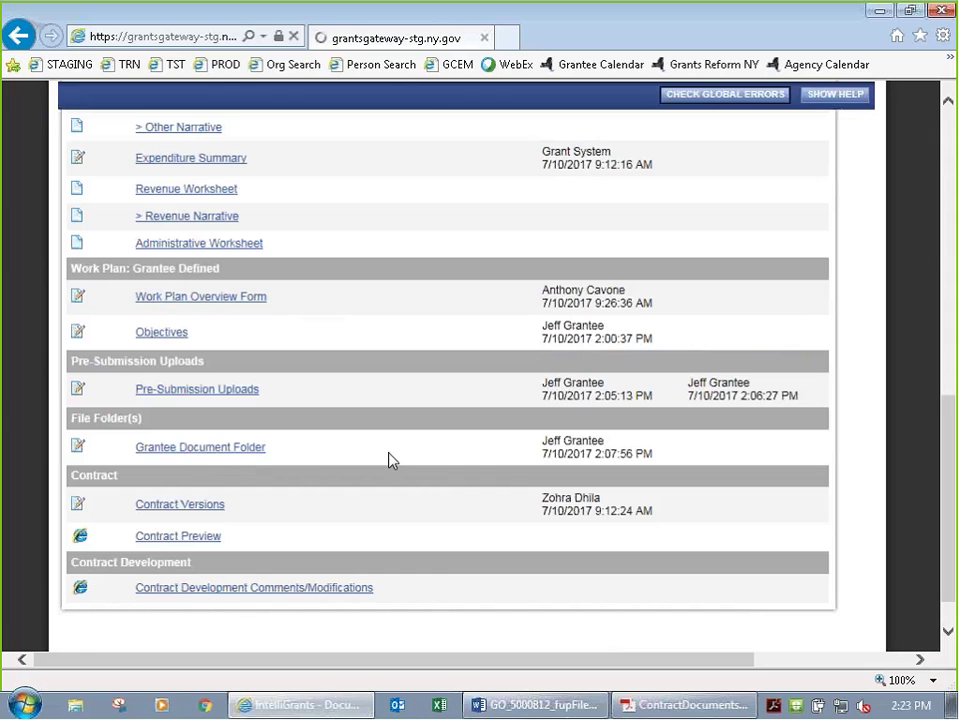
scroll(385, 450, "down", 4)
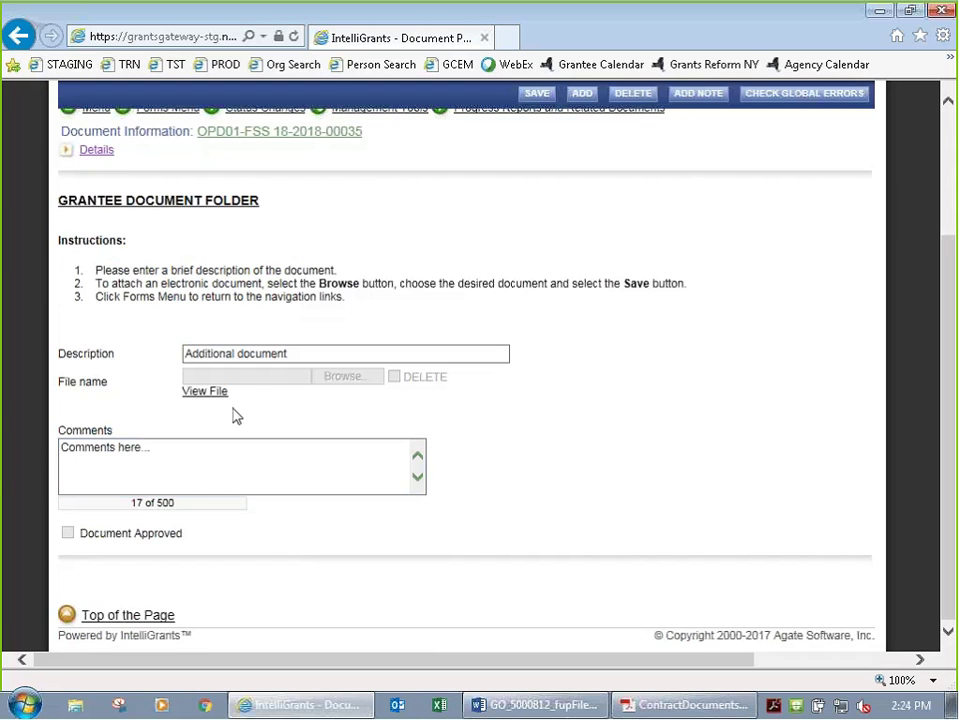
scroll(645, 473, "up", 3)
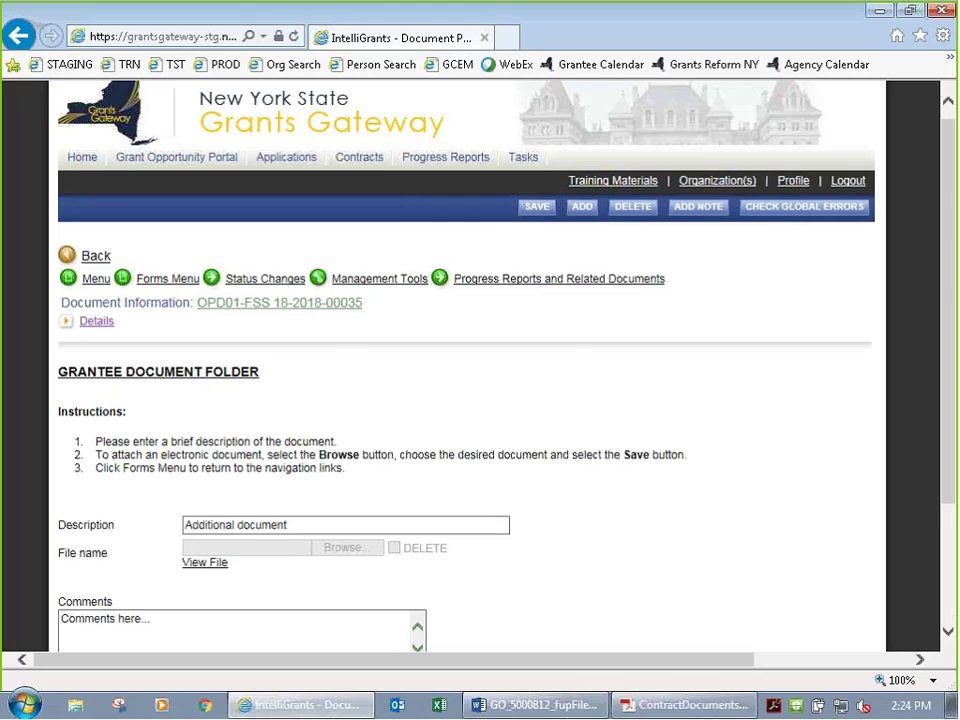
left_click(165, 281)
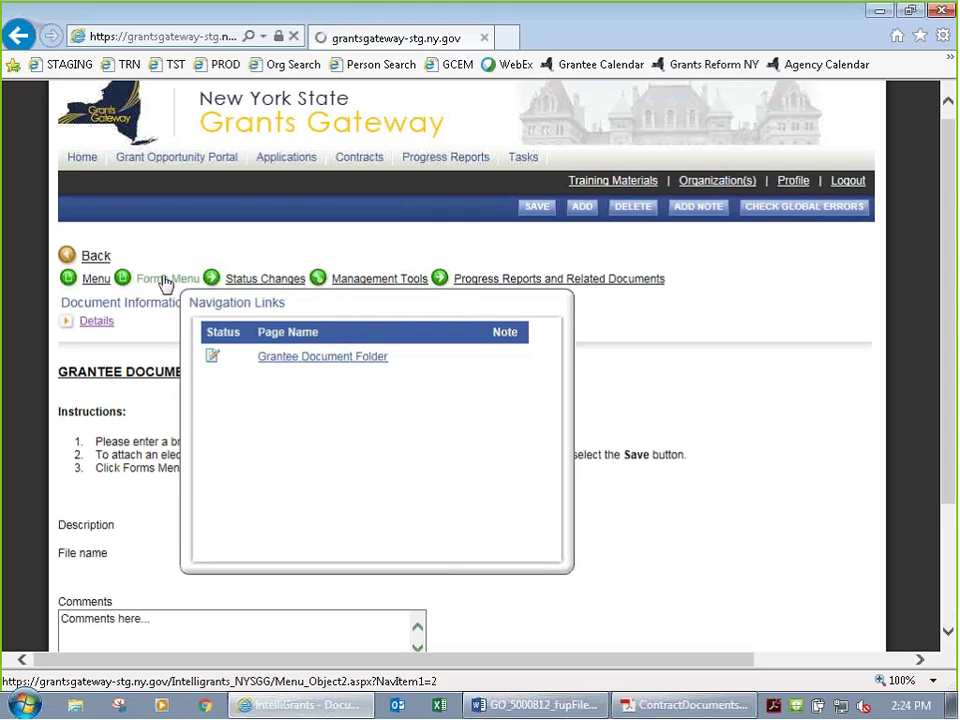
scroll(223, 510, "down", 5)
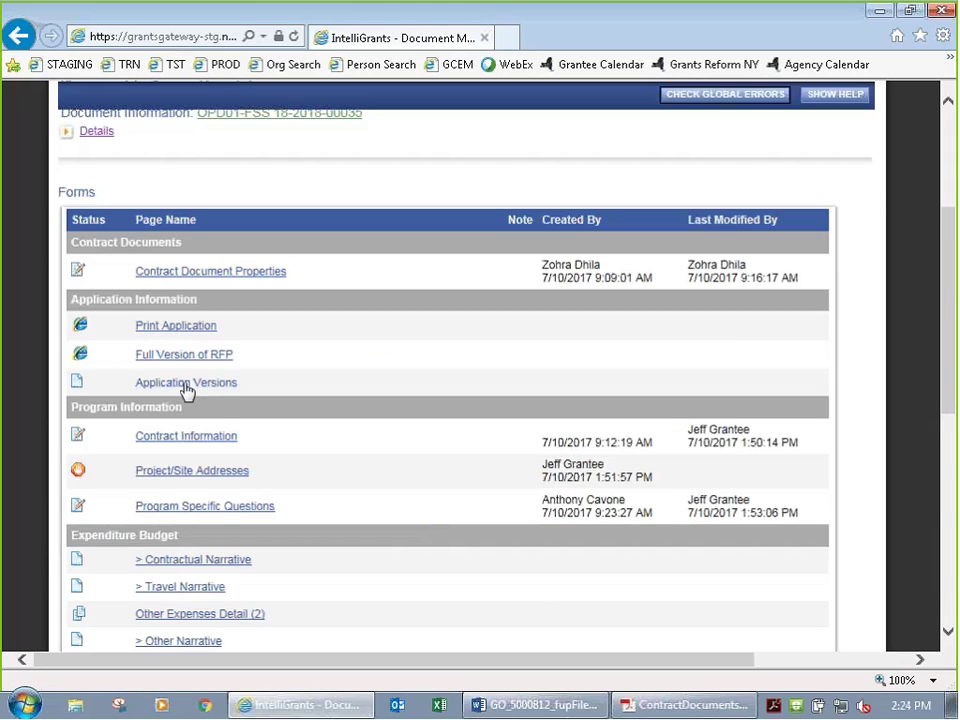
left_click(206, 508)
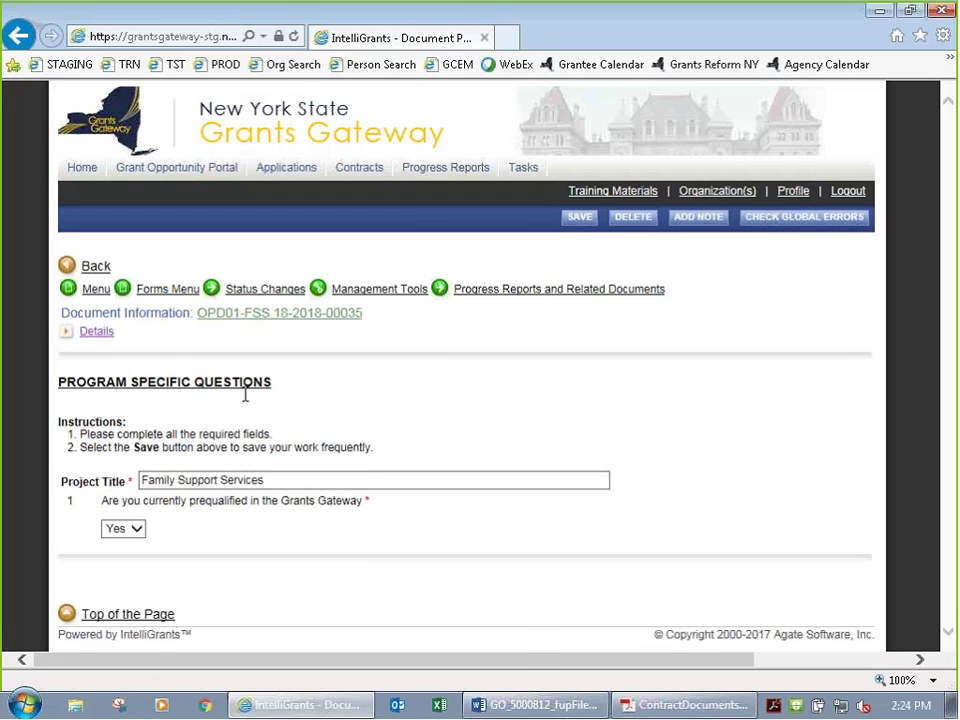
mouse_move(265, 289)
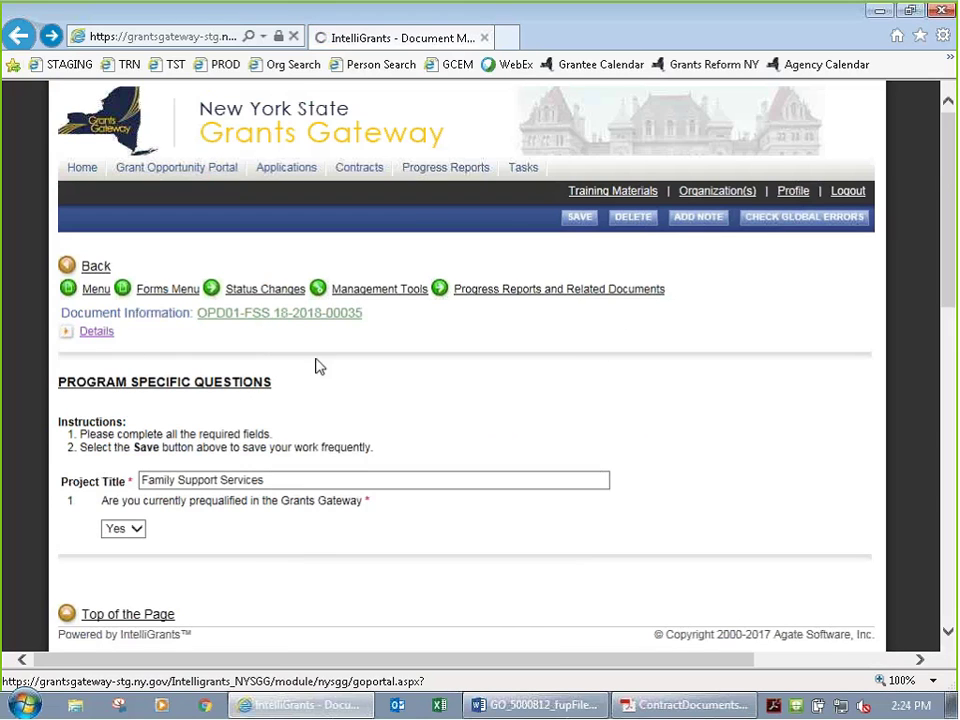
scroll(347, 482, "down", 8)
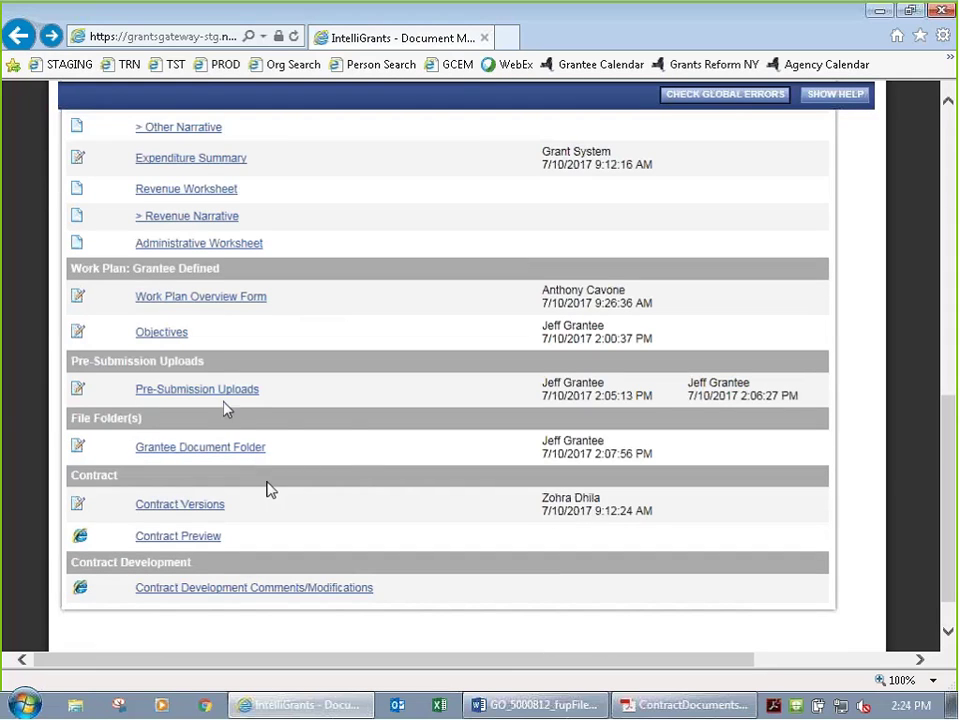
left_click(228, 392)
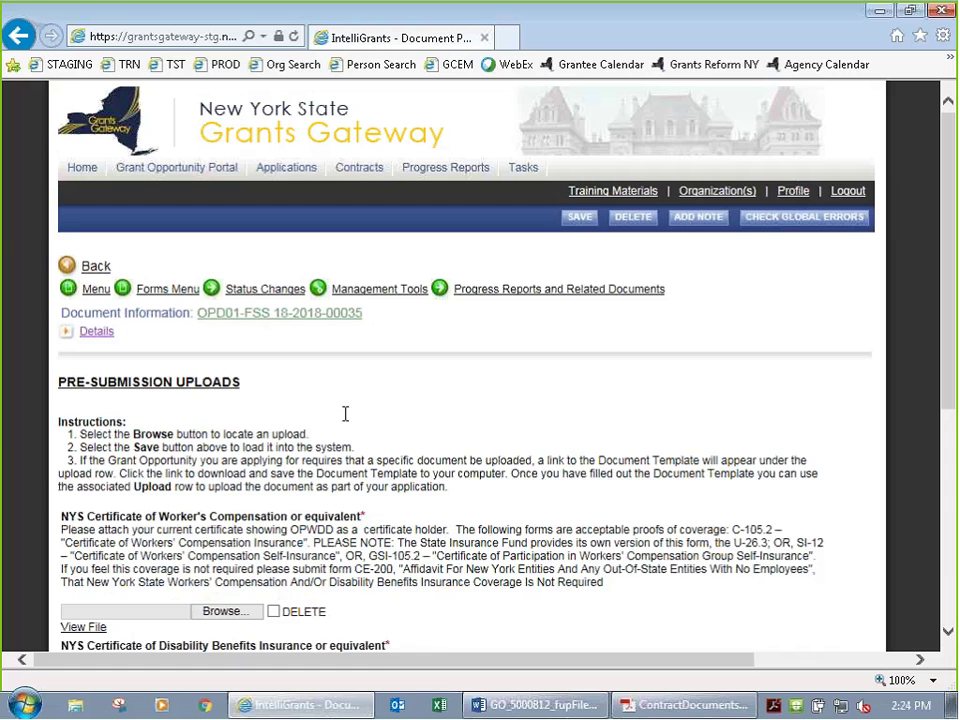
scroll(345, 415, "down", 3)
scroll(380, 432, "down", 2)
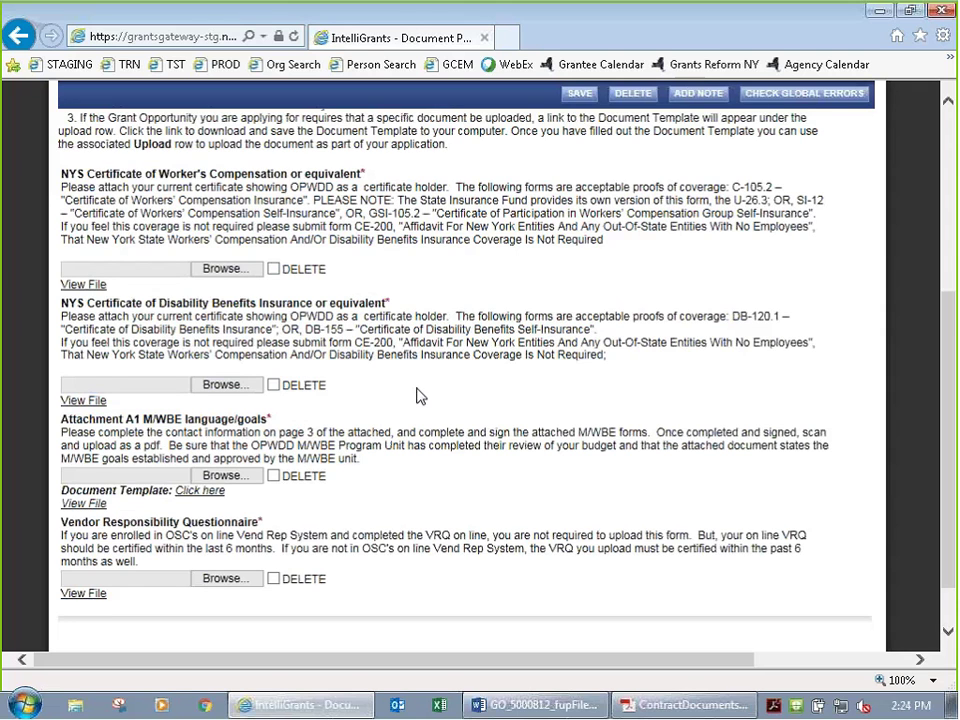
scroll(418, 486, "down", 2)
scroll(364, 471, "up", 4)
scroll(365, 474, "down", 2)
left_click(273, 410)
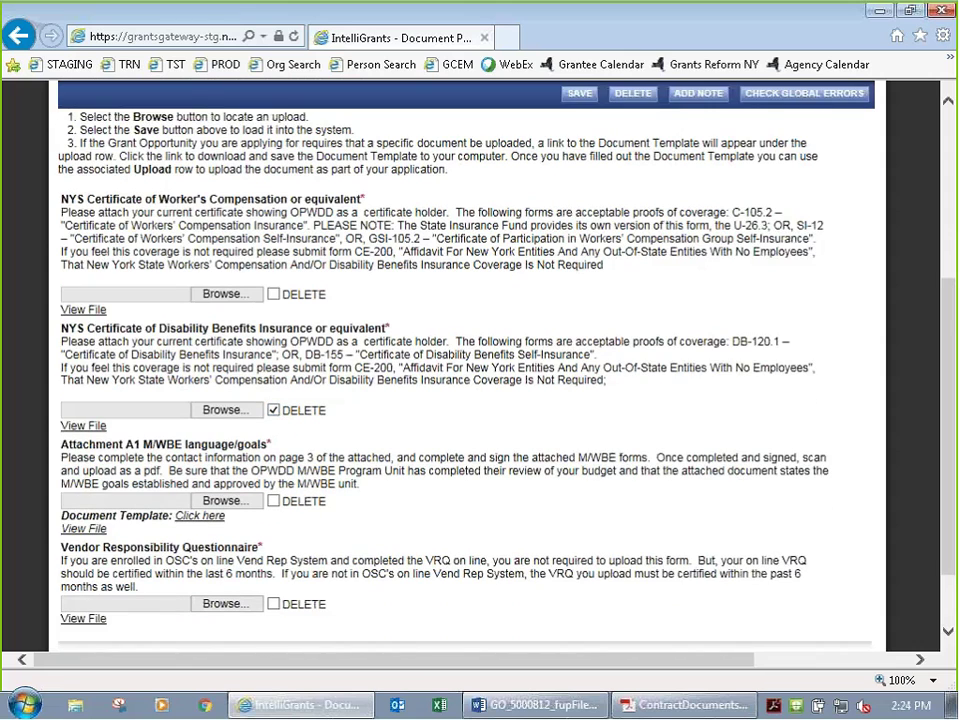
left_click(273, 410)
left_click(273, 410)
left_click(273, 412)
scroll(395, 447, "up", 2)
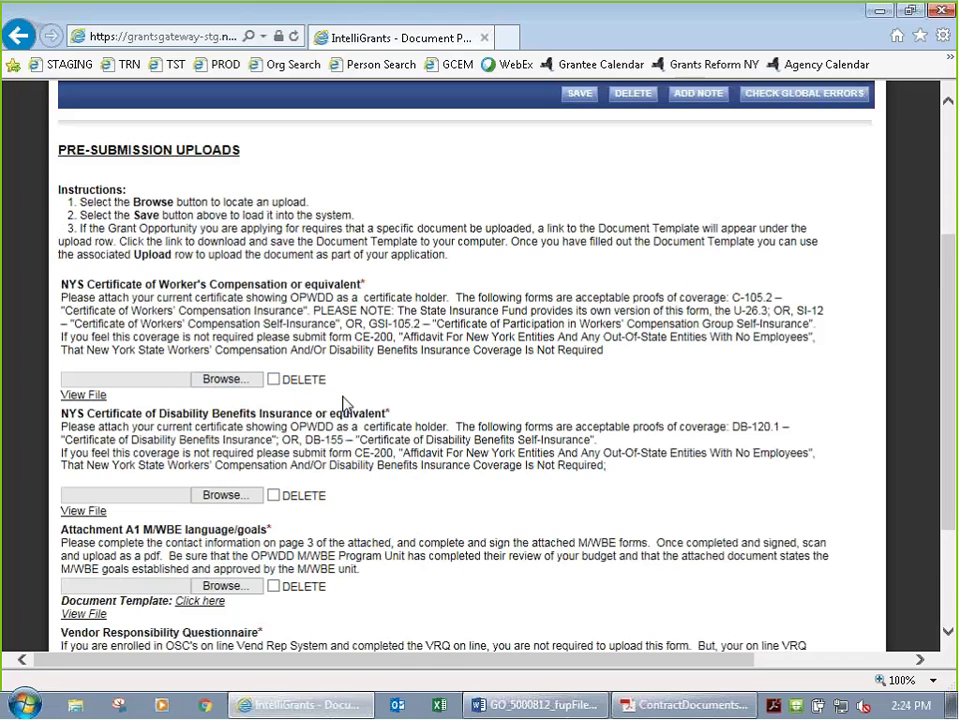
key("alt+Left")
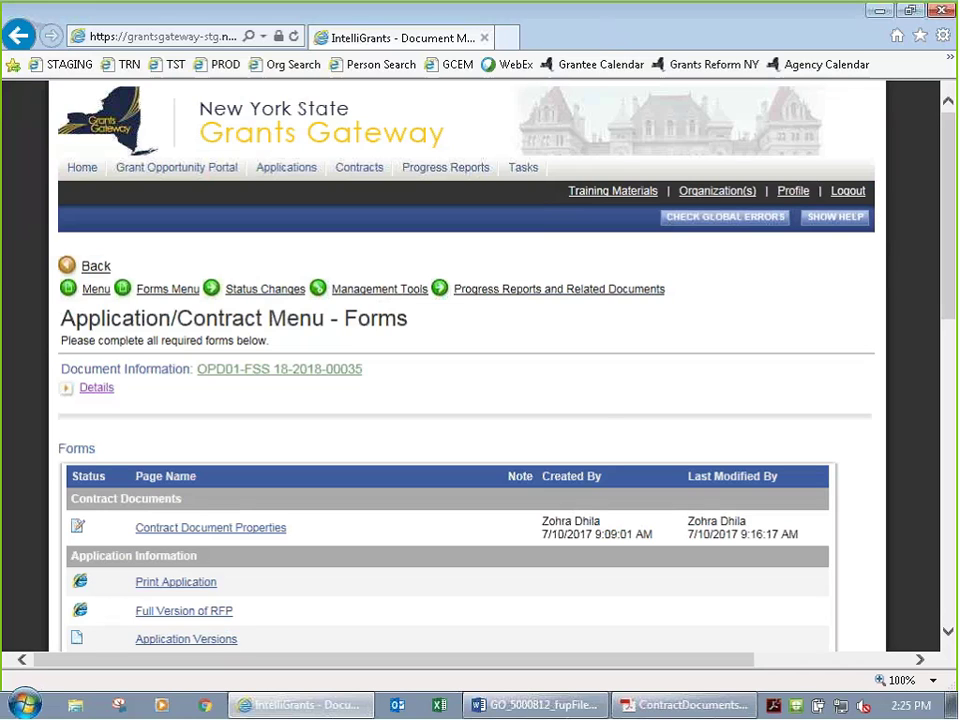
Try applying CONTRACT INFORMATION SUBMITTED; Global Errors reports a missing Agency Specific Region.
mouse_move(256, 288)
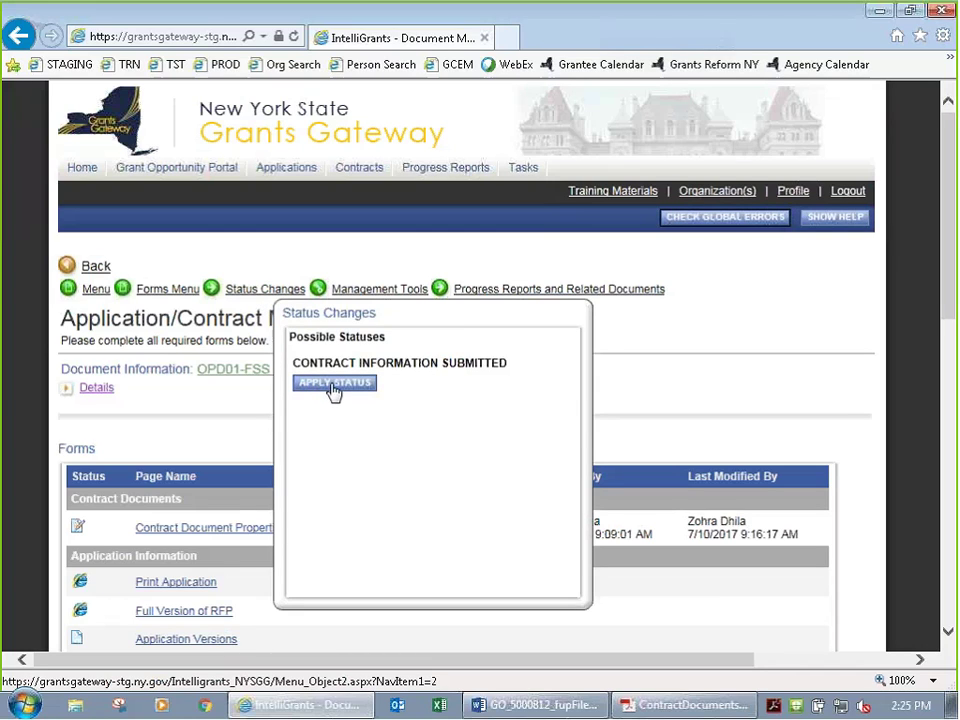
left_click(334, 386)
left_click(343, 388)
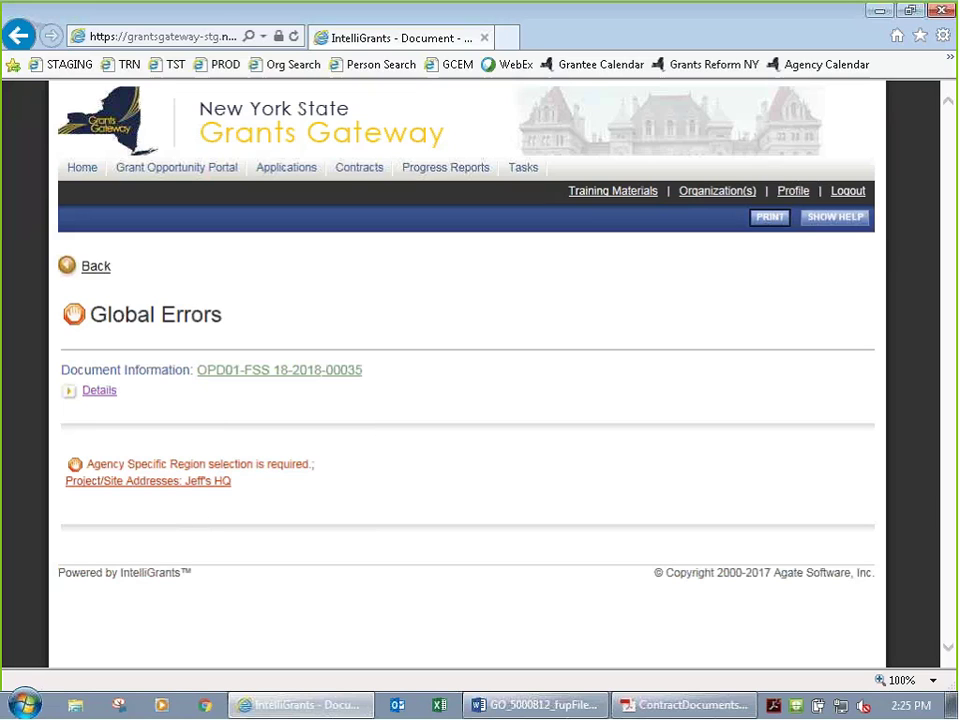
Set the project site address's Agency Specific Region to Capital District DRO Region 3 and save.
left_click(141, 484)
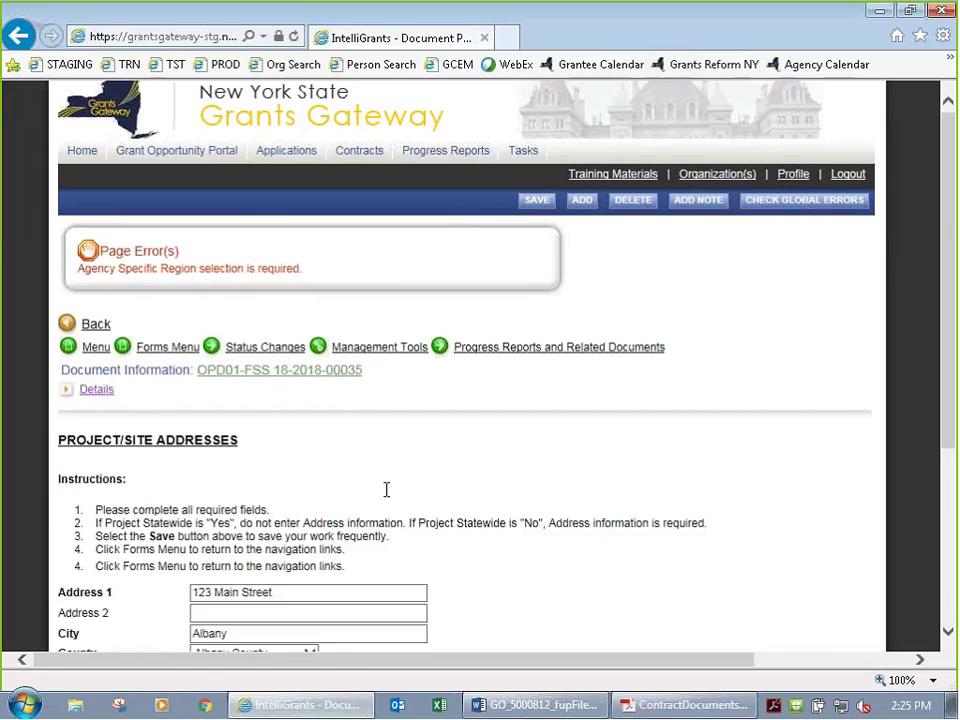
scroll(386, 489, "down", 3)
left_click(246, 514)
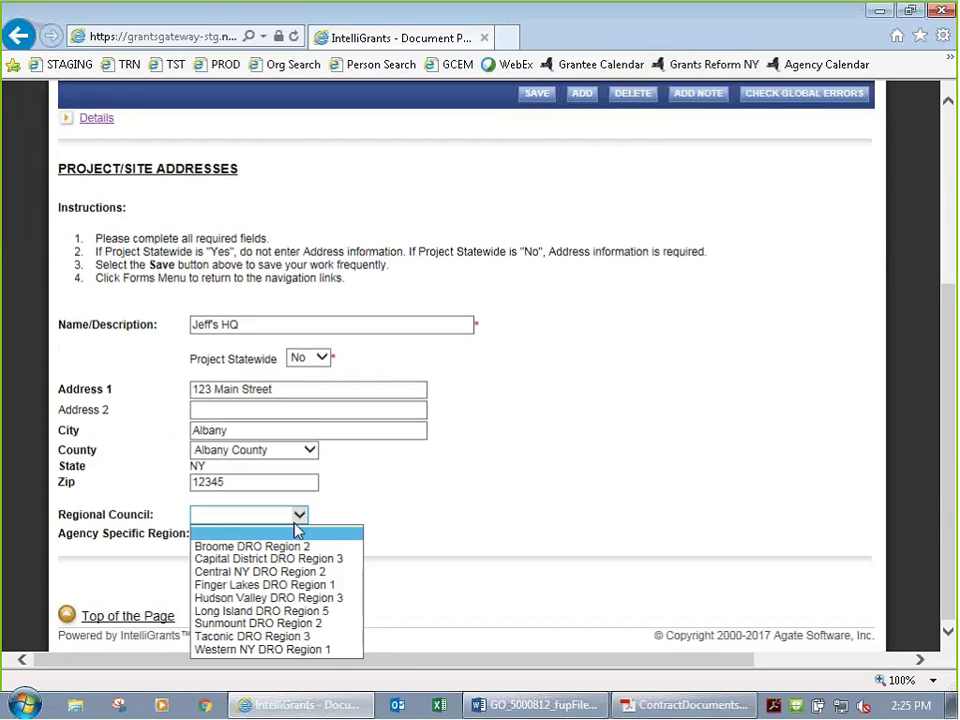
left_click(255, 559)
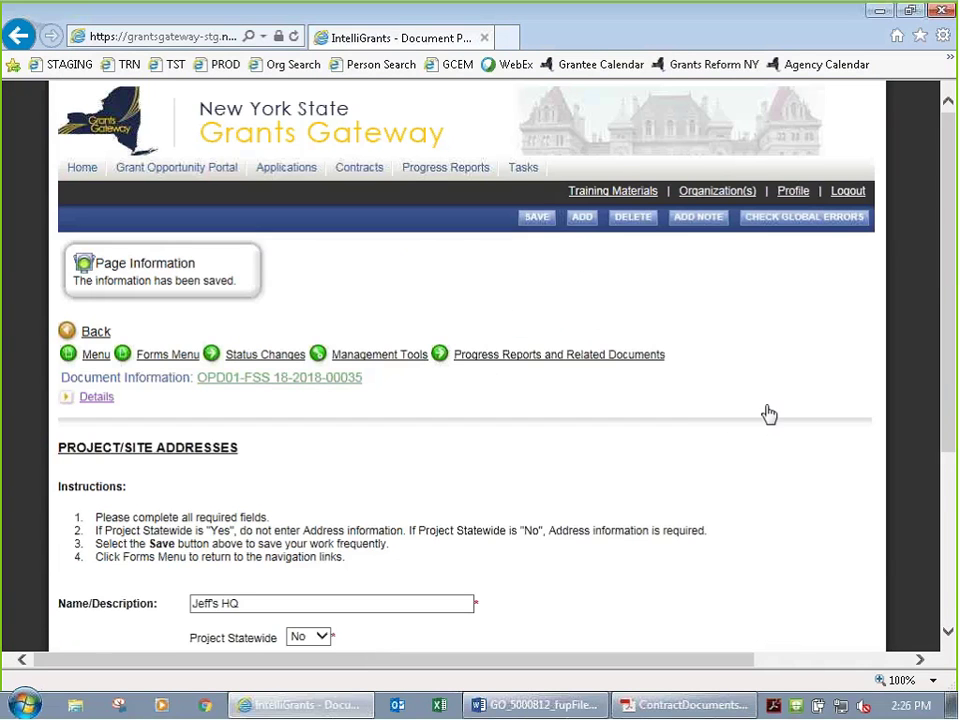
scroll(771, 399, "down", 2)
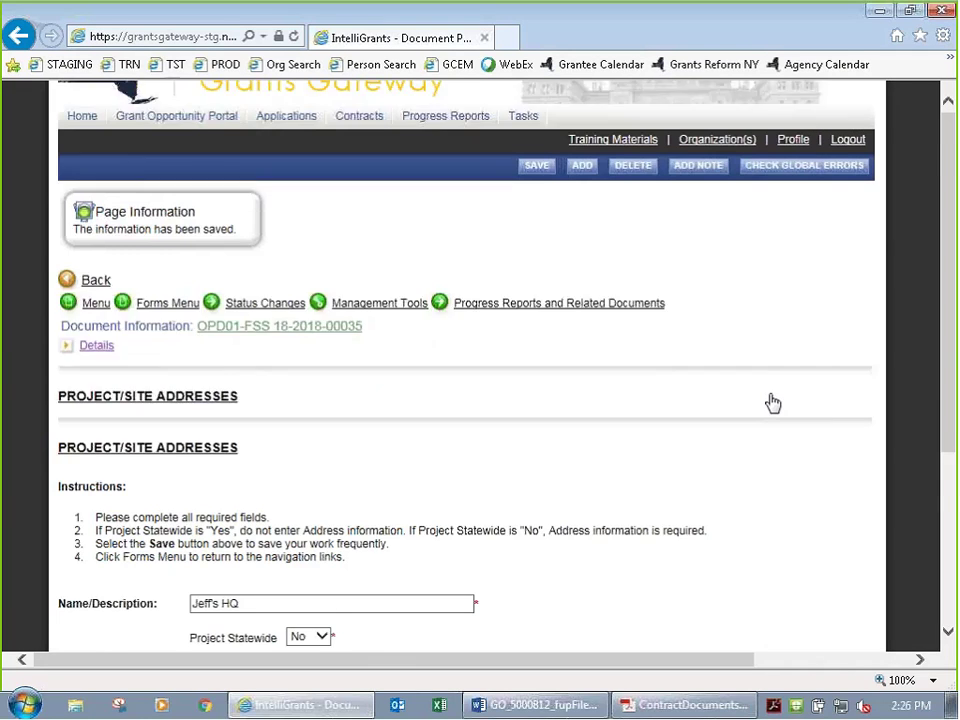
left_click(250, 269)
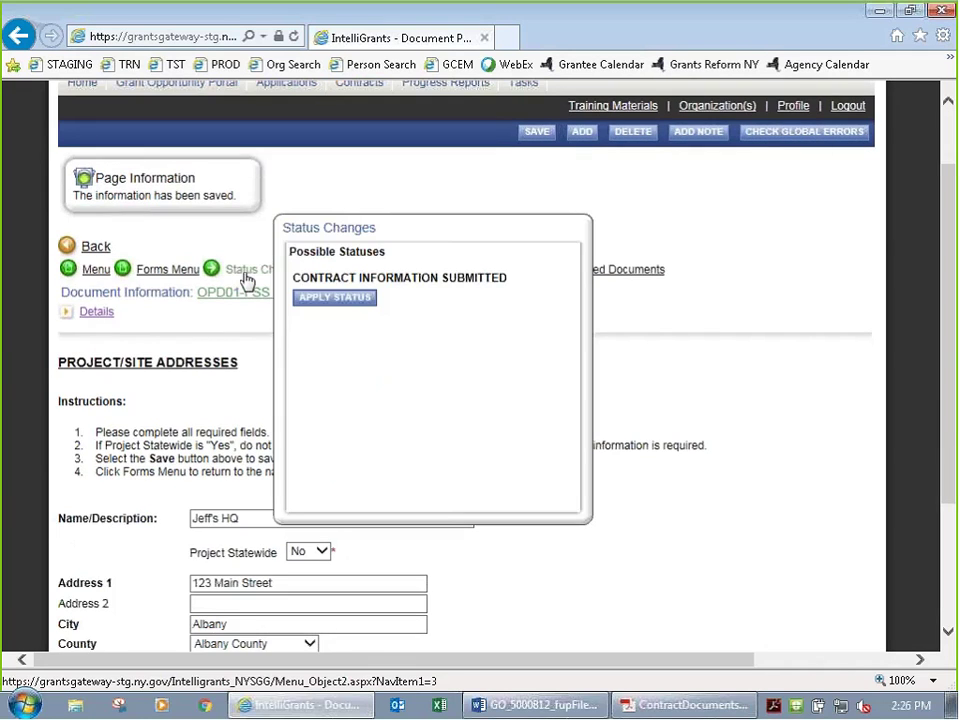
Apply CONTRACT INFORMATION SUBMITTED, opening the Contract Main Page showing the $86,590.00 period total.
left_click(365, 302)
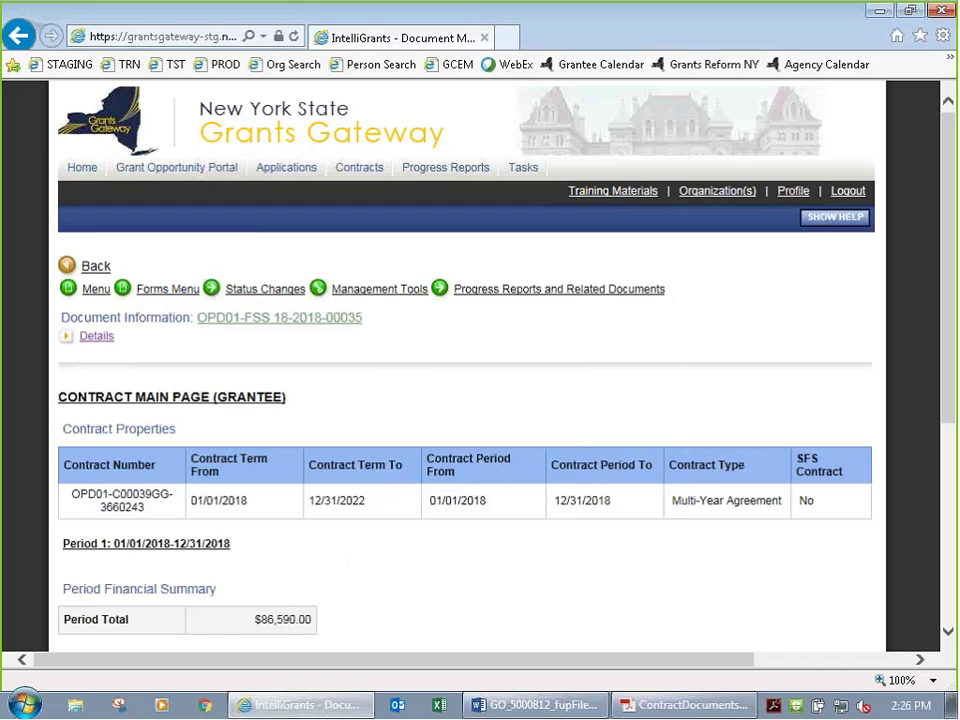
left_click(167, 289)
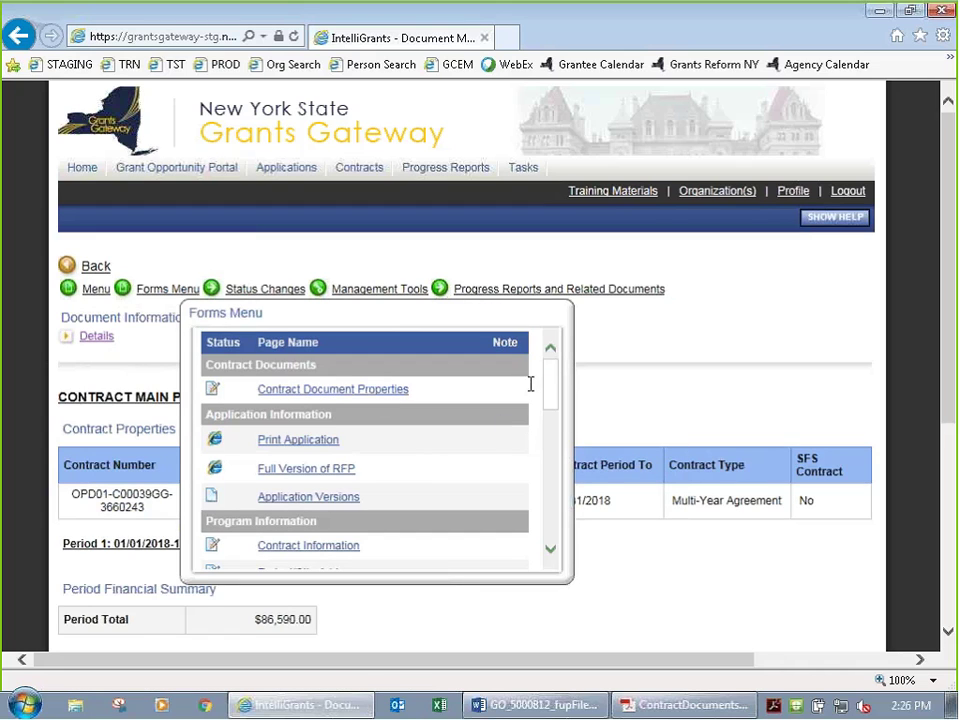
Confirm the contract status is Program Manager Review in Details, then bring up the contract's forms list.
left_click(90, 342)
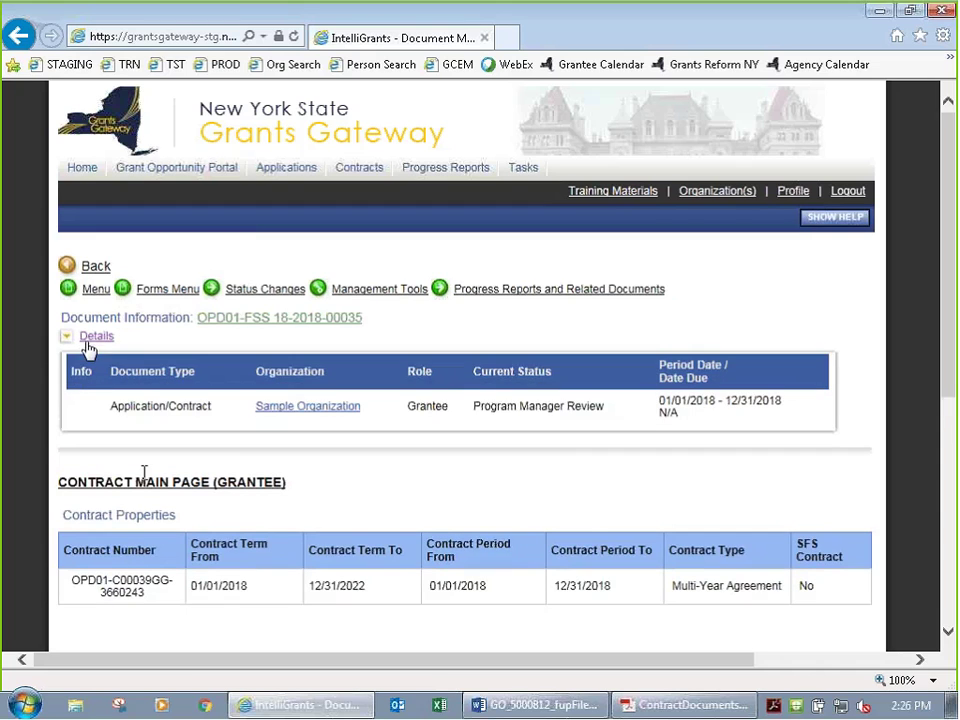
triple_click(507, 404)
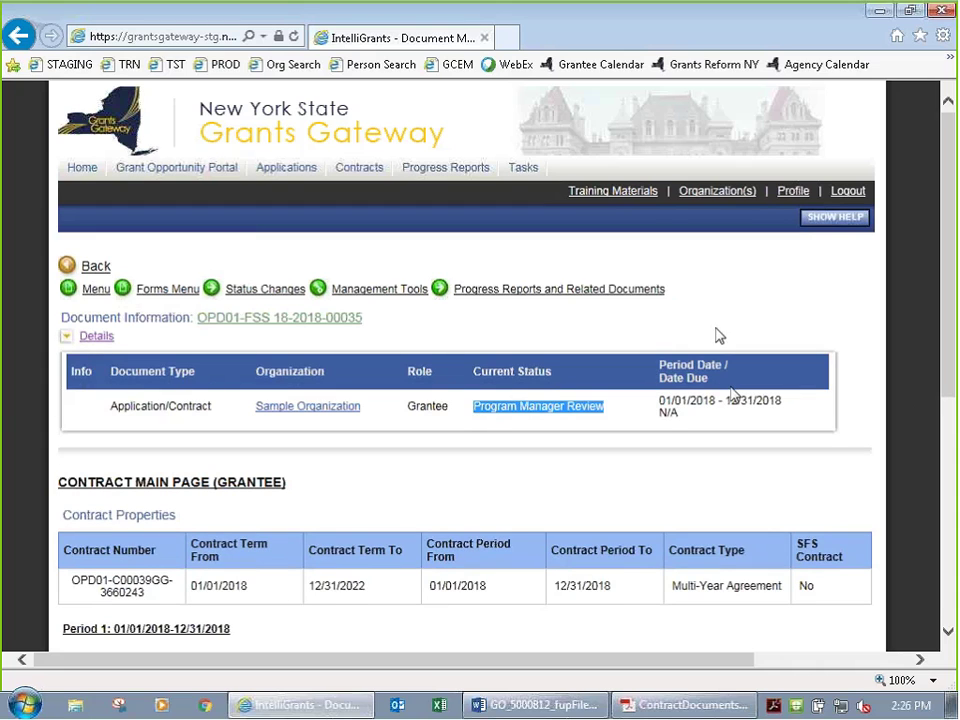
left_click(150, 291)
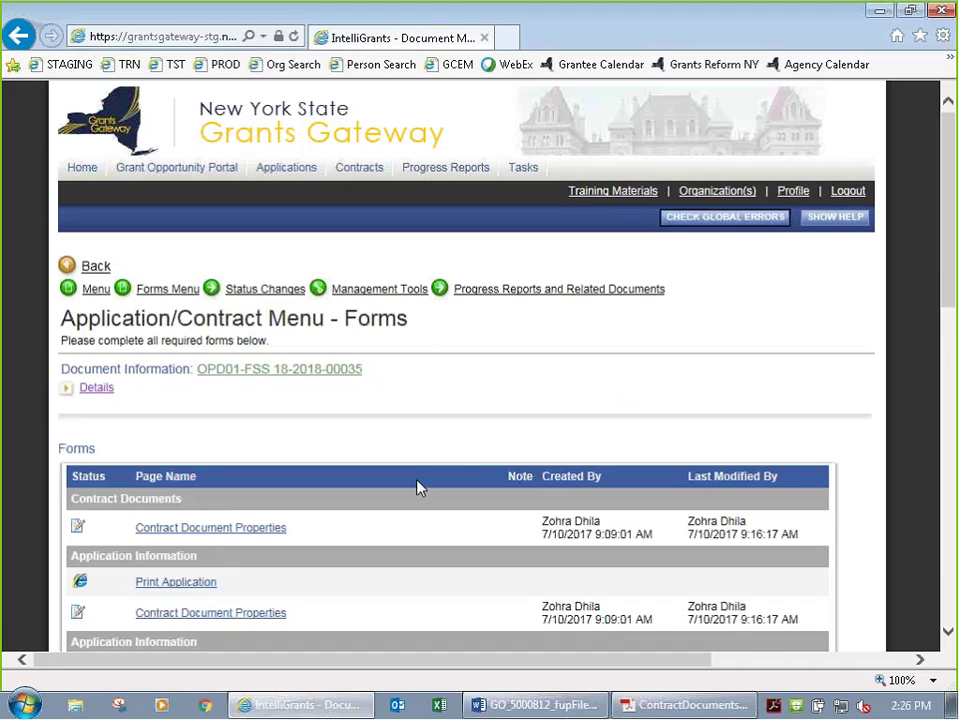
Enter placeholder text in the Work Plan Overview Form's Project Summary, then return to the Contract Main Page.
scroll(420, 489, "down", 5)
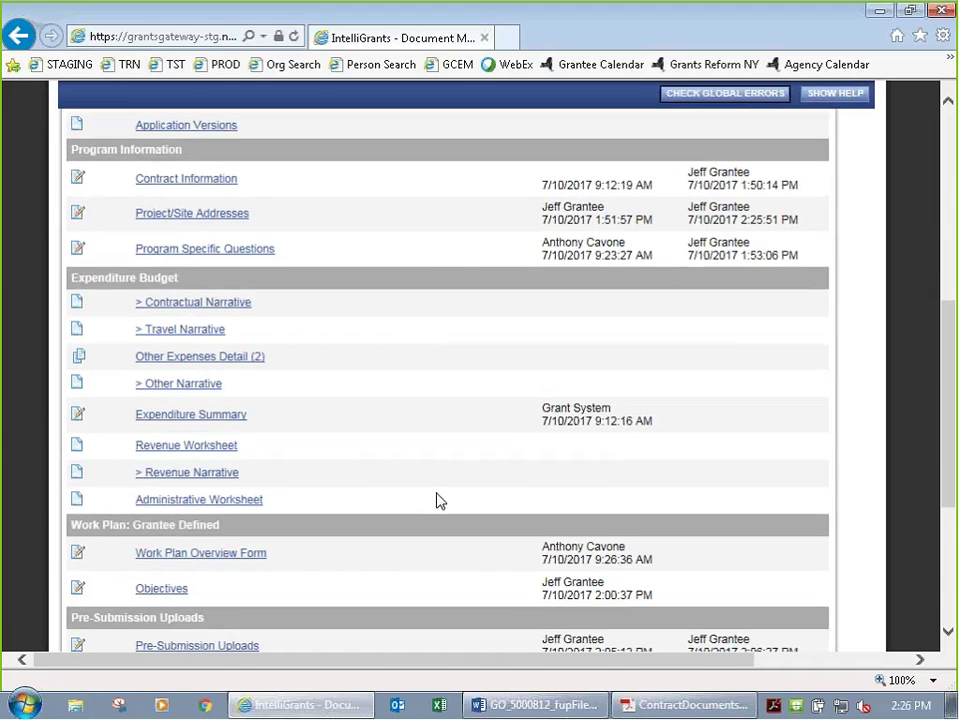
scroll(440, 500, "down", 2)
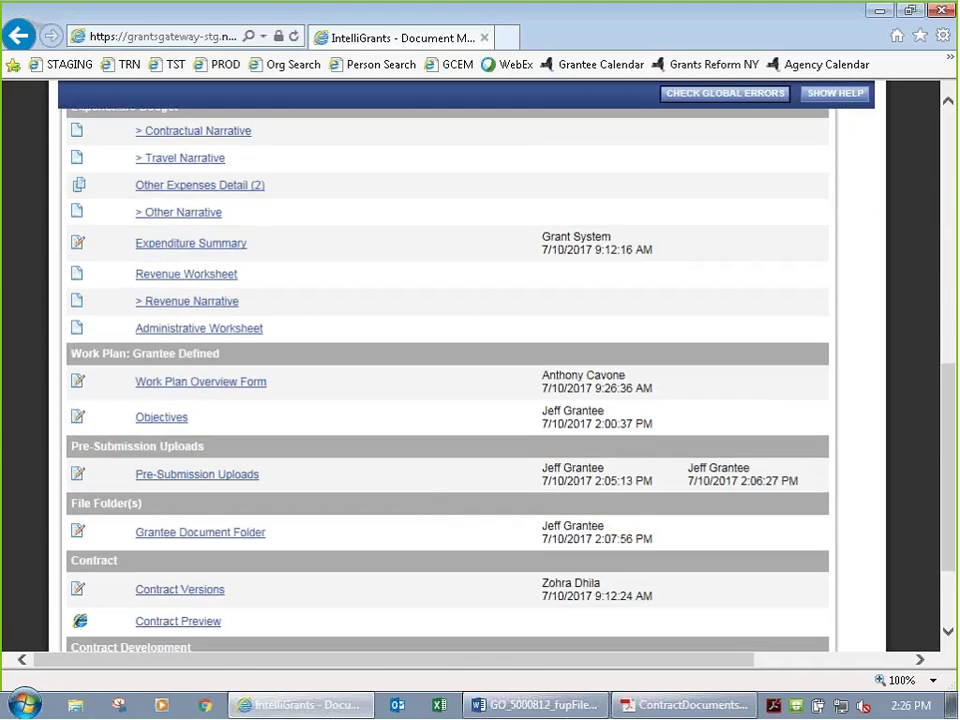
left_click(166, 382)
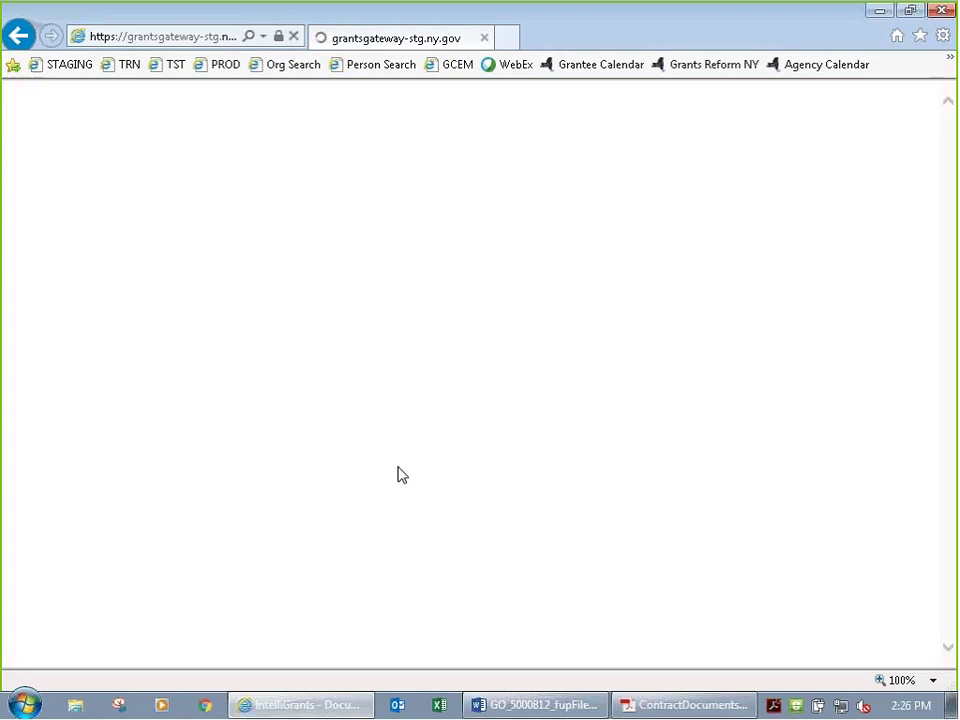
scroll(400, 470, "down", 2)
left_click(398, 515)
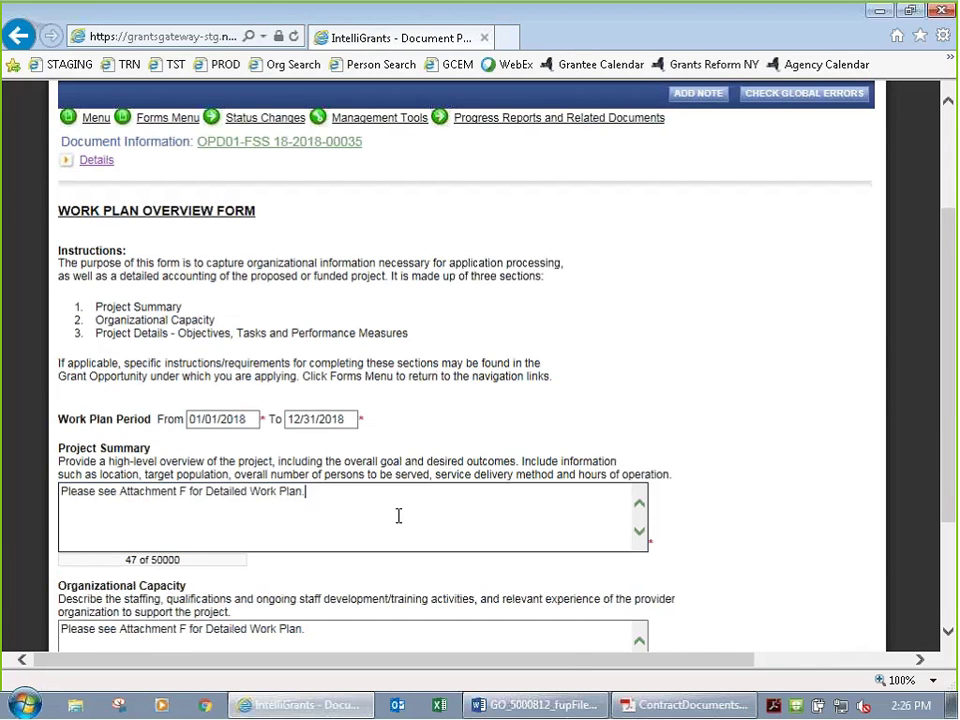
type("sd fsad fdsa fsadf sadfsadf sadfsa fdsaf")
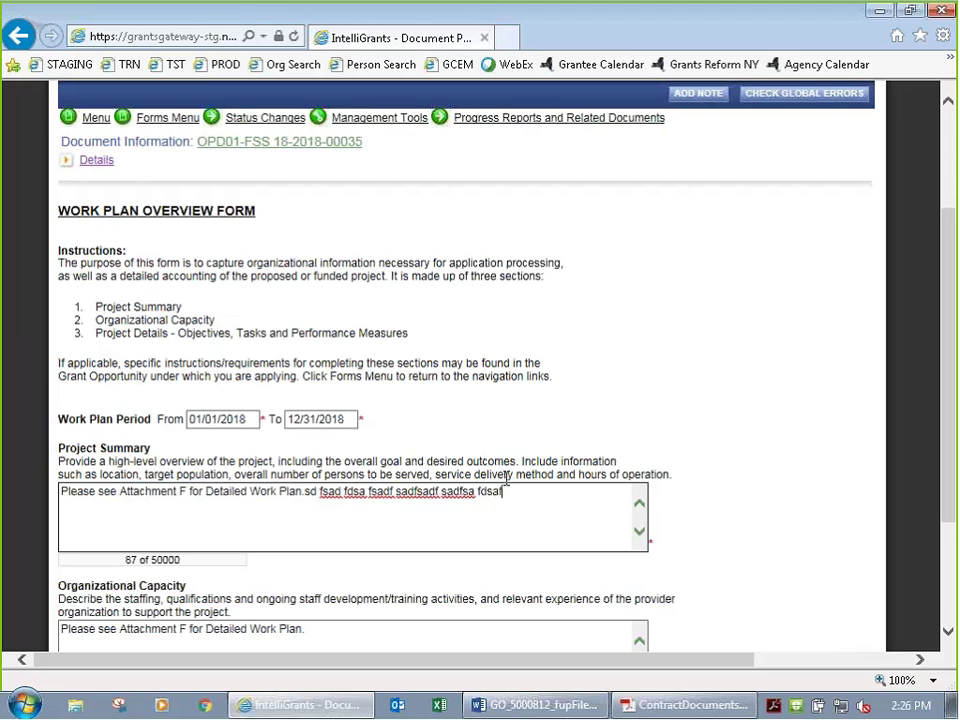
scroll(593, 446, "up", 2)
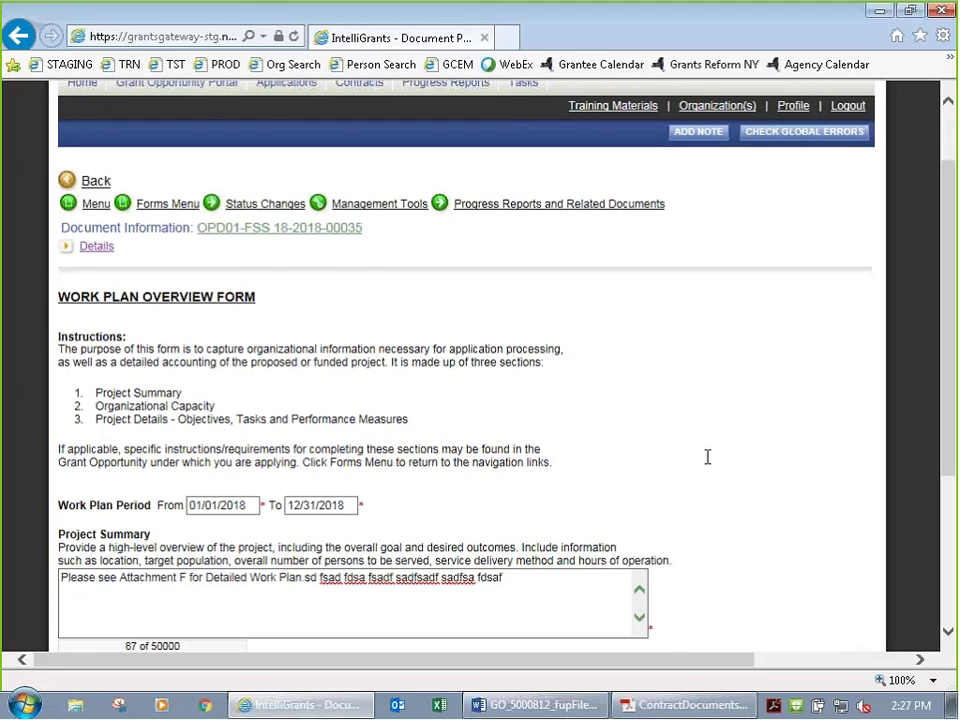
scroll(715, 458, "up", 2)
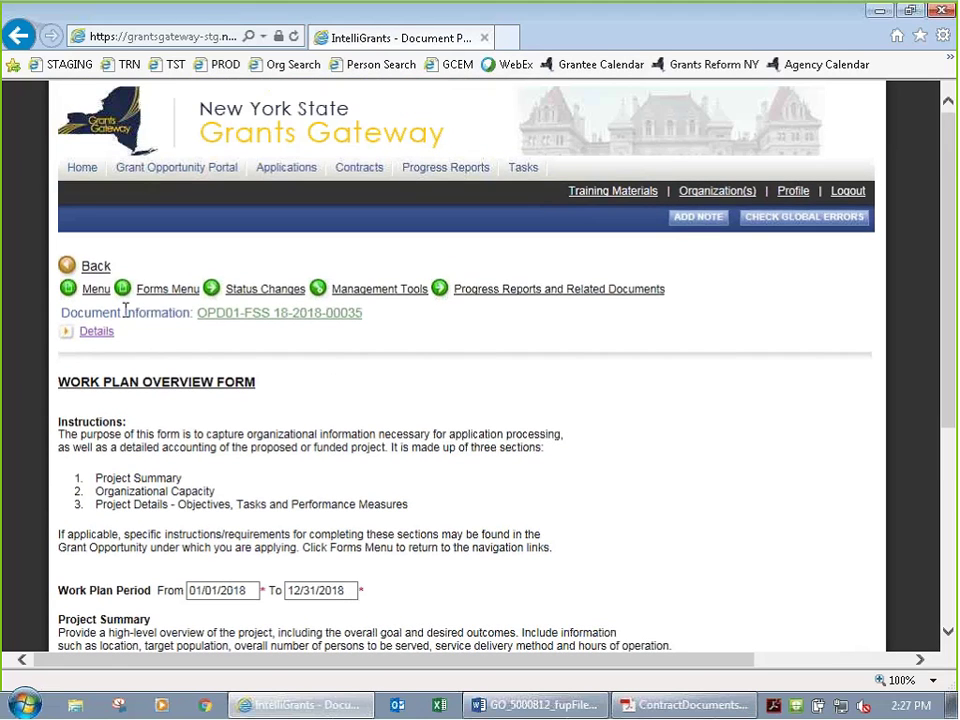
left_click(94, 296)
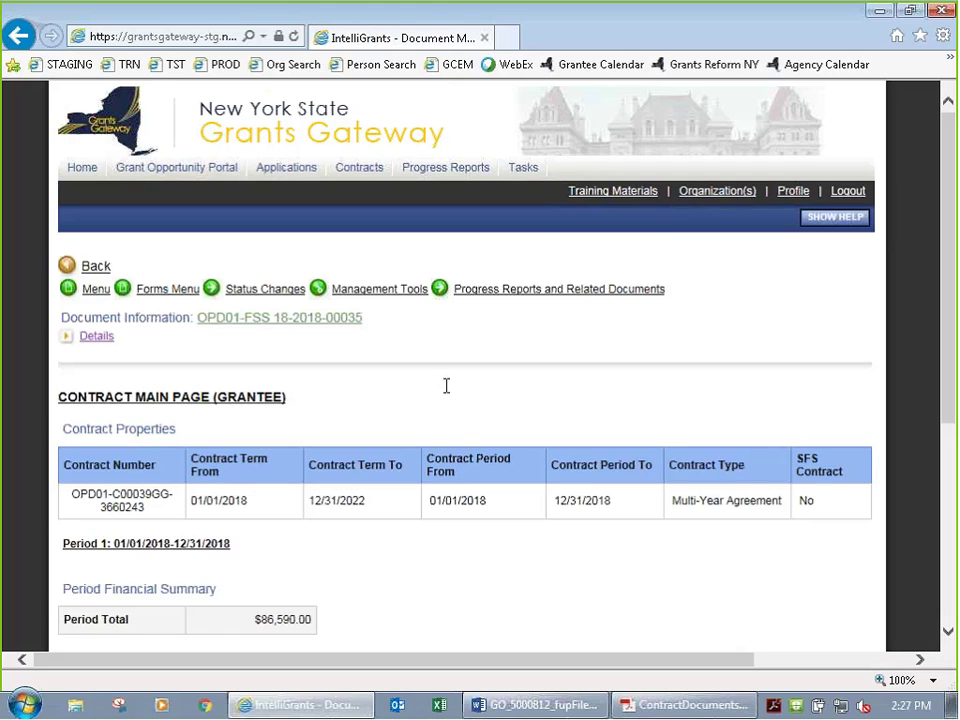
Expand the Document Information details to show the contract's status table.
left_click(97, 337)
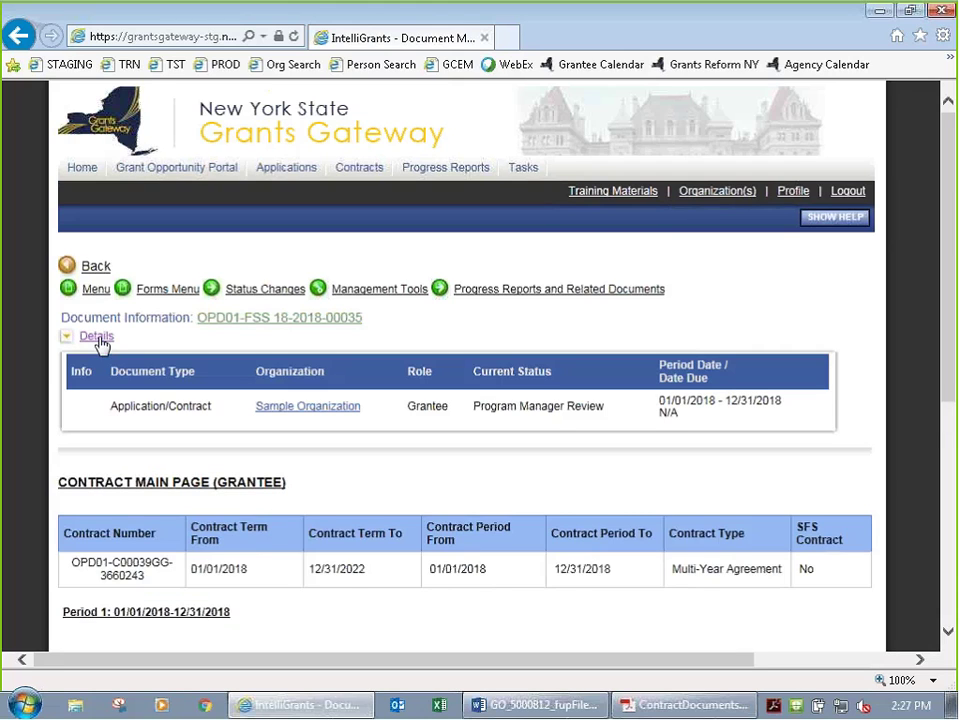
left_click_drag(455, 418, 422, 422)
left_click(422, 422)
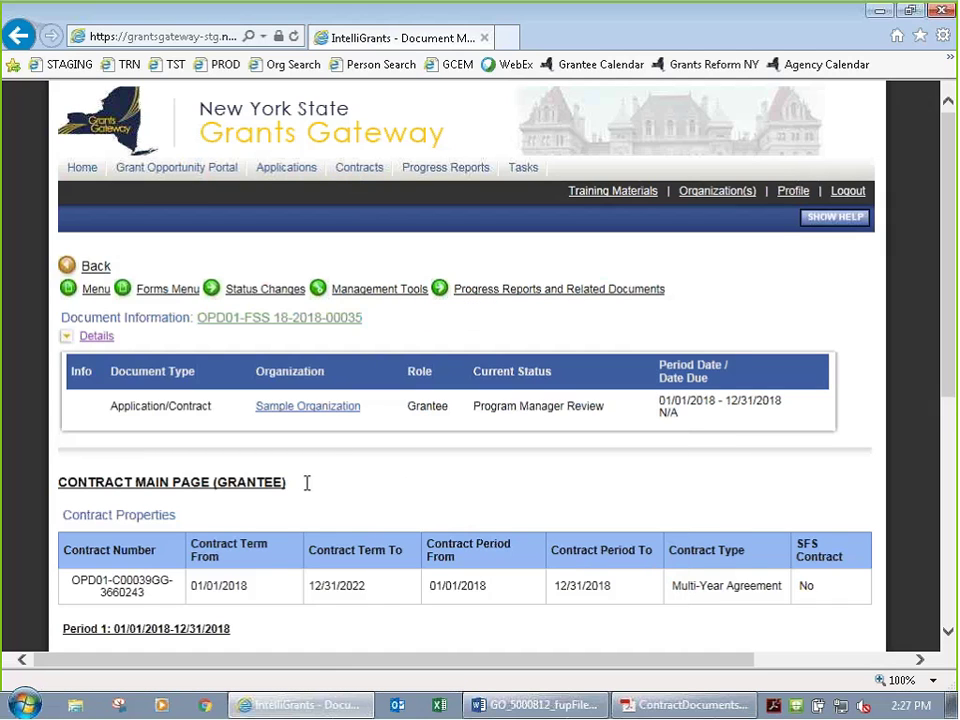
Assign a Grantee Contract Signatory on the Add/Edit People page, then go back to the main menu.
mouse_move(364, 295)
left_click(495, 353)
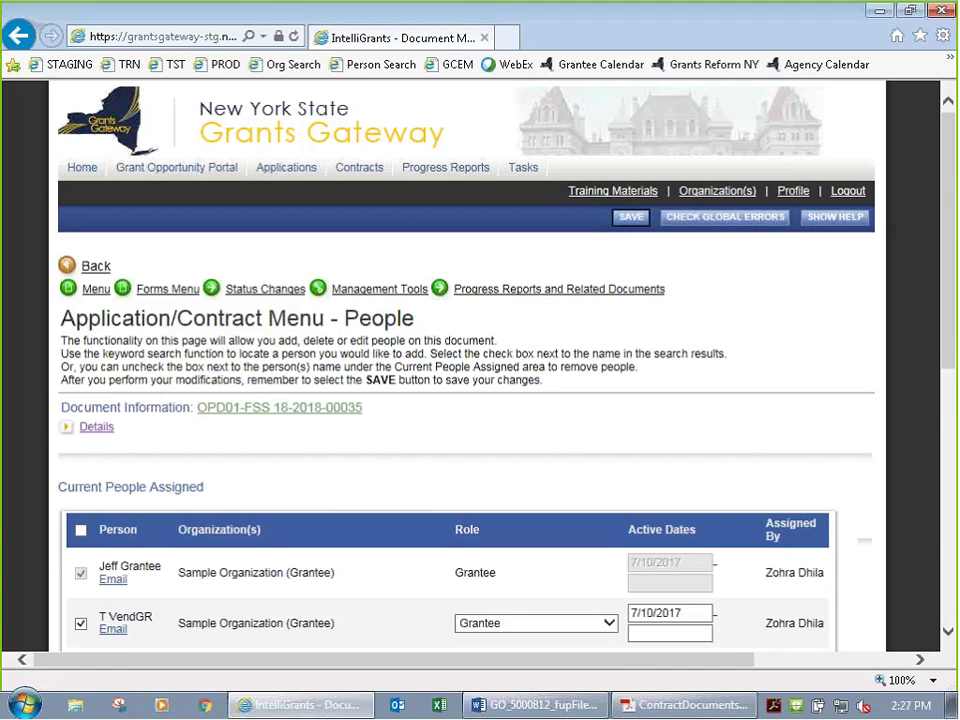
scroll(405, 441, "down", 3)
scroll(345, 458, "down", 5)
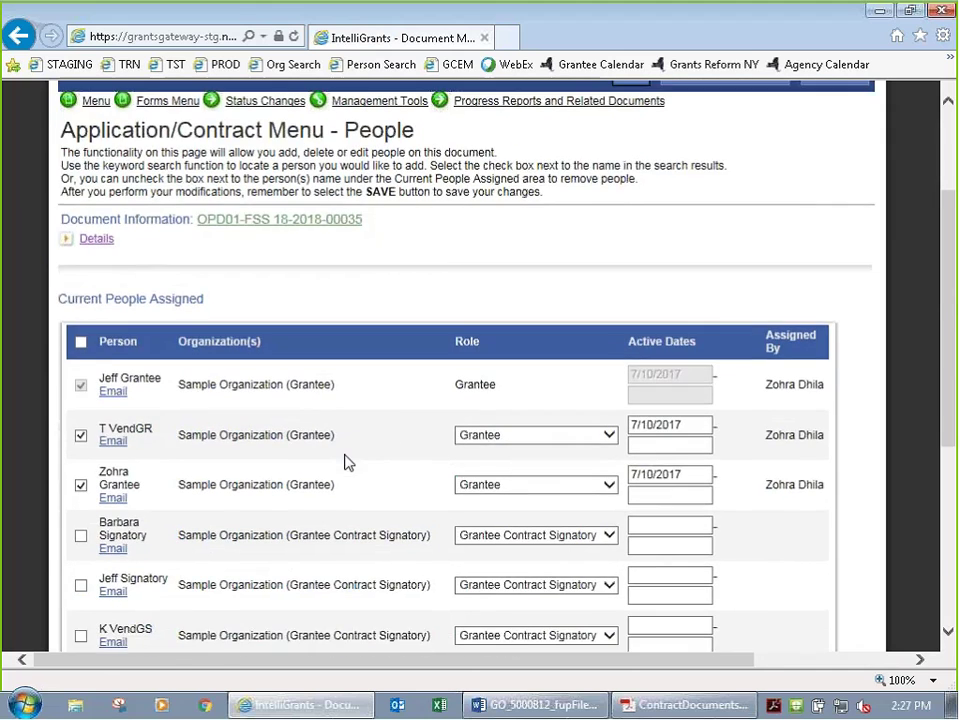
left_click(81, 346)
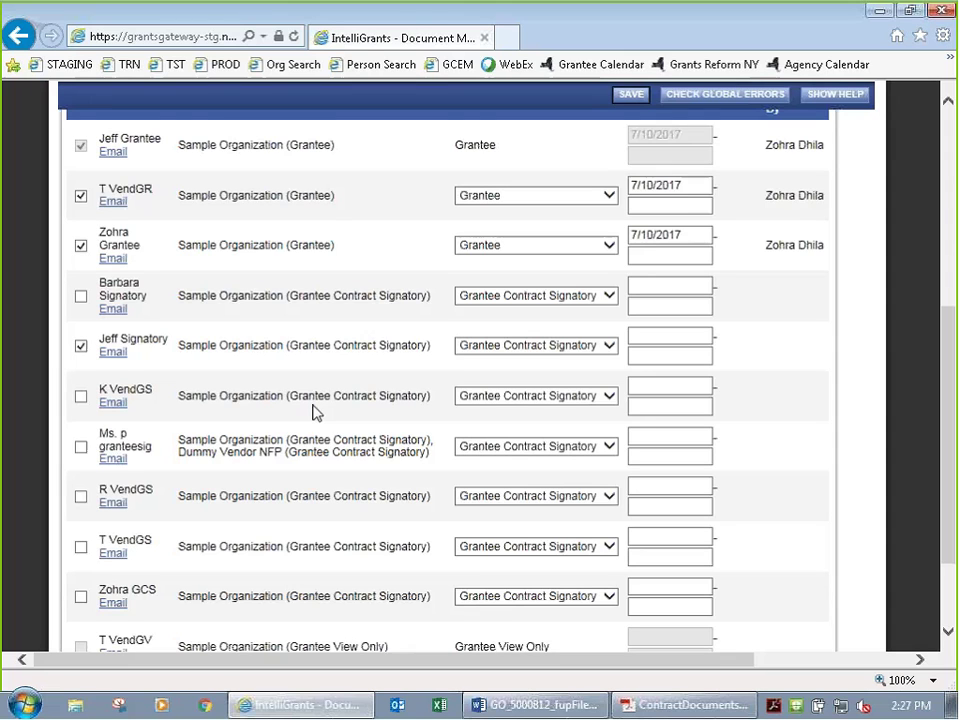
scroll(313, 412, "up", 1)
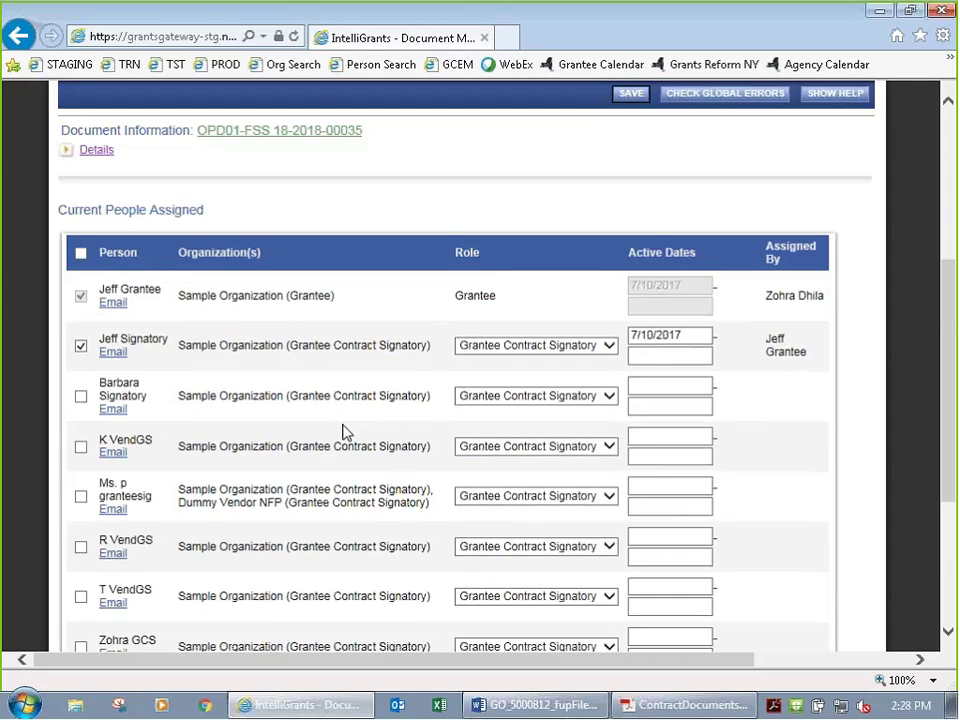
scroll(340, 425, "up", 3)
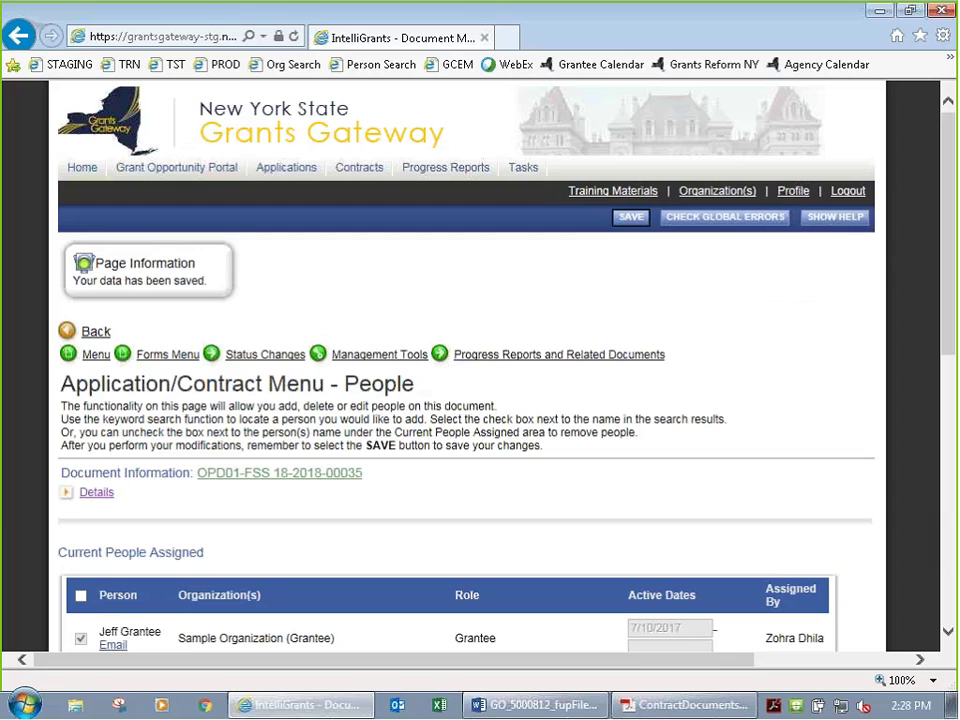
left_click(81, 169)
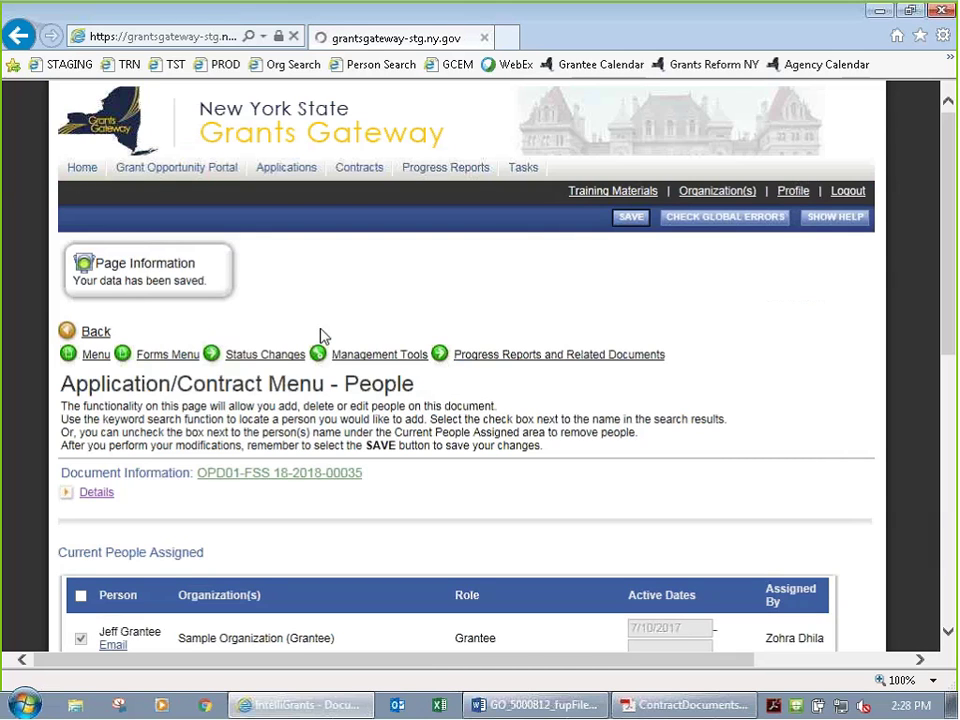
Search contracts with Grant Opportunity Name 'fami'.
scroll(343, 400, "down", 1)
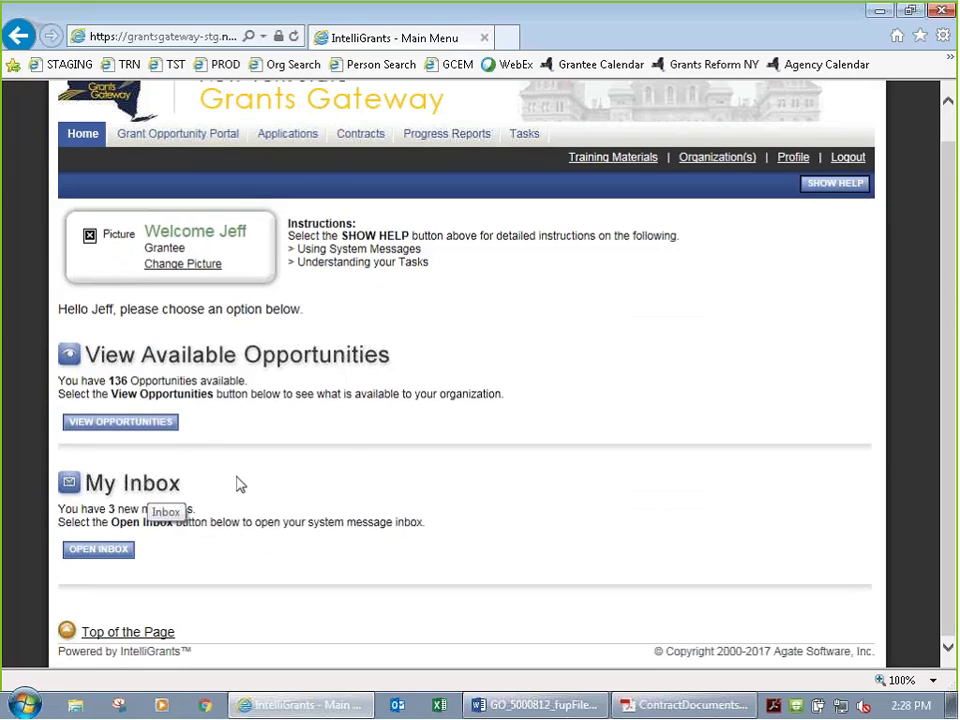
scroll(375, 456, "up", 1)
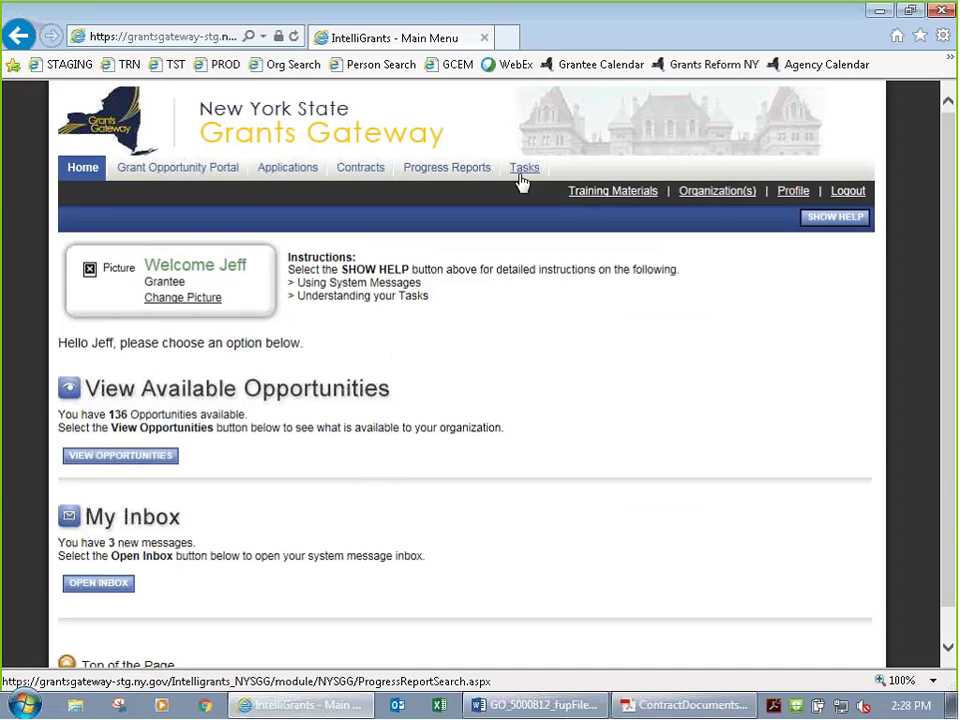
left_click(355, 172)
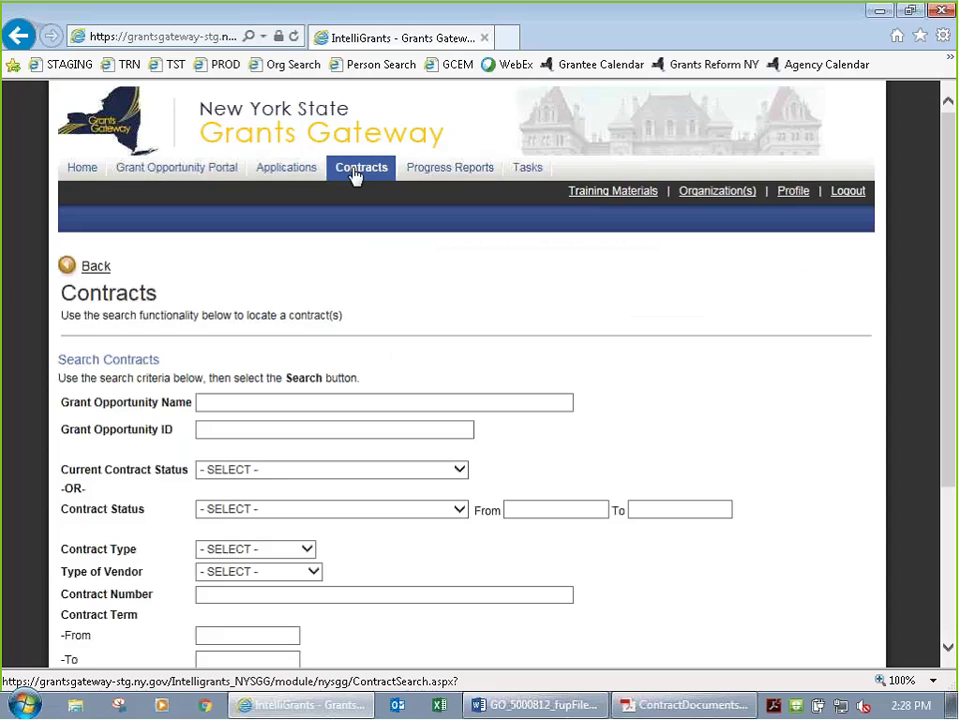
scroll(531, 428, "down", 2)
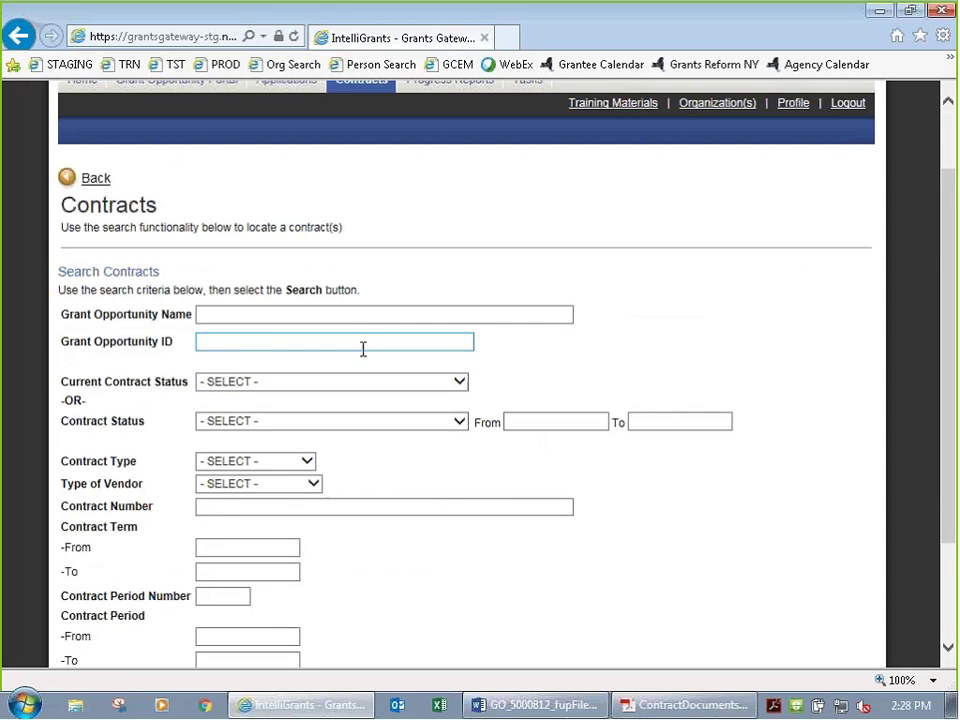
left_click(276, 312)
type("family")
scroll(313, 396, "down", 3)
left_click(88, 557)
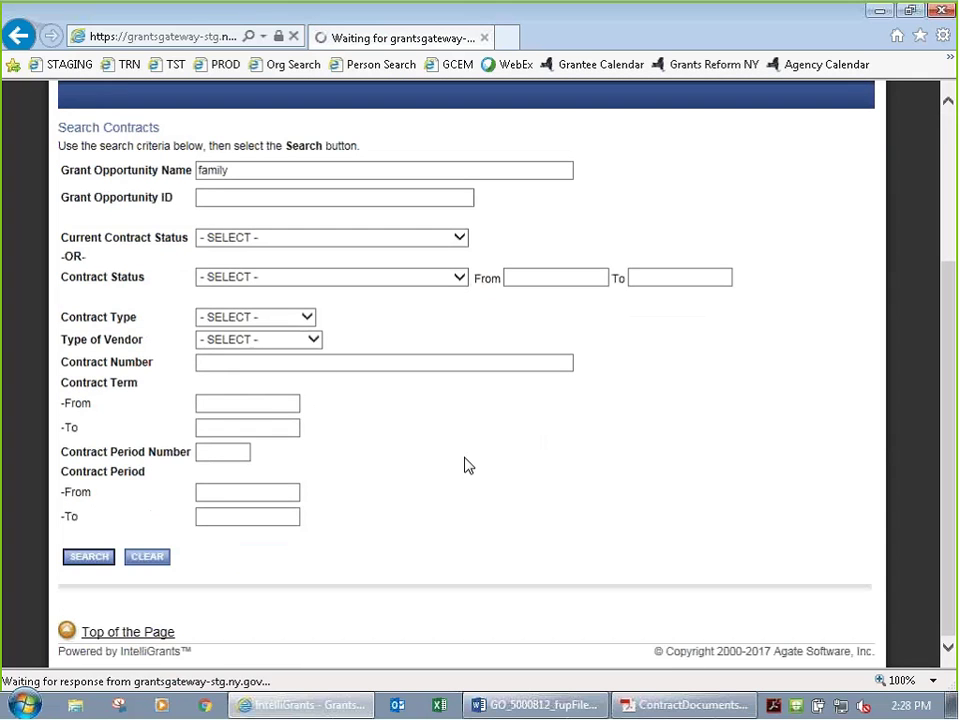
Review the two Sample Organization results, both in Program Manager Review, and their contract numbers.
scroll(465, 467, "down", 5)
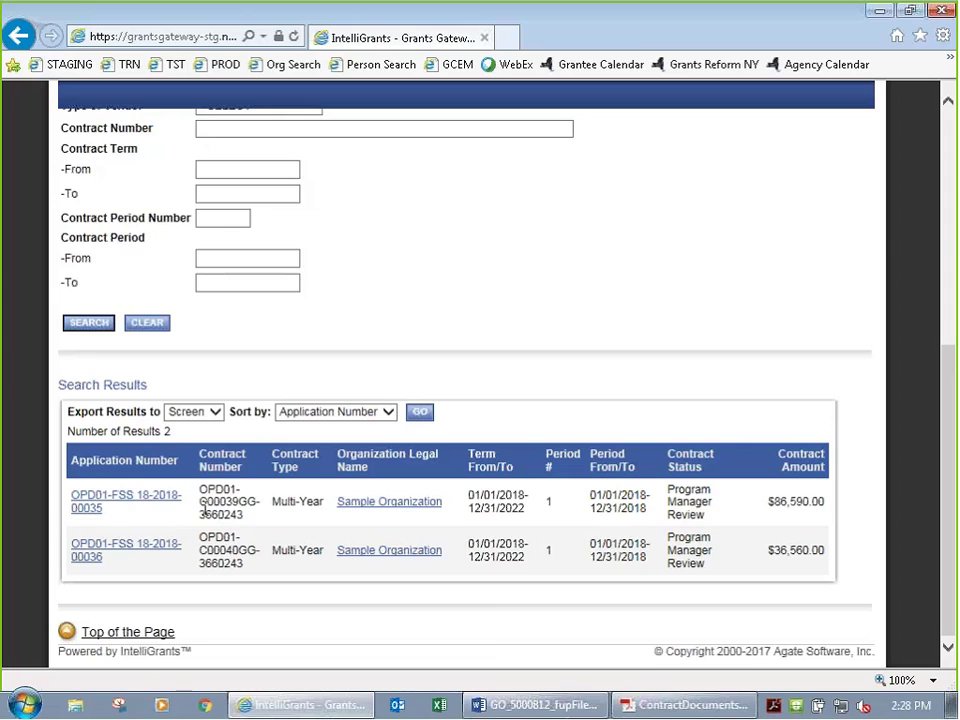
left_click_drag(201, 504, 235, 503)
left_click(122, 503)
scroll(533, 362, "up", 5)
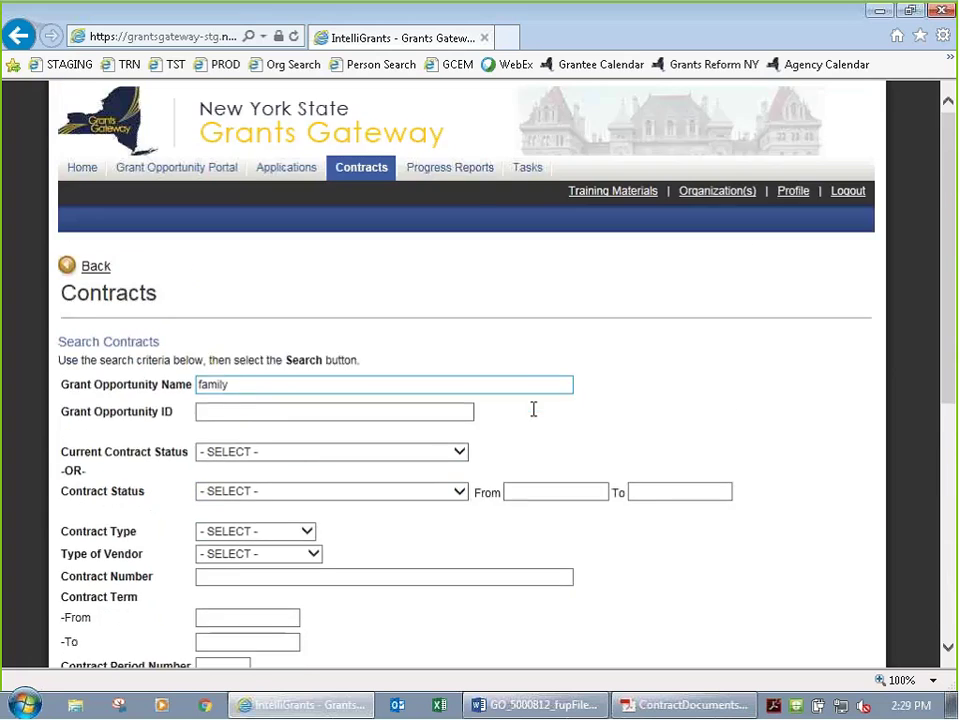
left_click(303, 175)
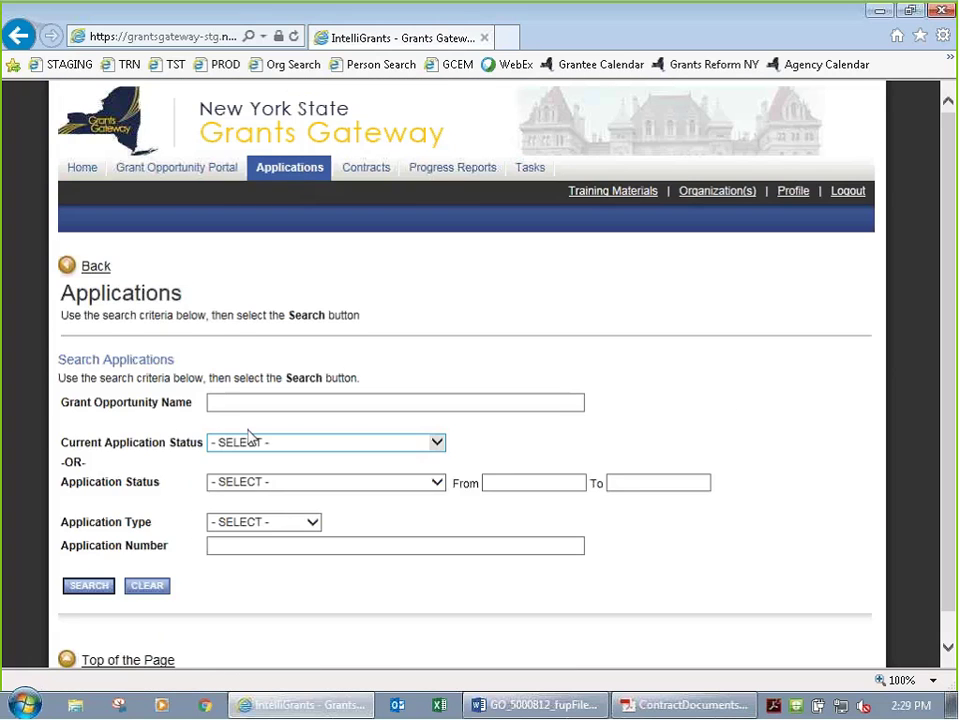
Filter the task search to agency Office For People with Developmental Disabilities and Applications/Contracts.
left_click(531, 180)
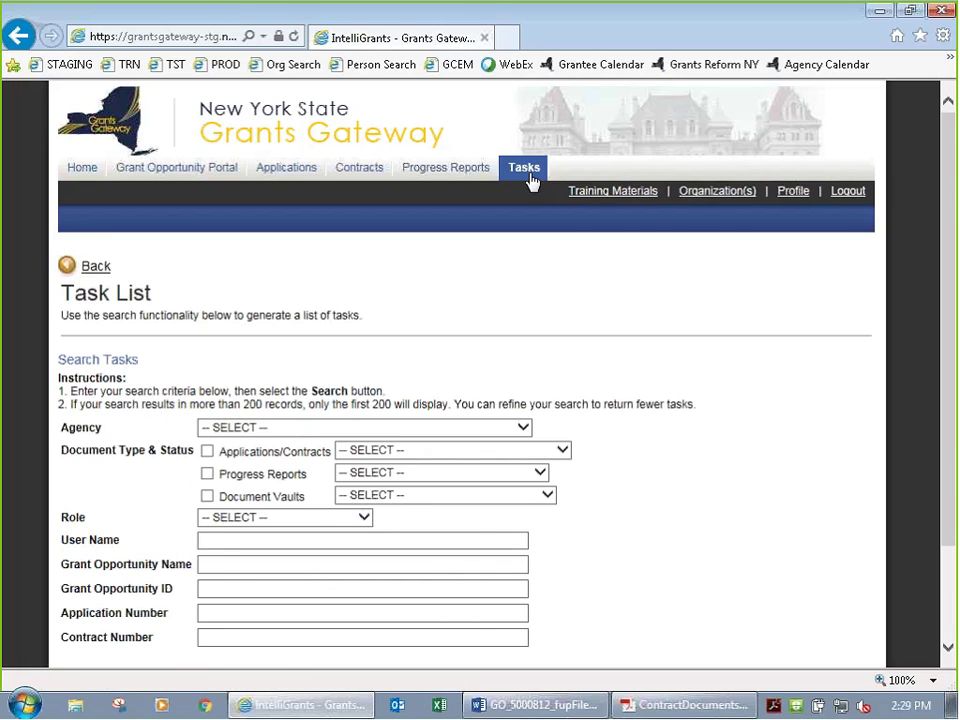
left_click(349, 428)
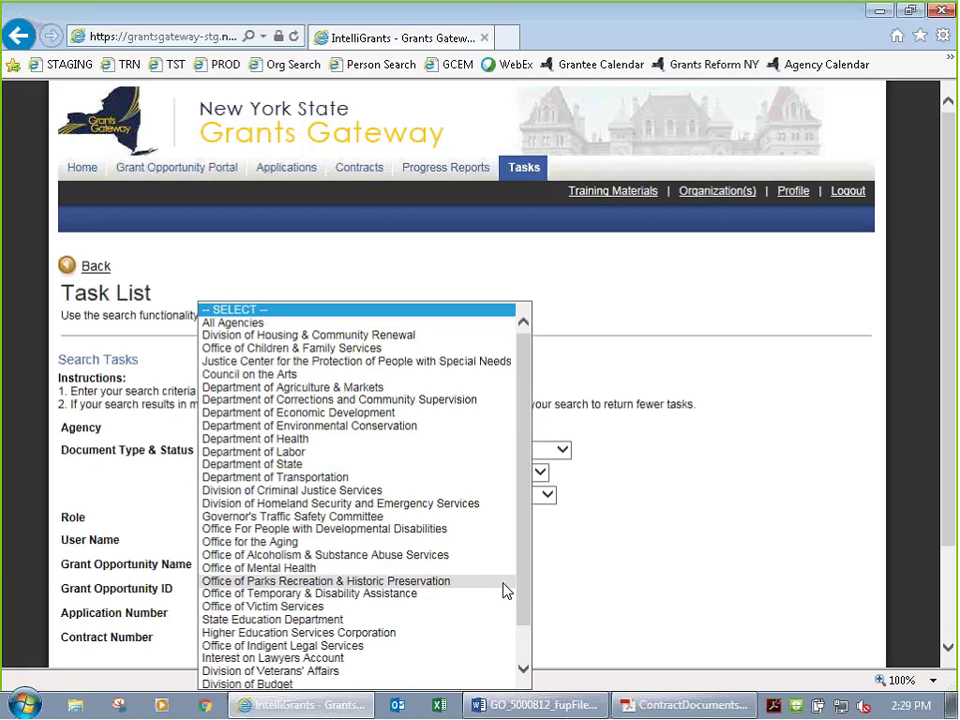
left_click(400, 528)
left_click(206, 458)
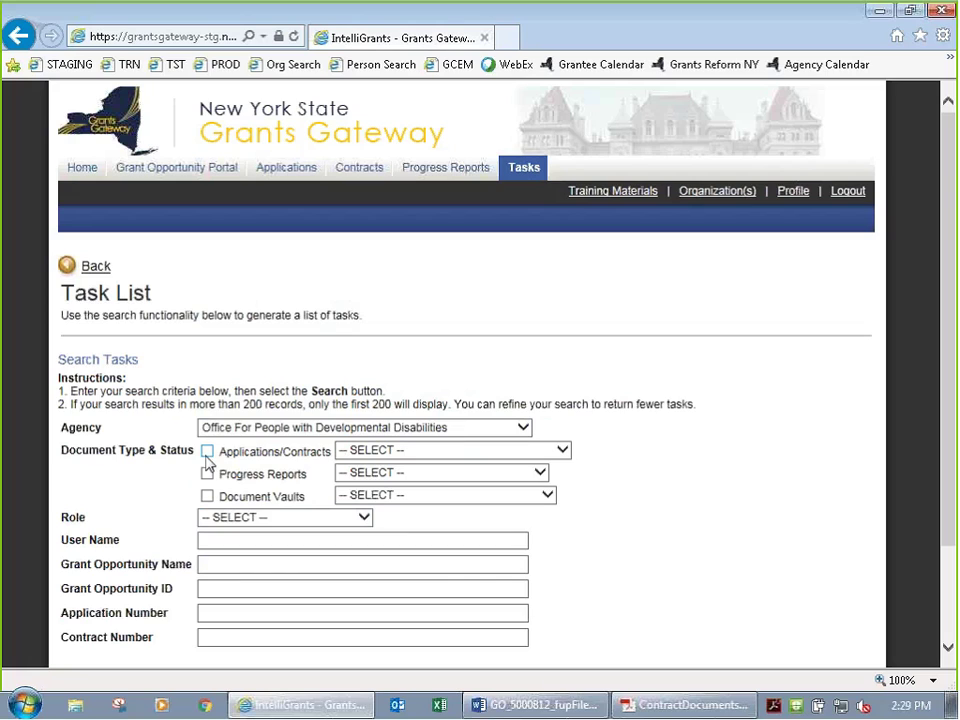
left_click(207, 453)
left_click(362, 170)
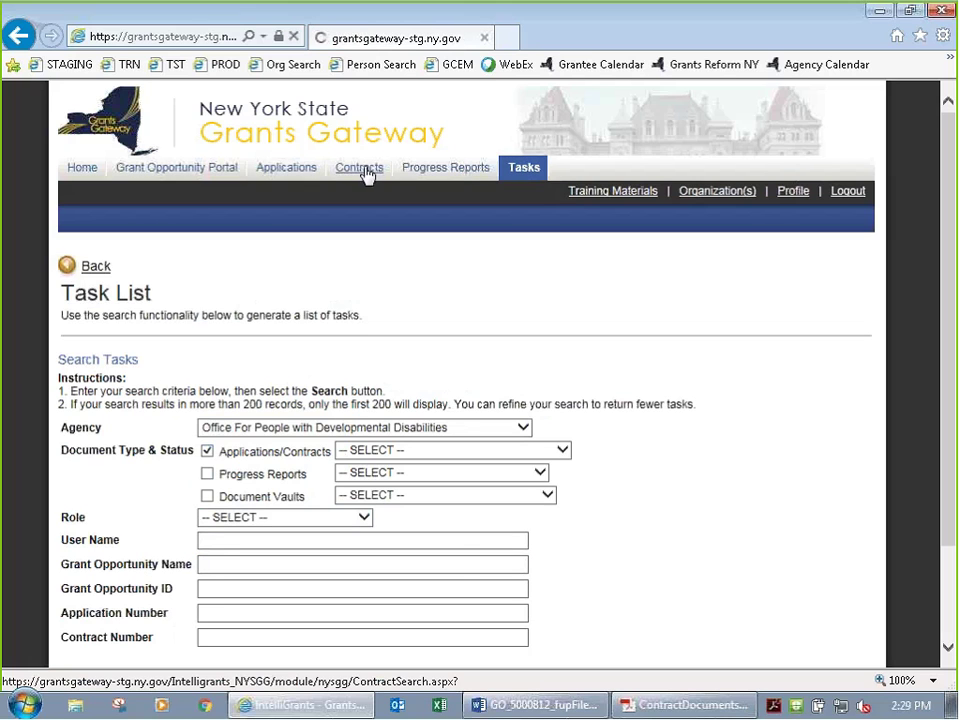
Rerun the contract search without a name filter and review all 8 contracts' statuses.
scroll(283, 385, "down", 2)
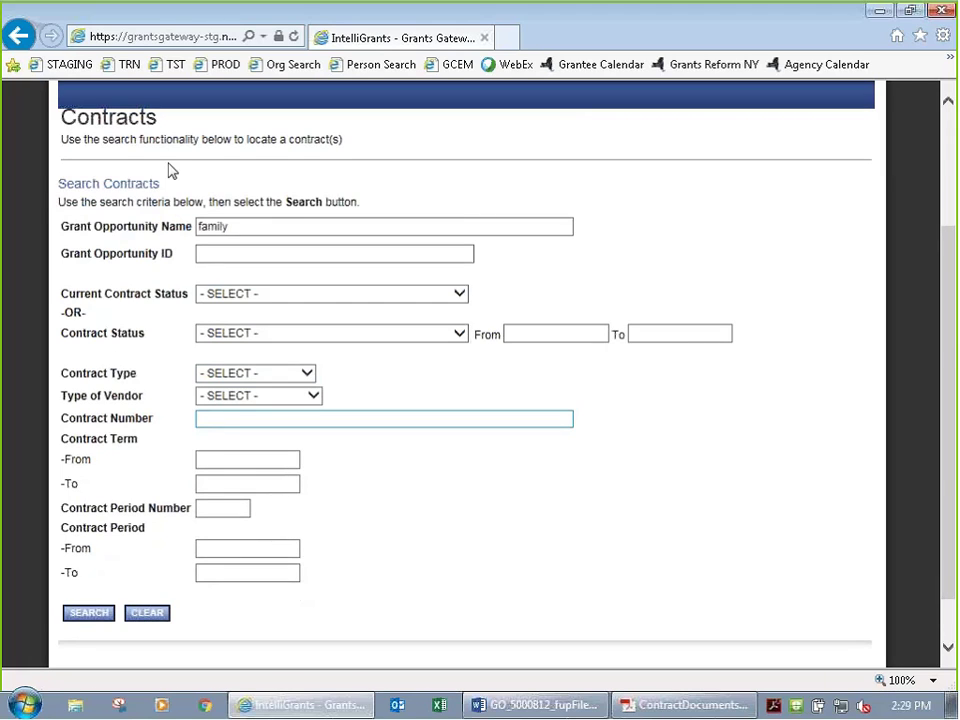
left_click(87, 614)
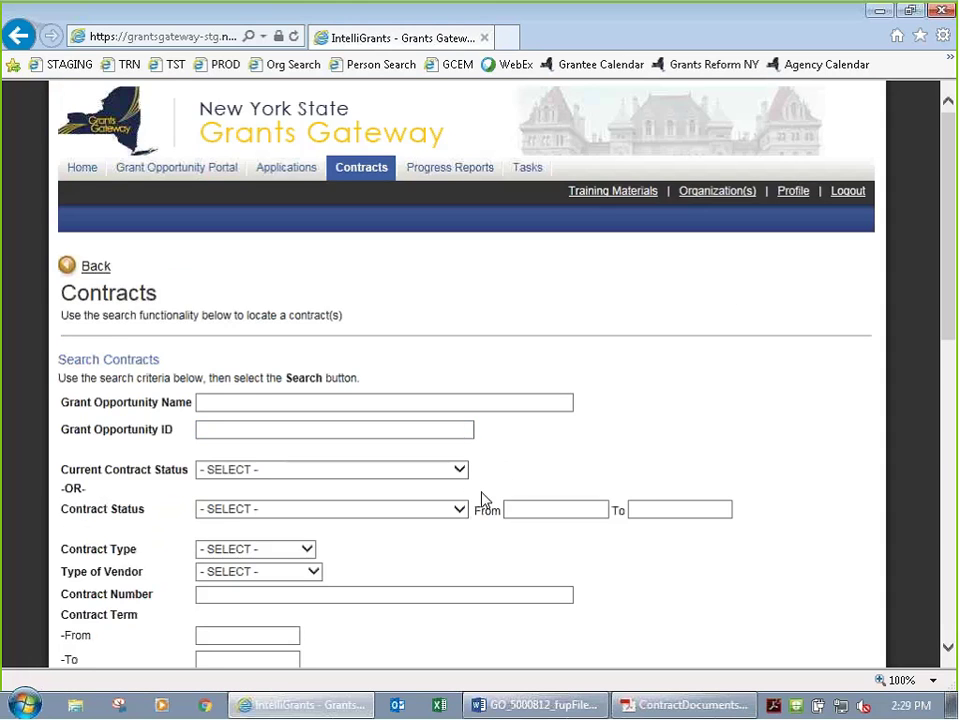
scroll(476, 491, "down", 7)
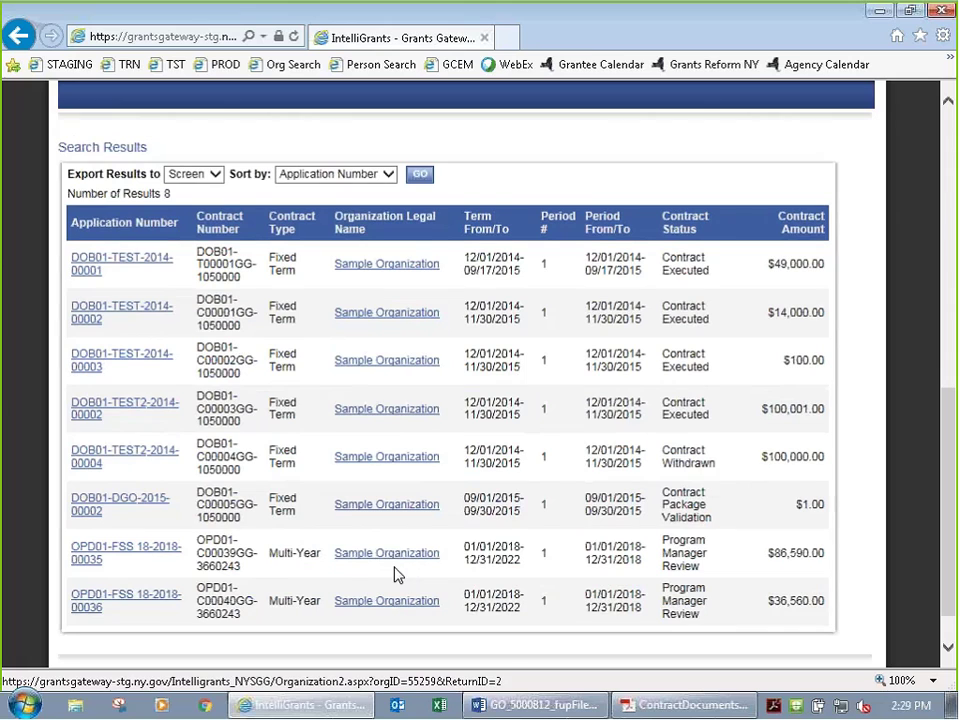
scroll(396, 574, "down", 1)
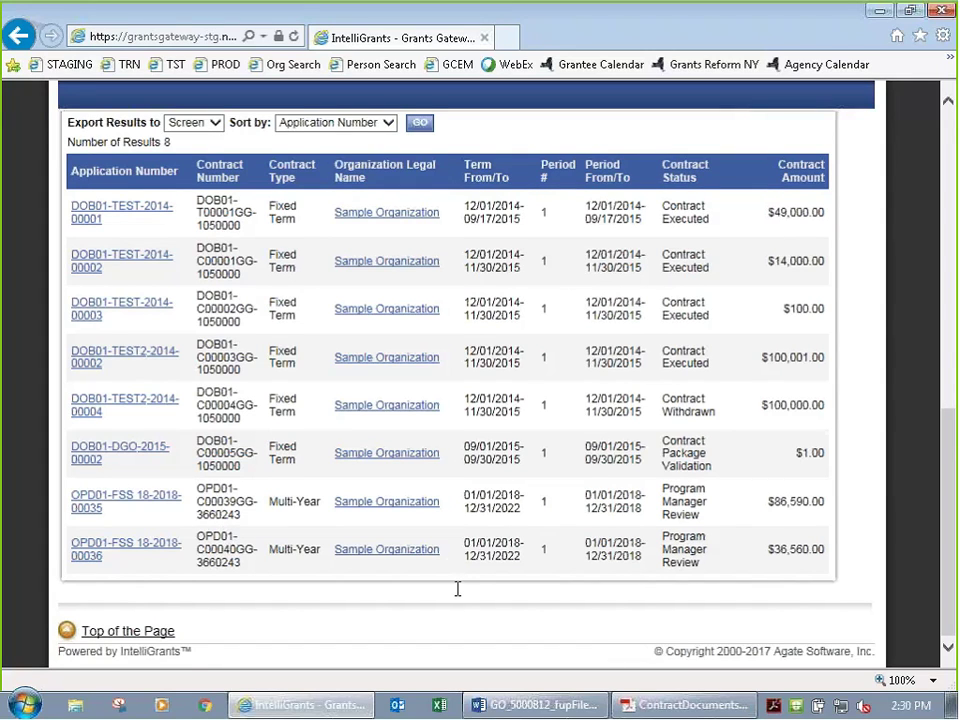
scroll(457, 589, "up", 5)
scroll(457, 598, "up", 2)
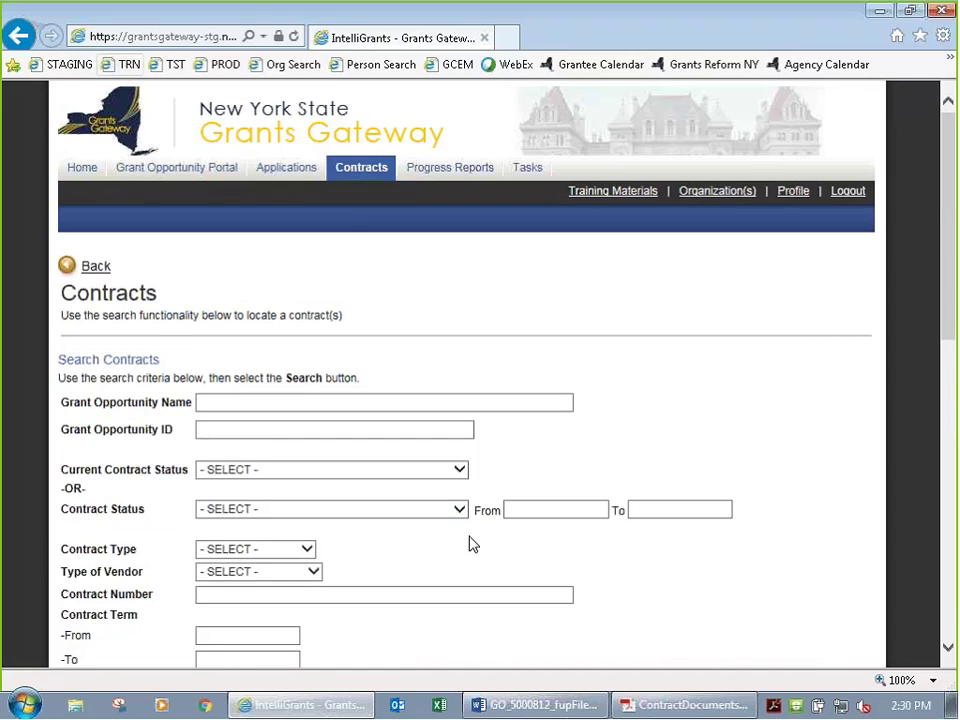
left_click(84, 169)
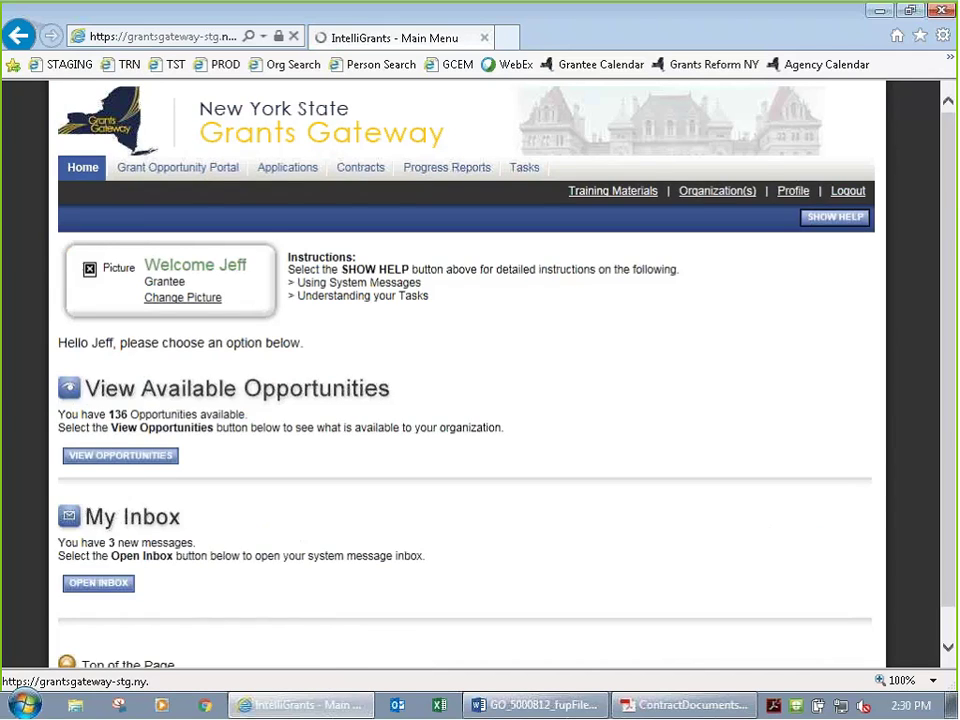
Log out of the grantee account and return to the Grants Gateway login page.
left_click(848, 190)
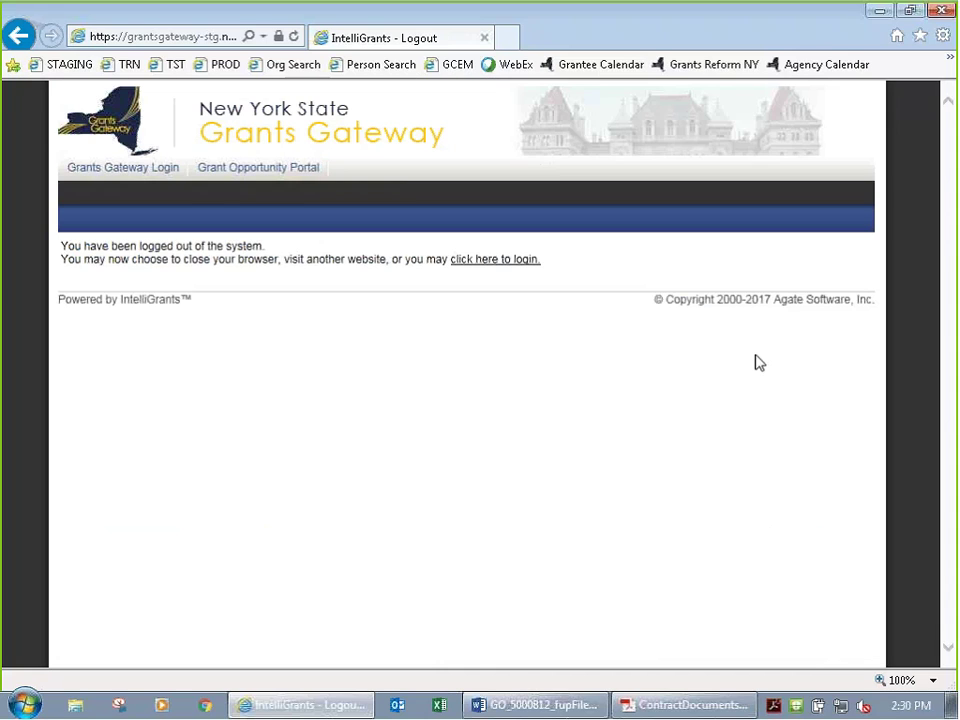
left_click(508, 273)
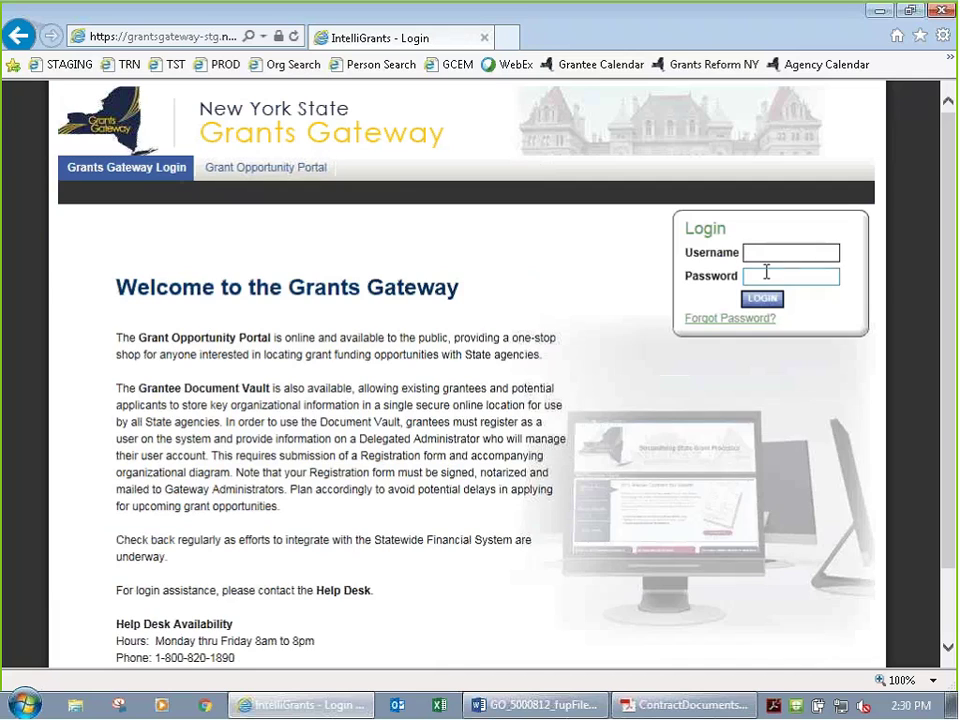
key("Down")
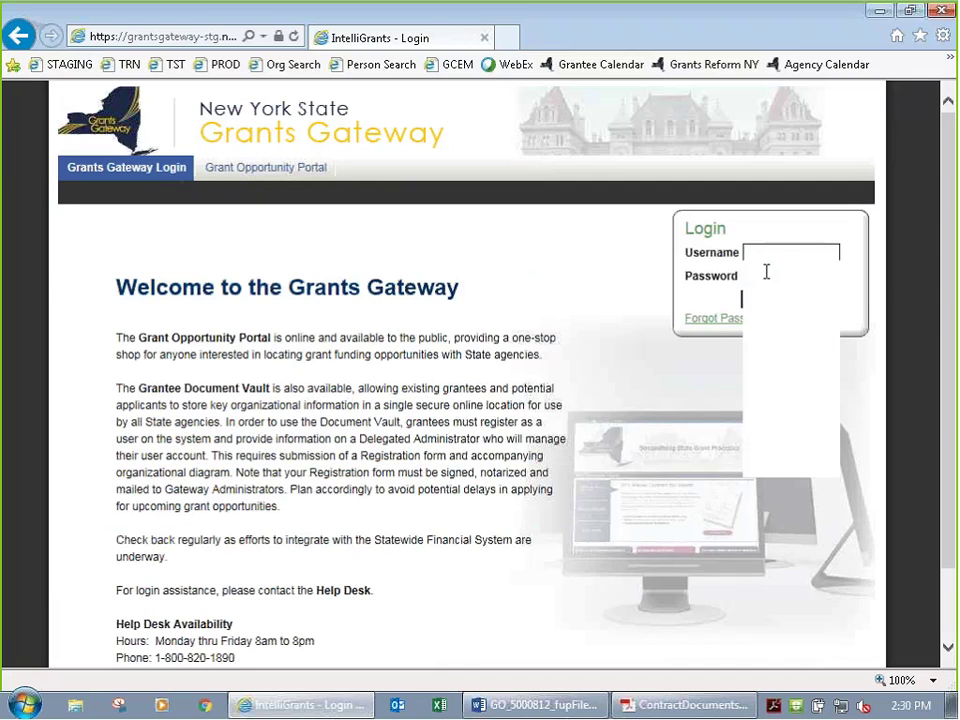
Log in with the program manager's username and password.
key("Down")
key("Return")
type("one4")
key("Tab")
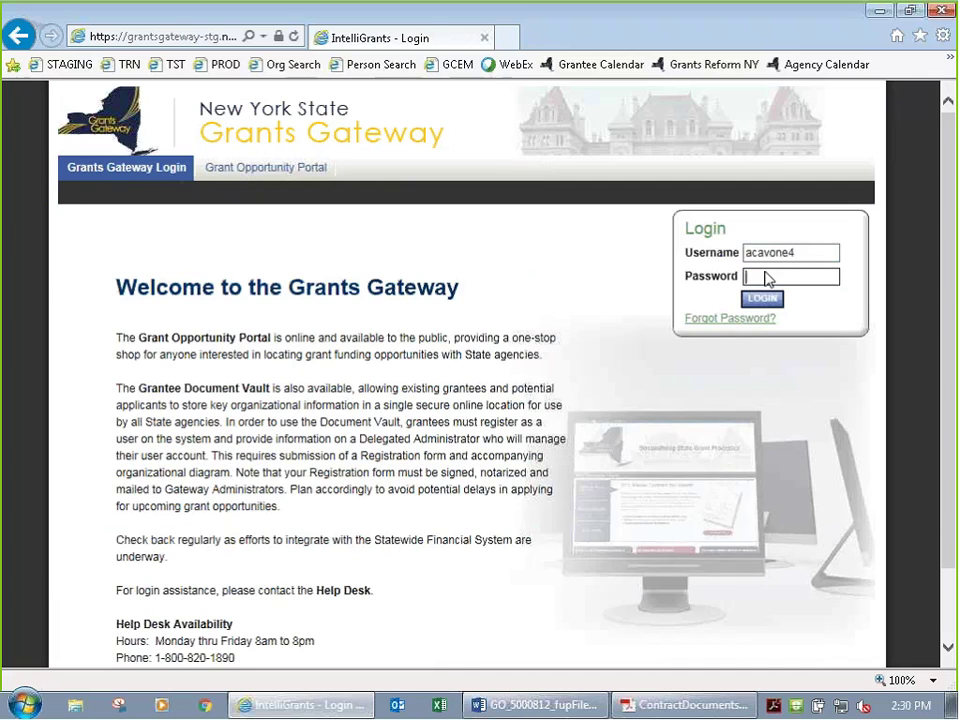
type("*********")
key("Return")
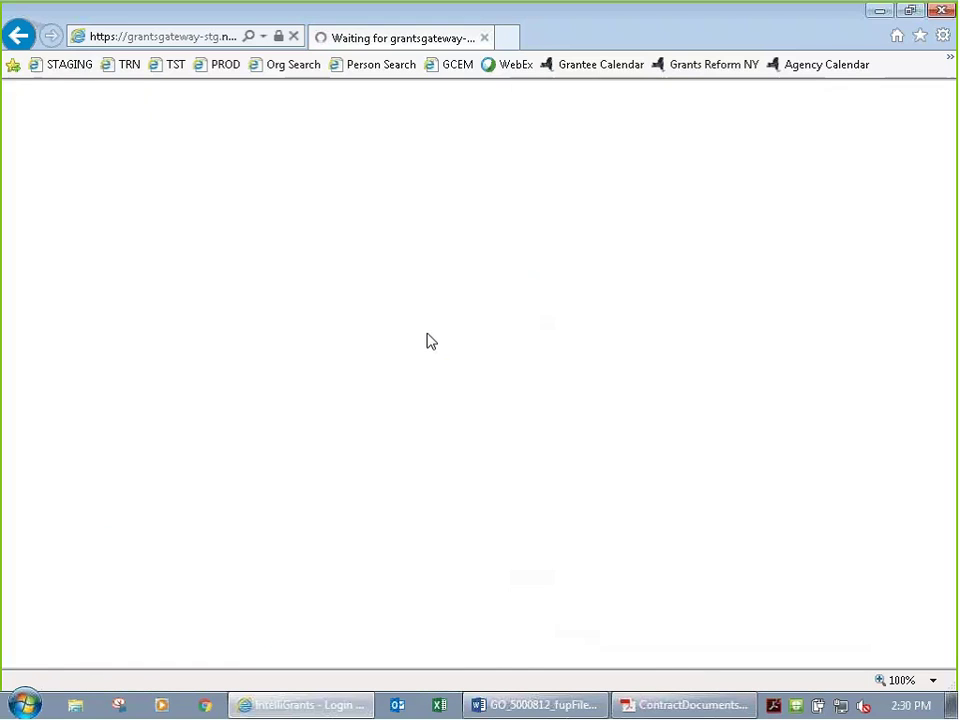
scroll(332, 426, "down", 1)
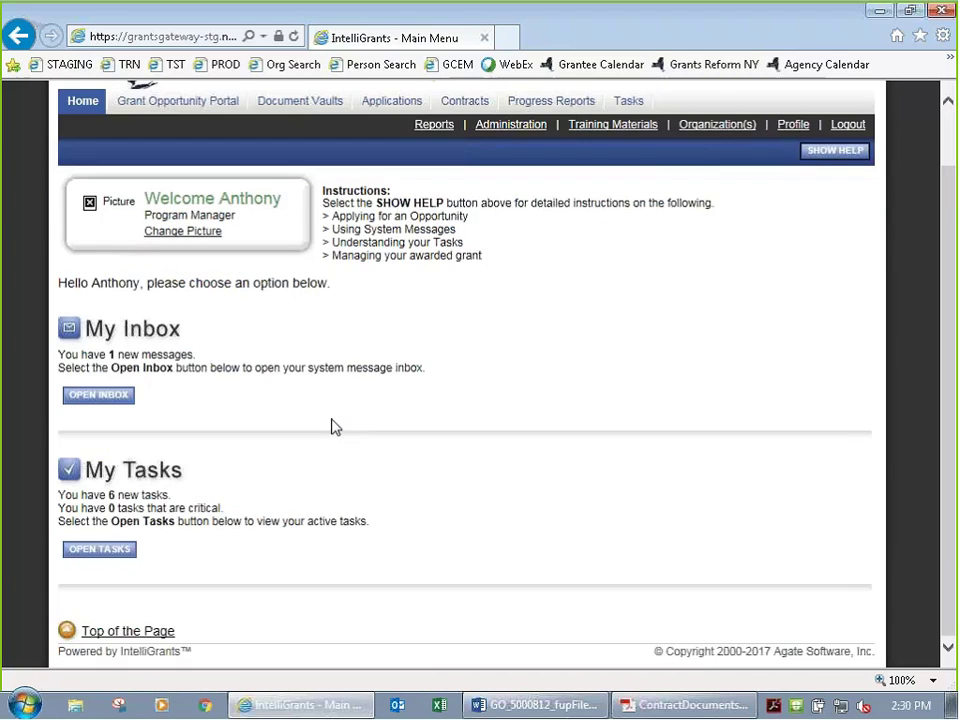
left_click(112, 548)
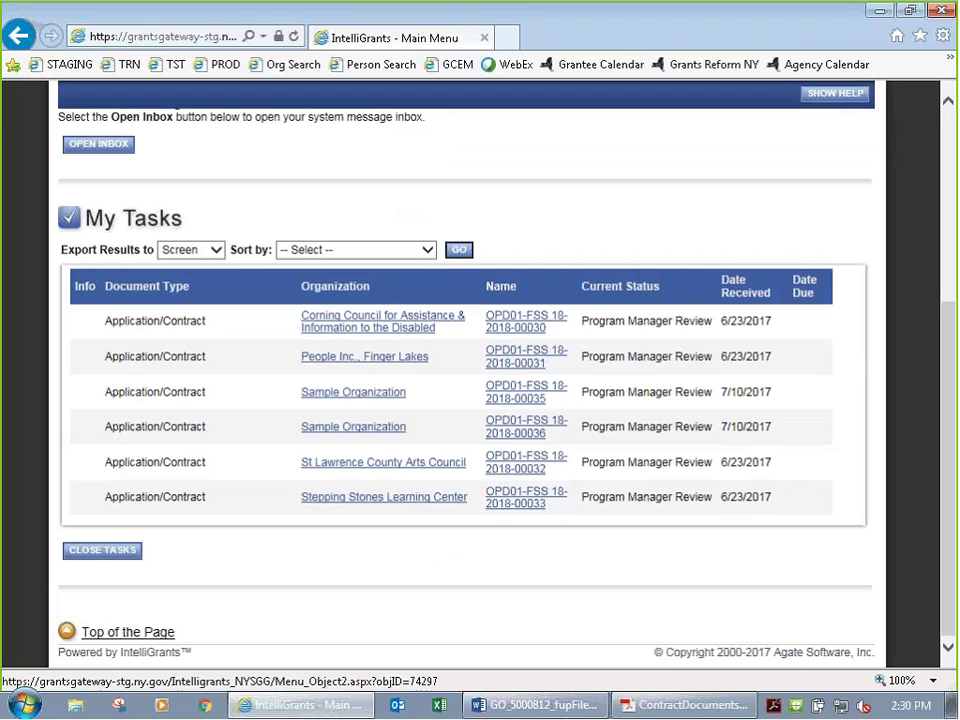
scroll(443, 561, "up", 4)
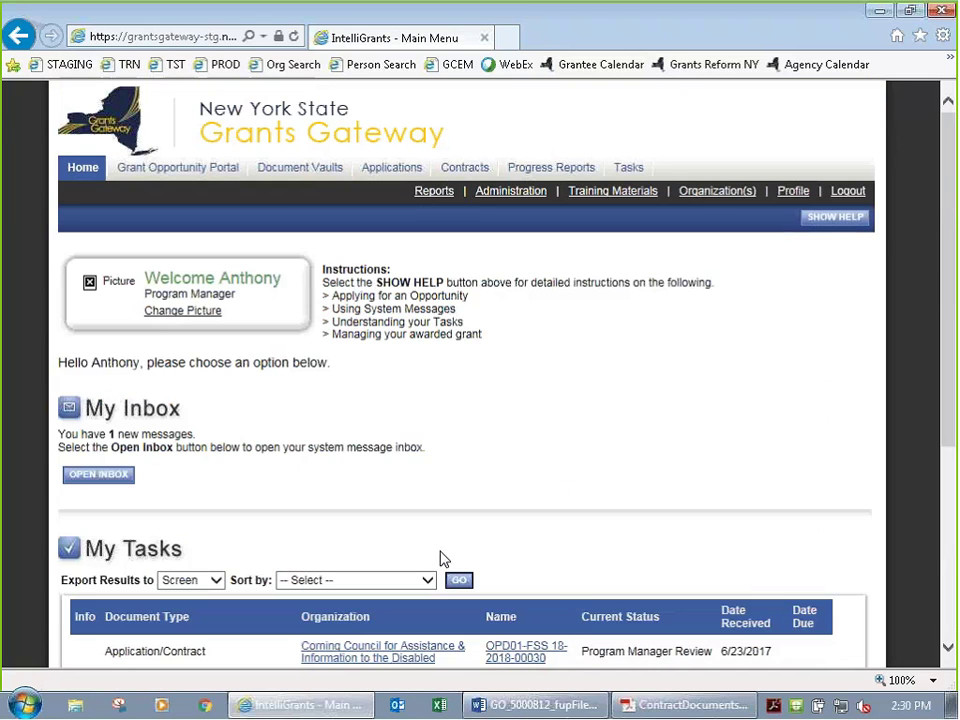
scroll(565, 352, "down", 3)
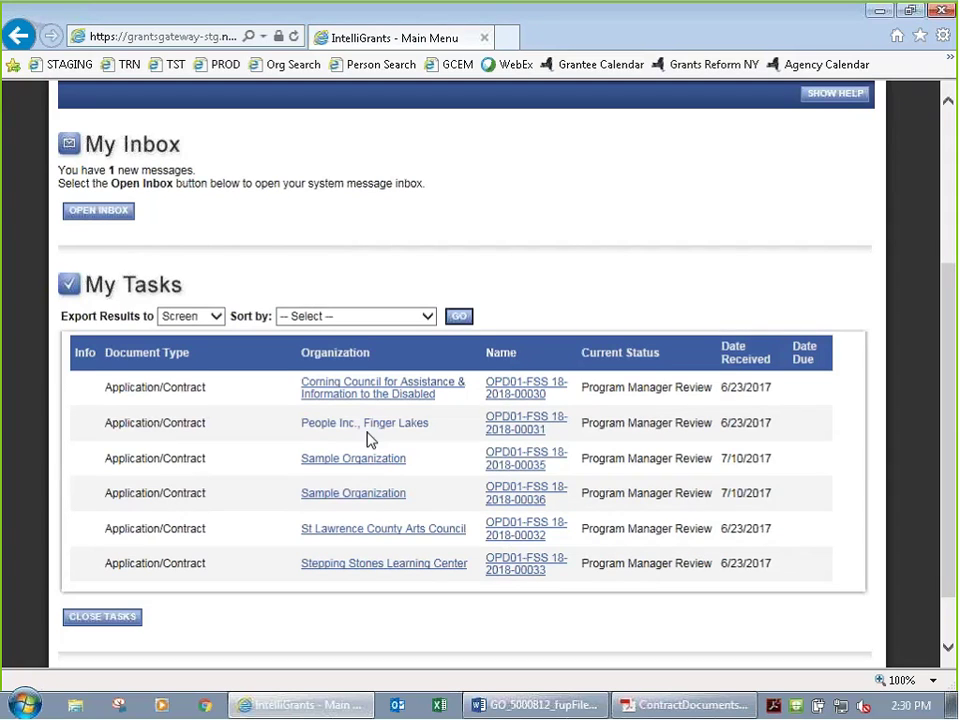
left_click(529, 461)
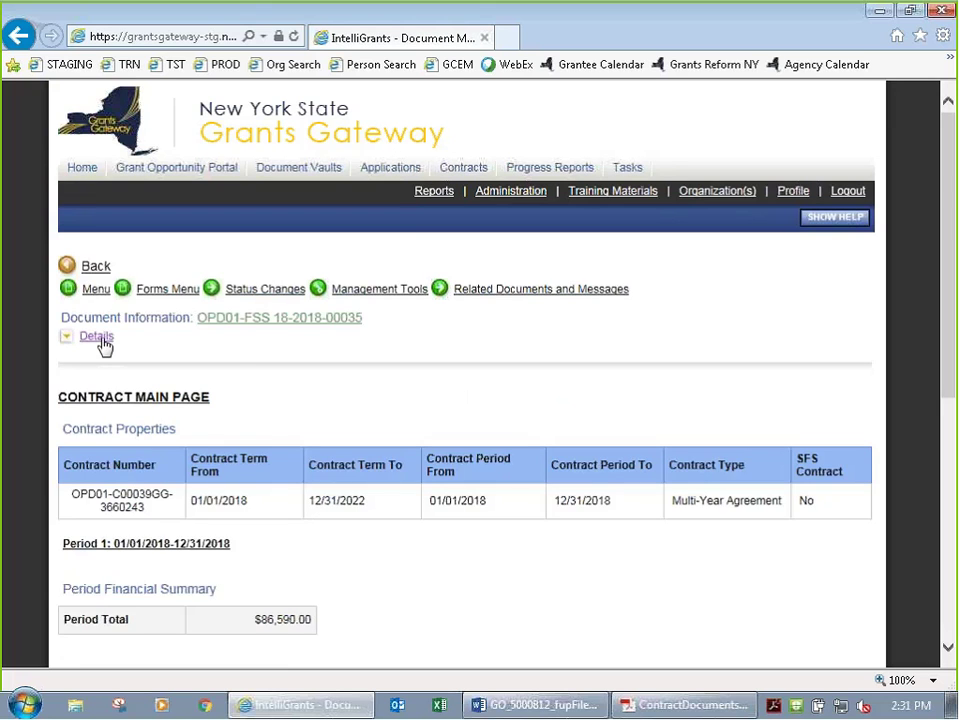
left_click(97, 337)
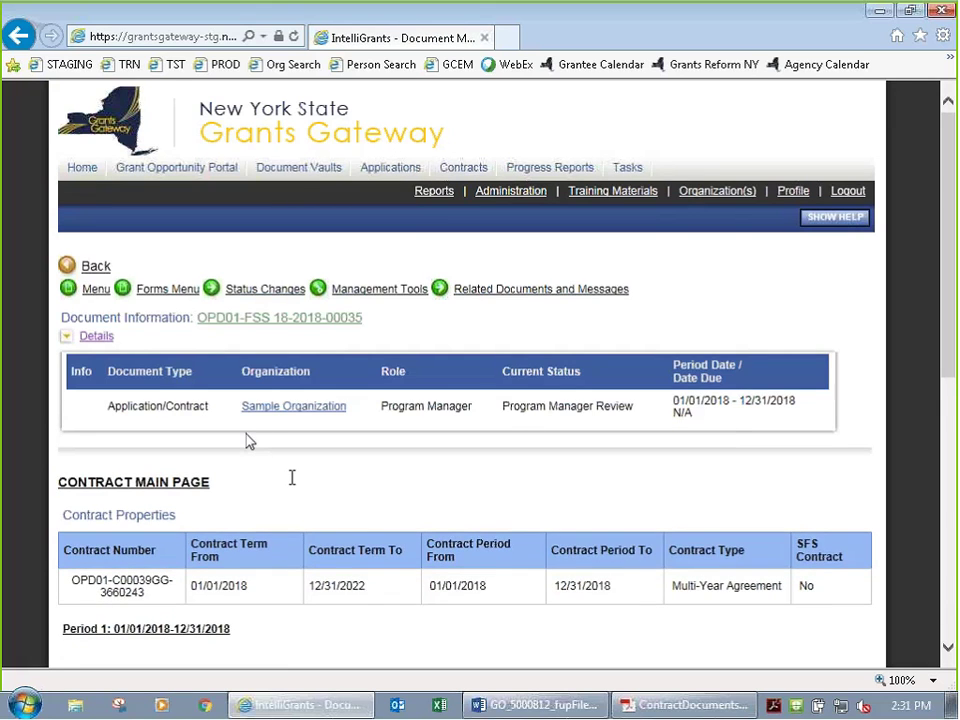
Move the contract to Contract Manager Review, check its forms list, and log out.
scroll(285, 484, "down", 1)
scroll(274, 482, "up", 1)
left_click(270, 291)
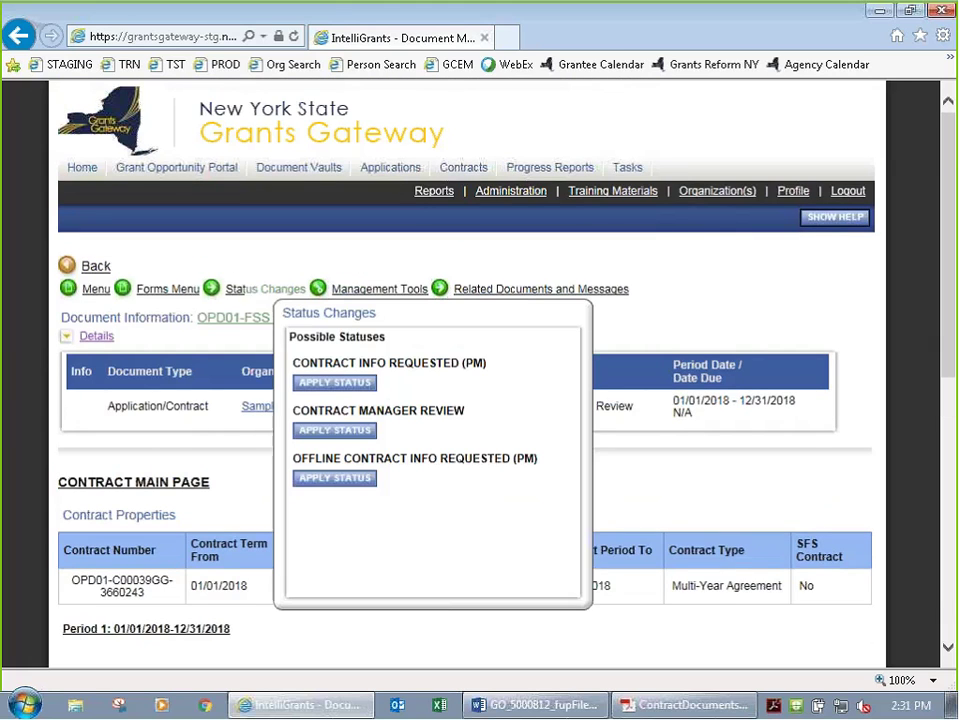
left_click(356, 432)
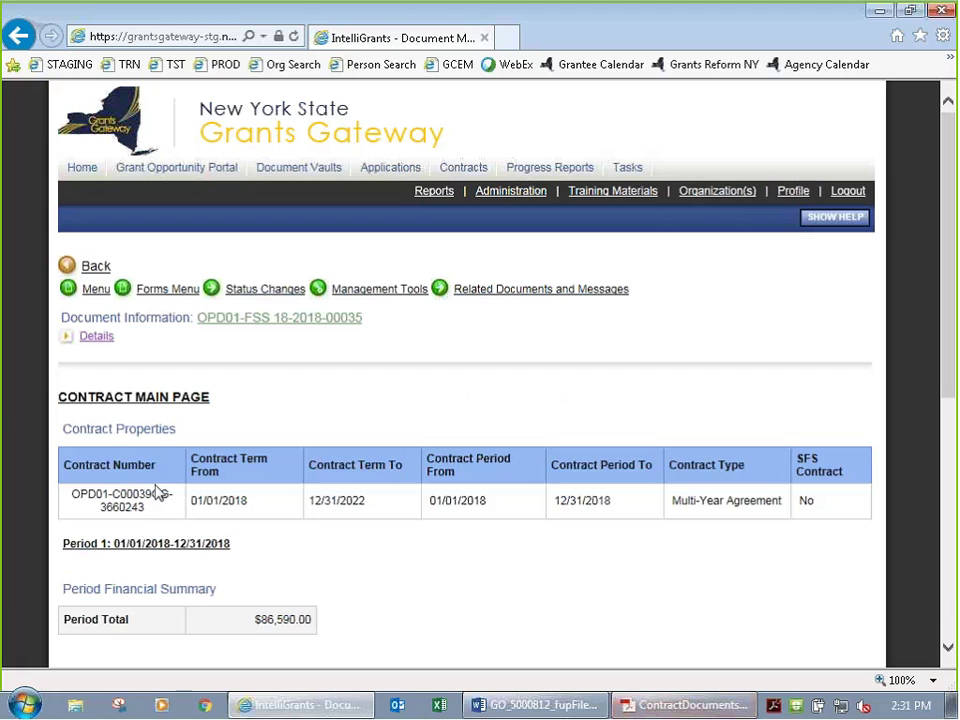
left_click(156, 290)
left_click(848, 194)
Log in to the Grants Gateway with the contract manager's username and password.
left_click(516, 272)
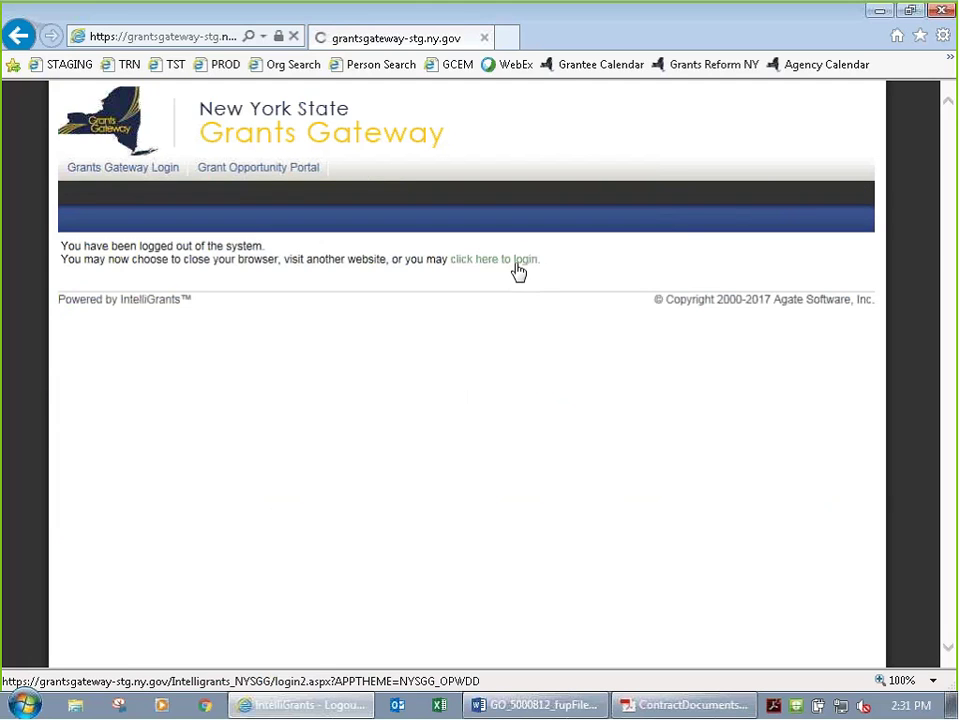
left_click(768, 253)
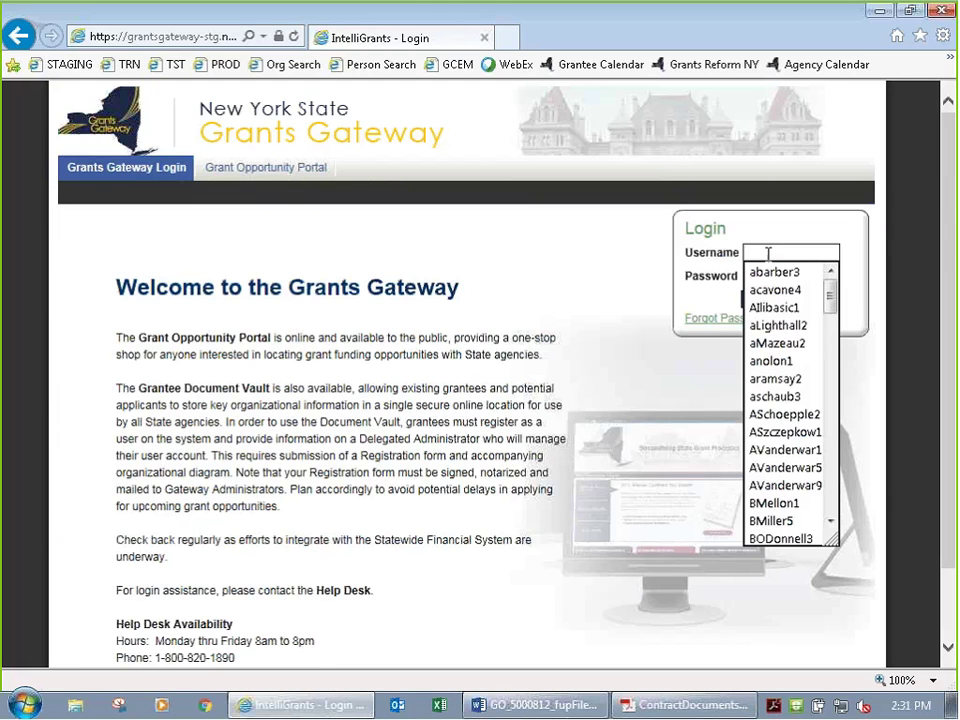
key("Tab")
key("Return")
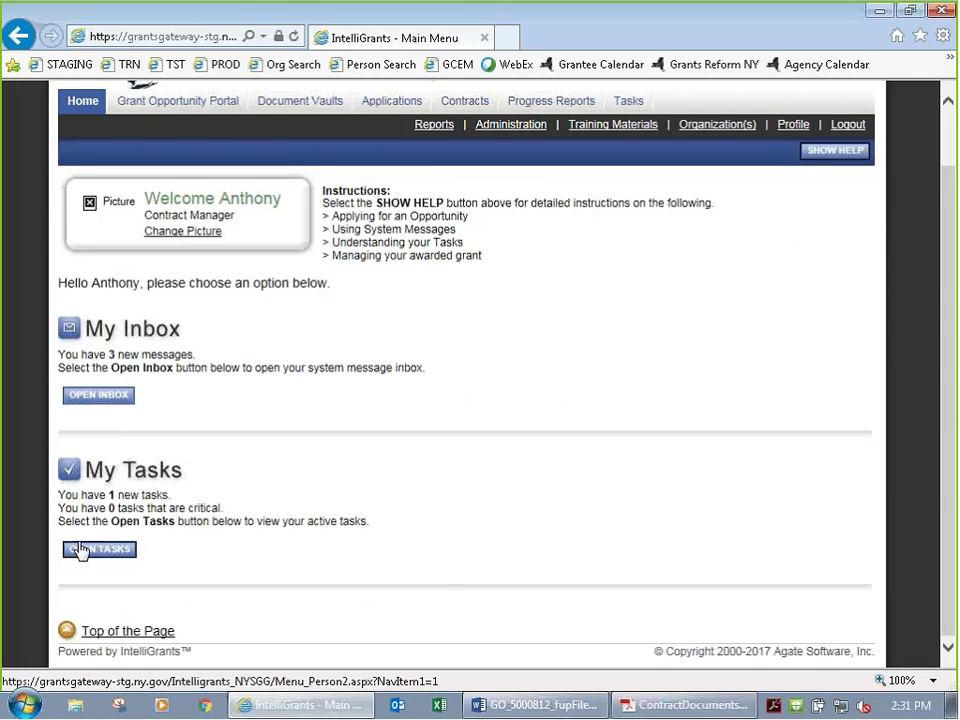
left_click(86, 551)
scroll(521, 381, "down", 2)
scroll(448, 427, "down", 4)
left_click(424, 405)
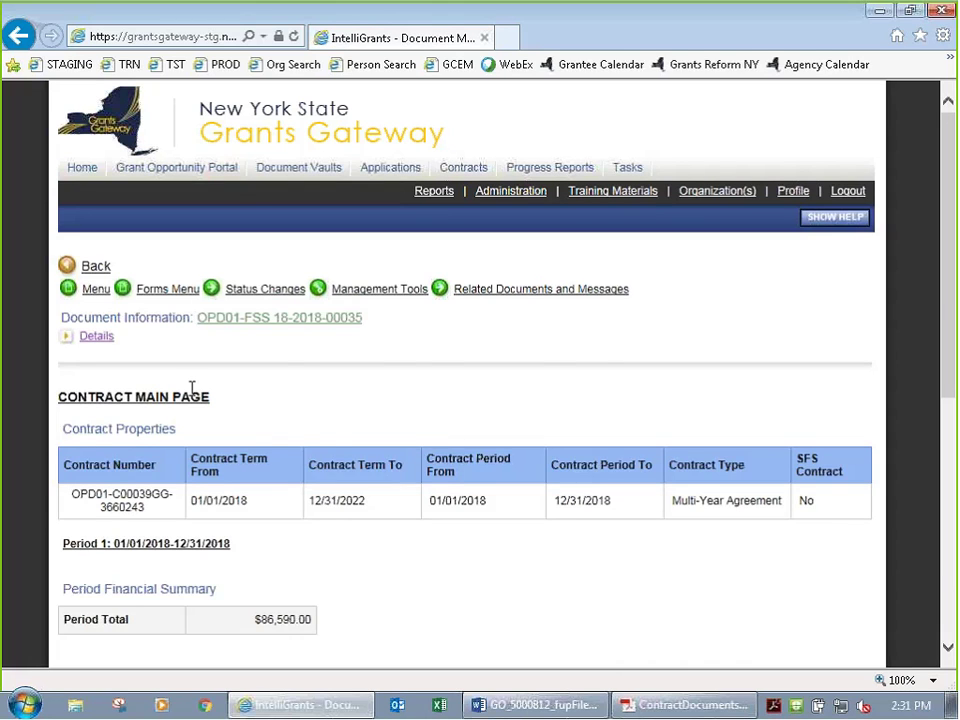
left_click(240, 289)
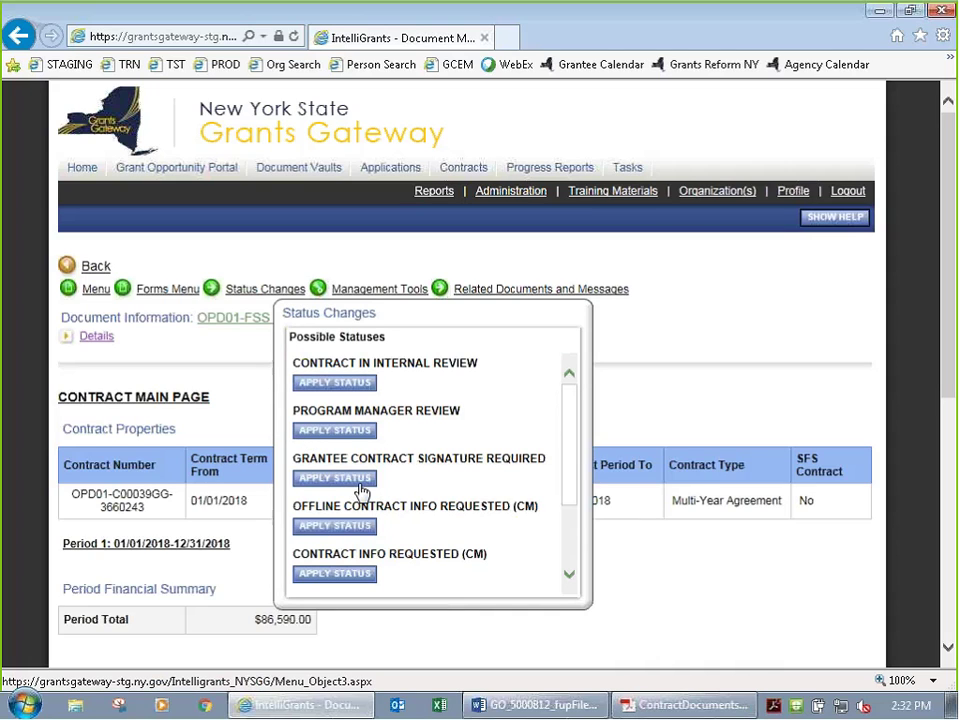
Apply the Grantee Contract Signature Required status, then log out of the contract manager account.
left_click(360, 482)
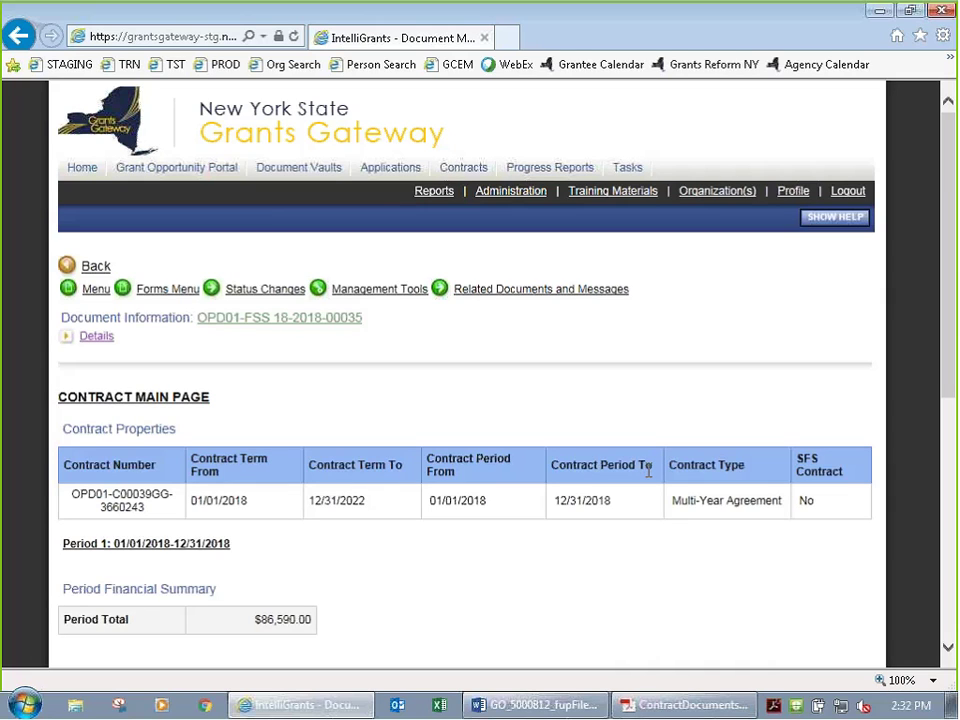
left_click(848, 190)
left_click(540, 259)
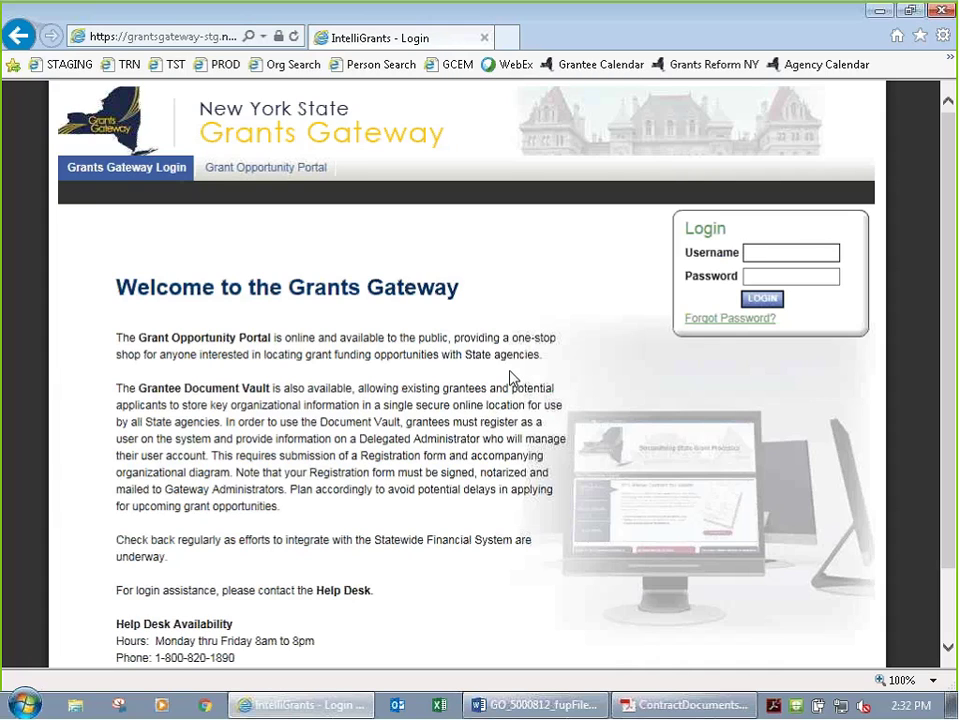
Log in as the grantee using the saved username from autocomplete.
type("jgrantee")
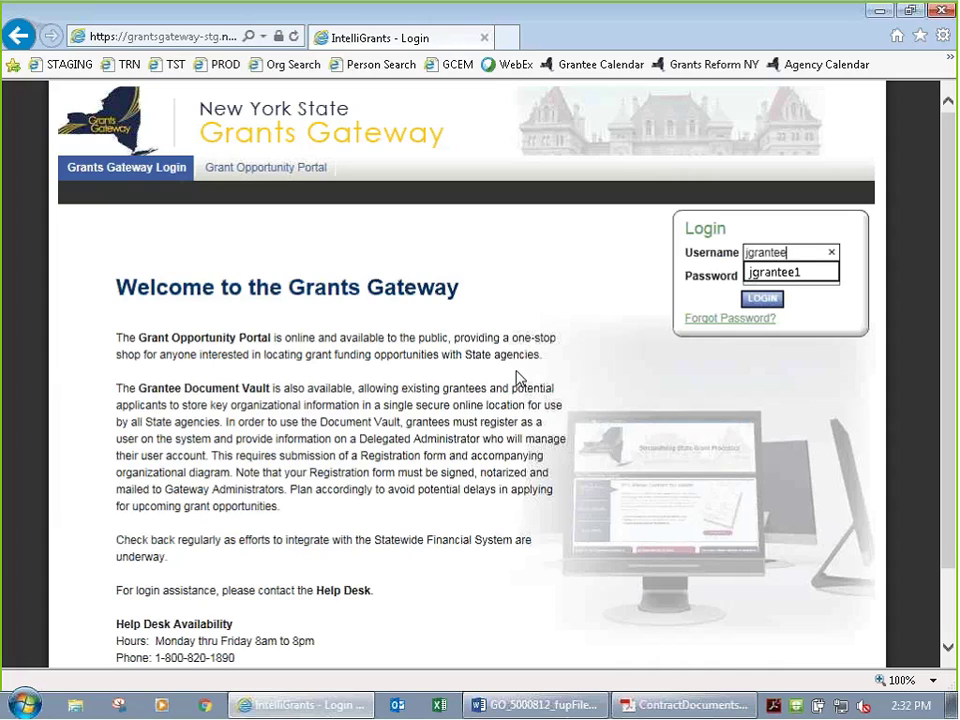
key("Down")
key("Return")
left_click(752, 300)
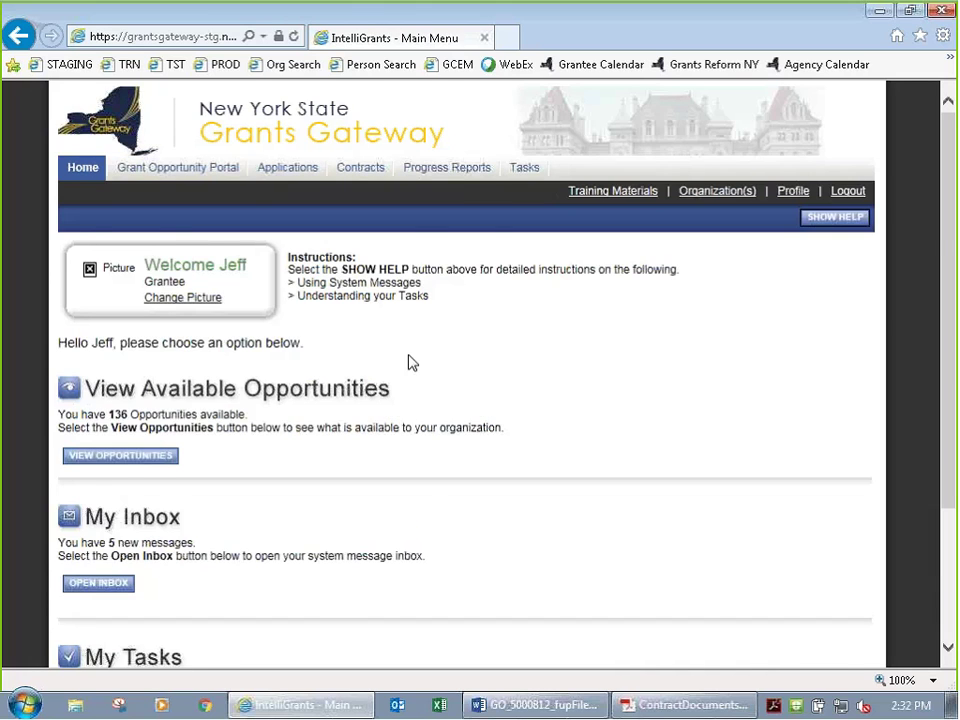
scroll(409, 362, "down", 3)
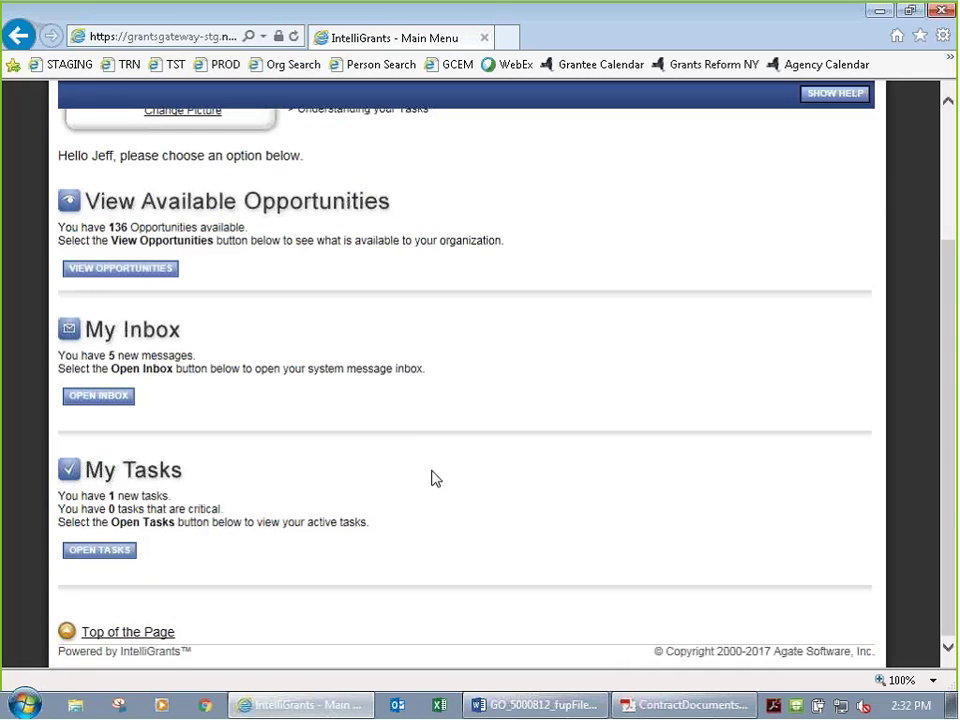
left_click(99, 551)
scroll(484, 488, "down", 3)
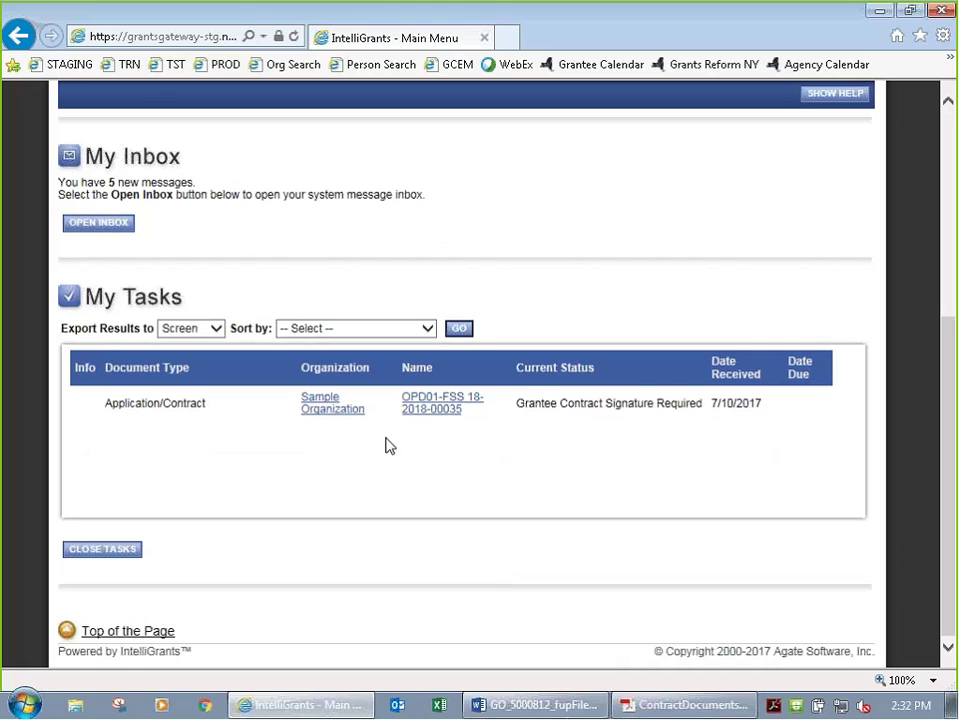
left_click(441, 420)
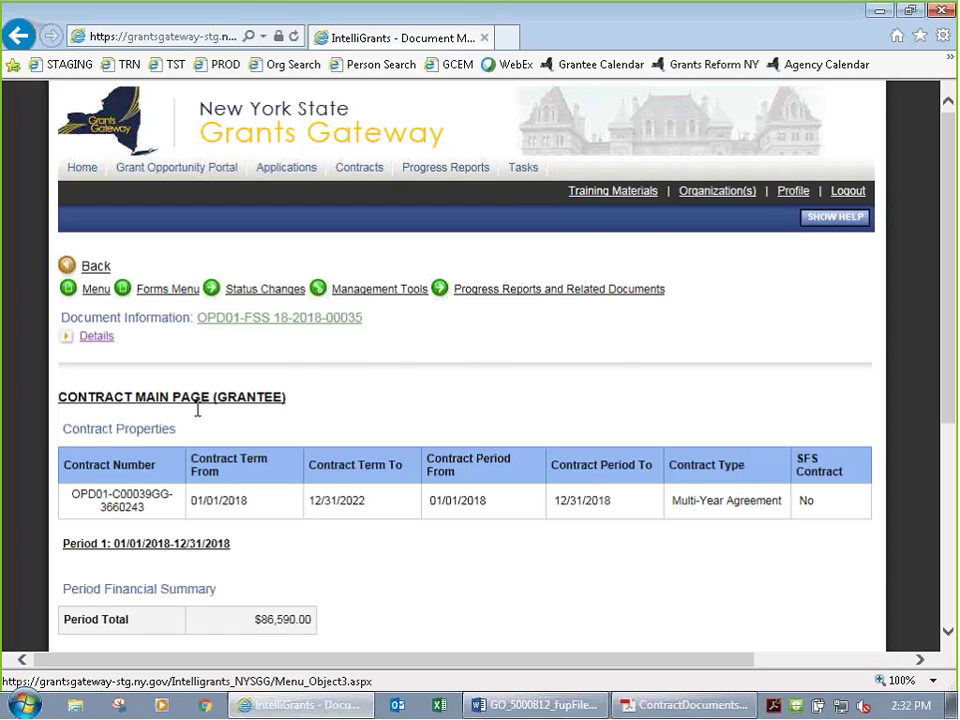
mouse_move(246, 292)
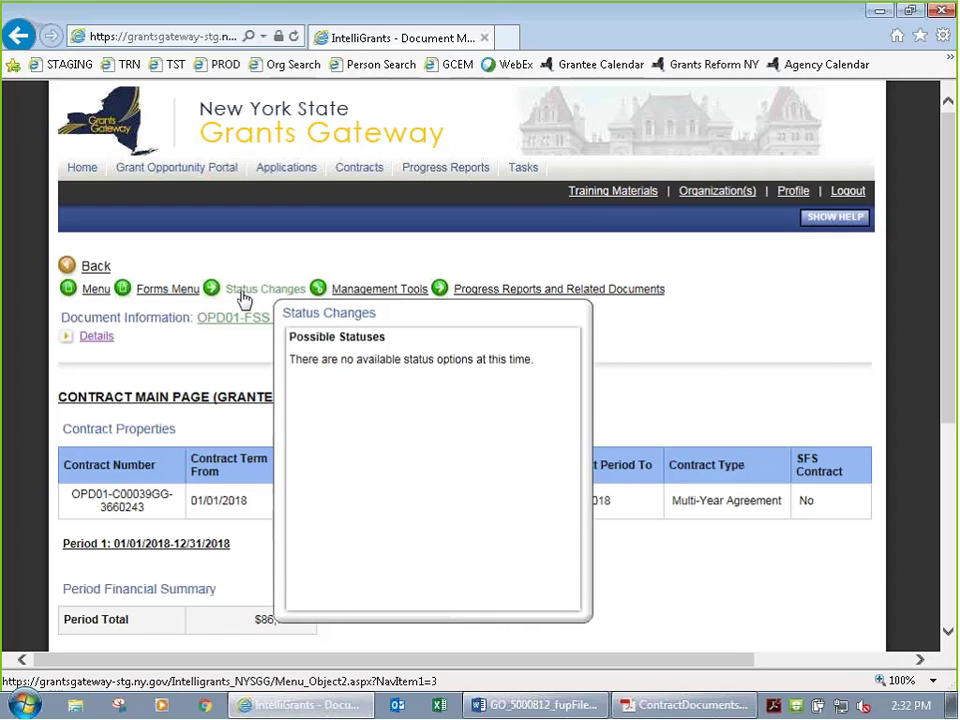
Expand Details to check the Grantee role on the contract.
left_click(118, 341)
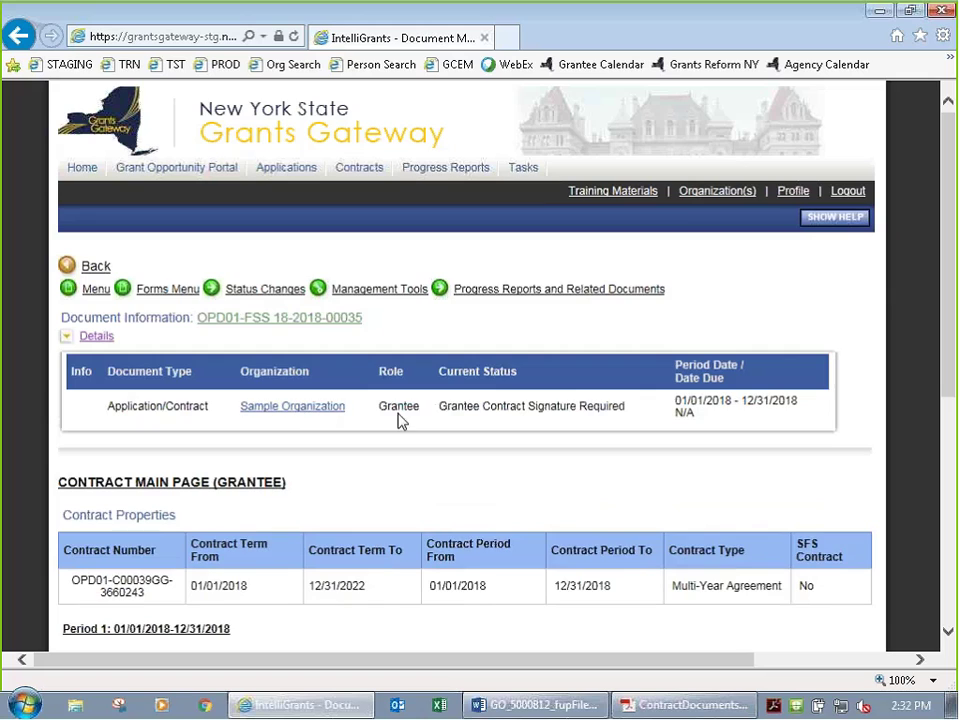
left_click_drag(421, 409, 381, 411)
left_click(453, 408)
Open the contract's Forms Menu page, then log out of the grantee account.
left_click(160, 292)
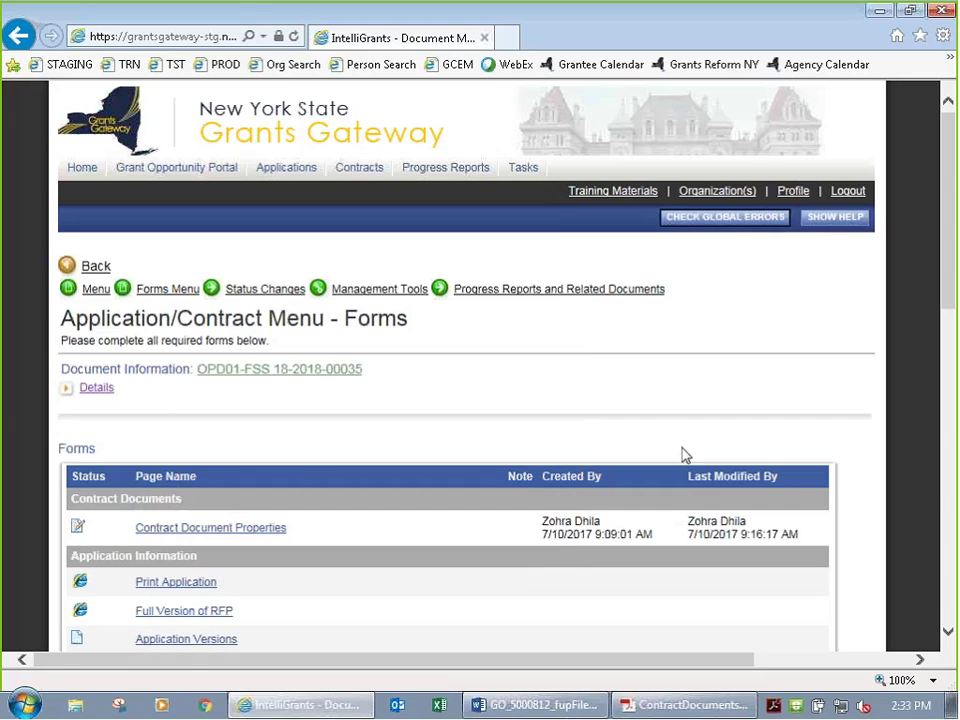
scroll(311, 454, "down", 3)
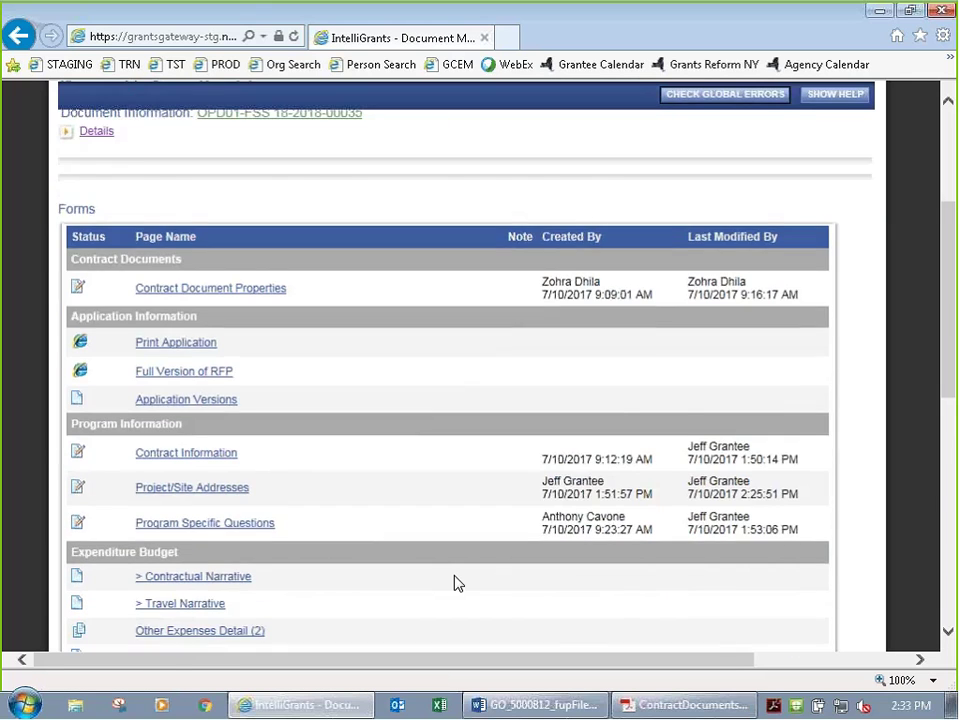
scroll(454, 582, "up", 5)
mouse_move(157, 309)
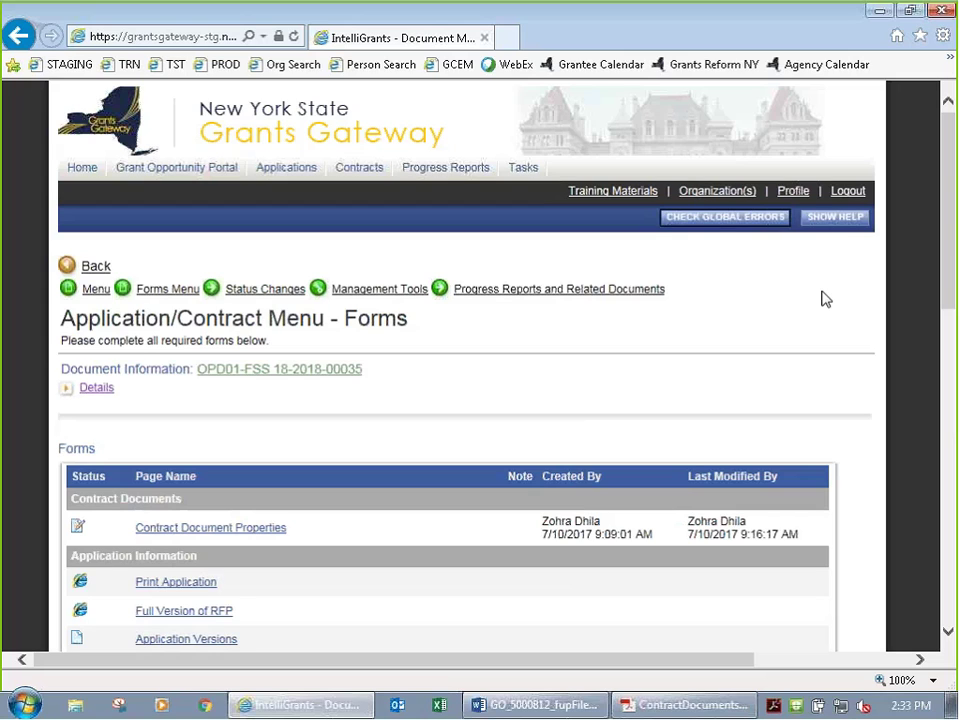
left_click(847, 191)
Log in as the grantee contract signatory using the saved username and password.
left_click(515, 264)
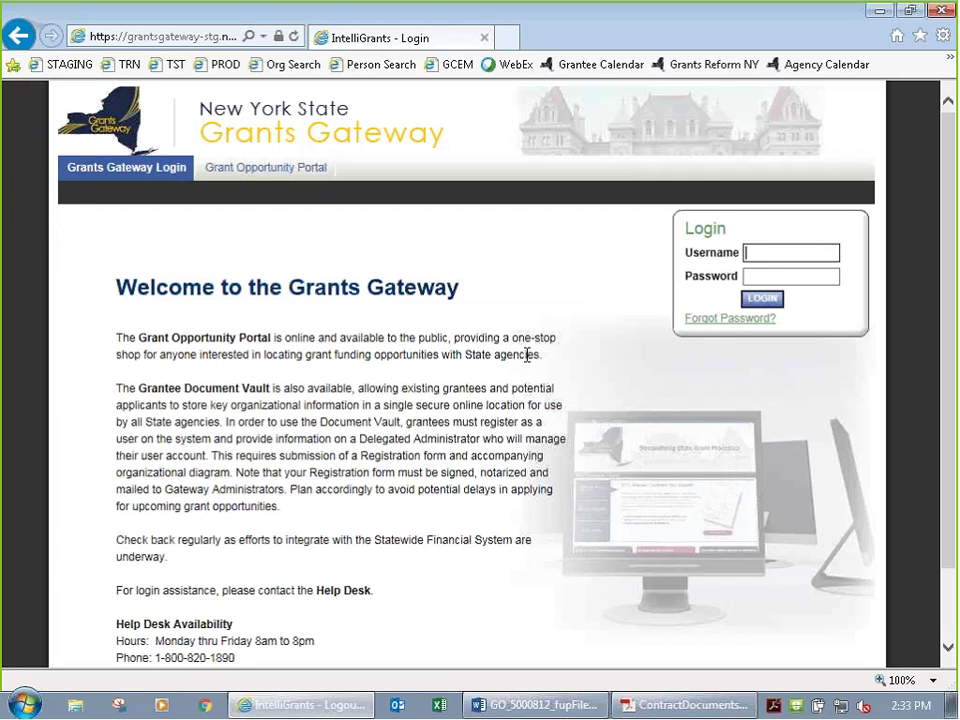
type("jsgia")
key("BackSpace")
key("BackSpace")
key("BackSpace")
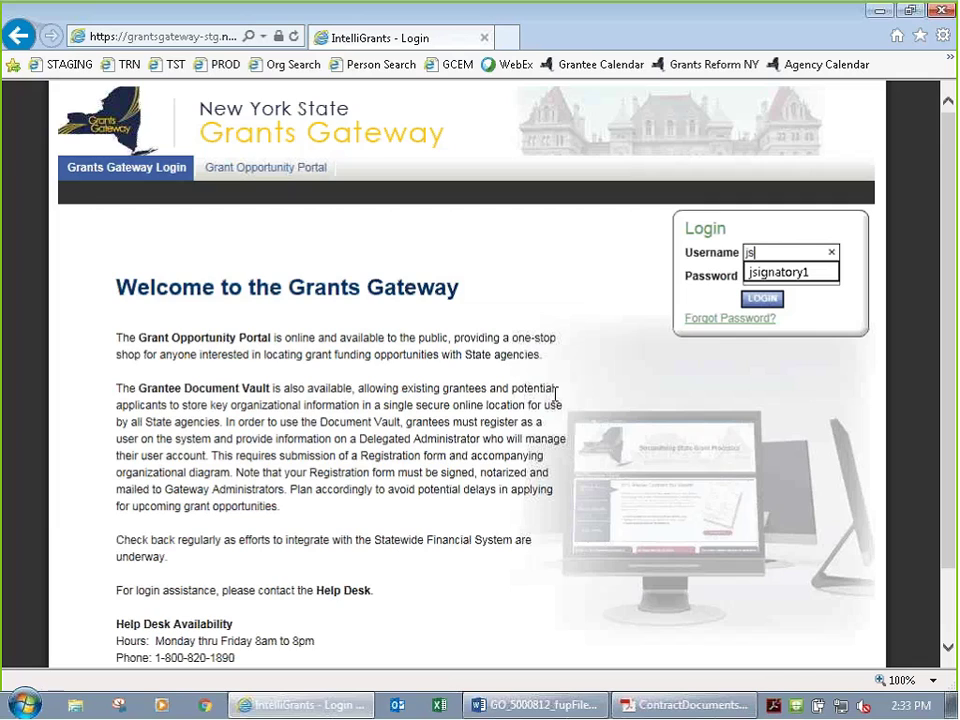
key("Down")
key("Tab")
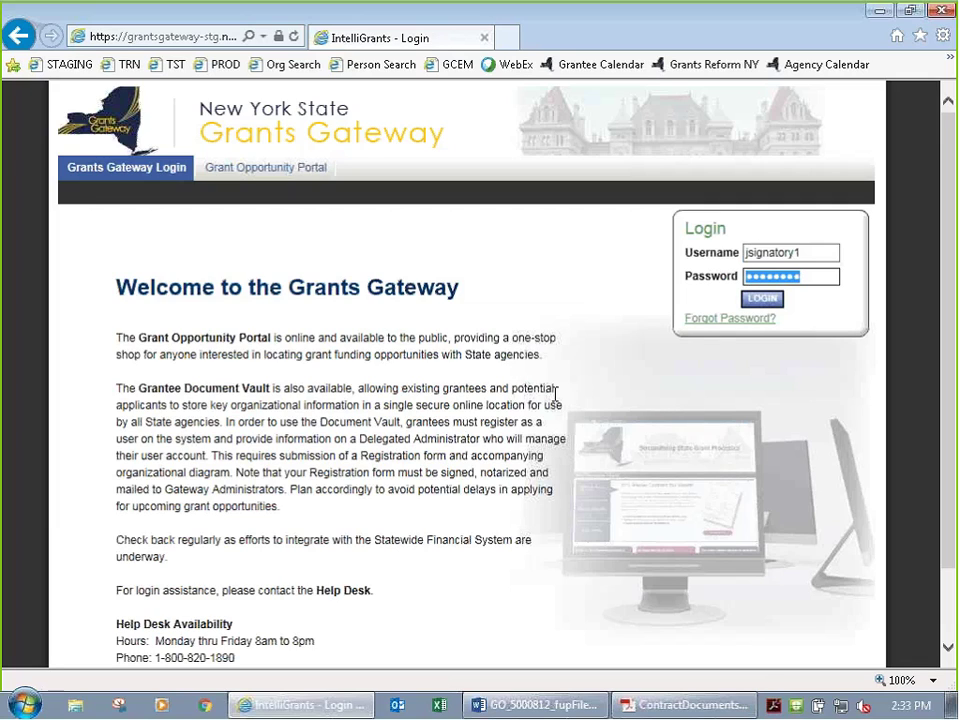
key("Return")
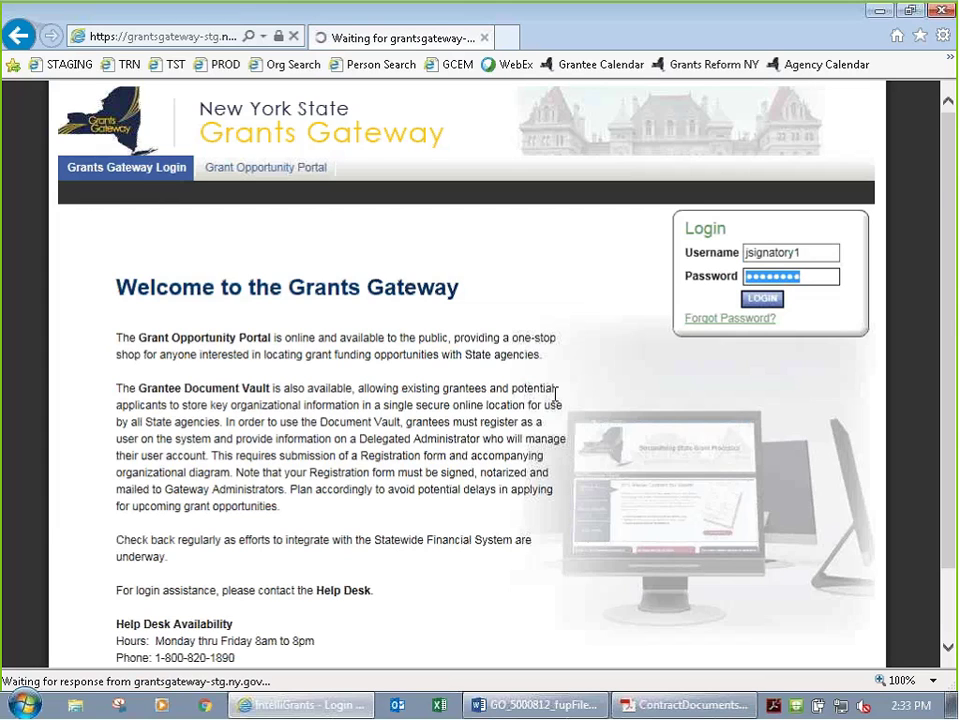
scroll(369, 478, "down", 3)
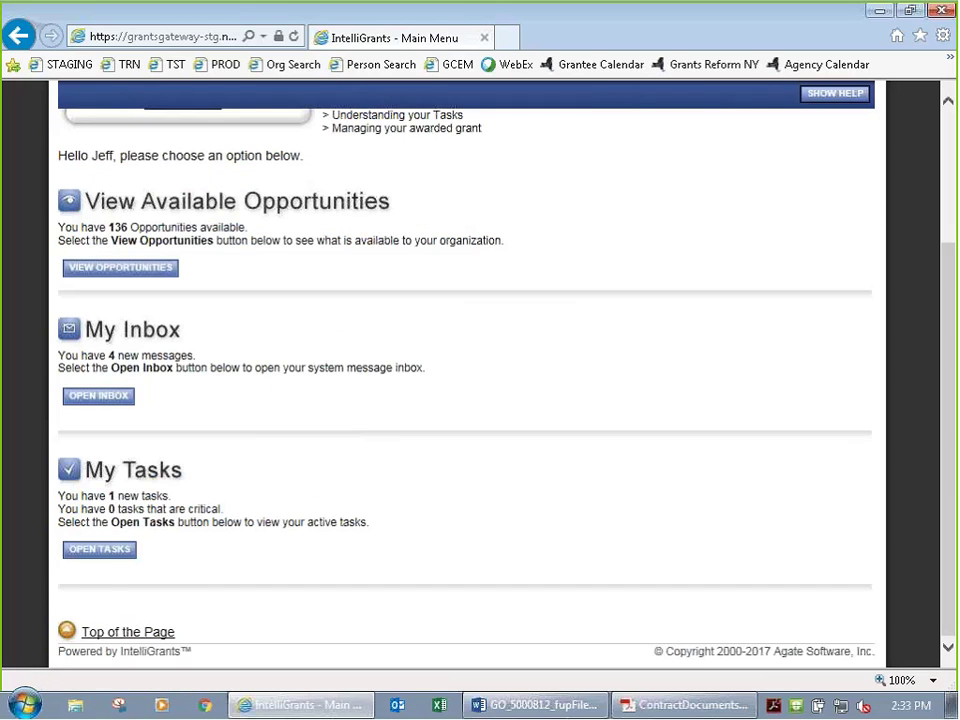
left_click(92, 560)
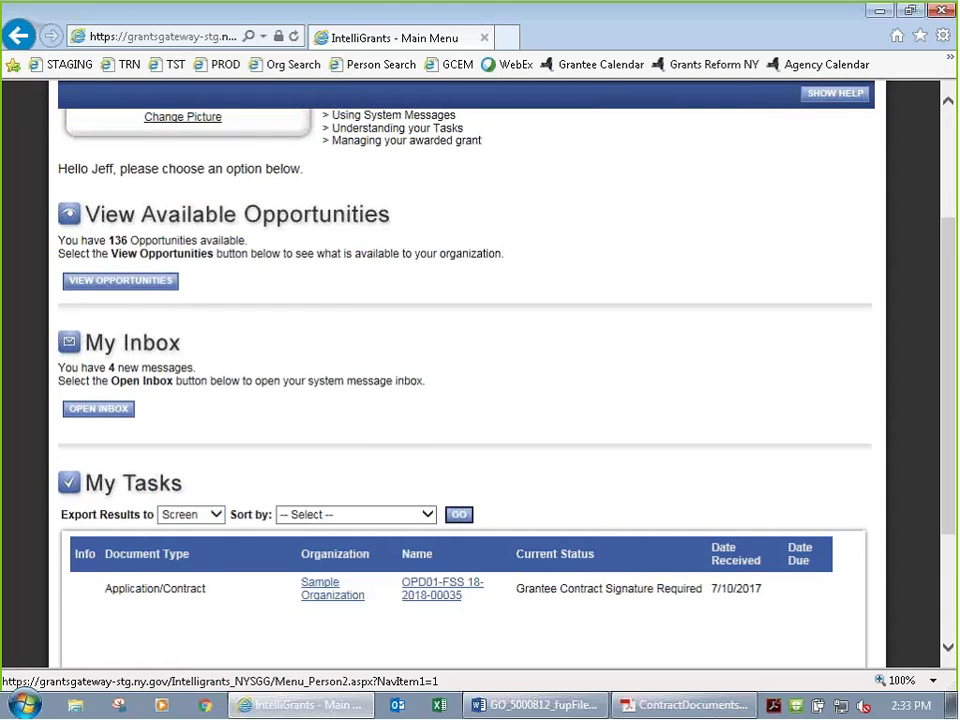
scroll(305, 440, "up", 3)
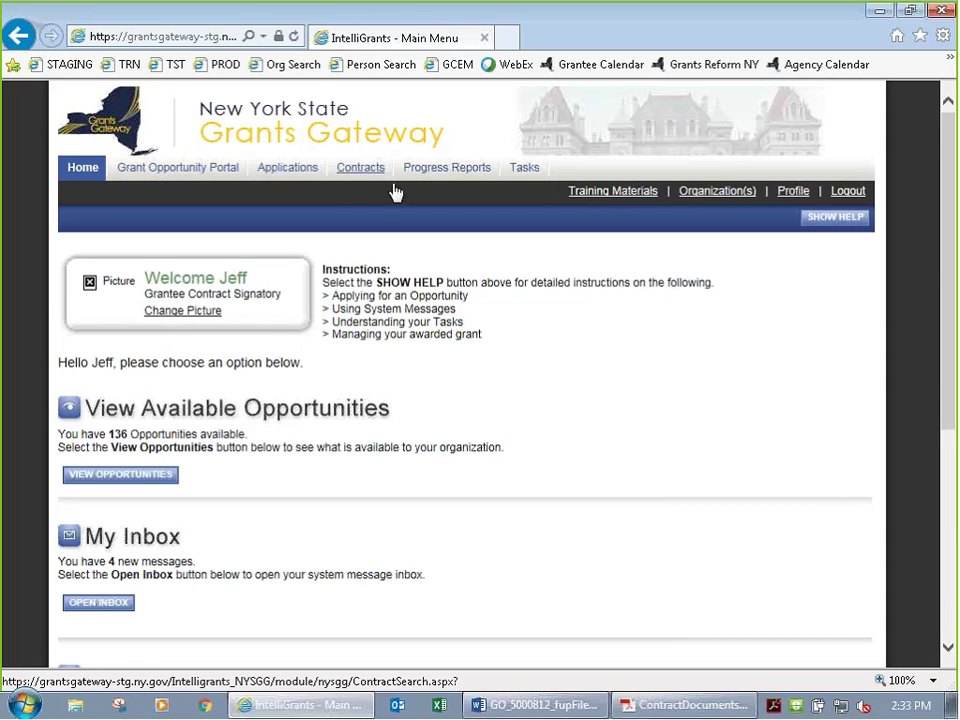
scroll(490, 478, "down", 1)
scroll(490, 483, "down", 4)
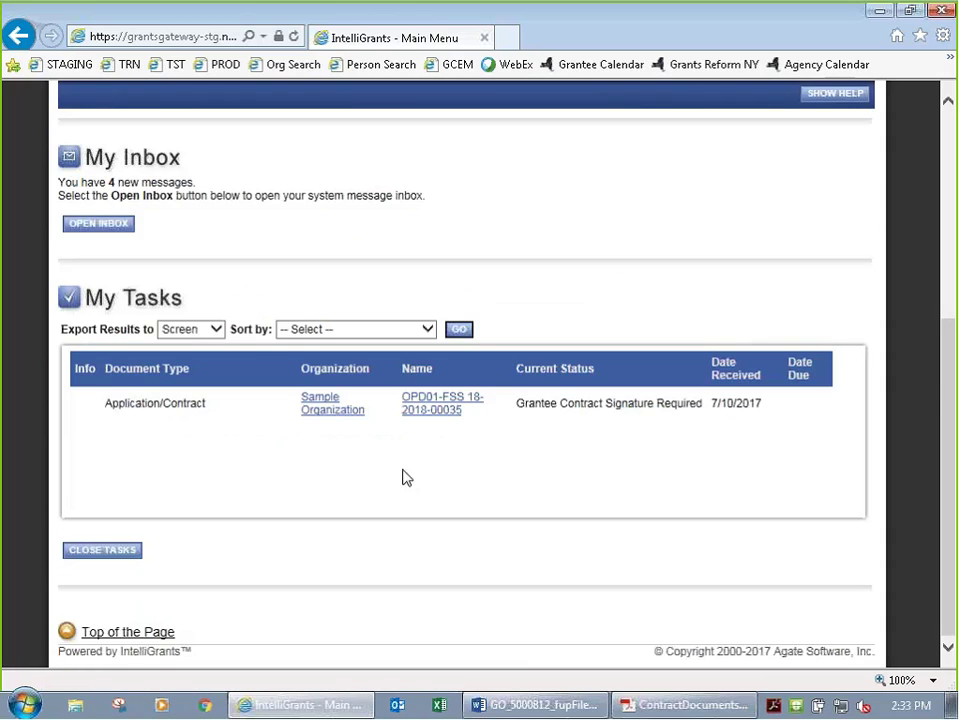
left_click(440, 404)
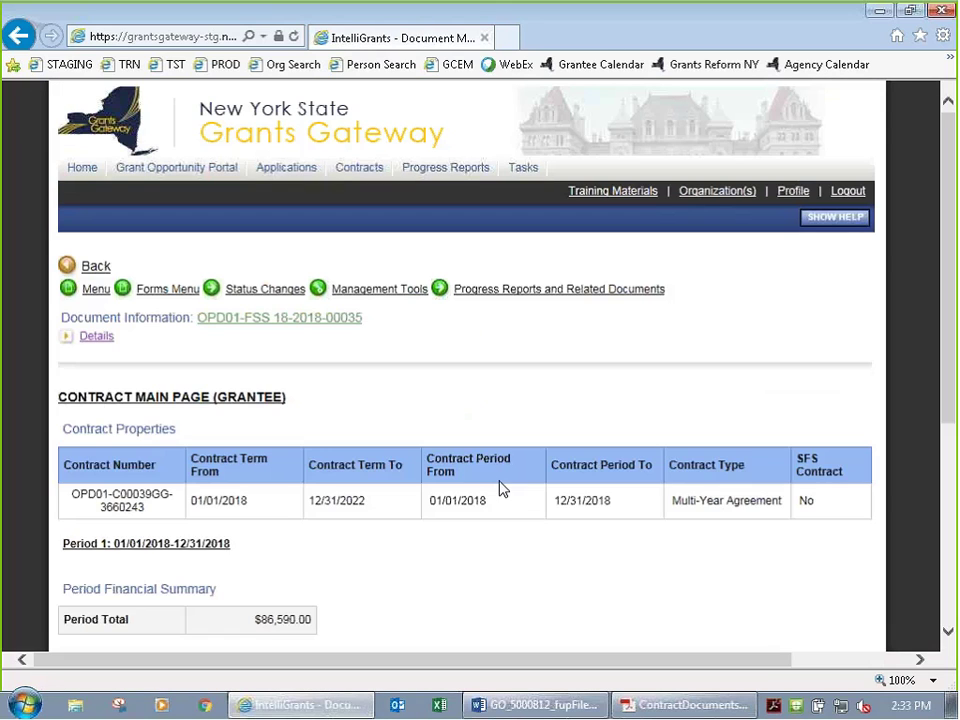
left_click(100, 339)
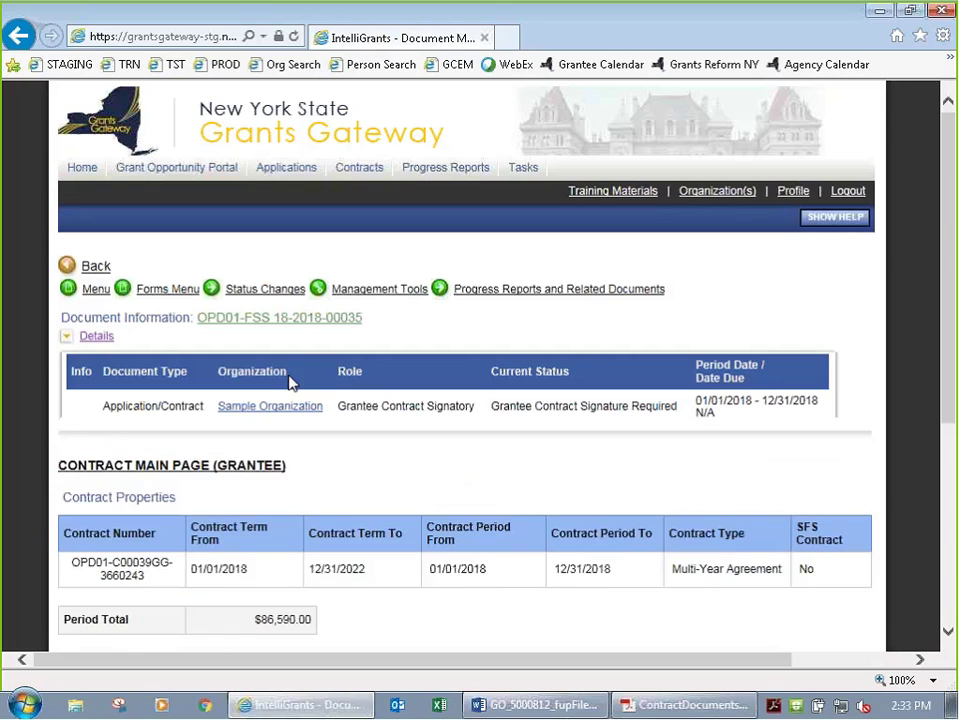
Confirm the Signature Required status and open Contract Versions from the Forms Menu.
left_click_drag(668, 416, 529, 416)
left_click(557, 424)
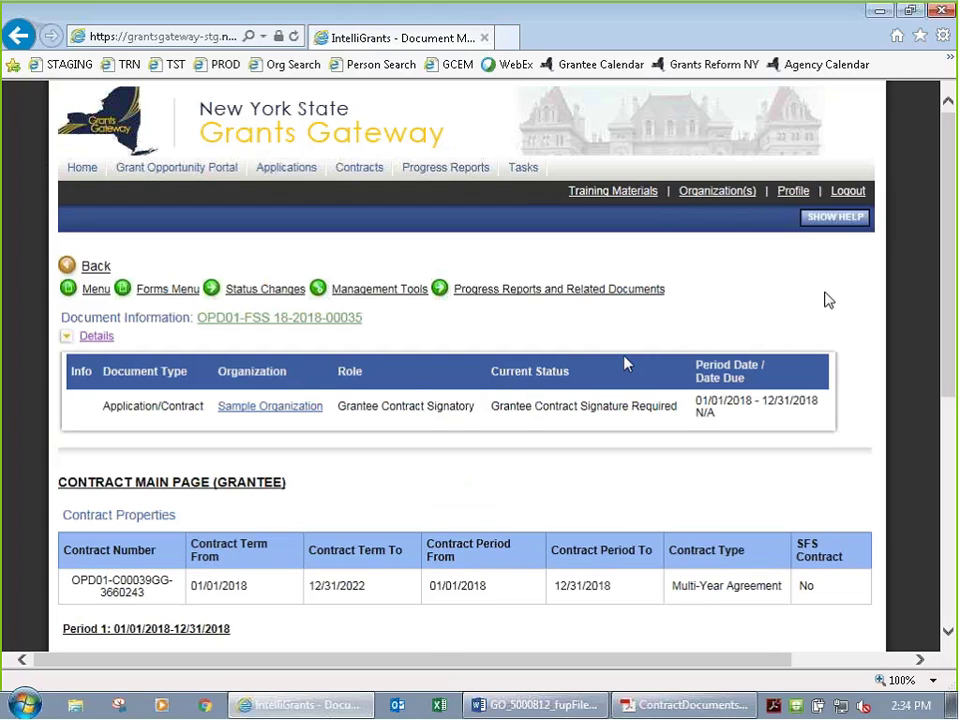
left_click(165, 300)
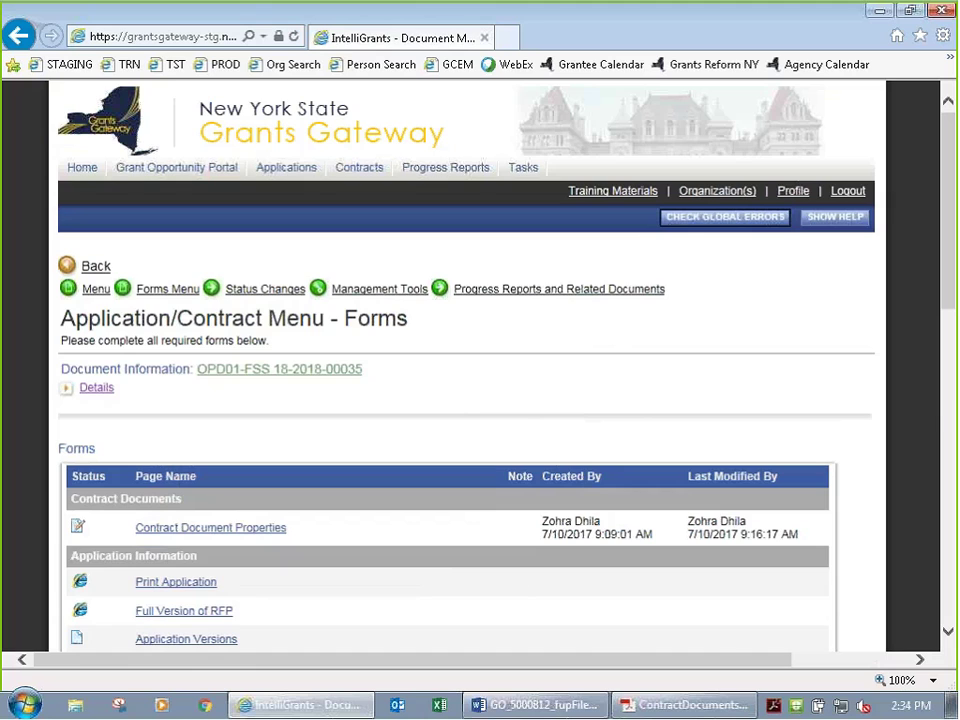
scroll(414, 425, "down", 14)
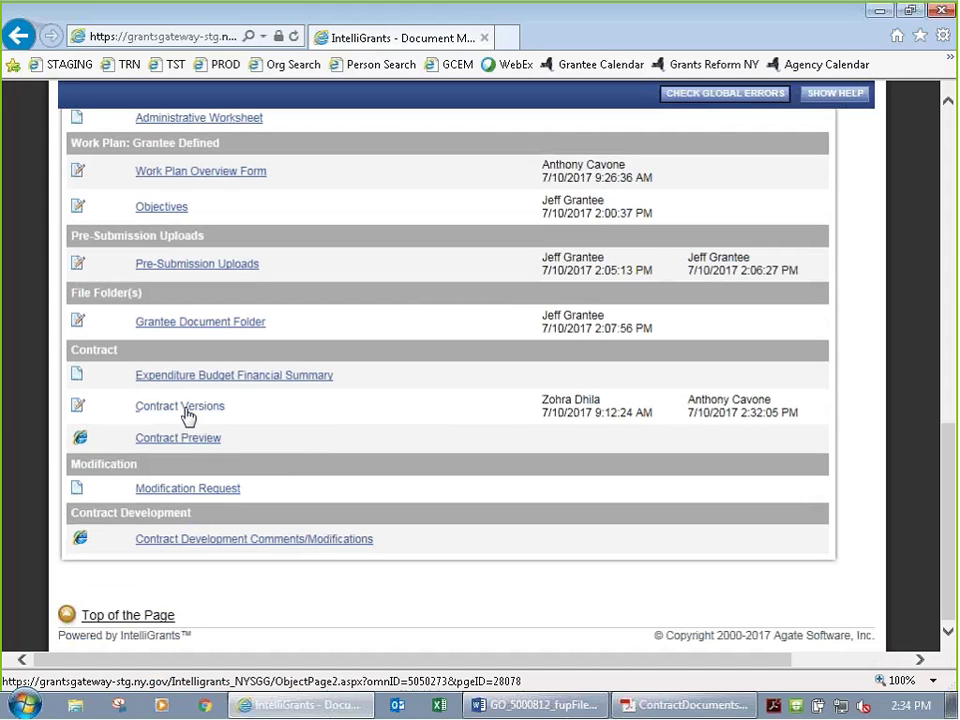
left_click(189, 415)
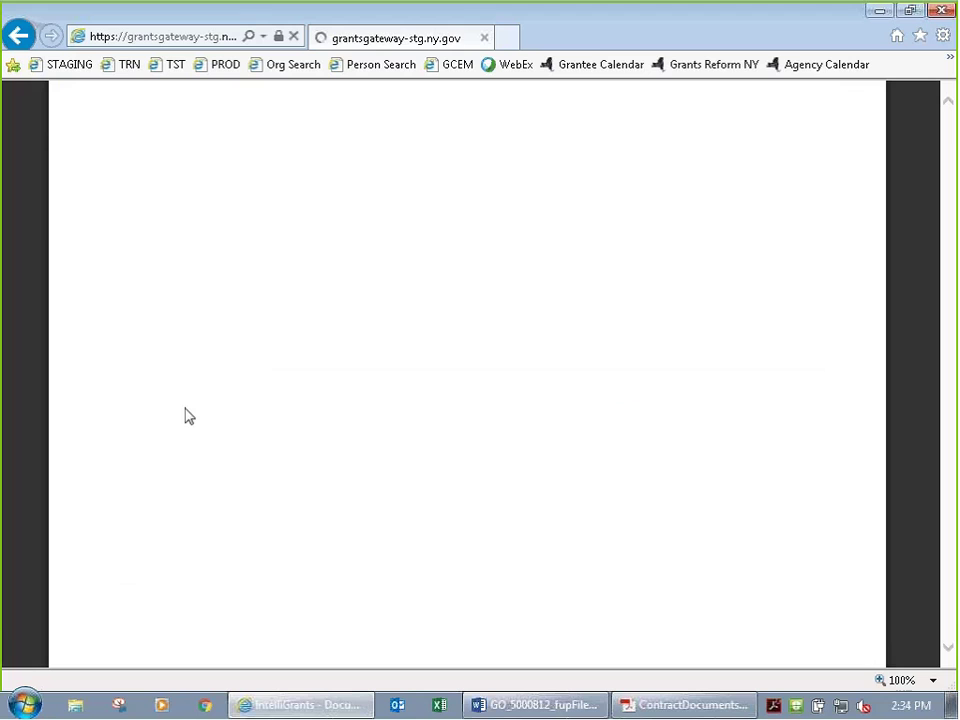
Review the Contract Executed status and open the unsigned contract PDF dated 07/10/2017.
scroll(392, 390, "down", 1)
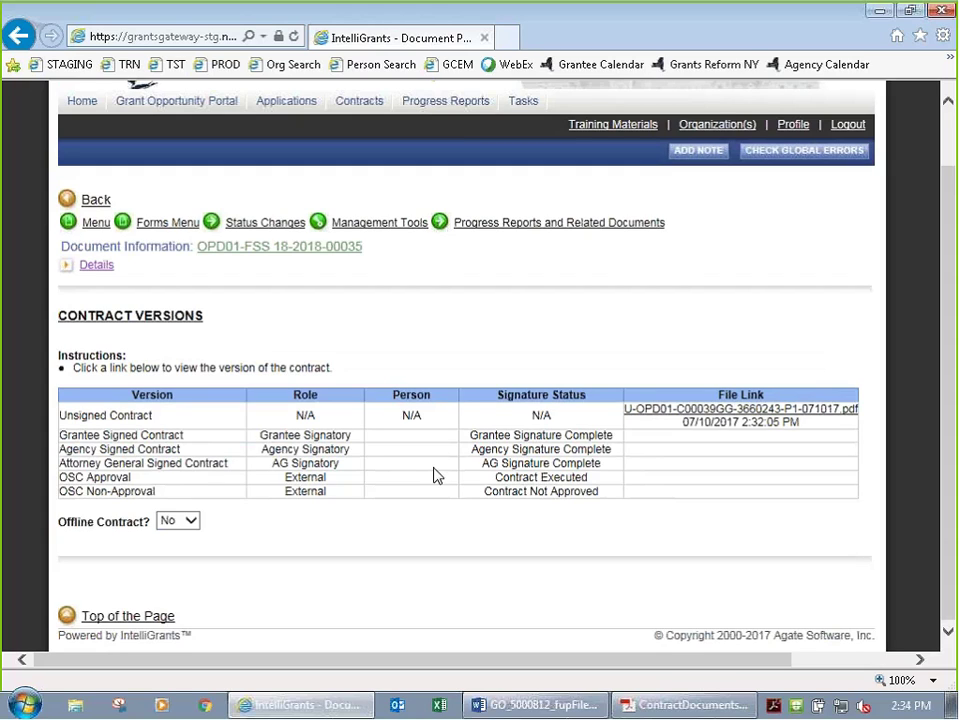
triple_click(590, 480)
left_click(678, 481)
left_click(741, 407)
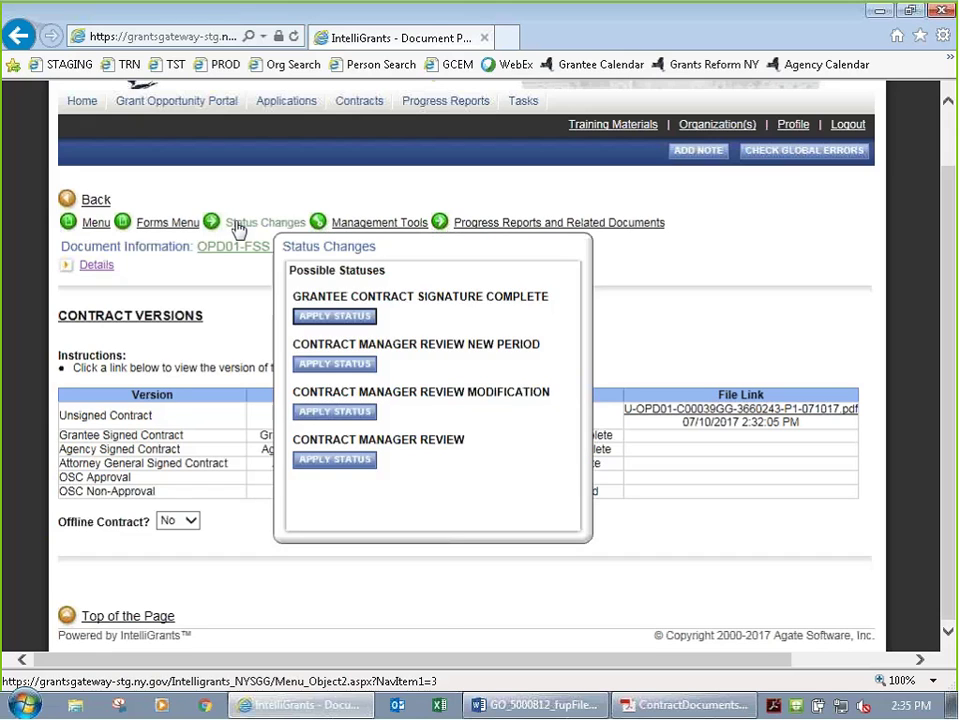
Apply the Grantee Contract Signature Complete status from Status Changes.
mouse_move(265, 228)
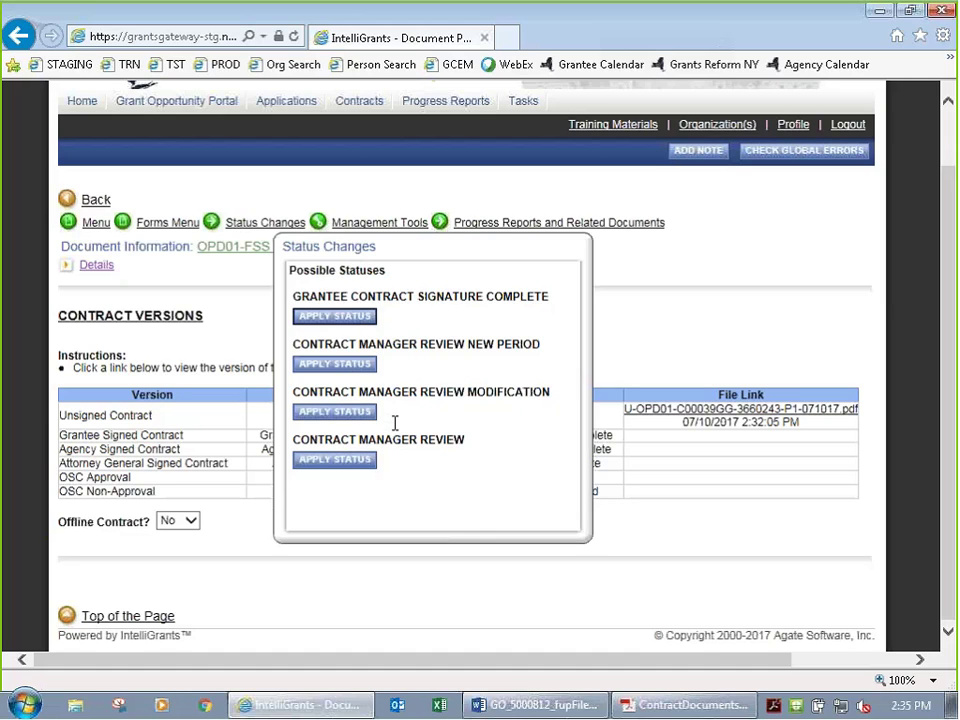
left_click(355, 474)
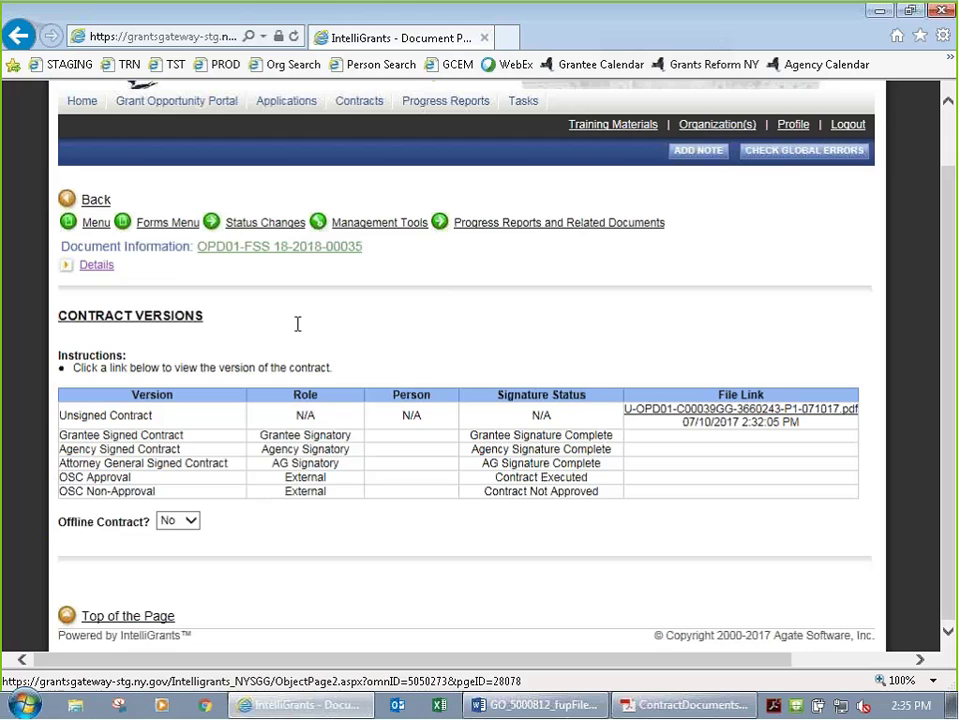
left_click(140, 220)
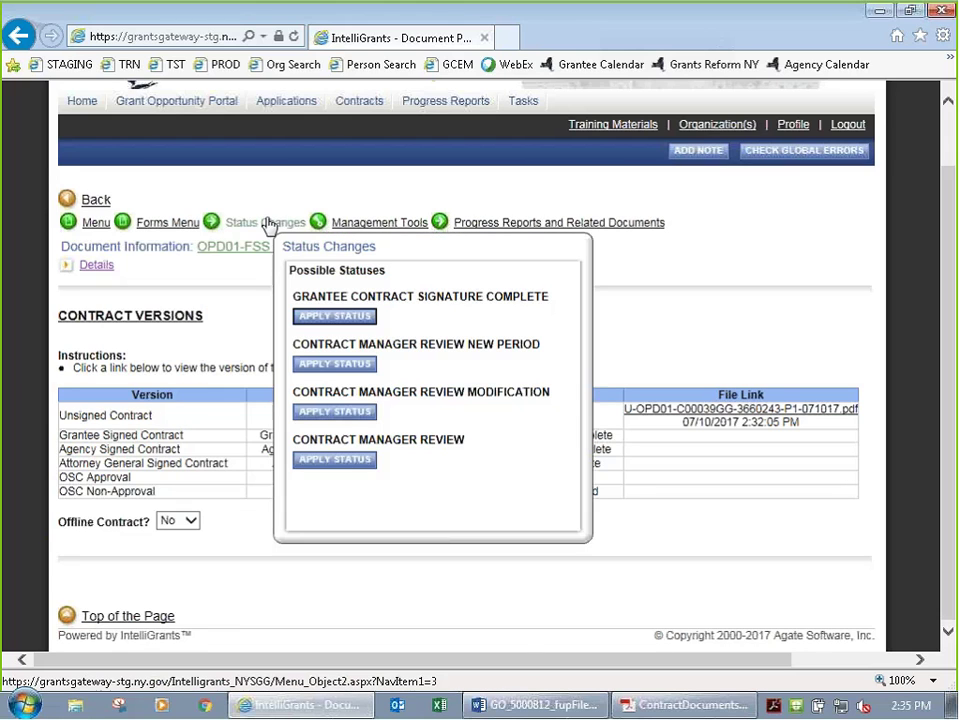
left_click(367, 318)
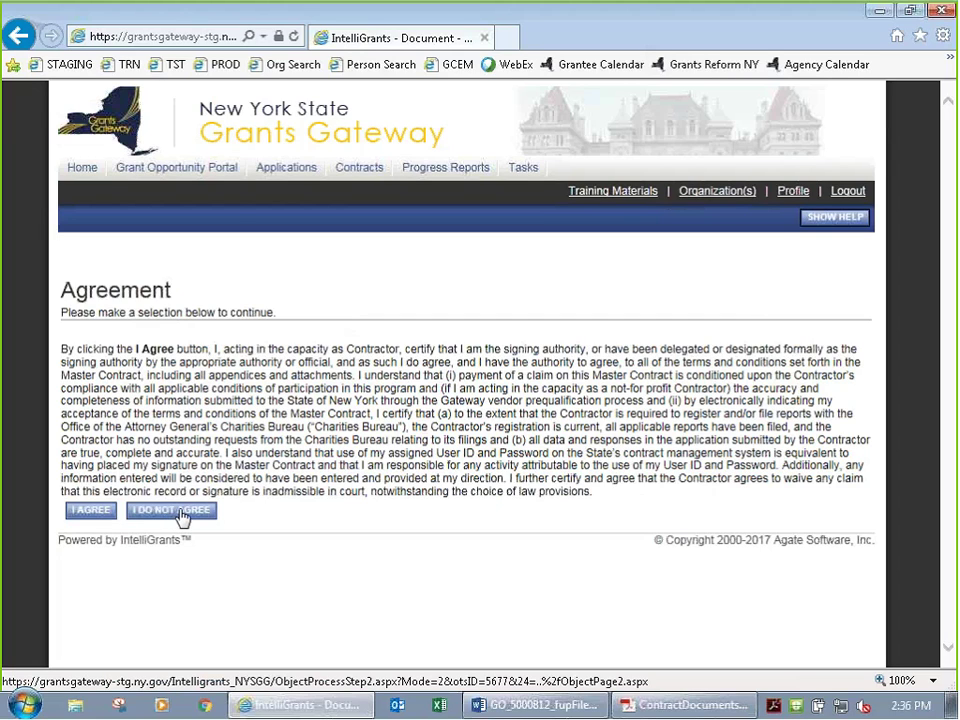
Sign the contract via I AGREE and confirm the status is now Contract Package Validation.
left_click(84, 509)
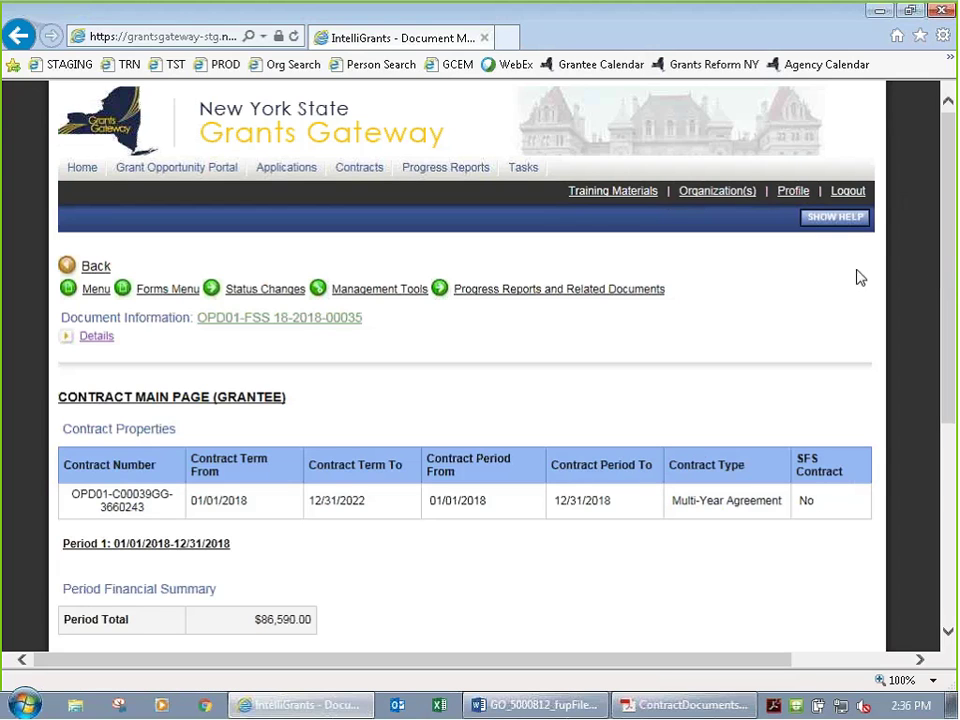
left_click(89, 340)
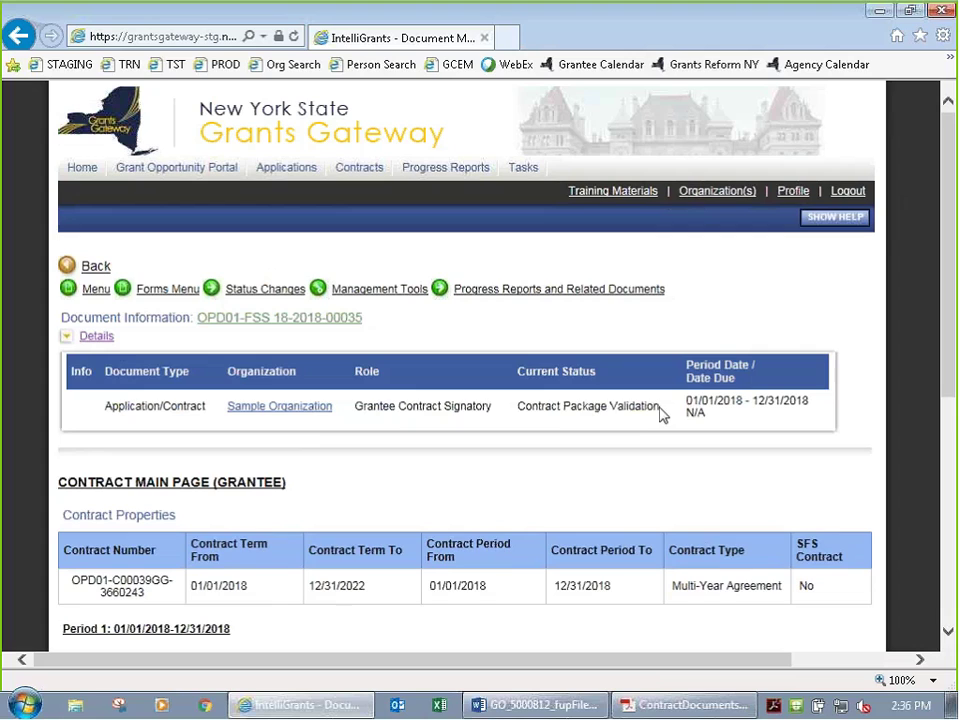
left_click_drag(660, 415, 538, 415)
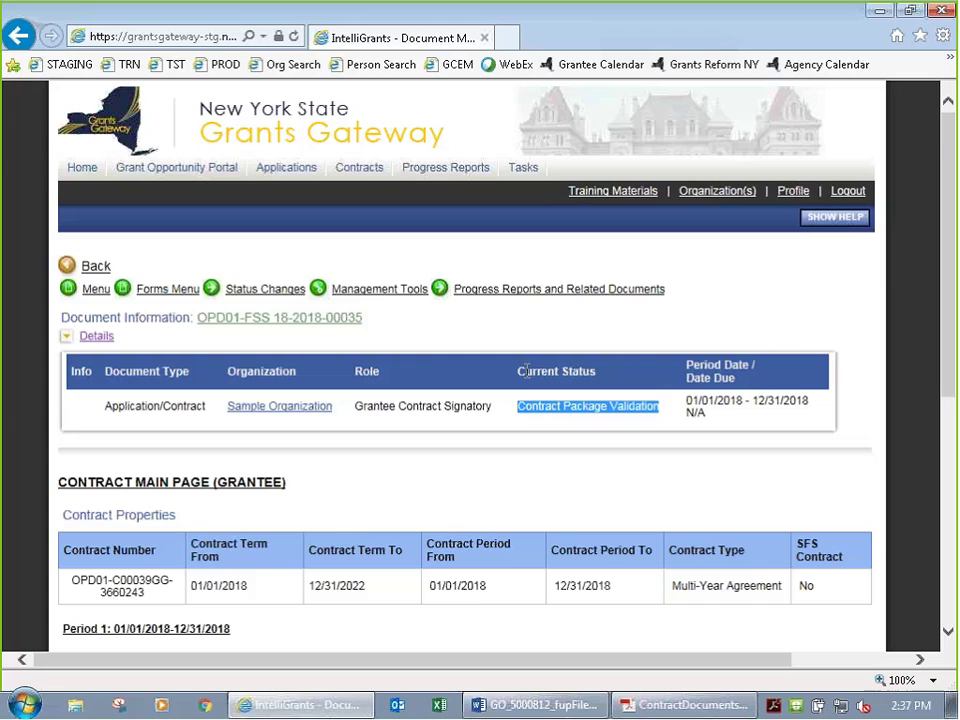
left_click(506, 456)
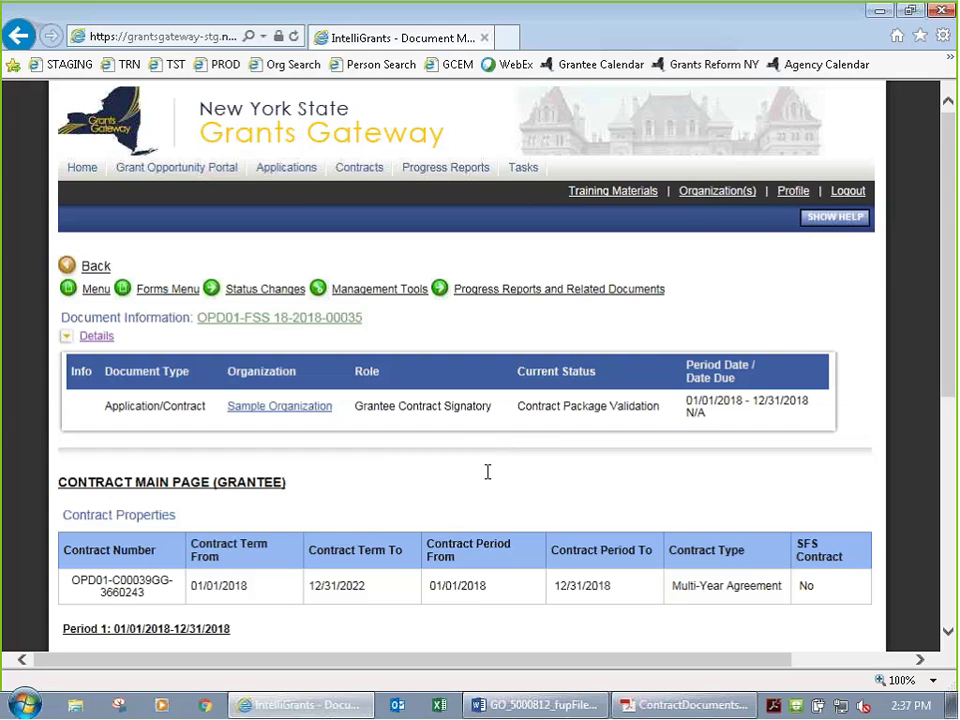
left_click(150, 288)
Open Contract Versions and download the Grantee Signed Contract PDF dated 07/10/2017 2:36:18 PM.
left_click(156, 292)
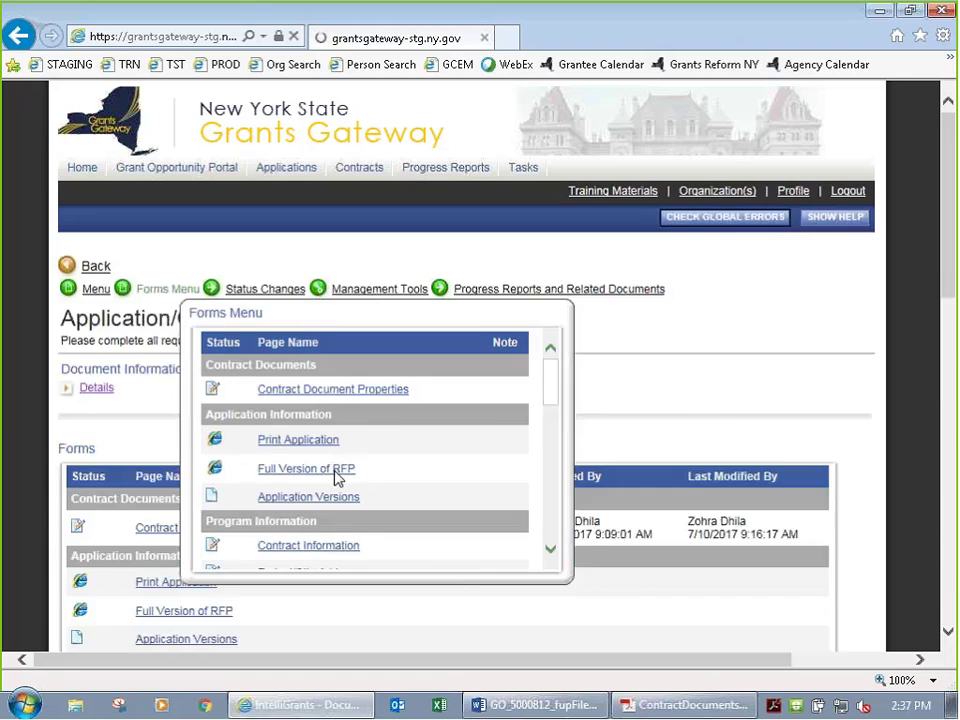
scroll(339, 476, "down", 10)
left_click(203, 452)
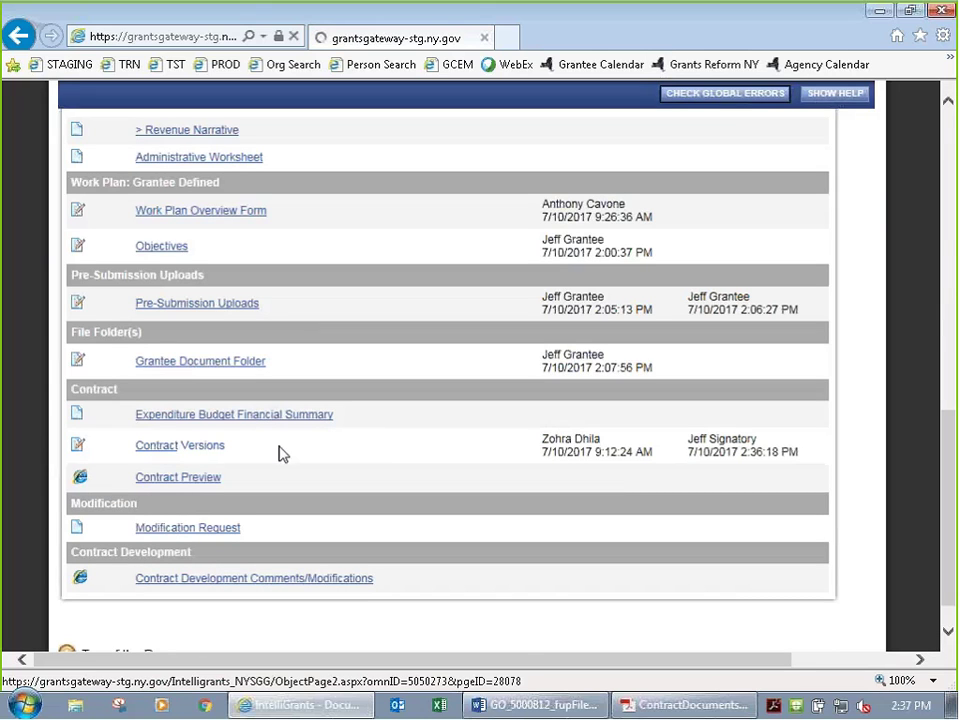
scroll(356, 430, "down", 3)
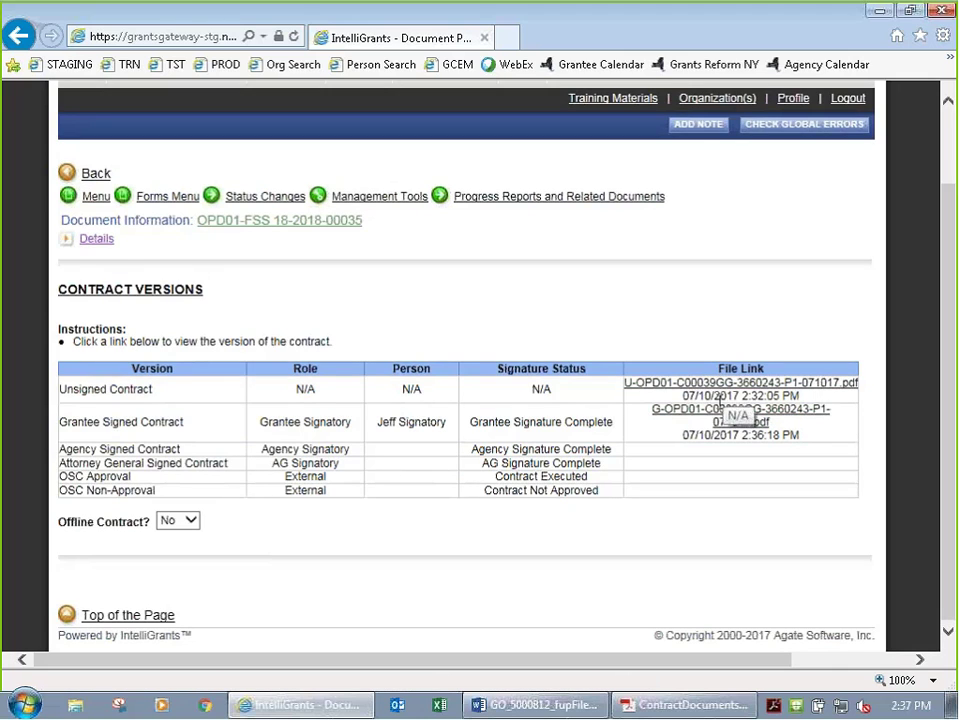
left_click(690, 412)
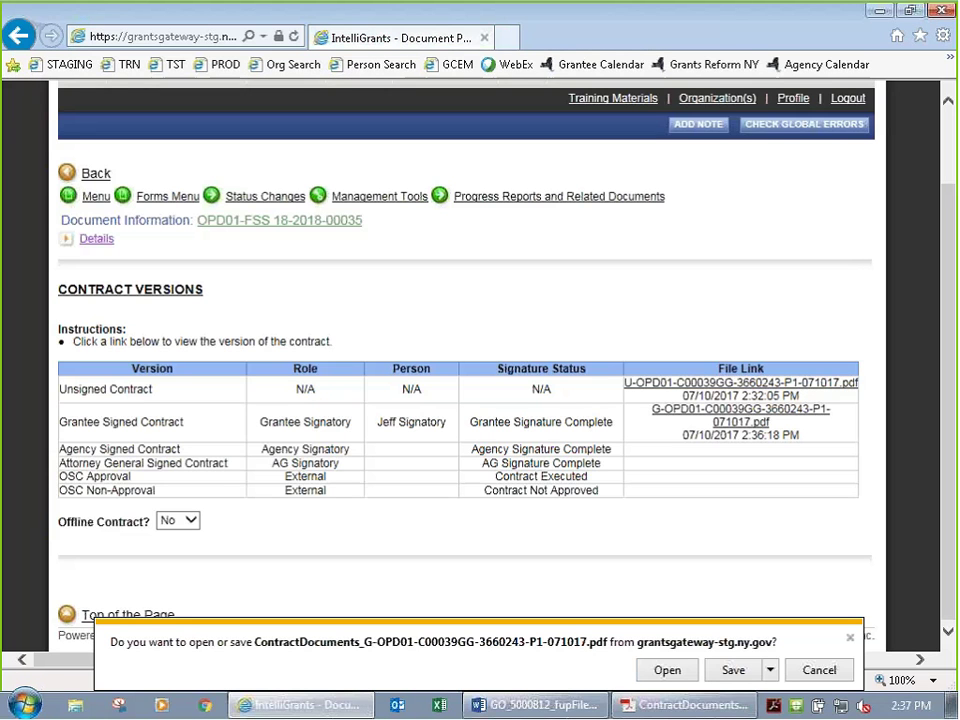
Review the 47-page signed contract in Acrobat through Attachment D's payment schedule, then minimize Acrobat.
left_click(668, 670)
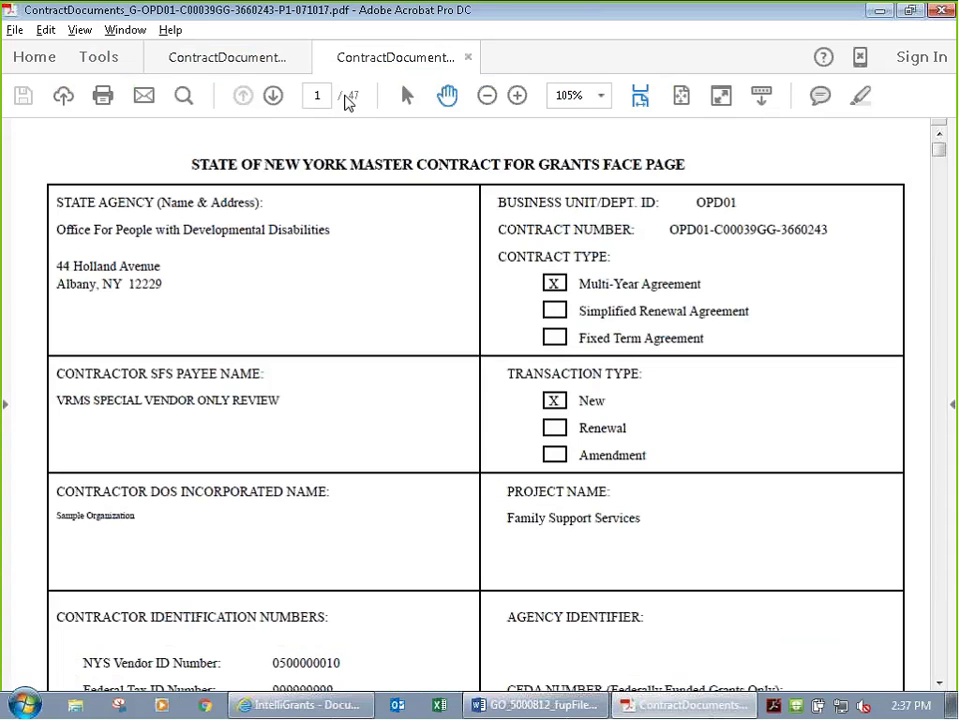
scroll(362, 461, "down", 3)
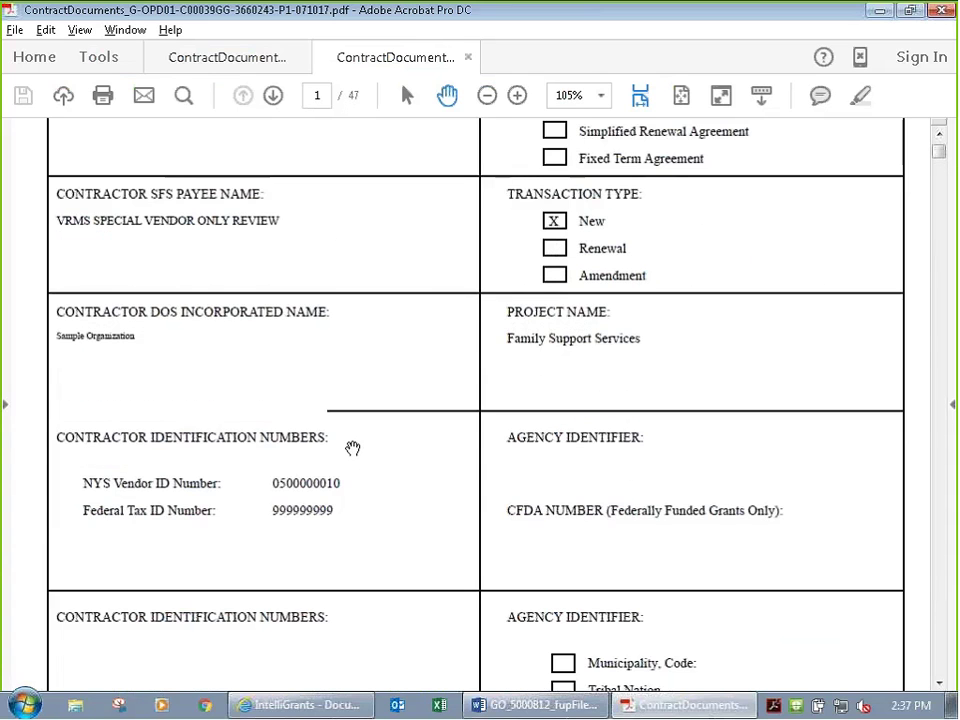
scroll(401, 493, "down", 15)
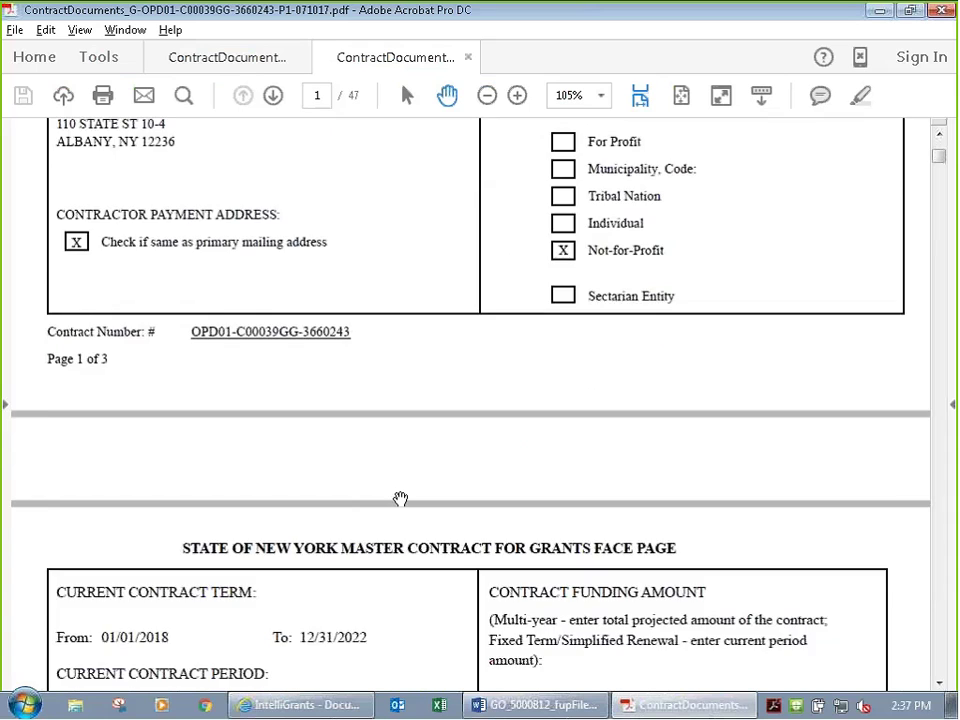
scroll(392, 508, "down", 20)
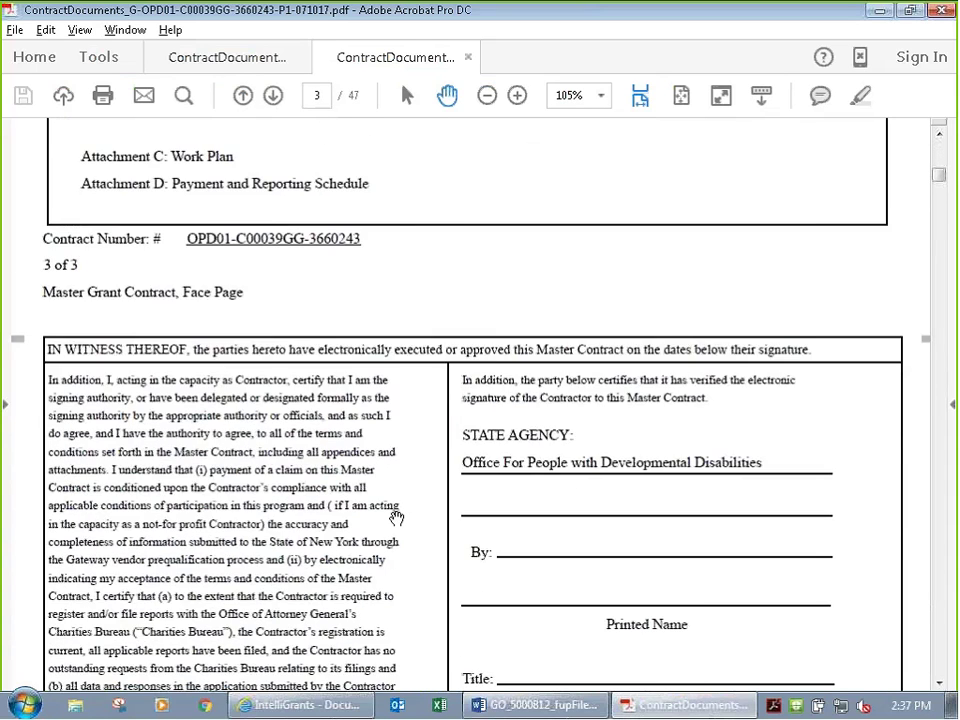
scroll(396, 518, "down", 5)
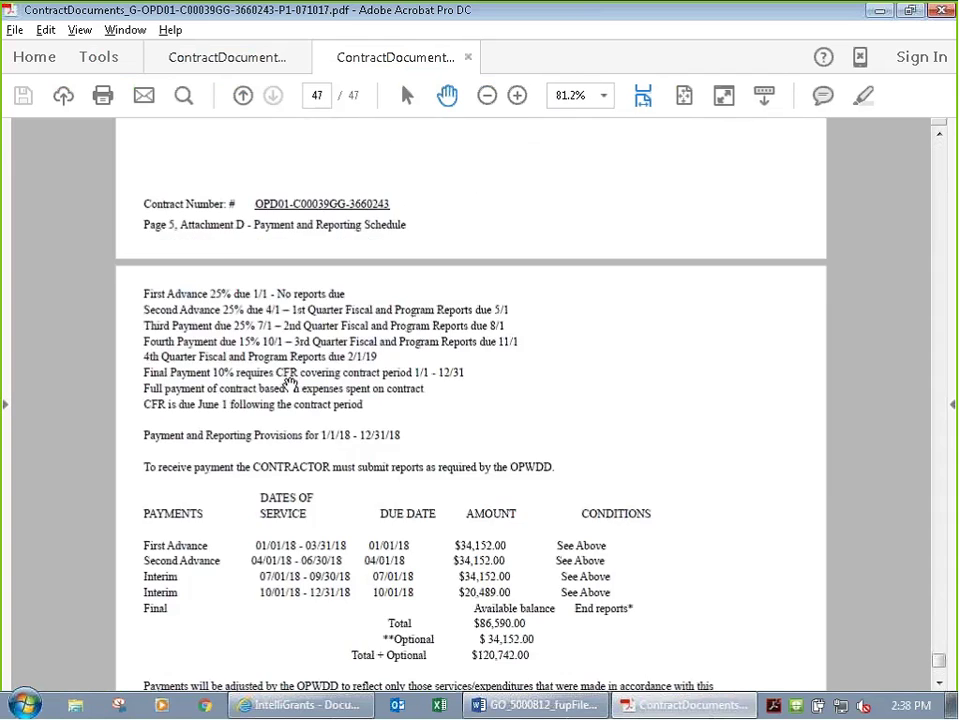
scroll(290, 383, "up", 1)
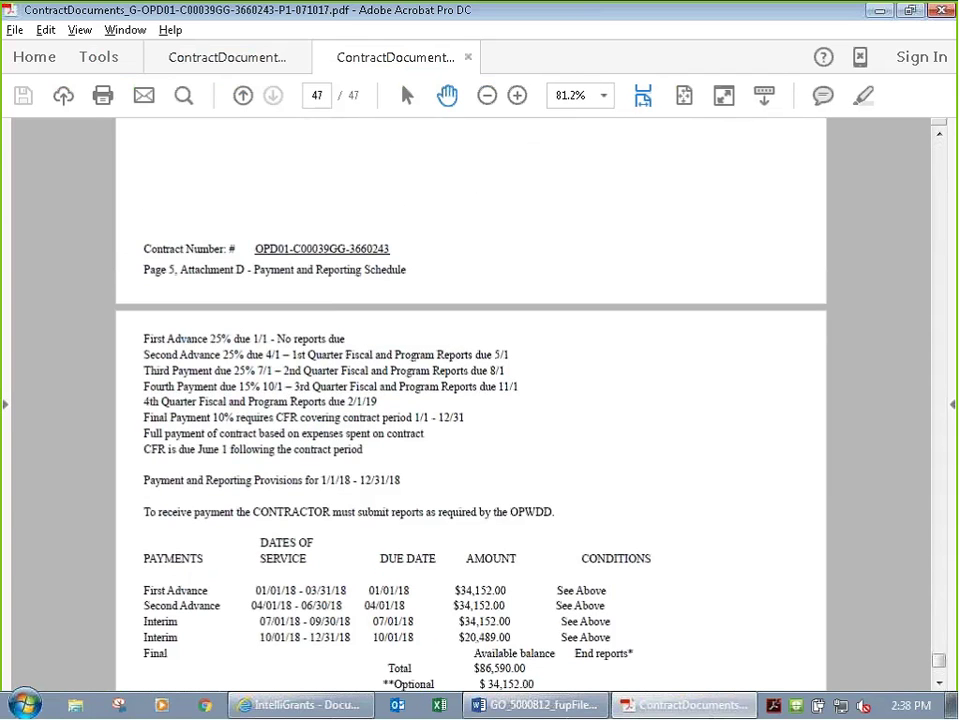
scroll(255, 405, "down", 10)
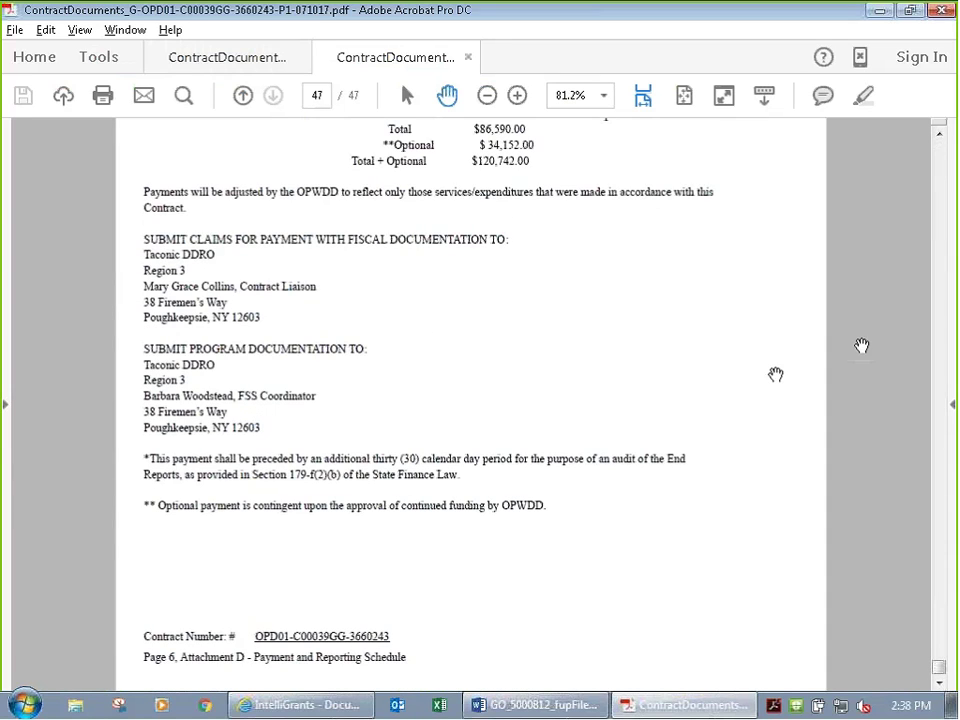
left_click(878, 13)
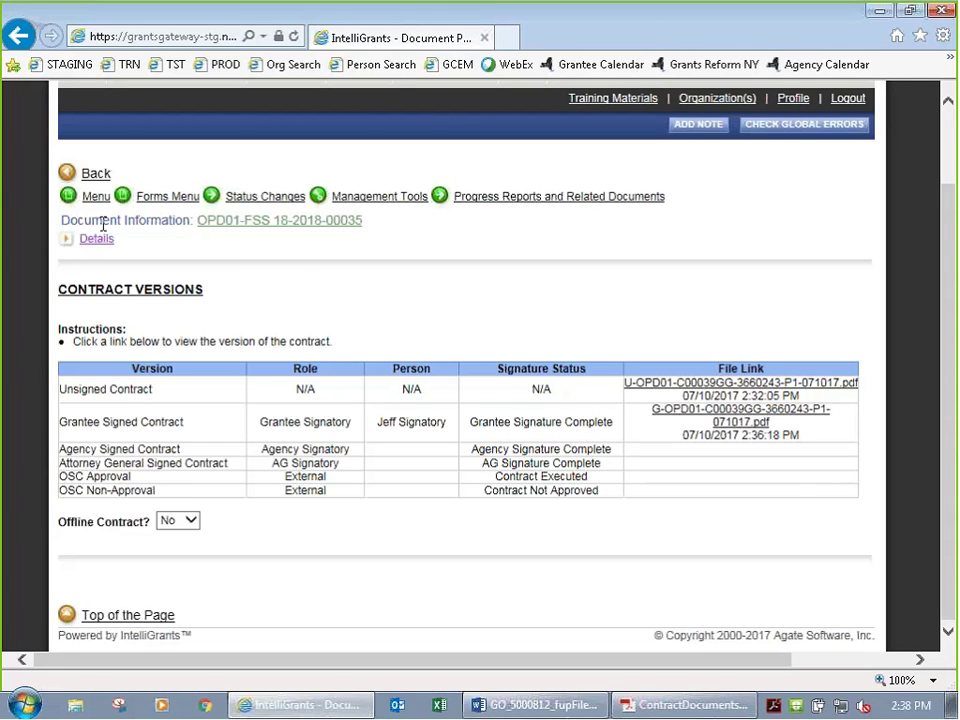
Return to the portal's Main Menu home page, welcoming the grantee contract signatory.
scroll(140, 309, "up", 1)
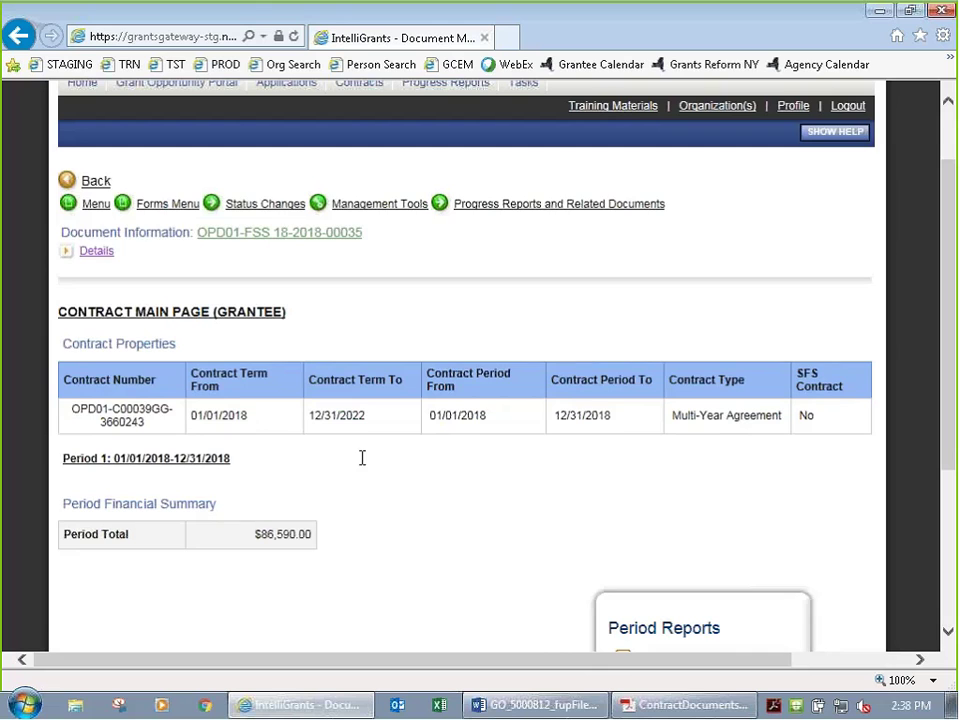
scroll(270, 370, "up", 2)
left_click(78, 167)
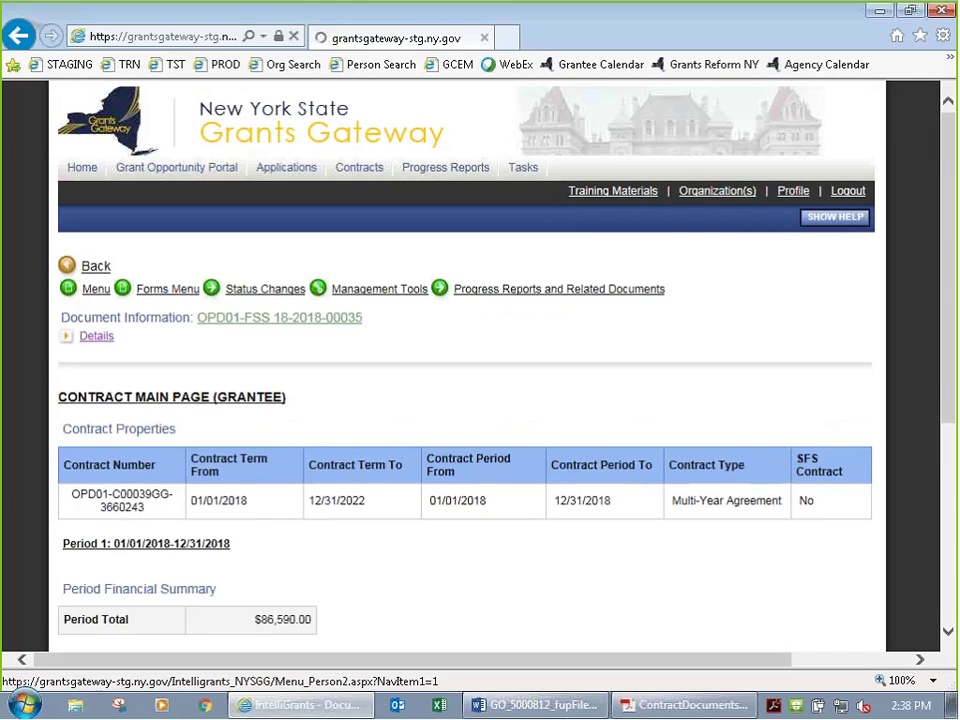
scroll(310, 450, "down", 1)
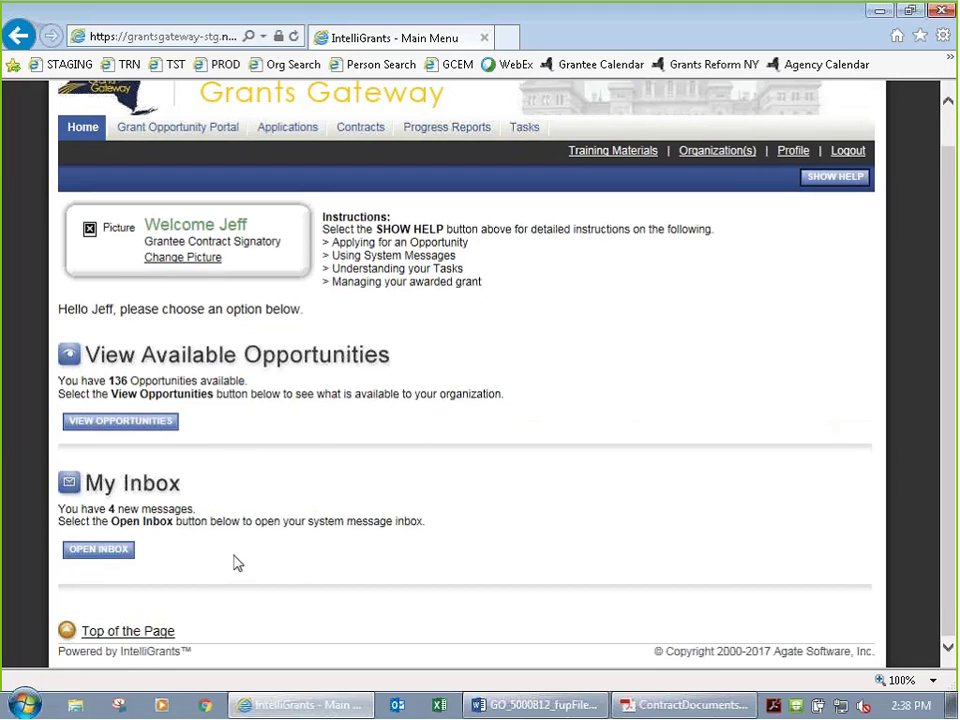
scroll(237, 563, "up", 1)
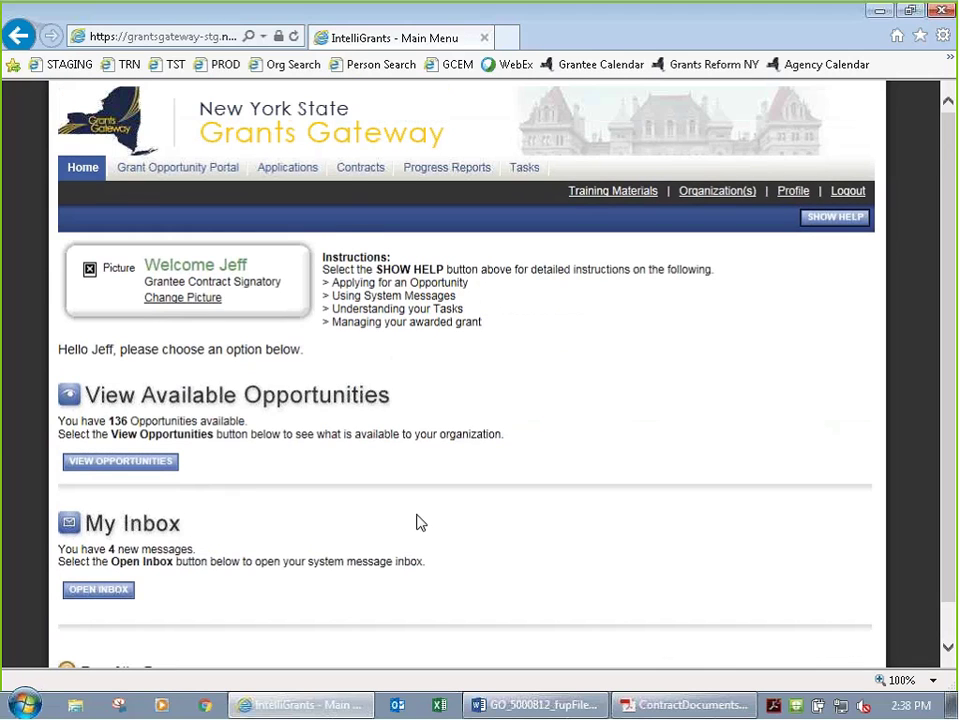
left_click(352, 172)
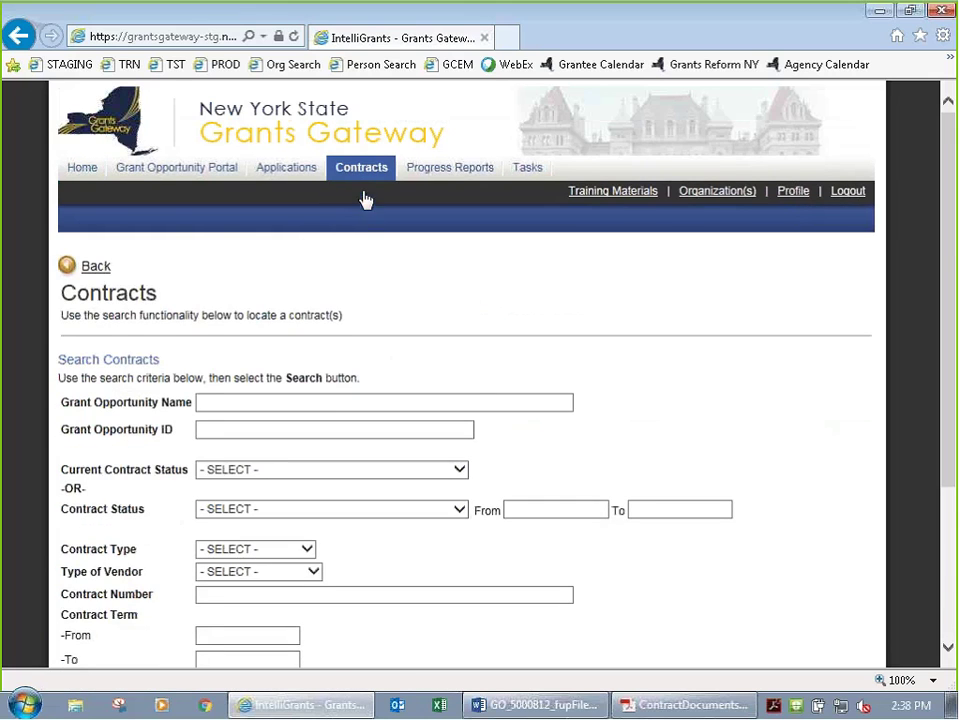
scroll(433, 467, "down", 4)
left_click(262, 226)
type("family")
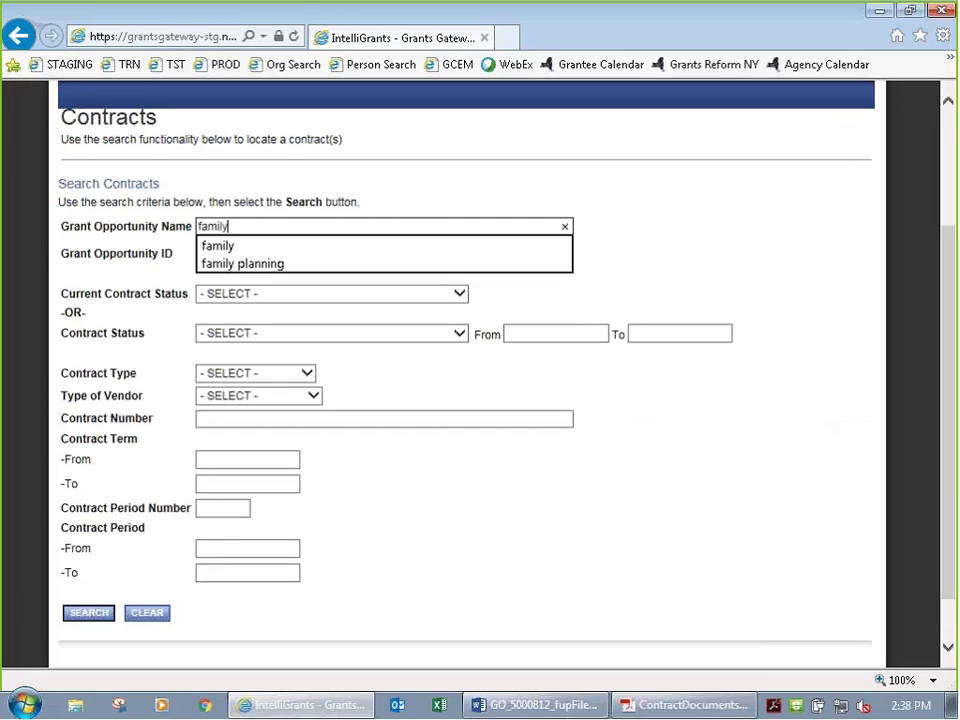
left_click(480, 587)
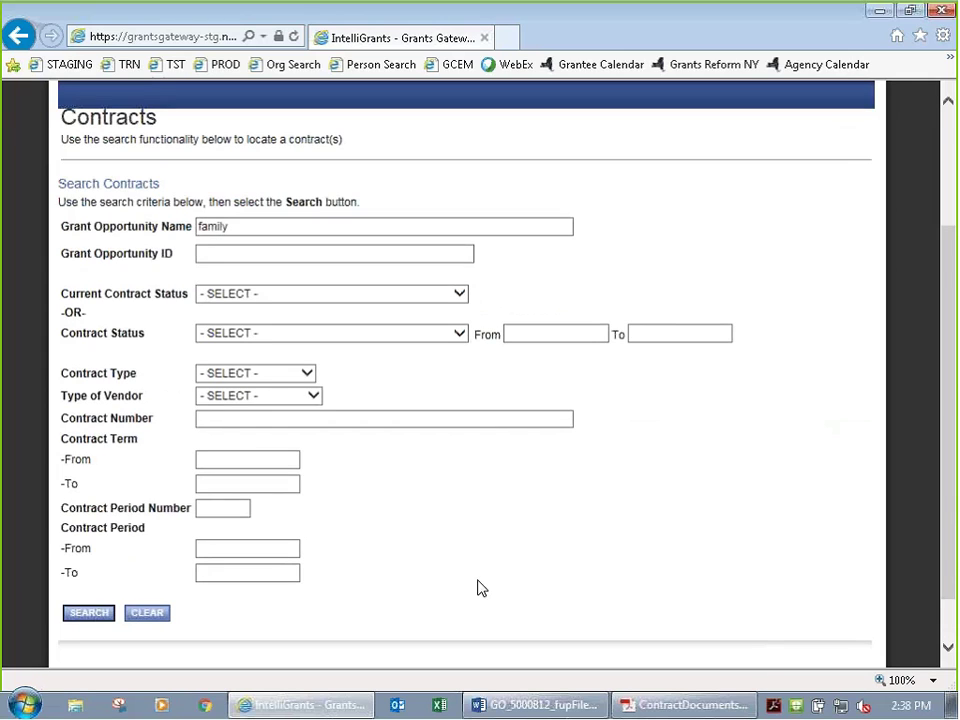
left_click(89, 607)
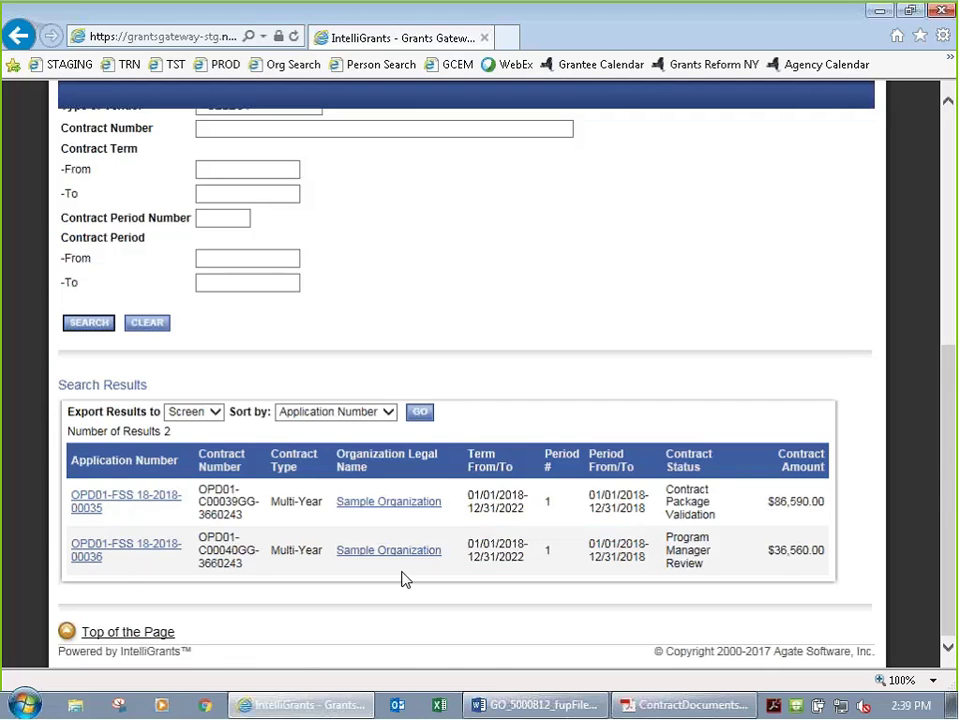
left_click(146, 504)
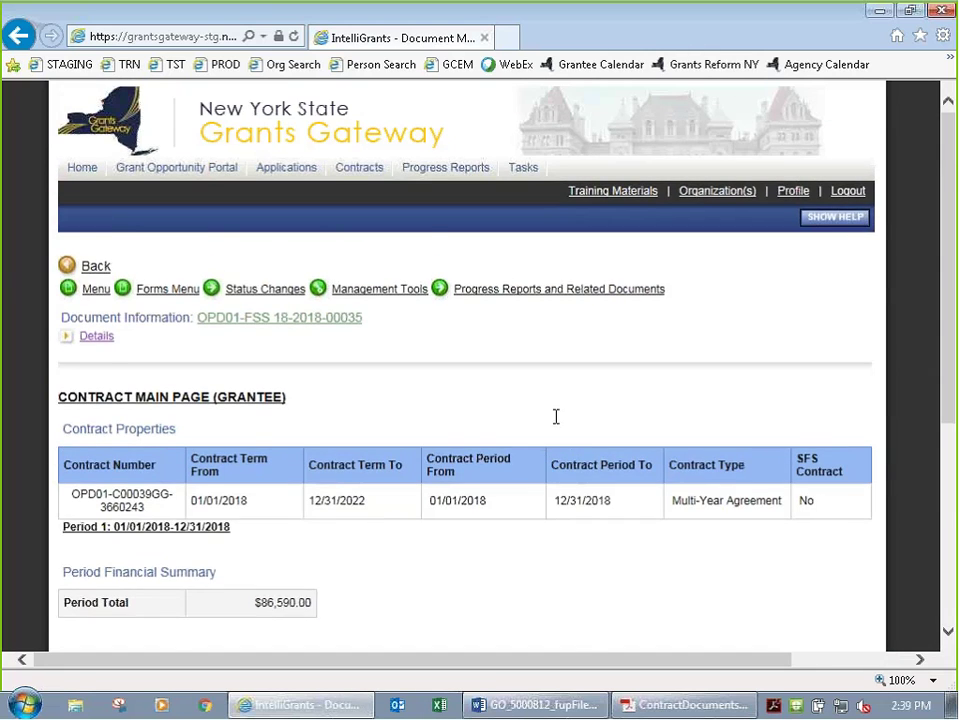
scroll(411, 441, "down", 3)
Download the Period Schedule Report and open output (1).pdf in Adobe Acrobat, zooming in.
left_click(702, 487)
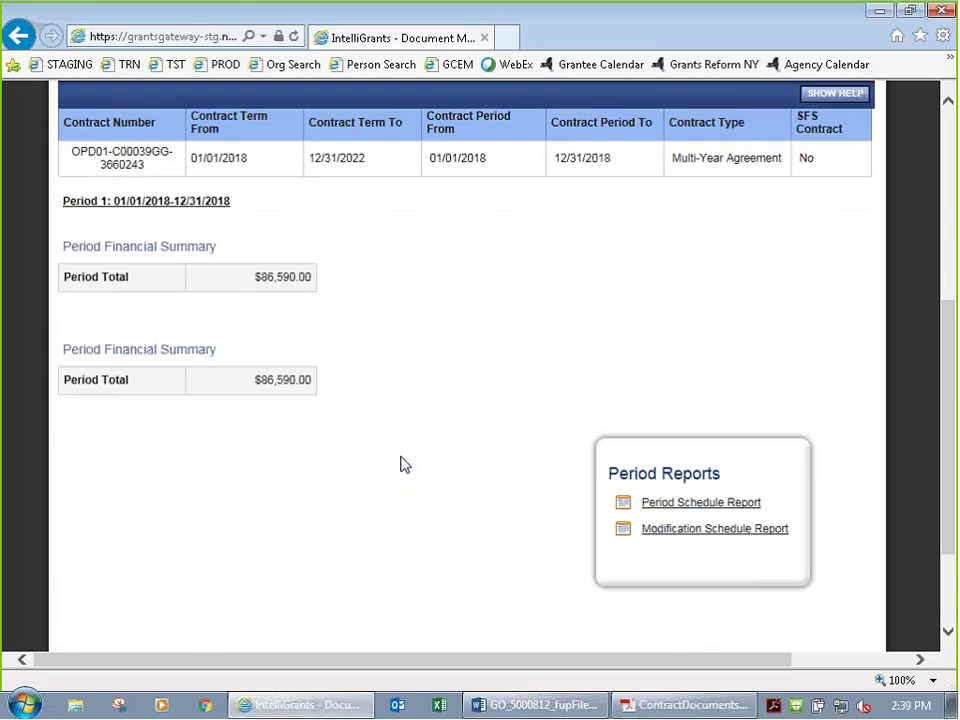
left_click(669, 399)
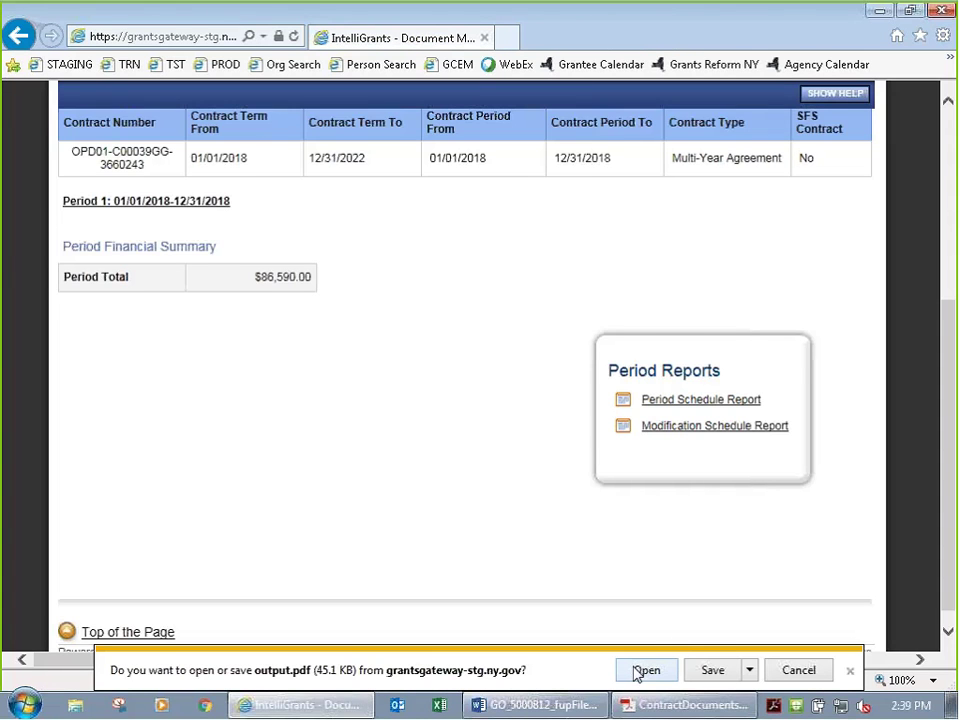
left_click(636, 670)
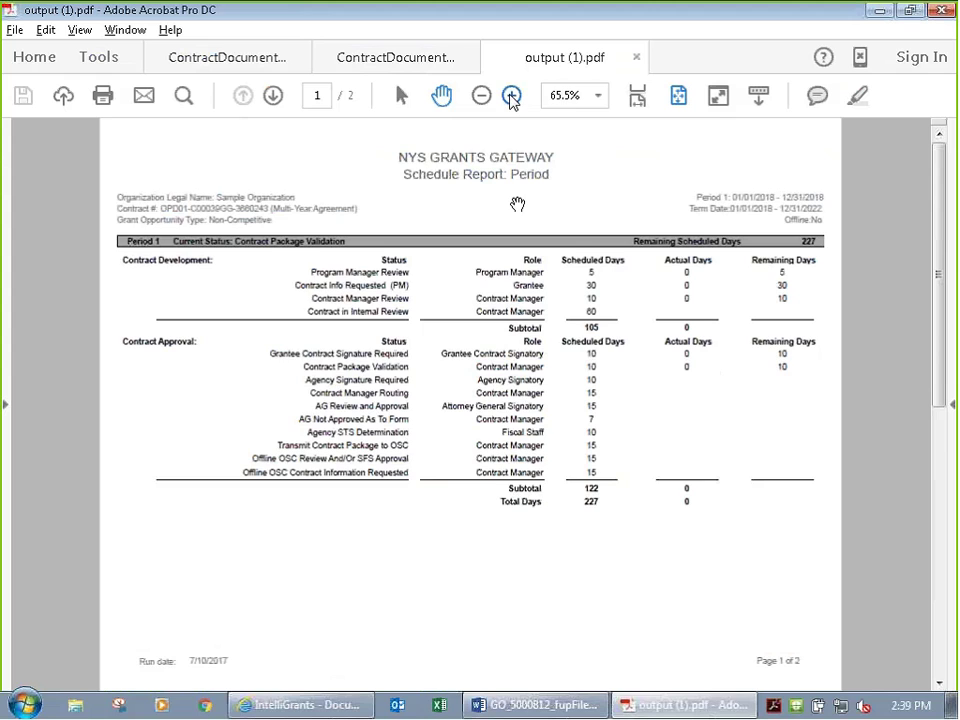
left_click(511, 96)
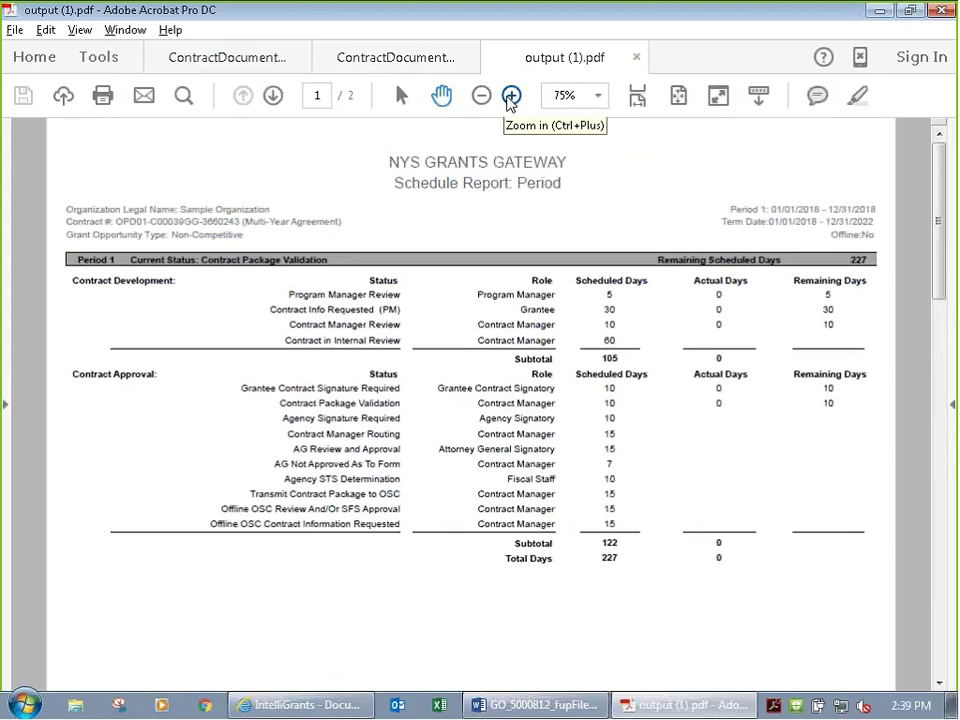
Zoom the report to 81.2% and review both pages, ending at the Status History.
left_click(511, 96)
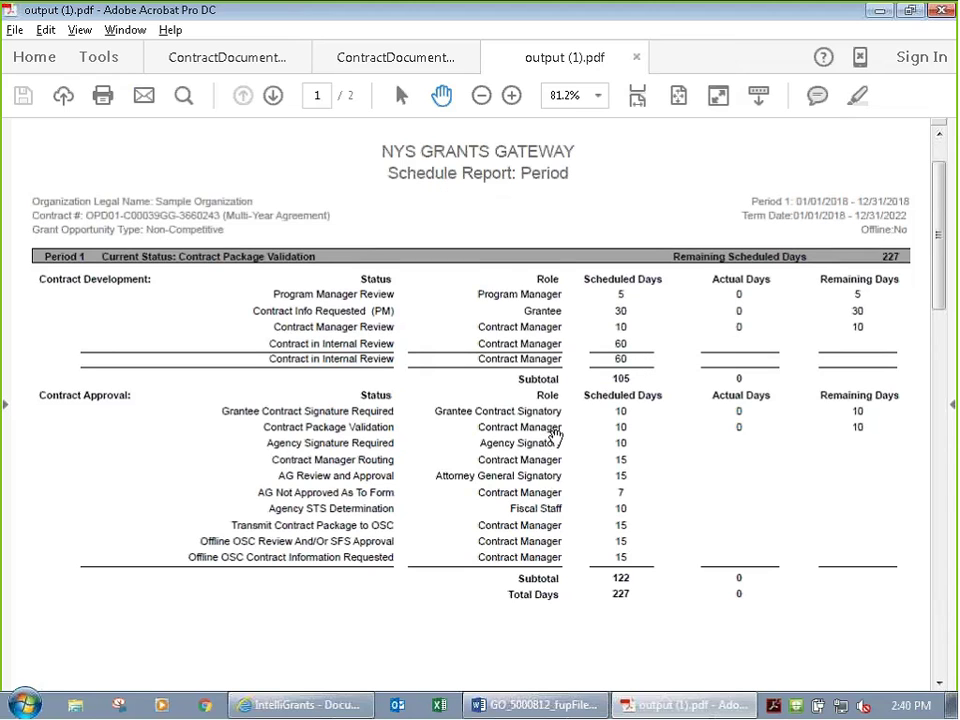
scroll(551, 436, "down", 10)
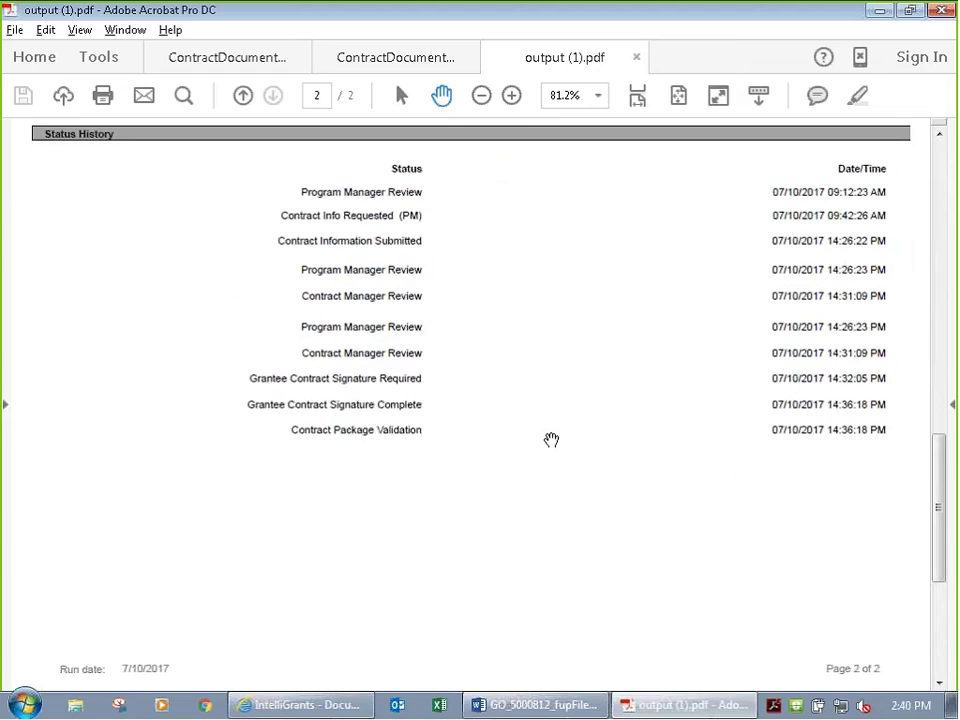
scroll(551, 440, "up", 3)
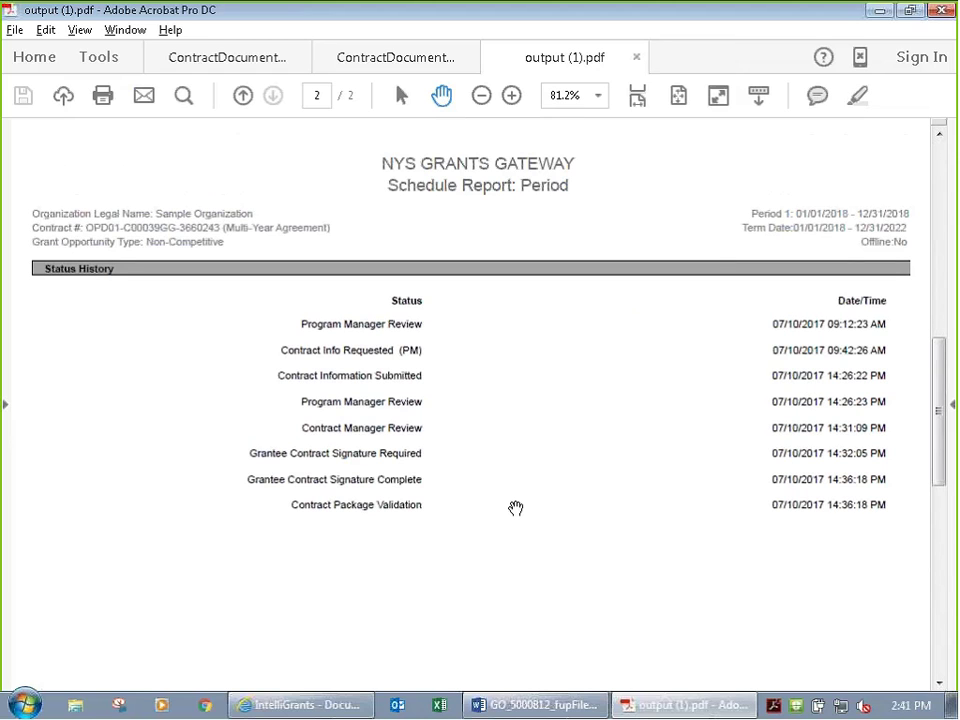
scroll(515, 508, "up", 10)
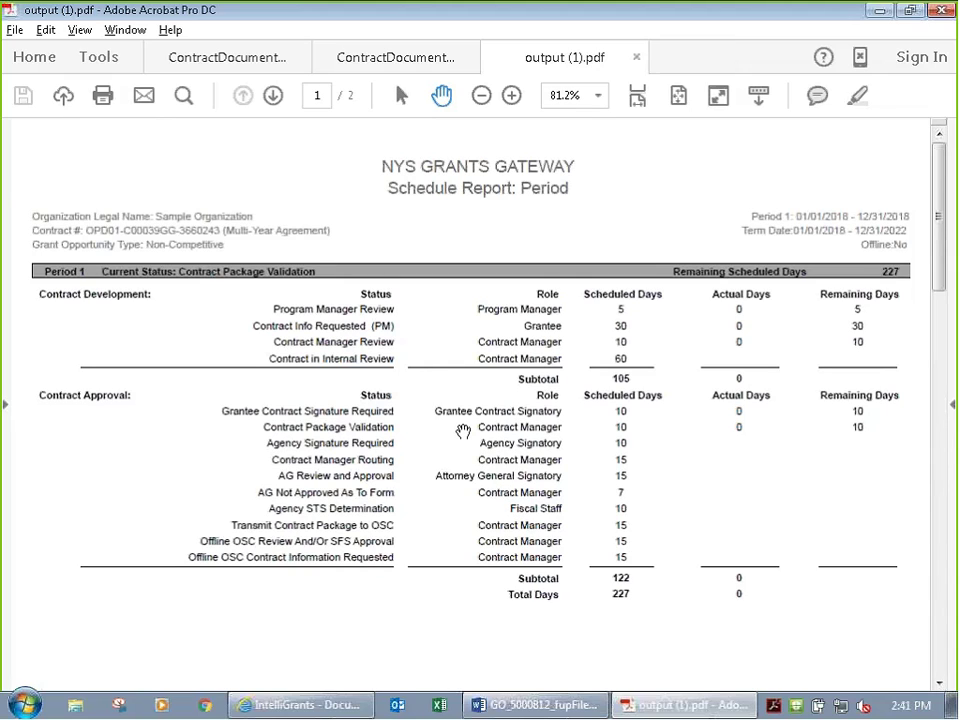
scroll(463, 431, "down", 10)
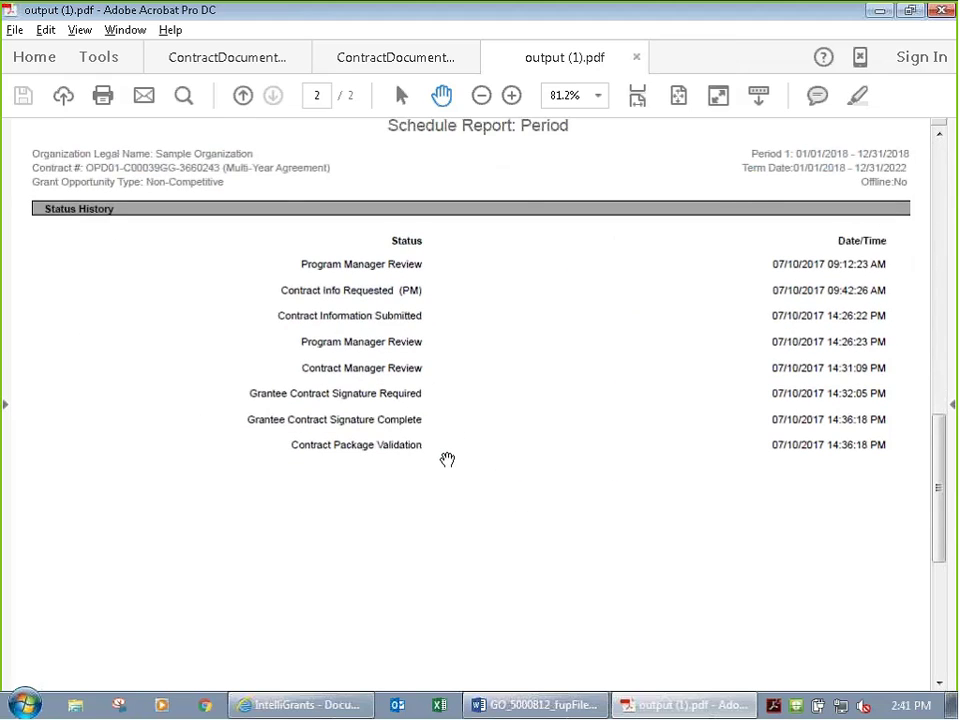
scroll(453, 468, "up", 5)
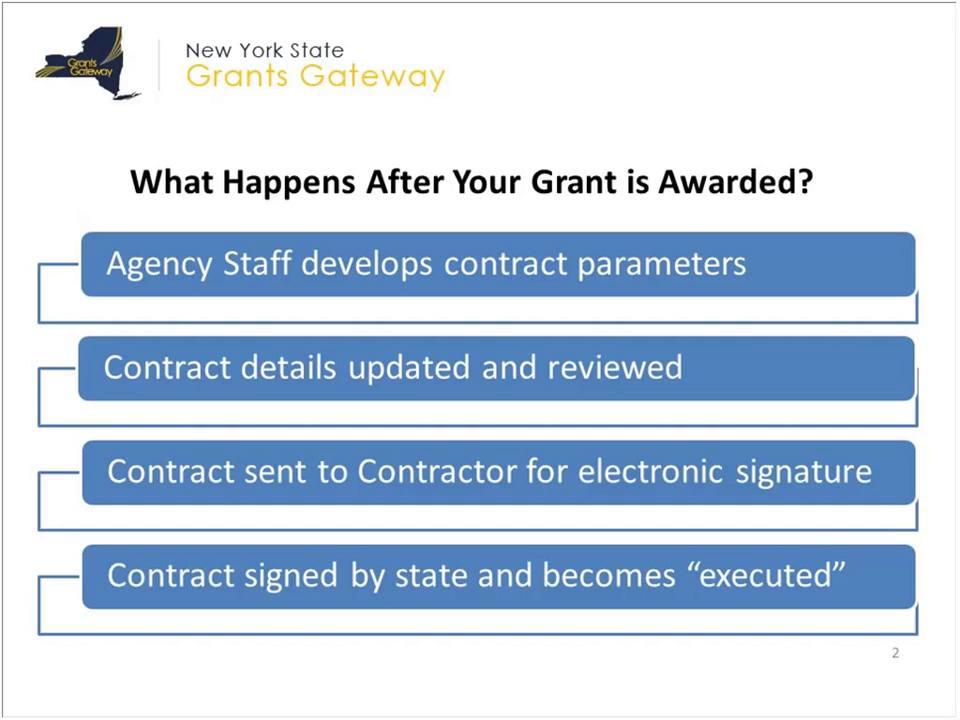